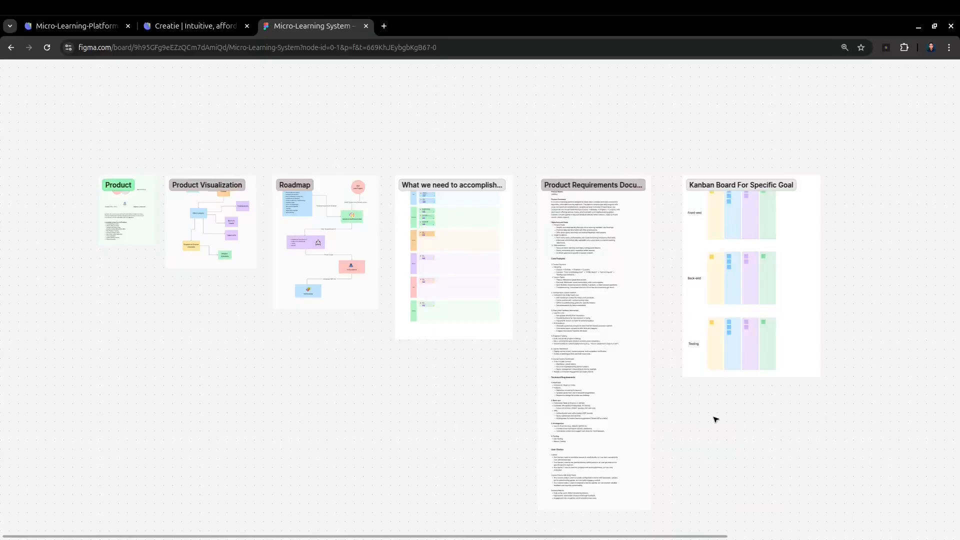
- Switch to the Creatie website and open its file dashboard
key(ctrl+shift+Tab)
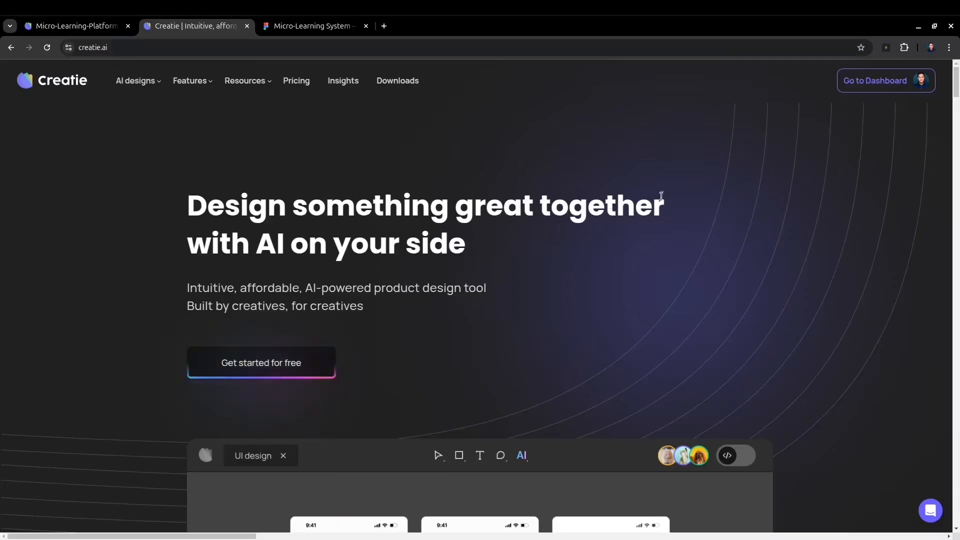
click(866, 81)
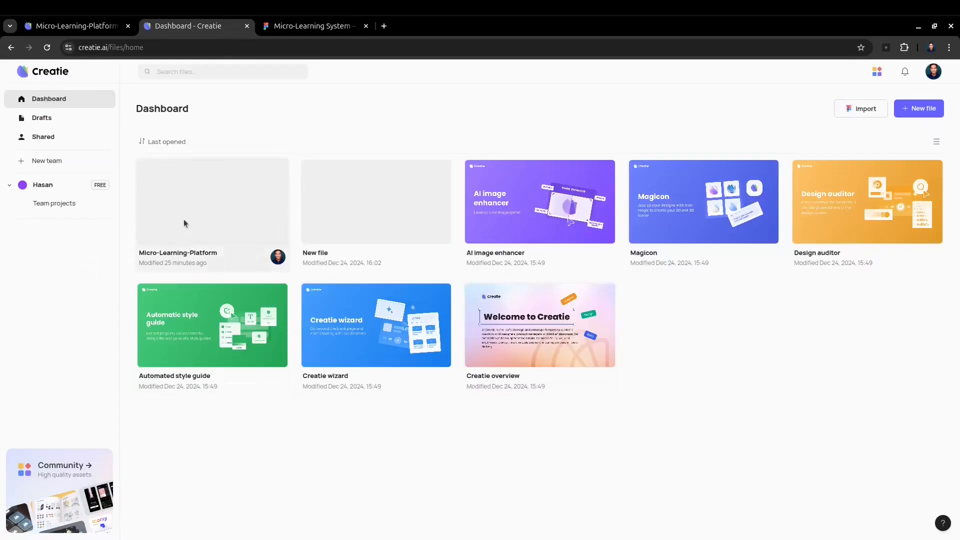
click(97, 34)
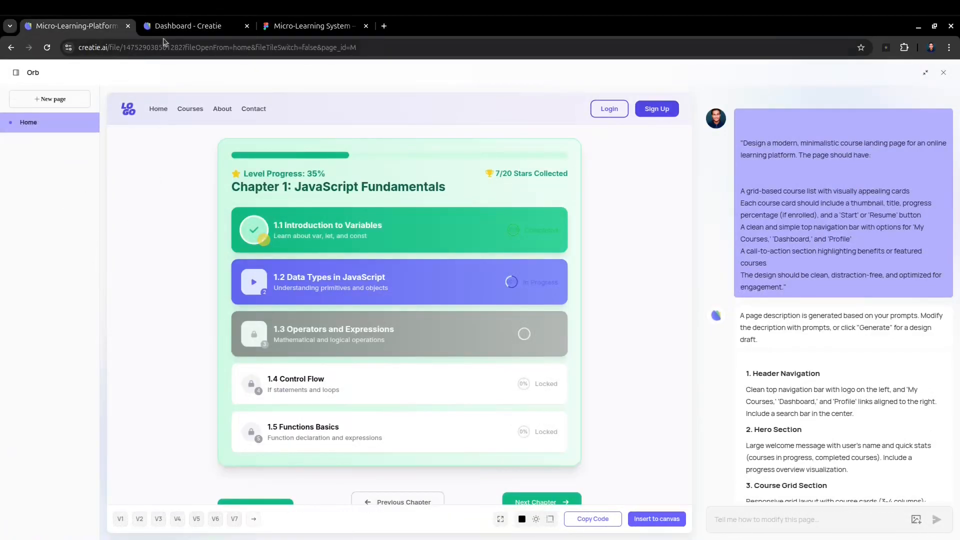
click(172, 28)
click(172, 220)
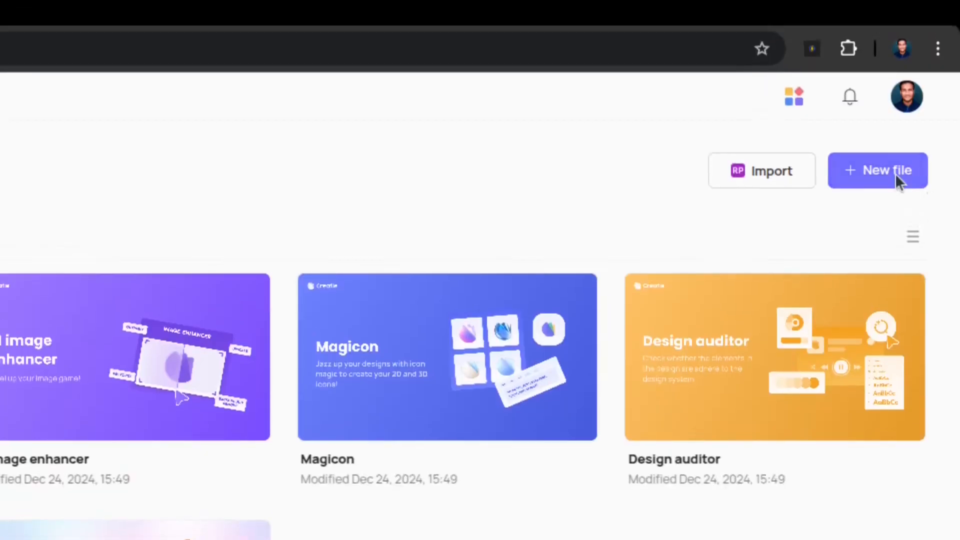
- Create a blank design file and delete it from the dashboard
click(926, 113)
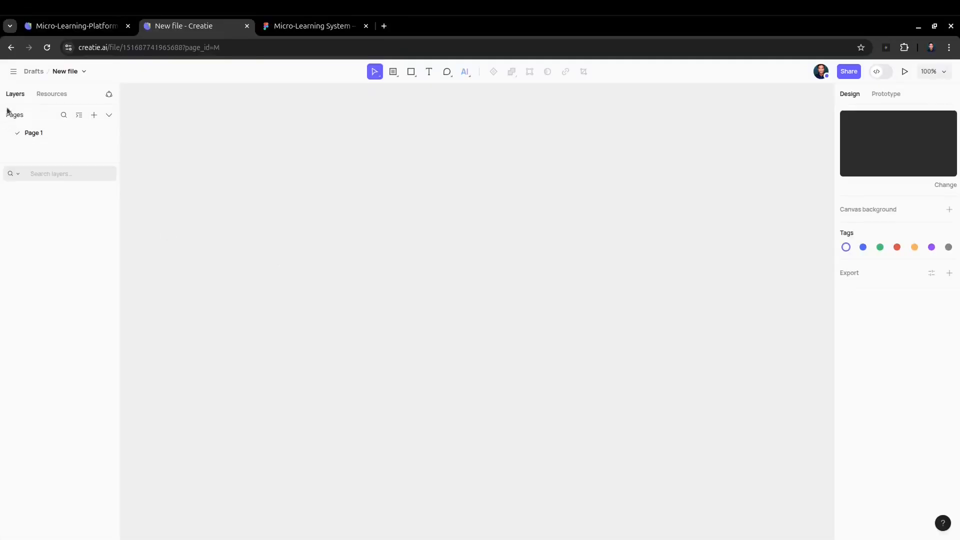
click(11, 47)
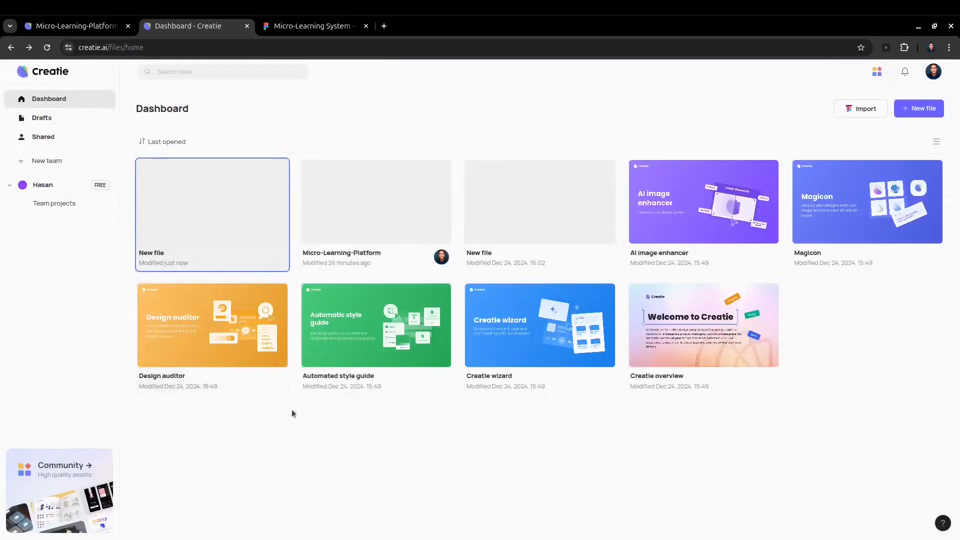
right_click(175, 222)
click(202, 338)
- Open the Micro-Learning-Platform file from the dashboard
double_click(198, 205)
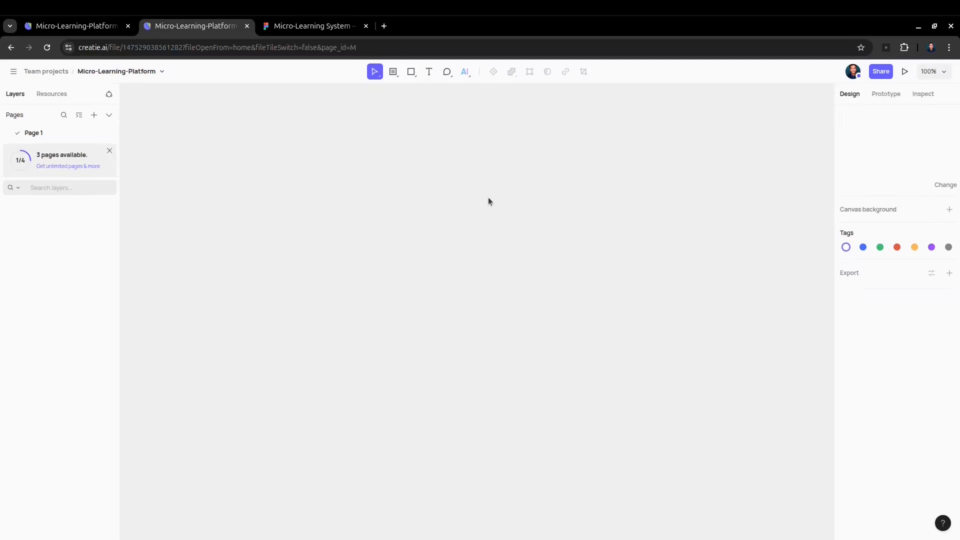
click(94, 116)
click(53, 249)
key(ctrl+z)
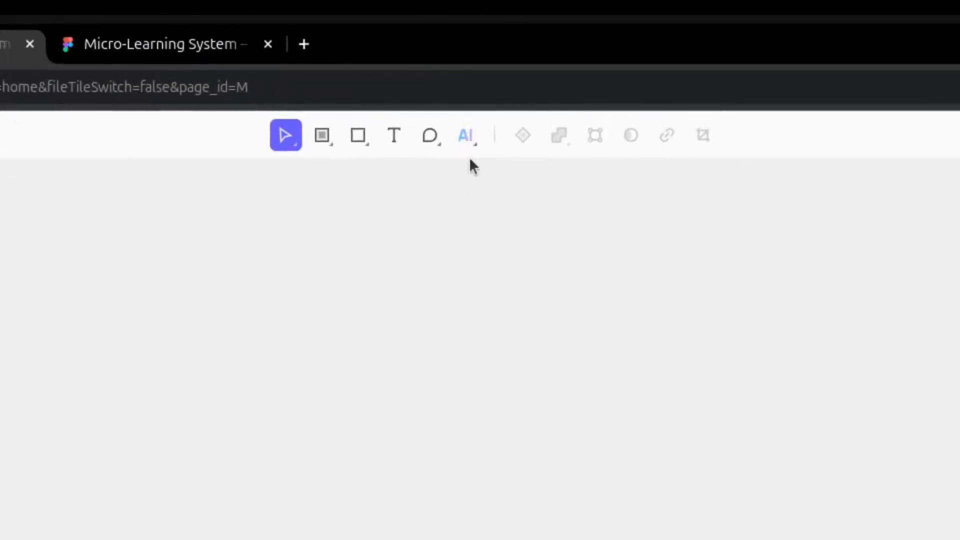
- Launch the AI Generate UI tool and compare the mobile and desktop options, ending on desktop
click(466, 73)
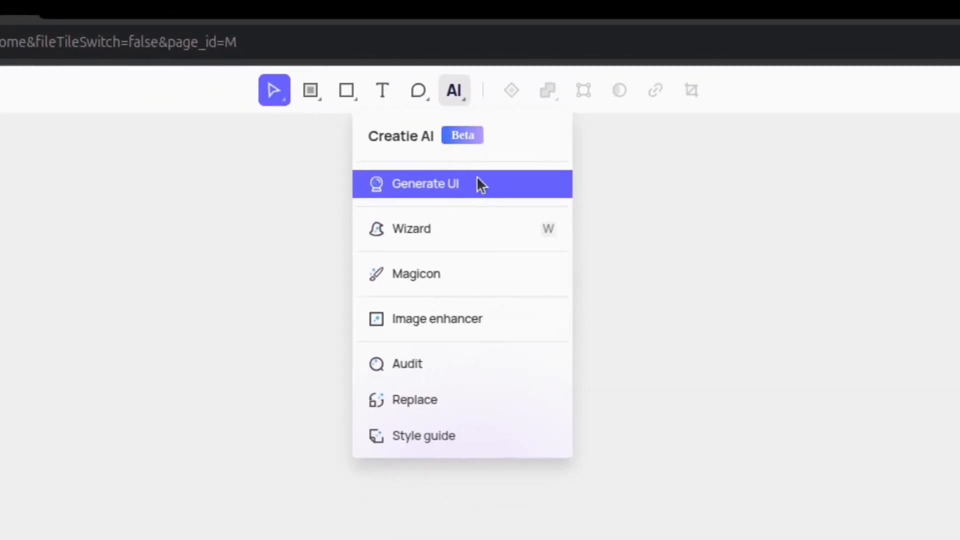
click(478, 181)
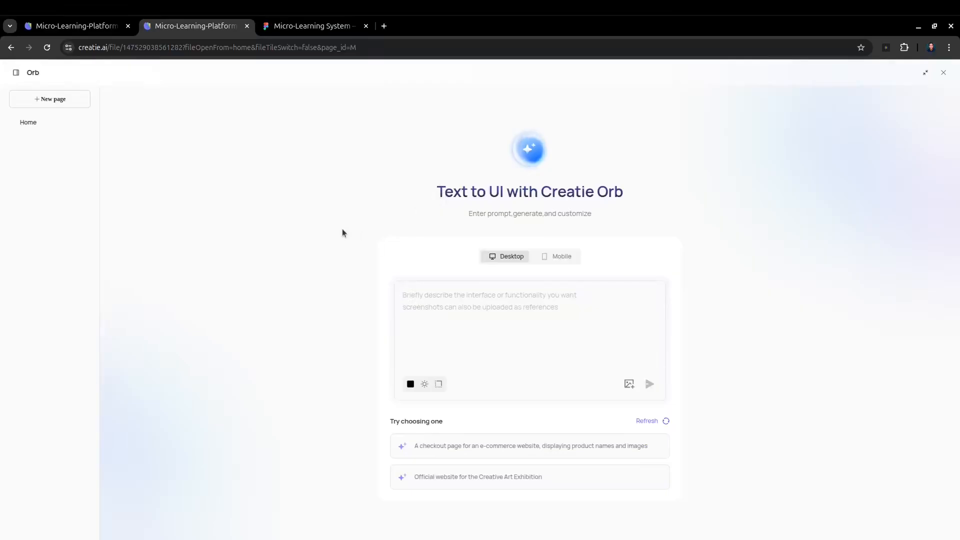
click(507, 328)
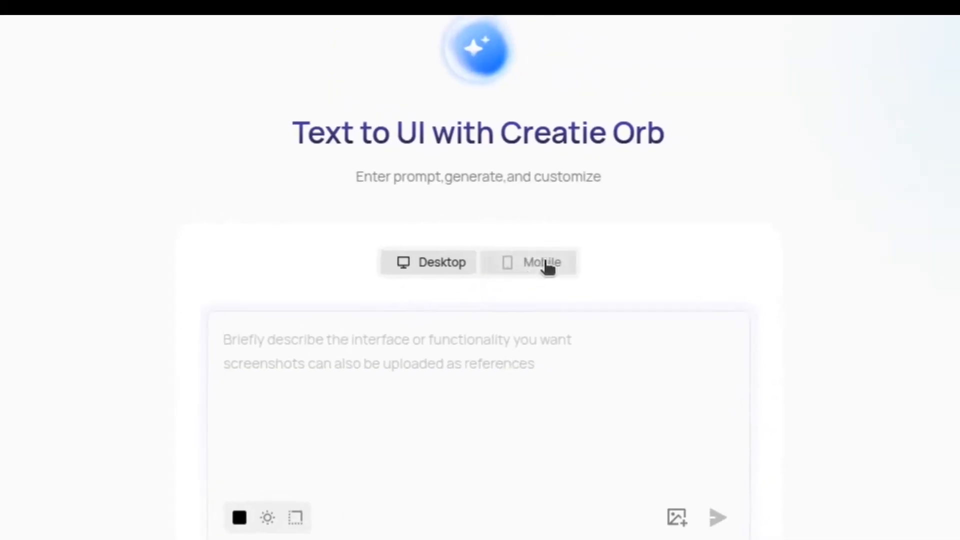
click(546, 263)
click(430, 263)
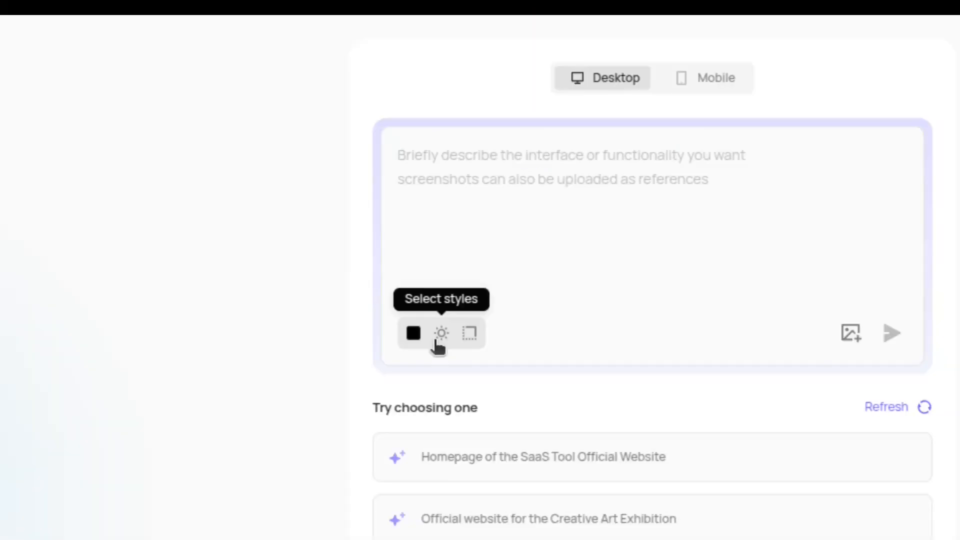
- Look at the style settings for generated designs, including the custom primary color picker, and close them
click(440, 334)
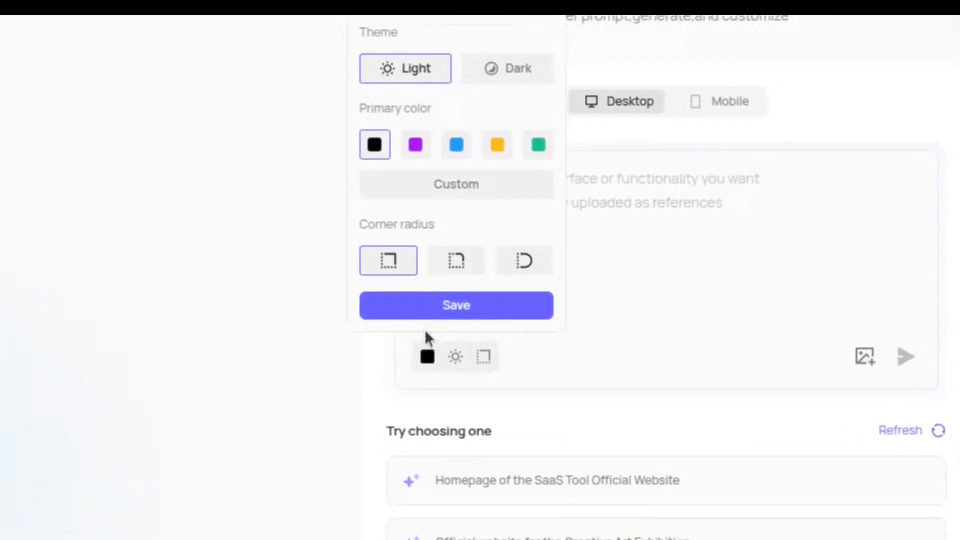
click(429, 150)
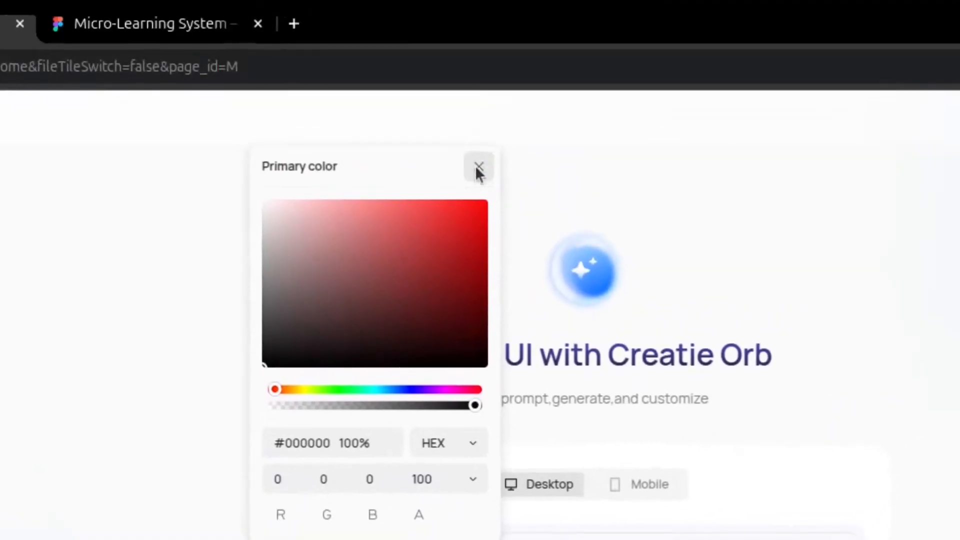
click(478, 172)
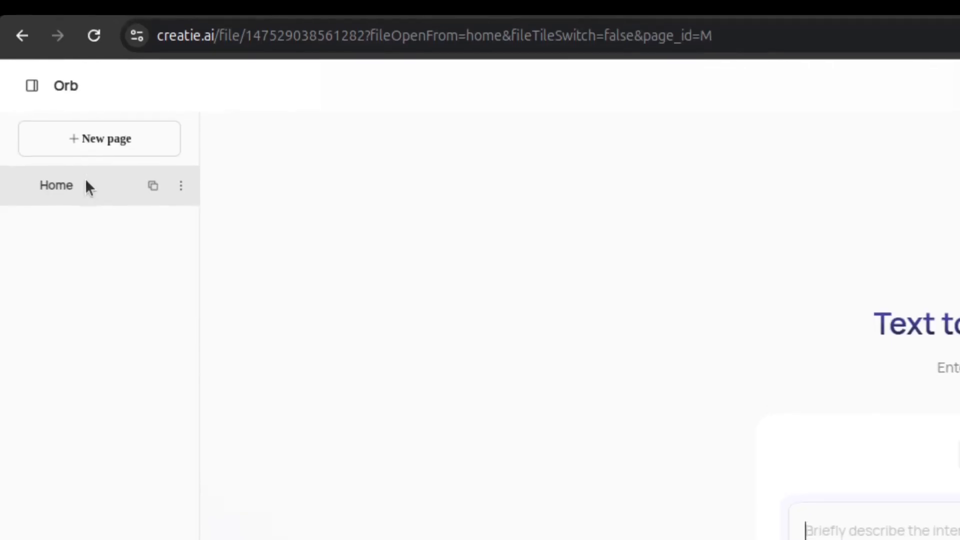
- Open the existing Home page in Orb and review its prompt history and generated versions
click(80, 185)
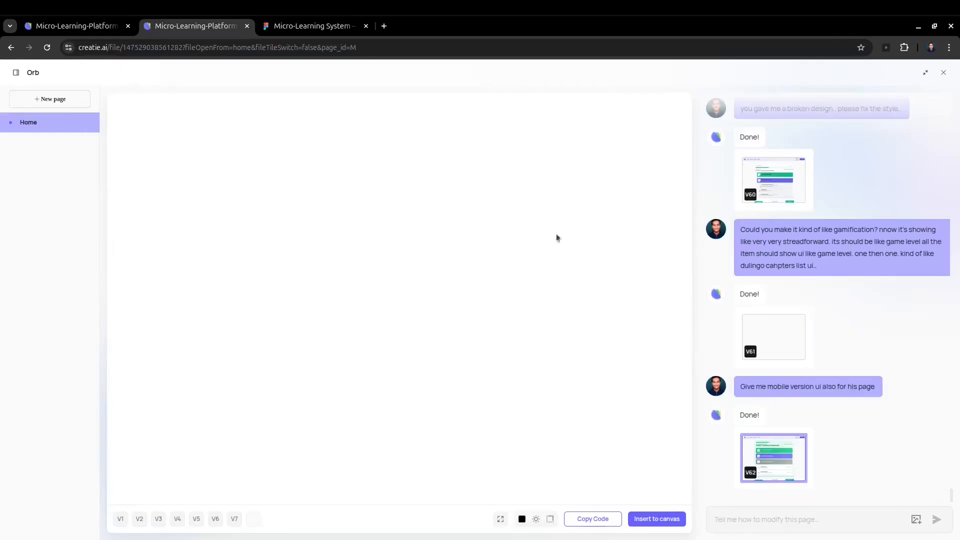
scroll(805, 328, up, 5)
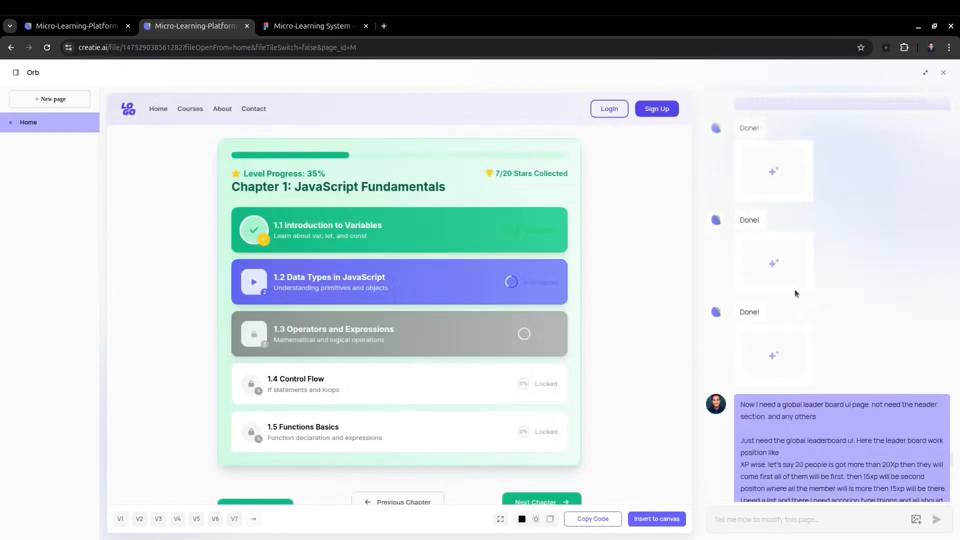
scroll(794, 289, up, 12)
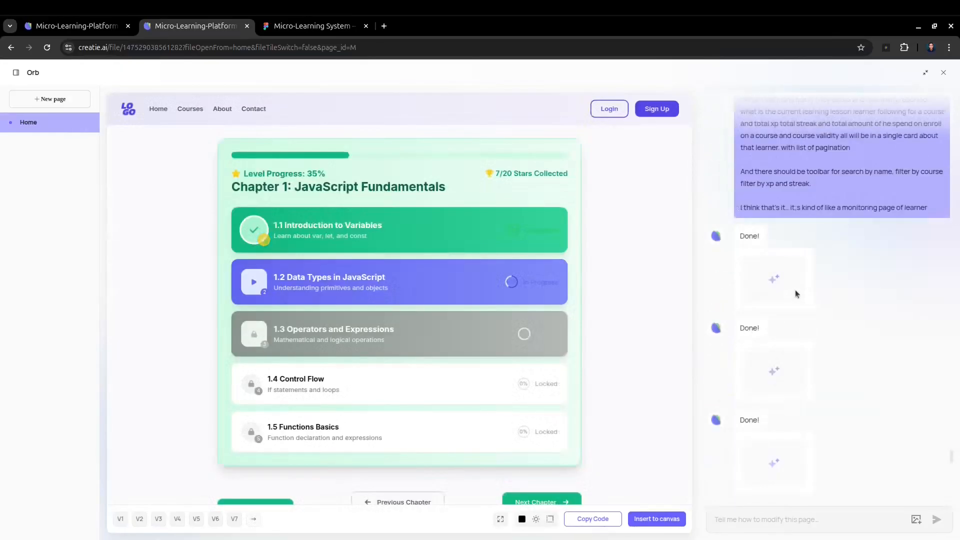
scroll(796, 292, down, 15)
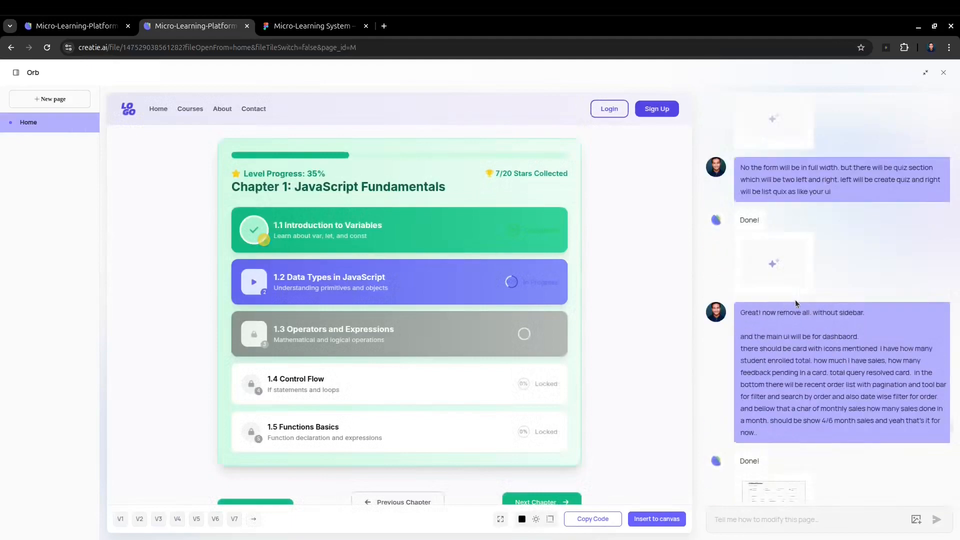
scroll(787, 365, down, 10)
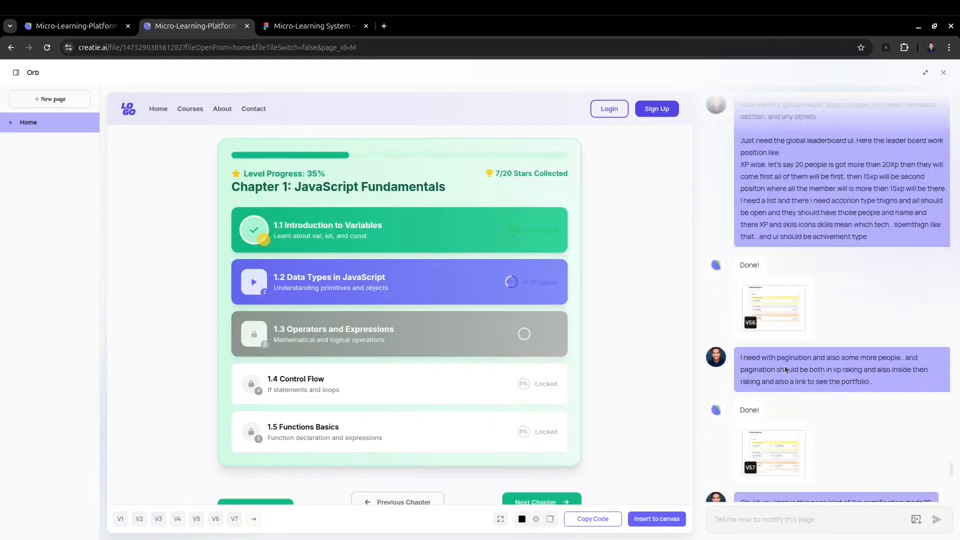
scroll(572, 377, down, 5)
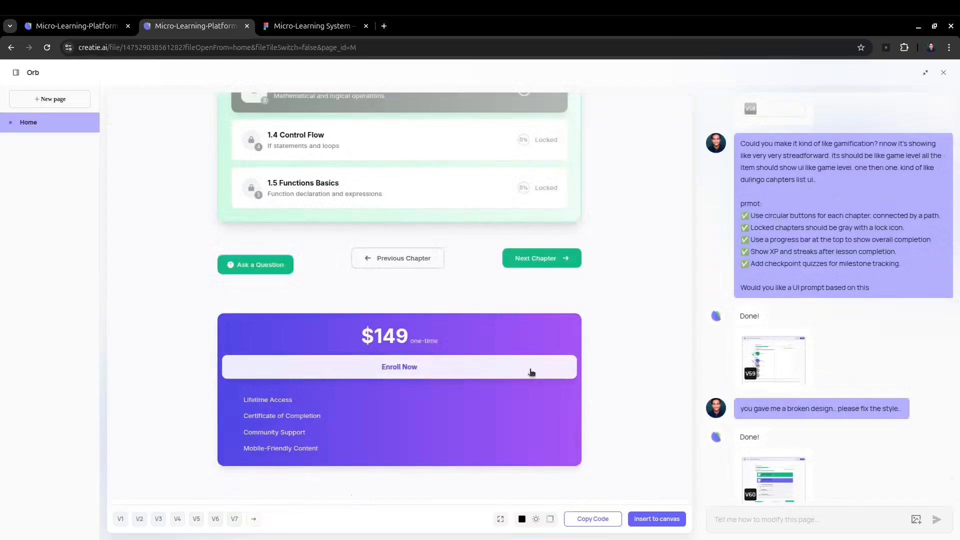
click(82, 28)
click(162, 28)
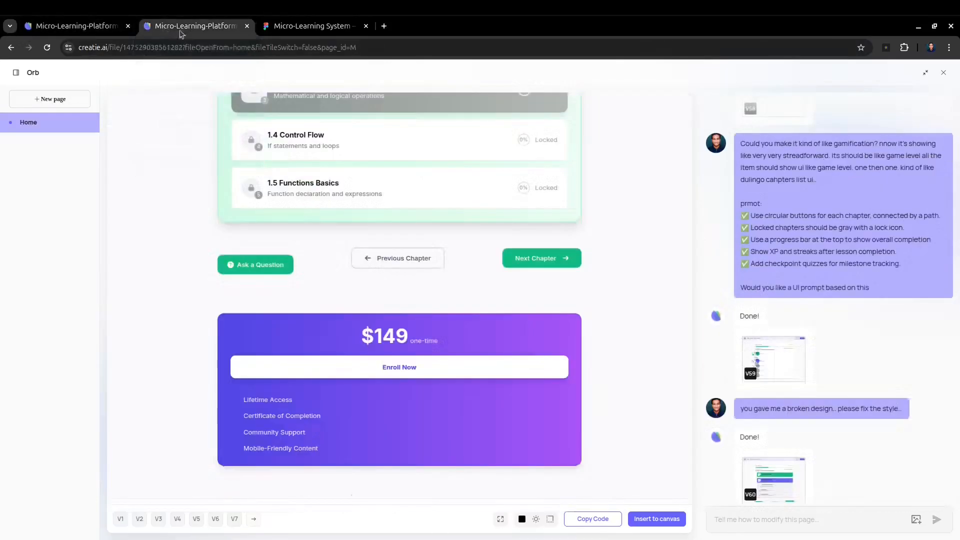
- Examine the generated JavaScript Fundamentals chapter page preview from its header down to the footer
mouse_move(42, 134)
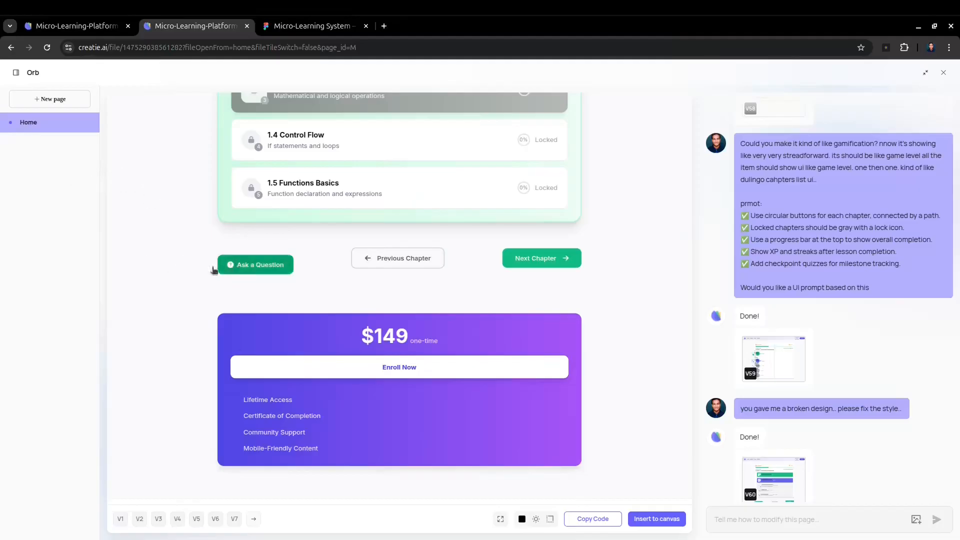
scroll(180, 272, up, 2)
scroll(179, 272, up, 3)
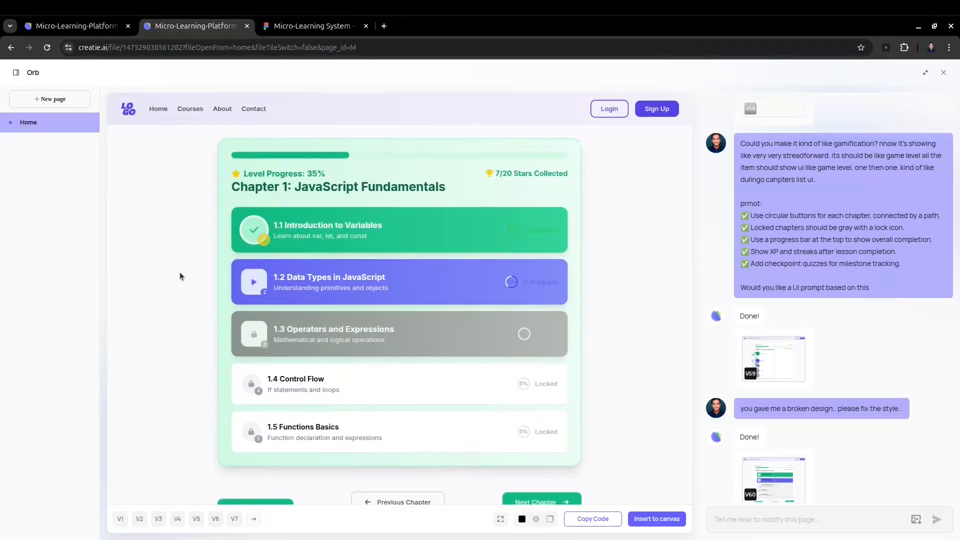
scroll(179, 272, down, 7)
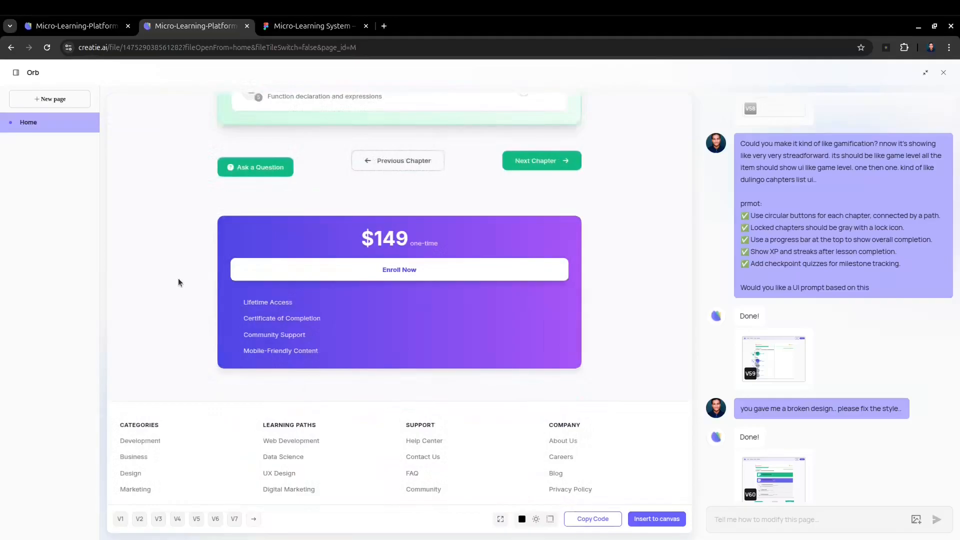
scroll(565, 284, up, 7)
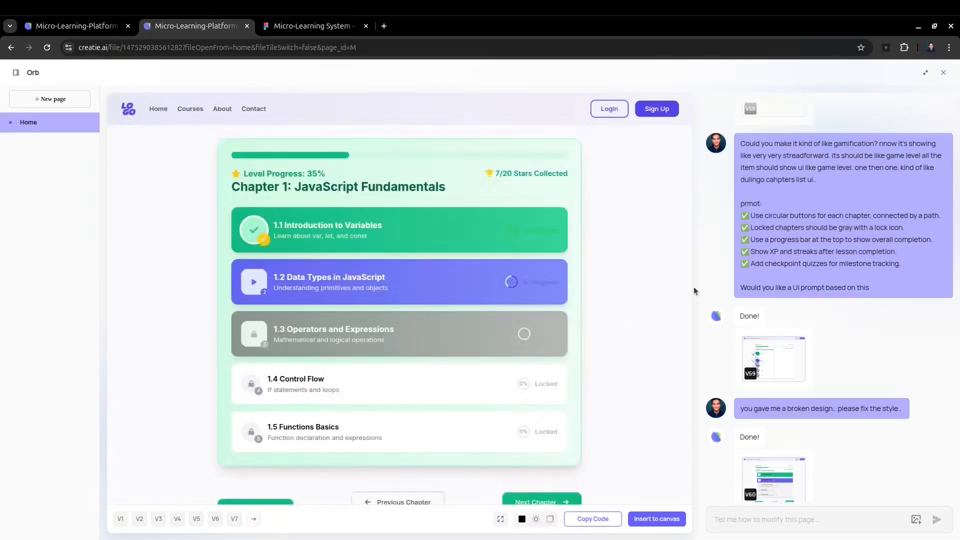
- Go back through the prompt history to the first prompt describing the course landing page
scroll(924, 409, up, 5)
scroll(945, 449, up, 10)
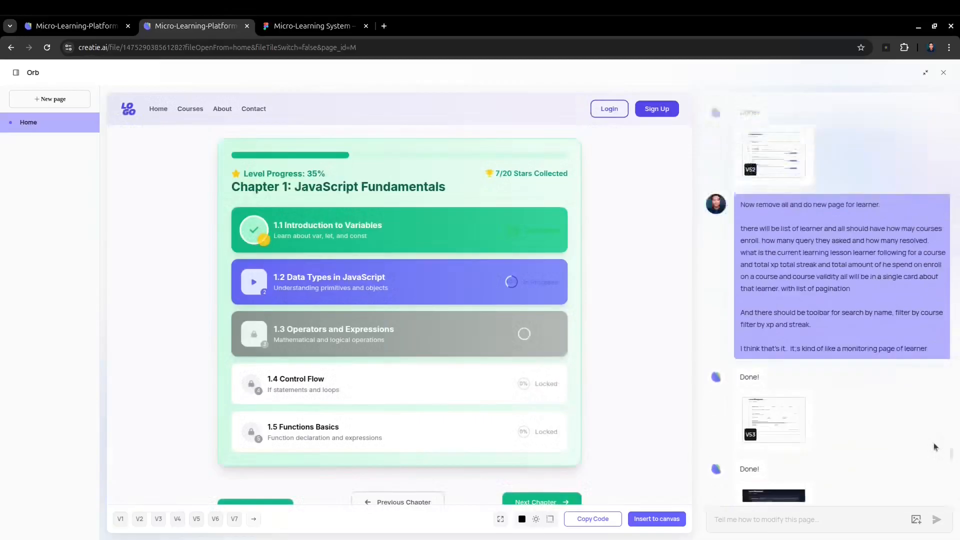
scroll(823, 356, up, 15)
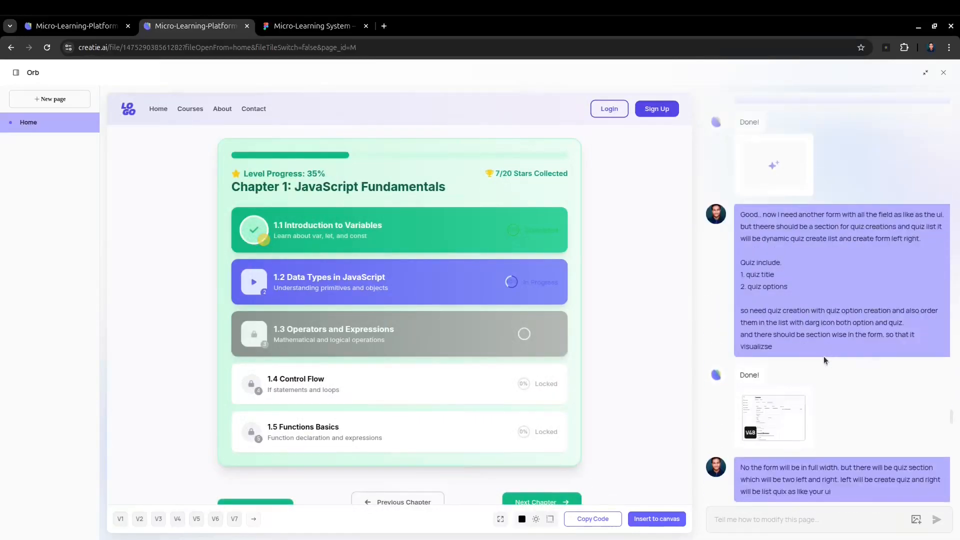
scroll(824, 356, up, 15)
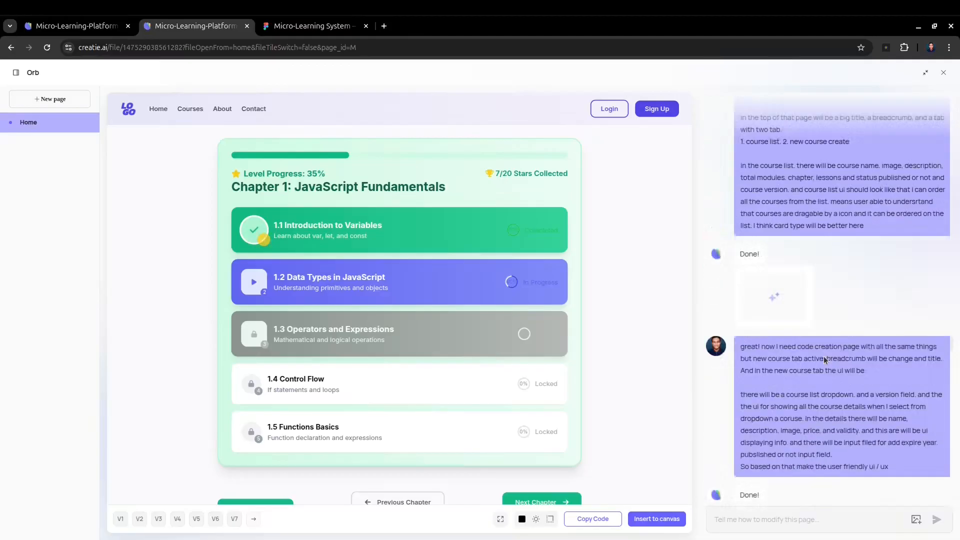
scroll(825, 360, up, 10)
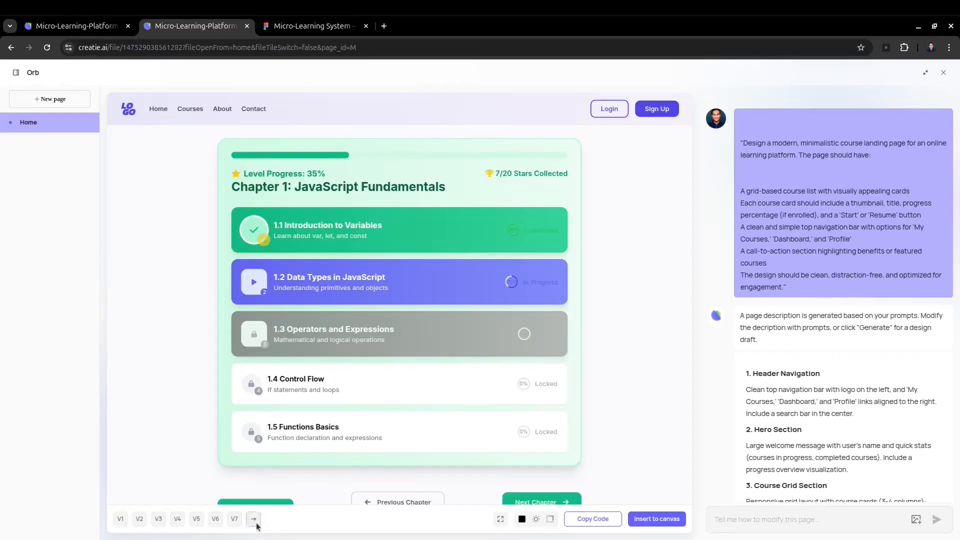
- Advance the list of generated versions to the latest ones, ending at V62
click(364, 499)
click(272, 518)
click(273, 518)
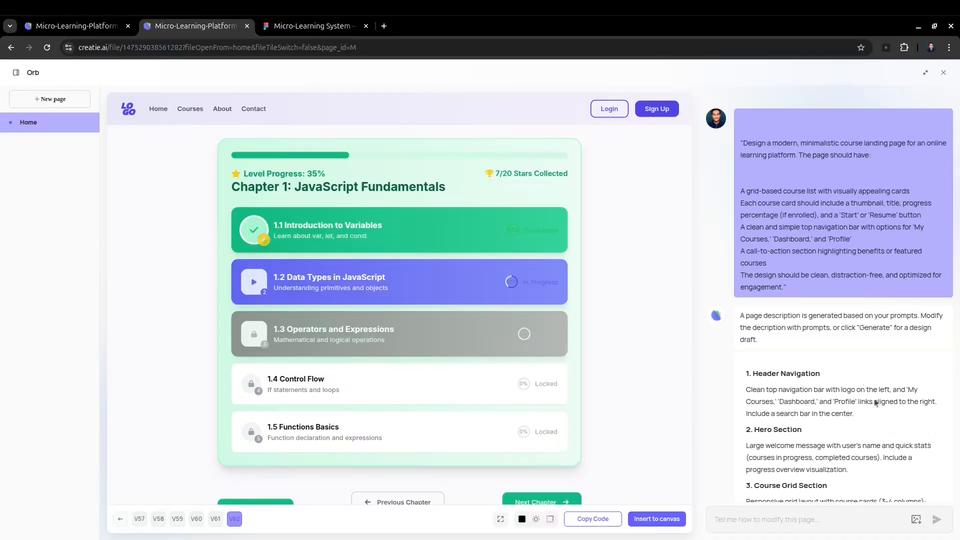
- Read the page description generated from the first prompt and preview draft A of the three drafts
scroll(875, 405, down, 3)
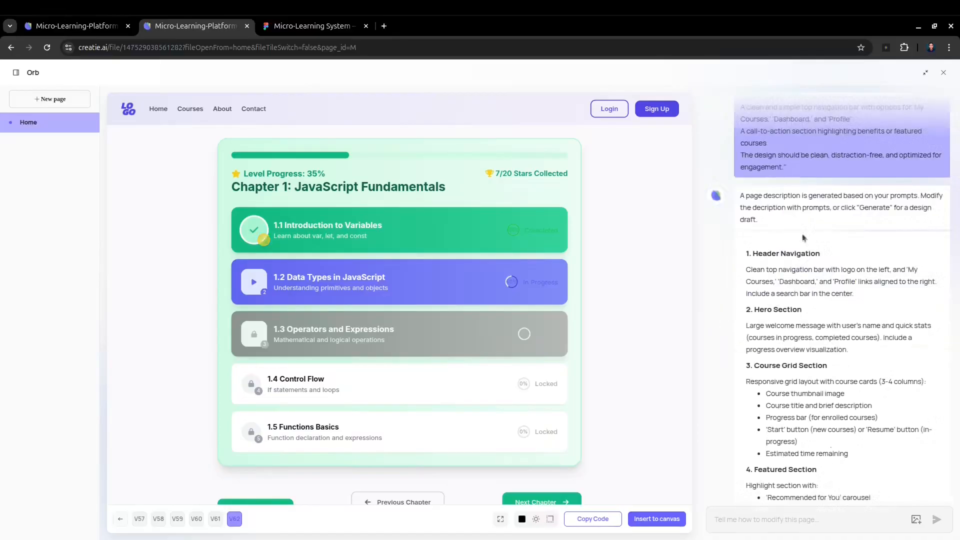
scroll(798, 150, up, 1)
scroll(768, 217, up, 1)
scroll(799, 230, down, 3)
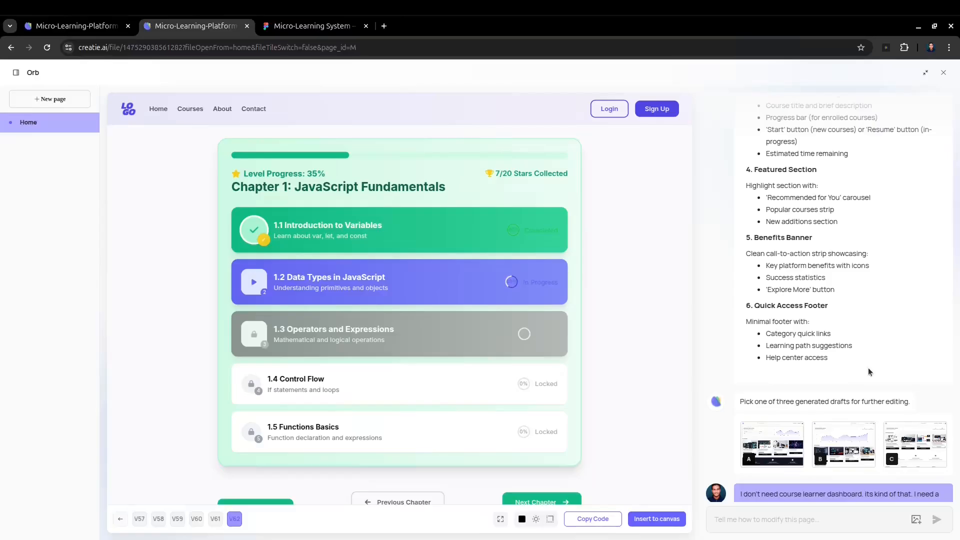
scroll(797, 338, down, 1)
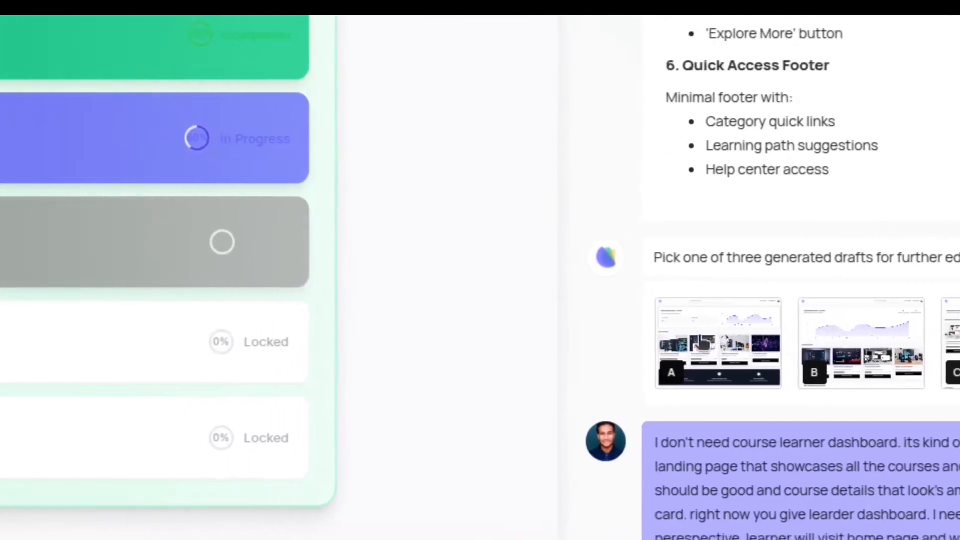
click(702, 344)
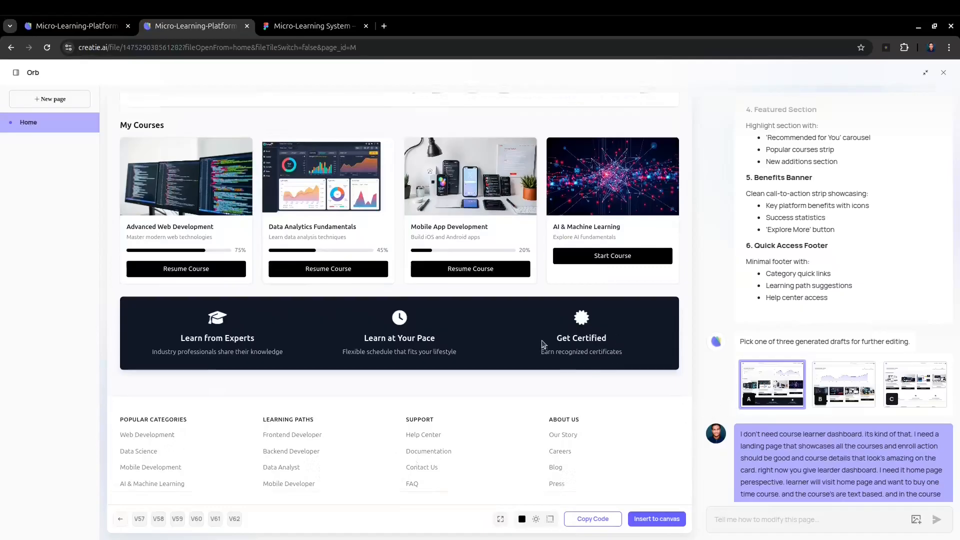
- Examine draft A's preview from the welcome header through My Courses and the benefits banner to the footer
scroll(607, 318, up, 3)
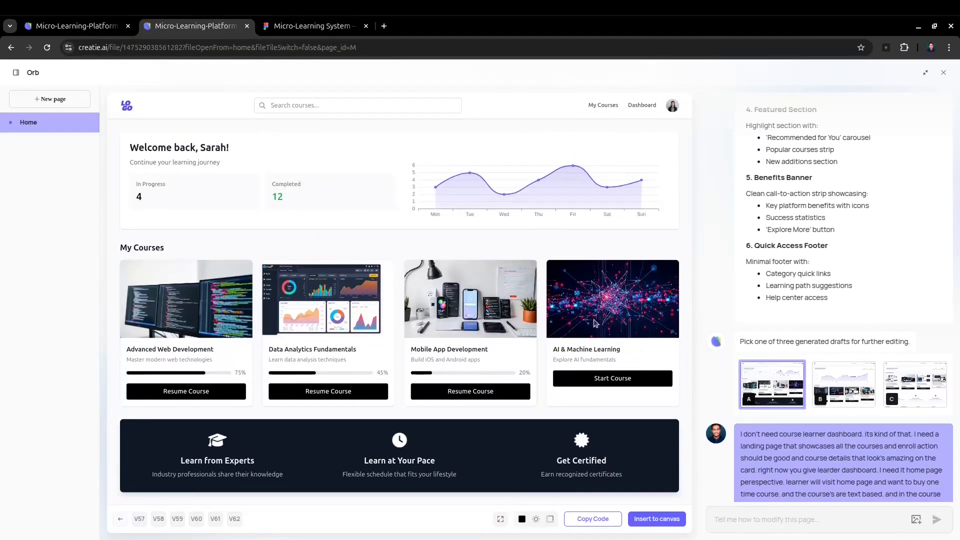
scroll(438, 333, down, 2)
scroll(478, 342, up, 1)
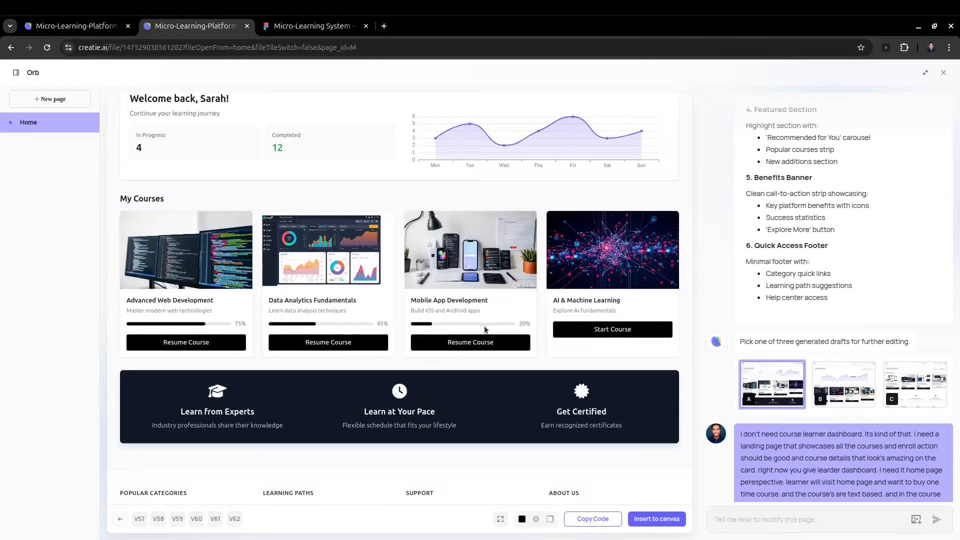
scroll(482, 335, up, 1)
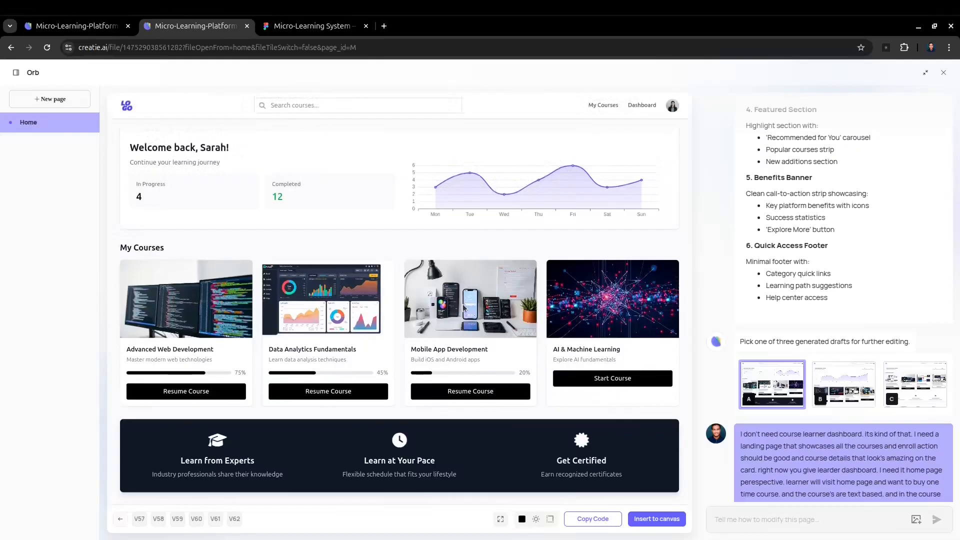
scroll(464, 304, down, 3)
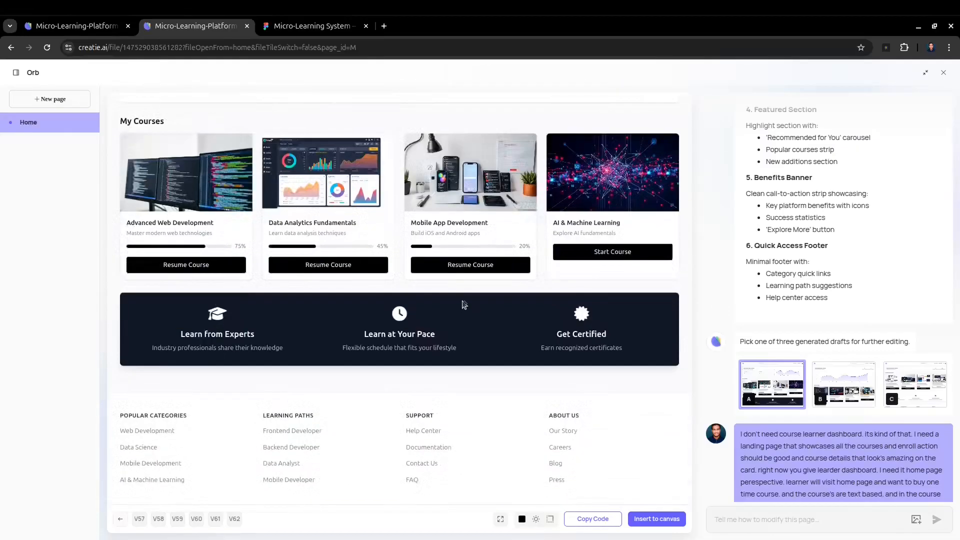
- Preview draft B from its learning chart to its benefits section, and open draft C for comparison
click(831, 386)
scroll(380, 310, down, 4)
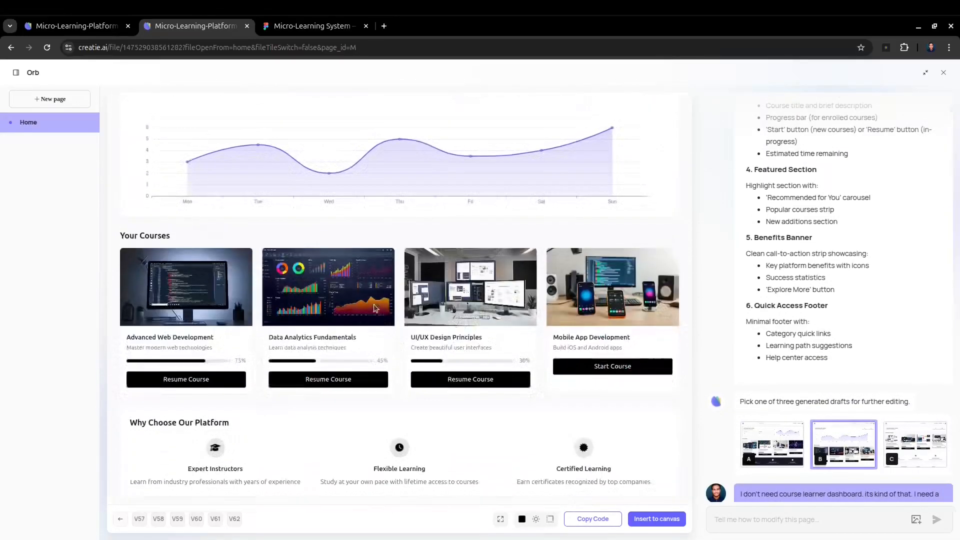
scroll(391, 298, up, 4)
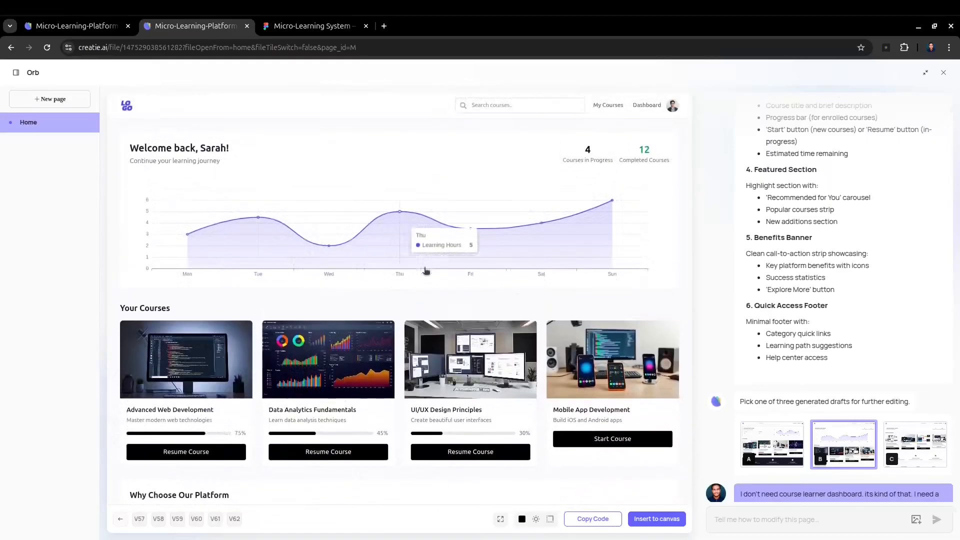
scroll(427, 270, down, 4)
click(914, 444)
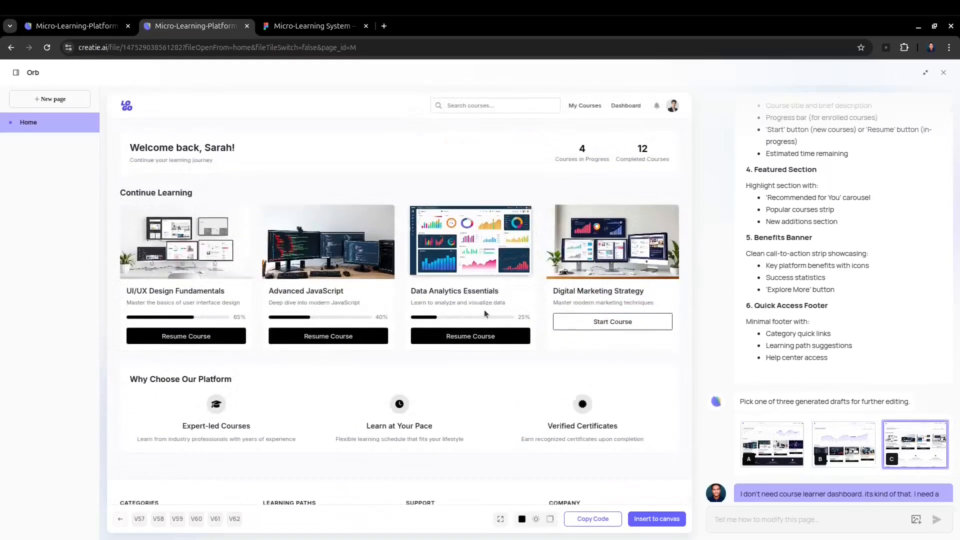
- Read the follow-up prompt requesting a course landing page with enroll cards, an FAQ and a hero section instead of a learner dashboard
key(ctrl+plus)
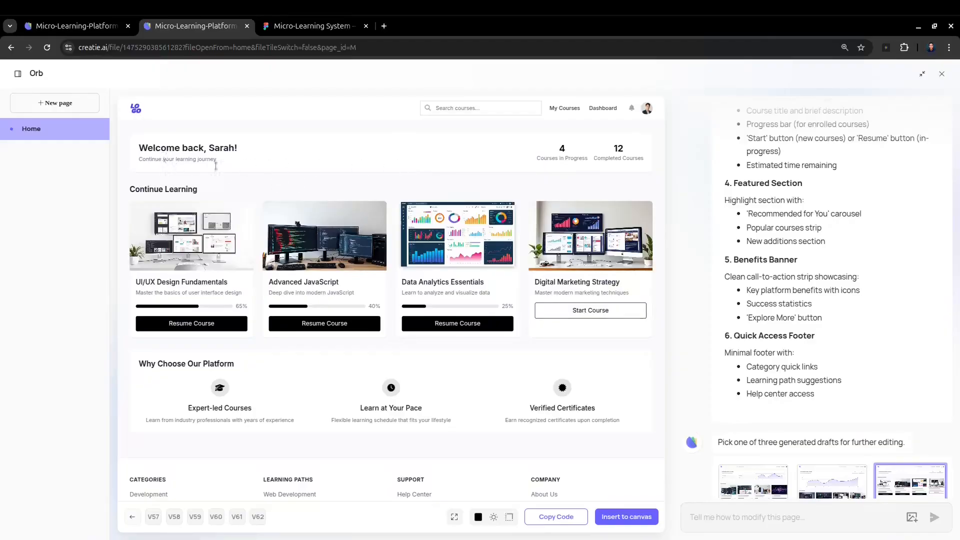
scroll(800, 277, down, 5)
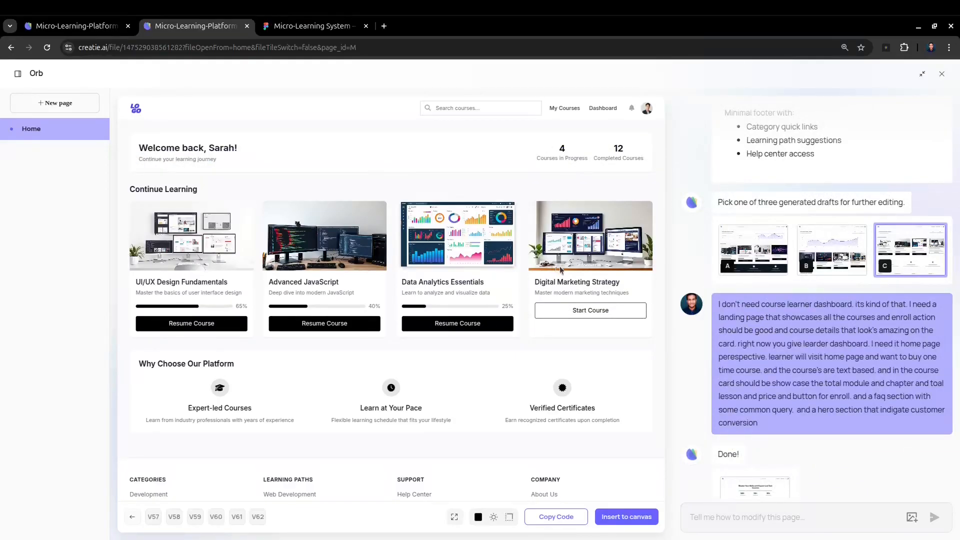
scroll(755, 310, down, 2)
scroll(756, 313, up, 1)
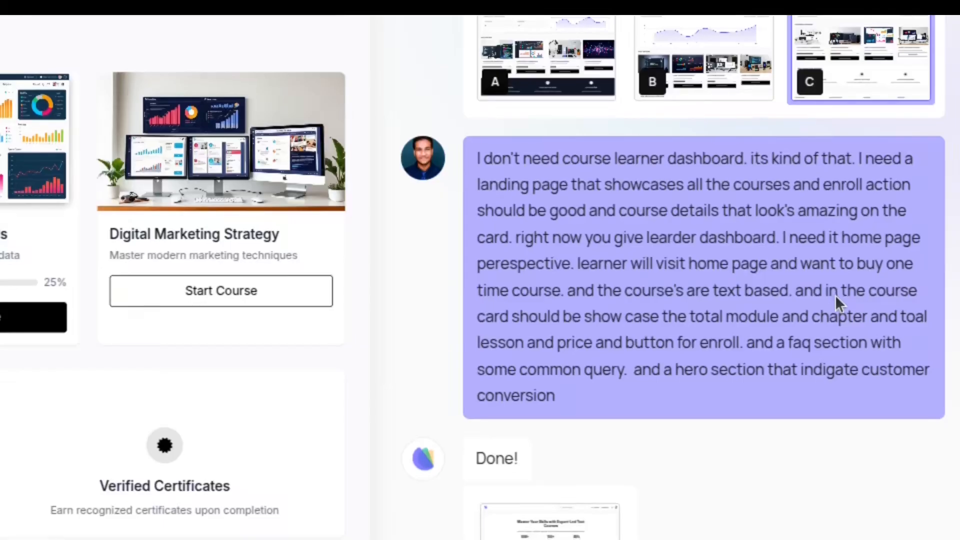
scroll(840, 300, down, 2)
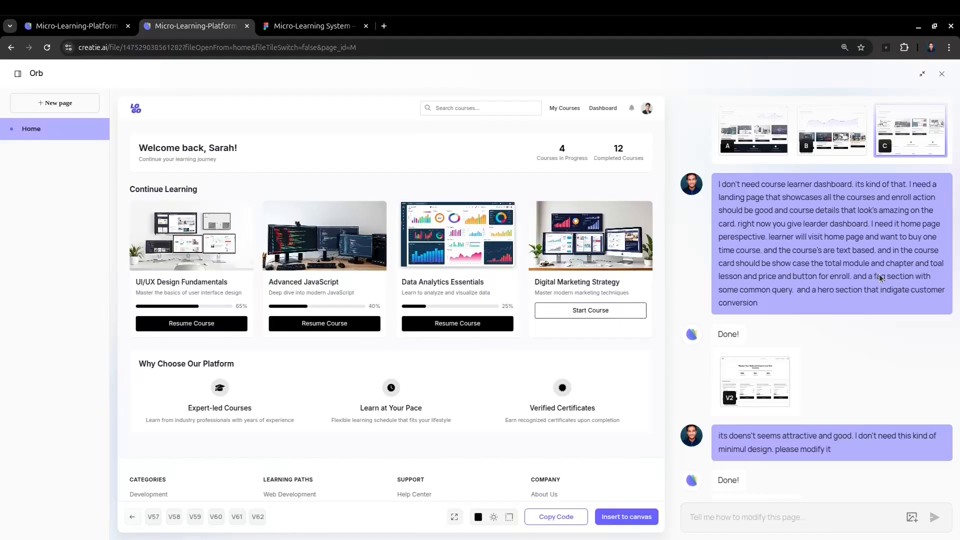
- Open version V2 and examine its hero section, featured courses, FAQ and footer
click(759, 380)
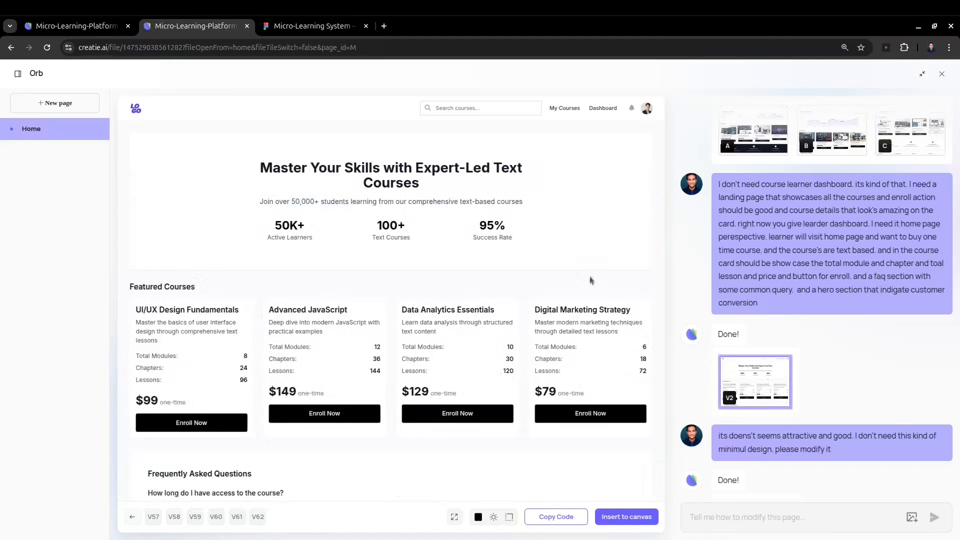
scroll(286, 337, down, 8)
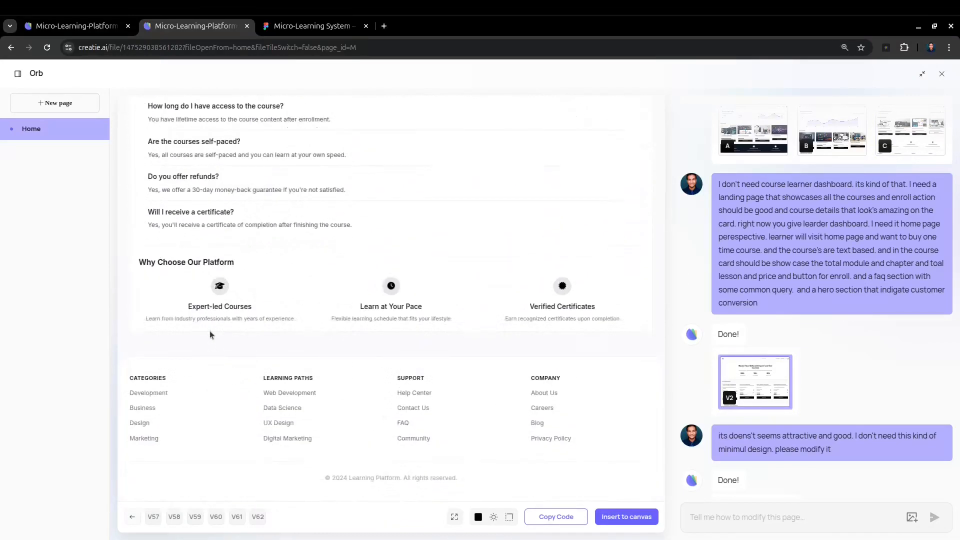
scroll(209, 334, up, 10)
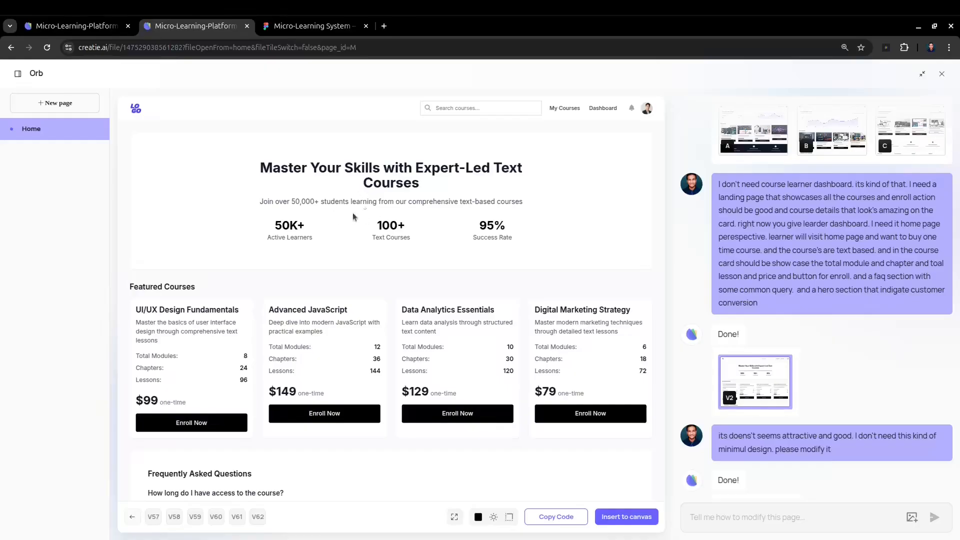
mouse_move(258, 166)
mouse_down()
mouse_move(368, 224)
mouse_move(524, 252)
mouse_move(254, 180)
mouse_up()
click(430, 223)
scroll(400, 243, down, 1)
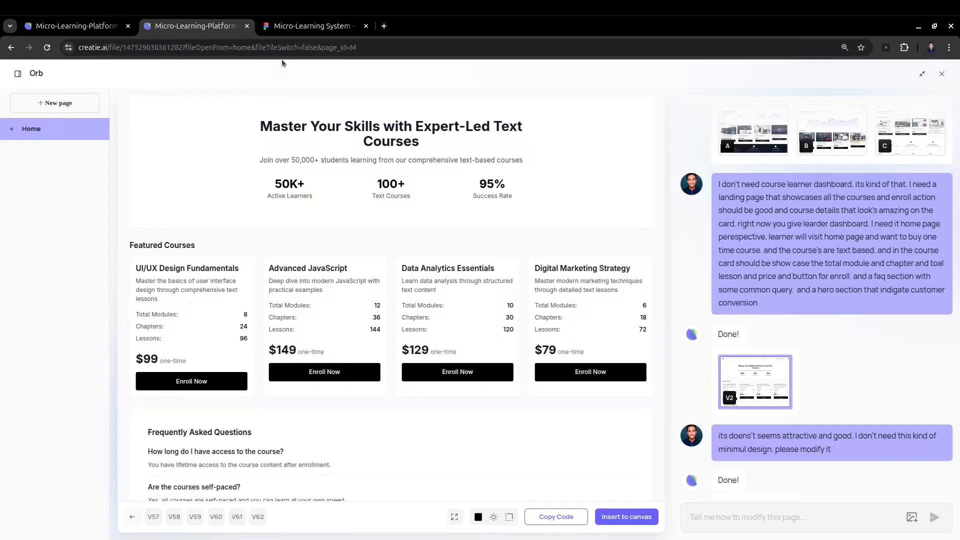
- Switch to the Micro Learning System file in Figma and inspect the Home Page wireframe up close
click(306, 30)
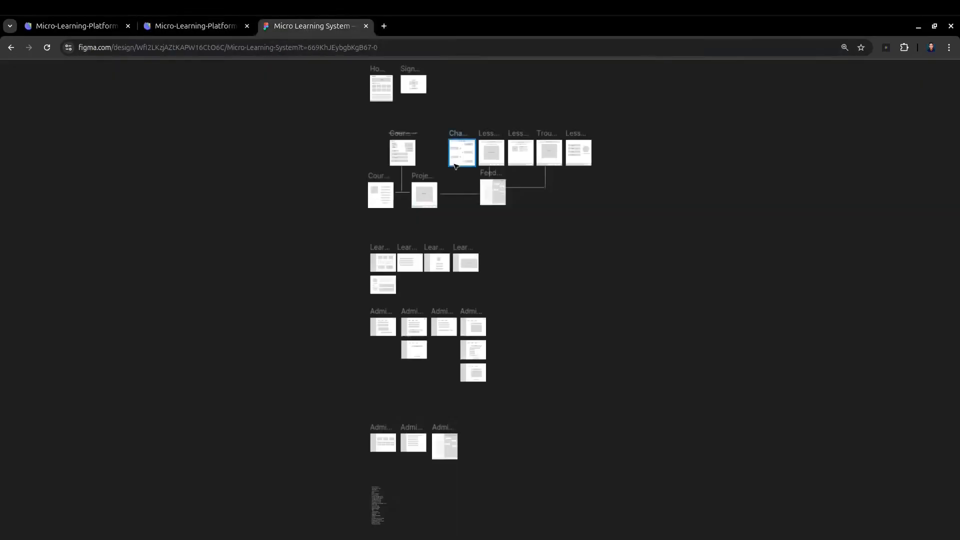
scroll(325, 236, up, 10)
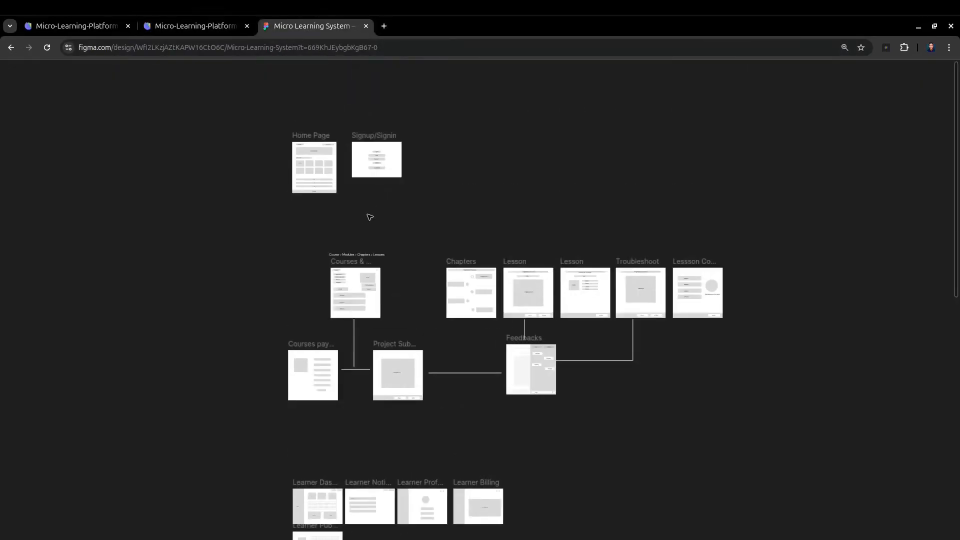
scroll(325, 236, up, 3)
scroll(256, 198, up, 5)
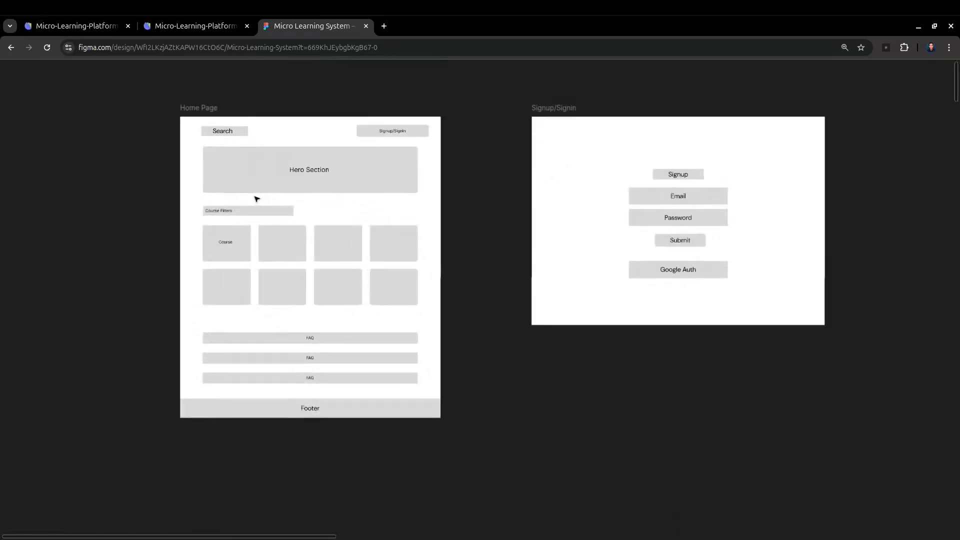
scroll(256, 199, up, 2)
scroll(160, 223, down, 5)
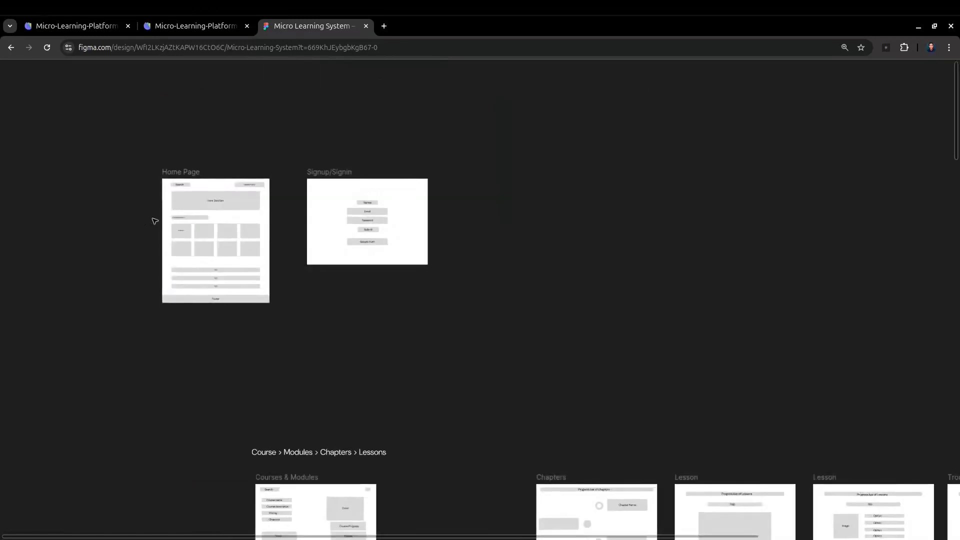
- Inspect the Courses & Modules wireframe and the Course > Modules > Chapters > Lessons hierarchy above it
scroll(228, 262, down, 10)
scroll(300, 160, up, 5)
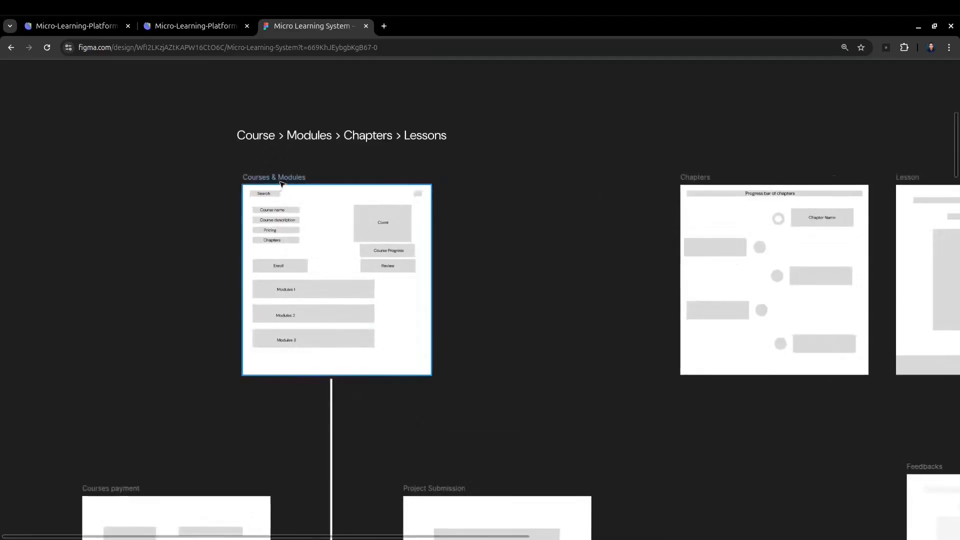
scroll(319, 171, up, 1)
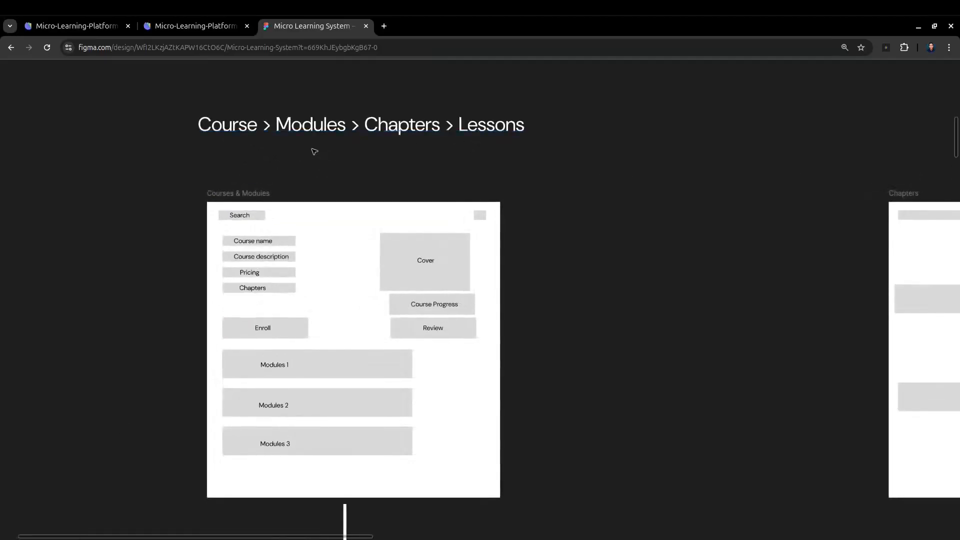
scroll(312, 151, down, 1)
- Switch back to Creatie and review the module, chapter, lesson and price details on V2's UI/UX Design Fundamentals card
click(185, 29)
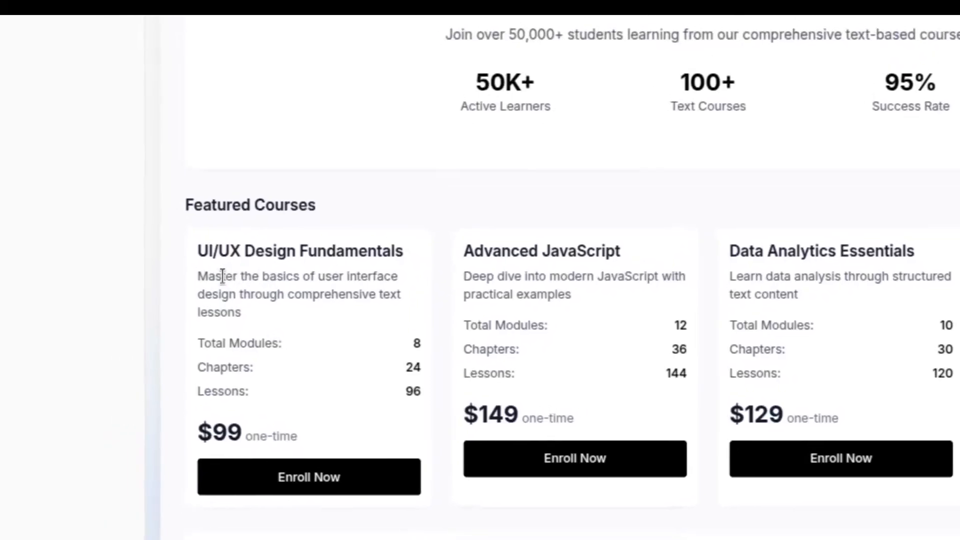
drag(222, 276, 303, 398)
click(318, 397)
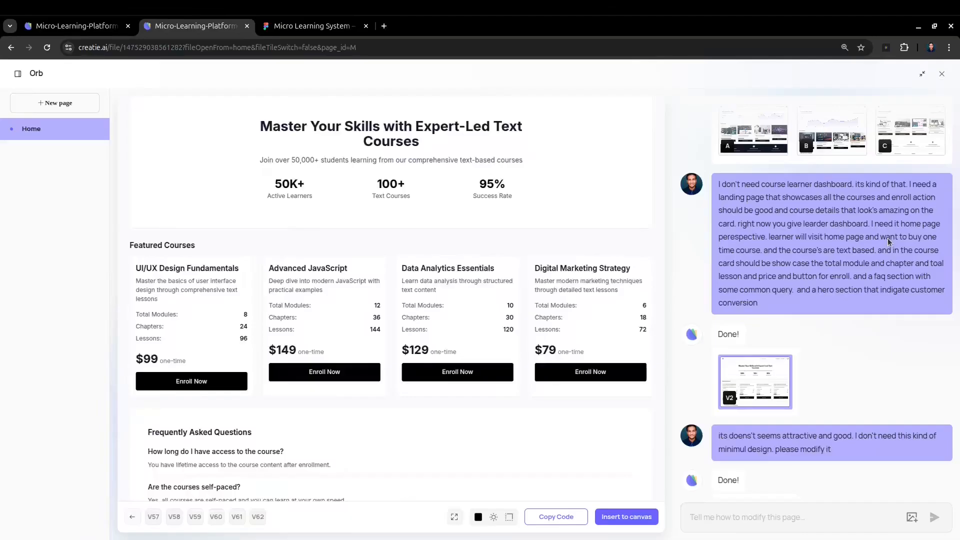
- Review the whole V2 page again, from the hero statistics to the FAQ, benefits and footer
scroll(479, 327, down, 5)
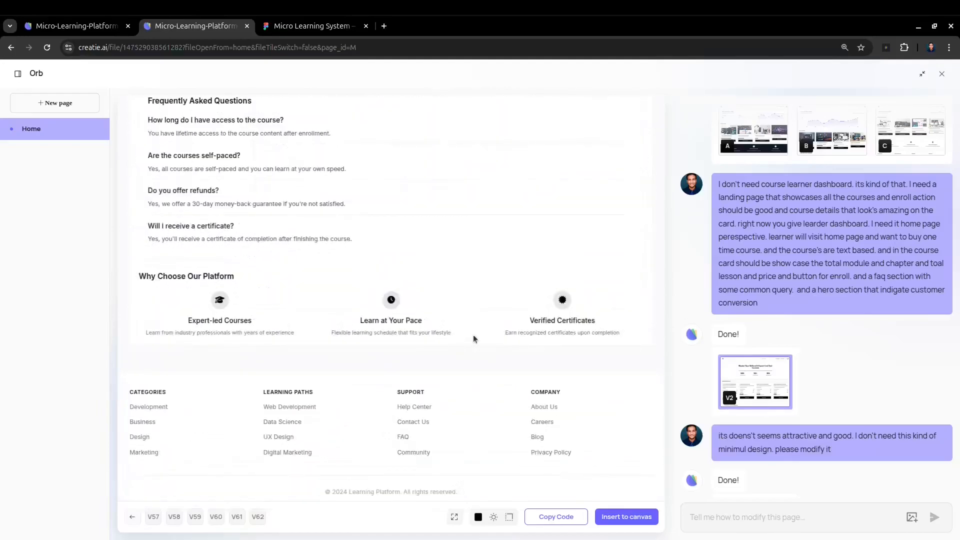
scroll(450, 325, up, 8)
scroll(539, 296, down, 8)
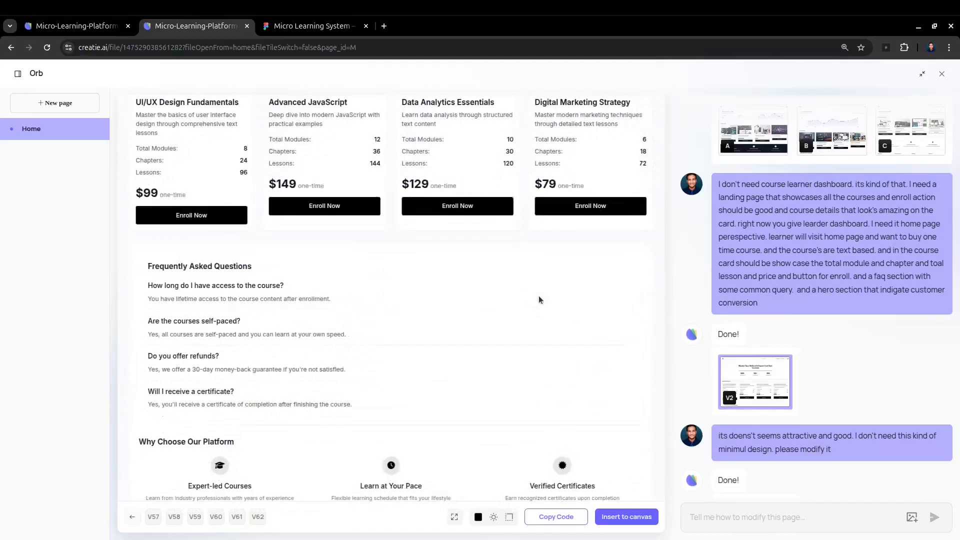
scroll(526, 304, up, 8)
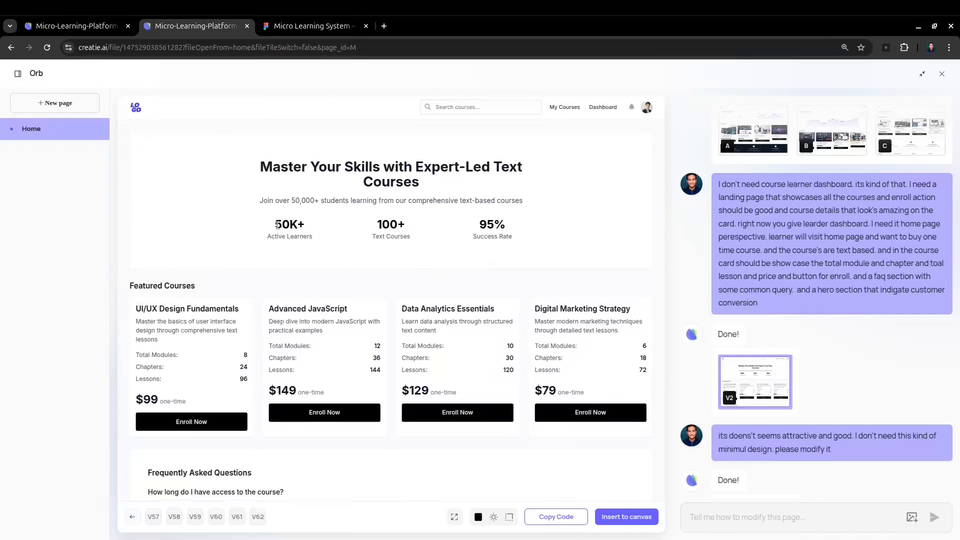
scroll(336, 259, down, 6)
scroll(384, 241, up, 8)
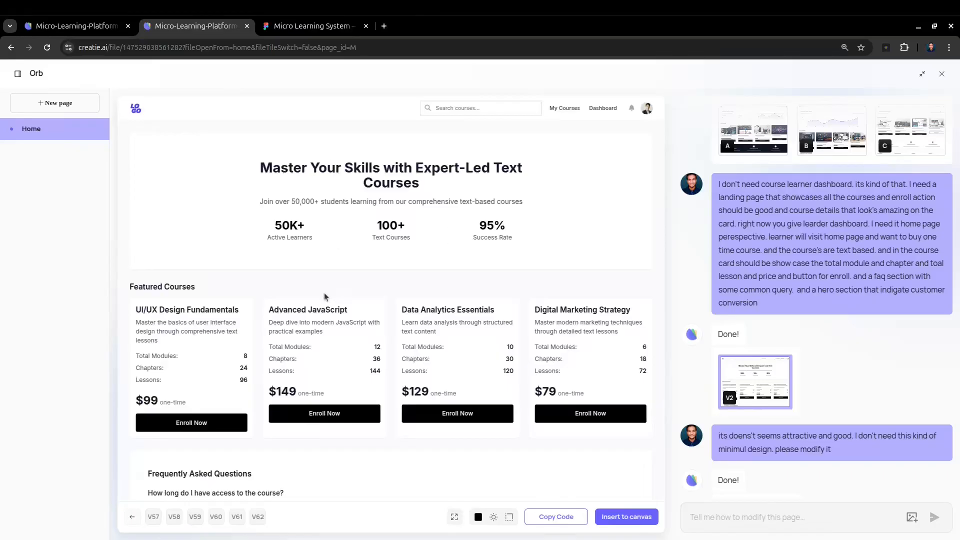
- Read the prompt asking for a less minimal design, open version V3 and examine its hero section
scroll(628, 300, down, 2)
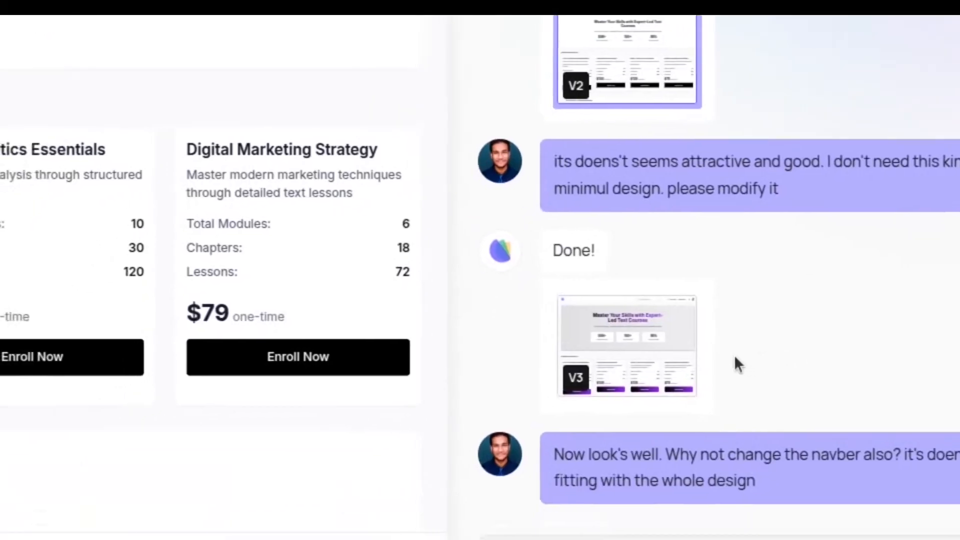
click(707, 357)
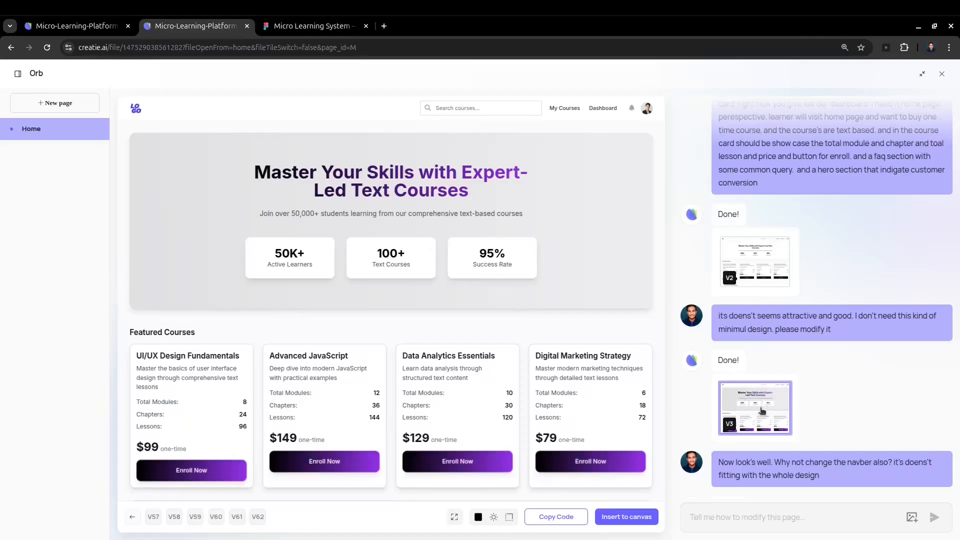
scroll(311, 193, down, 1)
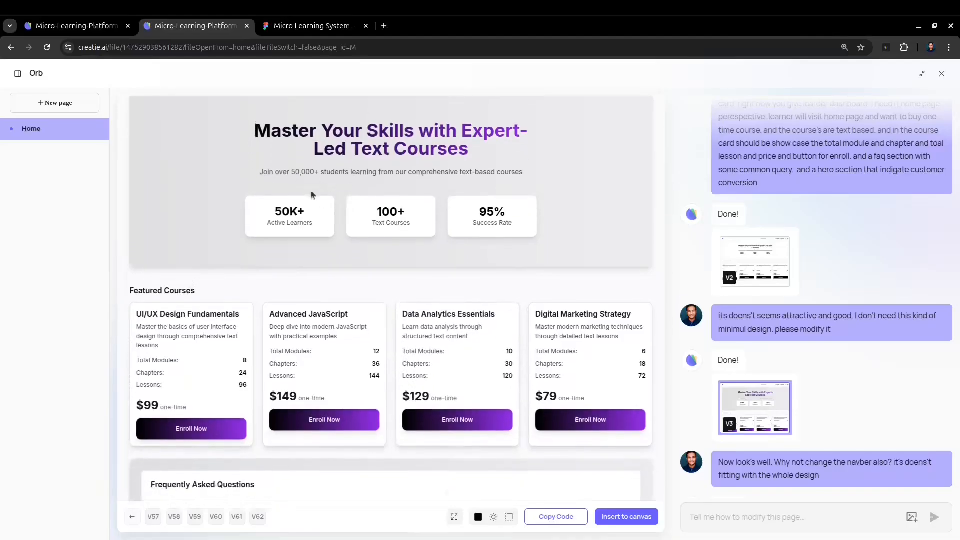
scroll(311, 194, up, 1)
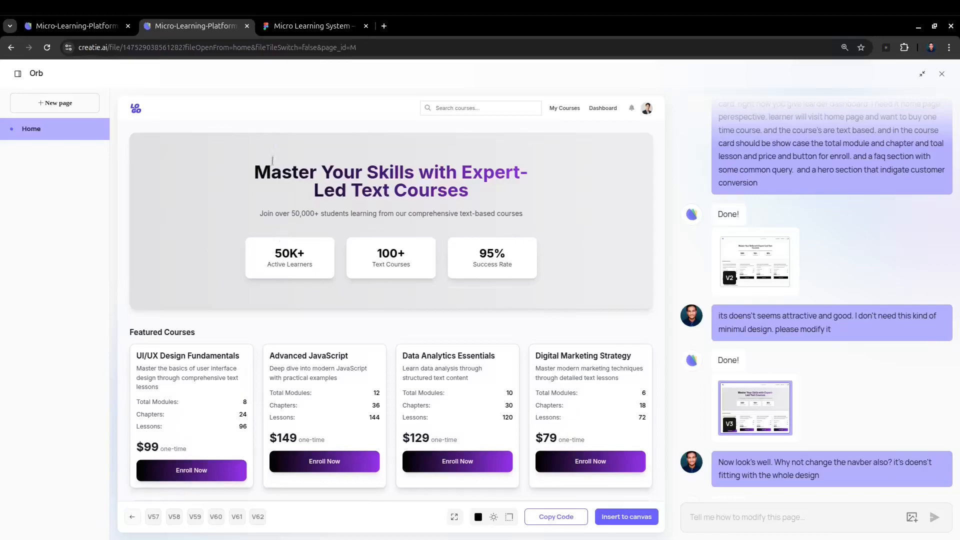
drag(272, 160, 482, 278)
click(560, 283)
- Examine V3's course cards, FAQ, benefits and footer, and read on to the navbar change prompts around V4
scroll(240, 350, down, 2)
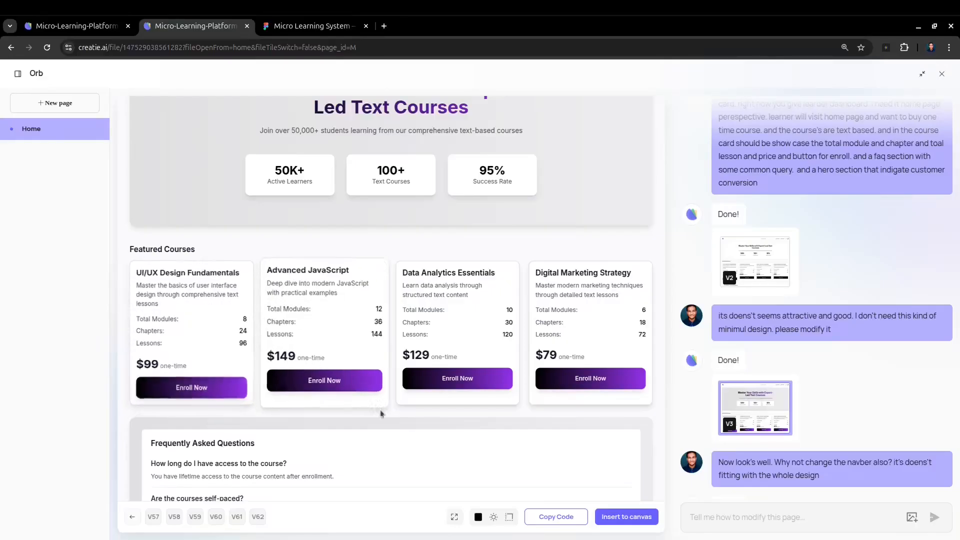
scroll(451, 358, down, 2)
scroll(270, 247, down, 8)
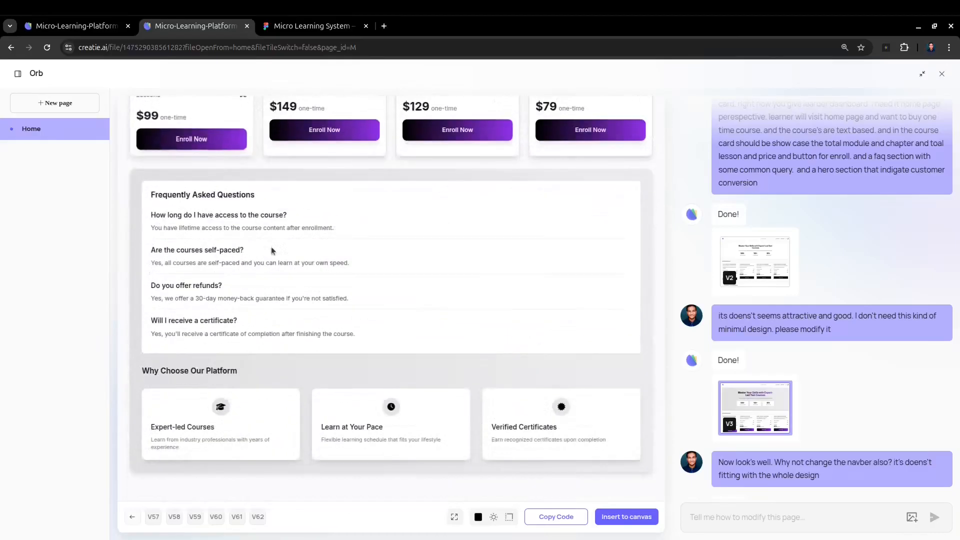
scroll(247, 272, up, 2)
scroll(293, 265, down, 1)
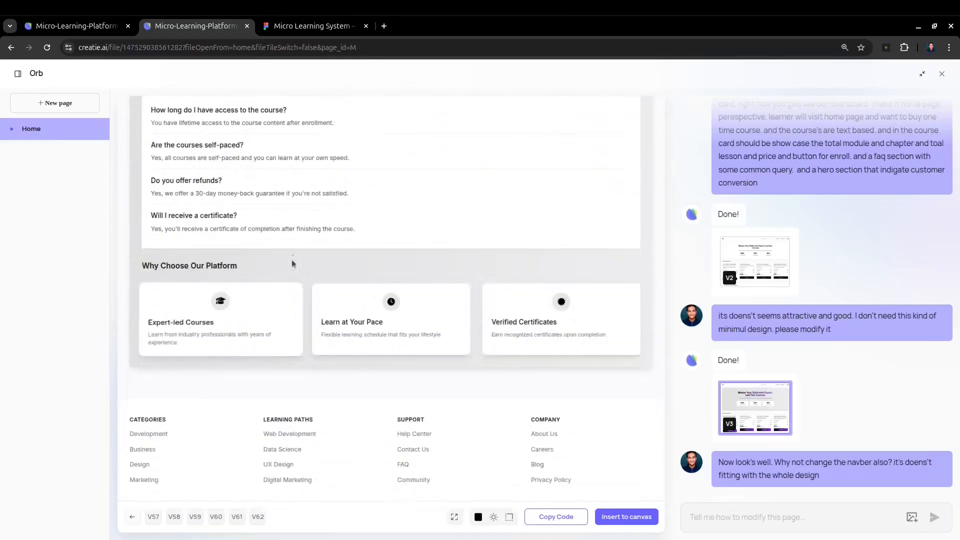
scroll(300, 250, up, 1)
scroll(310, 245, up, 1)
scroll(321, 248, down, 3)
scroll(722, 294, down, 3)
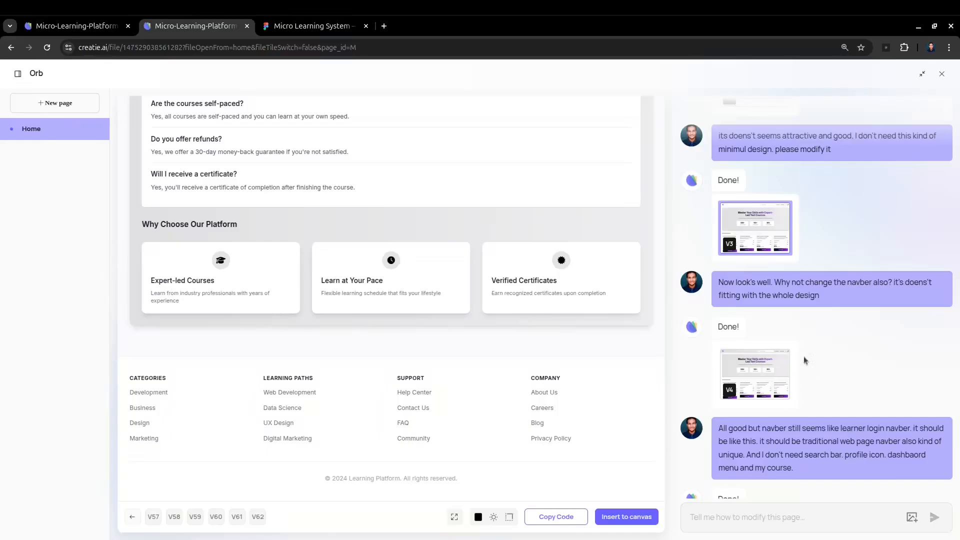
- Review V3's page once more, from the navbar and hero statistics to the course cards and FAQ
scroll(436, 253, up, 10)
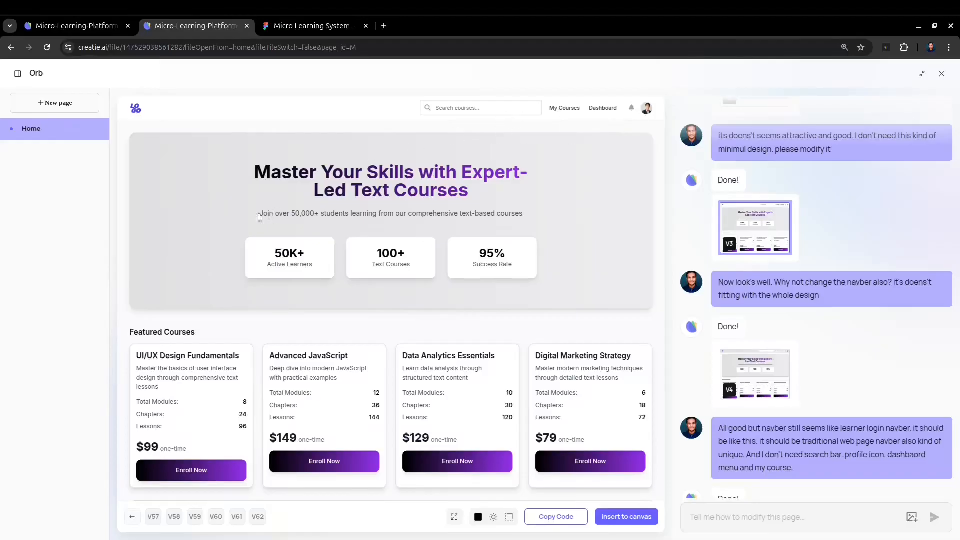
scroll(202, 446, down, 5)
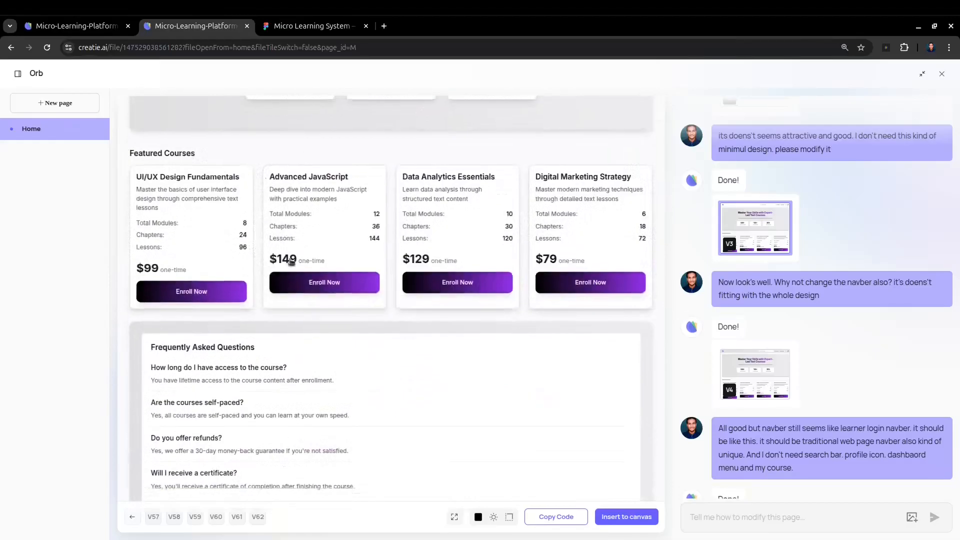
scroll(384, 285, up, 5)
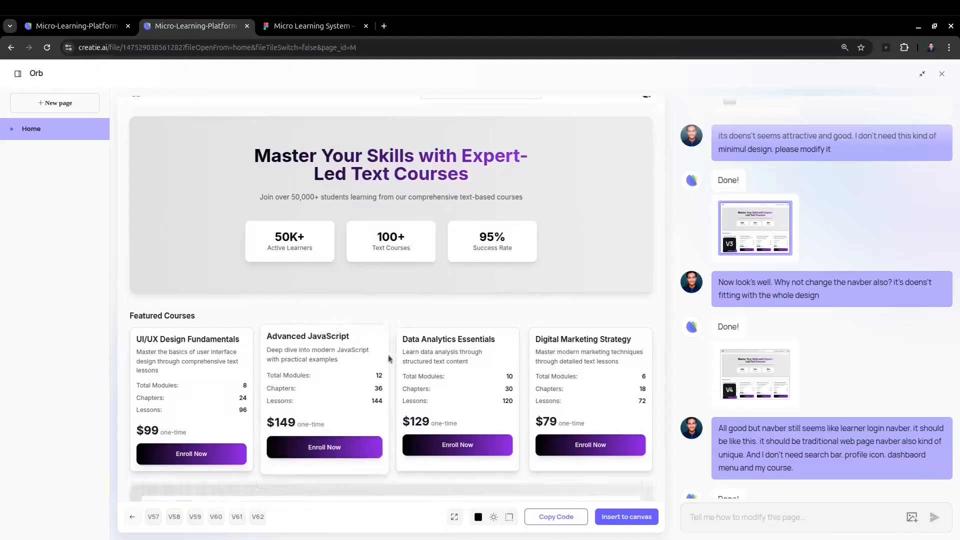
scroll(427, 260, down, 5)
scroll(788, 350, down, 2)
scroll(787, 344, up, 2)
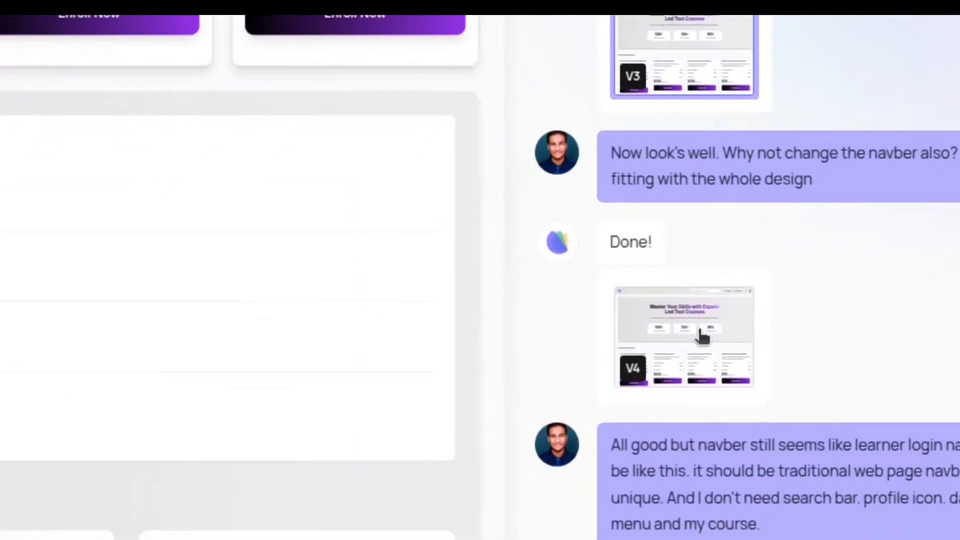
- Open versions V4 and V5 in turn, compare their navbars, and read the follow-up prompts on the navbar and three-color combination
click(567, 440)
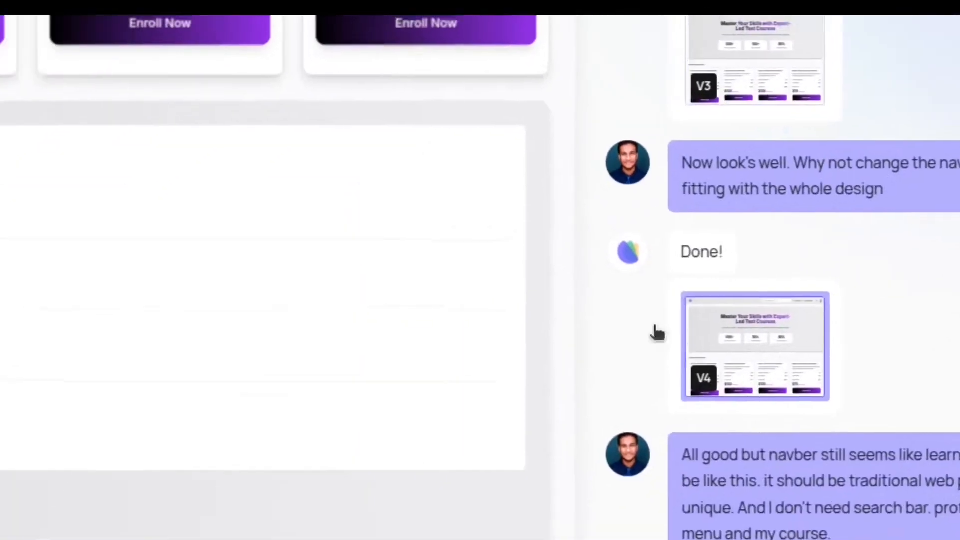
scroll(451, 242, up, 5)
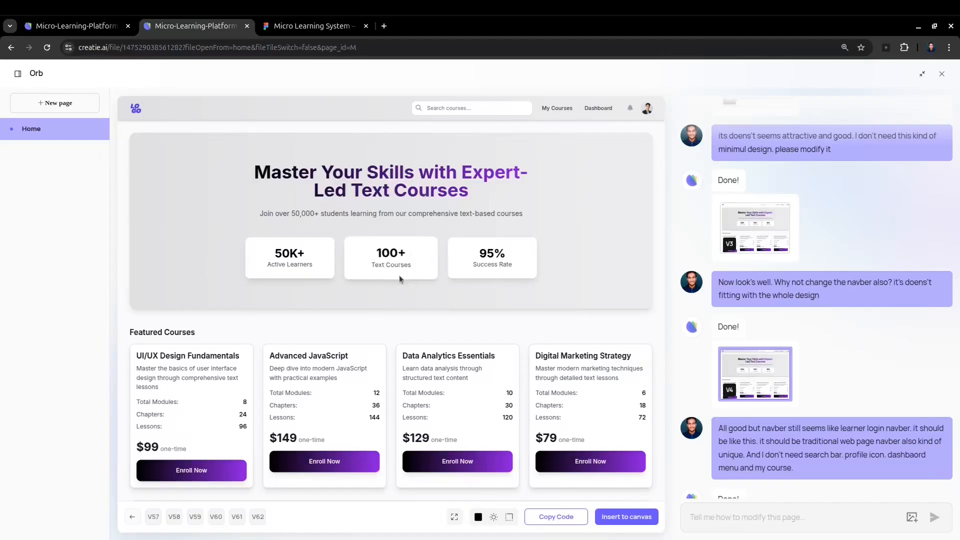
scroll(784, 281, down, 3)
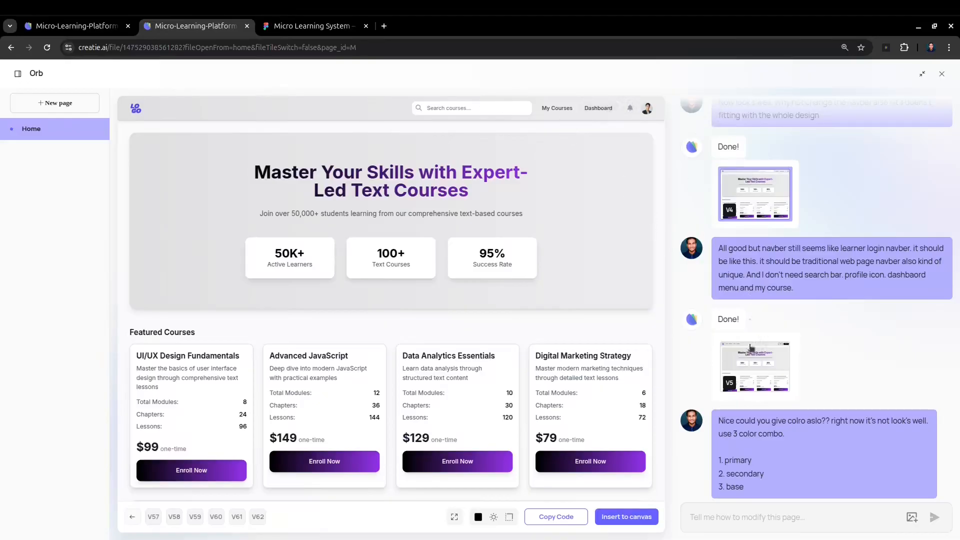
click(759, 369)
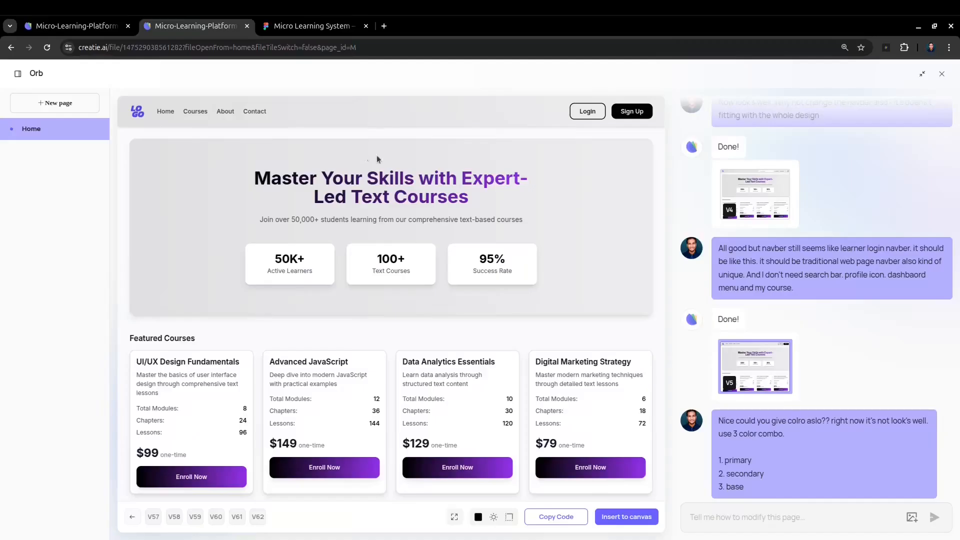
scroll(835, 330, down, 3)
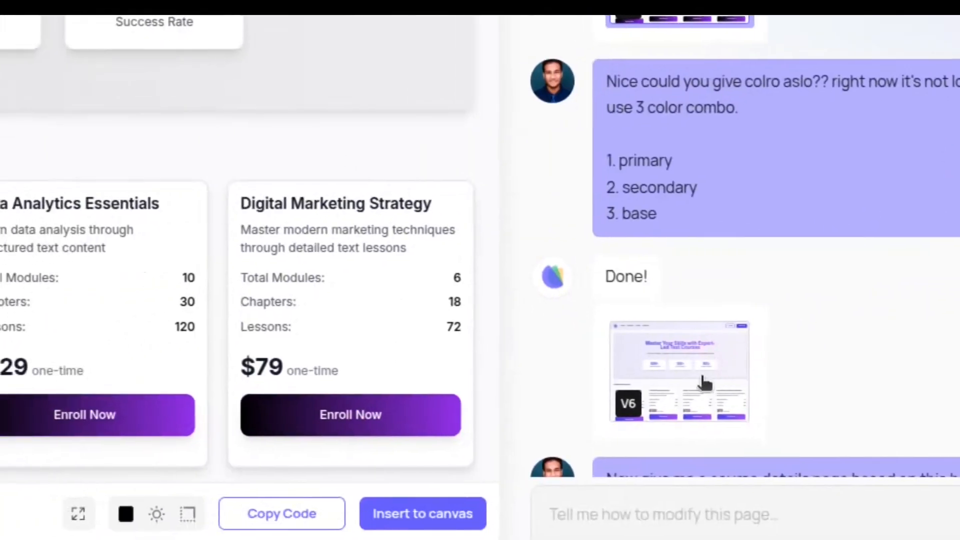
- Open version V6 and review its color scheme from the navbar and hero to the FAQ, benefits and footer
click(594, 438)
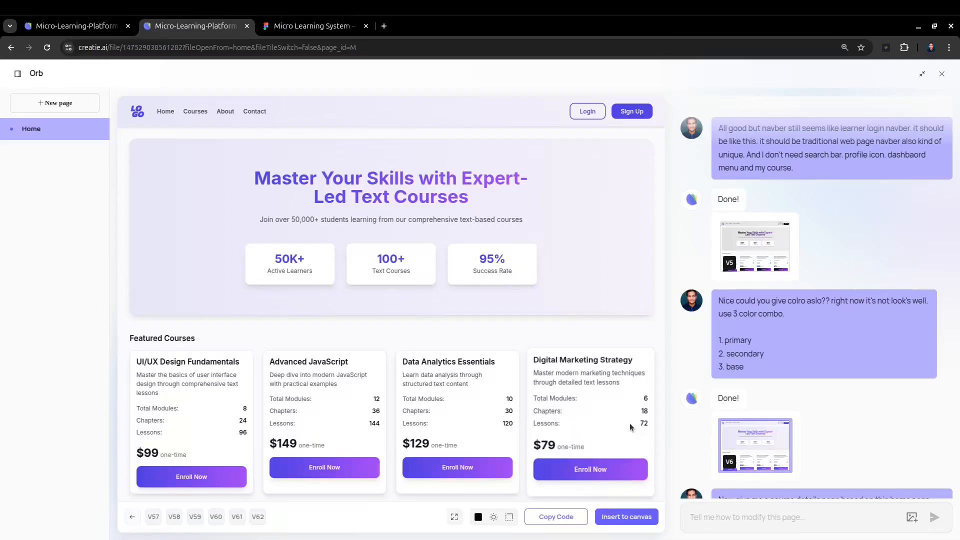
scroll(211, 273, down, 8)
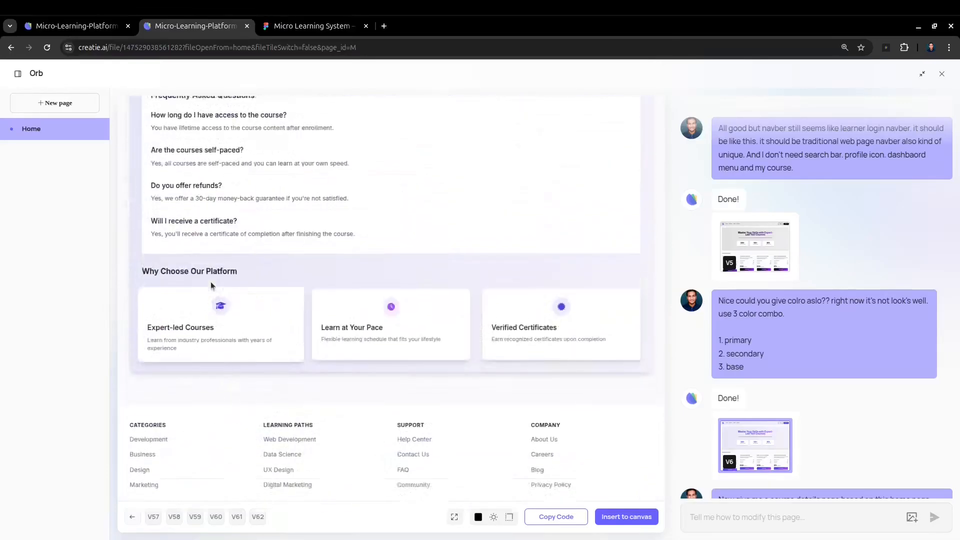
scroll(211, 280, up, 5)
scroll(209, 280, up, 5)
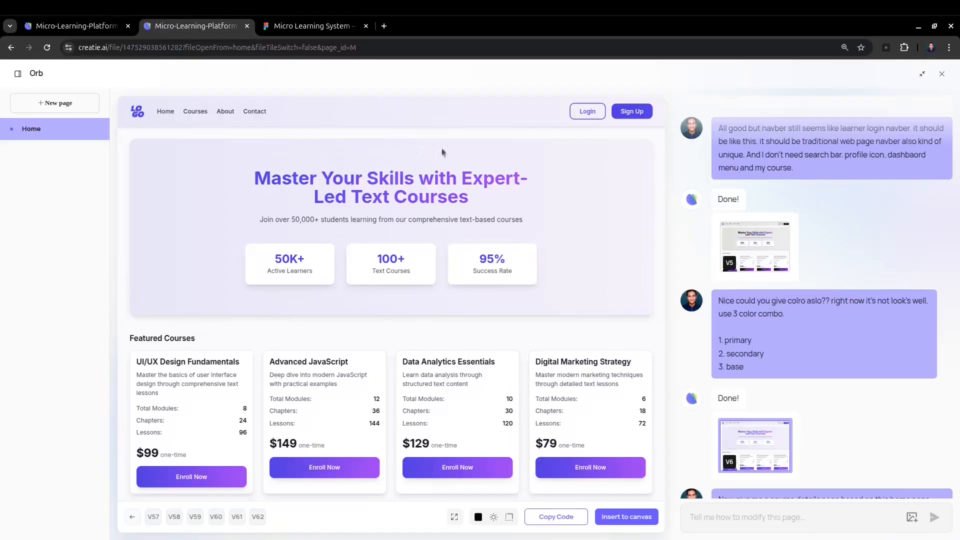
scroll(330, 225, down, 5)
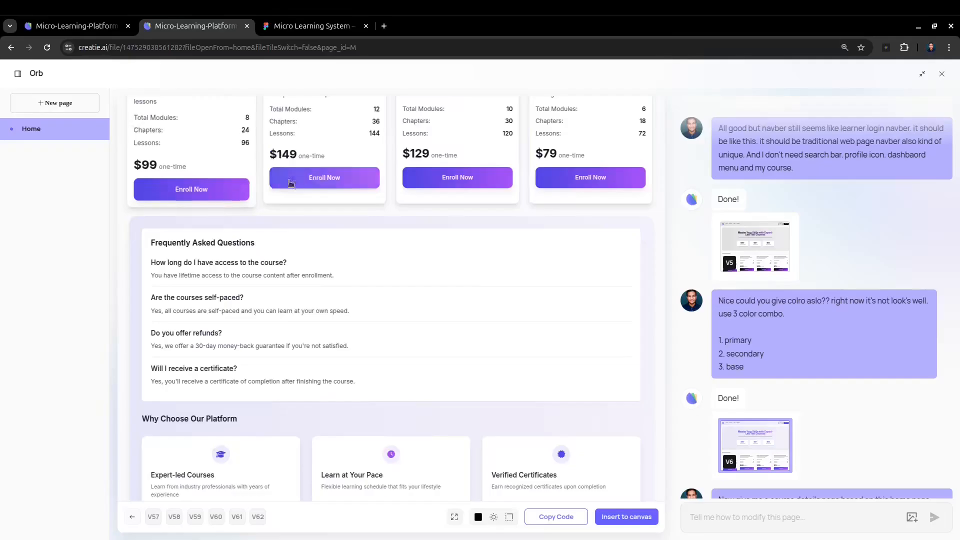
scroll(740, 427, down, 4)
scroll(444, 324, up, 4)
scroll(304, 239, up, 3)
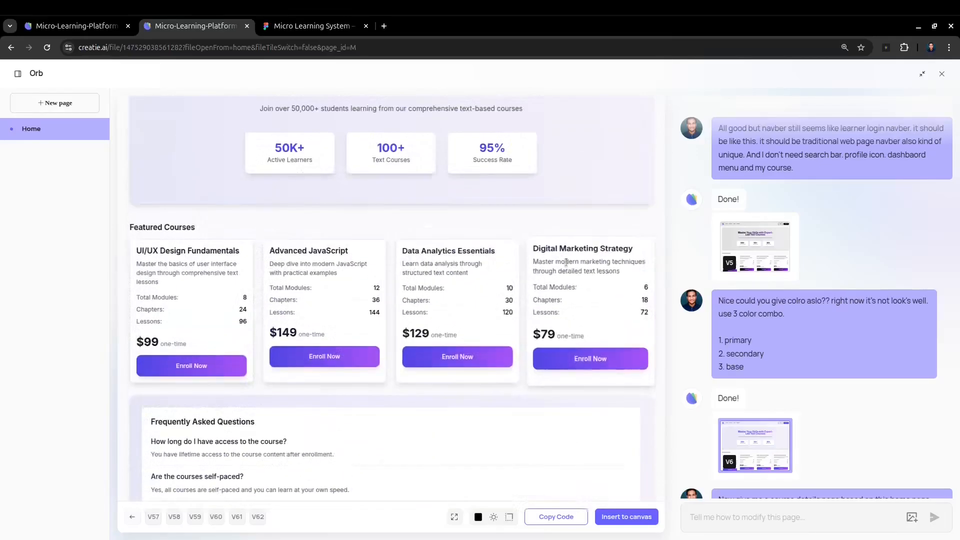
scroll(489, 200, up, 2)
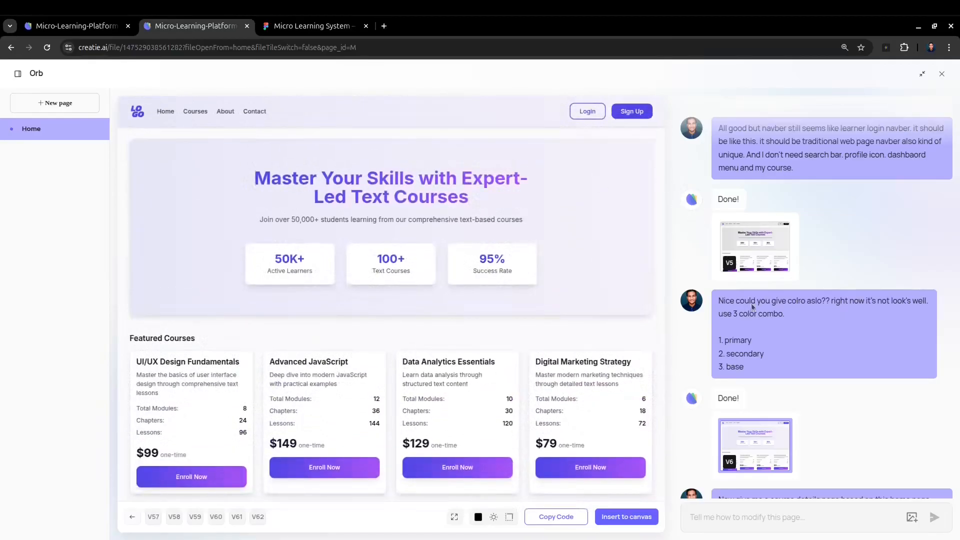
- Go over V6's course cards and lower sections again, and read on to the course details page prompt
scroll(340, 259, down, 3)
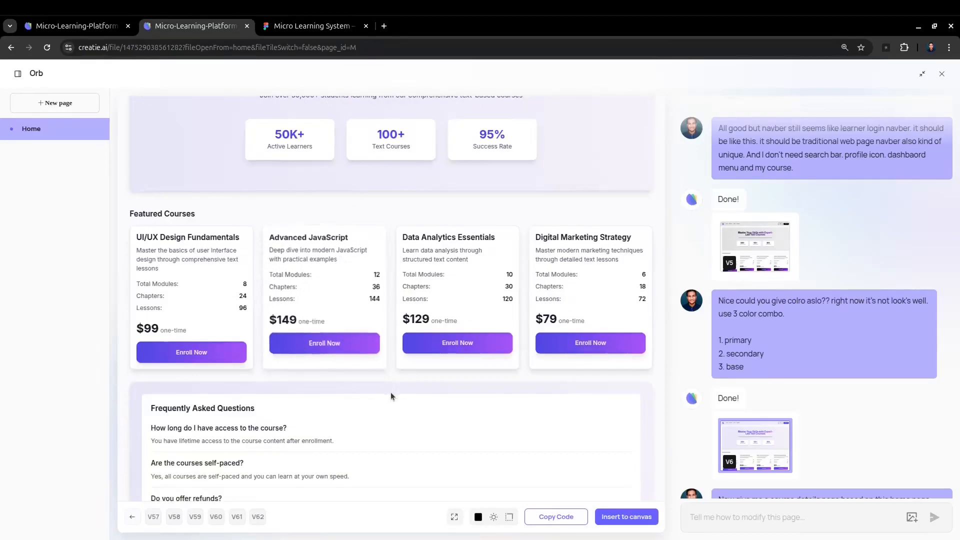
scroll(385, 398, down, 4)
scroll(377, 404, down, 3)
scroll(406, 369, up, 6)
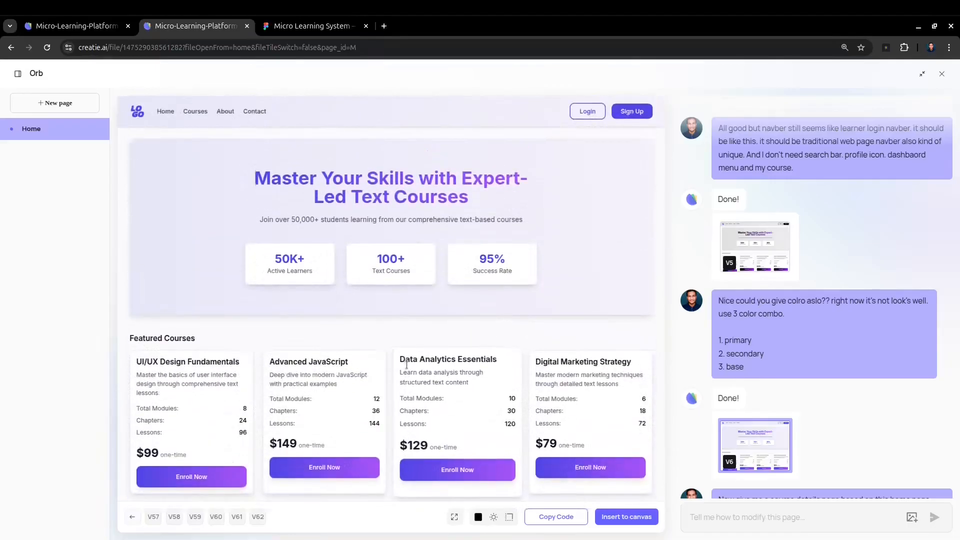
scroll(814, 417, down, 3)
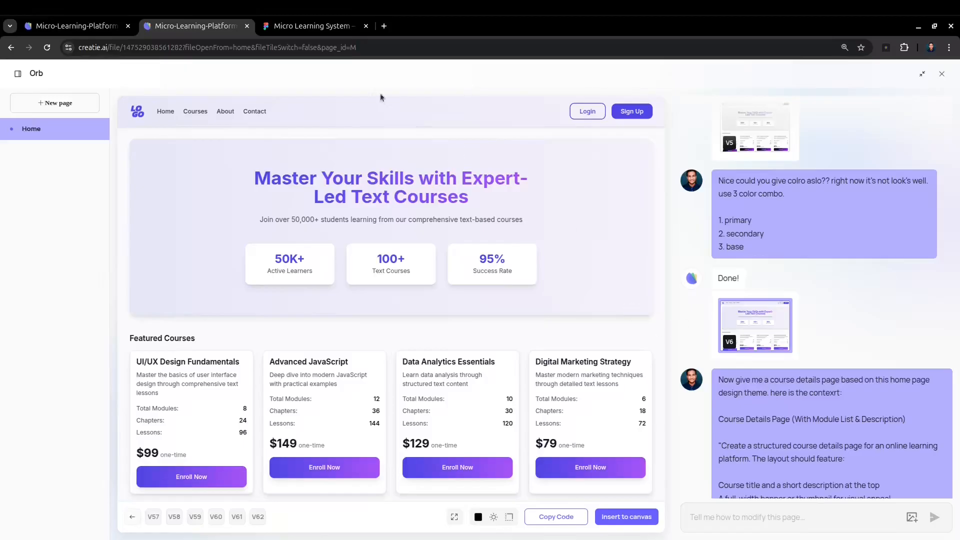
- Switch to the Figma wireframes and locate the Home Page and the Courses & Modules frames
click(344, 28)
scroll(352, 260, down, 10)
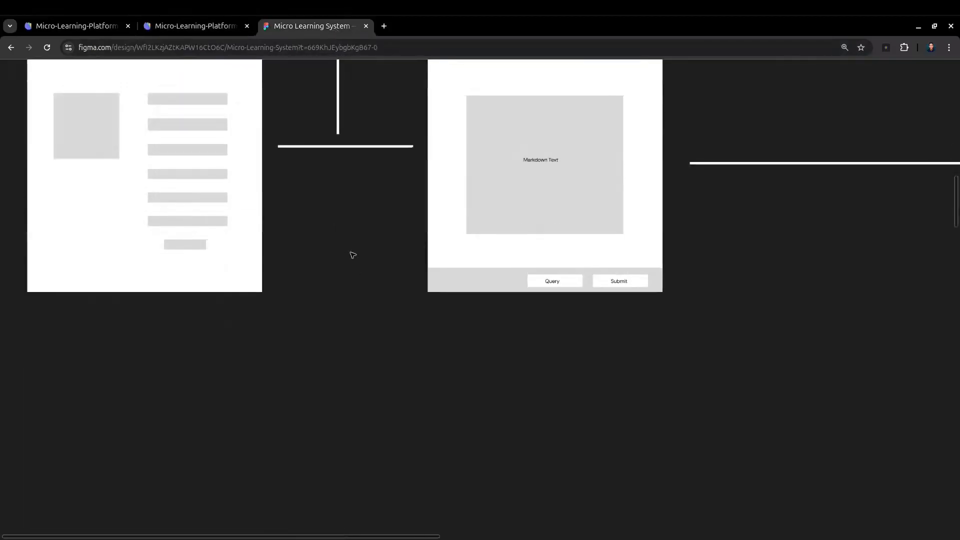
scroll(358, 246, down, 4)
scroll(358, 246, up, 8)
scroll(264, 188, up, 3)
scroll(243, 189, down, 2)
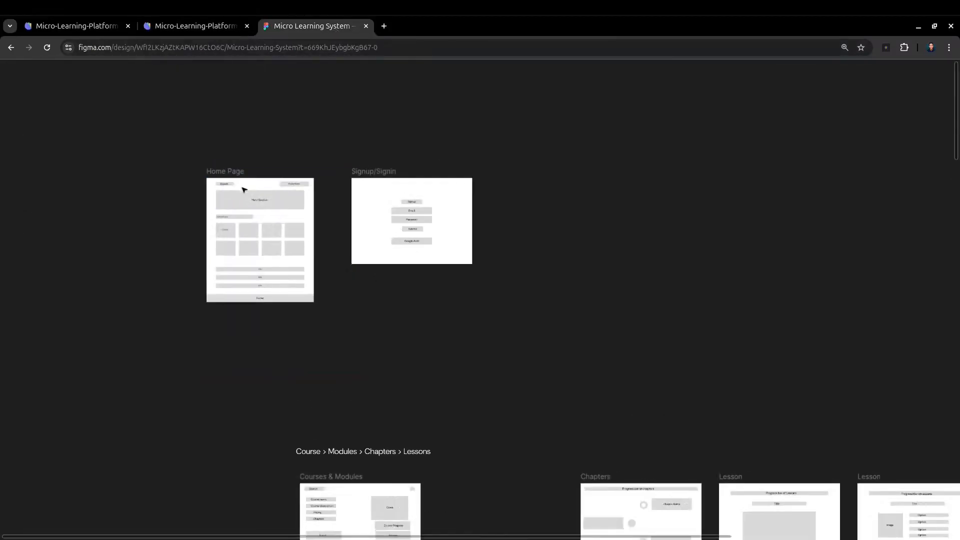
scroll(370, 250, down, 3)
scroll(291, 271, down, 3)
click(364, 268)
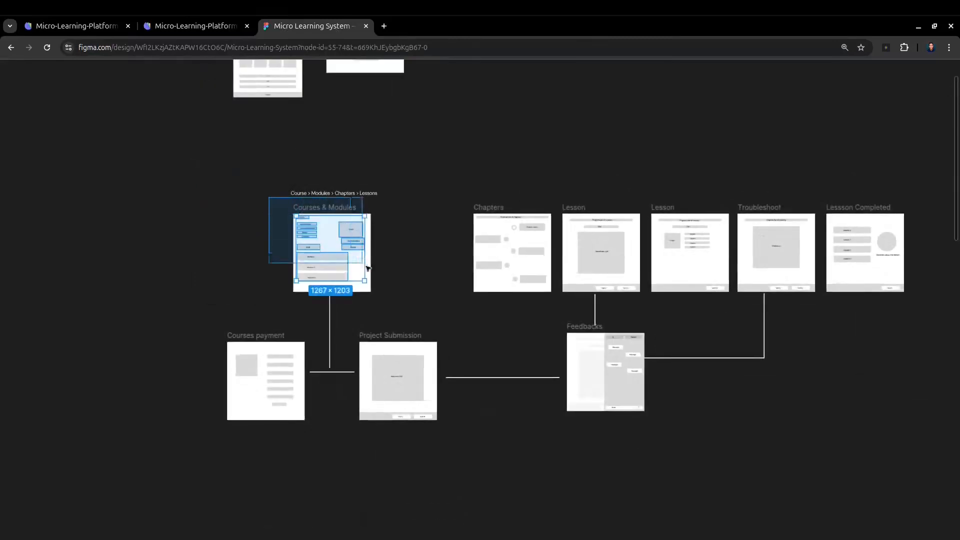
- Look over the wireframes of the course flow, from chapters and lessons to the learner dashboard and public portfolio
scroll(525, 216, down, 3)
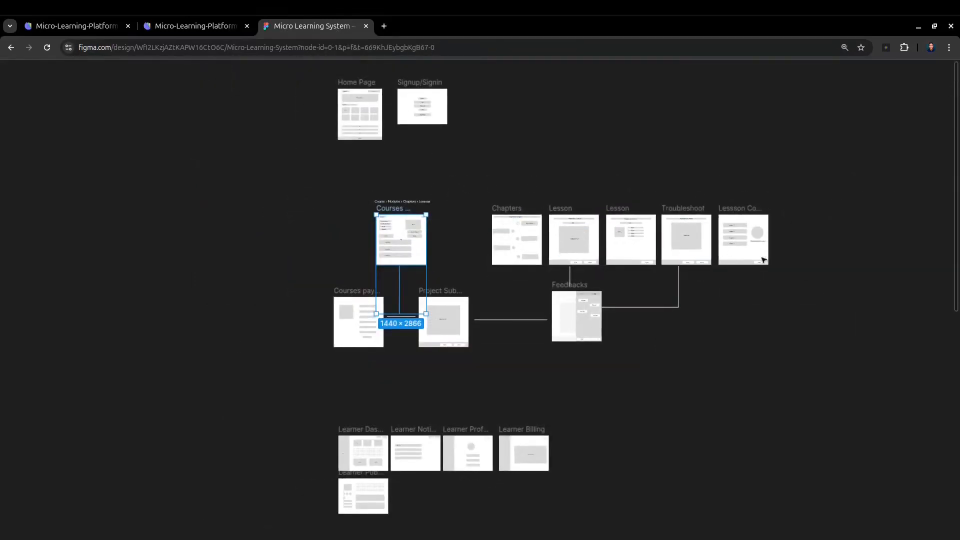
scroll(376, 329, down, 3)
scroll(376, 340, up, 4)
drag(260, 190, 361, 288)
scroll(591, 263, down, 5)
scroll(570, 207, up, 3)
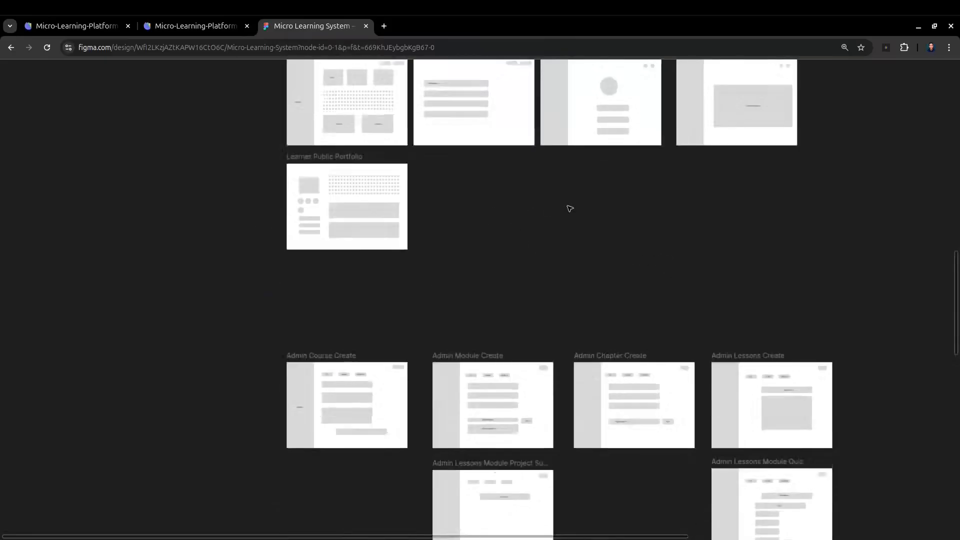
- Examine the admin wireframes for course, module, chapter and lesson creation, the dashboard and feedback, and the component list below
scroll(280, 255, down, 5)
scroll(225, 205, down, 1)
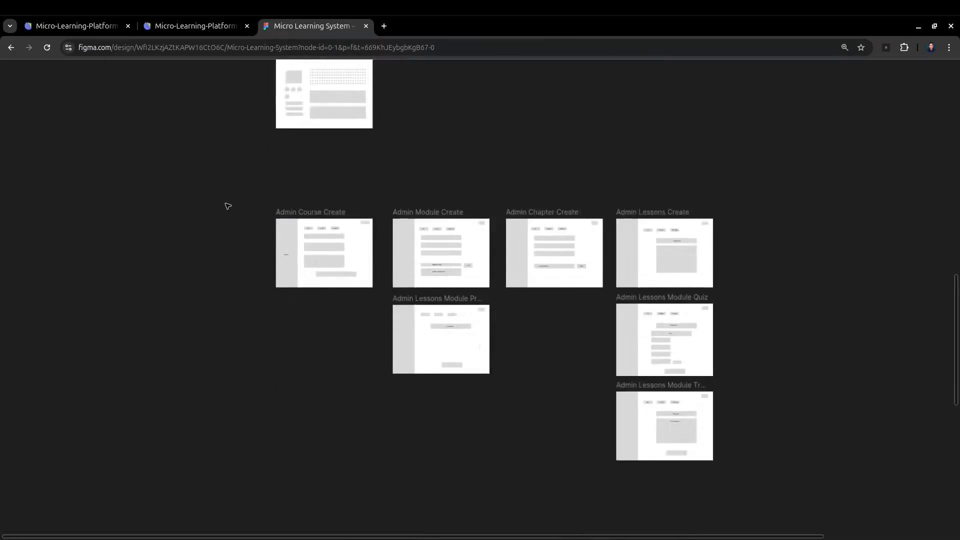
drag(225, 202, 769, 469)
click(750, 408)
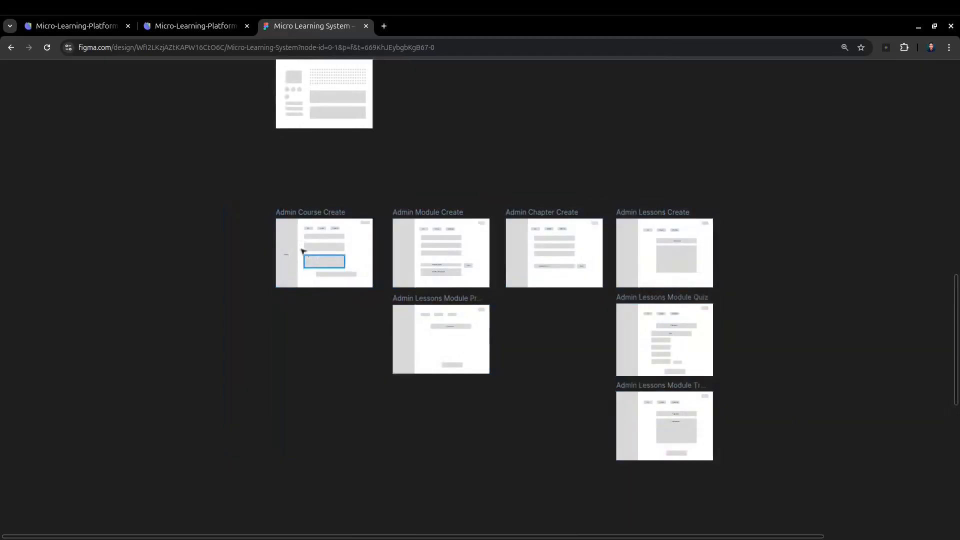
scroll(266, 229, down, 2)
scroll(291, 230, down, 6)
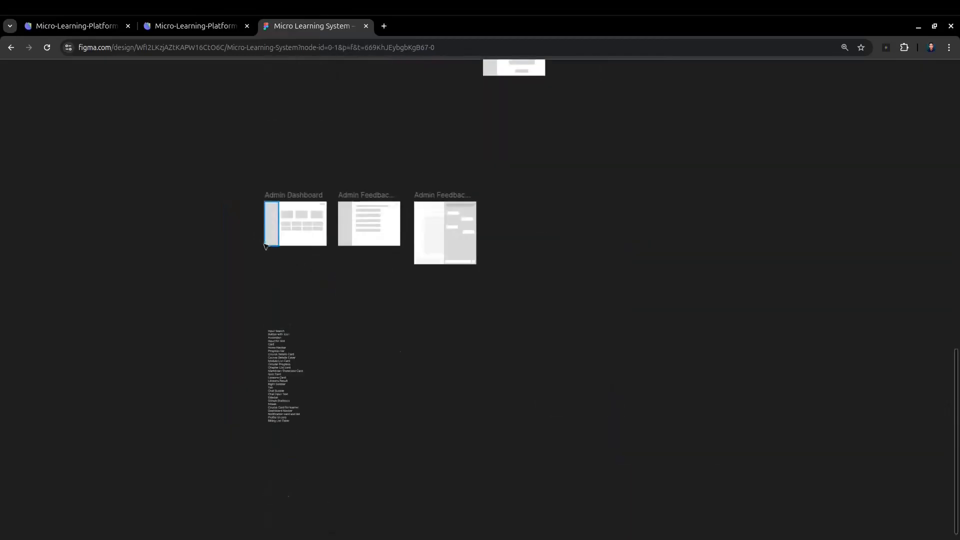
scroll(267, 210, up, 8)
- Switch back to Creatie and read the full course details page prompt up to V7, glancing over V6's home page
click(174, 30)
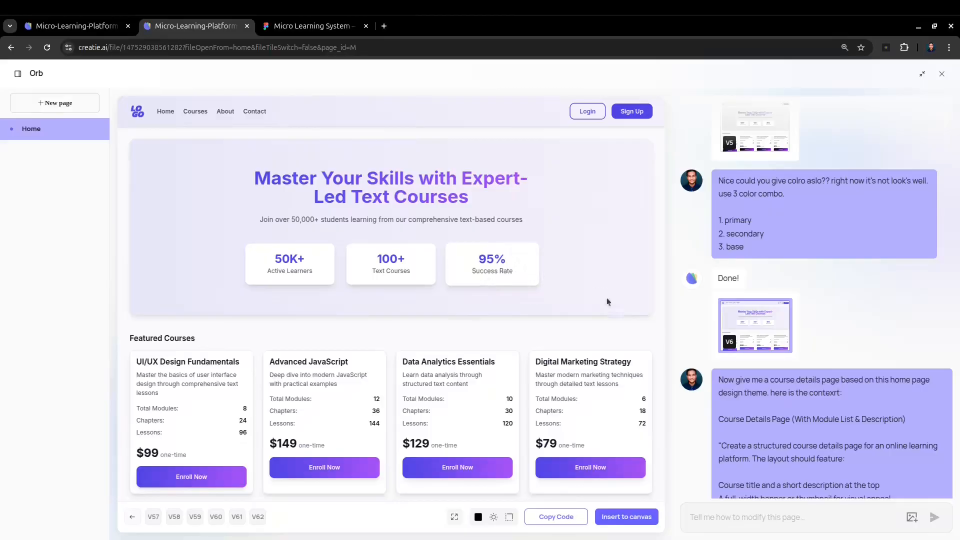
scroll(607, 298, down, 2)
scroll(782, 307, down, 1)
scroll(386, 262, down, 2)
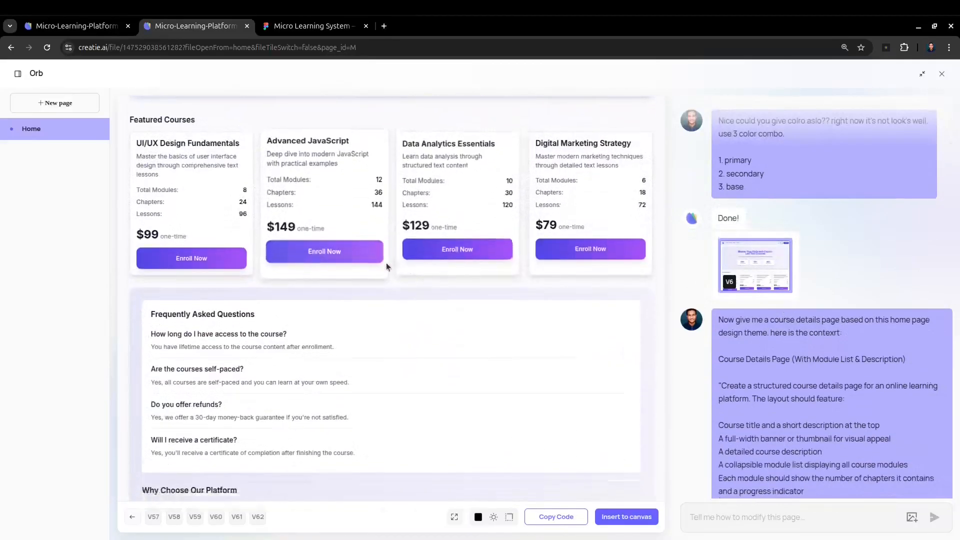
scroll(367, 233, up, 4)
scroll(365, 253, down, 1)
scroll(643, 319, down, 5)
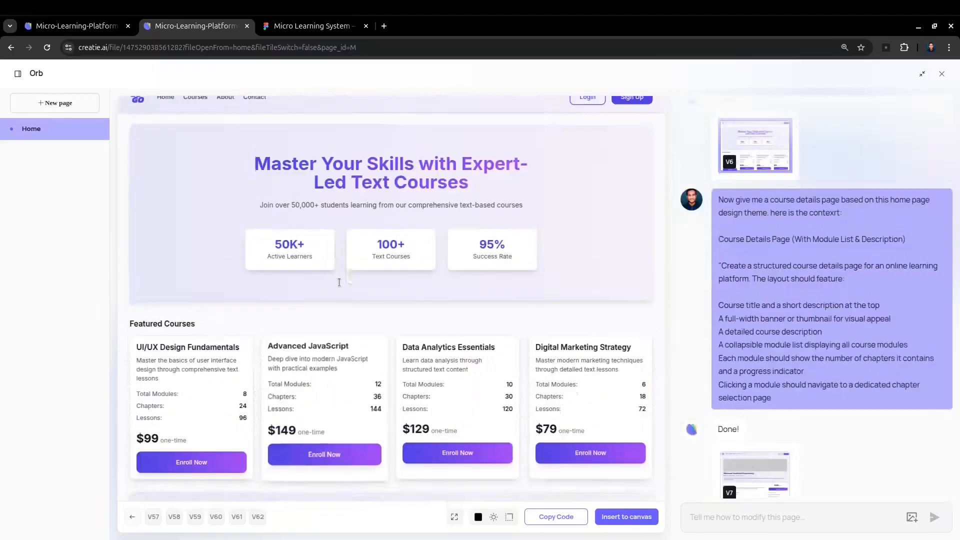
scroll(380, 292, down, 2)
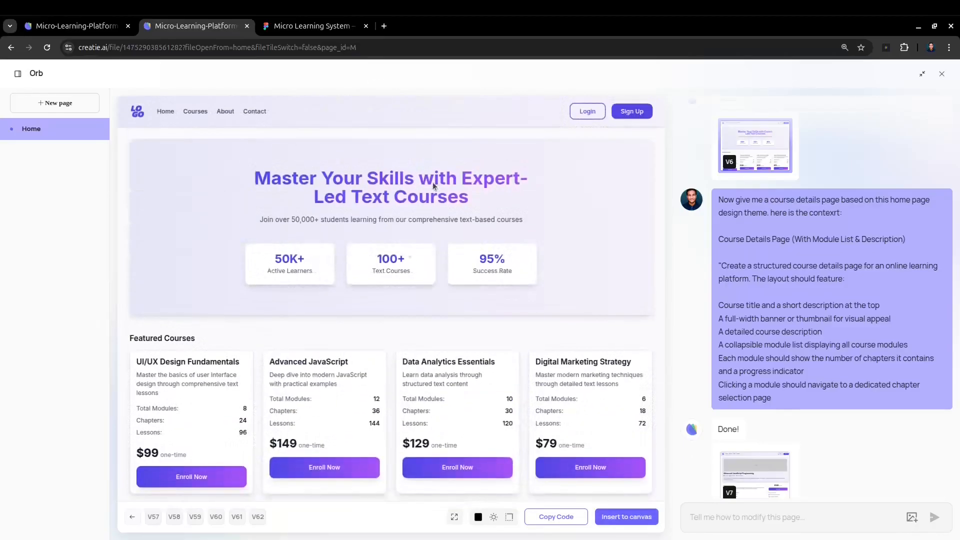
- Review V6 down to its footer, check the chapter page in the other Creatie tab, and return to V6's hero section
scroll(323, 325, down, 10)
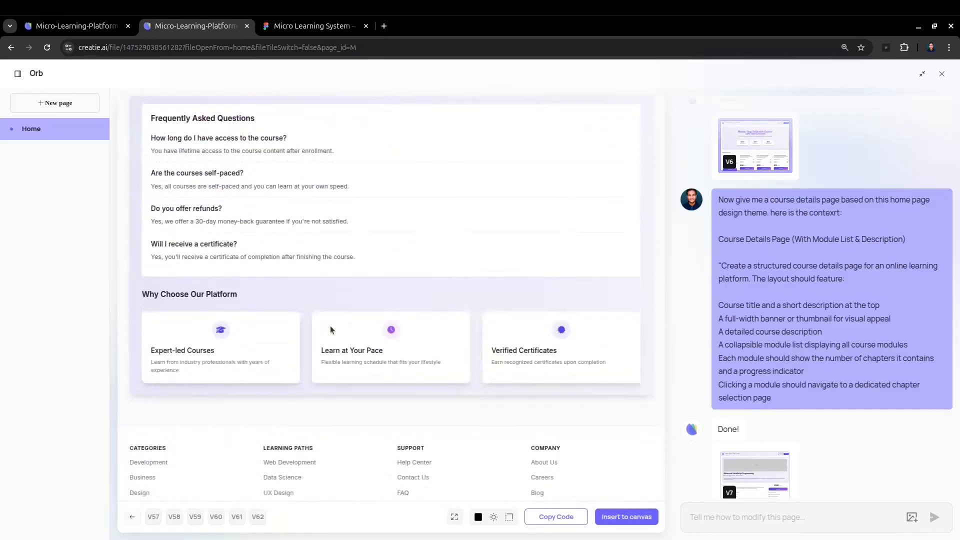
click(70, 33)
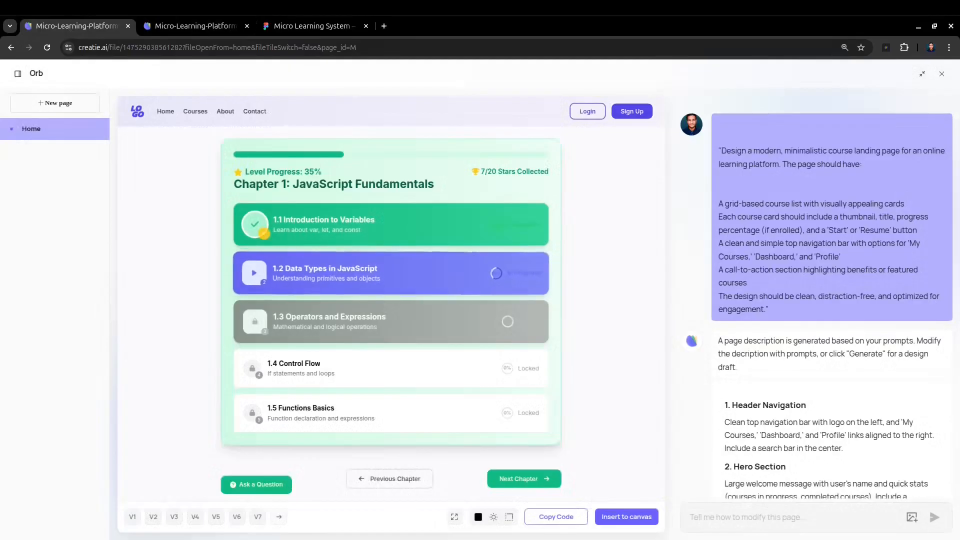
click(195, 25)
scroll(201, 270, up, 4)
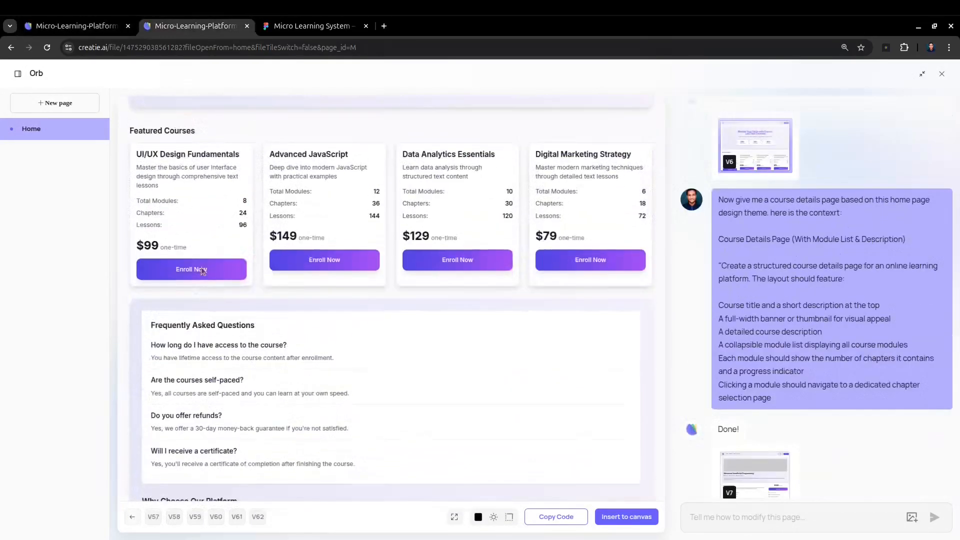
scroll(250, 272, up, 5)
- Copy the generated code of the V6 home page and return to its hero section
scroll(311, 282, down, 9)
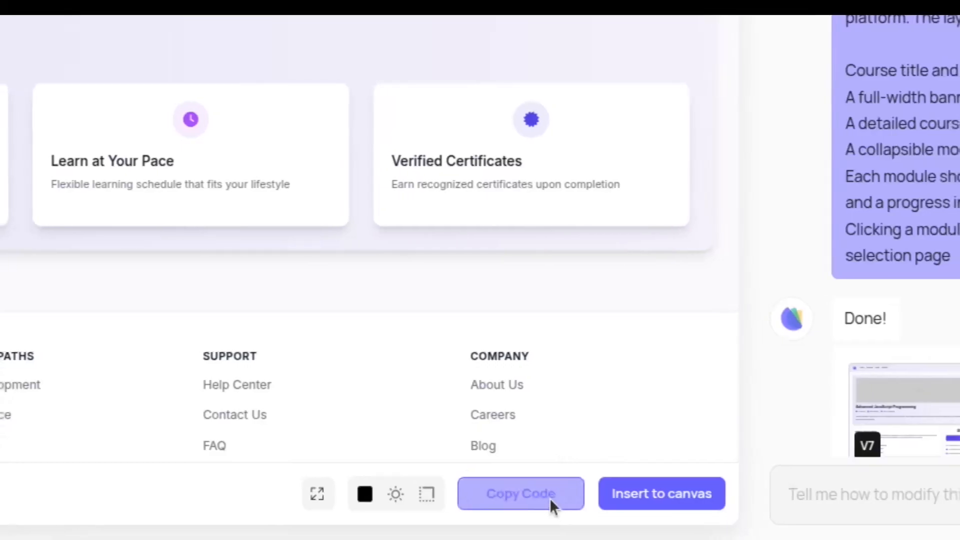
click(550, 497)
scroll(431, 282, up, 10)
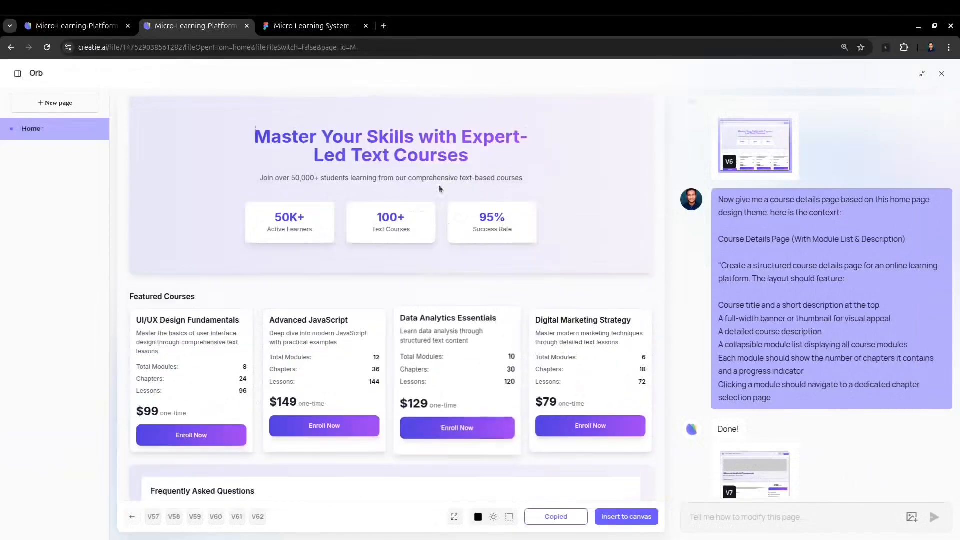
- Review the V6 home page from the hero text through featured courses and FAQs down to the footer
scroll(491, 131, down, 10)
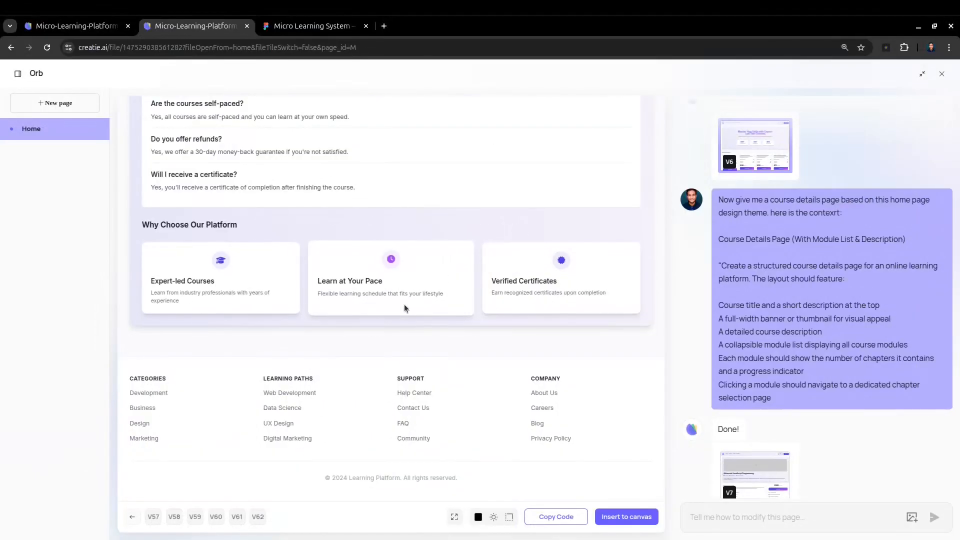
scroll(400, 303, up, 15)
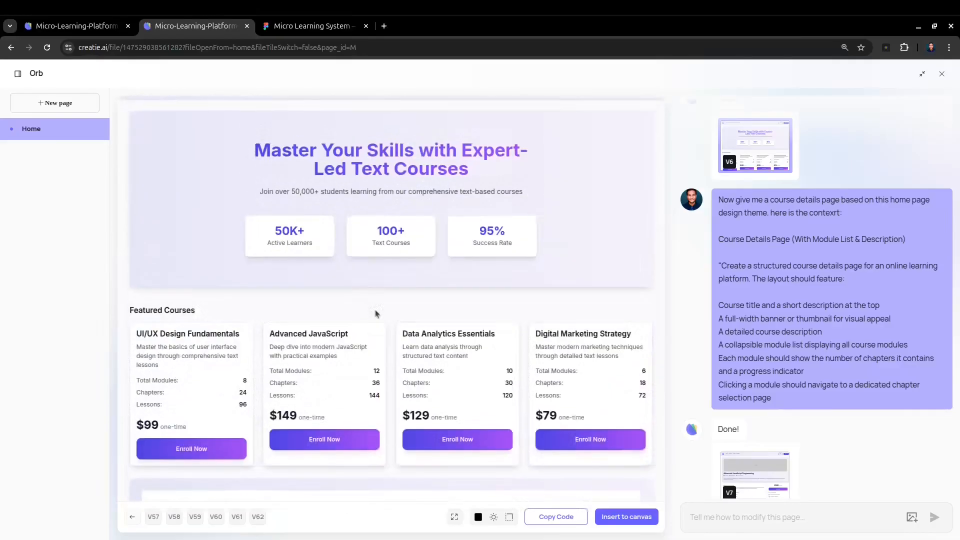
drag(271, 179, 437, 181)
click(485, 205)
scroll(462, 312, down, 10)
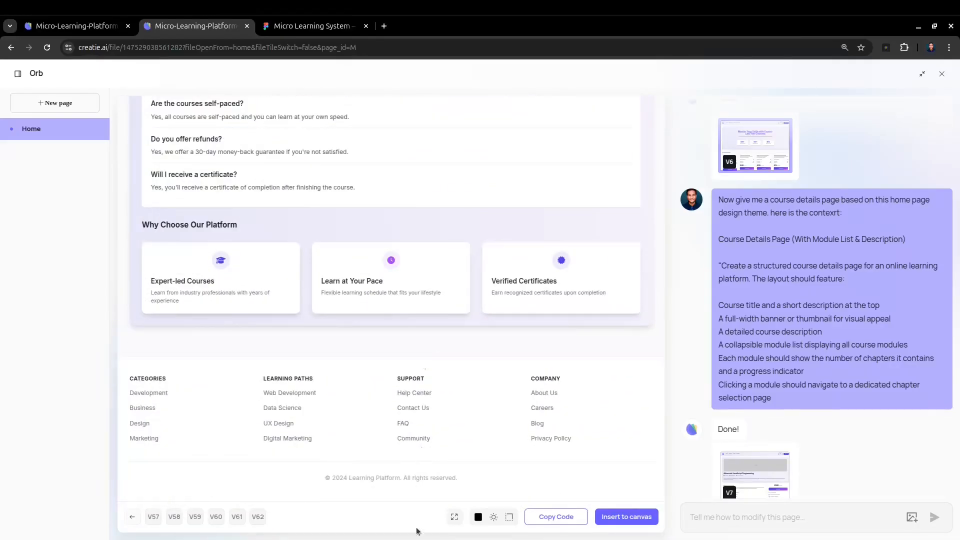
- Switch to the terminal, create an empty index.html file in the home folder and open it in Visual Studio Code
mouse_move(379, 538)
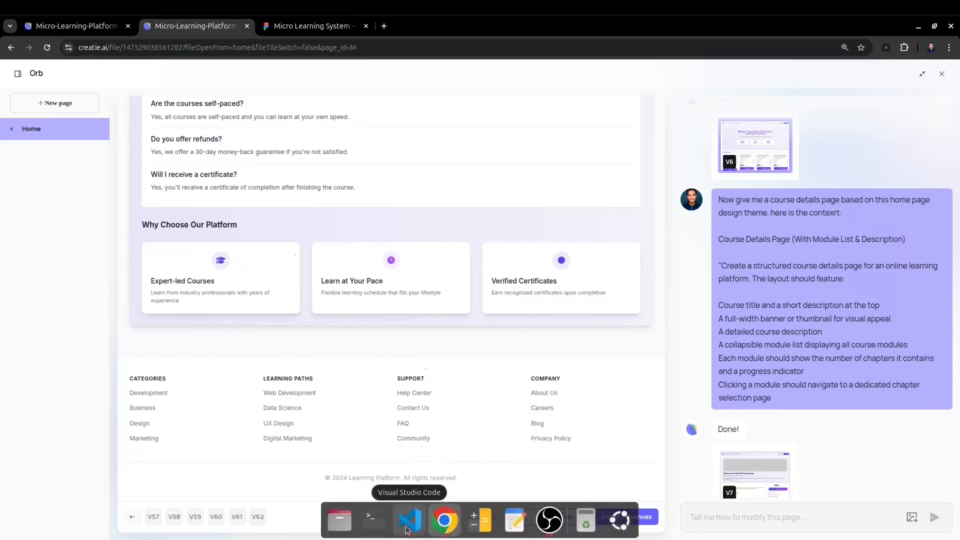
click(373, 519)
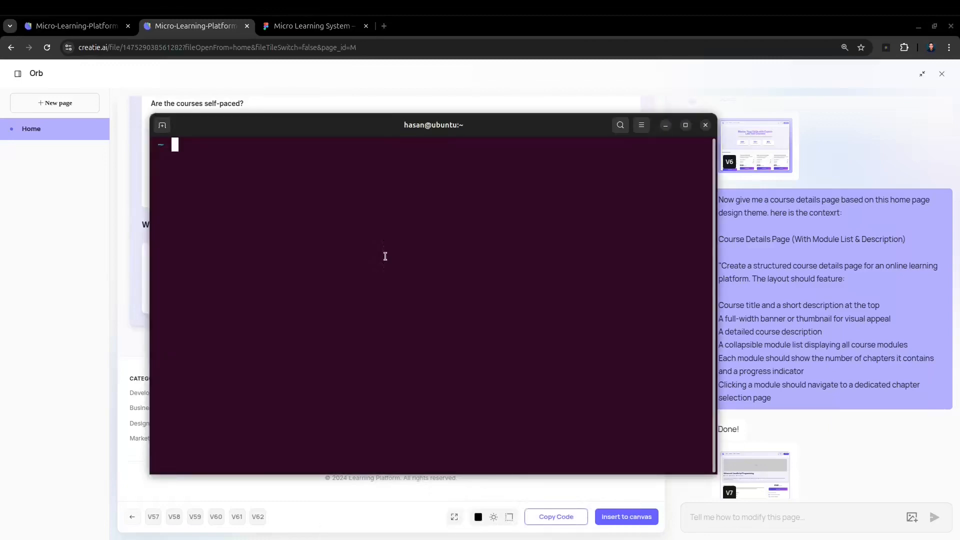
text(touch)
text( index.html)
key(Return)
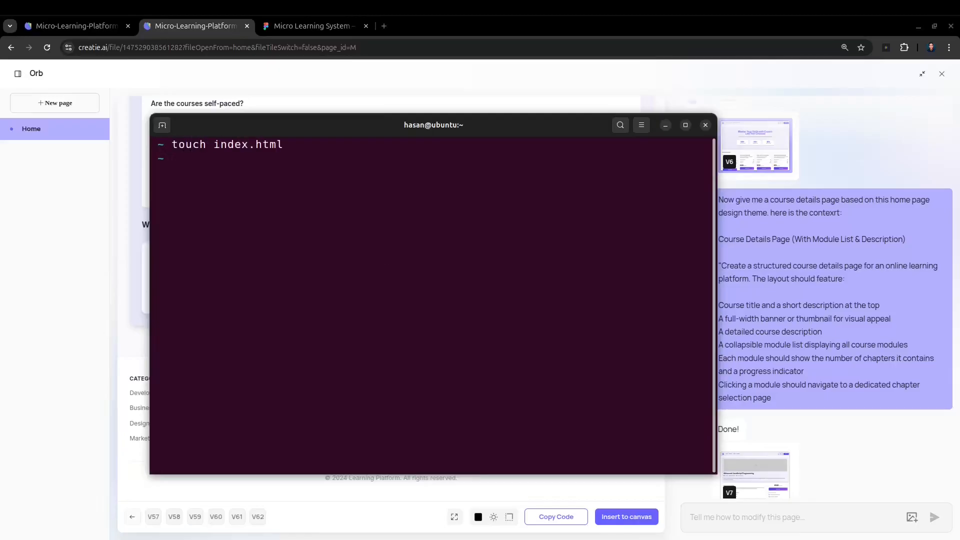
text(code index.html)
key(Return)
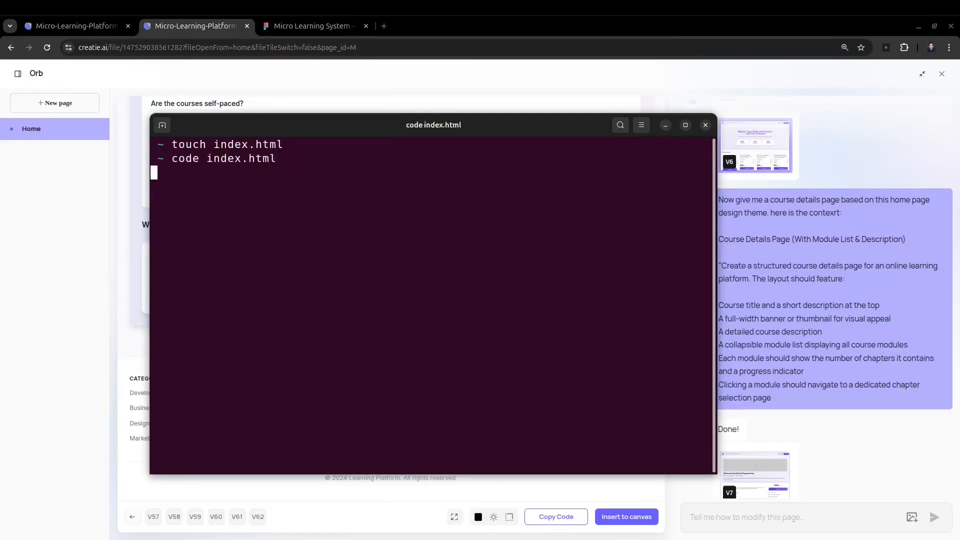
- Paste the copied home page code into index.html, format the document and return to its first line
key(ctrl+v)
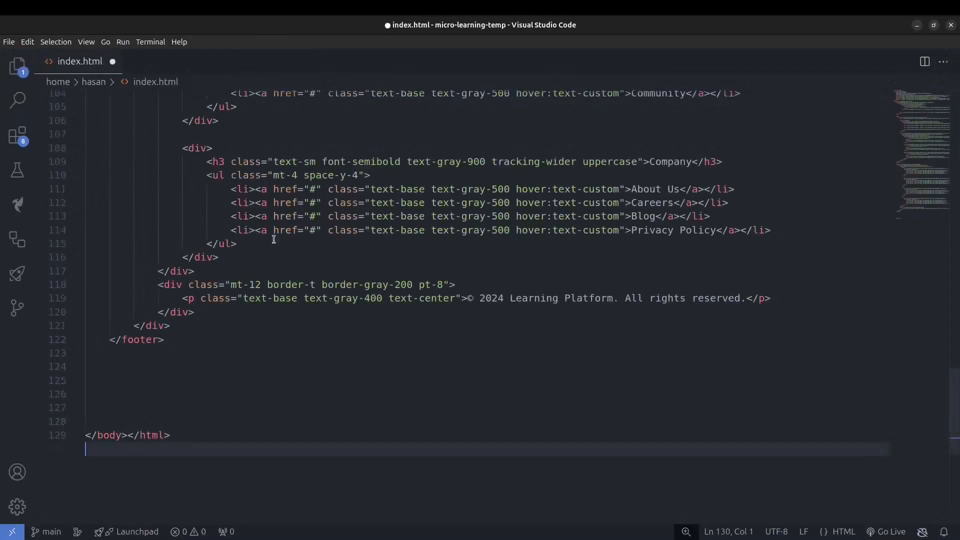
scroll(715, 242, up, 20)
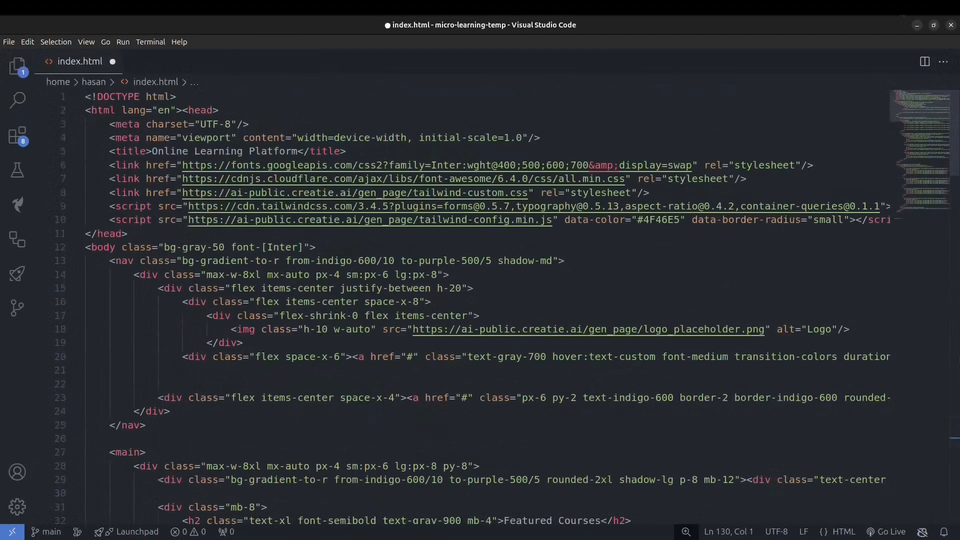
key(alt+shift+f)
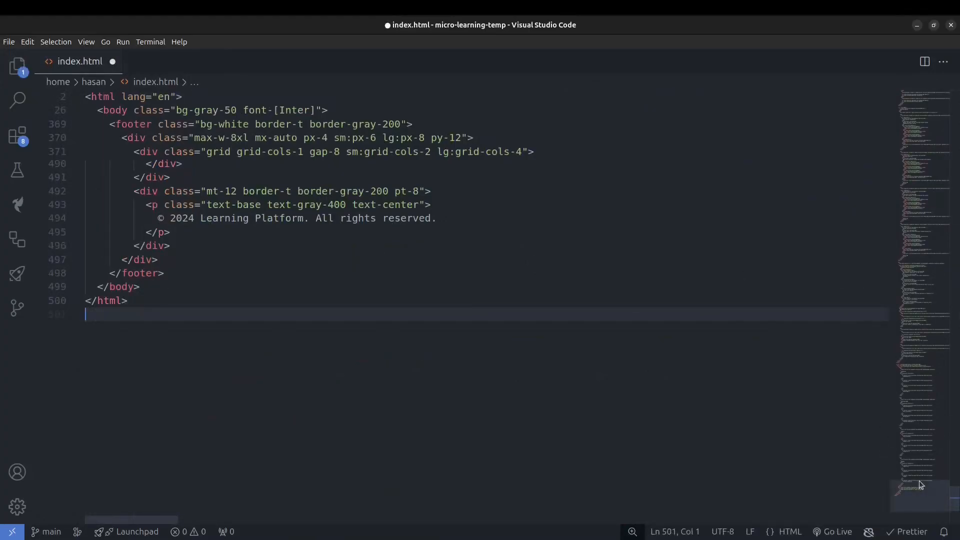
drag(918, 481, 915, 99)
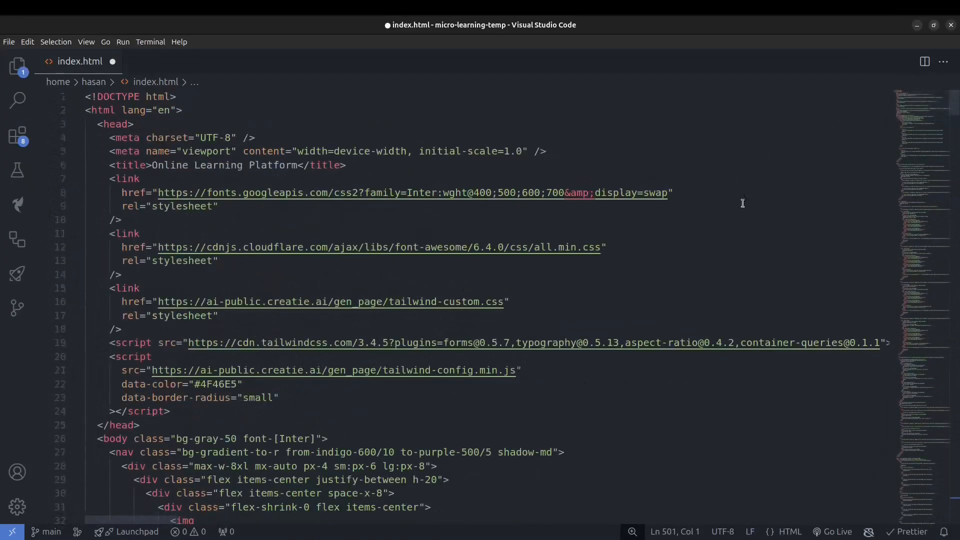
- Examine the font, Font Awesome and Tailwind stylesheet links and scripts in the head of index.html
drag(109, 178, 243, 218)
click(243, 218)
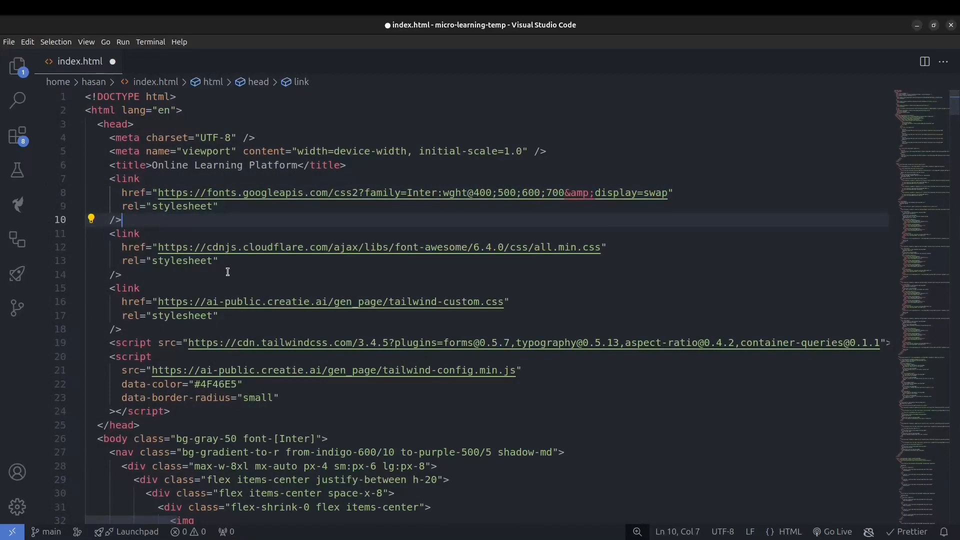
drag(228, 272, 166, 227)
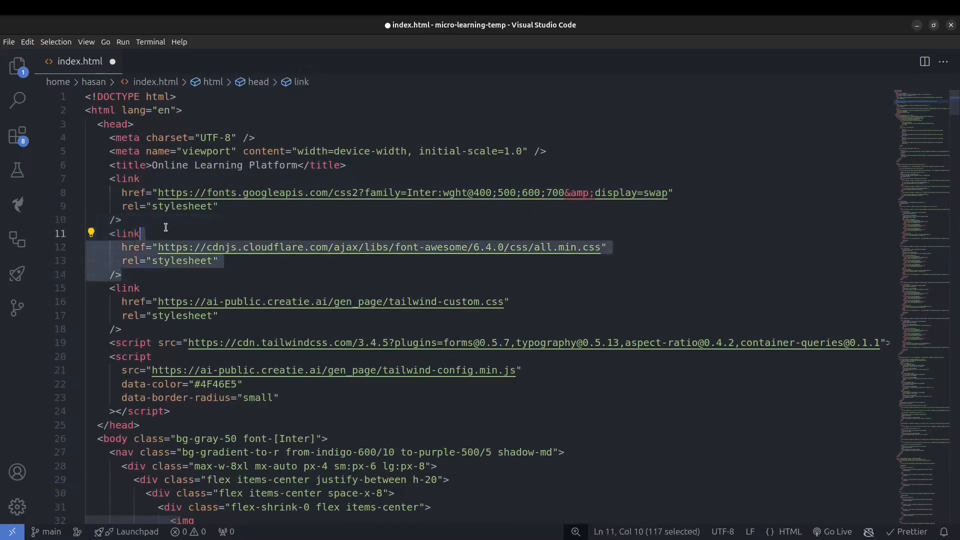
scroll(302, 290, down, 2)
click(321, 346)
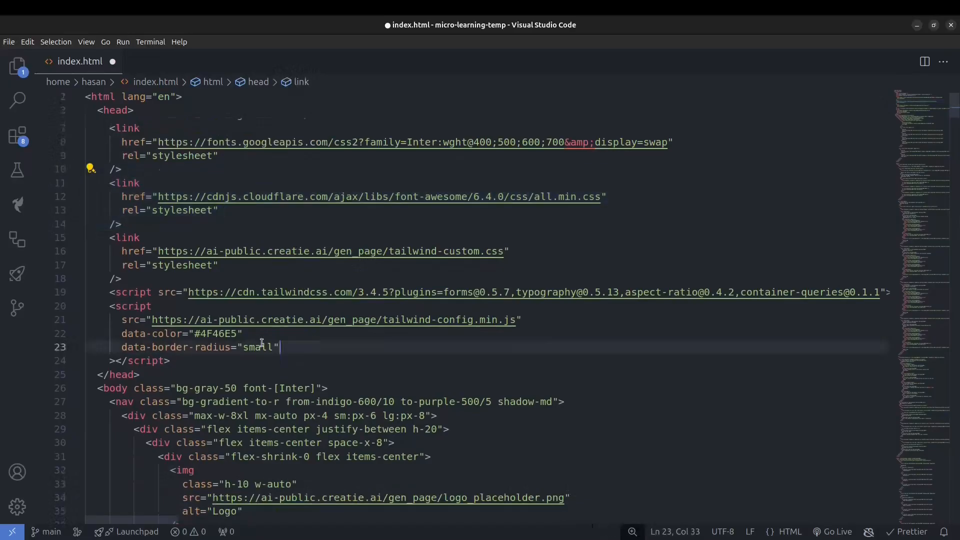
scroll(444, 348, down, 3)
- Save index.html and launch a Live Server preview
right_click(520, 329)
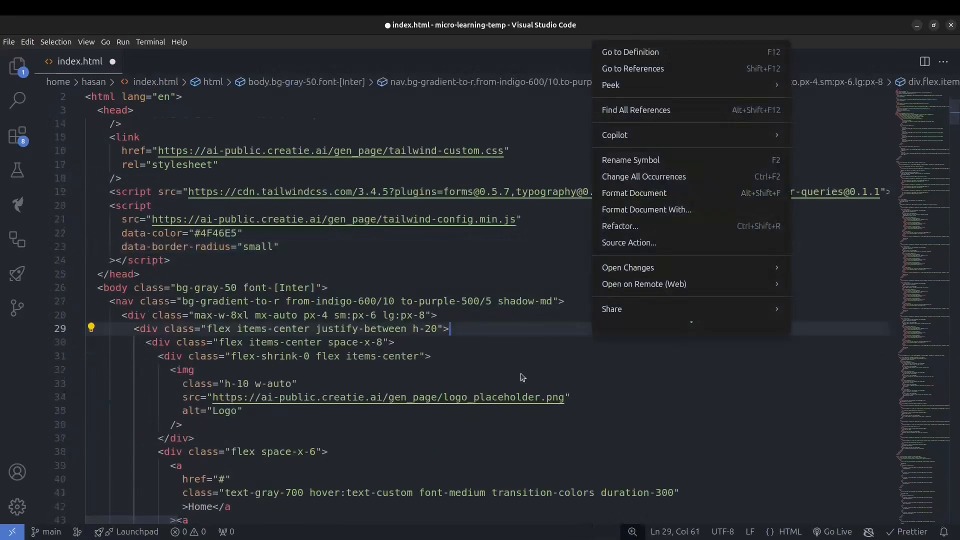
key(Escape)
click(832, 532)
key(ctrl+s)
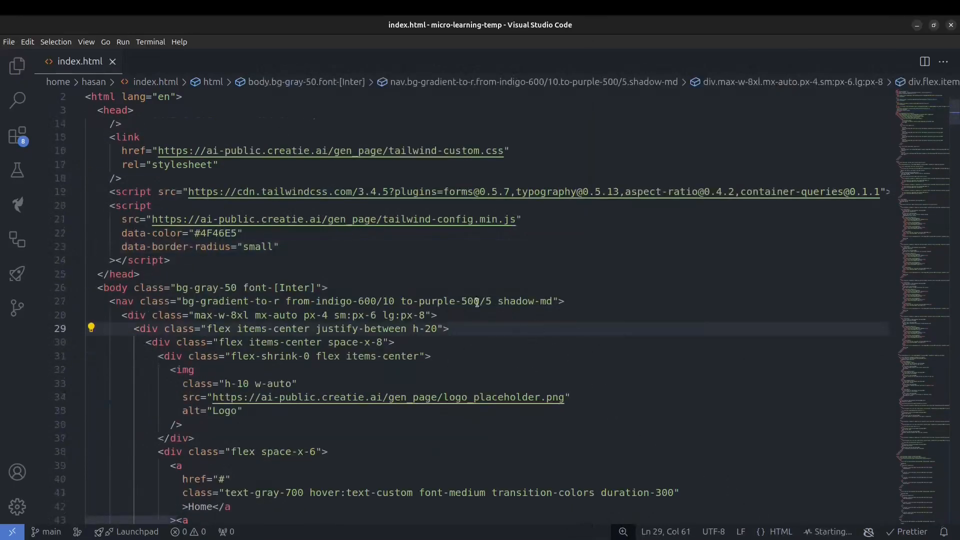
- Review the locally served home page between its hero headline and footer, and close its browser tab
scroll(225, 270, down, 12)
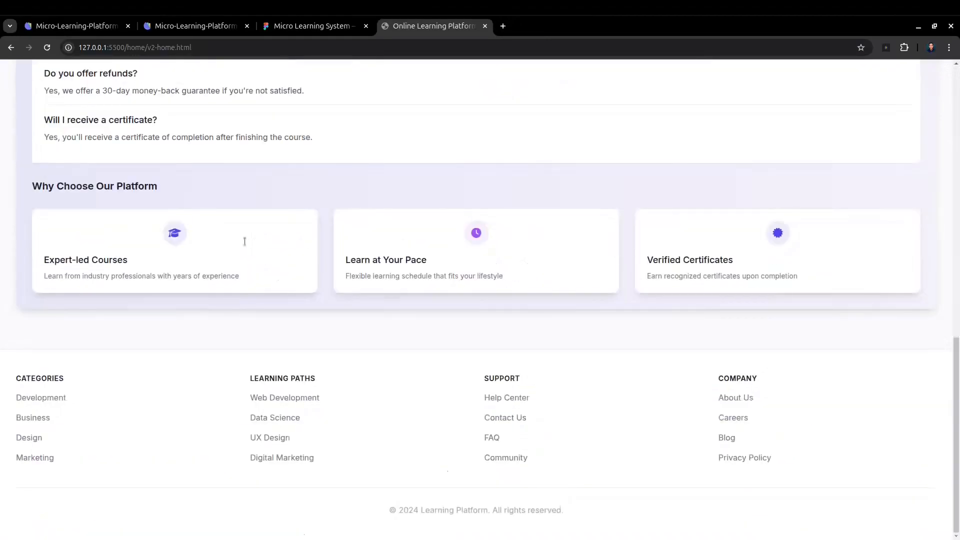
scroll(244, 241, up, 12)
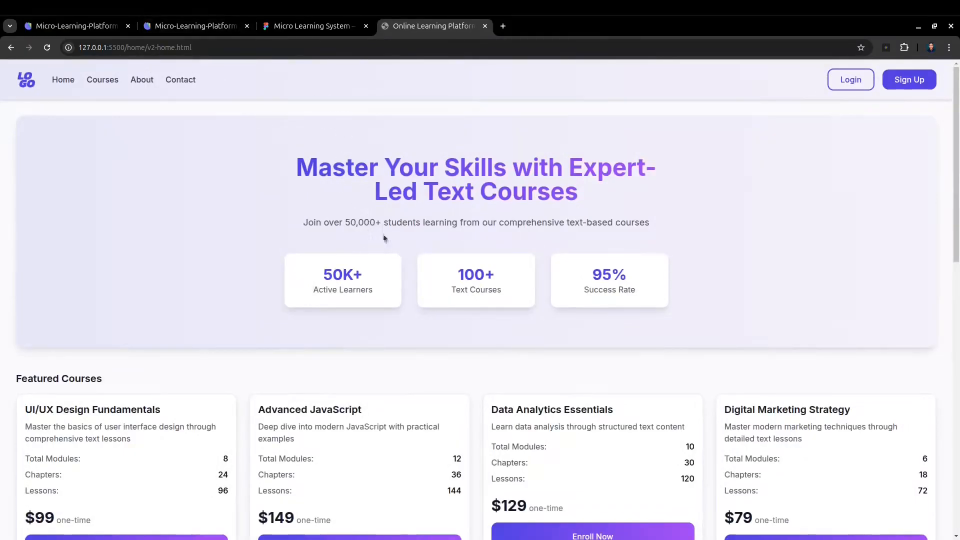
scroll(427, 265, down, 12)
scroll(427, 264, up, 12)
drag(272, 169, 659, 206)
click(658, 207)
key(ctrl+w)
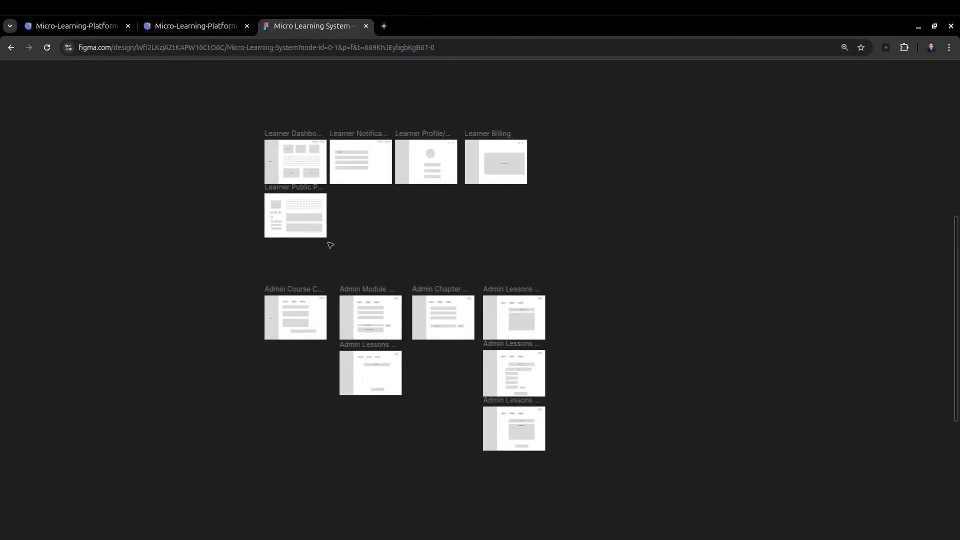
- Examine the Courses & Modules wireframe under the Course > Modules > Chapters > Lessons heading in Figma
scroll(328, 242, up, 7)
scroll(350, 255, up, 10)
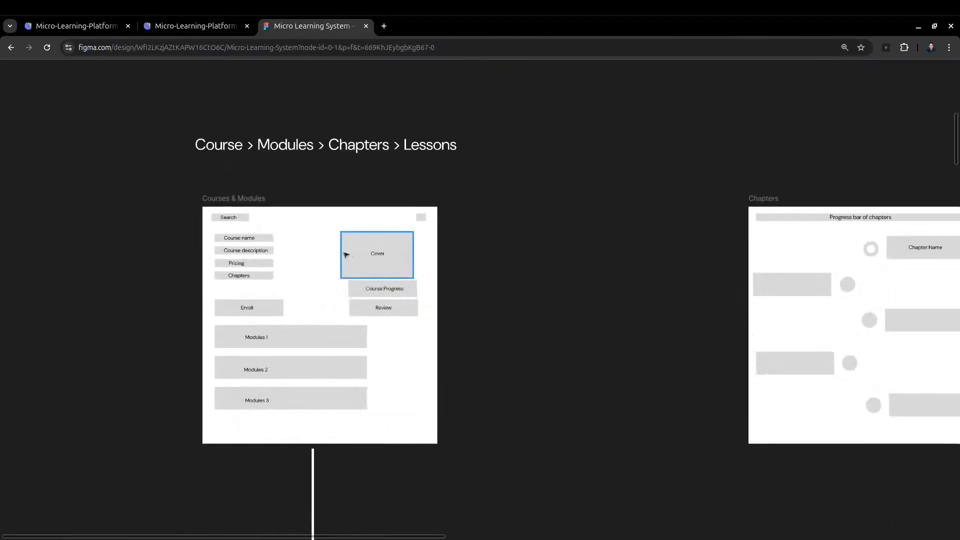
scroll(328, 276, down, 8)
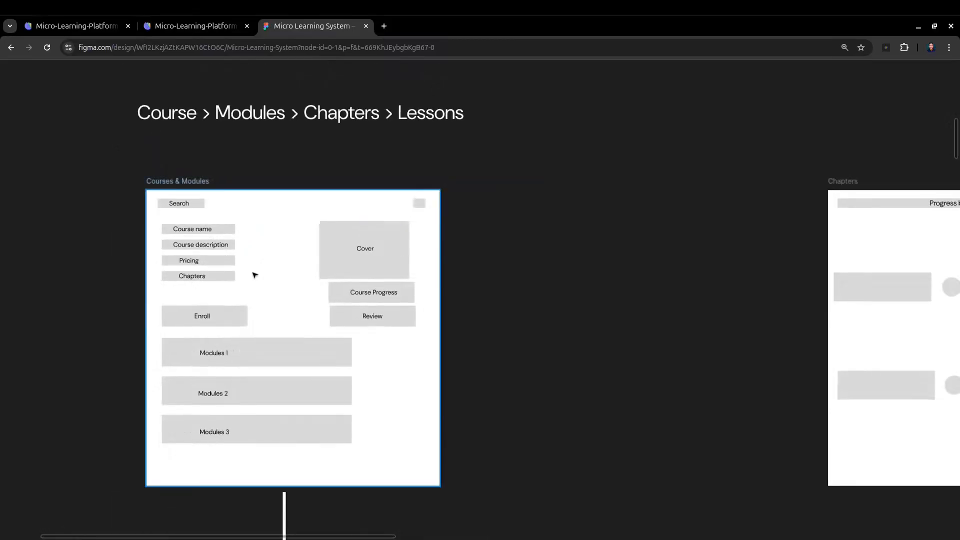
- Switch back to Creatie, read the course details page prompt and open version V7 in the preview
key(ctrl+shift+Tab)
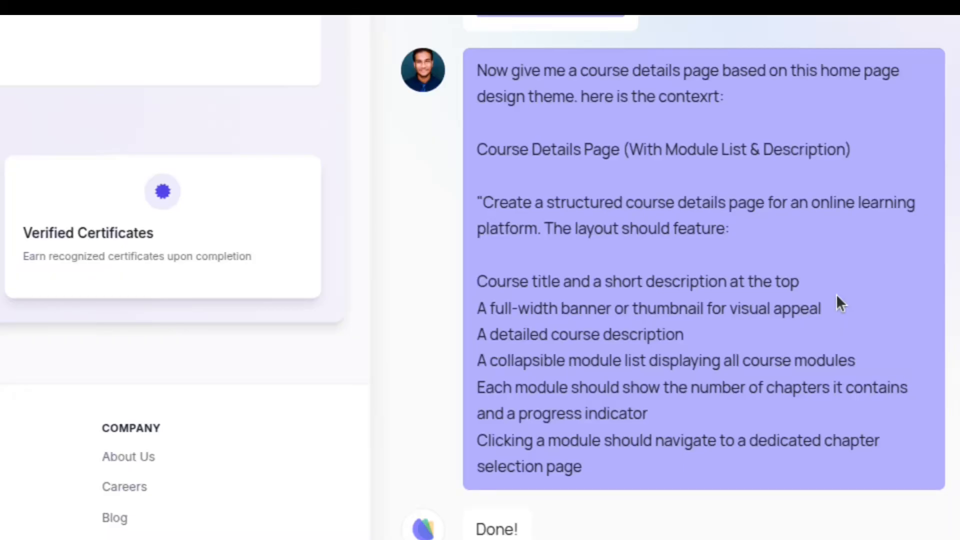
scroll(834, 299, down, 1)
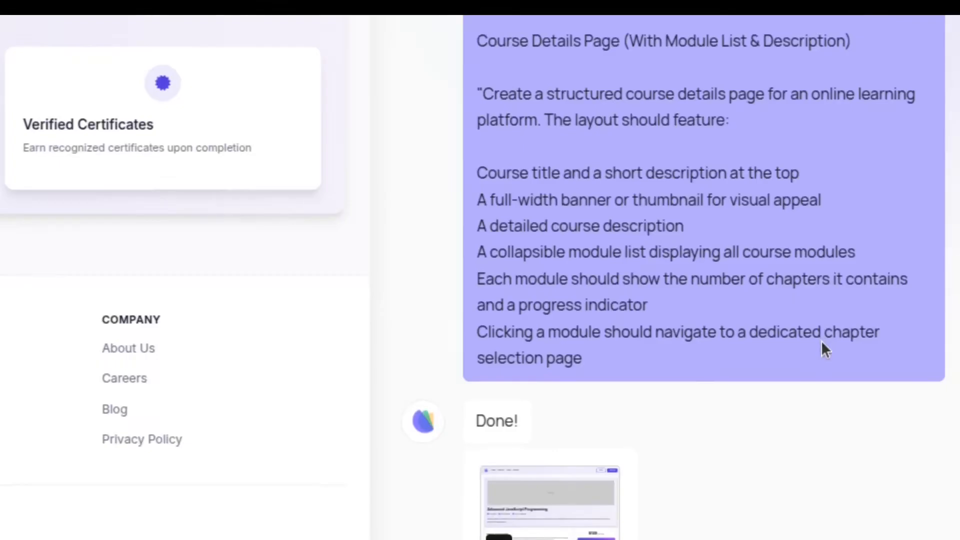
scroll(820, 341, down, 3)
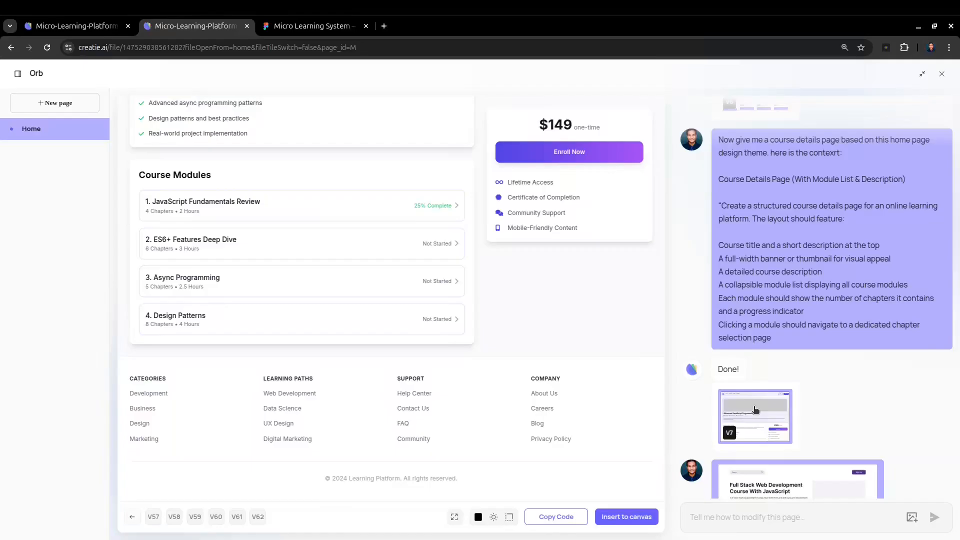
- Inspect V7's banner, course title and the row with weeks, chapters and students
scroll(280, 270, up, 10)
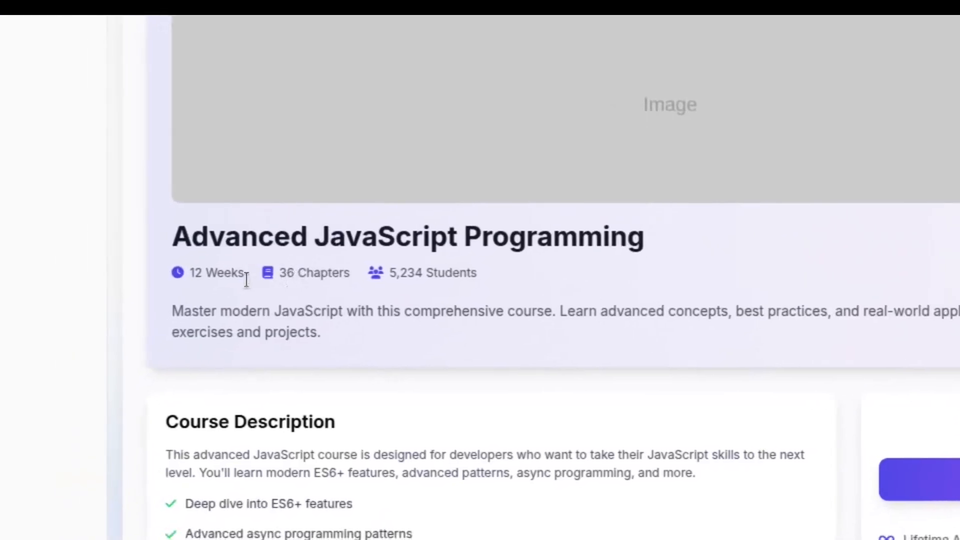
drag(173, 275, 597, 283)
drag(380, 333, 292, 278)
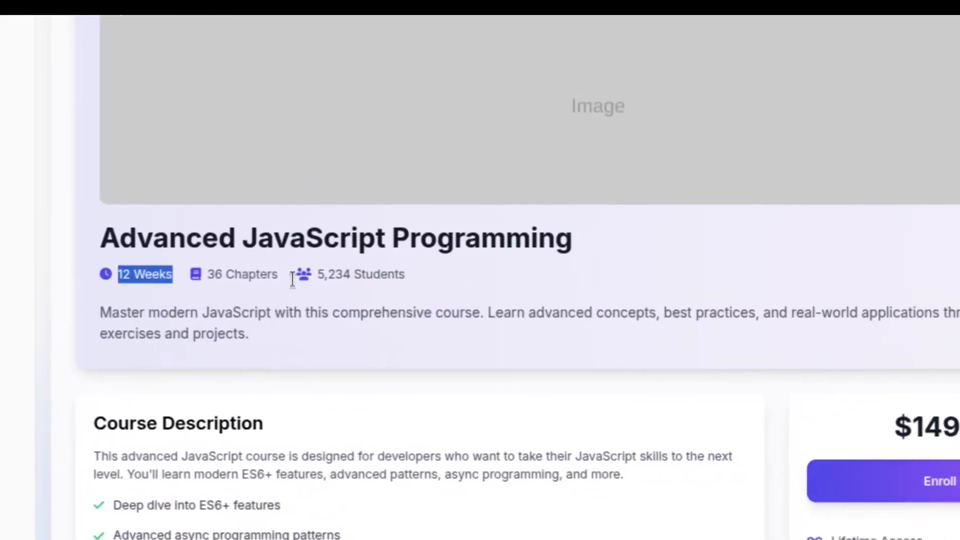
click(432, 280)
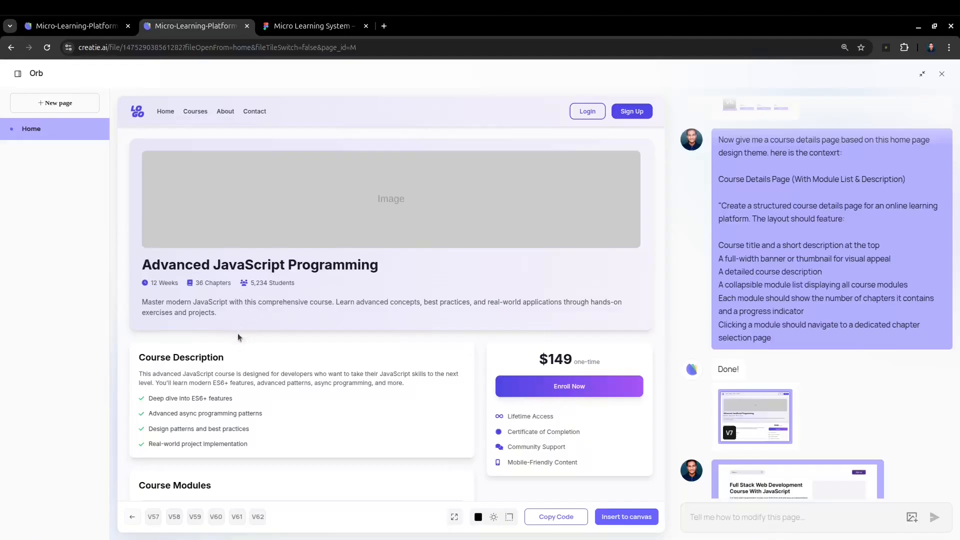
- Inspect V7's pricing card with its benefits and the course modules list, and return to the banner
scroll(238, 333, down, 1)
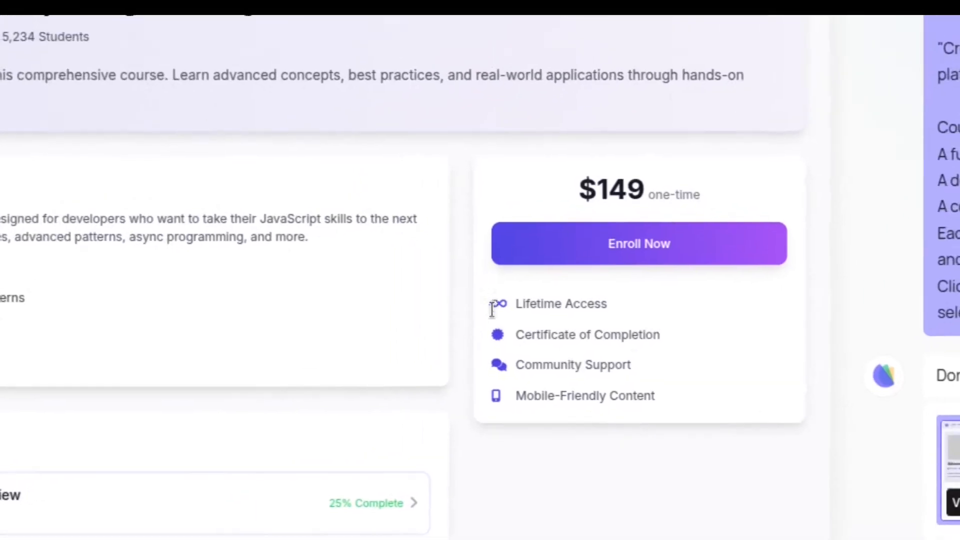
drag(492, 311, 502, 377)
click(714, 383)
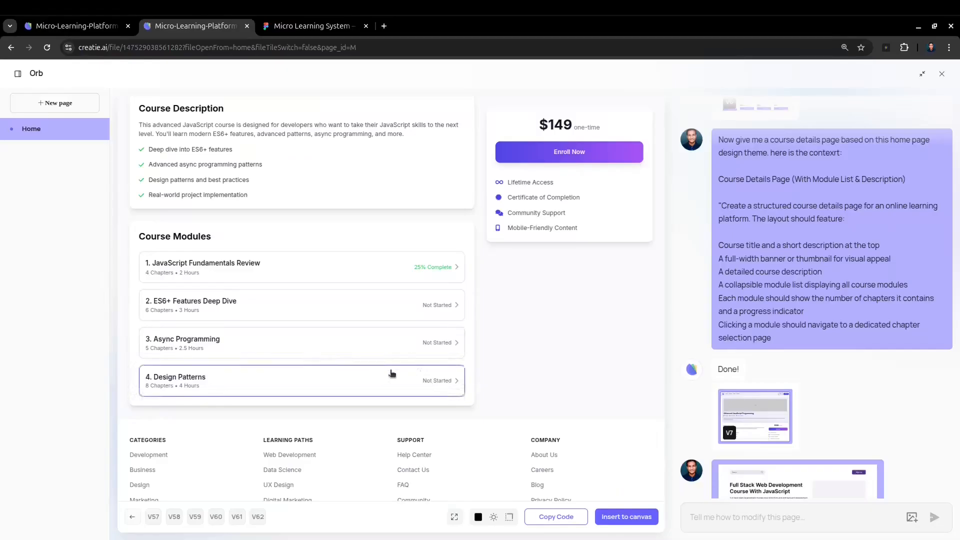
scroll(560, 337, up, 5)
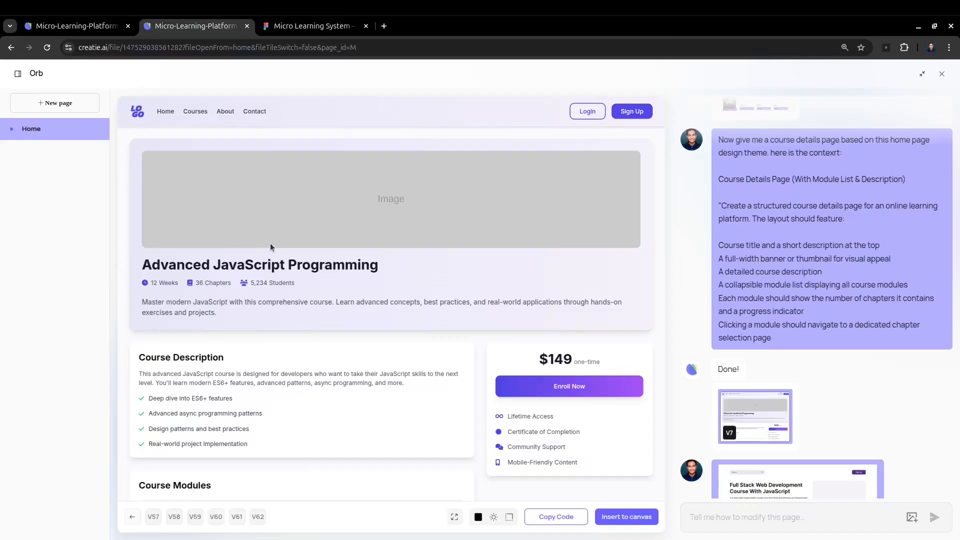
- Follow the chat past V7 to the follow-up design prompt and enlarge its attached Full Stack Web Development course reference image
scroll(355, 247, down, 6)
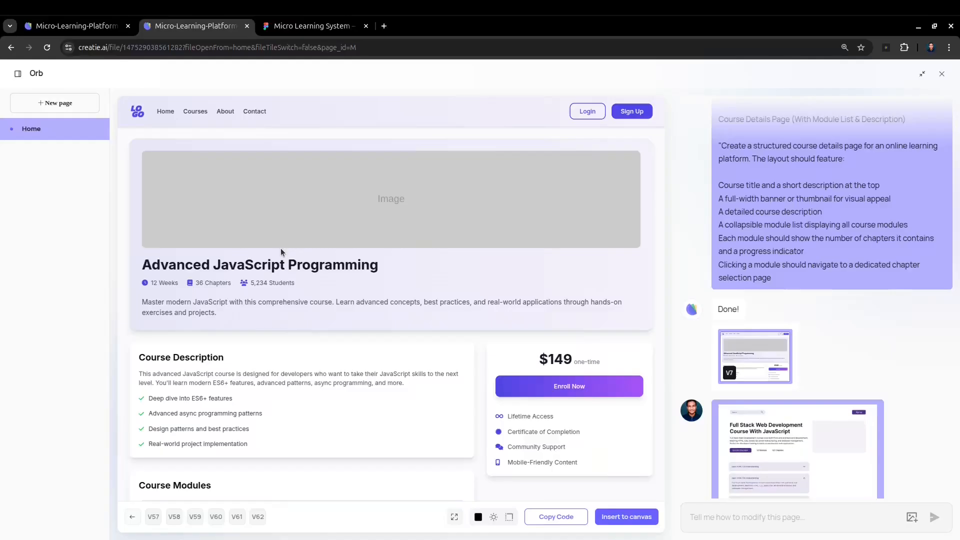
scroll(317, 315, down, 4)
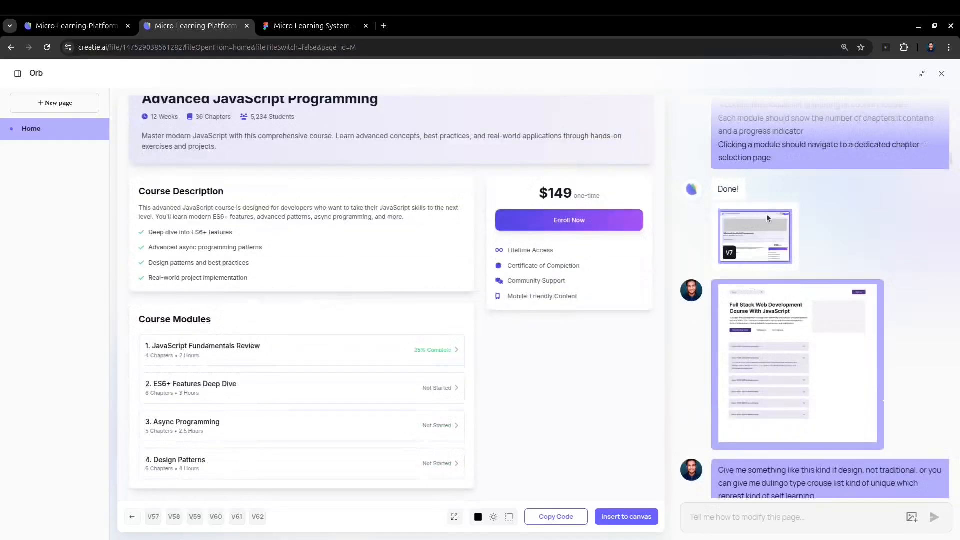
scroll(607, 283, down, 2)
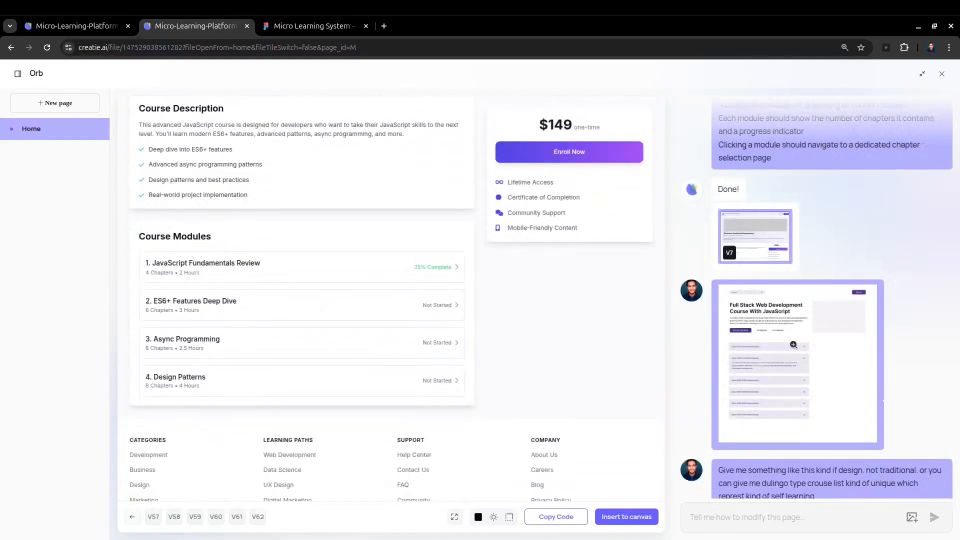
scroll(792, 343, down, 3)
scroll(816, 275, up, 1)
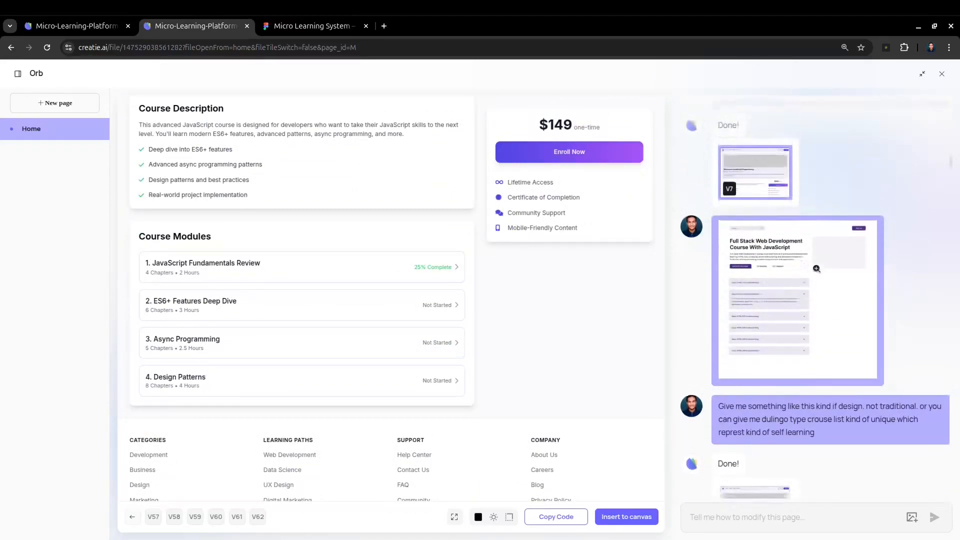
click(817, 270)
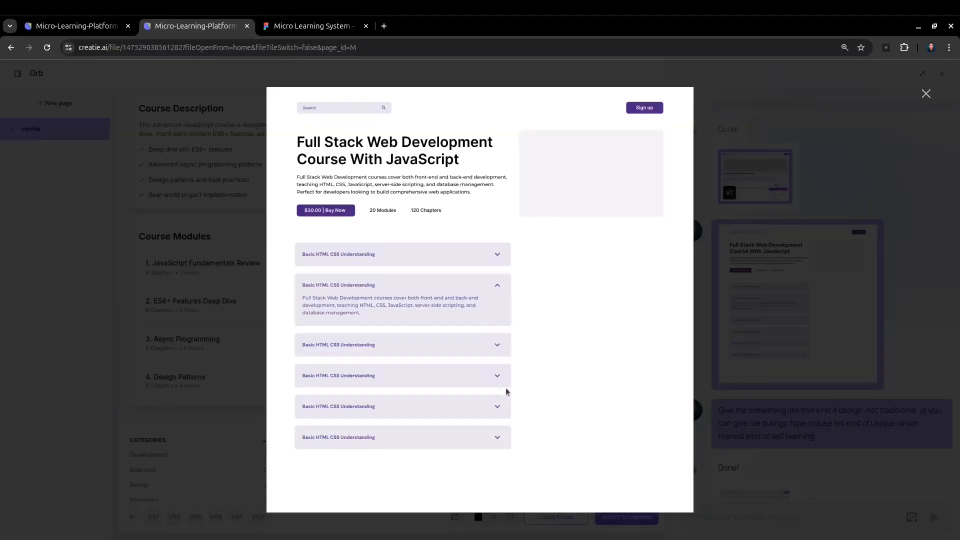
- Close the enlarged reference image, open version V8 in the preview and inspect its banner, course description and Learning Path
click(925, 93)
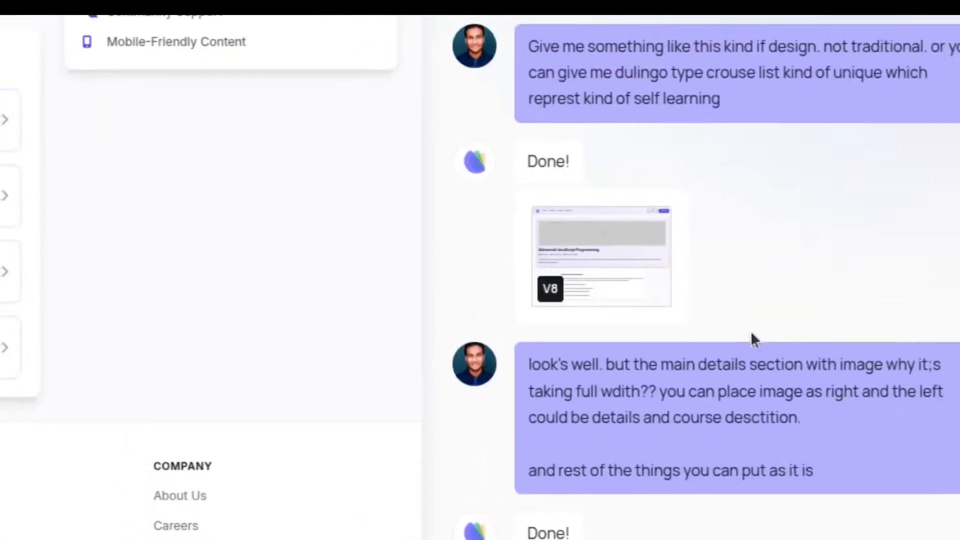
click(715, 319)
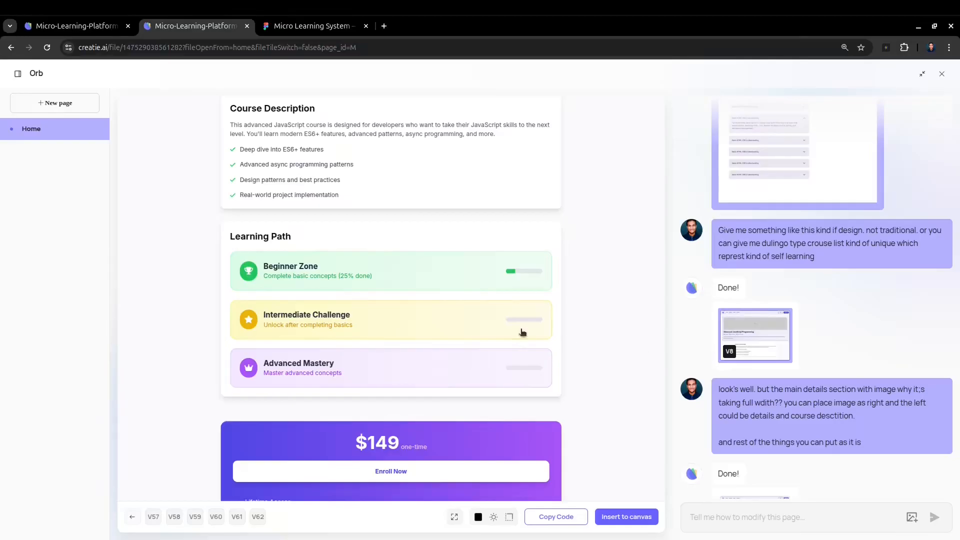
scroll(307, 248, up, 5)
scroll(292, 250, down, 7)
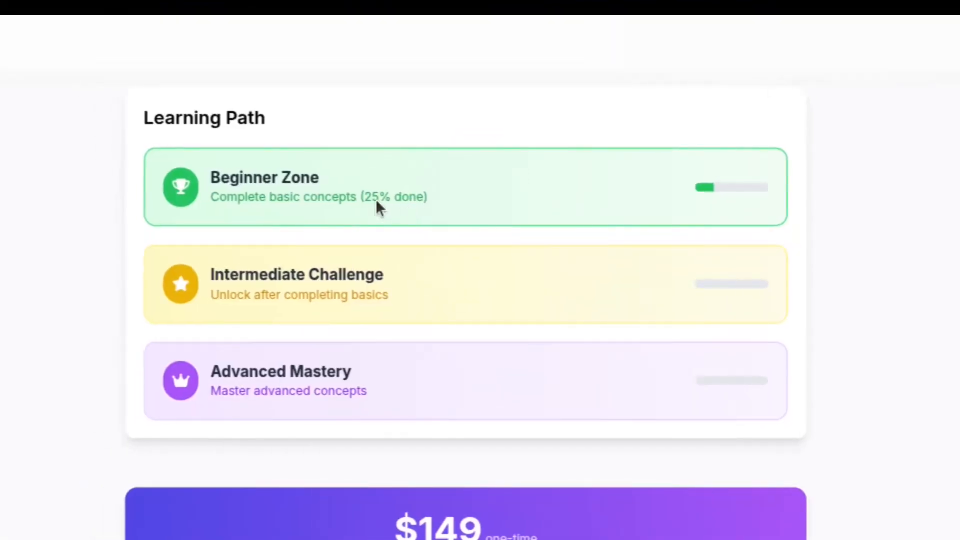
scroll(376, 199, up, 5)
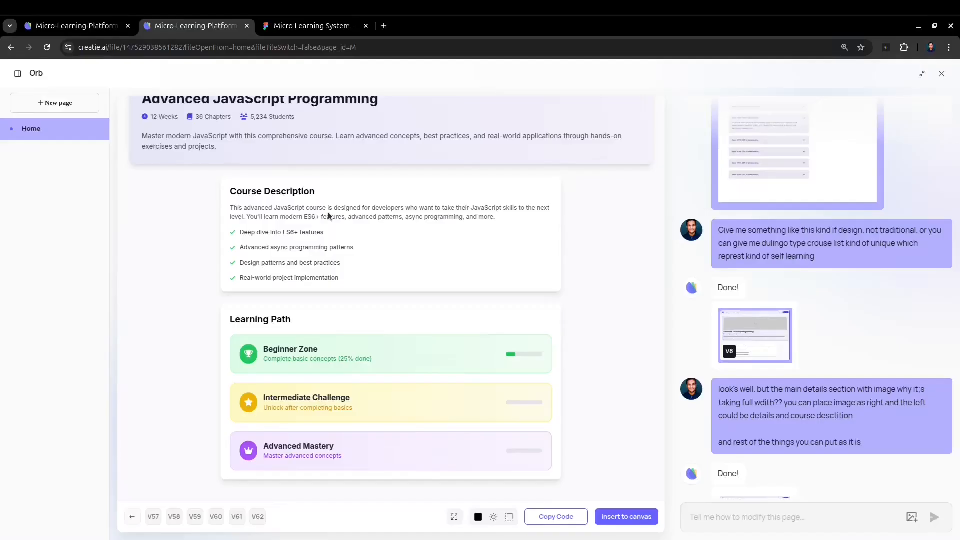
scroll(361, 235, down, 5)
scroll(361, 288, up, 6)
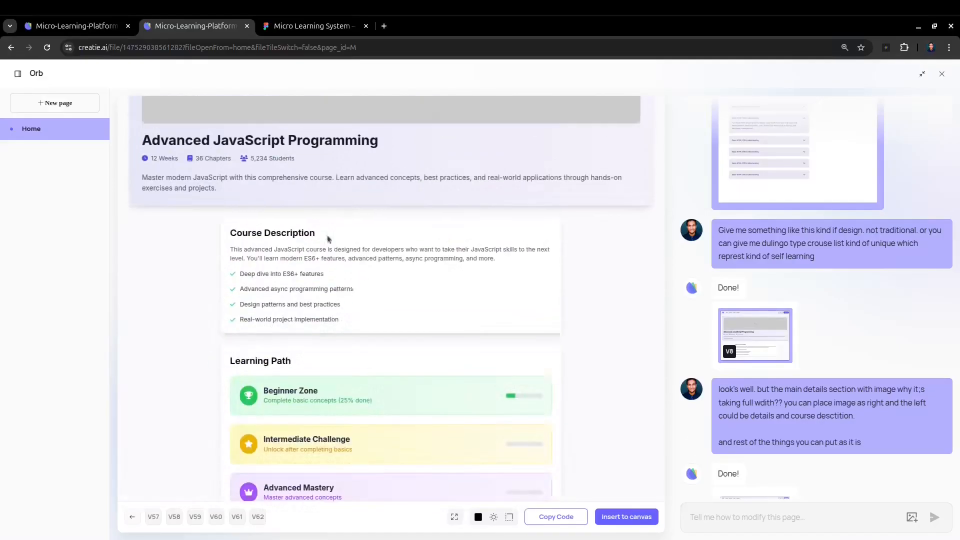
scroll(328, 238, up, 3)
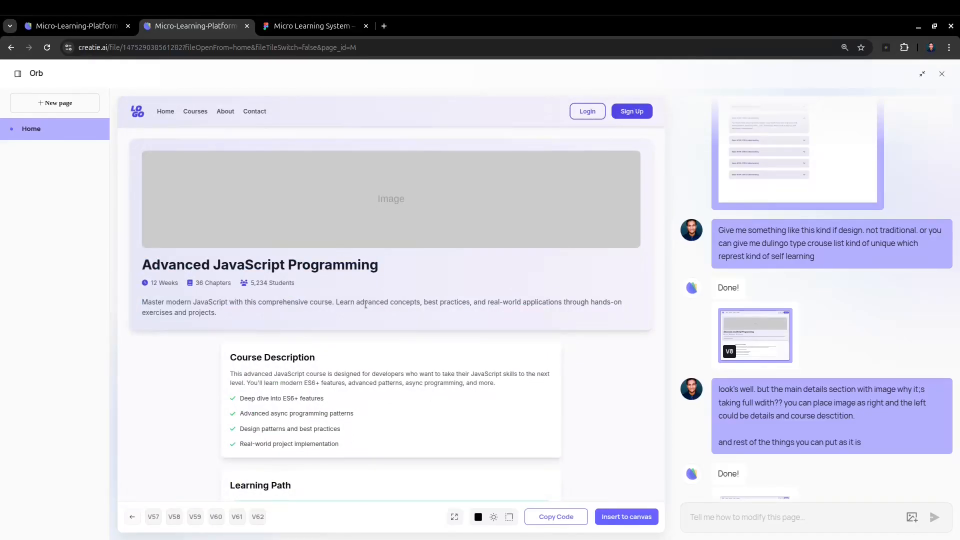
- Read the follow-up prompt about placing the image beside the course details and open version V9 in the preview
scroll(752, 290, down, 3)
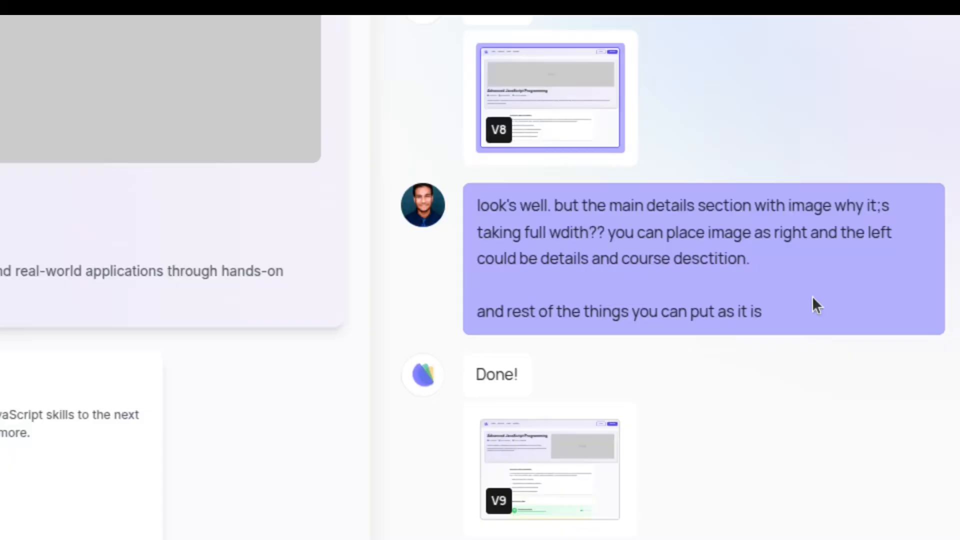
scroll(812, 296, down, 3)
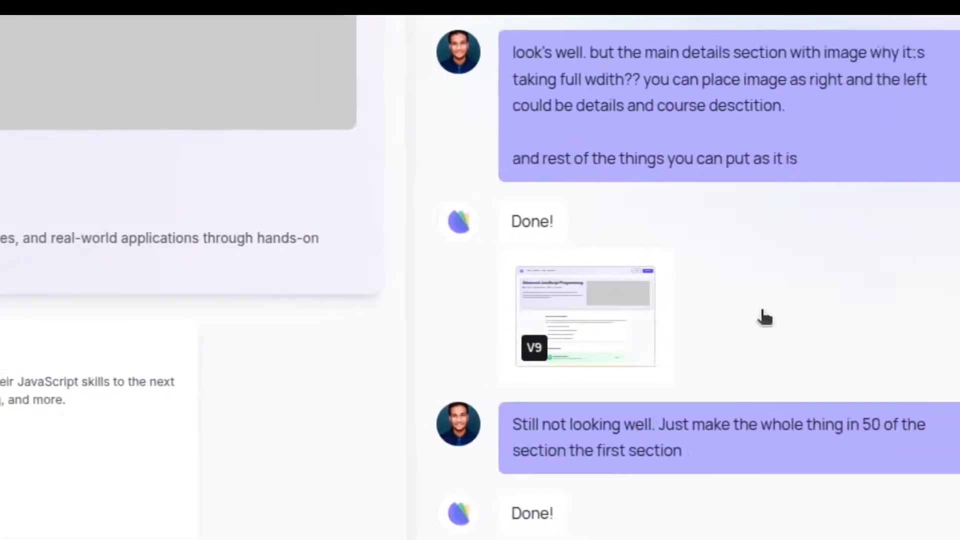
click(716, 316)
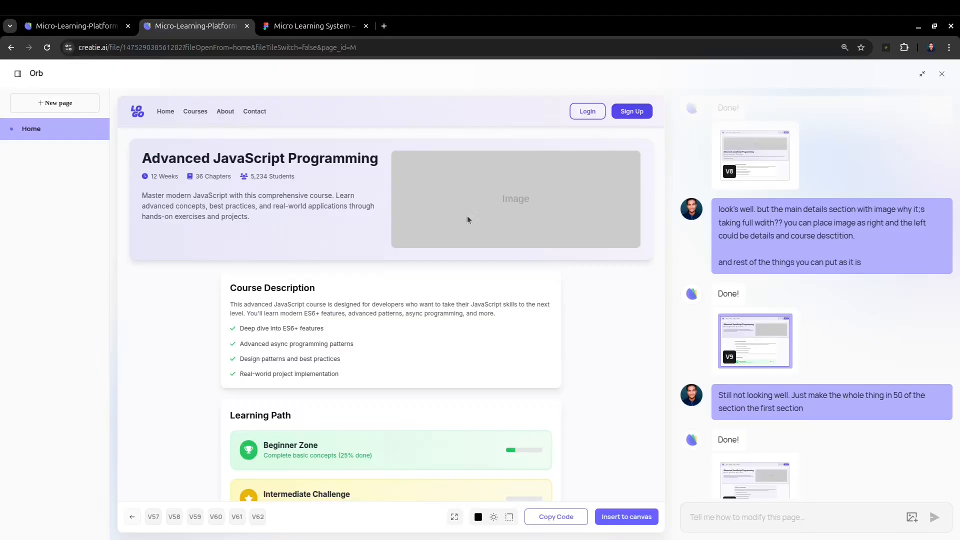
- Inspect V9's banner text beside the image and compare it with the Course Description section below
drag(255, 219, 158, 160)
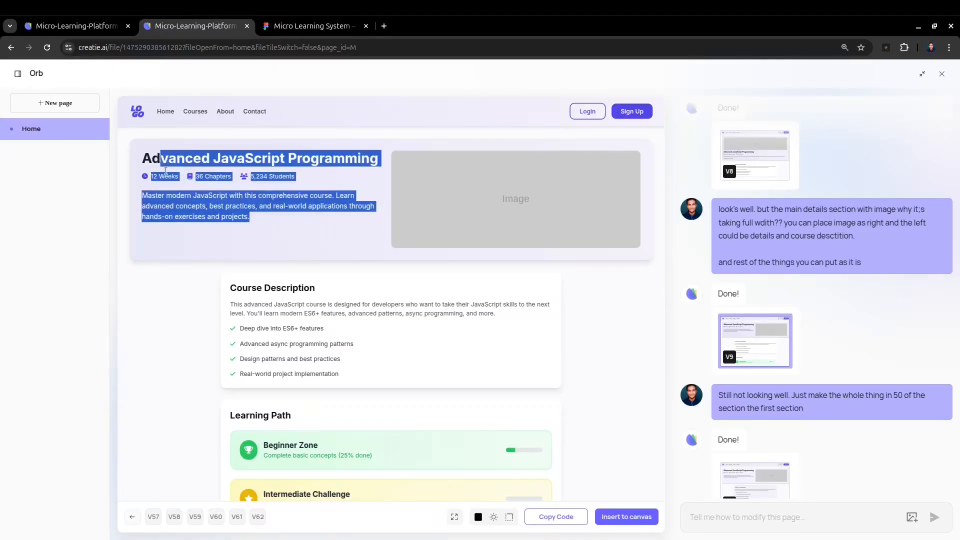
click(245, 222)
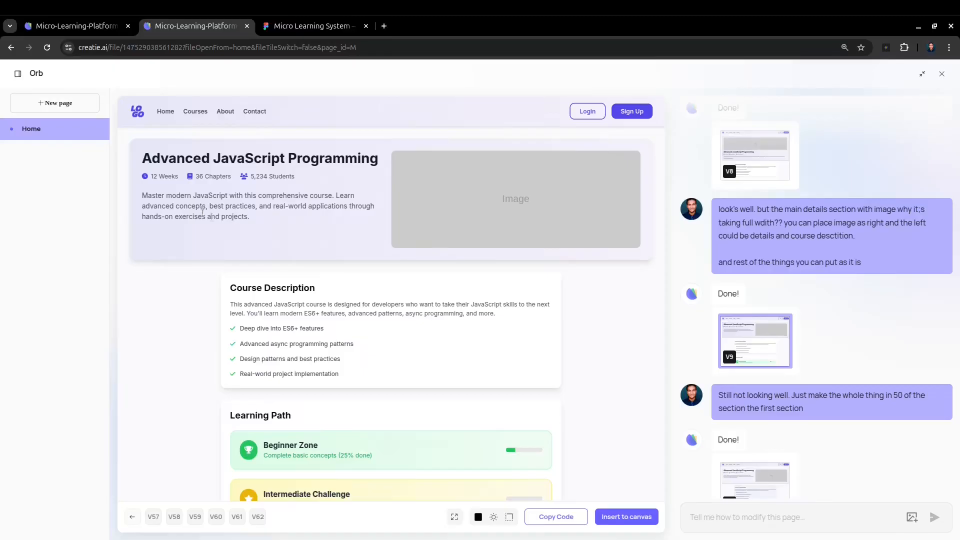
drag(105, 192, 286, 263)
drag(229, 286, 308, 274)
click(350, 372)
click(391, 334)
- Read the prompt about limiting the first section to 50, open version V10 and review its whole page
scroll(800, 336, down, 1)
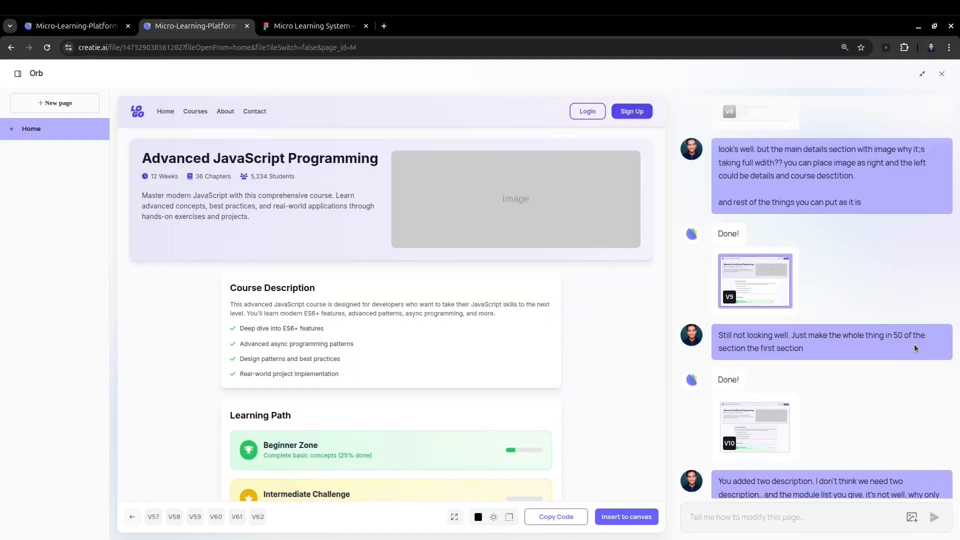
click(772, 428)
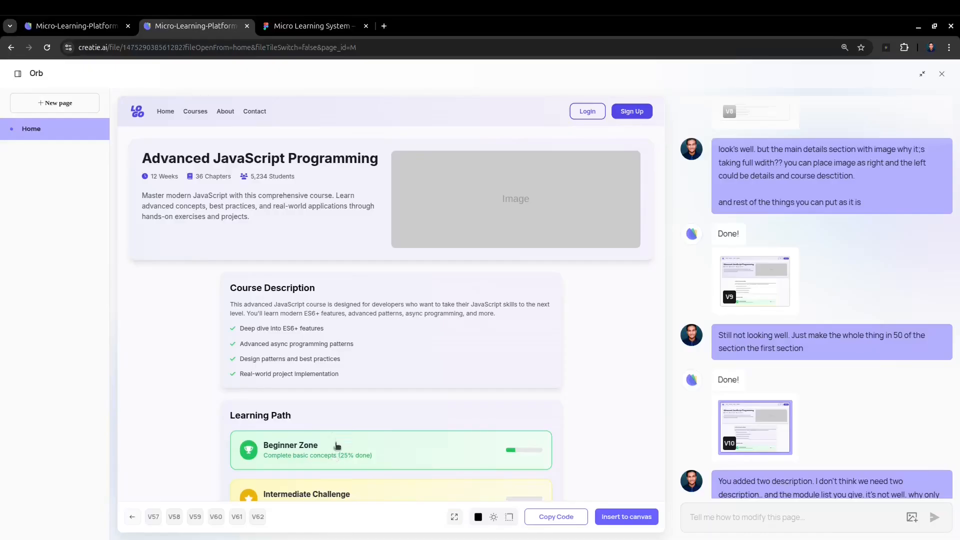
scroll(332, 445, down, 8)
scroll(362, 401, up, 7)
- Read the prompt about the duplicate description and short module list, open version V11 and inspect its Course Modules grid
scroll(433, 255, up, 1)
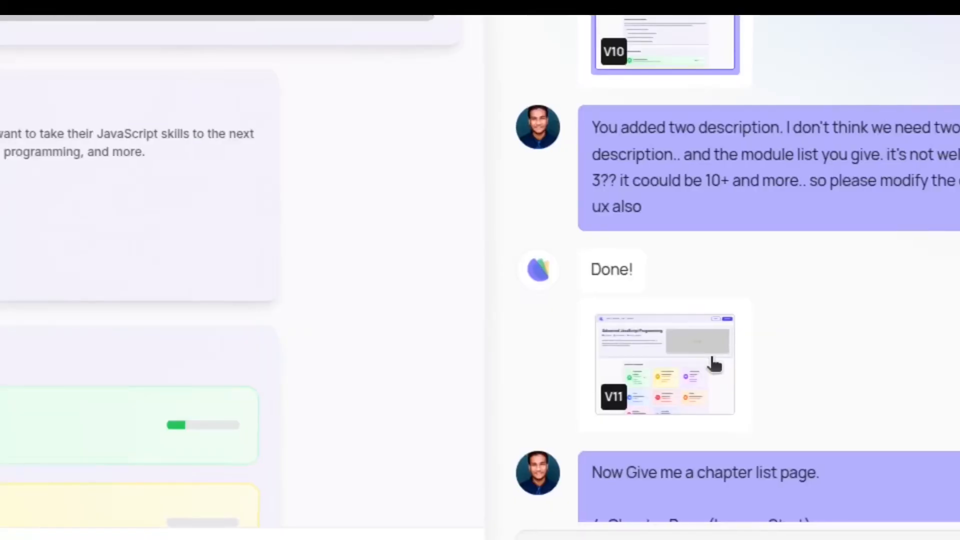
click(600, 477)
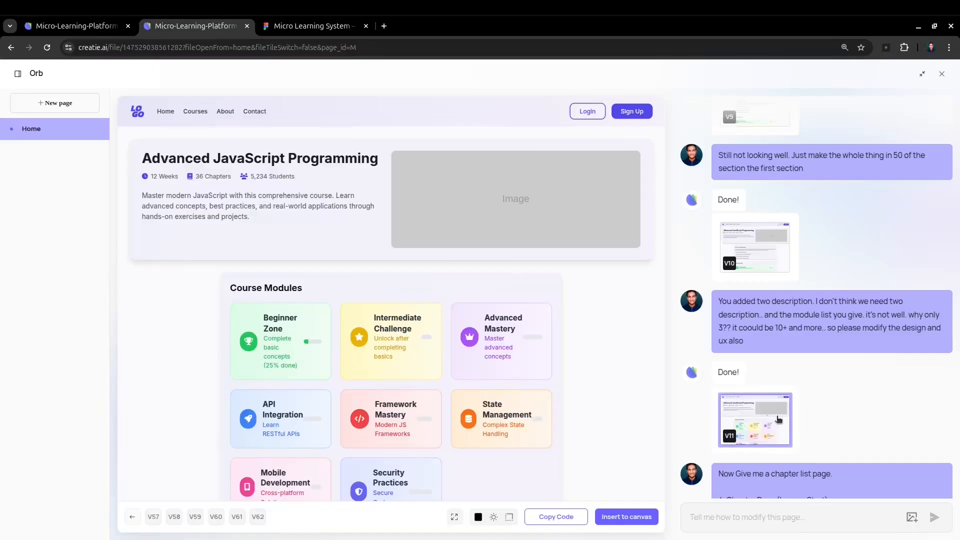
scroll(302, 360, down, 5)
scroll(306, 363, up, 5)
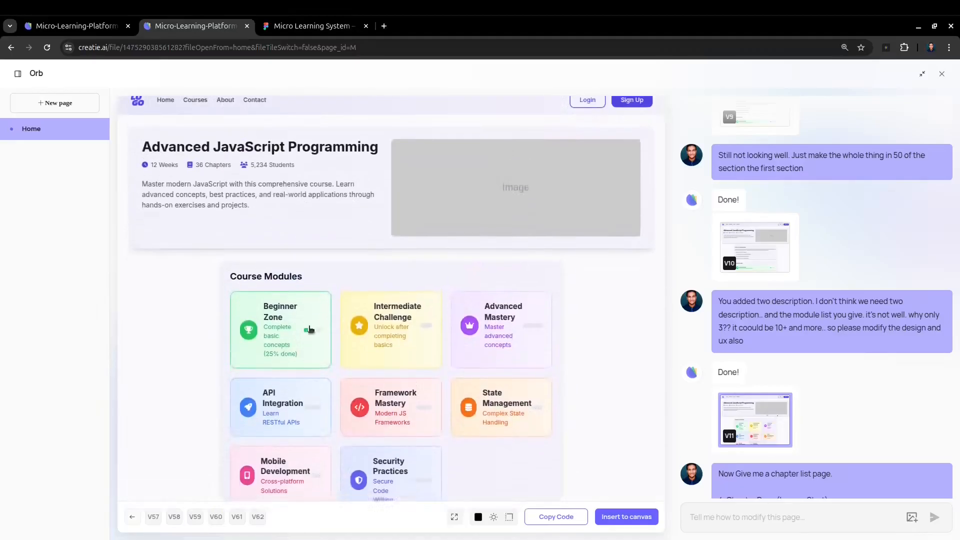
scroll(311, 353, down, 2)
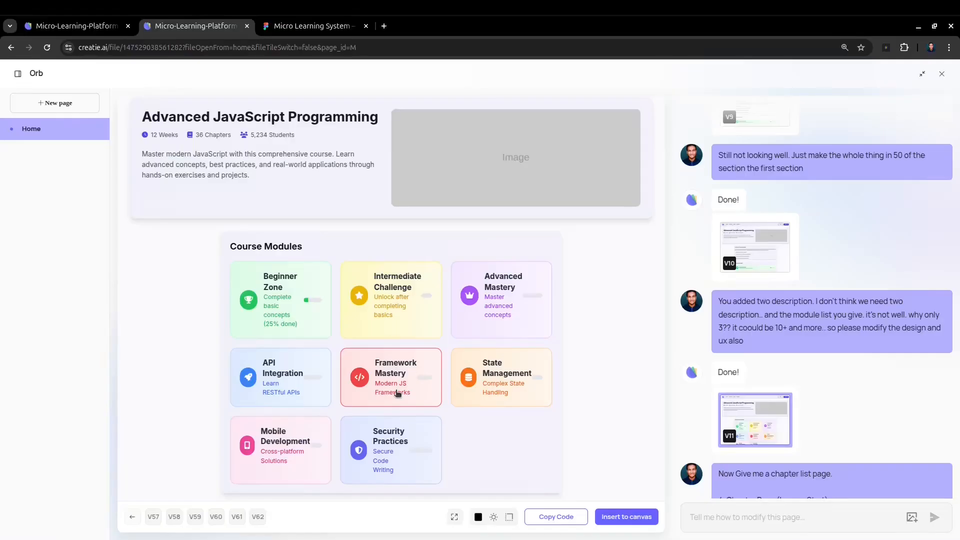
- Inspect the rest of V11 from the module cards to the pricing card and footer, and return to the banner
scroll(762, 340, down, 3)
scroll(762, 340, up, 1)
scroll(794, 269, up, 1)
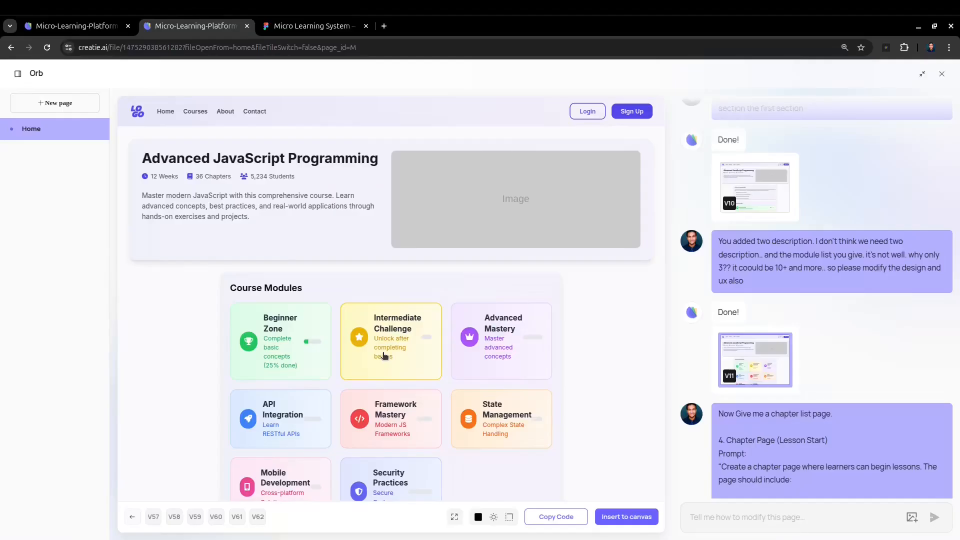
scroll(386, 357, down, 6)
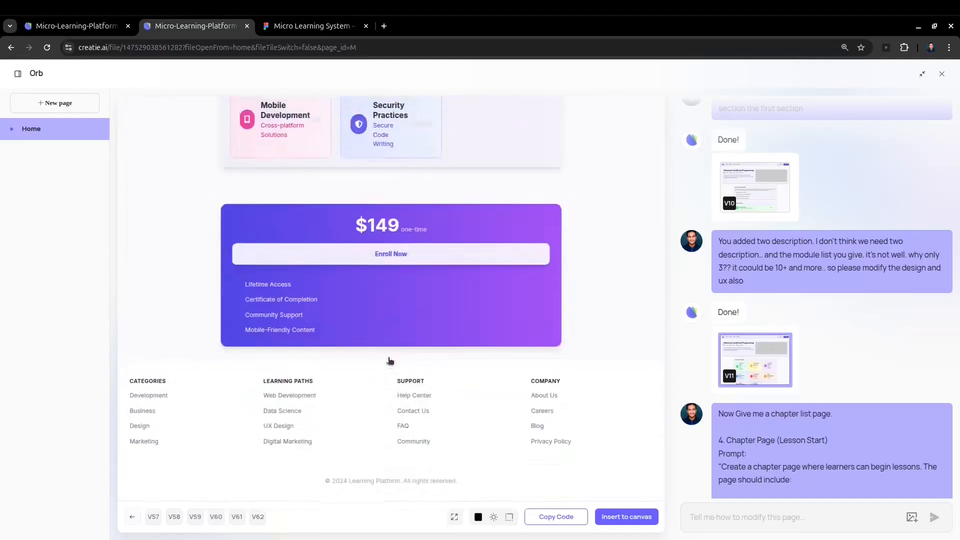
scroll(388, 360, up, 5)
scroll(386, 360, up, 3)
- Go back through the earlier versions to V7 and review its banner, pricing card and course modules list for comparison
scroll(752, 331, up, 10)
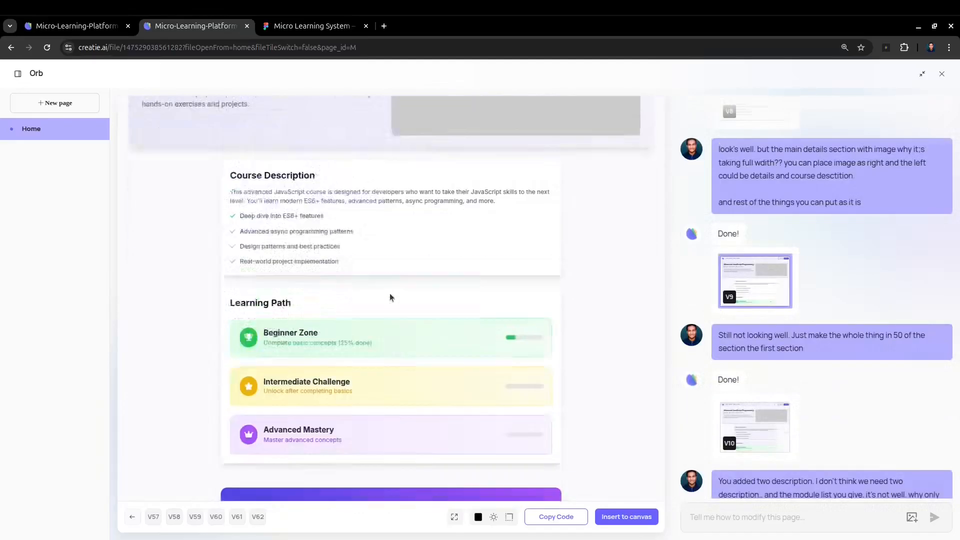
scroll(392, 293, down, 2)
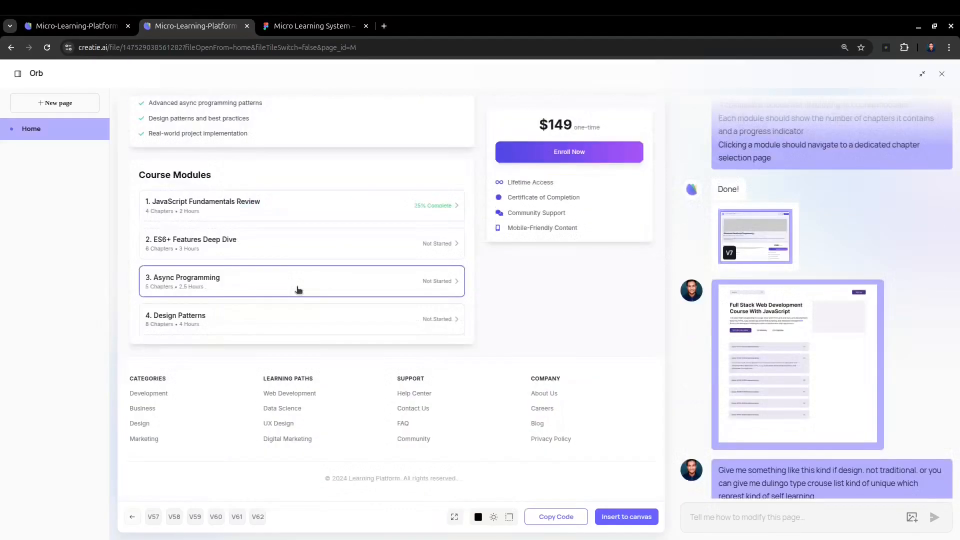
scroll(211, 259, up, 6)
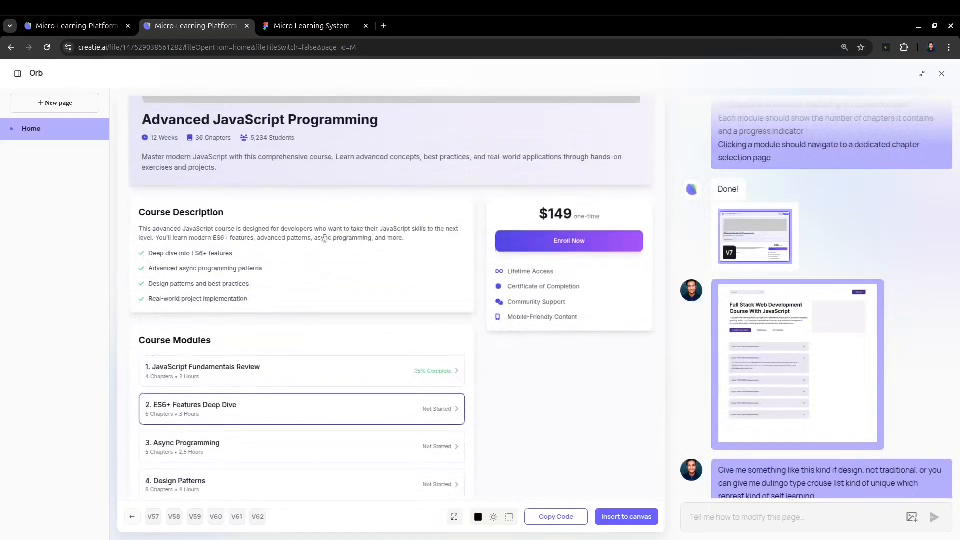
scroll(342, 338, down, 7)
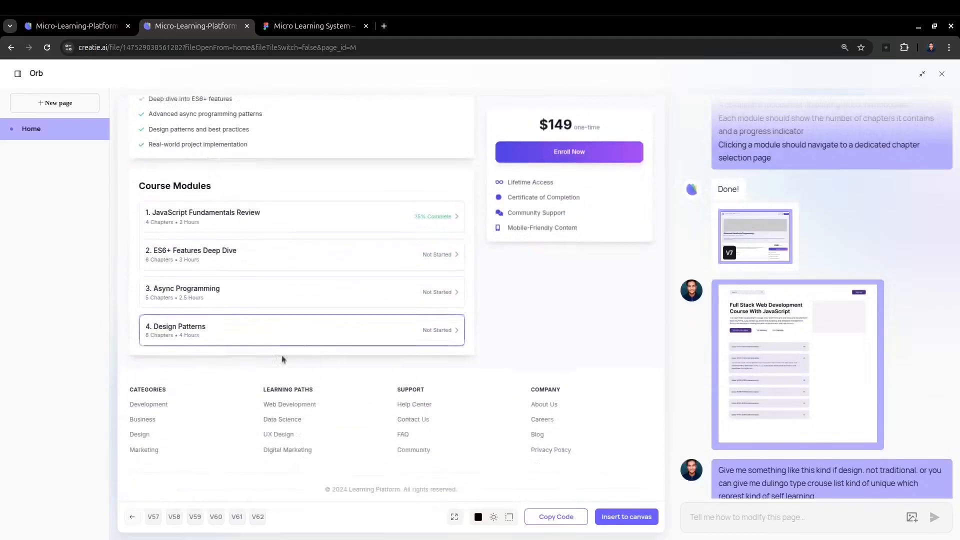
scroll(280, 360, up, 7)
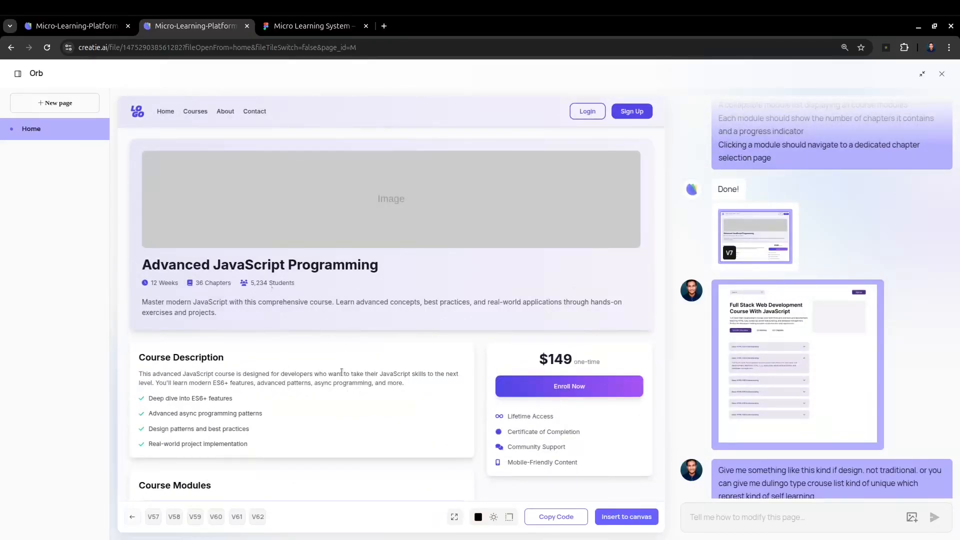
scroll(332, 372, down, 3)
scroll(333, 372, down, 3)
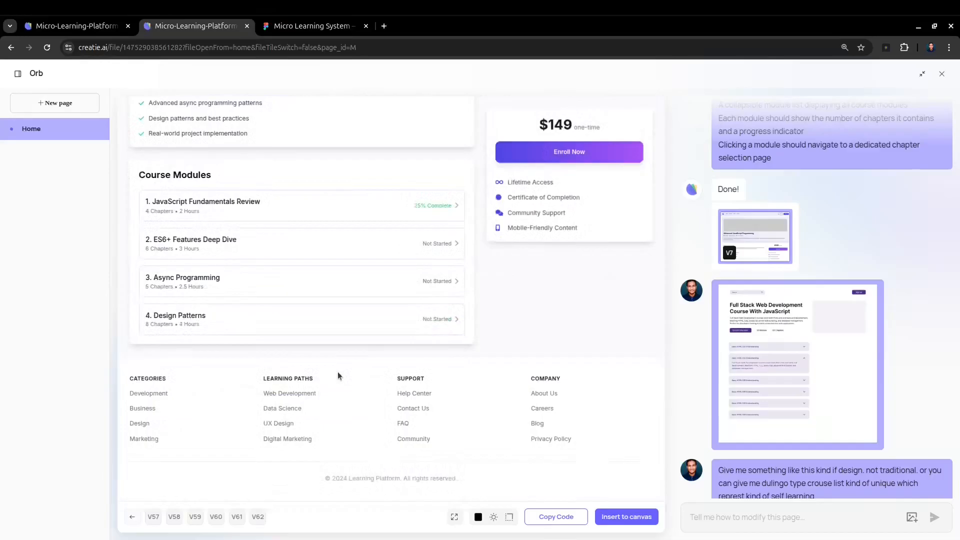
- Reopen version V11 from the chat and compare its banner and Course Modules cards with V7
scroll(810, 320, down, 10)
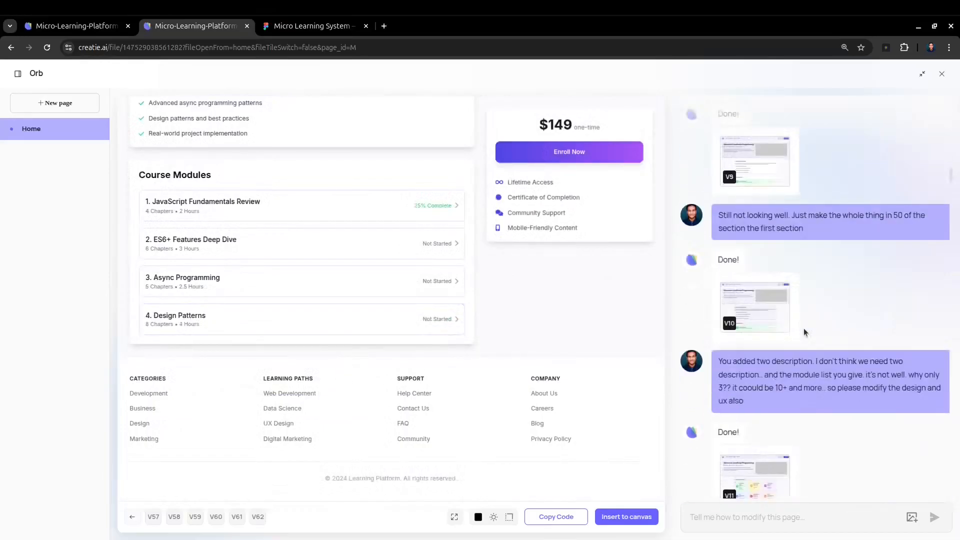
click(777, 263)
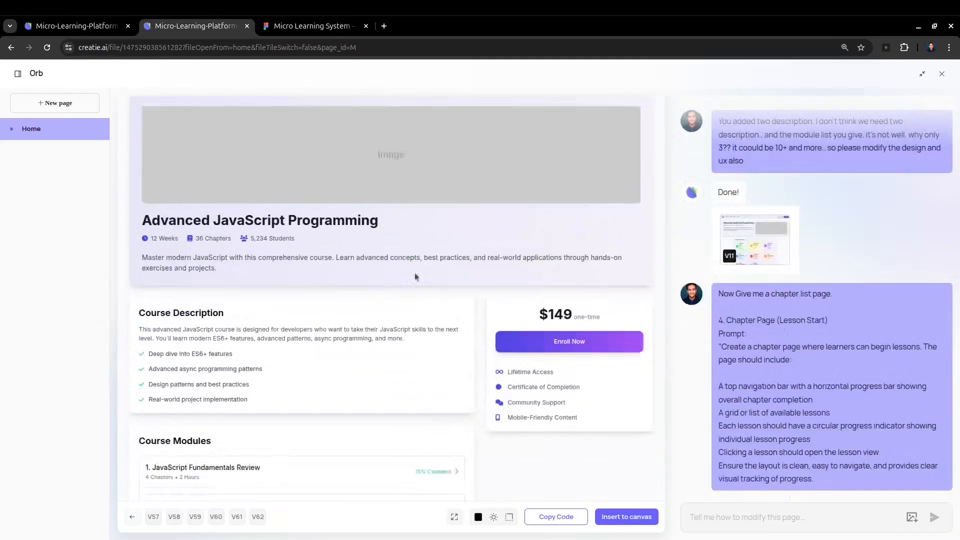
scroll(320, 340, down, 4)
scroll(292, 216, up, 4)
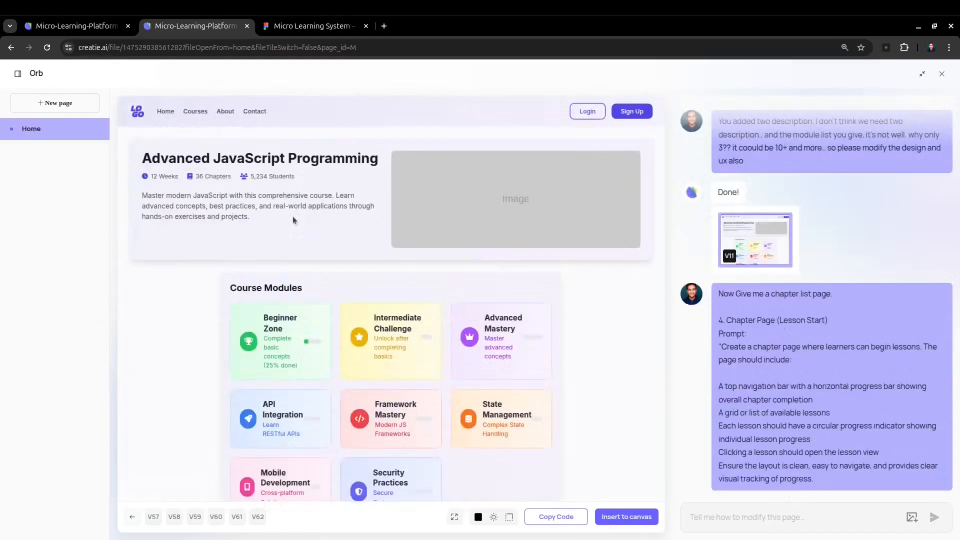
scroll(401, 298, down, 2)
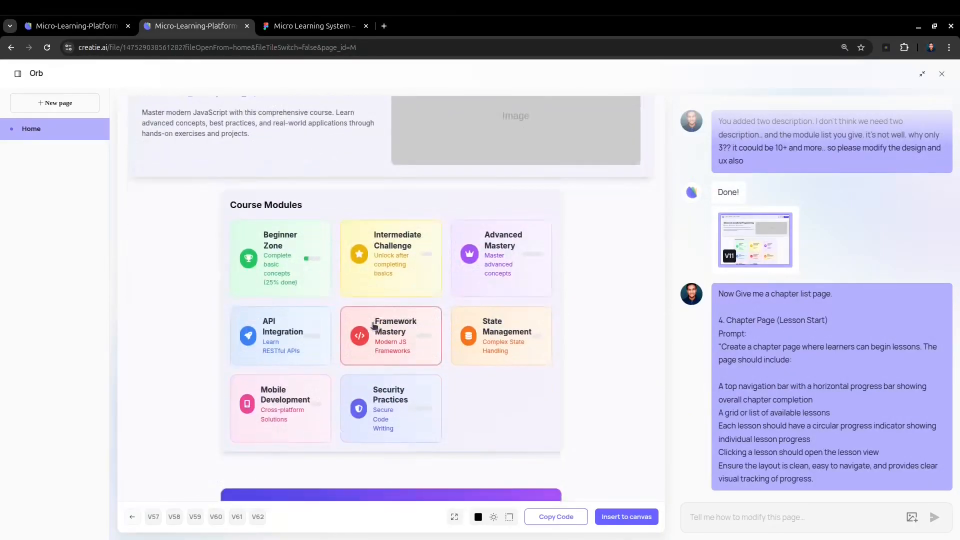
scroll(400, 325, up, 2)
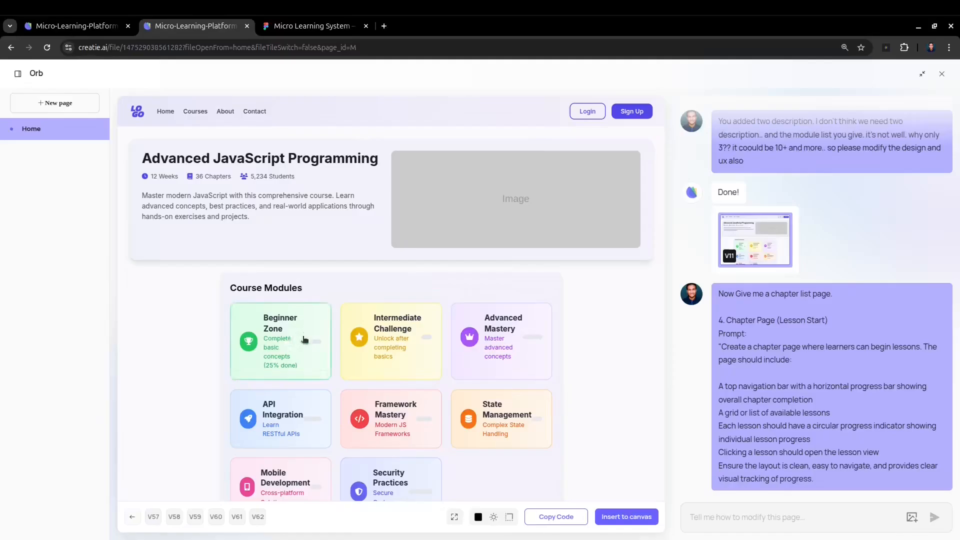
- Review V11's enrollment pricing card and footer links once more, and return to the top of the page
scroll(305, 333, down, 4)
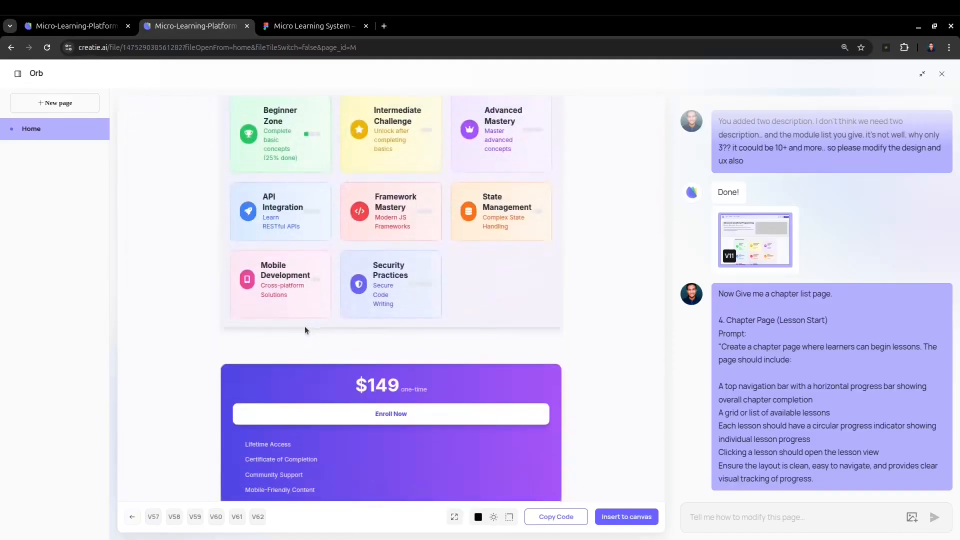
scroll(304, 326, down, 3)
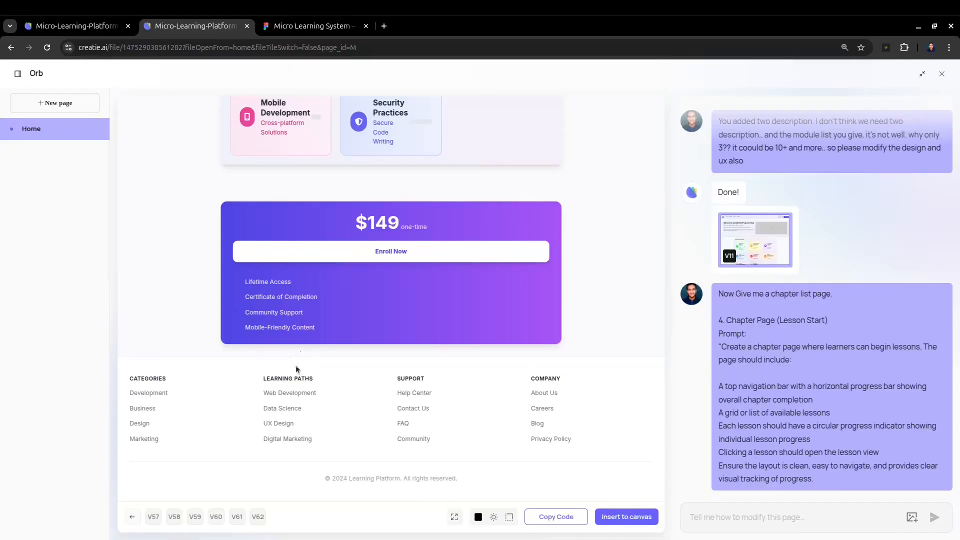
scroll(295, 365, up, 10)
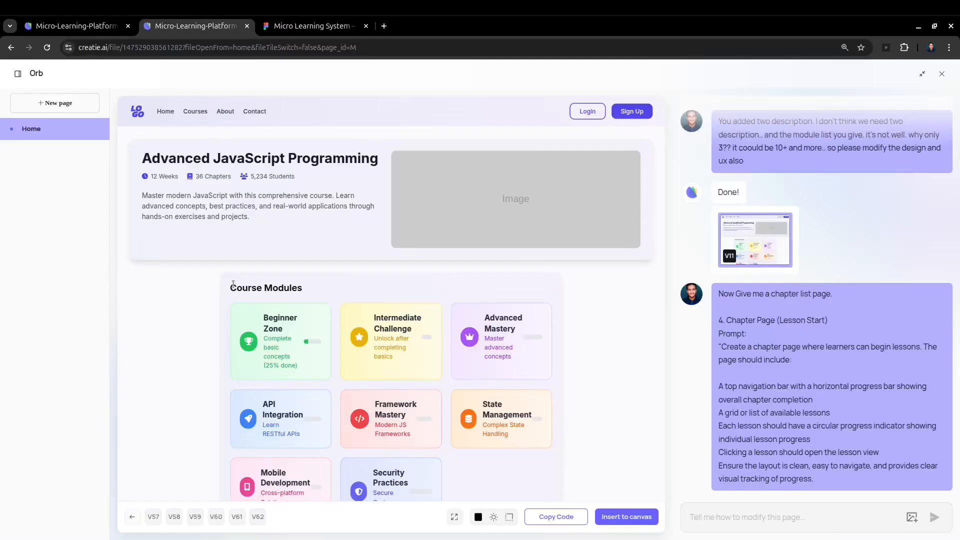
scroll(328, 261, down, 7)
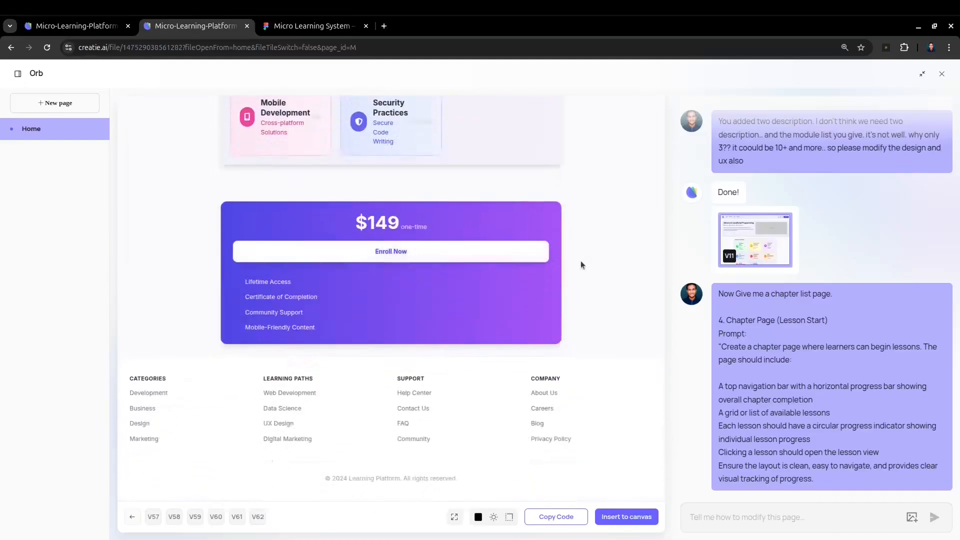
scroll(559, 273, up, 5)
scroll(415, 248, up, 2)
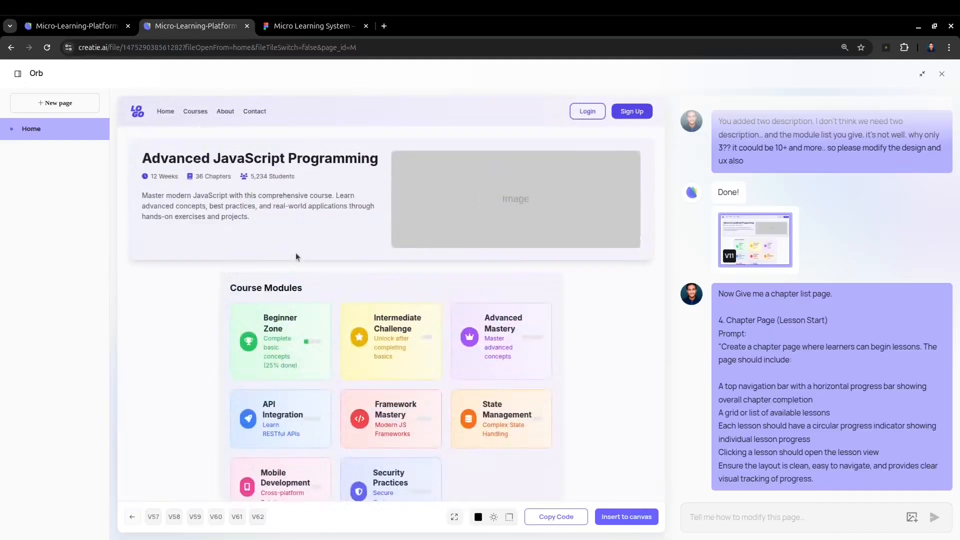
- Bring the chapter list page prompt into view, then switch to Figma and examine the Chapters wireframe beside the Courses & Modules frame
scroll(712, 277, down, 1)
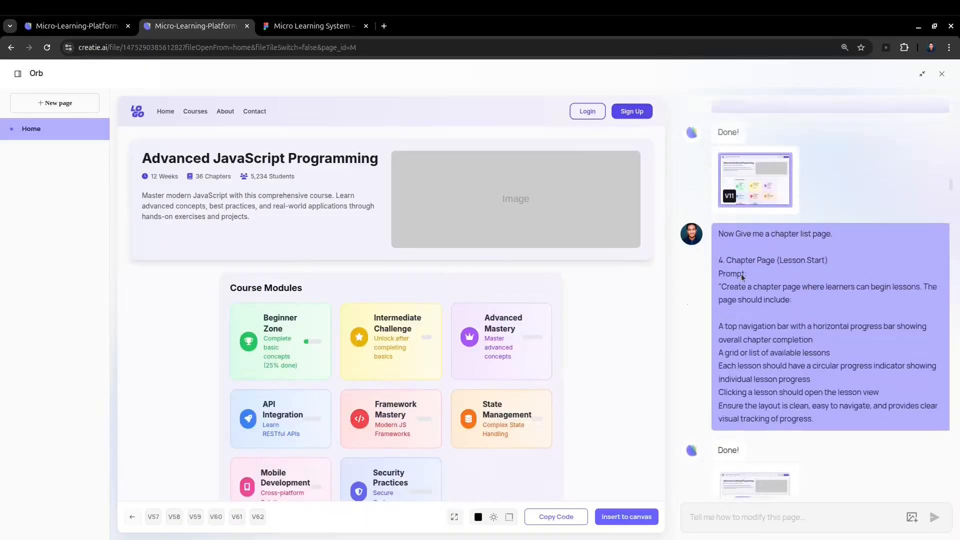
click(300, 31)
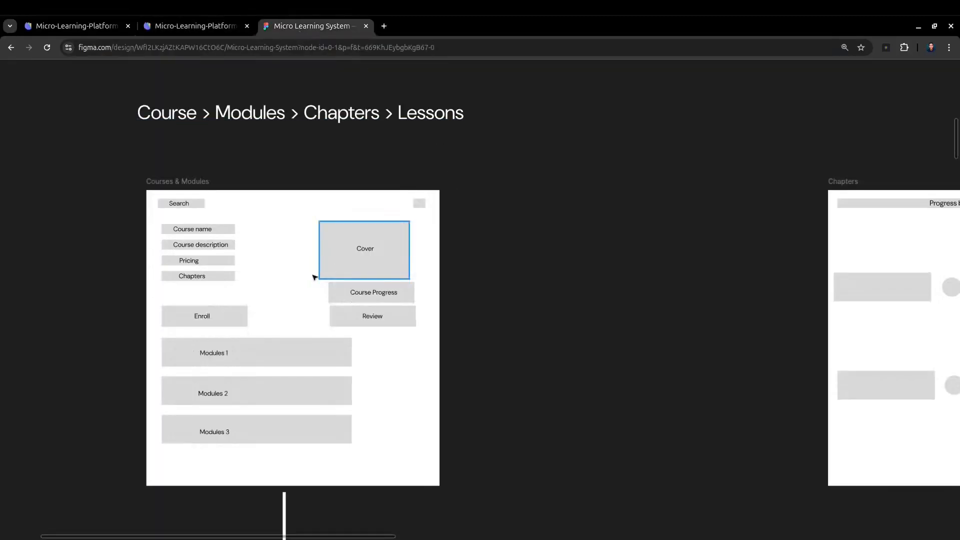
scroll(313, 278, down, 5)
scroll(325, 277, right, 3)
scroll(434, 303, up, 5)
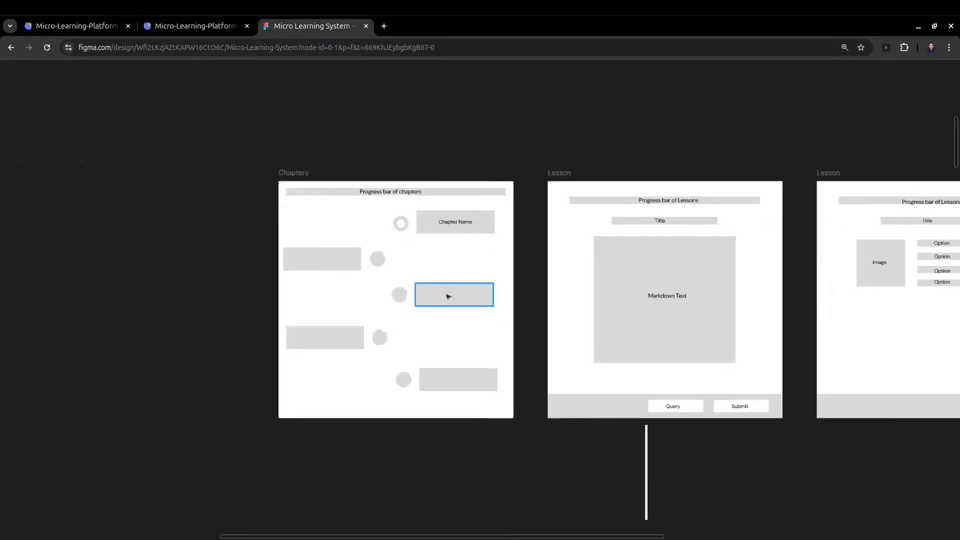
scroll(392, 289, down, 2)
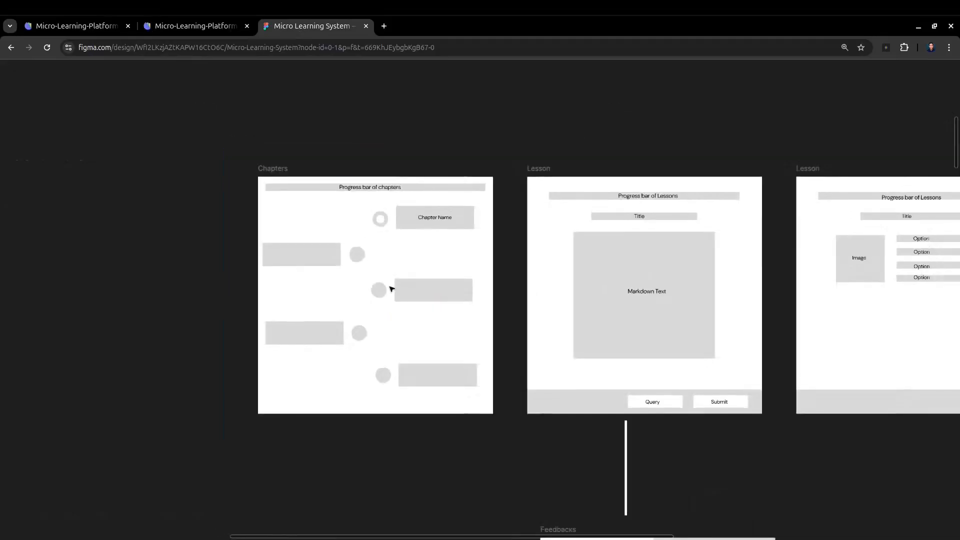
scroll(321, 242, down, 3)
scroll(325, 252, left, 3)
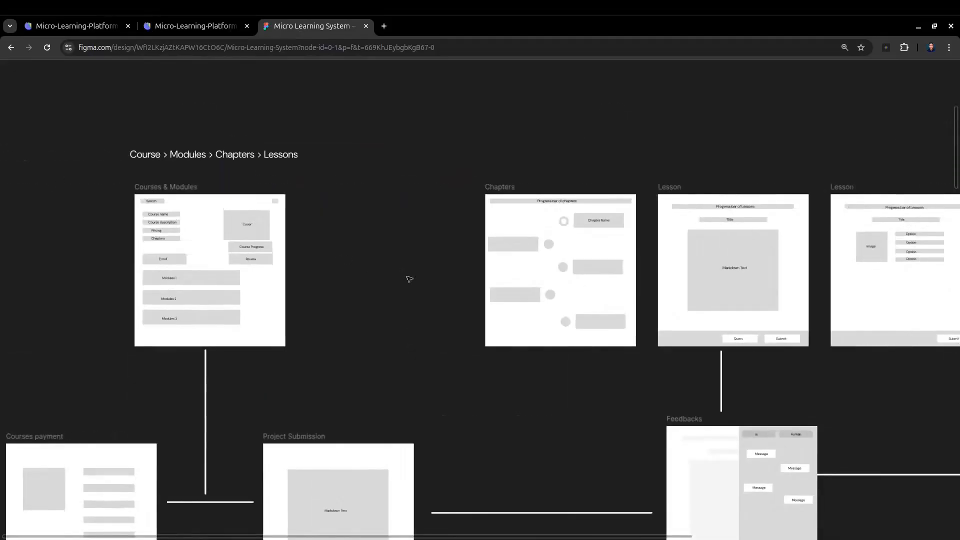
scroll(505, 242, down, 2)
scroll(579, 193, up, 5)
scroll(592, 260, up, 3)
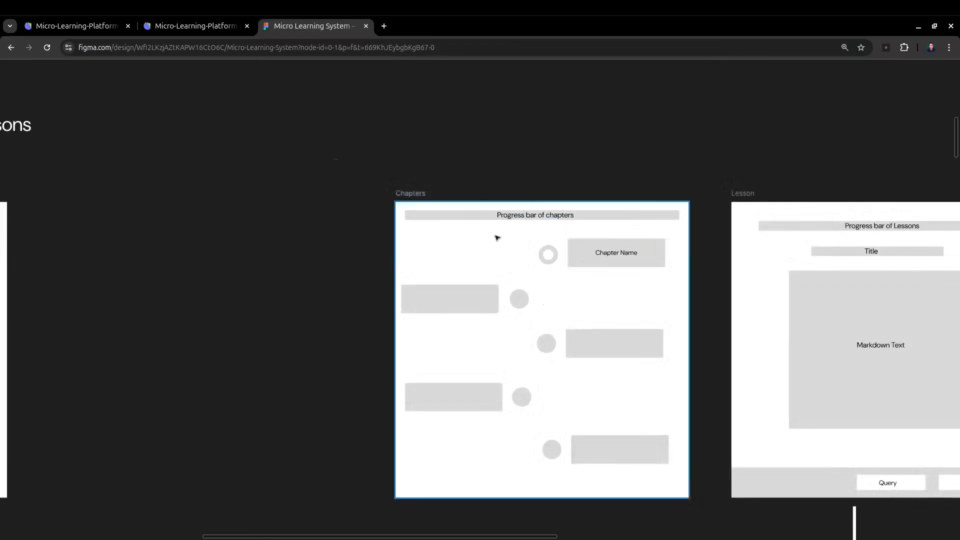
- Glance at V11 in Creatie, review the Courses & Modules to Chapters flow in Figma, and return to the Creatie chat
click(227, 28)
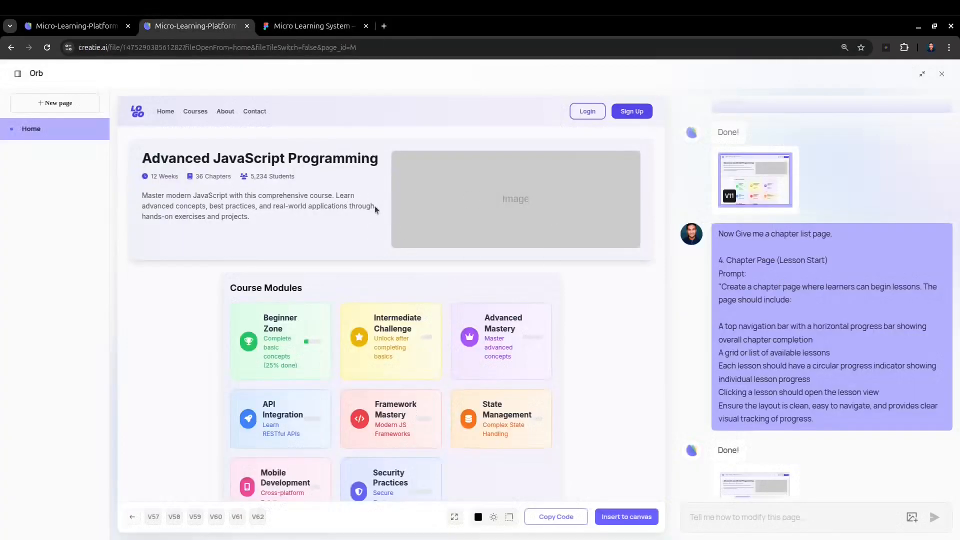
click(311, 27)
scroll(424, 258, down, 6)
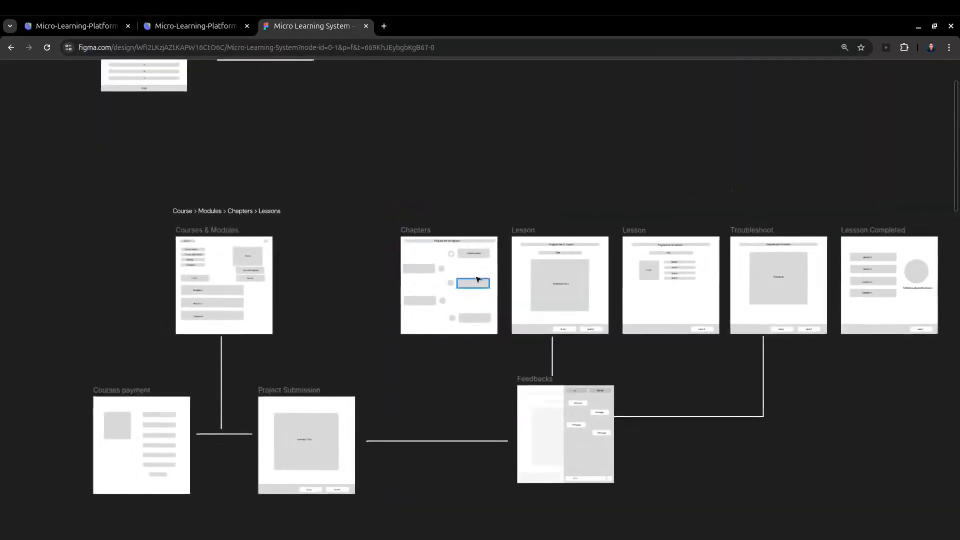
scroll(403, 302, up, 2)
scroll(315, 237, up, 2)
scroll(528, 248, up, 3)
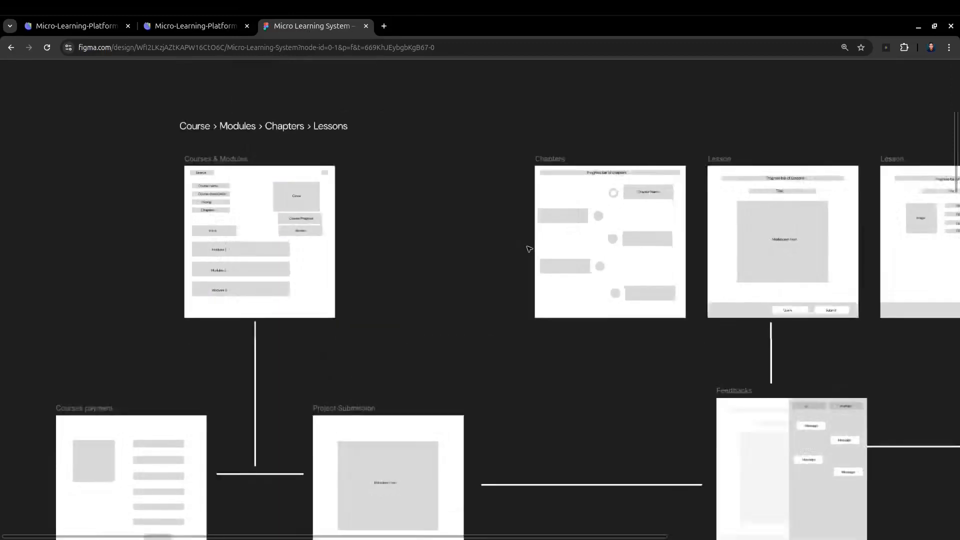
click(215, 27)
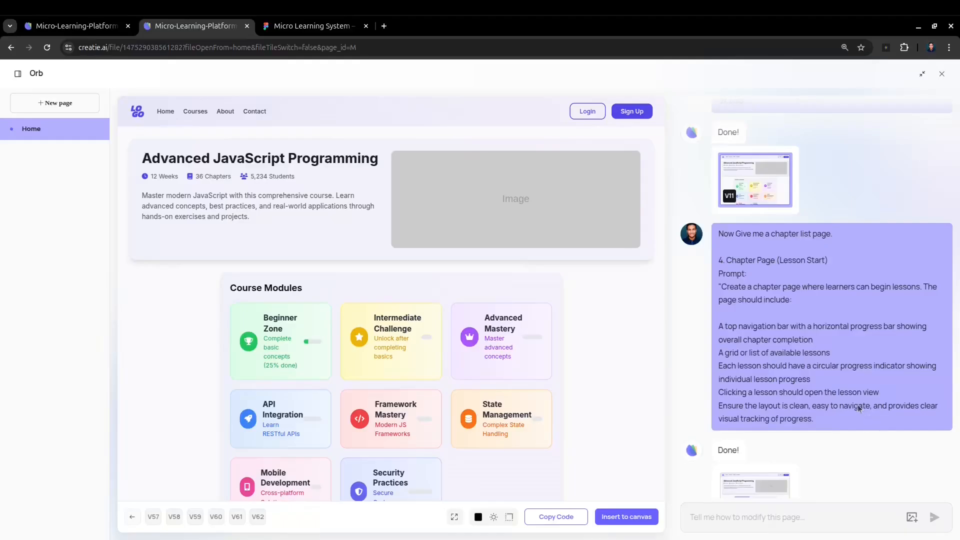
- Open version V12 from the chat and review its chapter page from the course banner to the pricing card
scroll(682, 271, down, 3)
click(768, 326)
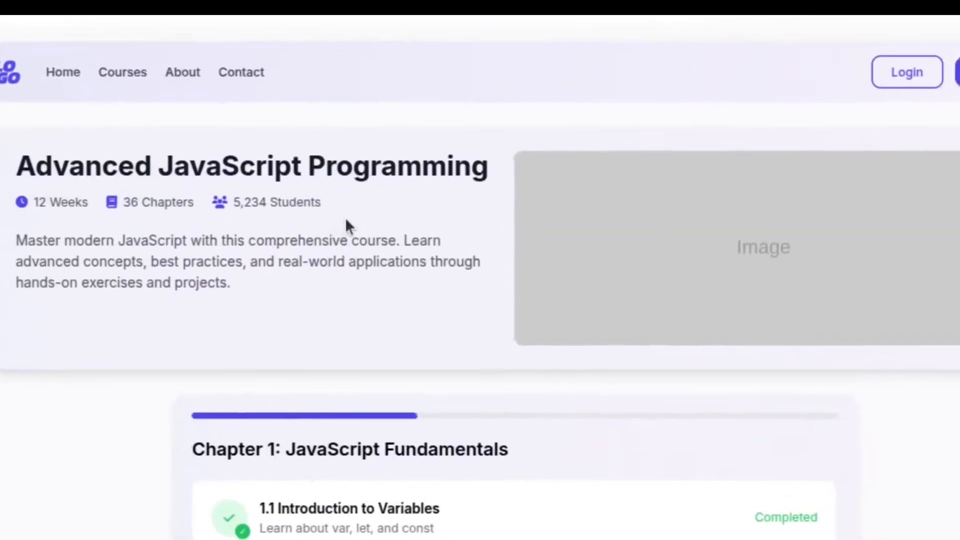
scroll(576, 300, down, 2)
scroll(474, 168, up, 2)
scroll(336, 300, down, 10)
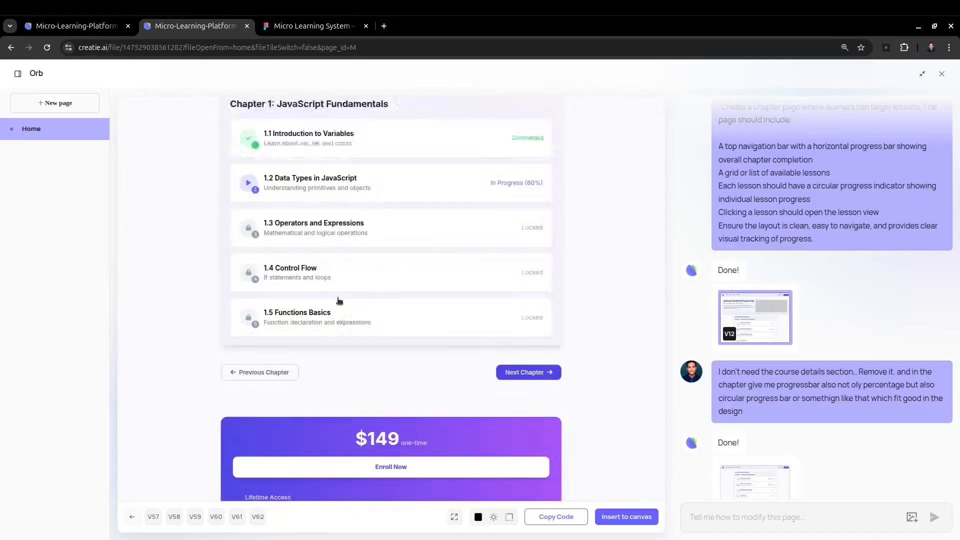
scroll(436, 368, up, 10)
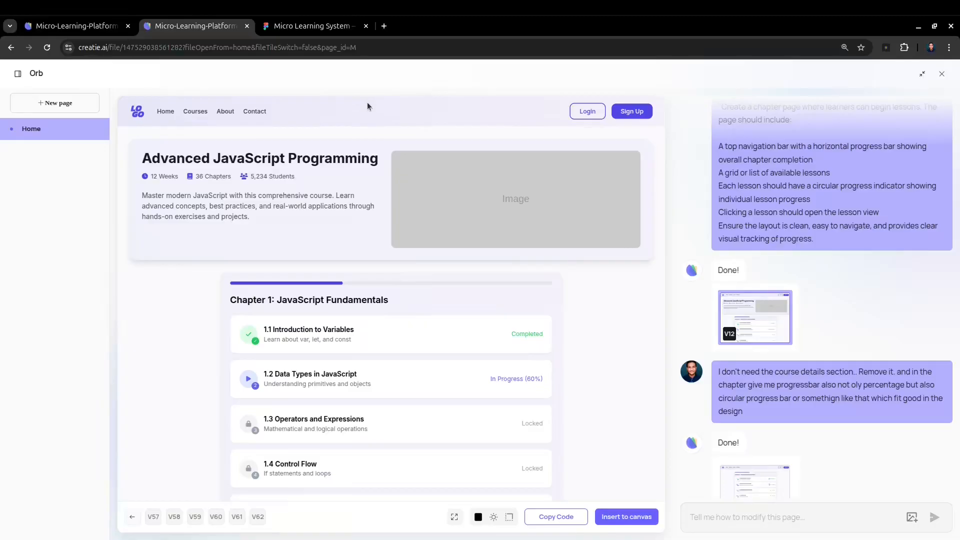
- Inspect V12's Chapter 1 lesson list with its progress bar, then check the banner, pricing card and footer
scroll(385, 246, down, 3)
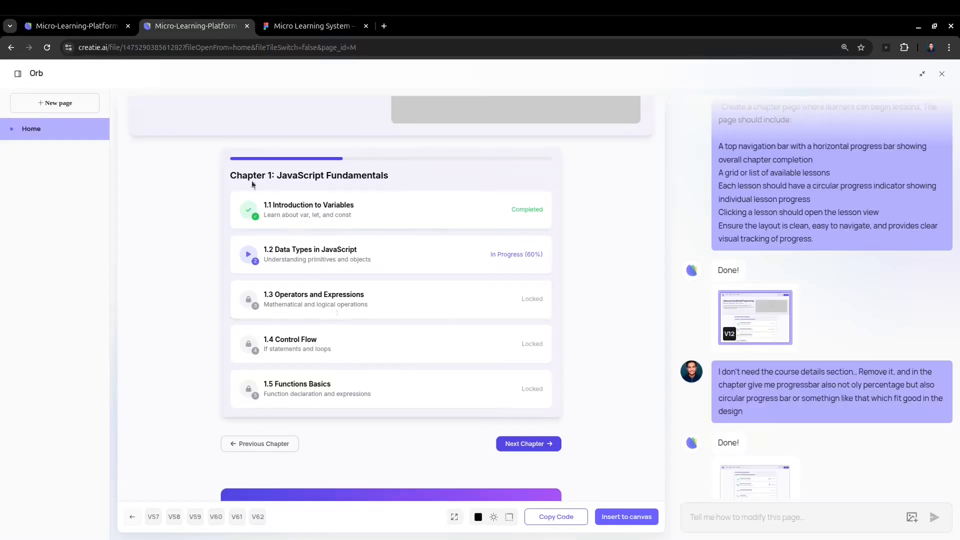
drag(183, 37, 541, 499)
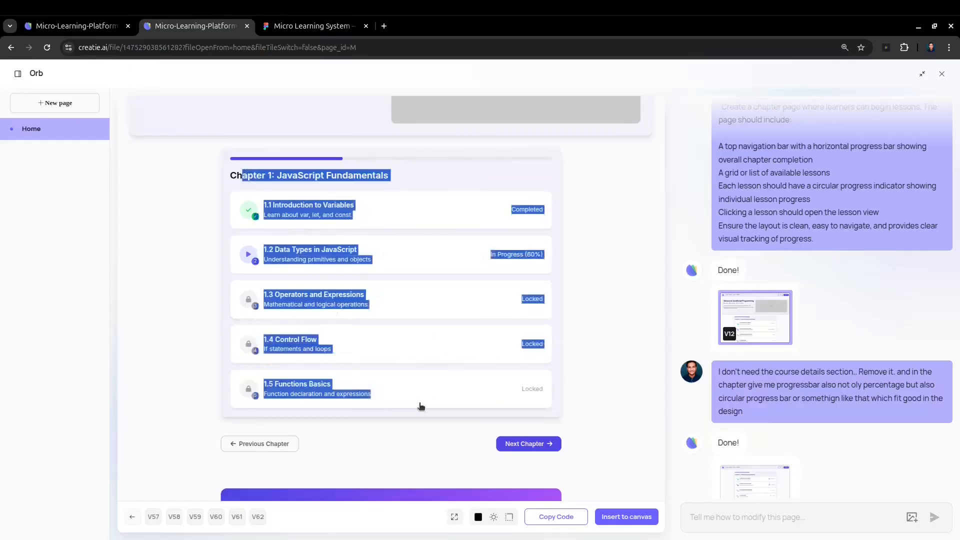
click(421, 406)
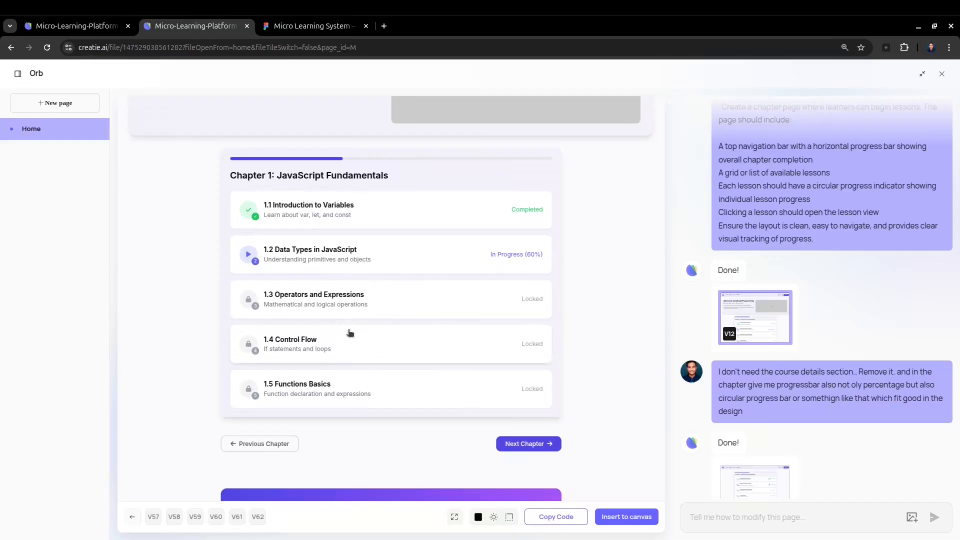
scroll(469, 268, down, 4)
scroll(460, 259, up, 7)
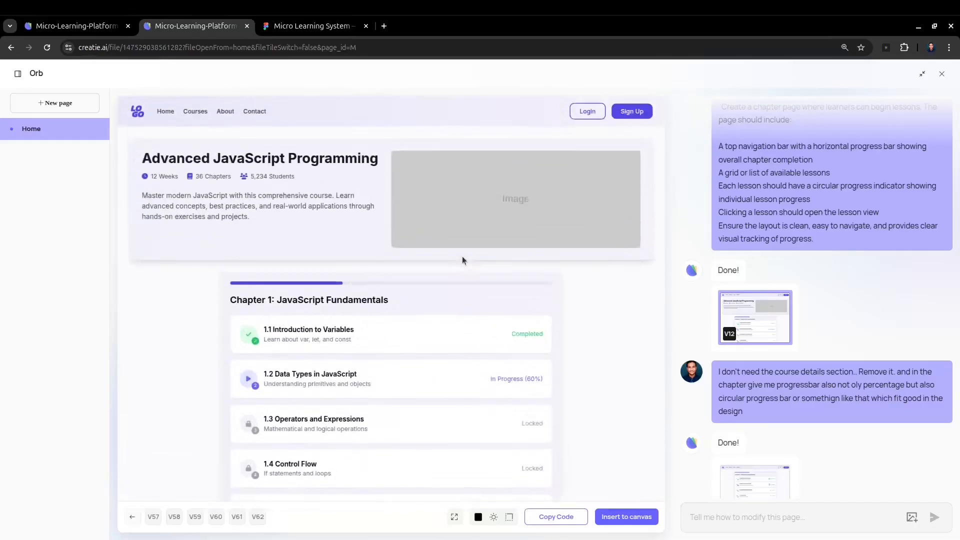
scroll(488, 428, down, 10)
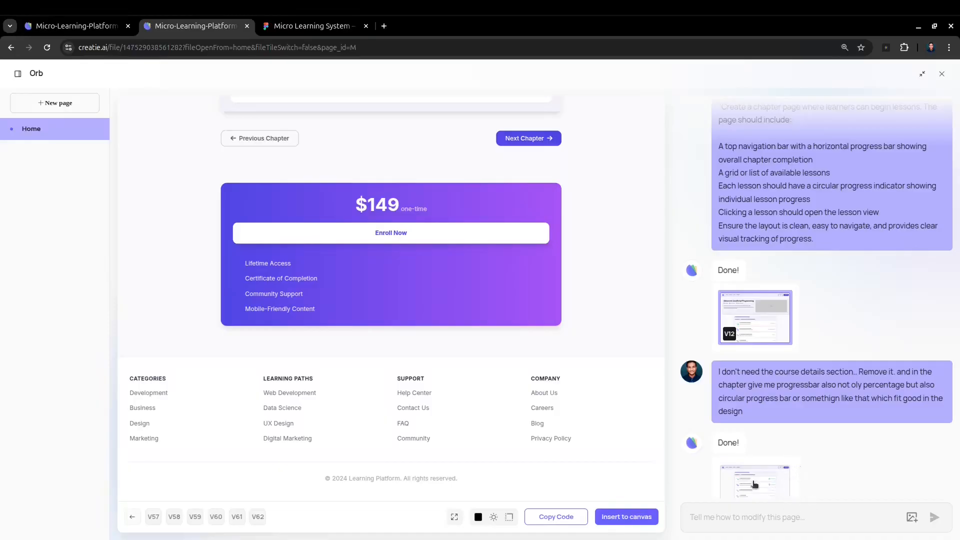
- Open version V13 and review its lesson list with circular progress indicators, pricing card and footer
click(755, 483)
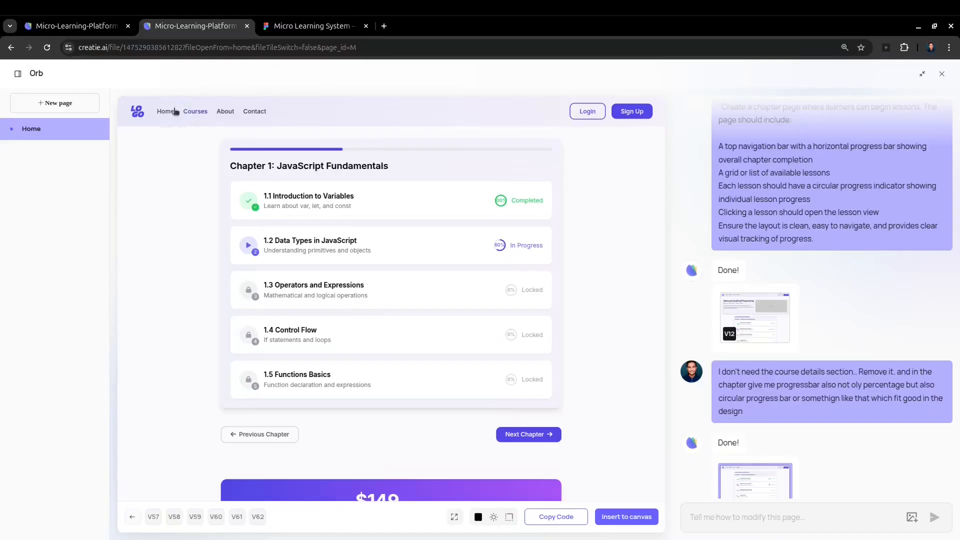
scroll(363, 343, down, 3)
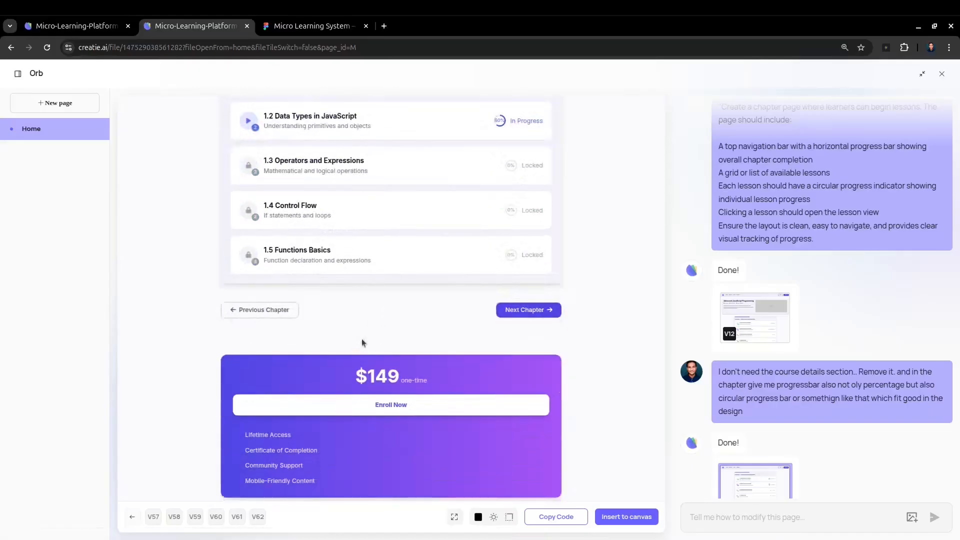
scroll(363, 340, down, 3)
scroll(300, 400, down, 1)
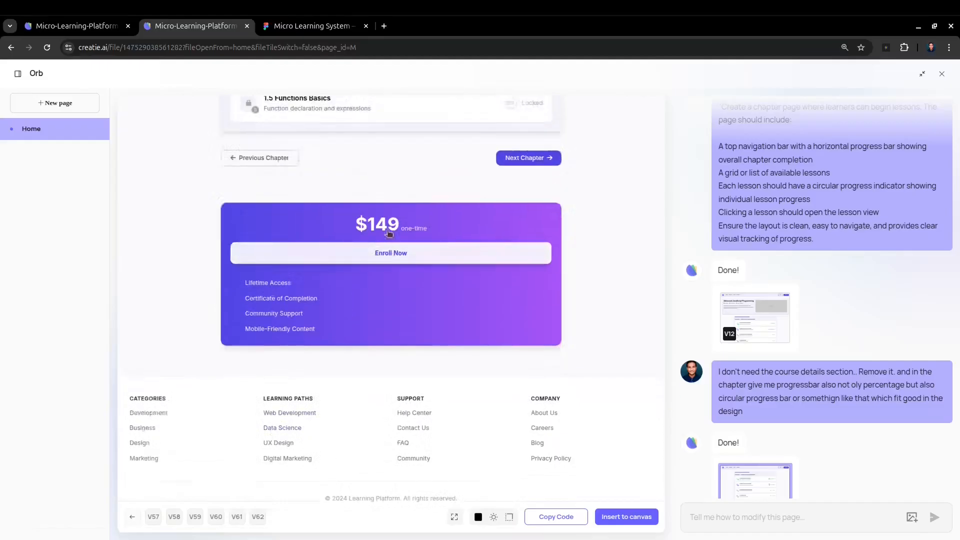
scroll(389, 232, up, 5)
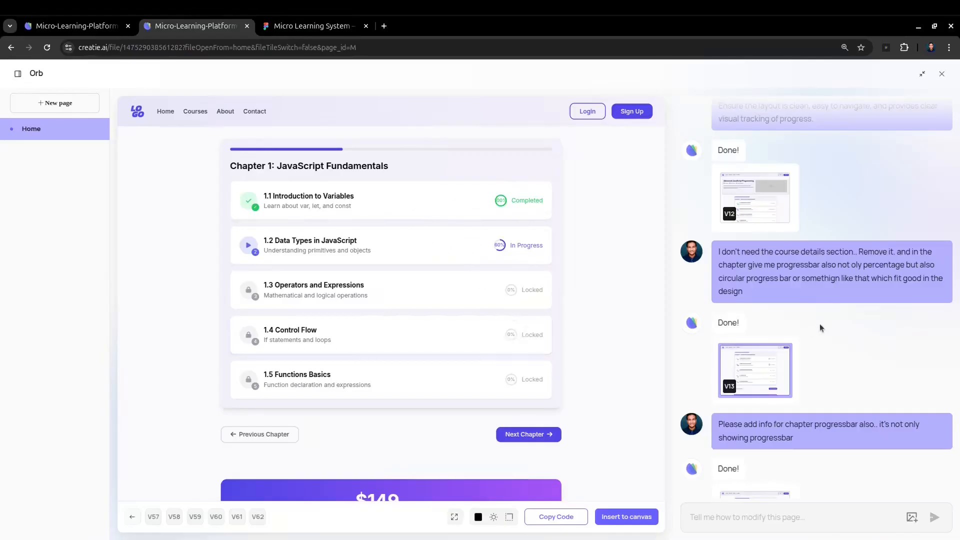
- Open version V14 from the chat and review its chapter progress information and lesson list, with the Lesson Page prompt in view
scroll(823, 296, down, 5)
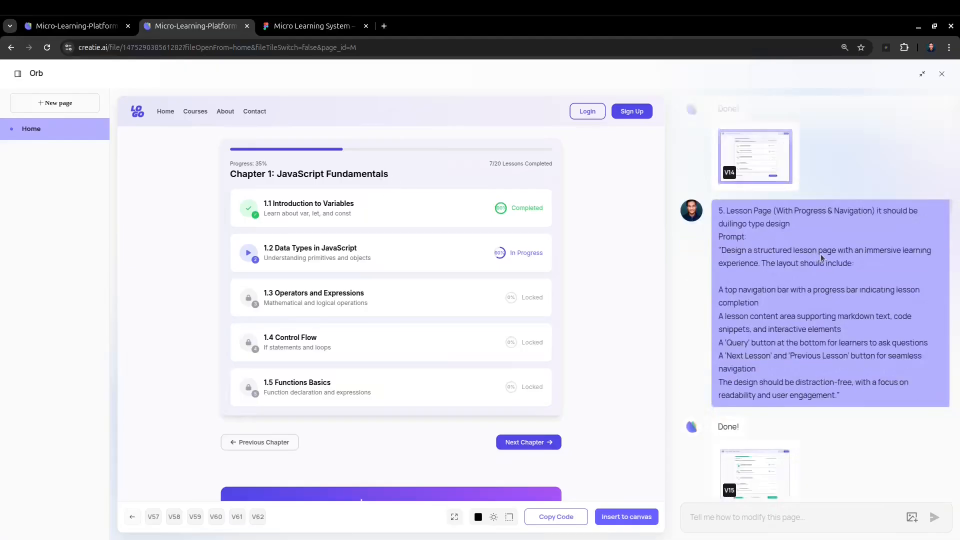
scroll(450, 280, down, 5)
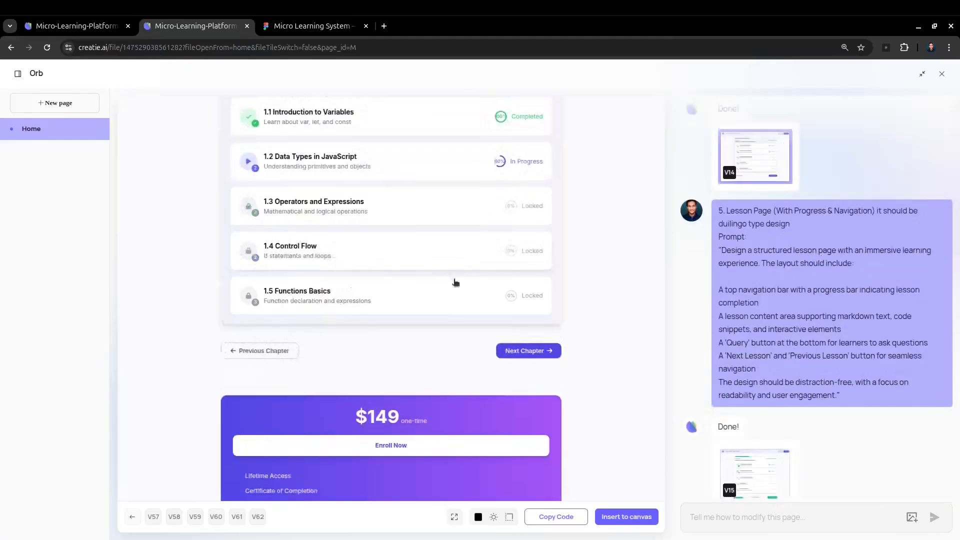
scroll(440, 276, up, 5)
drag(248, 190, 551, 317)
click(550, 330)
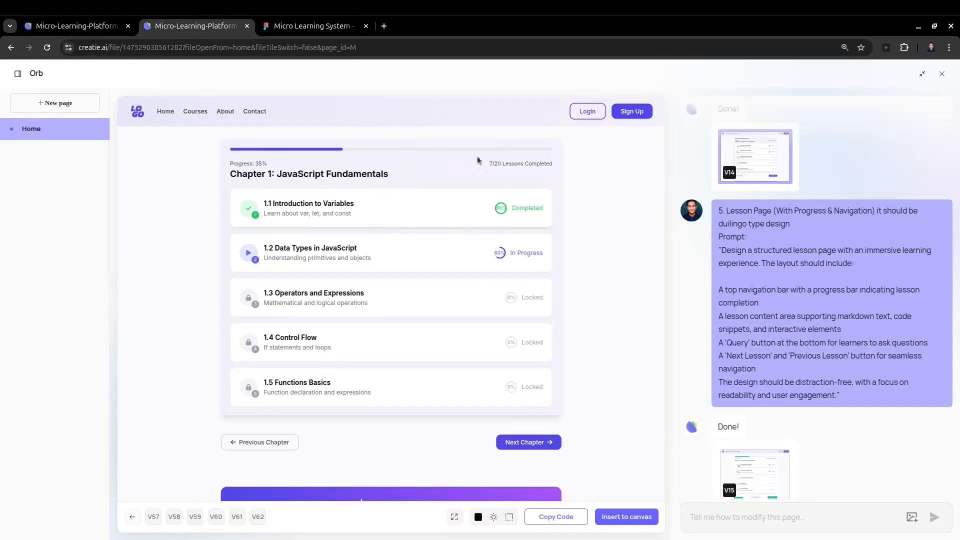
- Switch to Figma and examine the two Lesson wireframes, one with markdown text and one with an image and options
key(ctrl+Tab)
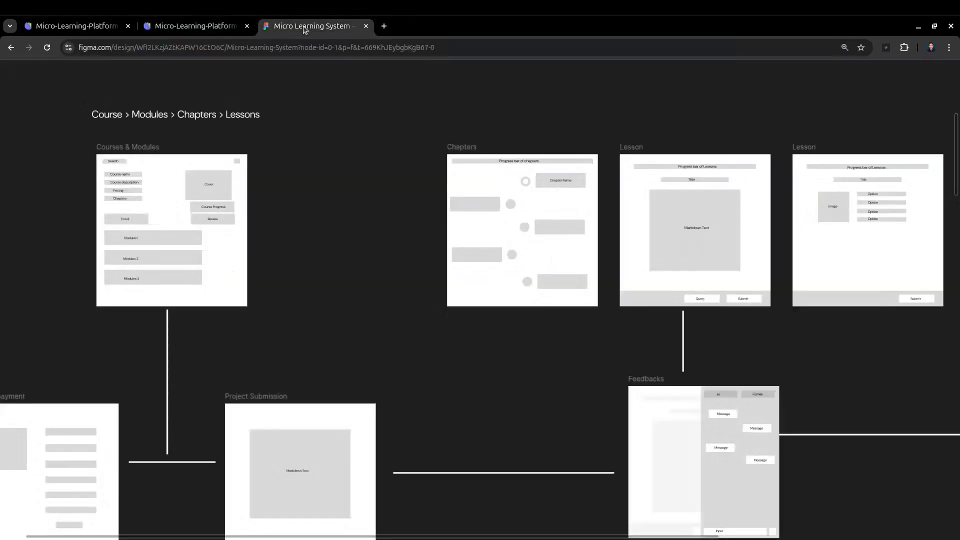
scroll(230, 182, right, 3)
scroll(219, 178, right, 15)
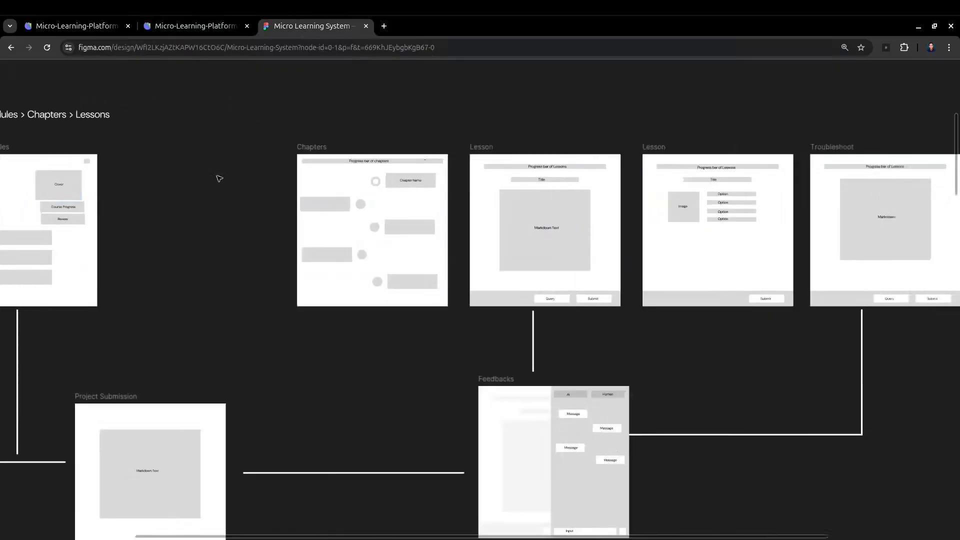
scroll(186, 177, up, 5)
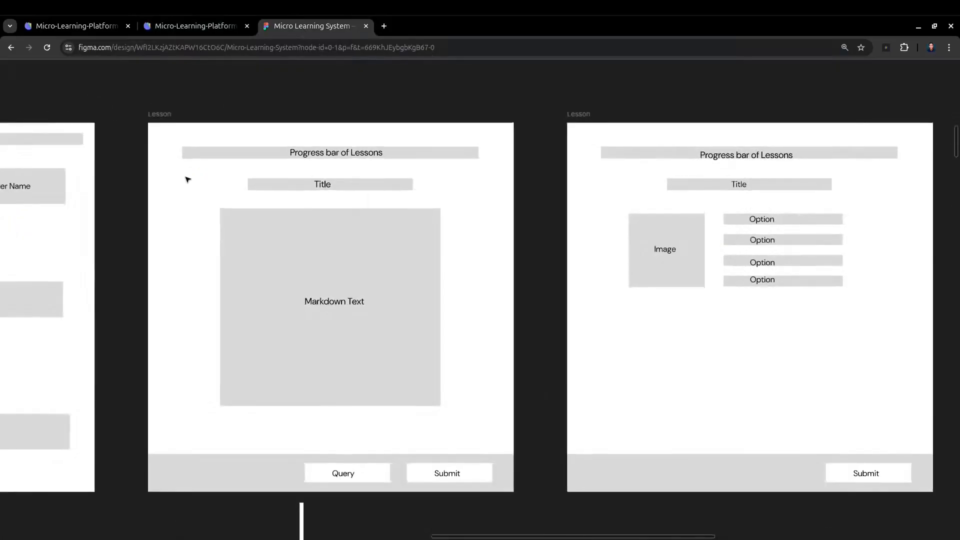
scroll(189, 178, down, 3)
scroll(305, 184, up, 3)
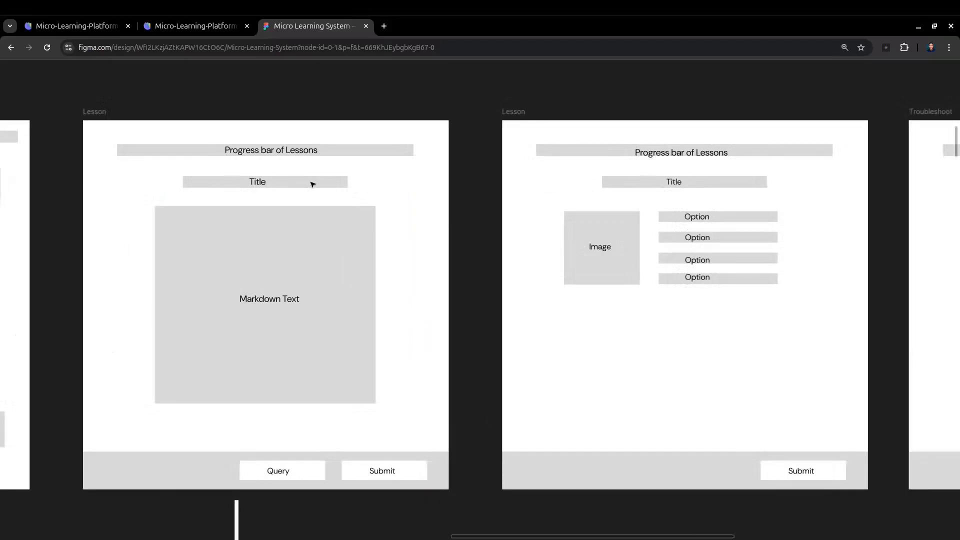
scroll(277, 183, down, 3)
scroll(370, 215, left, 3)
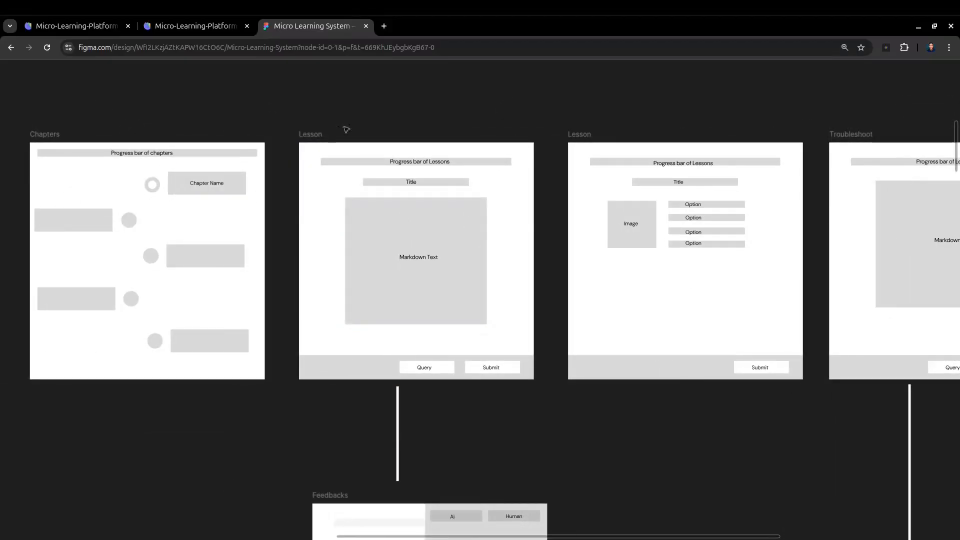
- Review the lesson flow wireframes through Troubleshoot and Lesson Completed, and return to the Lesson Page prompt in Creatie
scroll(363, 222, right, 6)
scroll(362, 221, right, 2)
scroll(363, 221, down, 2)
drag(225, 129, 757, 365)
click(442, 397)
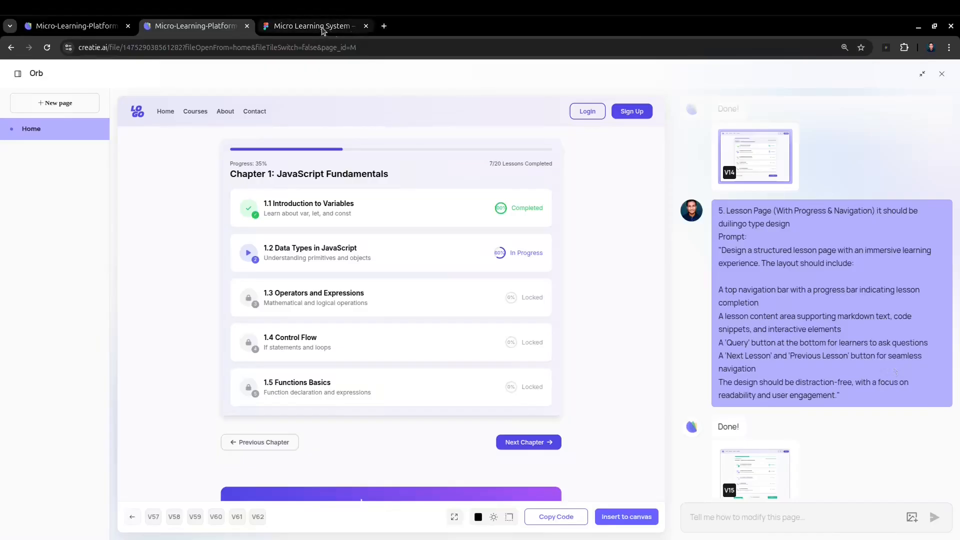
- Go back to Figma and examine the Lesson frame's Query button and the linked Feedbacks wireframe with its AI and Human chat panel
click(322, 30)
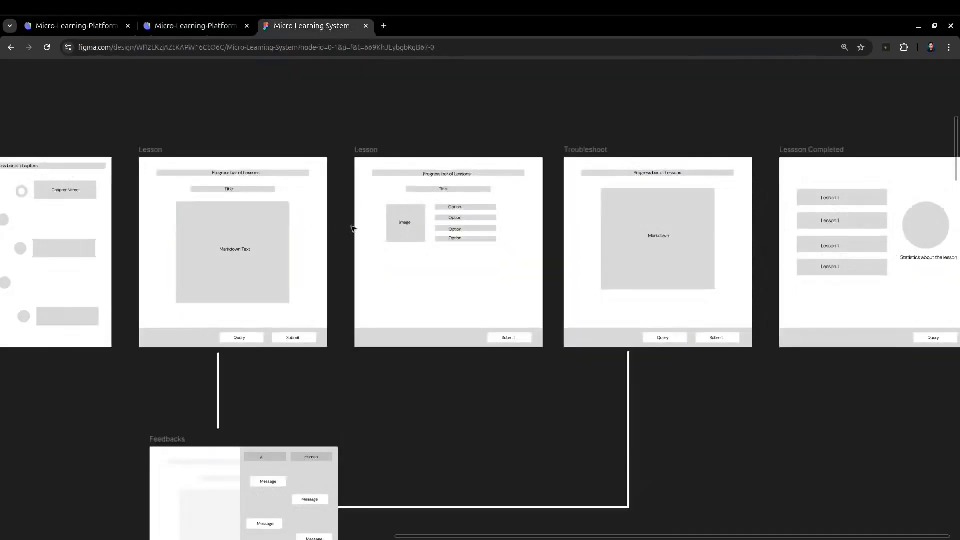
scroll(199, 237, up, 3)
scroll(196, 237, up, 1)
scroll(233, 244, down, 1)
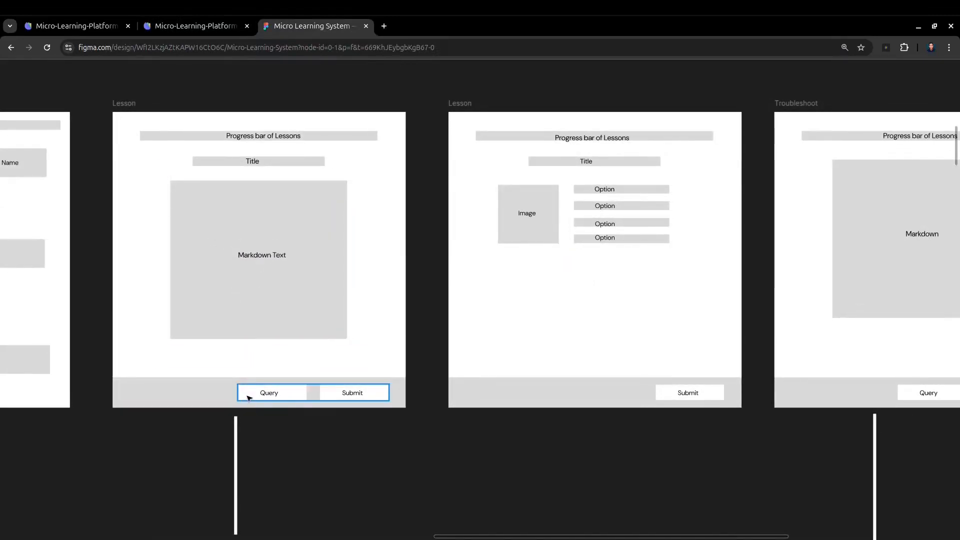
scroll(273, 397, down, 2)
scroll(274, 396, up, 3)
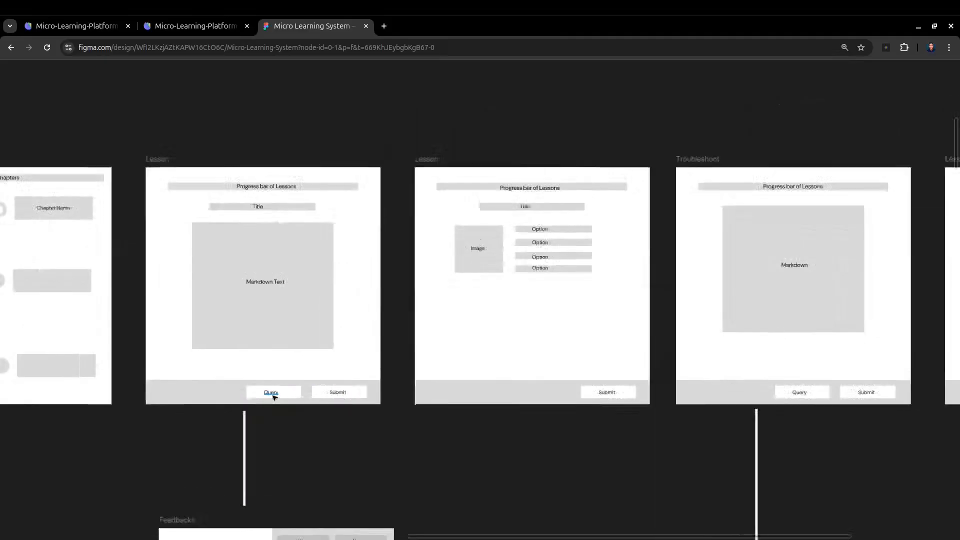
scroll(279, 396, down, 6)
scroll(294, 352, down, 3)
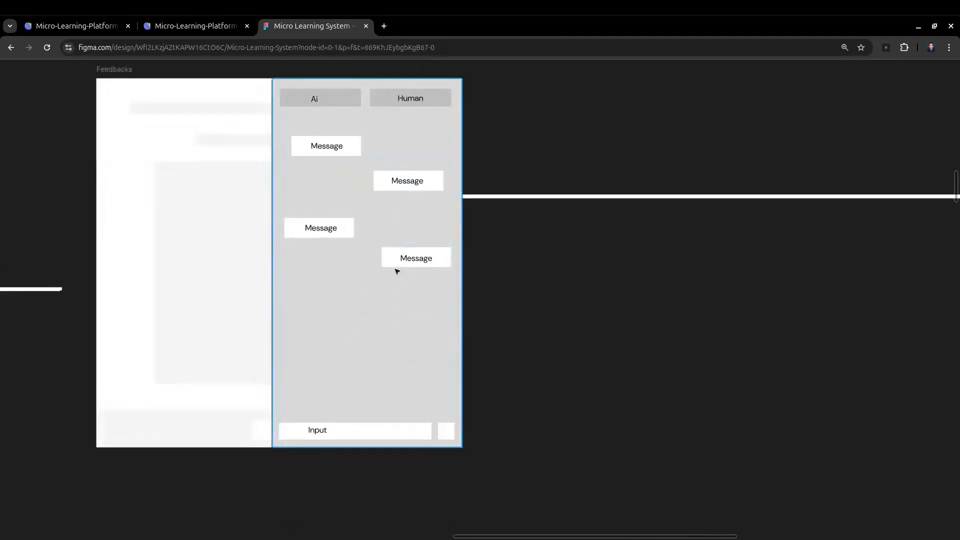
- Examine the Feedbacks wireframe's AI and Human tabs, message bubbles and chat input against the dimmed lesson page
scroll(343, 367, down, 2)
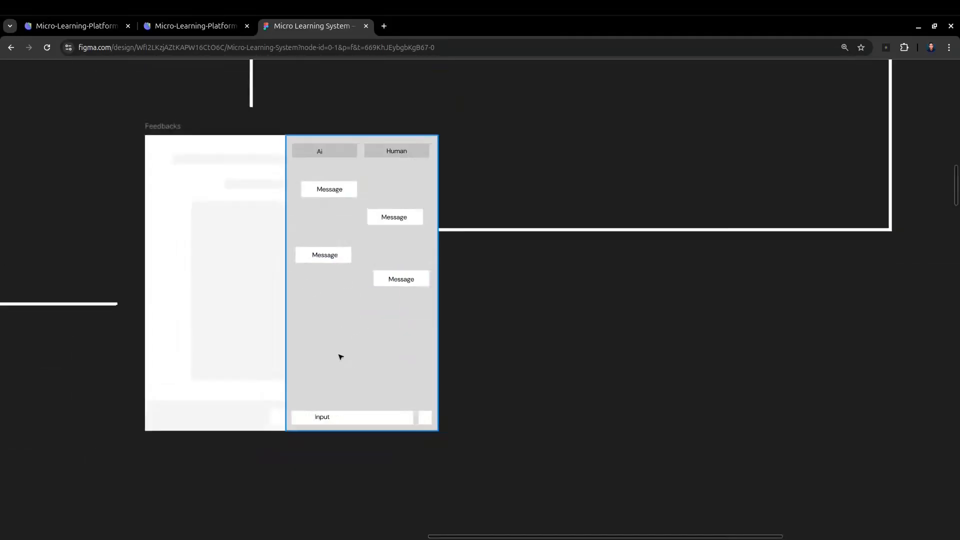
scroll(358, 280, up, 3)
scroll(373, 238, down, 3)
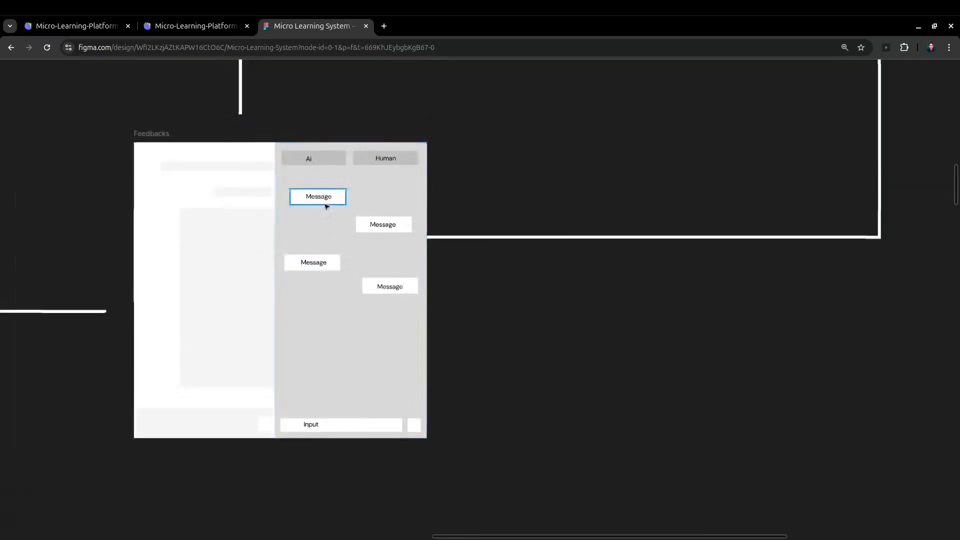
scroll(323, 199, up, 2)
scroll(348, 161, up, 2)
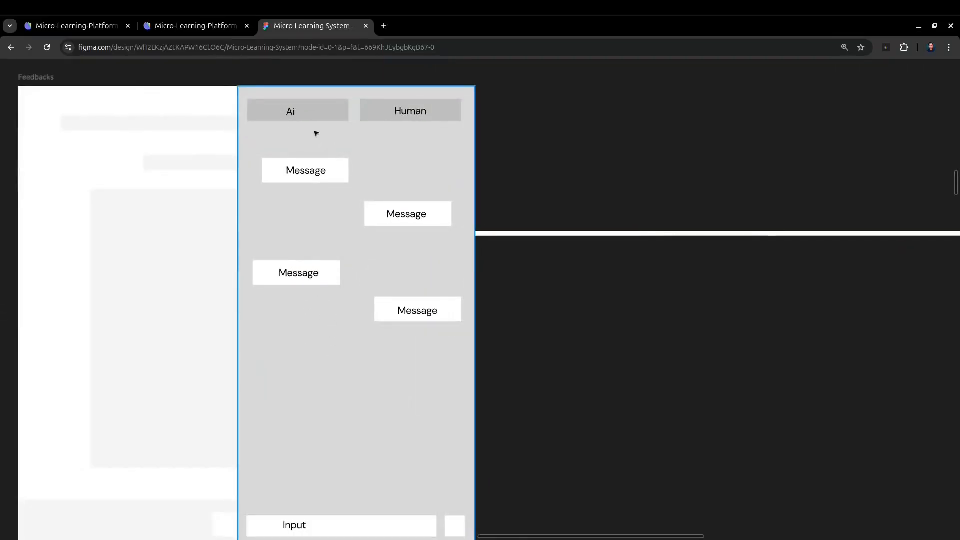
scroll(386, 134, down, 3)
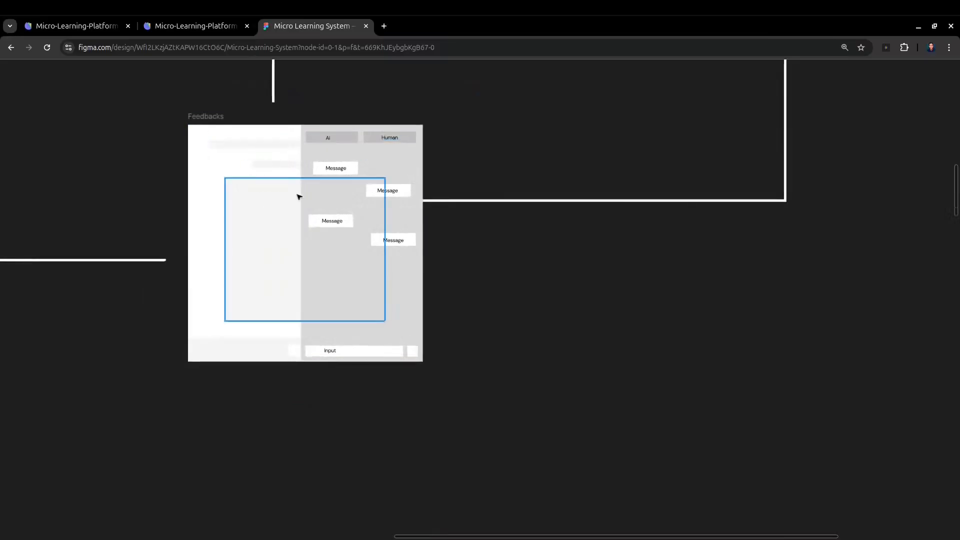
scroll(304, 319, up, 4)
scroll(306, 305, down, 4)
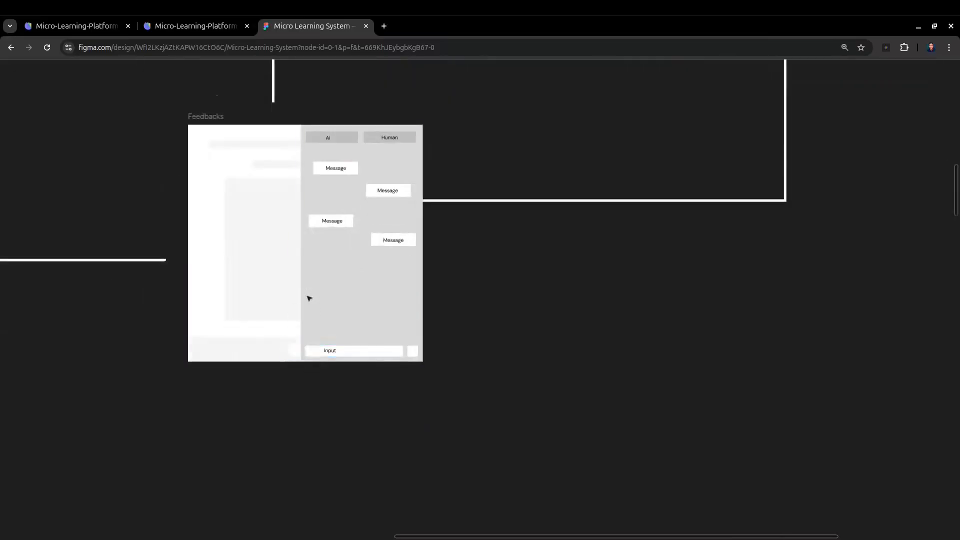
scroll(294, 273, up, 7)
- Return to Creatie, open version V15 from the chat and compare it with the Lesson Page prompt
click(195, 25)
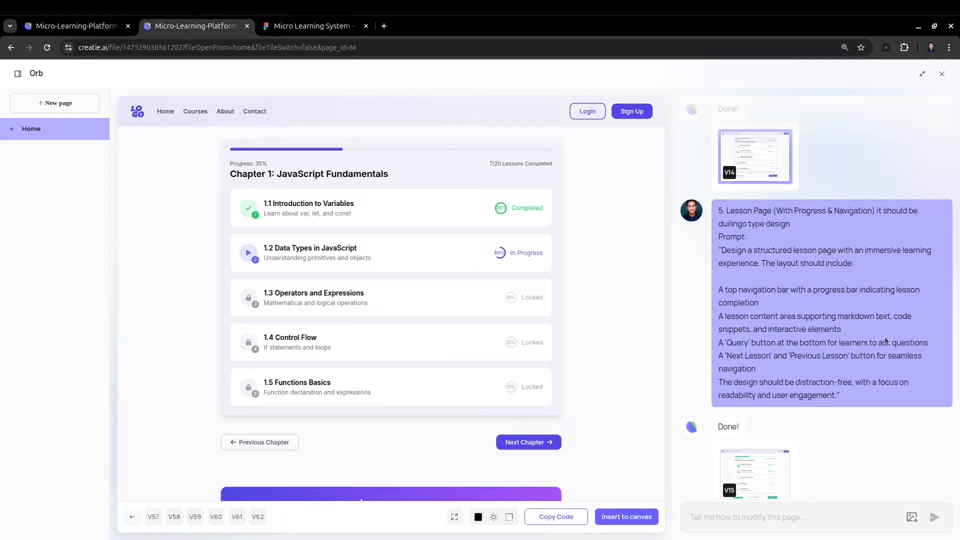
scroll(775, 308, down, 3)
click(773, 302)
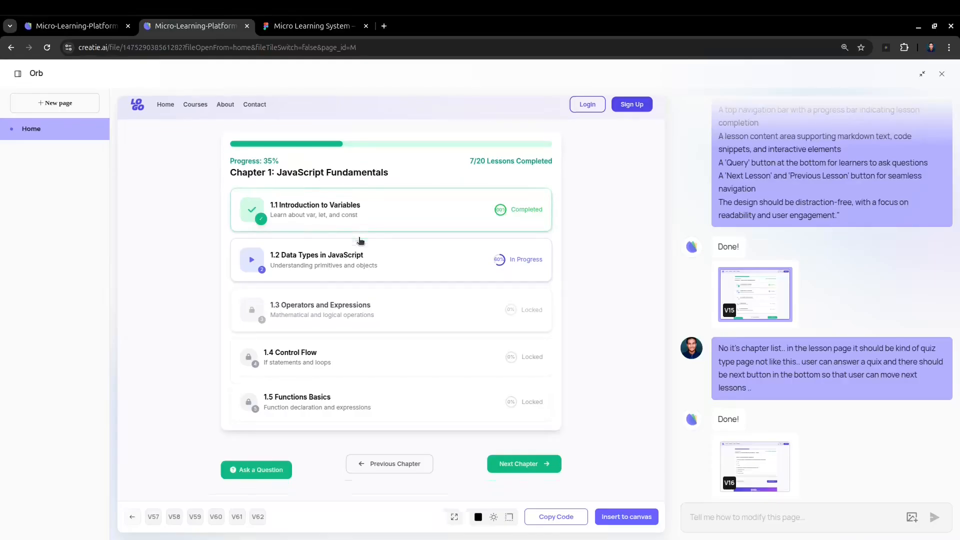
scroll(360, 241, down, 3)
scroll(426, 265, up, 3)
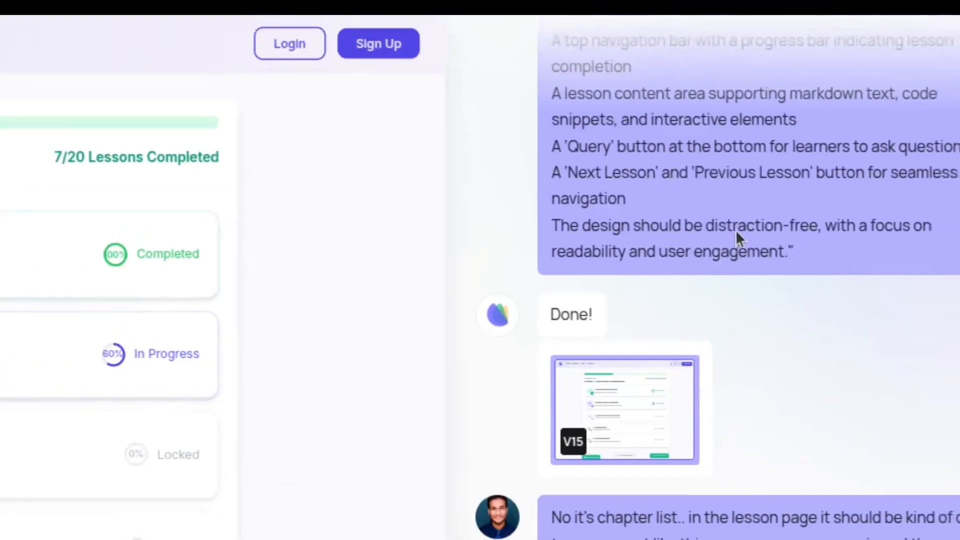
scroll(742, 220, up, 5)
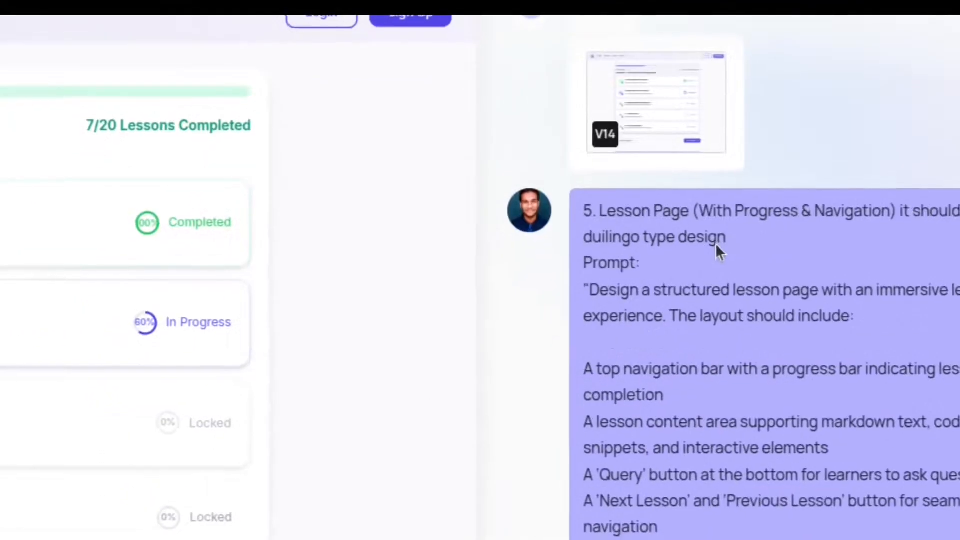
scroll(715, 243, down, 3)
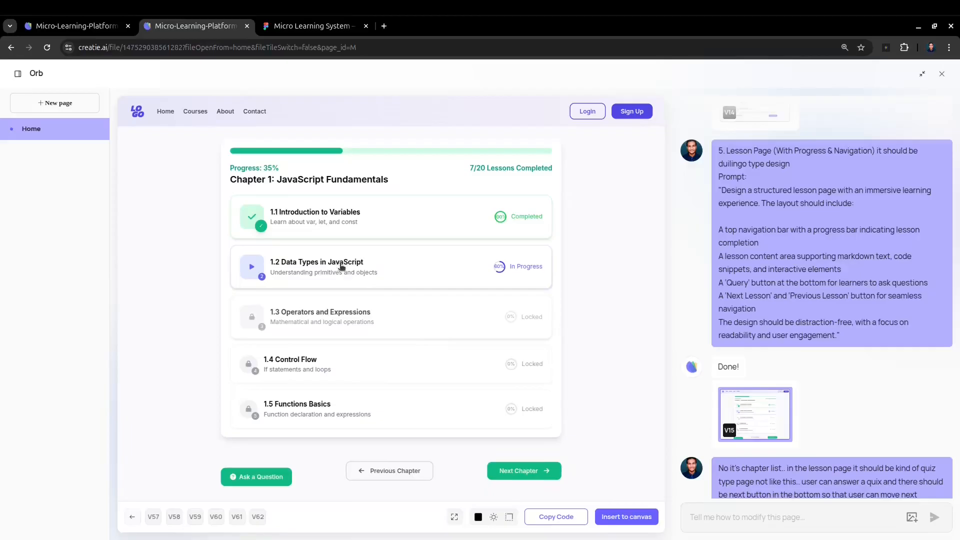
- Review V15's chapter lesson list, its Ask a Question and chapter navigation buttons, and the enroll section
scroll(265, 261, down, 3)
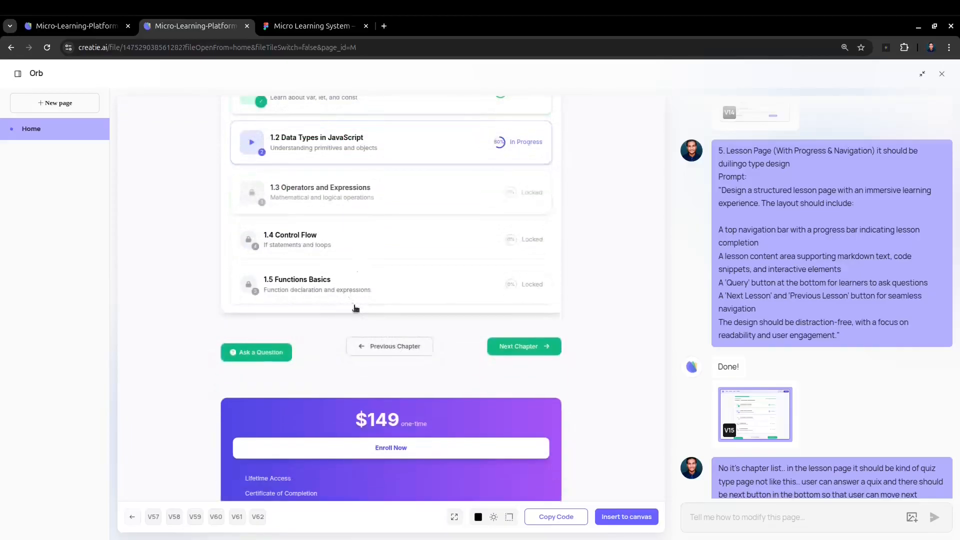
scroll(404, 33, up, 3)
scroll(350, 274, down, 3)
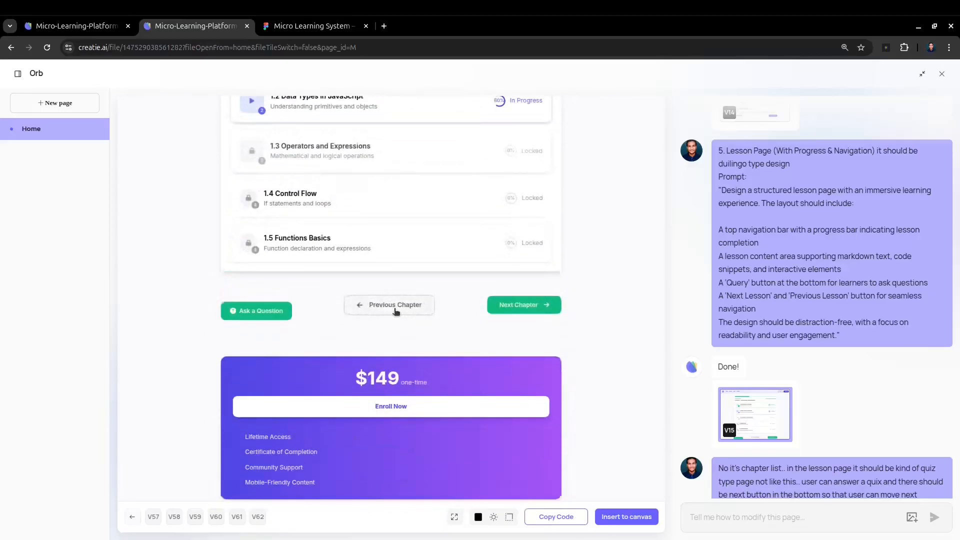
scroll(395, 307, up, 3)
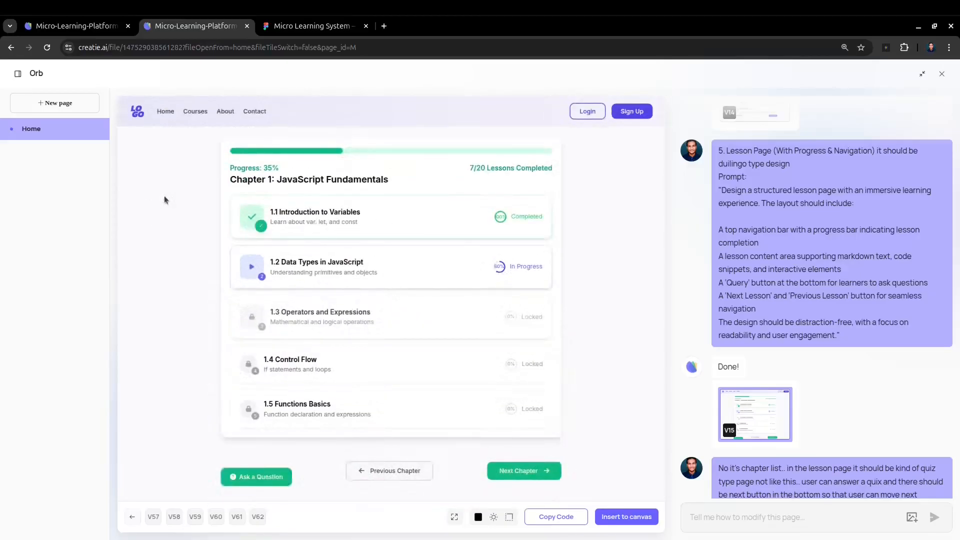
drag(205, 145, 420, 404)
click(577, 401)
- Read the follow-up prompts asking for a quiz-type lesson page with a next button, and open version V16
scroll(500, 360, down, 3)
scroll(223, 249, up, 3)
scroll(844, 217, down, 5)
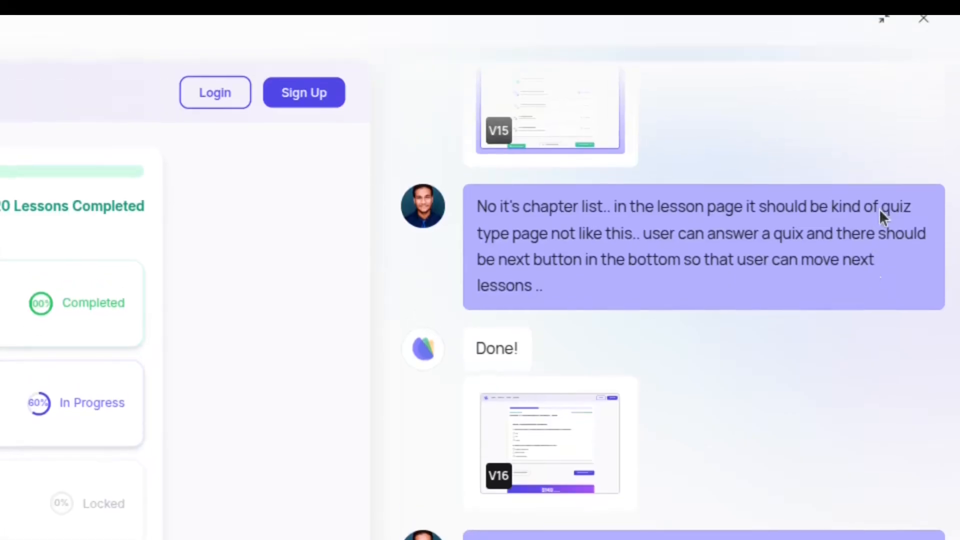
scroll(740, 280, down, 3)
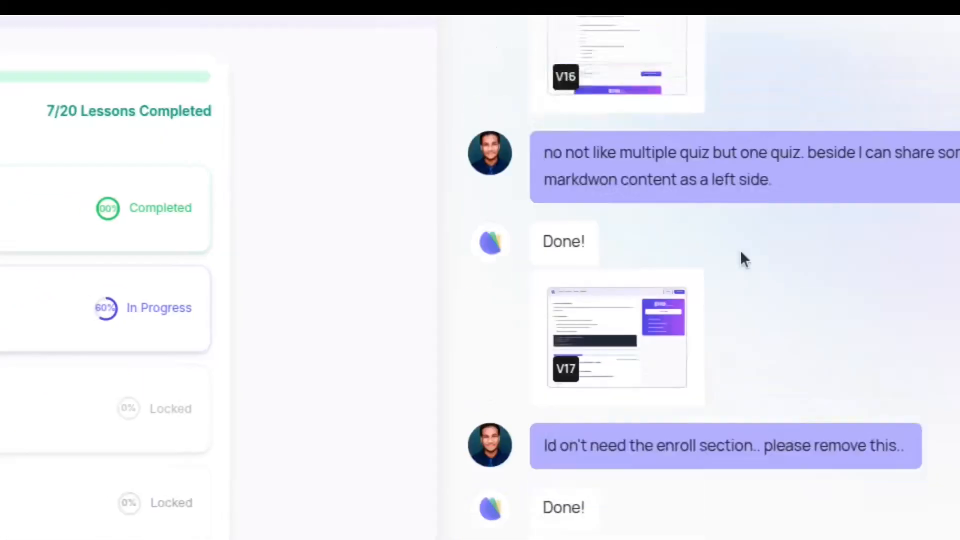
scroll(580, 317, up, 2)
click(703, 245)
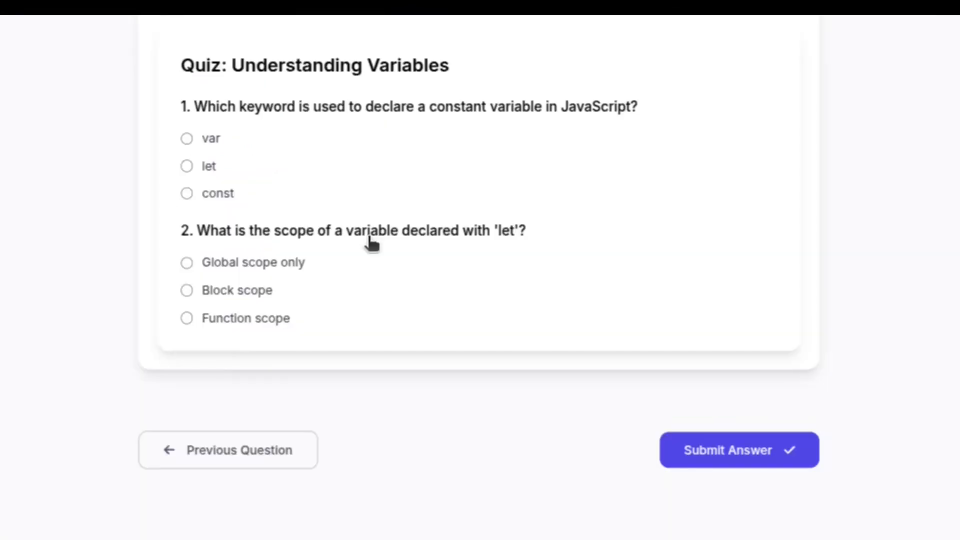
- Review V16's variables quiz, answer buttons, enroll section and footer, and check the follow-up versions in the chat
scroll(388, 185, up, 3)
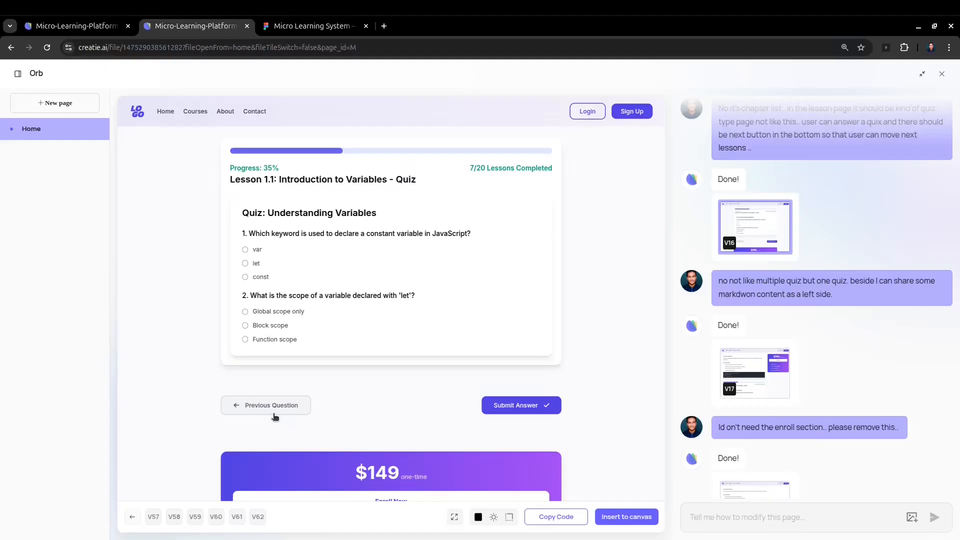
scroll(514, 217, down, 5)
scroll(424, 340, up, 1)
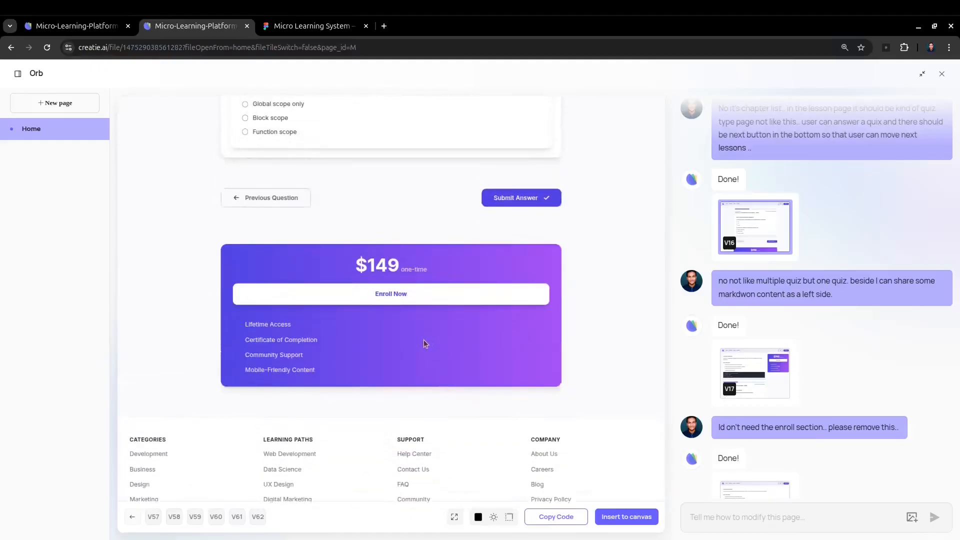
scroll(646, 351, down, 2)
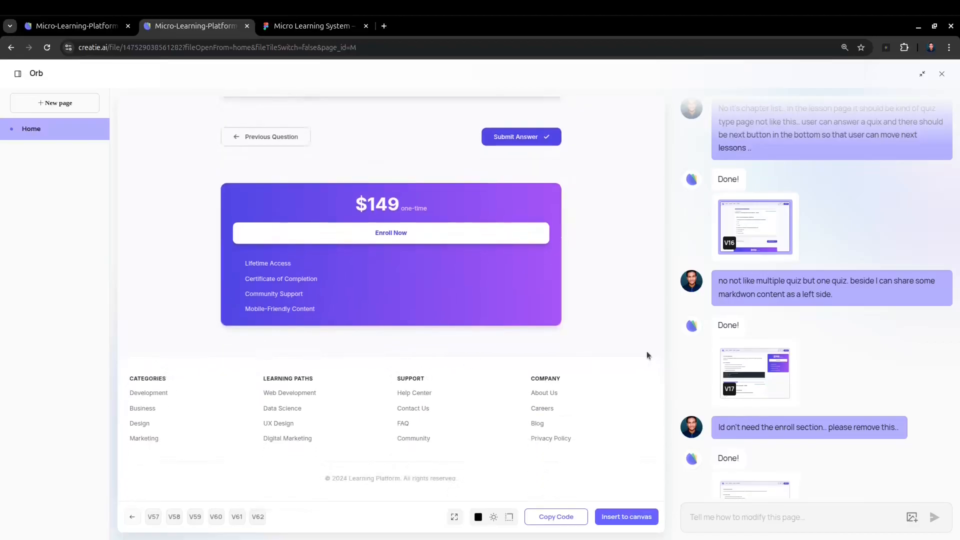
scroll(784, 188, down, 3)
scroll(800, 187, up, 1)
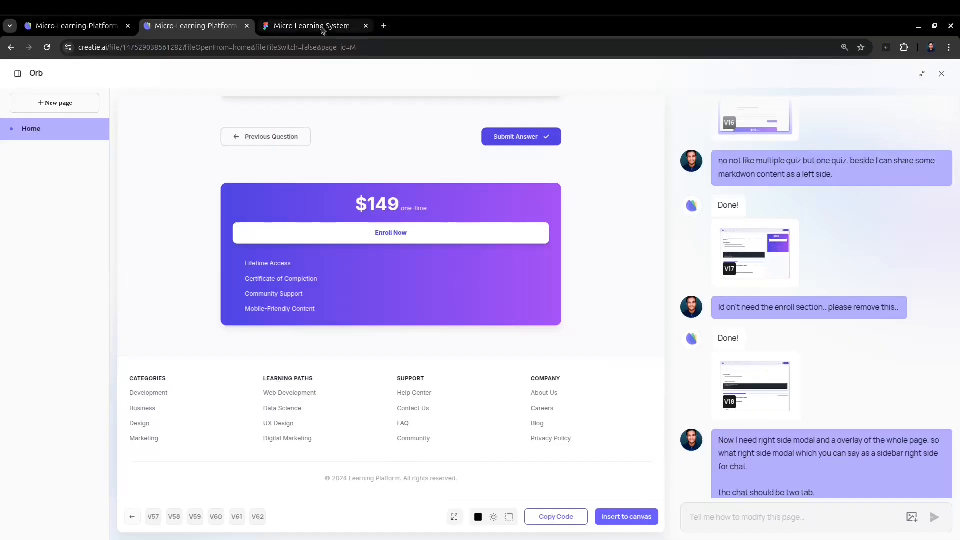
- Switch to Figma and compare the markdown Lesson, image-and-options Lesson and Troubleshoot wireframes
click(322, 29)
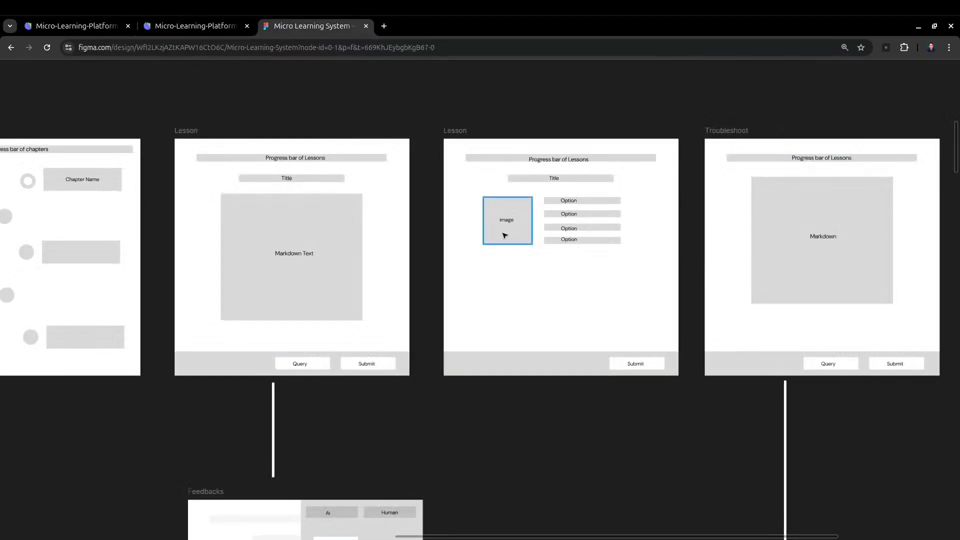
scroll(506, 236, left, 5)
scroll(360, 199, down, 5)
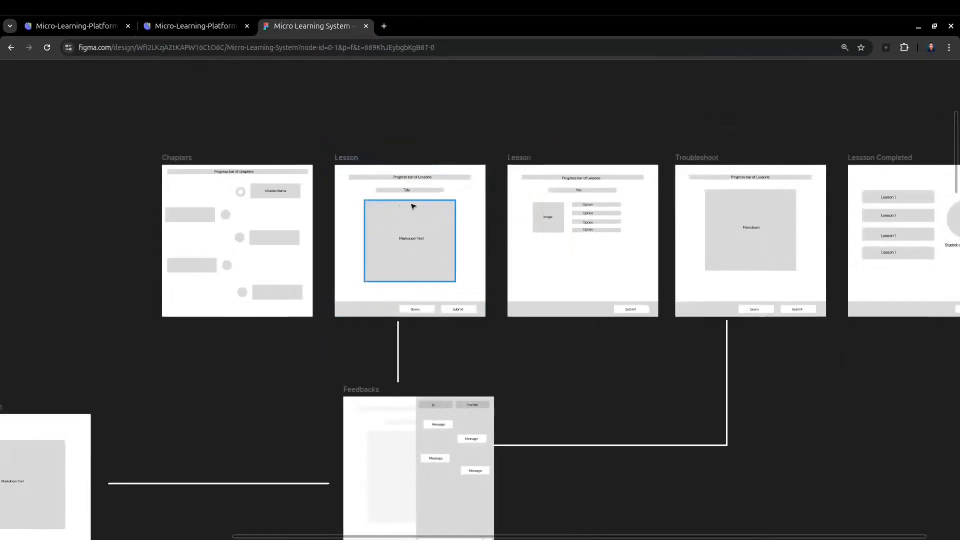
scroll(413, 205, up, 5)
scroll(421, 205, right, 3)
scroll(571, 242, right, 8)
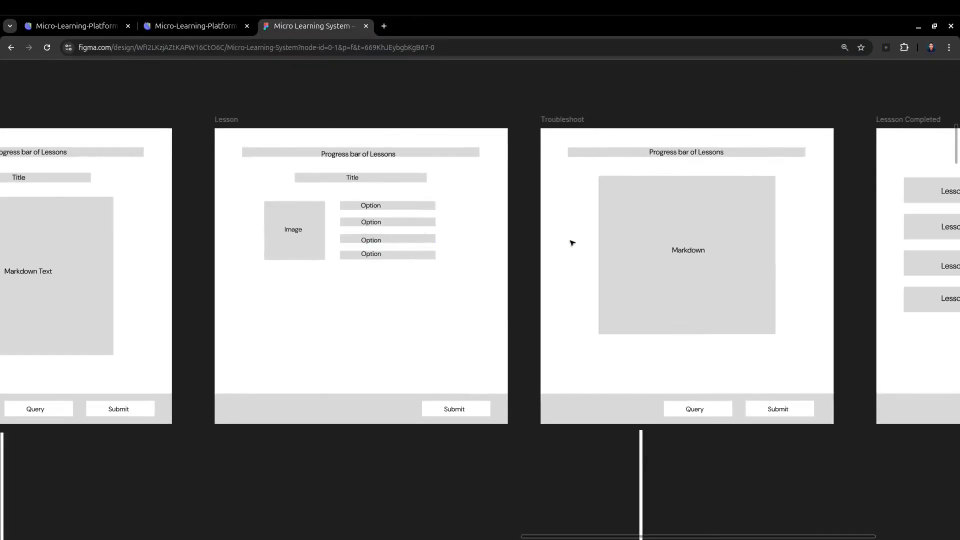
scroll(287, 235, down, 3)
scroll(225, 240, left, 4)
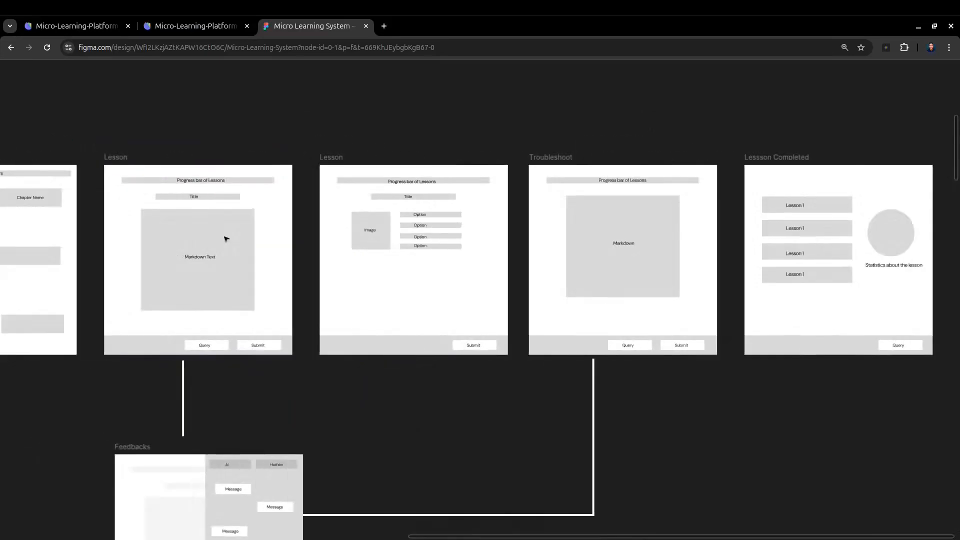
- Return to Creatie, open version V17 and review its lesson content, single-question quiz and enroll section
click(195, 27)
scroll(331, 251, up, 5)
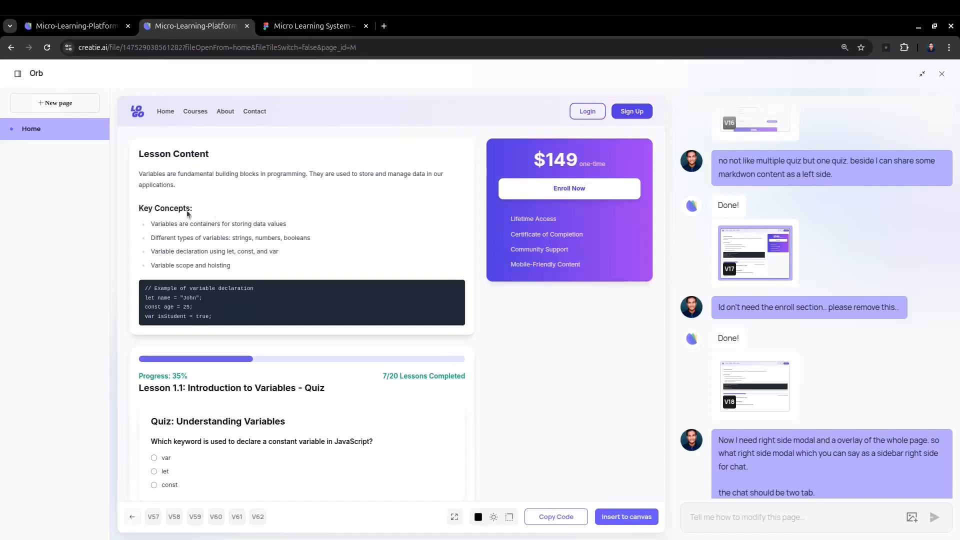
scroll(189, 219, down, 4)
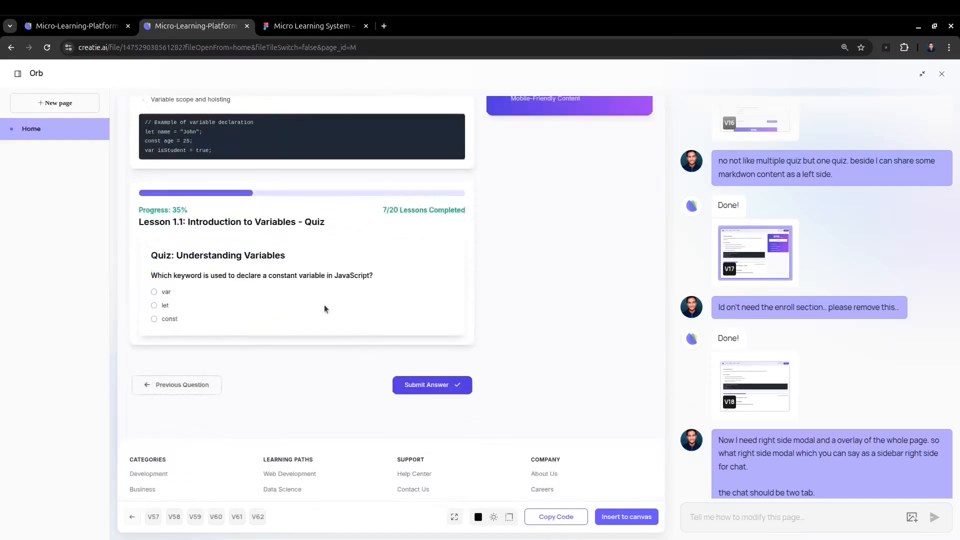
scroll(440, 223, up, 3)
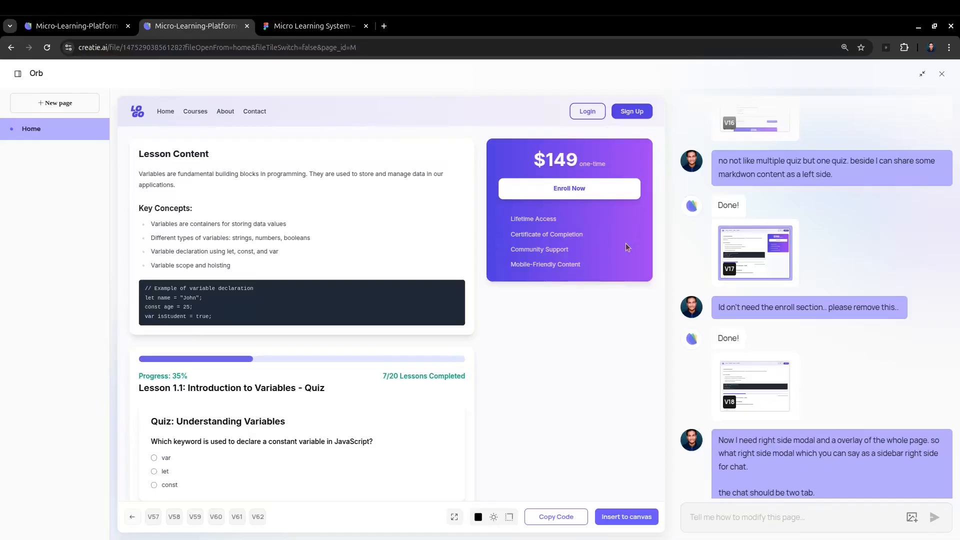
- Open version V18 and review its full-width lesson content, quiz section and the chat sidebar prompt that follows
scroll(840, 330, down, 3)
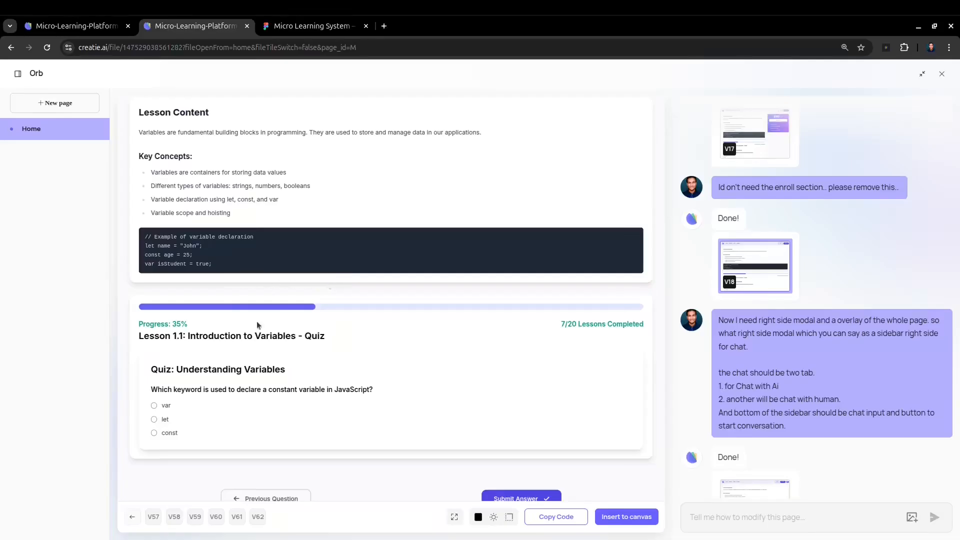
scroll(244, 300, up, 1)
drag(244, 300, 200, 194)
click(353, 277)
scroll(349, 279, down, 2)
drag(161, 282, 296, 390)
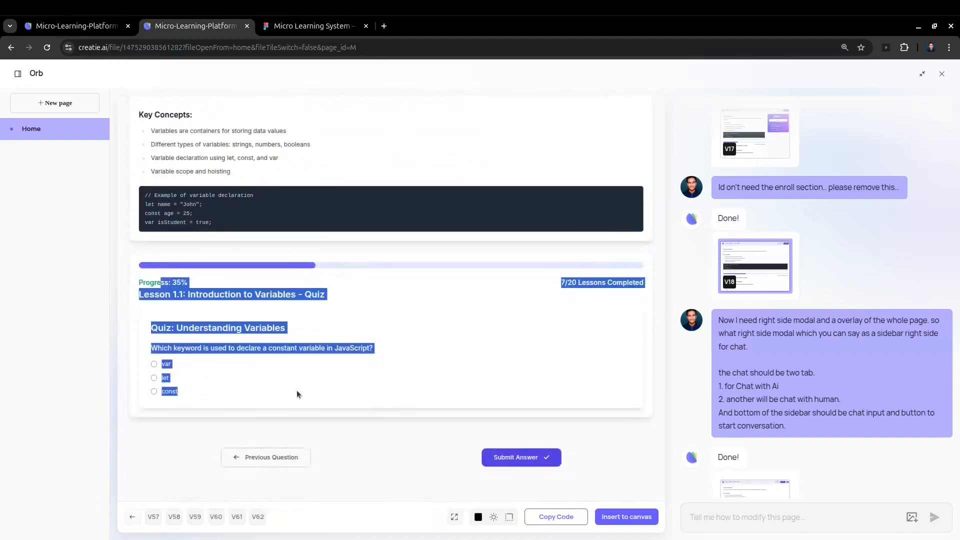
click(367, 377)
scroll(373, 385, down, 3)
scroll(355, 372, up, 5)
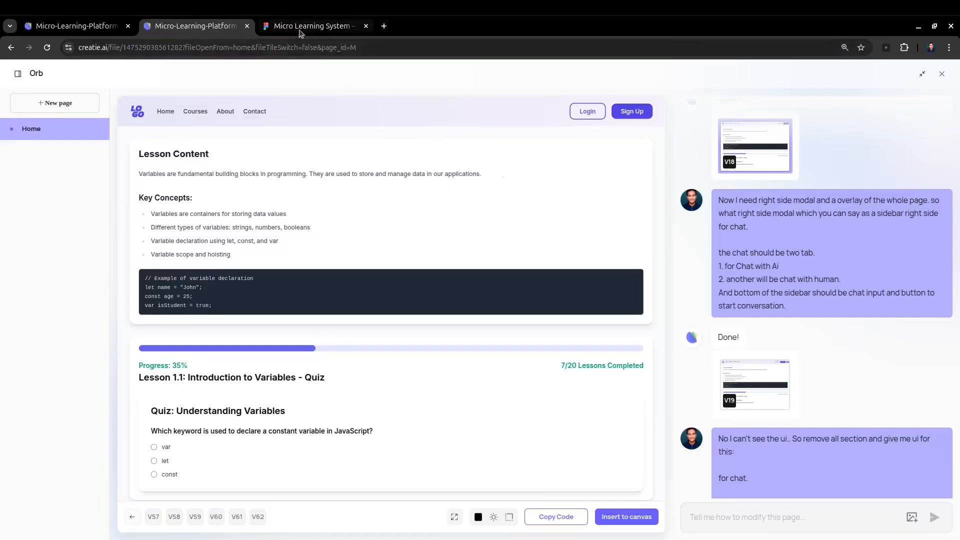
- Switch to Figma and review the Lesson wireframe's link to the Feedbacks frame within the lesson flow
click(304, 26)
scroll(186, 358, down, 5)
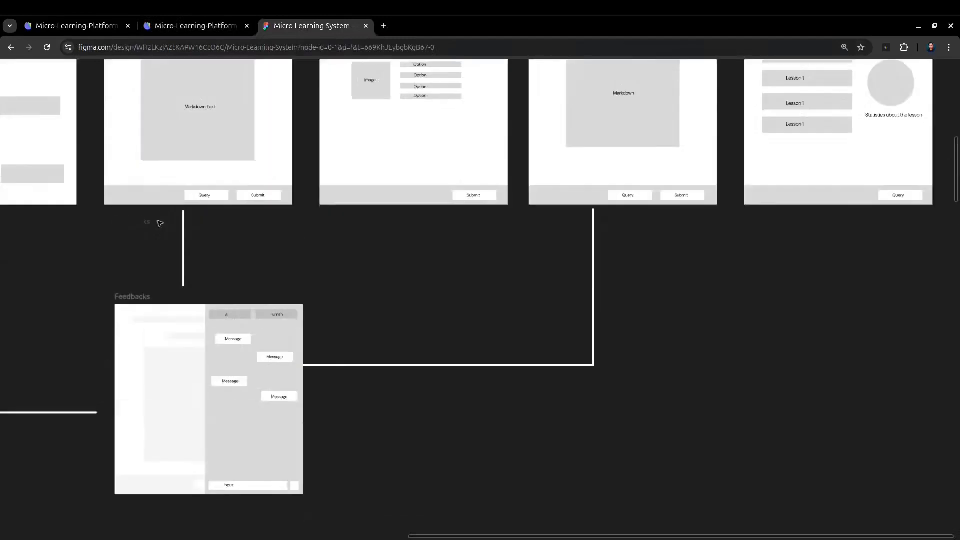
scroll(189, 378, up, 3)
scroll(189, 378, down, 1)
scroll(189, 375, up, 2)
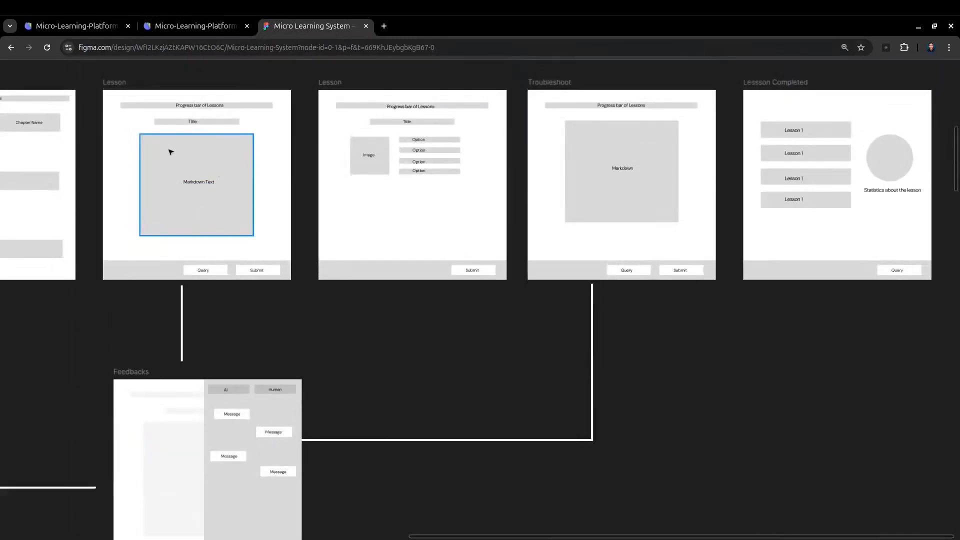
scroll(171, 153, down, 1)
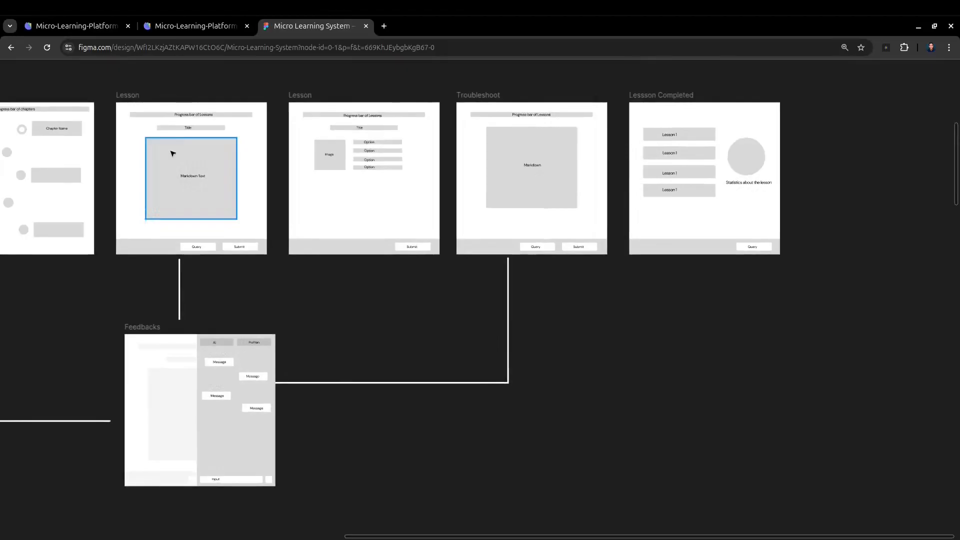
- Focus on the Feedbacks wireframe and select the whole frame with its AI and Human chat panel
scroll(172, 153, up, 1)
scroll(186, 154, down, 3)
scroll(146, 314, up, 1)
scroll(146, 314, up, 1)
scroll(170, 303, down, 1)
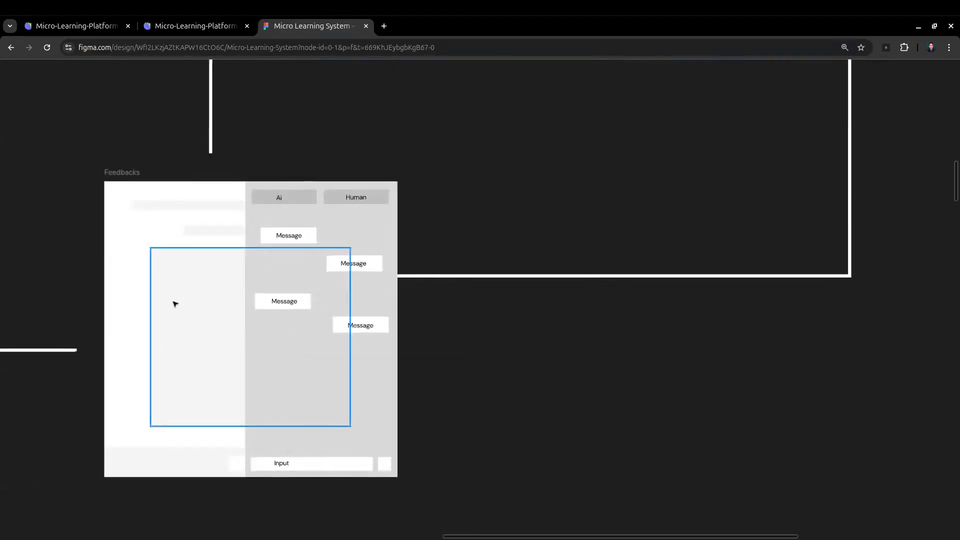
drag(78, 153, 433, 478)
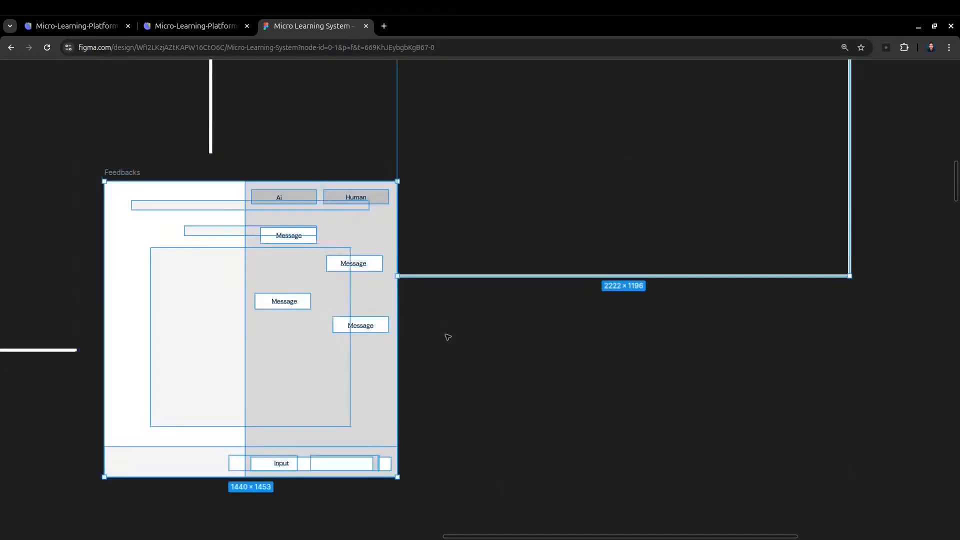
- Return to Creatie, open version V19 and review its lesson page, quiz section and header chat button
click(72, 142)
key(ctrl+shift+Tab)
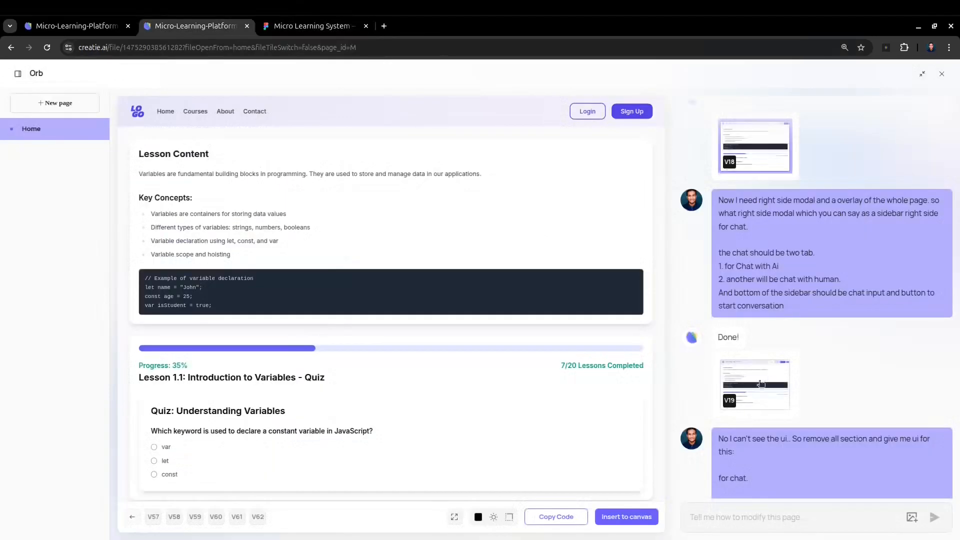
scroll(289, 257, down, 3)
scroll(339, 325, down, 2)
scroll(328, 200, up, 5)
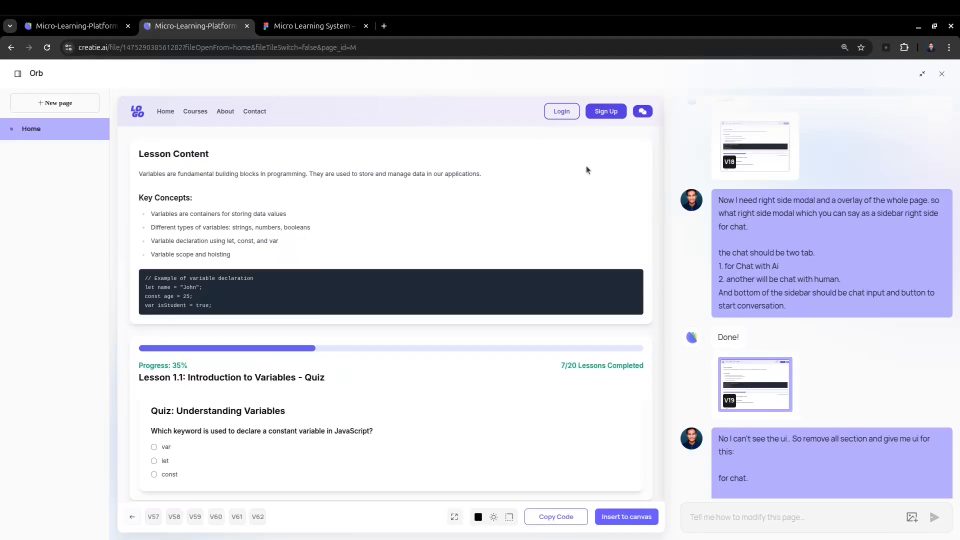
scroll(586, 170, down, 3)
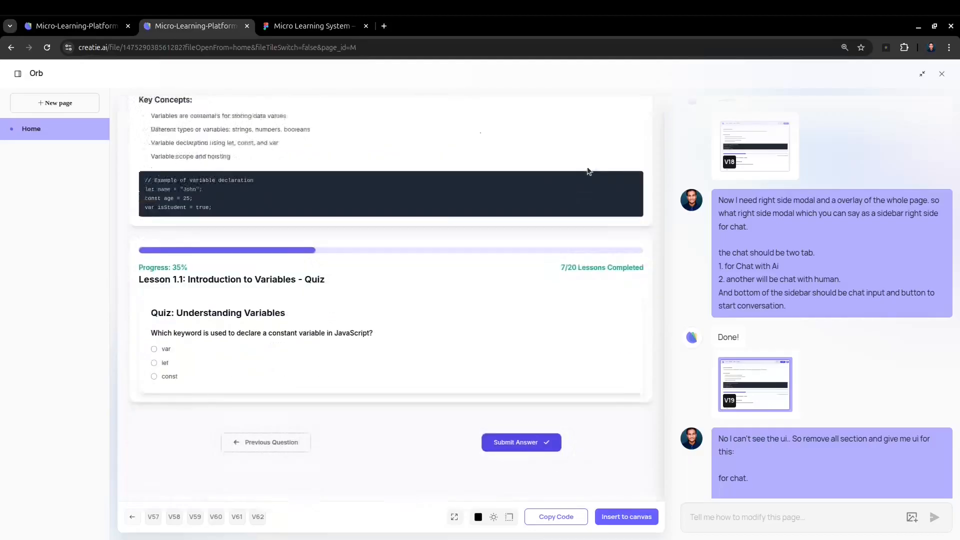
scroll(475, 197, up, 3)
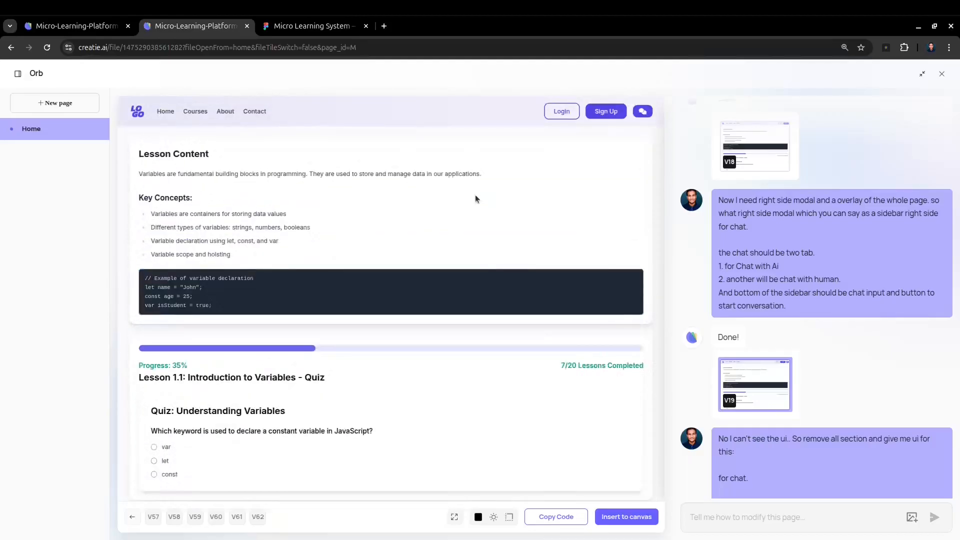
scroll(488, 210, down, 3)
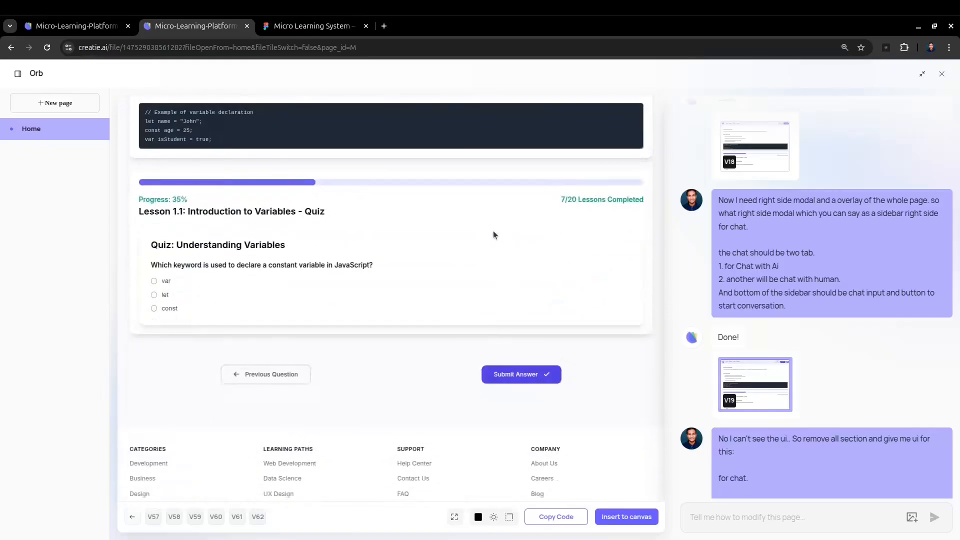
scroll(495, 310, up, 3)
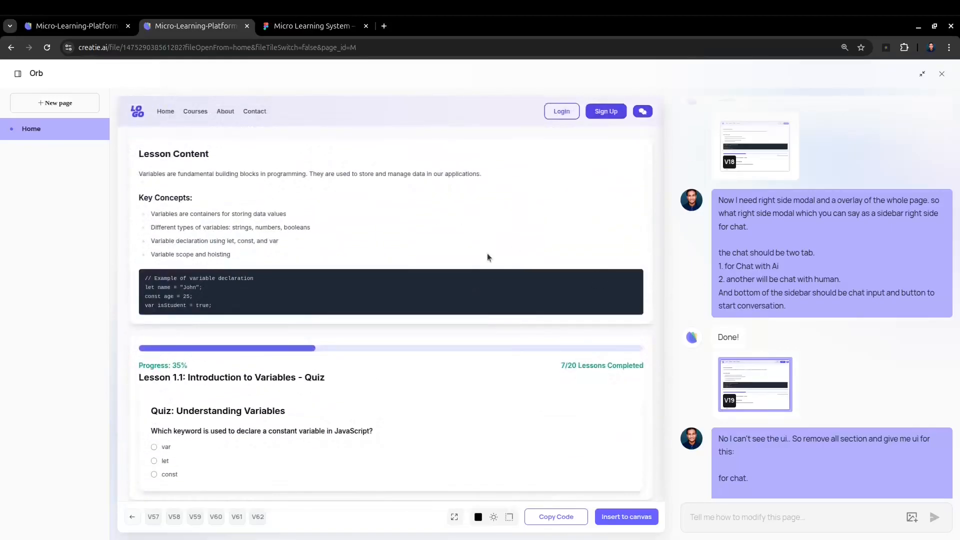
scroll(565, 254, down, 5)
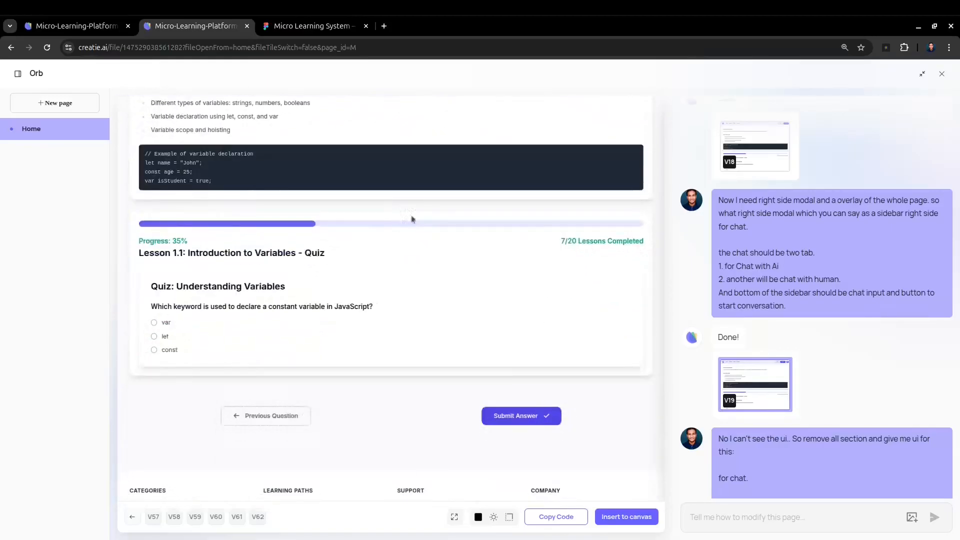
scroll(517, 148, up, 5)
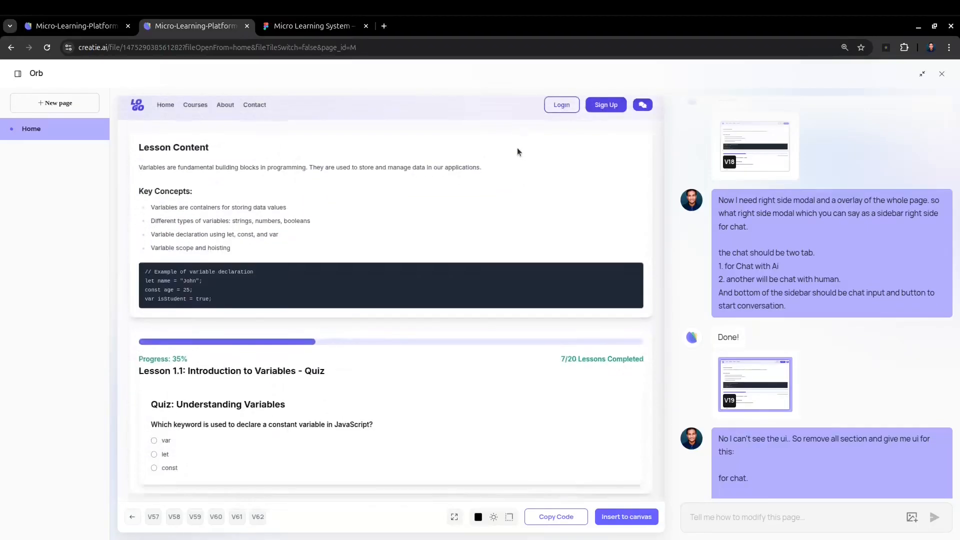
- Open version V20, review its page and read the following prompt asking for a chat-only UI with two tabs
scroll(720, 315, down, 2)
scroll(751, 323, down, 3)
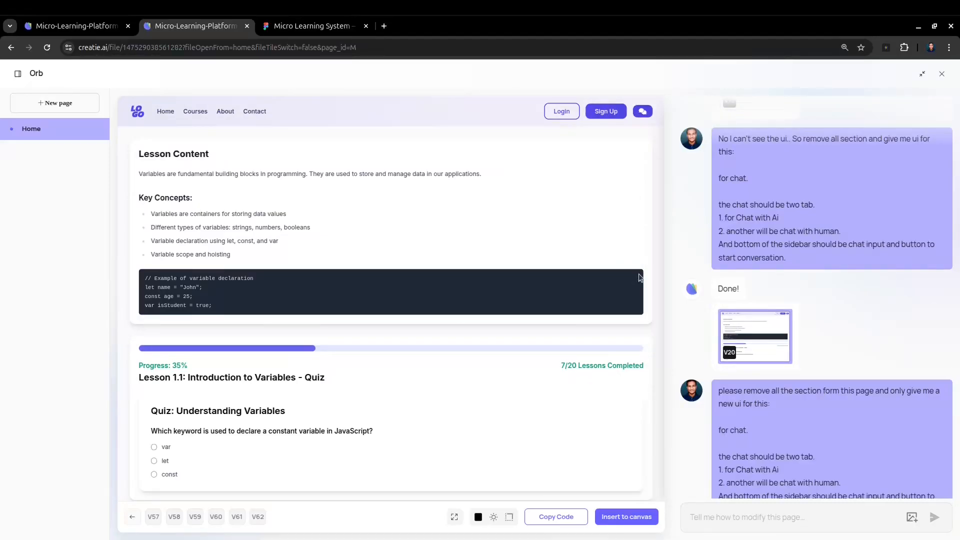
scroll(453, 317, down, 5)
scroll(569, 239, up, 5)
scroll(878, 241, down, 3)
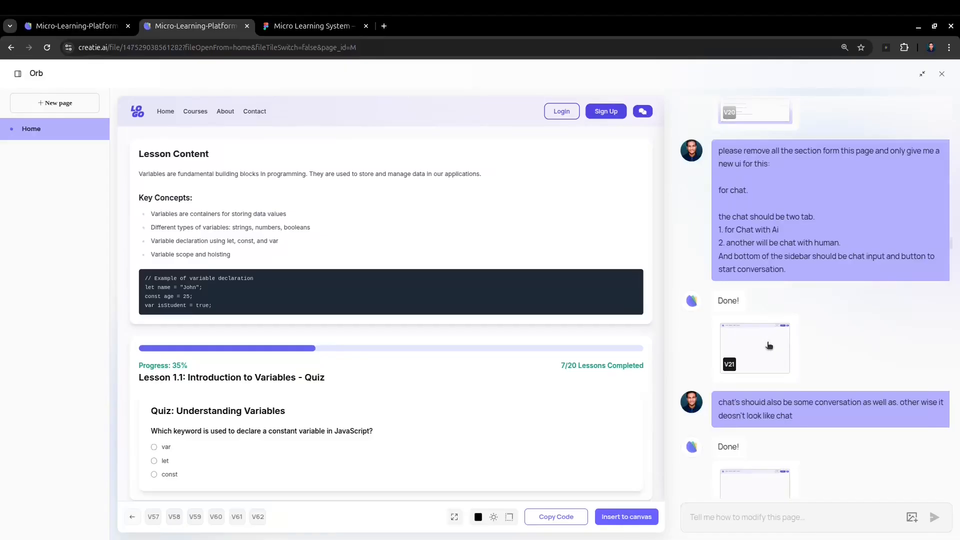
- Open version V21 and read the follow-up prompt asking for some conversation in the chat
click(629, 525)
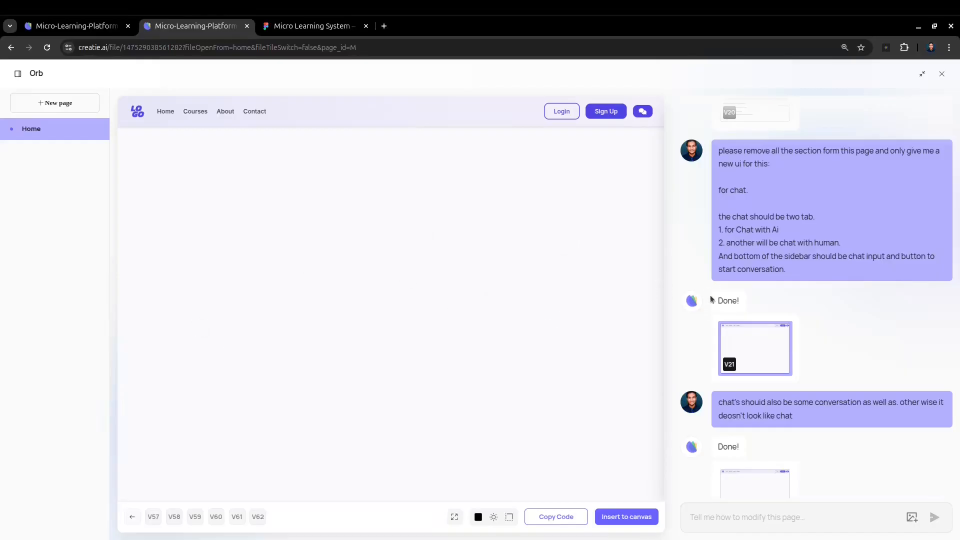
scroll(747, 295, down, 2)
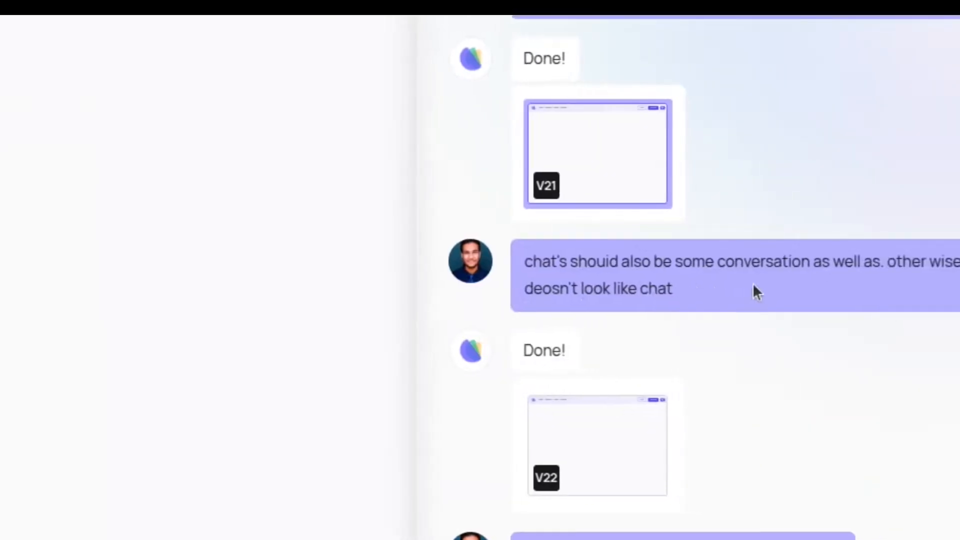
scroll(817, 290, down, 1)
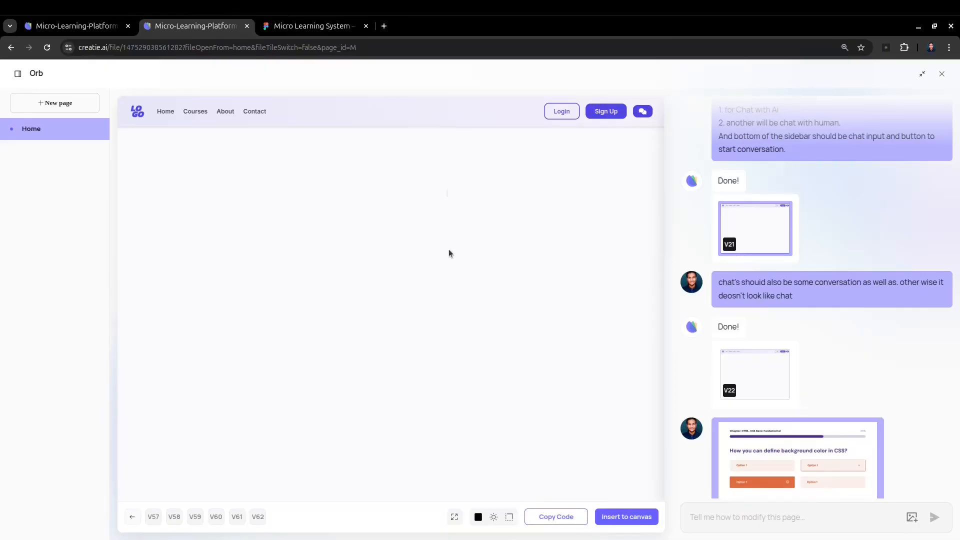
- Copy version V21's code and paste it into index.html in Visual Studio Code
click(549, 515)
click(409, 521)
key(ctrl+v)
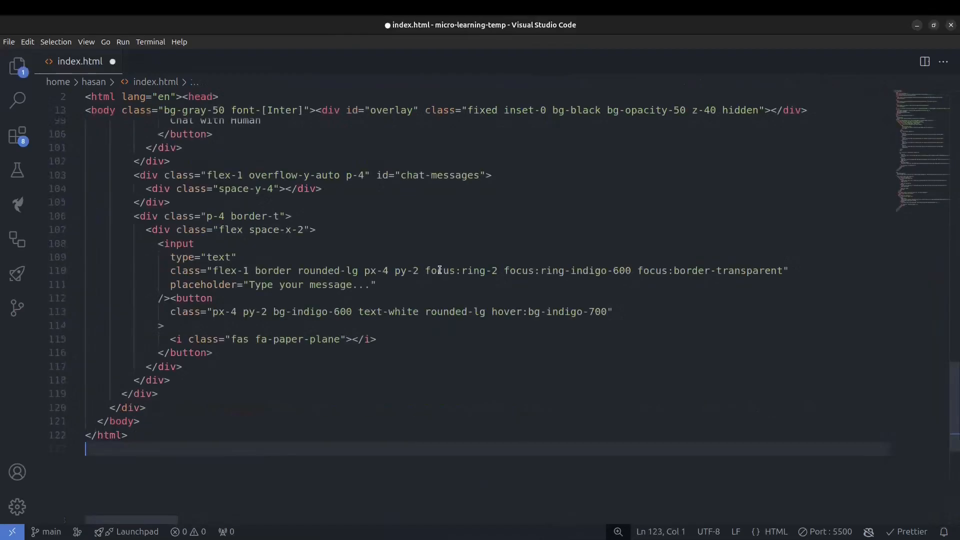
- Find the chat-sidebar div in index.html and examine its extent, tab buttons and class list
scroll(171, 277, up, 5)
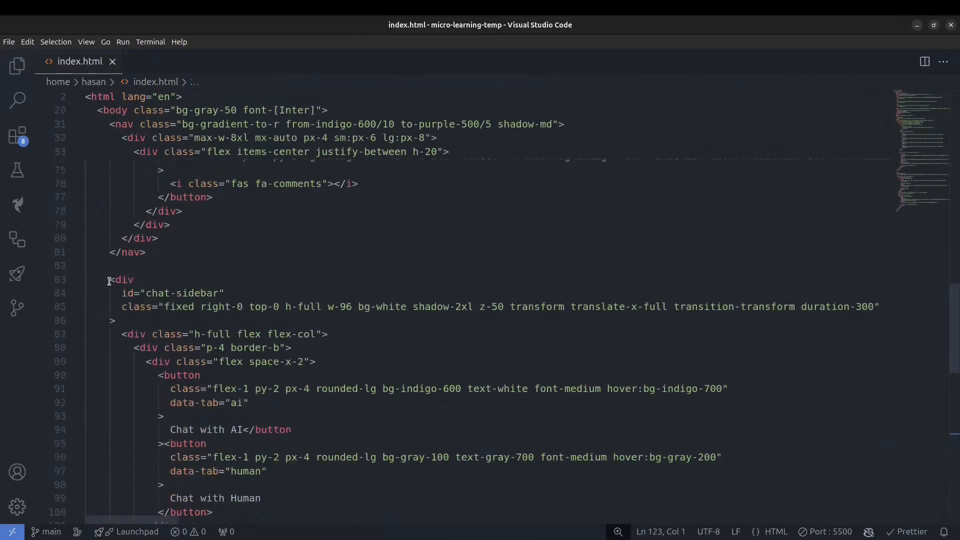
click(108, 281)
click(75, 280)
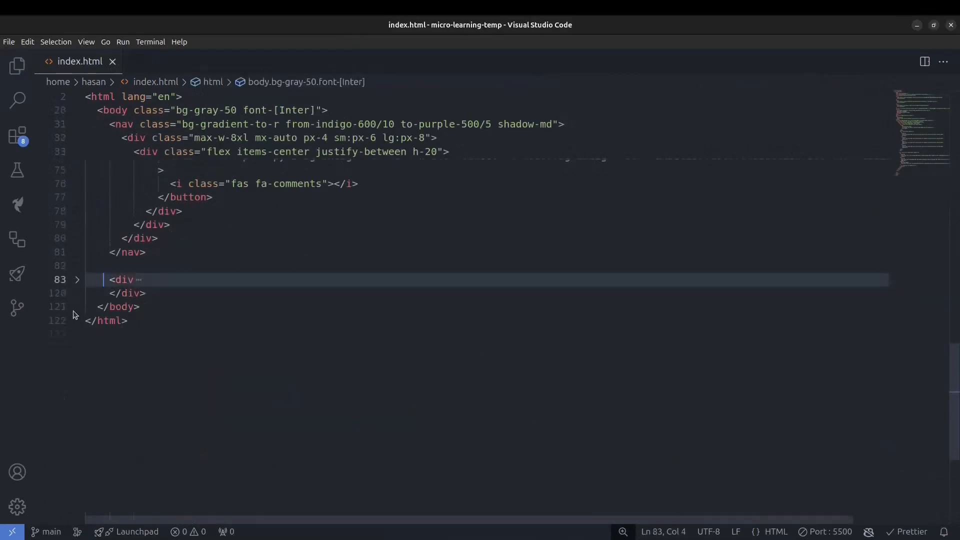
click(75, 280)
drag(122, 293, 176, 361)
click(450, 348)
scroll(546, 303, right, 1)
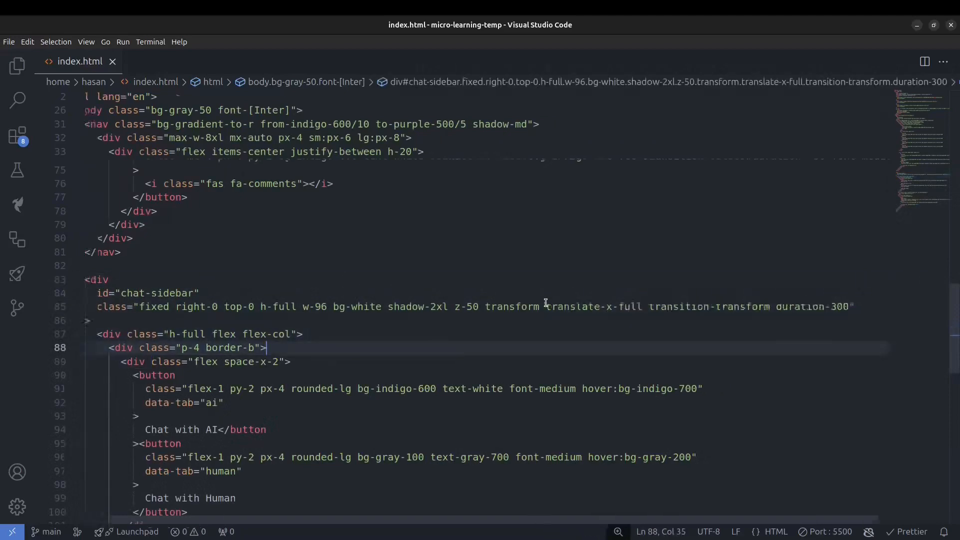
scroll(546, 303, right, 1)
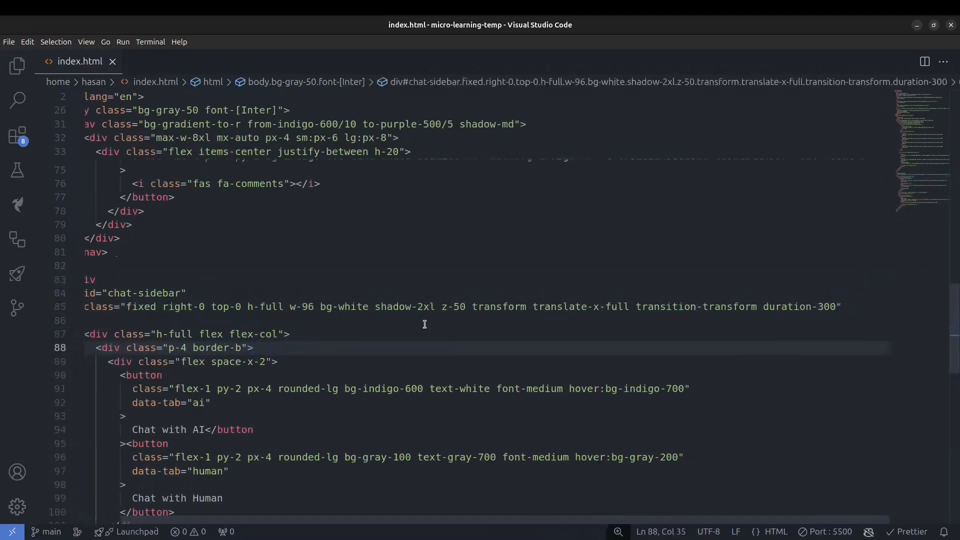
- Remove the classes "transform translate-x-full transition-transform duration-300" from the chat-sidebar div and save index.html
drag(478, 306, 745, 305)
click(472, 306)
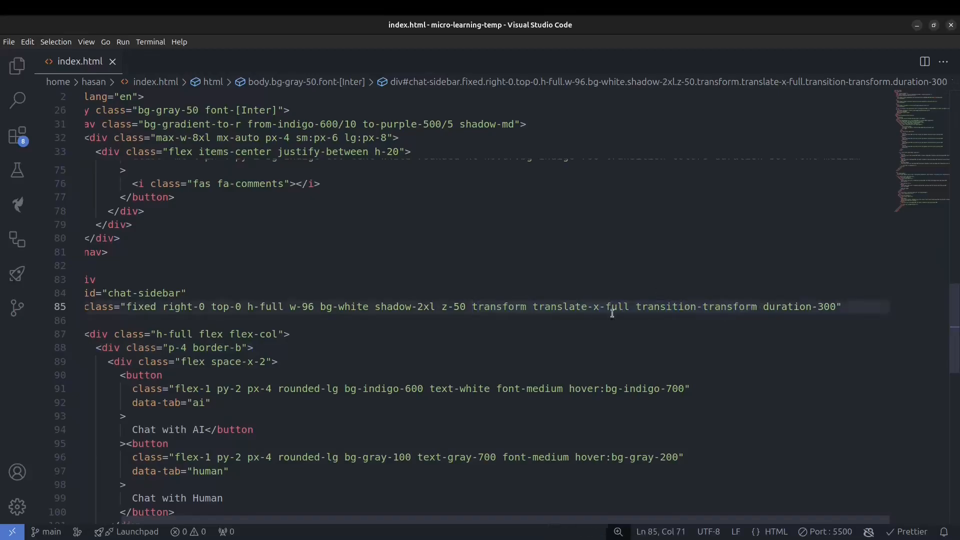
shift+click(838, 307)
key(BackSpace)
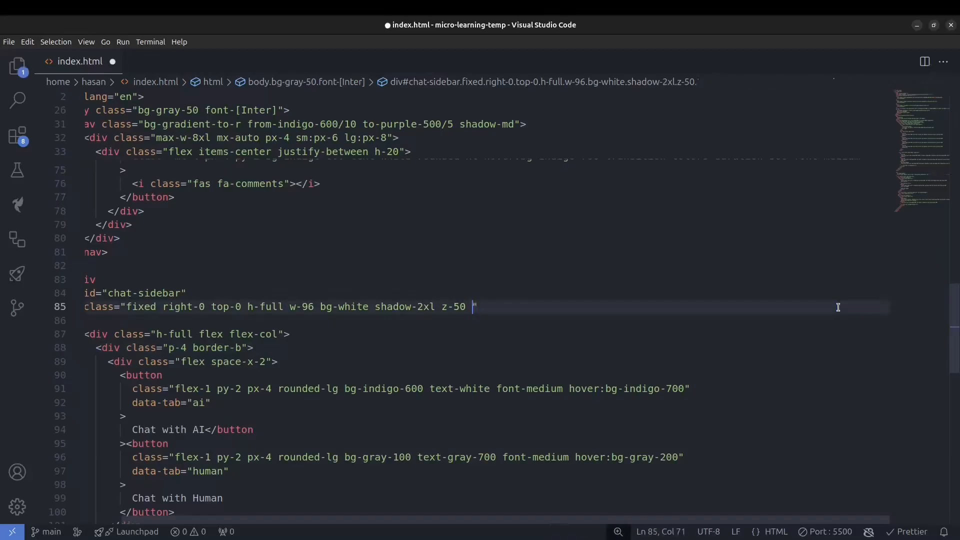
key(ctrl+s)
- Preview index.html in the browser and try the chat sidebar's message field and send button
key(alt+Tab)
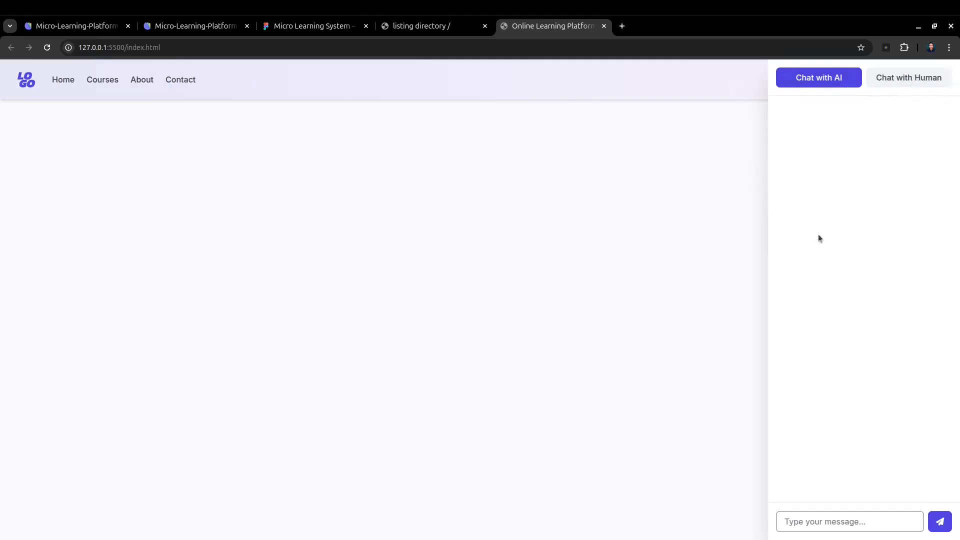
click(821, 520)
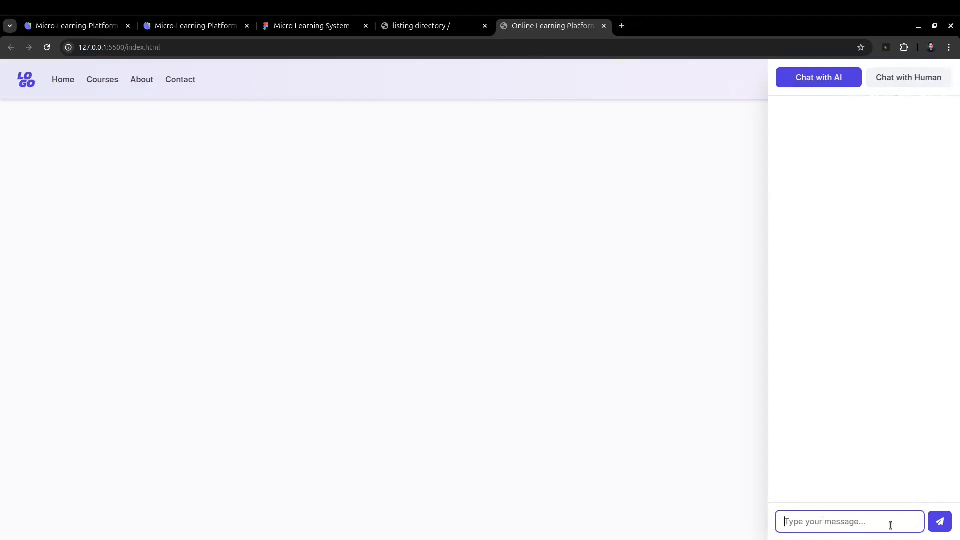
click(939, 523)
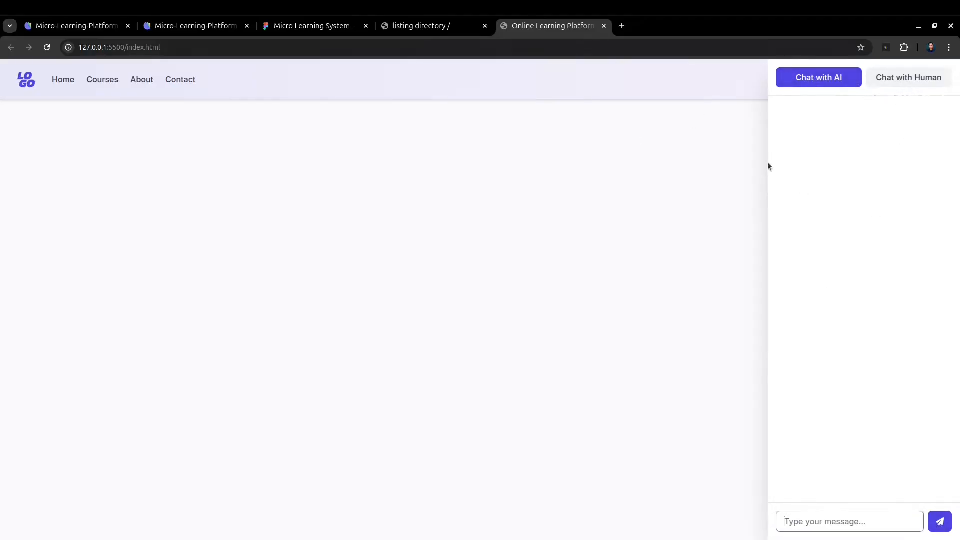
- Return to Visual Studio Code and review the markup of the chat-sidebar div in index.html
key(alt+Tab)
scroll(563, 394, down, 8)
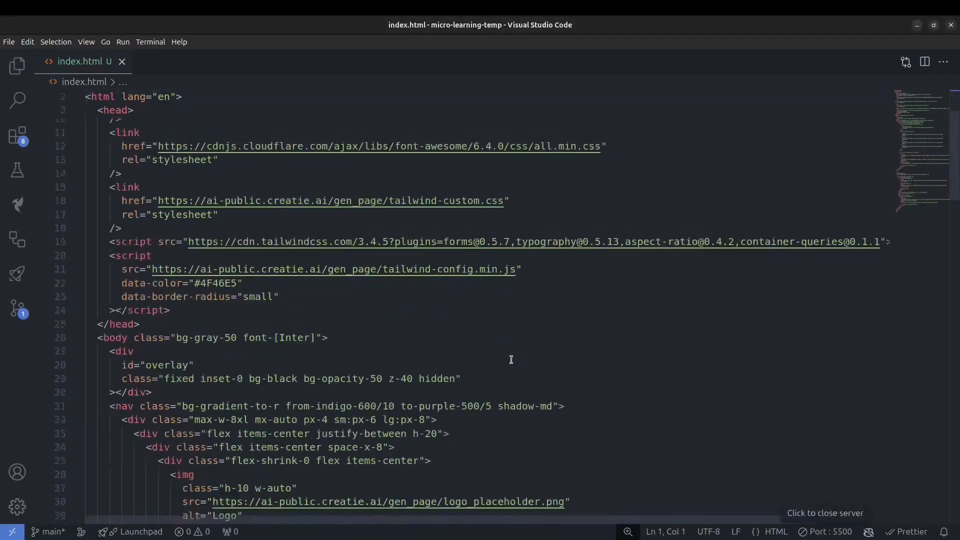
scroll(805, 205, down, 15)
scroll(805, 205, up, 7)
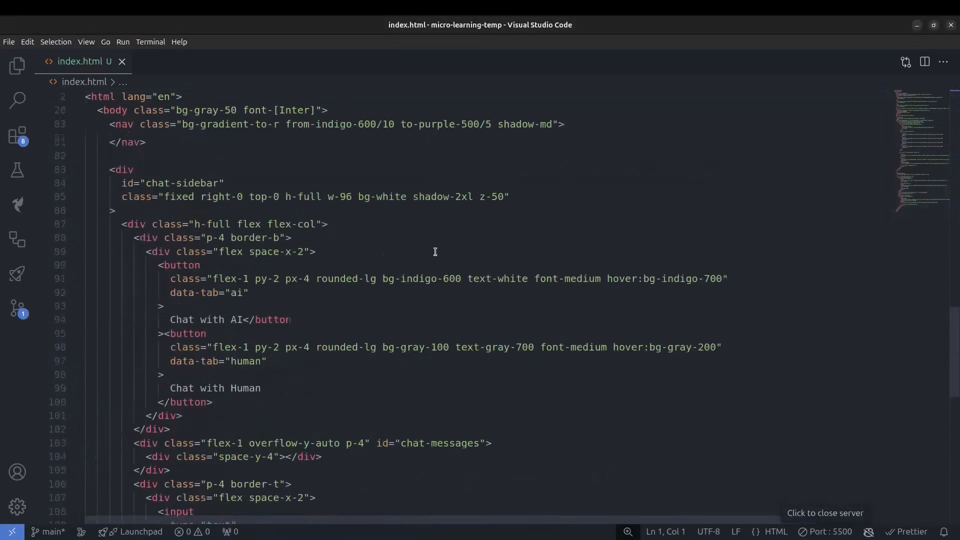
click(437, 251)
- Switch back to Creatie, reread the prompt asking for chat conversation and open version V22
key(alt+Tab)
click(297, 25)
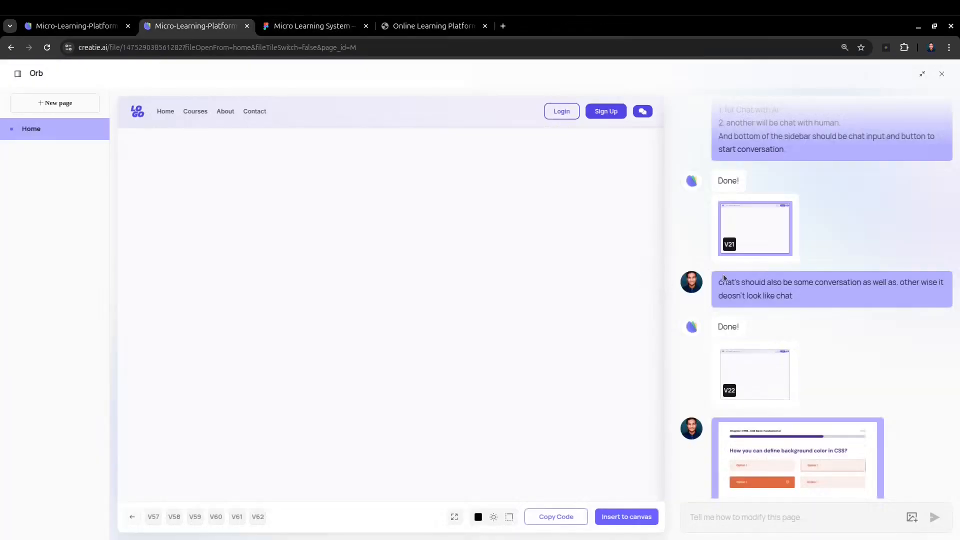
scroll(725, 275, down, 1)
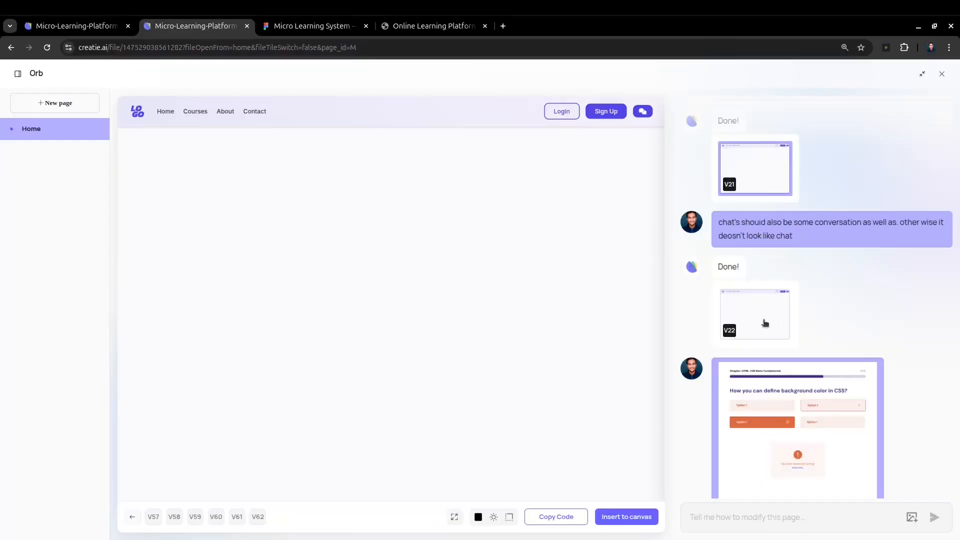
click(765, 322)
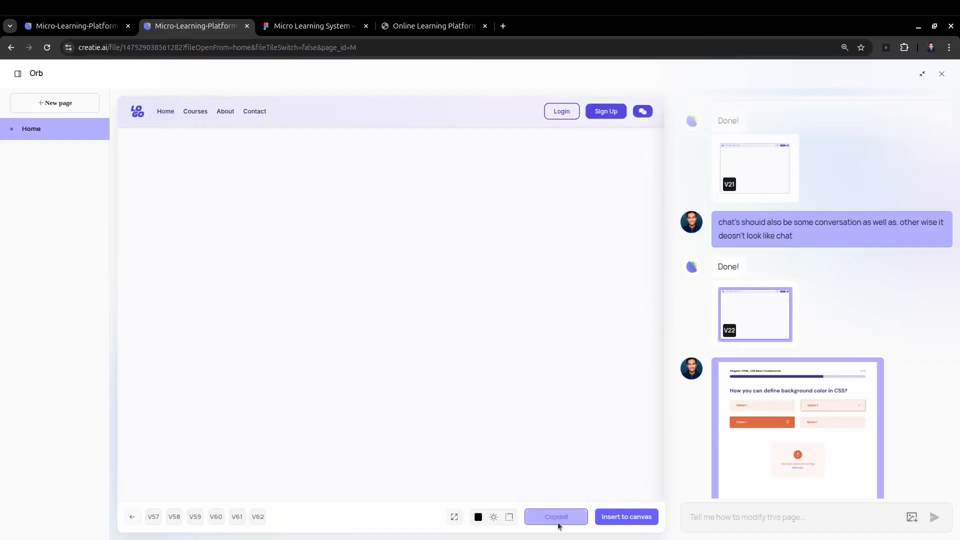
- Replace the whole content of index.html with version V22's copied code and save the file
key(alt+Tab)
key(ctrl+a)
key(ctrl+v)
key(ctrl+s)
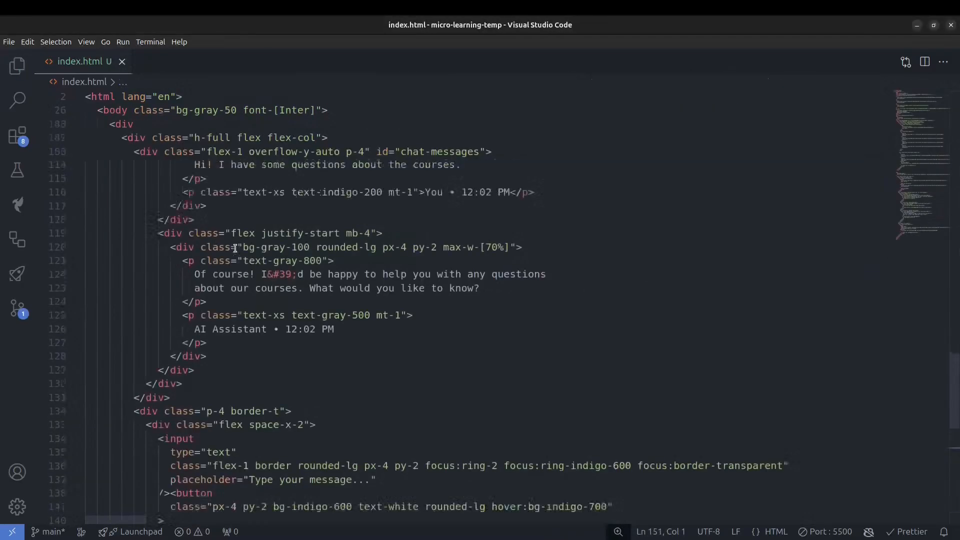
- Strip the transform, translate, transition and duration classes from the new chat-sidebar div and preview the page in the browser
scroll(235, 248, up, 10)
drag(510, 345, 870, 346)
key(BackSpace)
key(BackSpace)
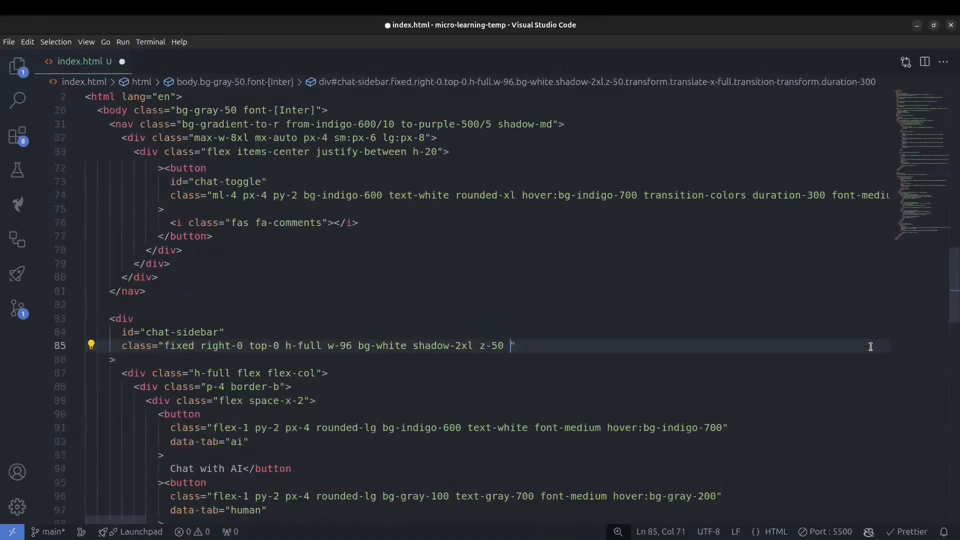
key(alt+Tab)
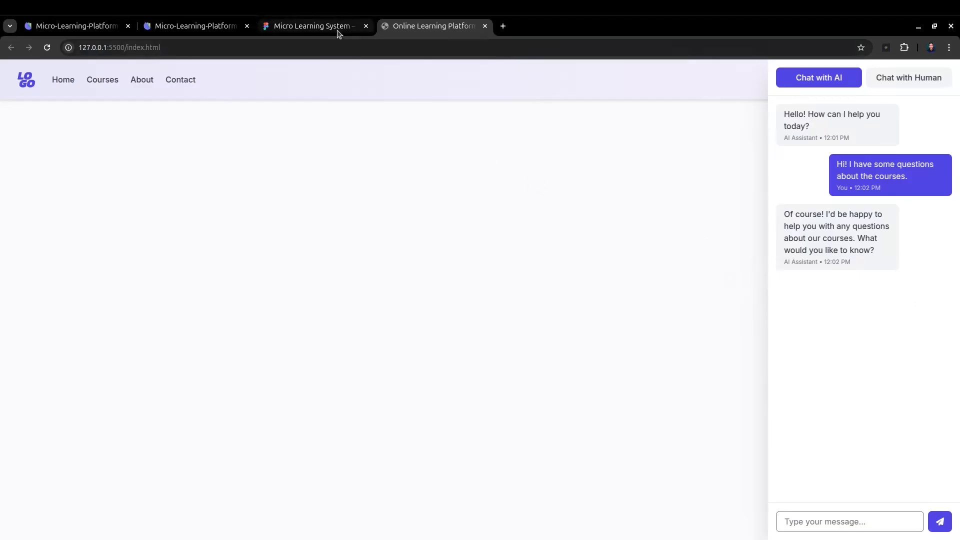
- Return to Creatie and look at the next prompt with its attached quiz question picture
click(195, 25)
scroll(809, 233, down, 1)
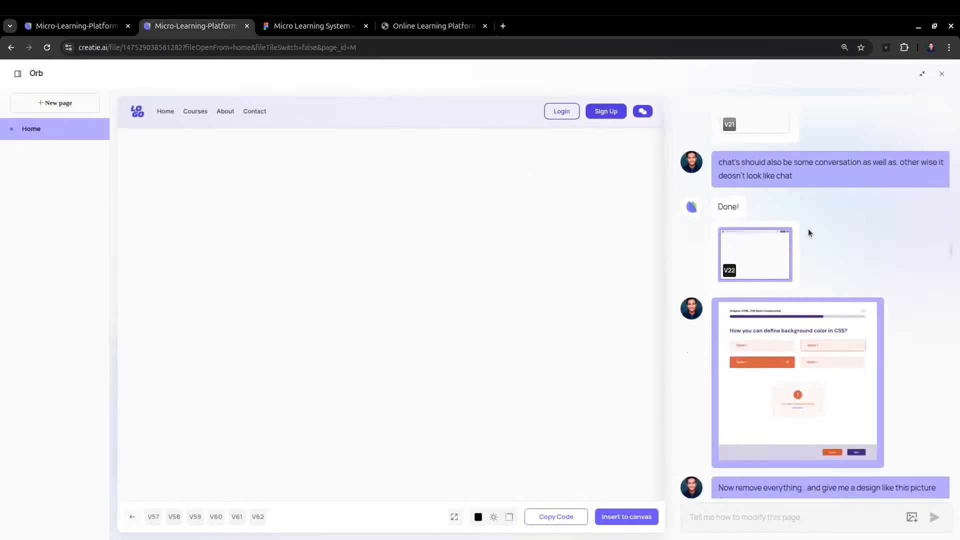
scroll(809, 233, down, 1)
- Compare the previewed chat sidebar with the AI and Human chat panel of Figma's Feedbacks wireframe
click(410, 27)
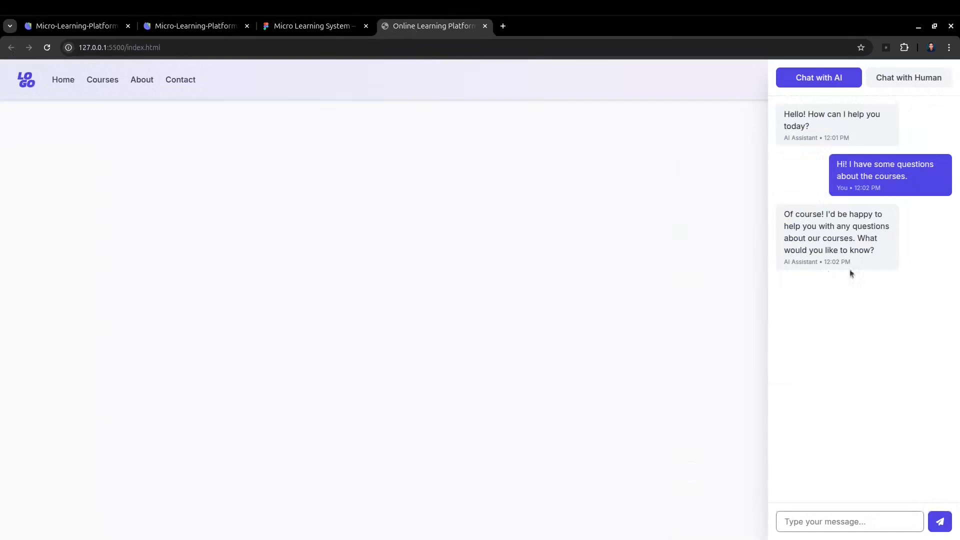
click(293, 27)
scroll(260, 261, down, 3)
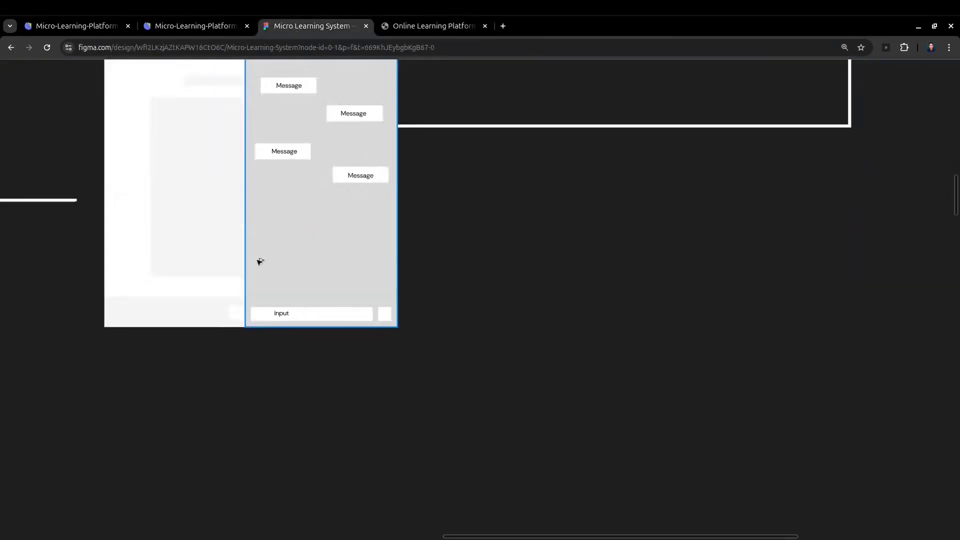
scroll(260, 261, up, 3)
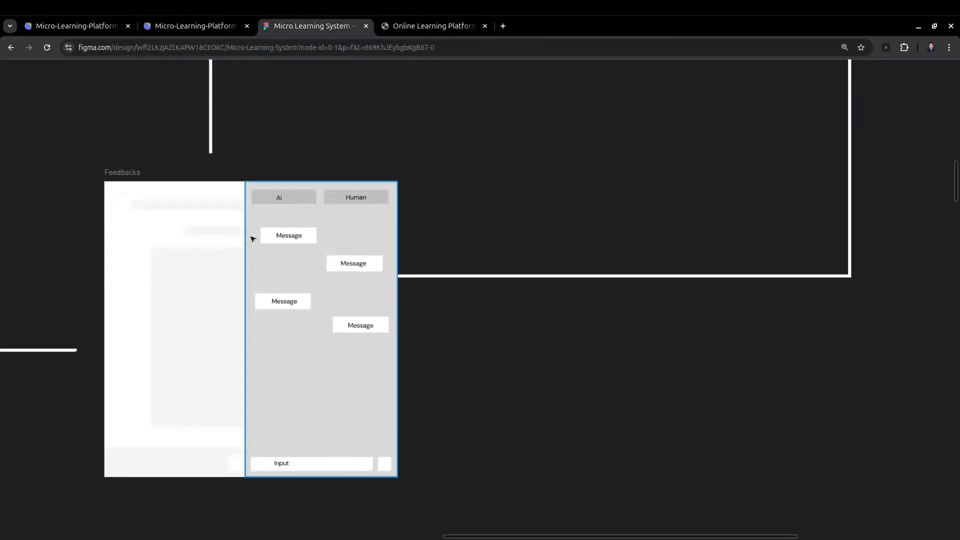
- Check the previewed chat sidebar against the Figma wireframes once more and return to the quiz picture prompt in Creatie
click(418, 25)
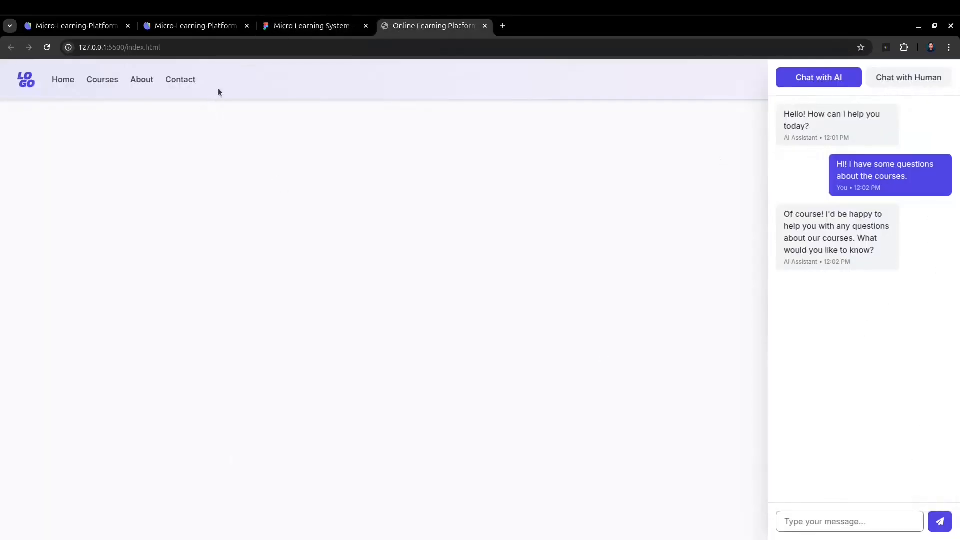
click(317, 27)
scroll(293, 336, down, 2)
click(411, 27)
click(194, 25)
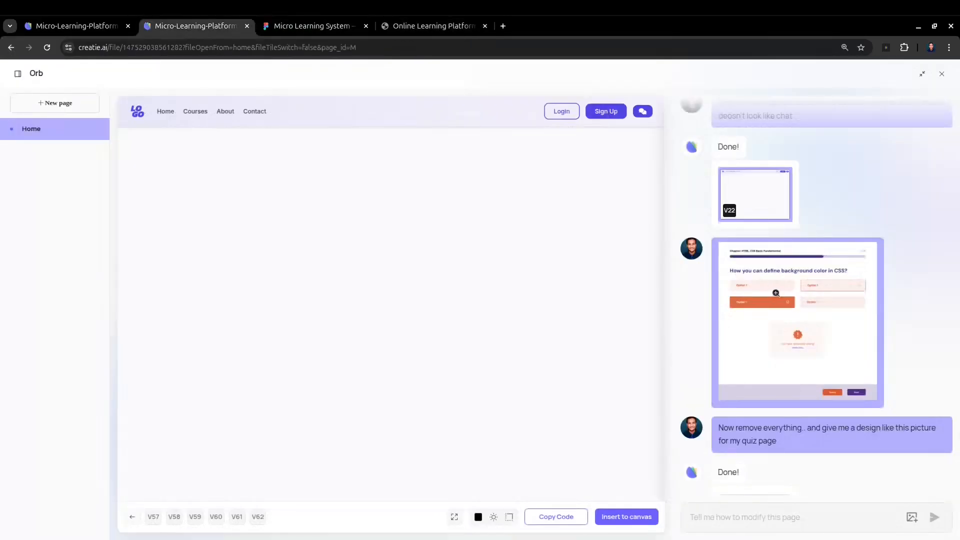
scroll(776, 293, down, 3)
- Switch to Figma and examine the two Lesson wireframes, one with markdown text and one with answer options
click(295, 30)
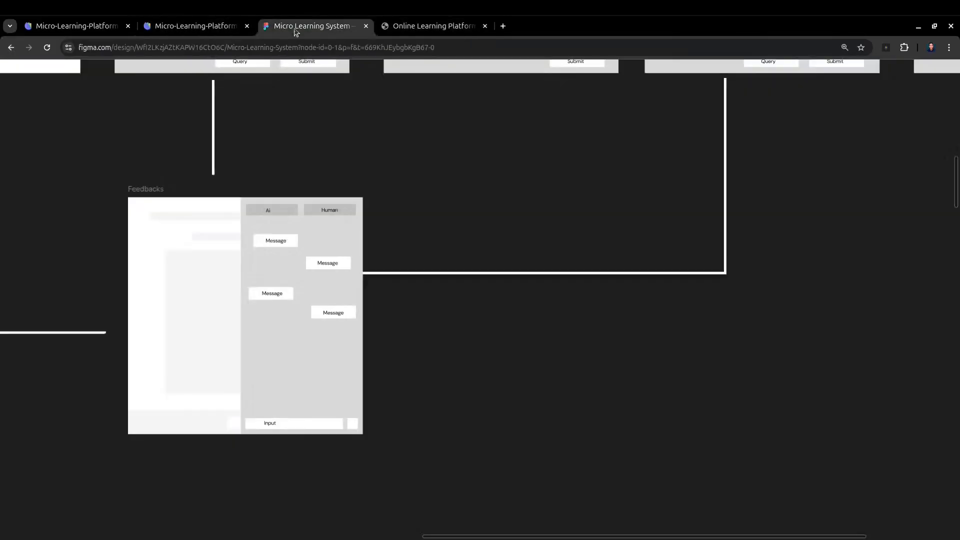
scroll(412, 231, down, 4)
scroll(415, 241, up, 6)
scroll(239, 226, up, 2)
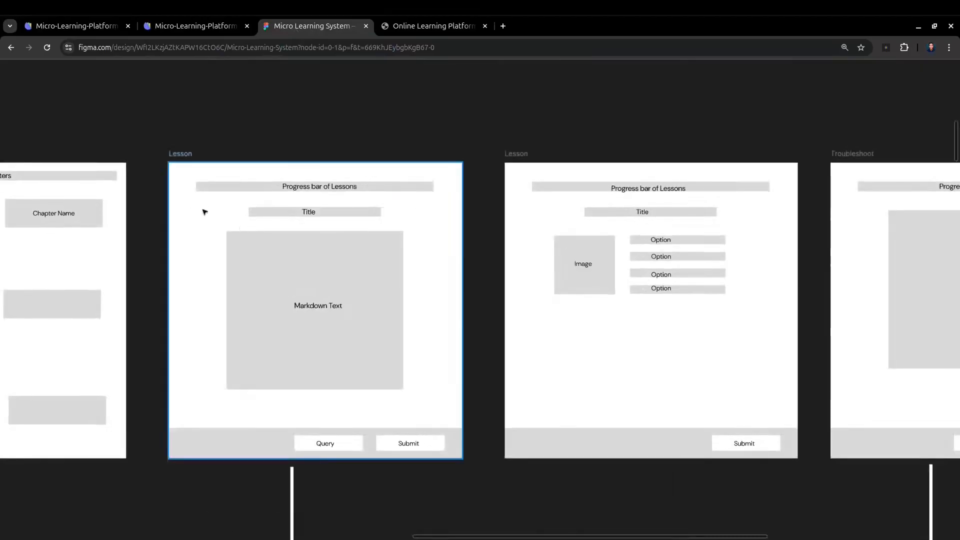
scroll(218, 224, up, 1)
scroll(218, 224, down, 2)
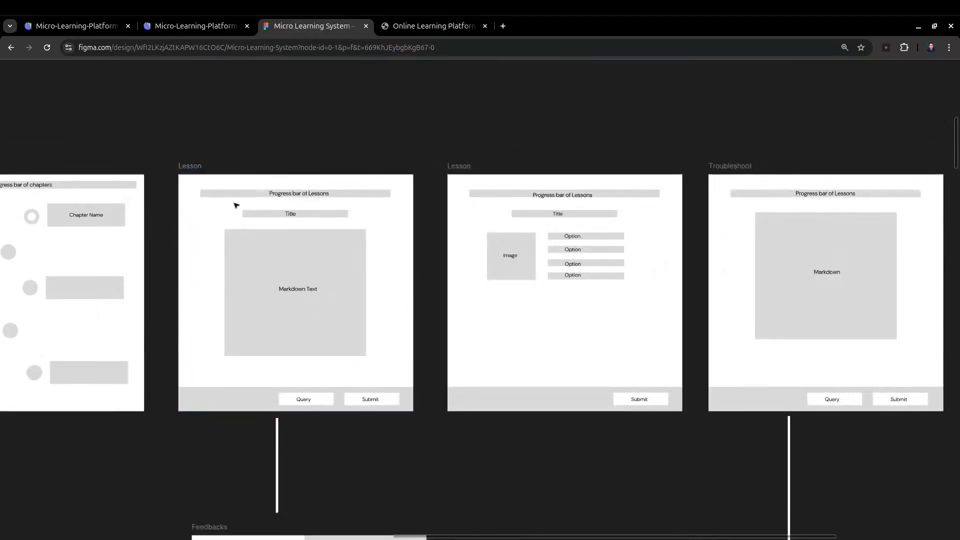
- Open version V20 in Creatie and review its lesson content, quiz section and footer
click(173, 29)
scroll(753, 223, up, 10)
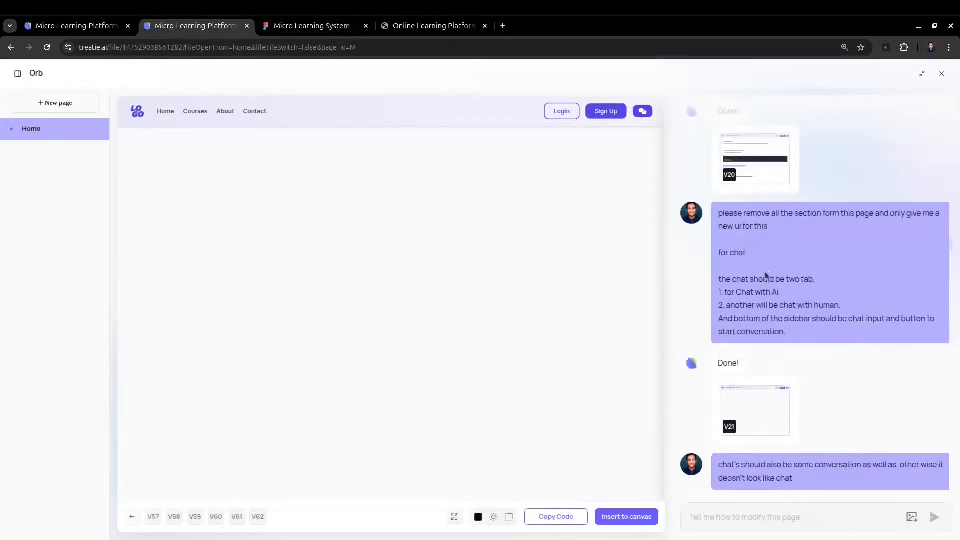
scroll(765, 290, up, 4)
click(756, 334)
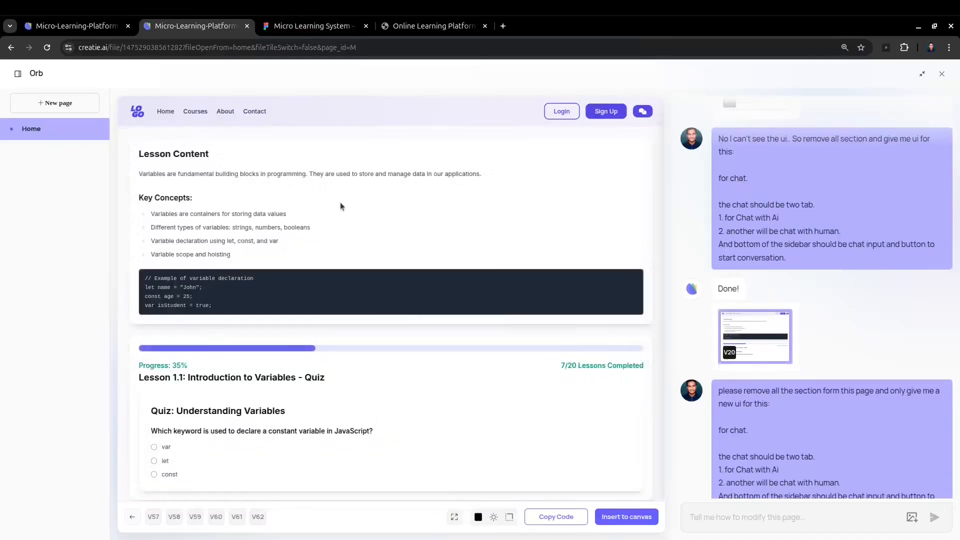
drag(139, 152, 426, 325)
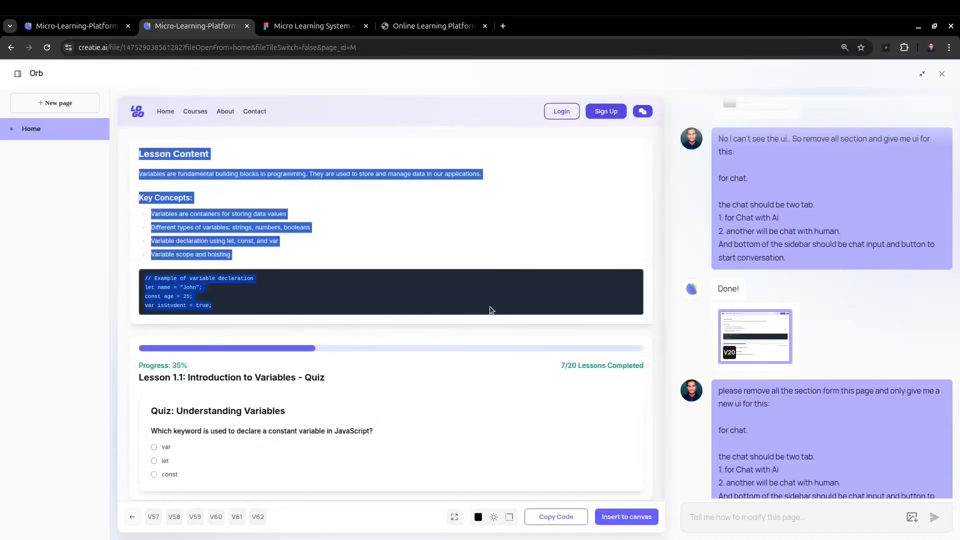
click(346, 309)
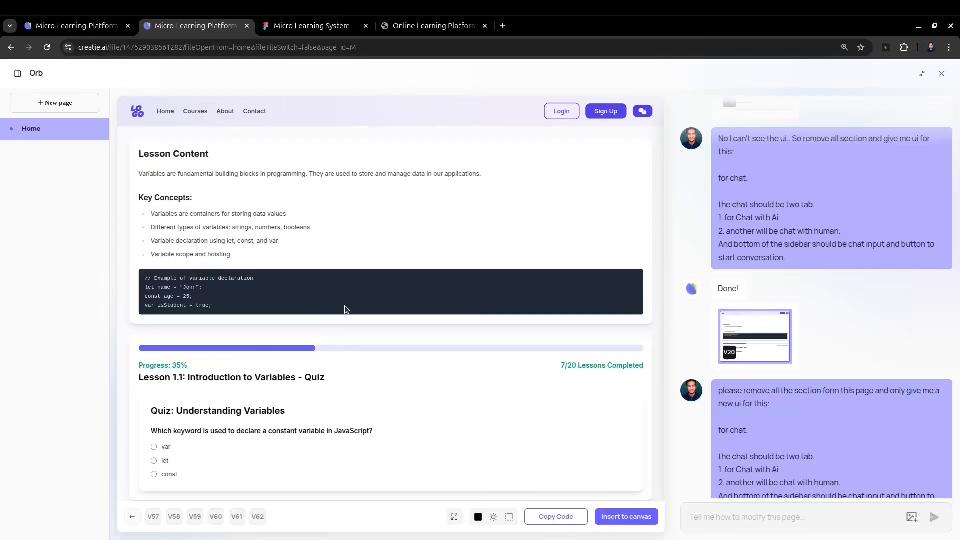
scroll(344, 305, down, 3)
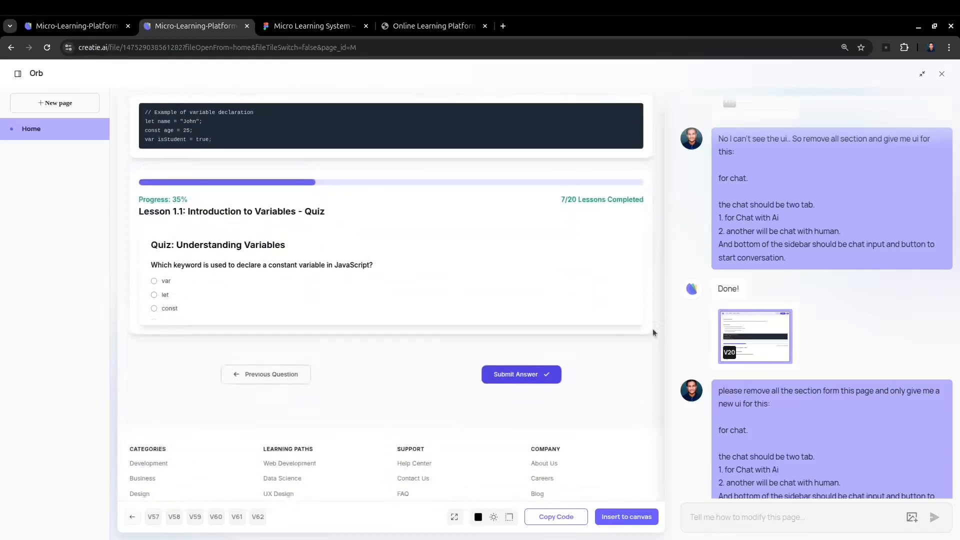
scroll(380, 270, down, 1)
- View the attached CSS quiz picture enlarged, close it and display version V23 of the quiz page
scroll(824, 300, down, 5)
click(723, 243)
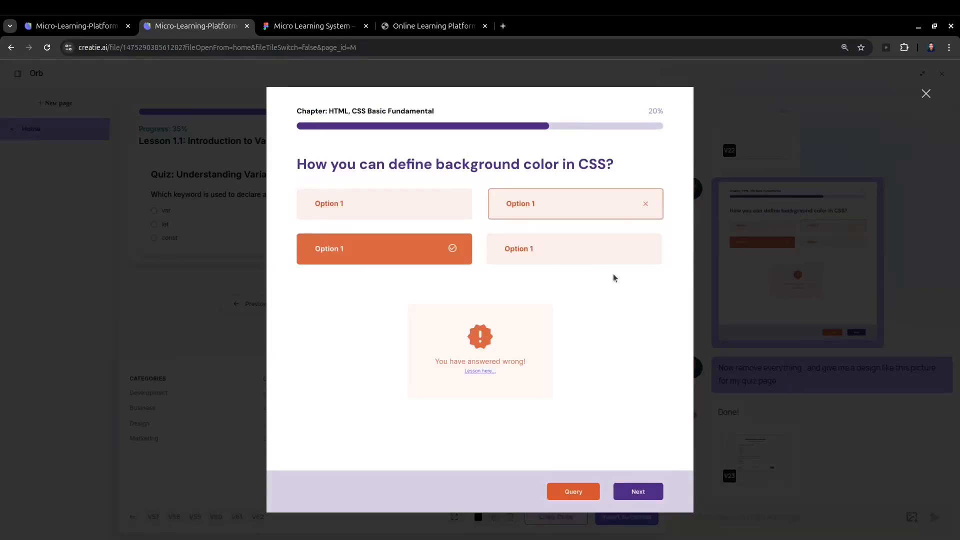
click(765, 224)
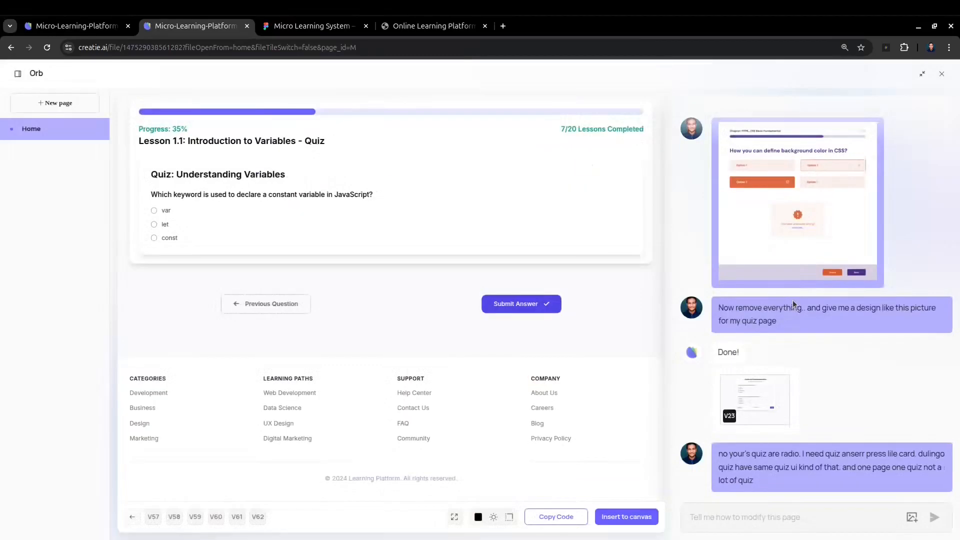
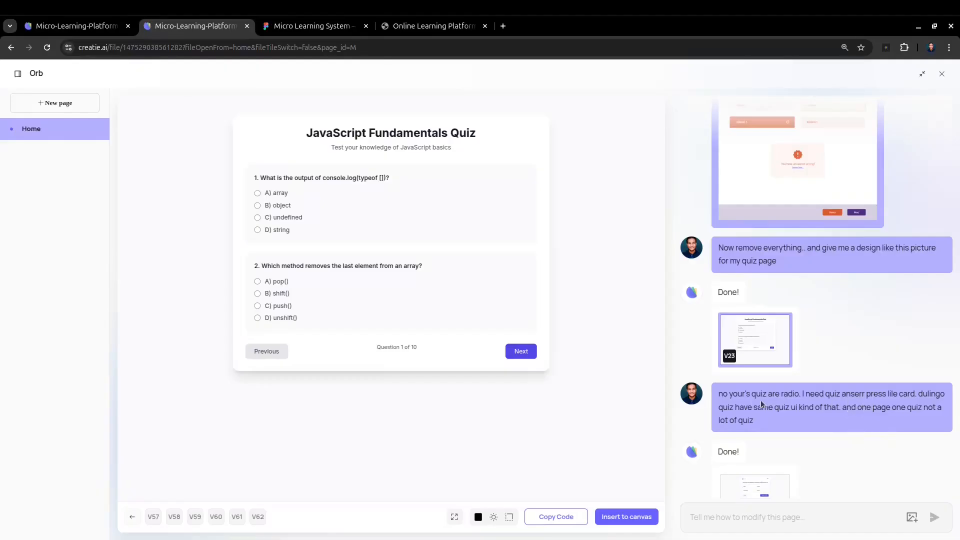
- Open version V24's card-style quiz and compare it with Figma's Lesson wireframes and the browser preview
click(858, 407)
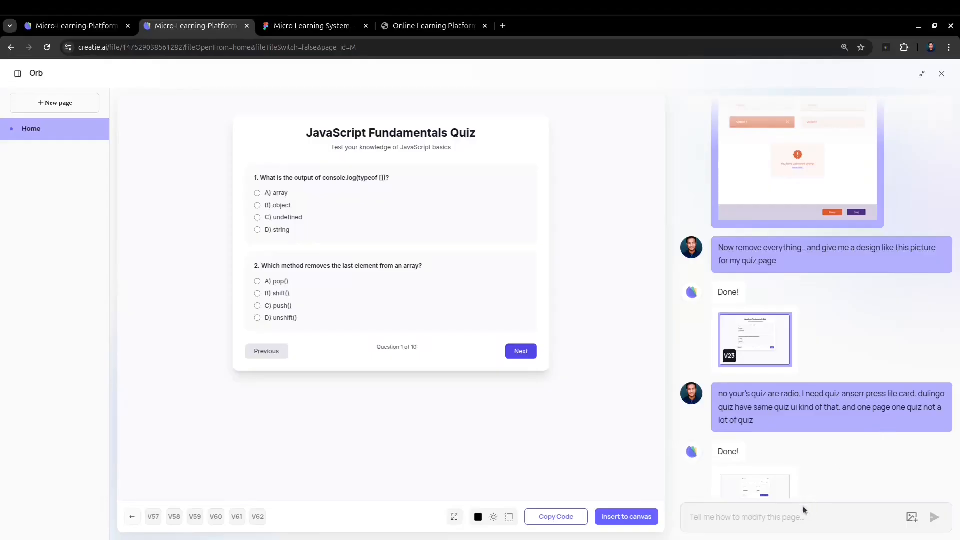
click(770, 486)
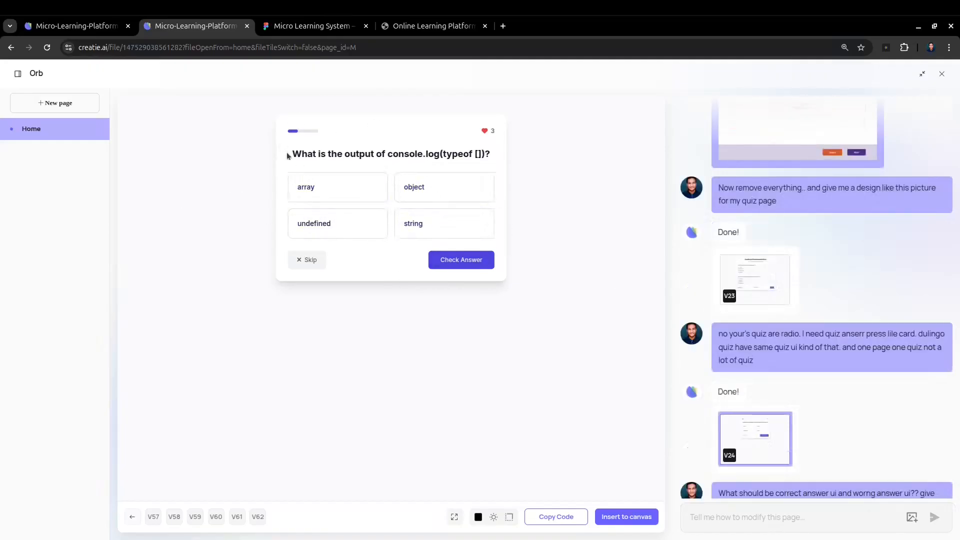
click(302, 27)
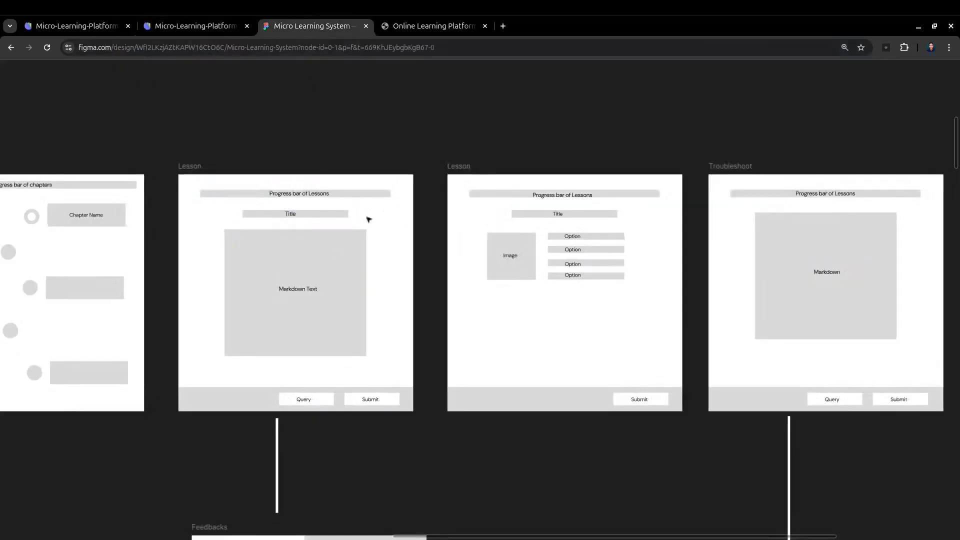
scroll(395, 225, left, 5)
scroll(416, 230, right, 4)
click(432, 26)
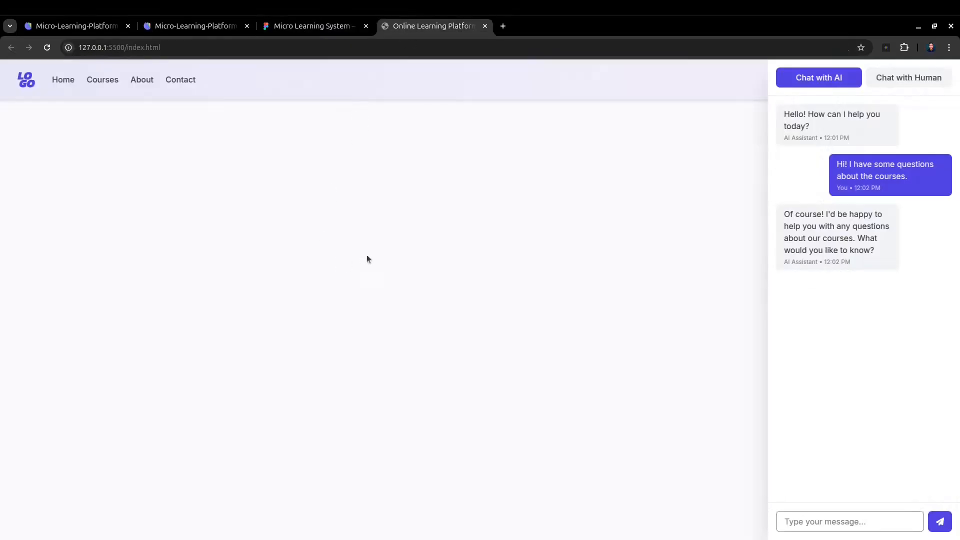
click(195, 26)
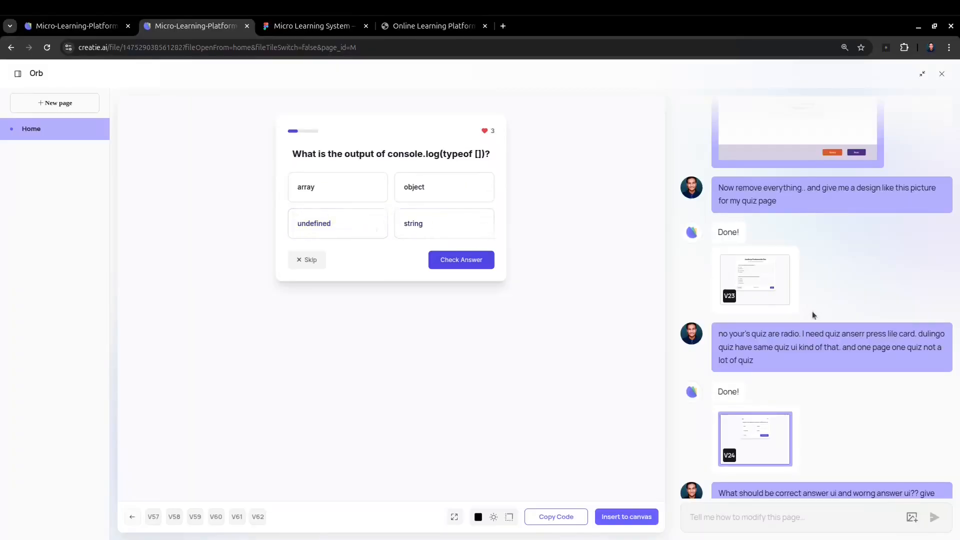
- Read the prompt asking for three quiz stages and open version V25 to examine its quiz cards
scroll(812, 315, down, 5)
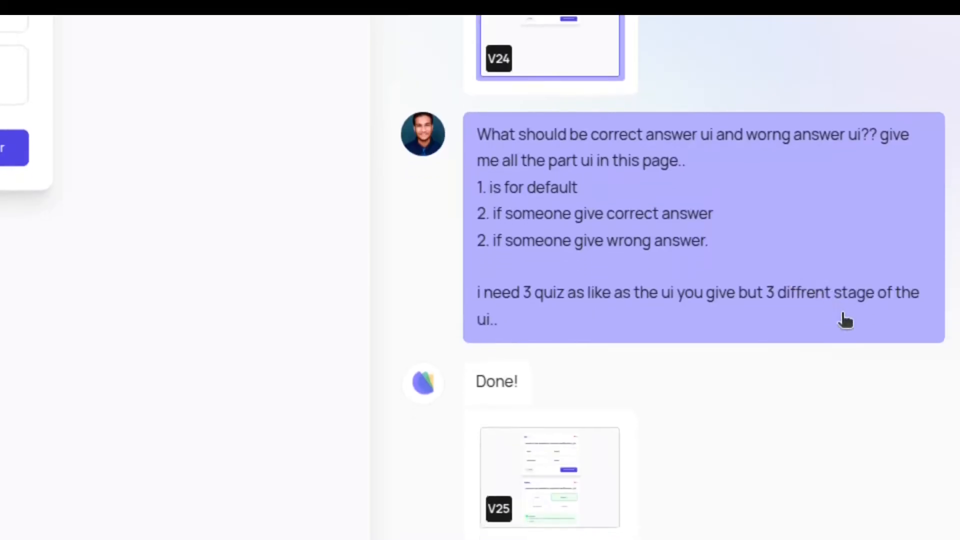
click(567, 474)
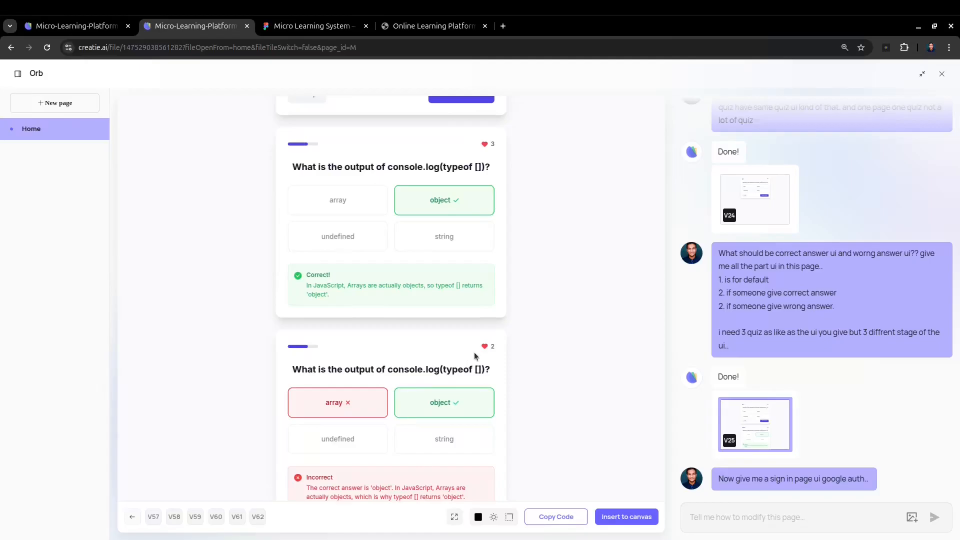
scroll(569, 173, down, 1)
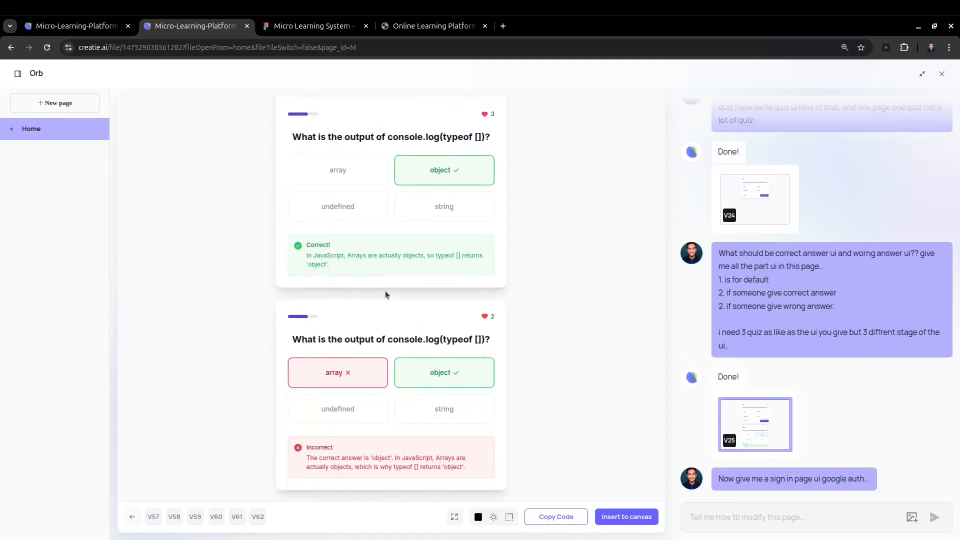
scroll(385, 294, up, 3)
scroll(377, 310, down, 3)
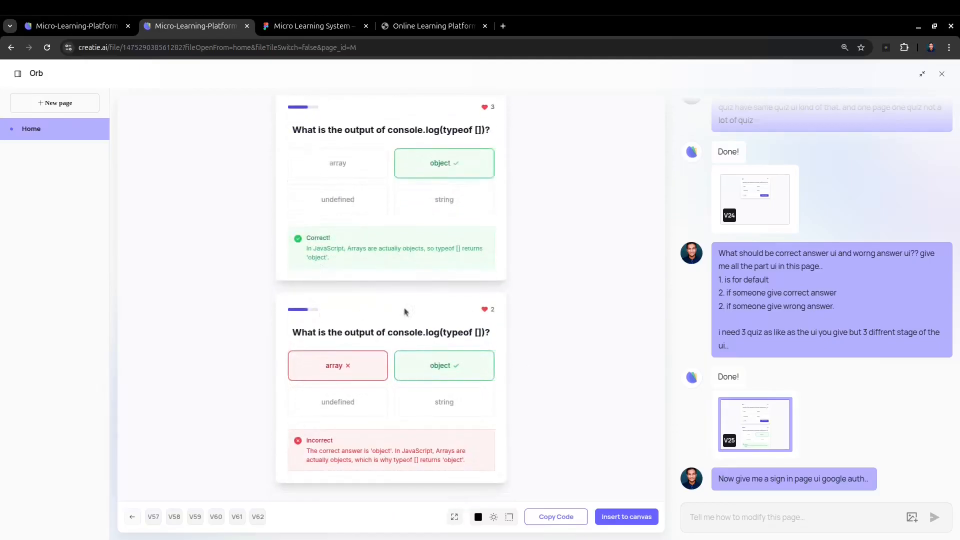
scroll(707, 264, down, 5)
scroll(437, 251, up, 4)
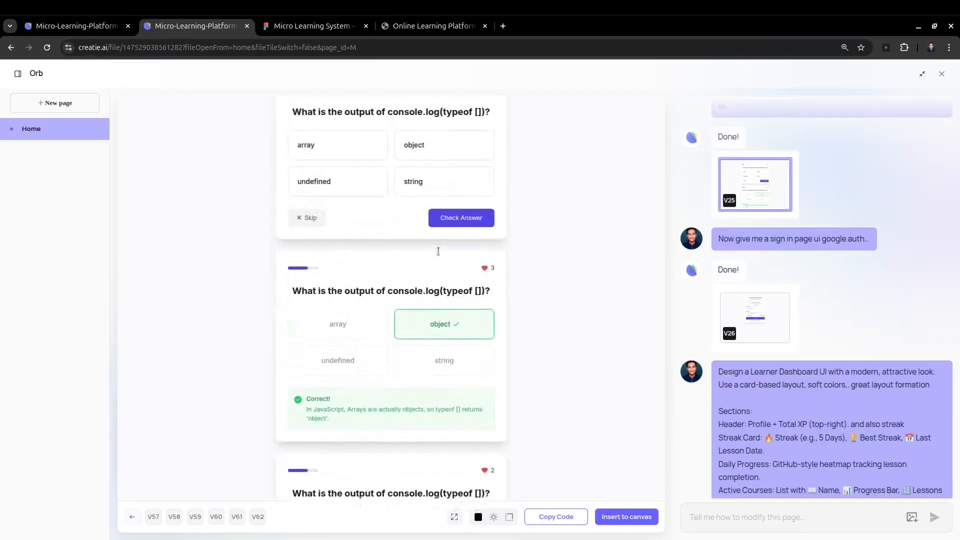
- Go over V25's default, correct and incorrect answer cards again, glancing at the browser preview in between
drag(220, 120, 369, 340)
scroll(368, 340, down, 2)
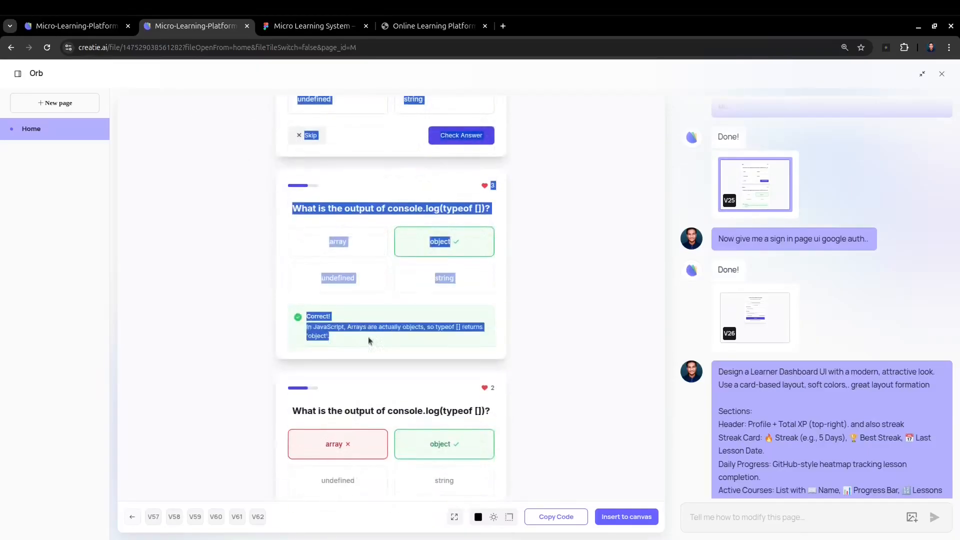
click(533, 359)
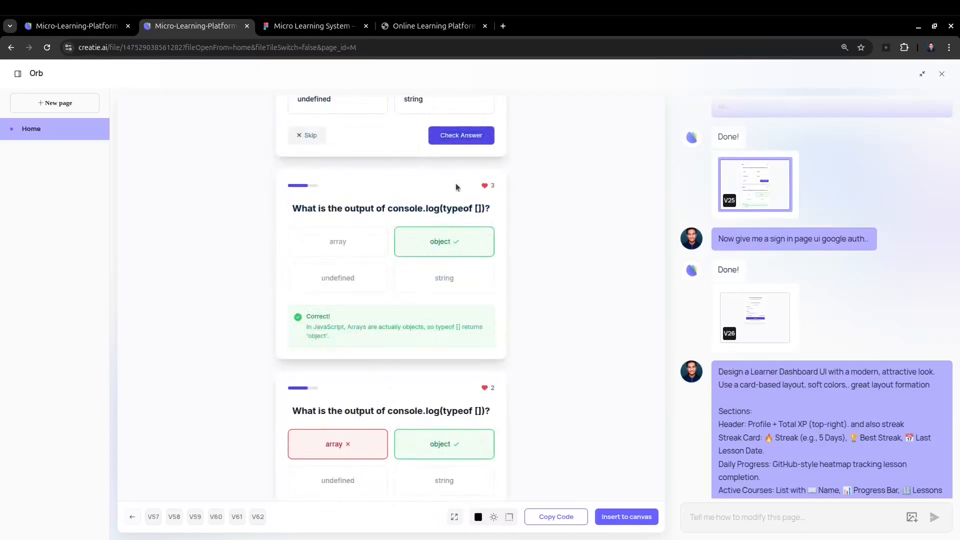
scroll(350, 290, up, 1)
key(ctrl+4)
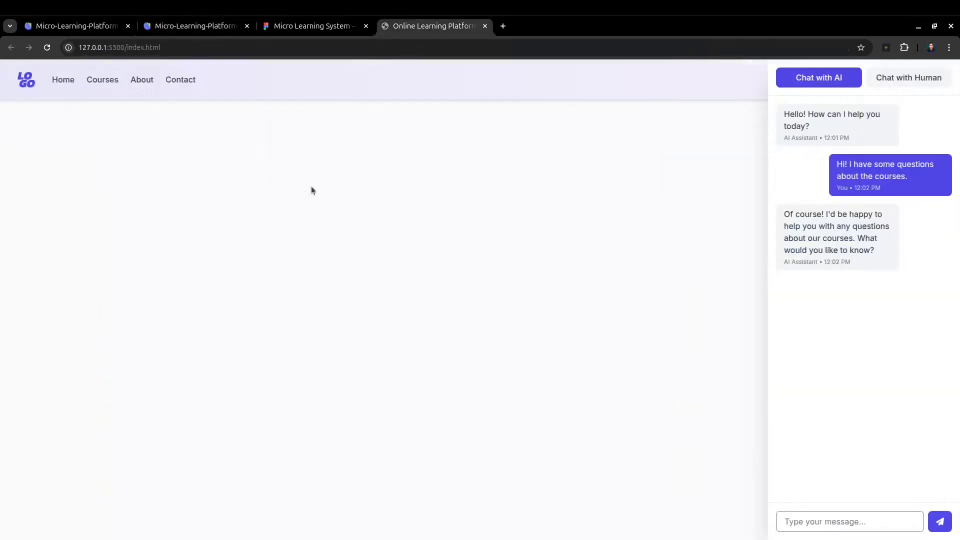
click(288, 27)
click(205, 28)
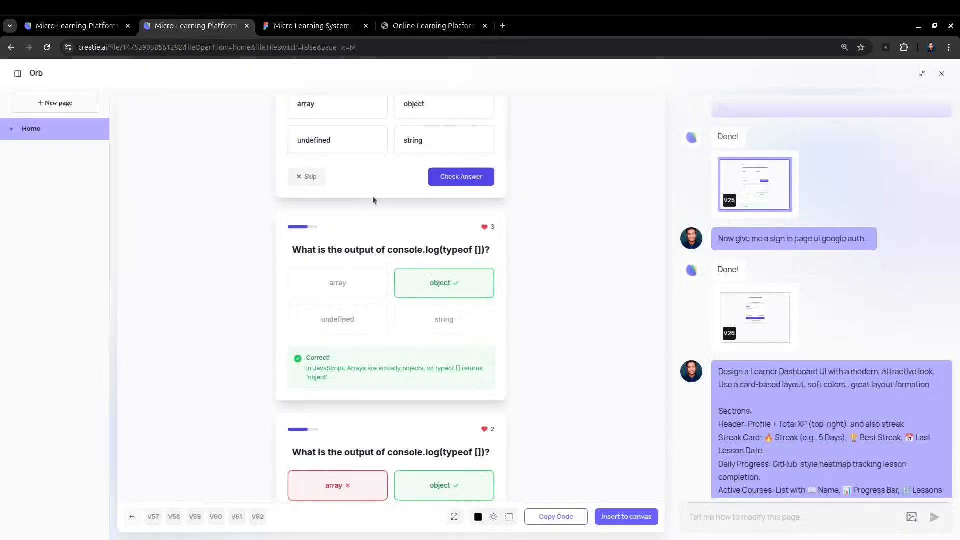
scroll(373, 199, up, 2)
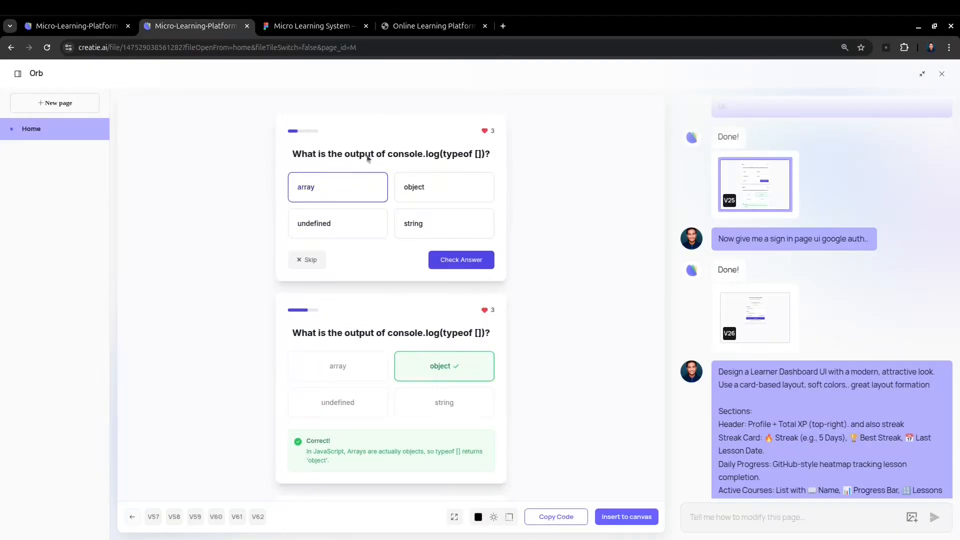
scroll(527, 260, down, 5)
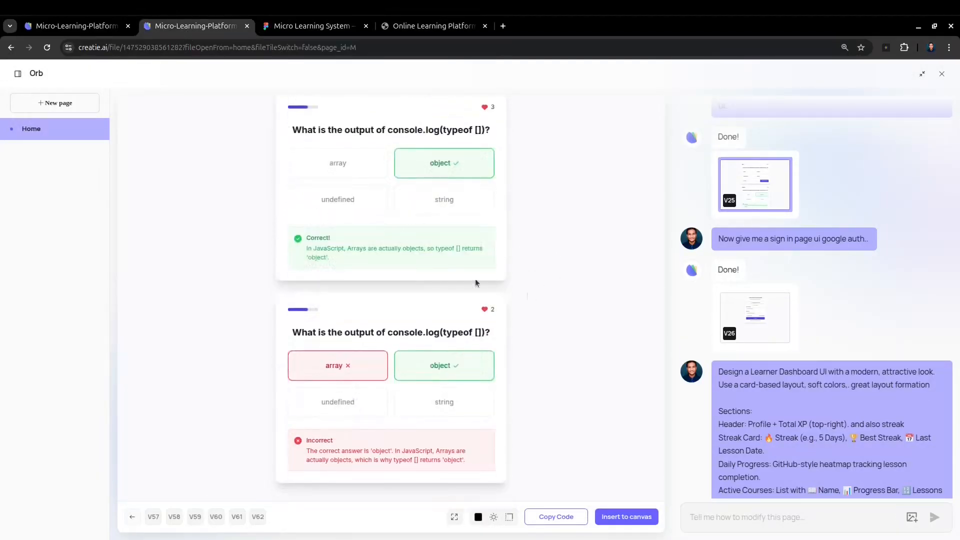
- Compare the quiz stages with the Lesson and Troubleshoot wireframes in Figma
click(288, 25)
scroll(578, 265, up, 2)
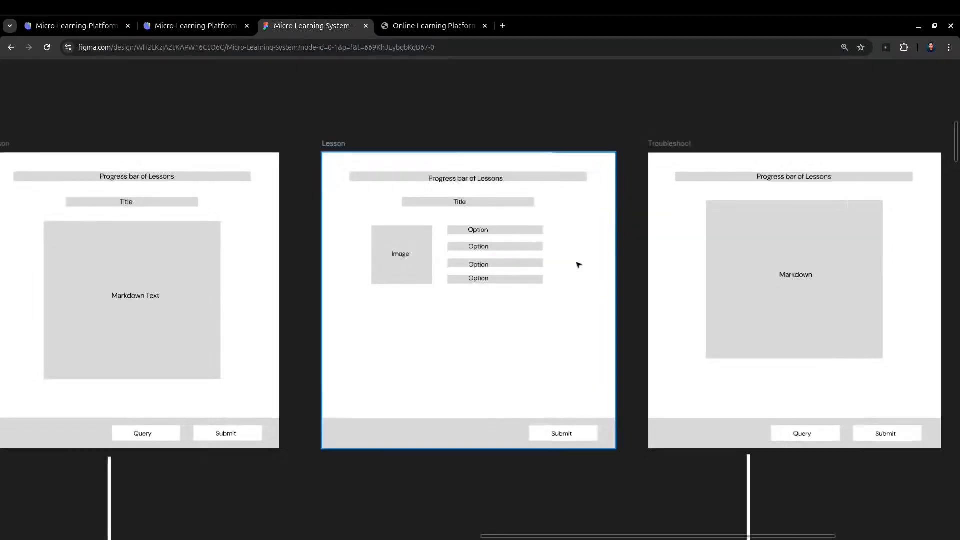
scroll(578, 265, down, 4)
click(387, 271)
scroll(387, 270, up, 1)
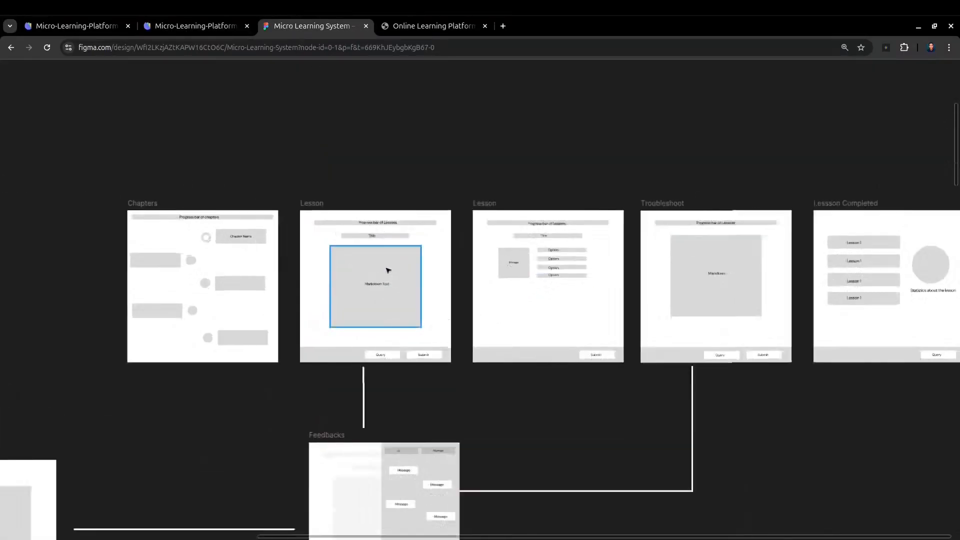
scroll(388, 270, up, 3)
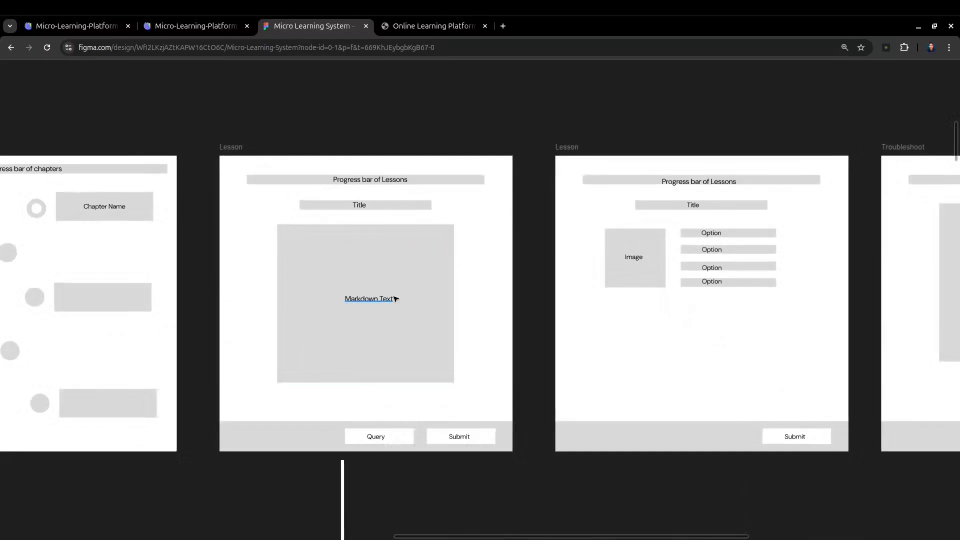
scroll(516, 253, right, 5)
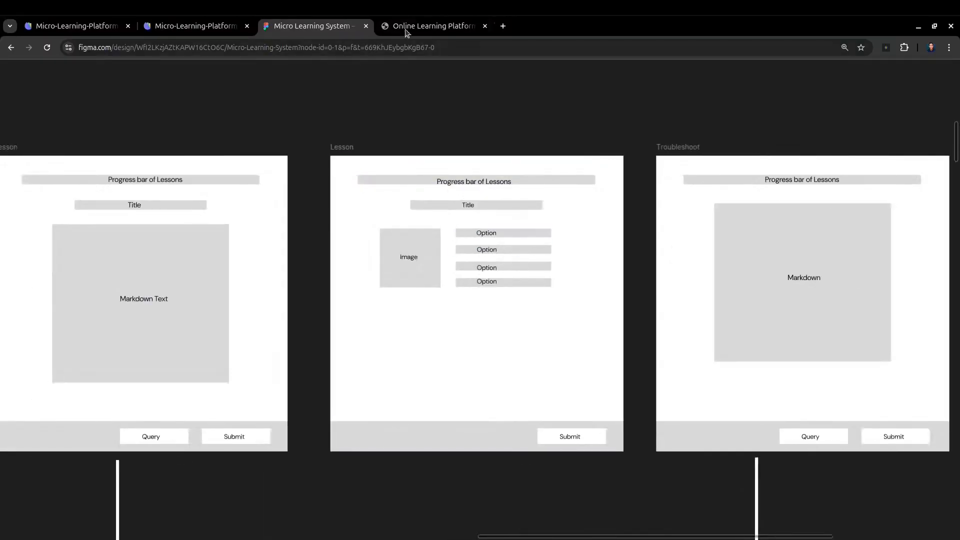
- Look at the Feedbacks wireframe and the overview of all connected wireframes, from Courses & Modules to the completed lesson
scroll(497, 221, down, 6)
scroll(216, 328, up, 1)
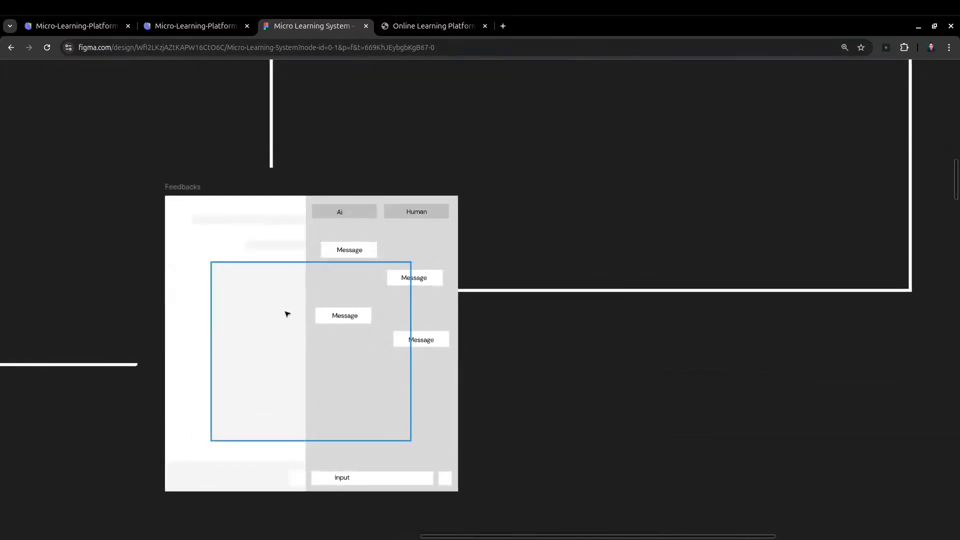
scroll(287, 314, down, 5)
scroll(355, 259, left, 5)
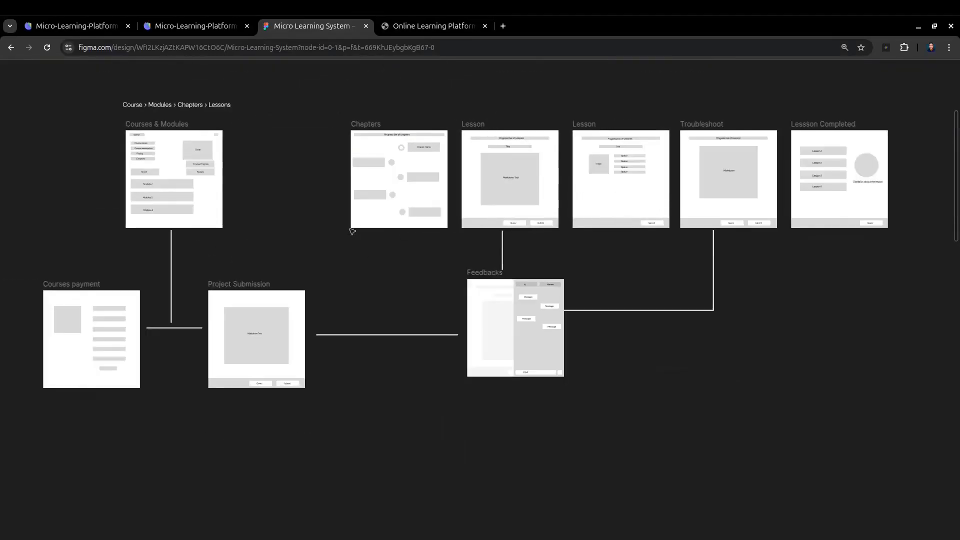
- Outline the connected wireframes from Courses & Modules to the completed lesson and look over the course flow
scroll(75, 165, down, 2)
drag(47, 128, 743, 389)
scroll(261, 277, up, 2)
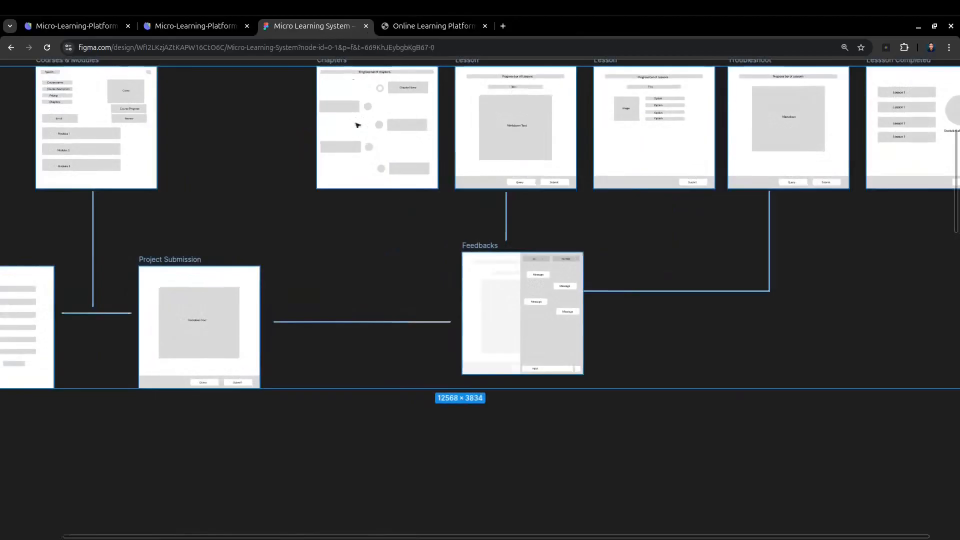
- Switch to Creatie, revisit V25's quiz cards, and open version V26 to examine the sign-in page with Google authentication
click(400, 30)
click(195, 26)
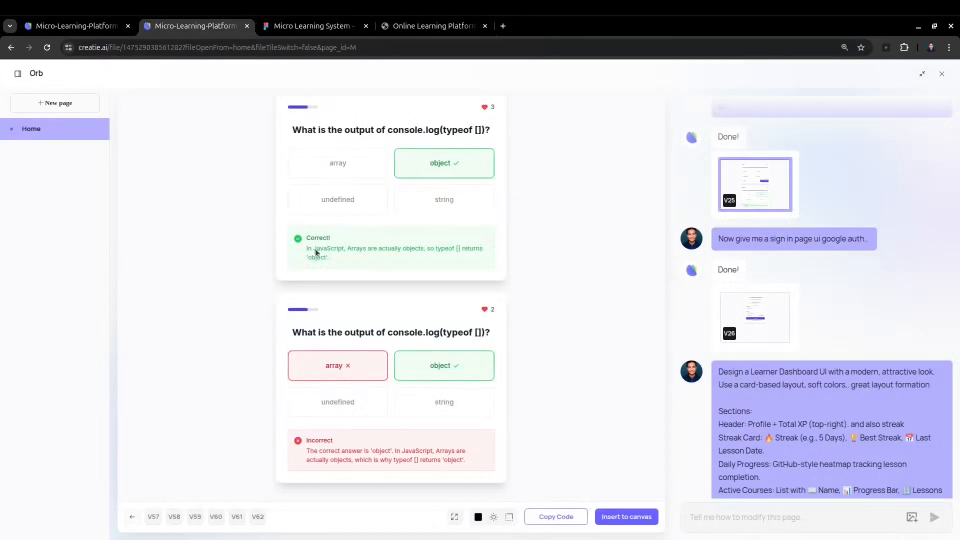
scroll(482, 282, up, 3)
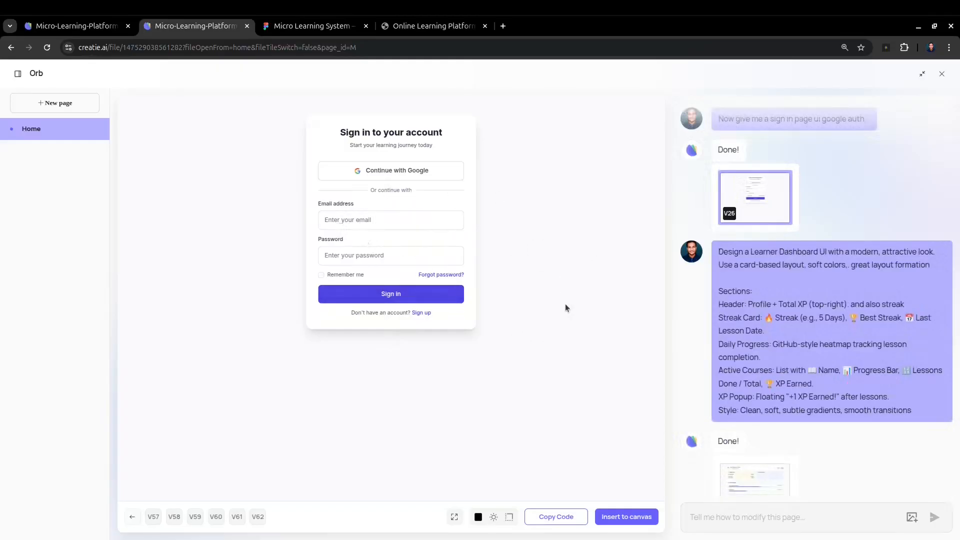
- Survey the Home Page, Signup/Signin and course-flow wireframes in Figma, outlining the course group and glancing at the browser preview
click(417, 28)
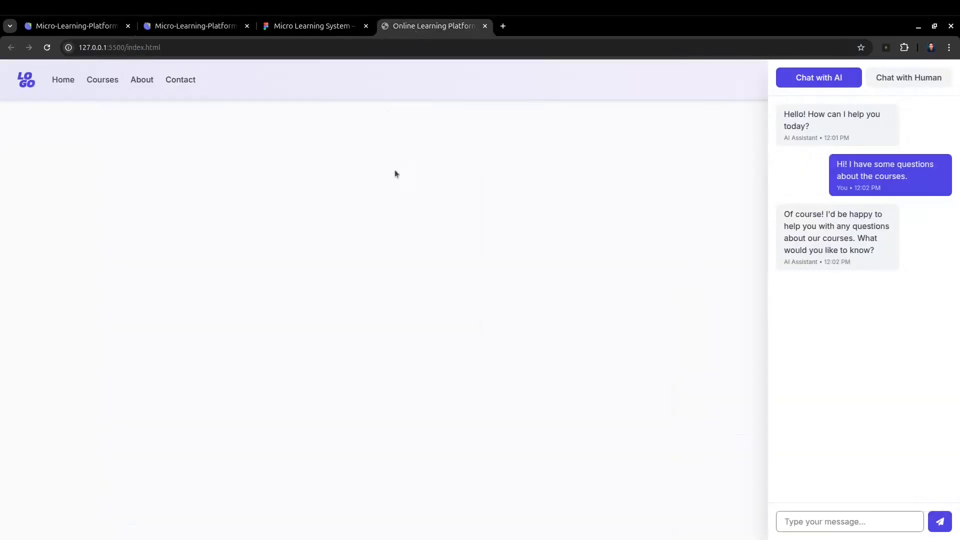
click(311, 27)
scroll(359, 244, down, 2)
scroll(150, 165, up, 2)
drag(149, 165, 682, 399)
scroll(430, 423, down, 1)
click(397, 105)
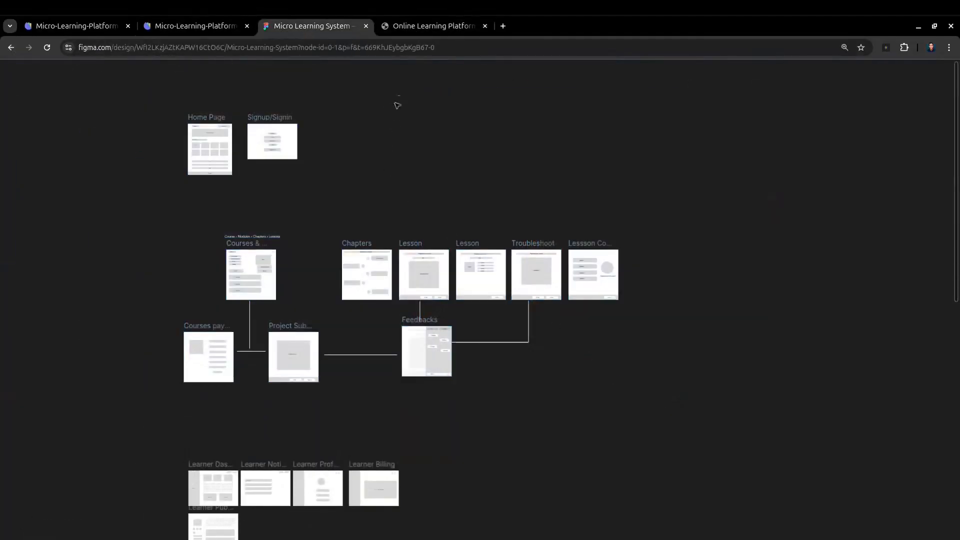
click(432, 31)
click(330, 28)
scroll(441, 218, down, 3)
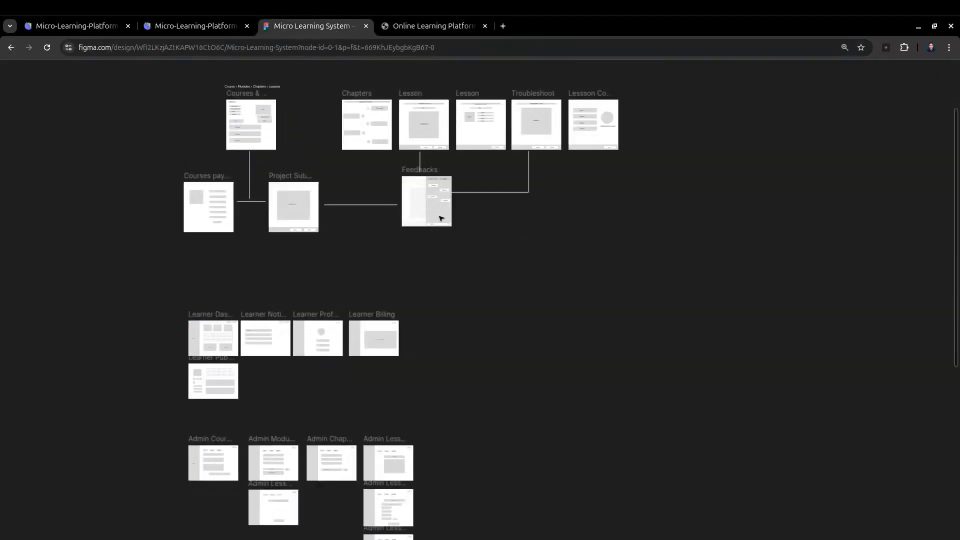
scroll(445, 221, up, 3)
drag(141, 225, 634, 397)
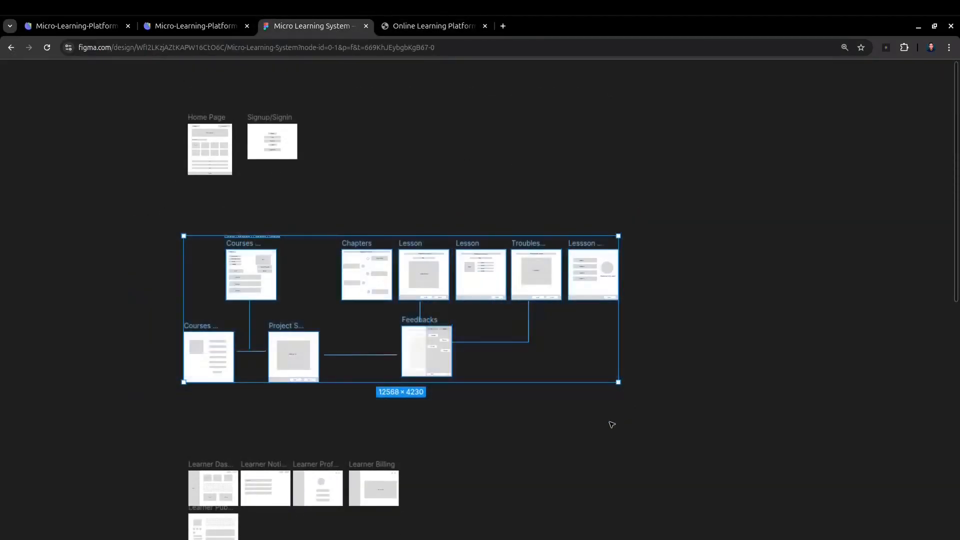
click(460, 429)
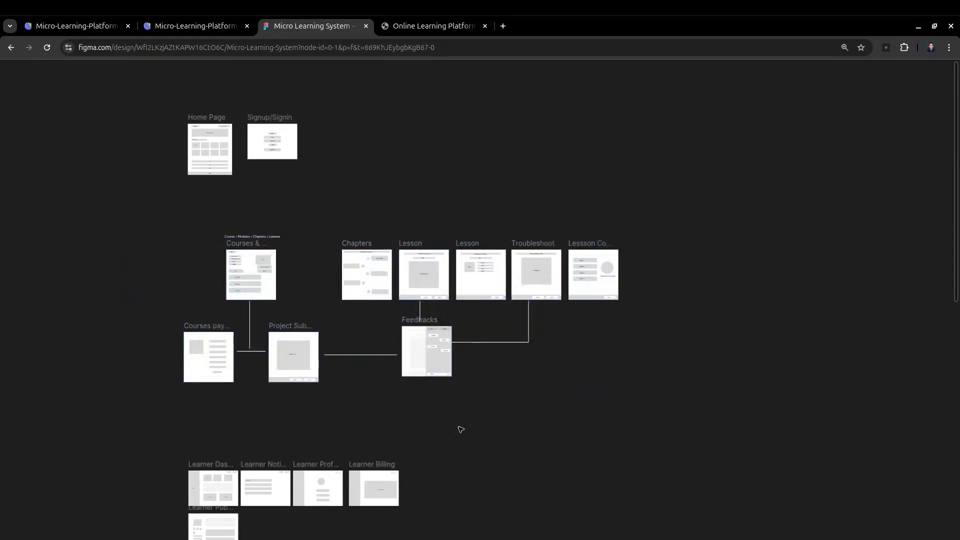
- Look over the learner and admin wireframe groups, outlining each one and returning briefly to the course flow
scroll(409, 392, down, 6)
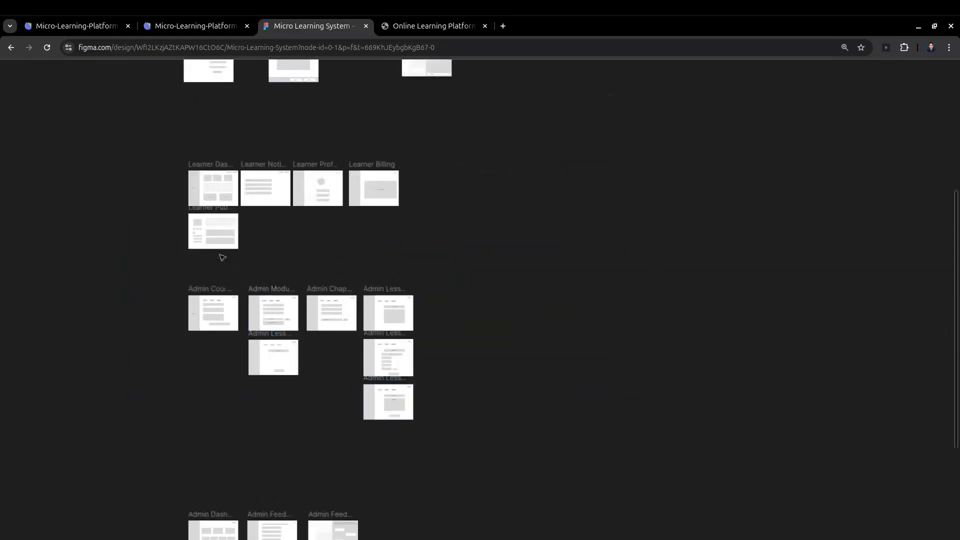
drag(148, 150, 473, 275)
drag(153, 268, 508, 433)
scroll(356, 364, up, 3)
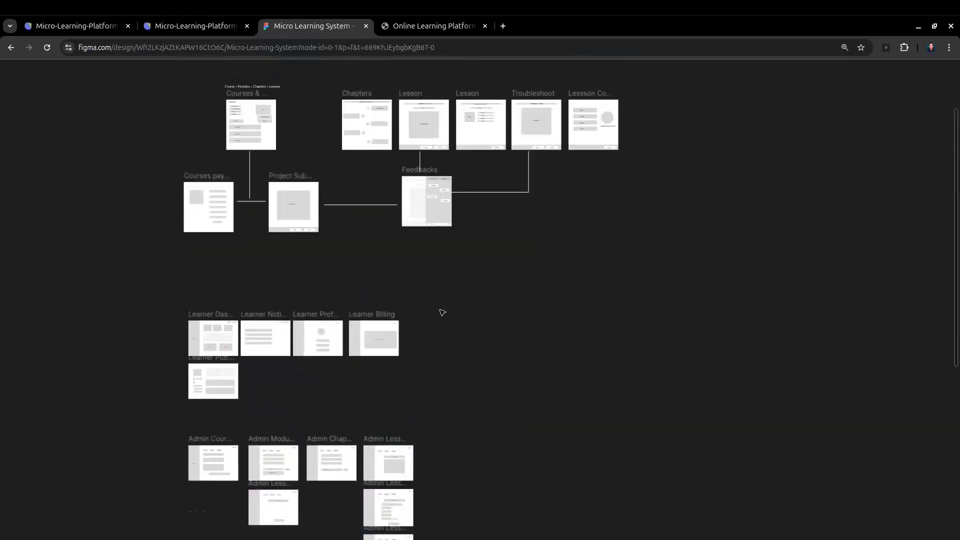
scroll(442, 313, up, 2)
mouse_move(113, 161)
mouse_down()
mouse_move(499, 275)
mouse_move(687, 350)
mouse_move(180, 156)
mouse_move(119, 165)
mouse_up()
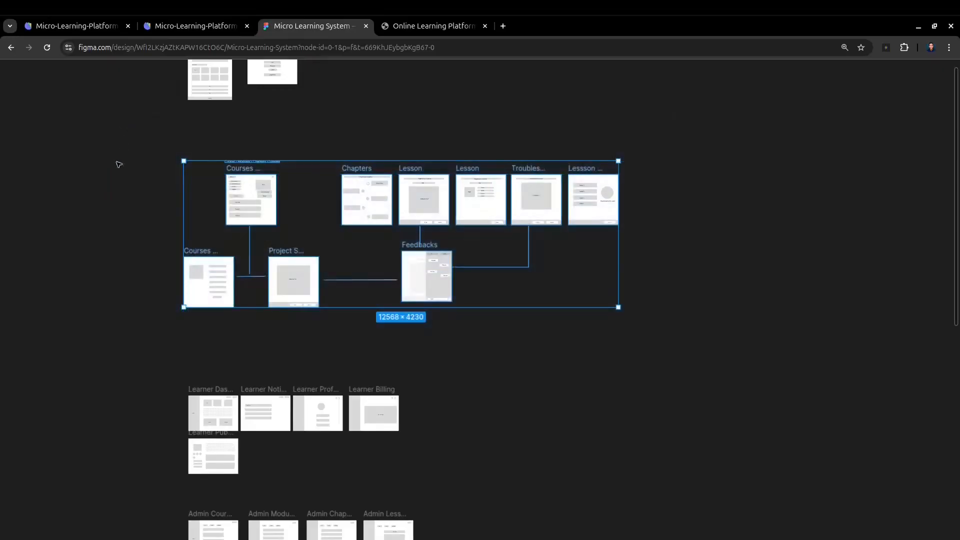
scroll(301, 256, down, 4)
scroll(343, 287, down, 3)
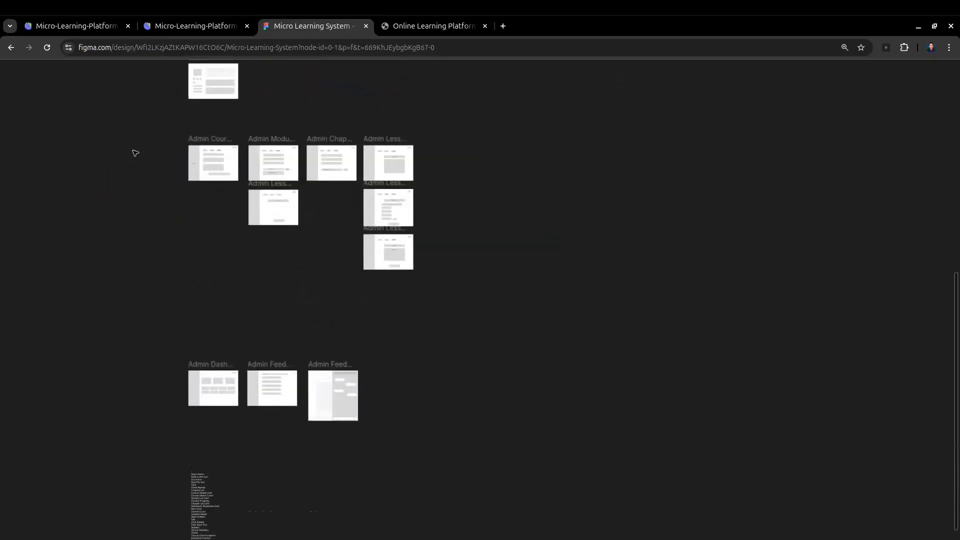
drag(146, 134, 586, 343)
click(586, 342)
- Read the Learner Dashboard prompt in Creatie and open version V27 to examine its XP header, streak, progress and course cards
key(ctrl+shift+Tab)
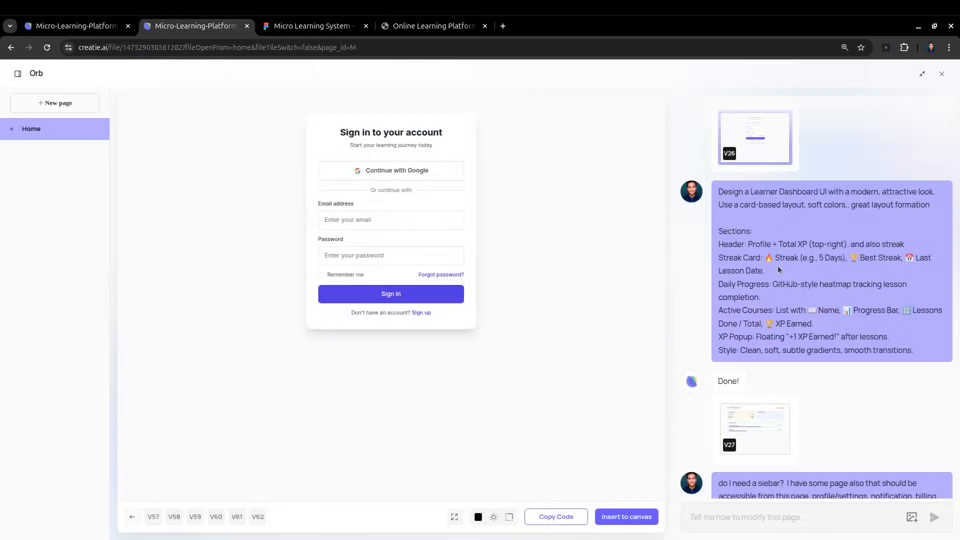
scroll(754, 218, down, 1)
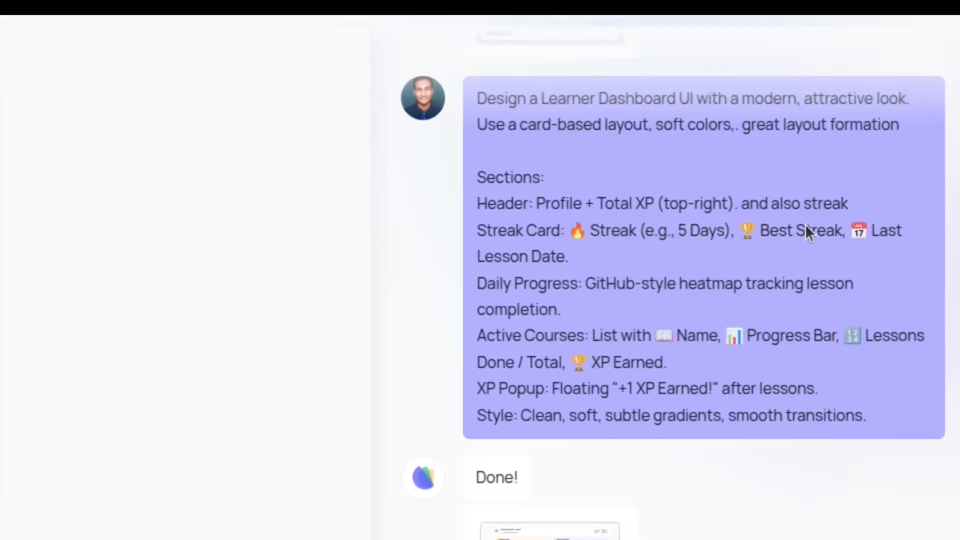
scroll(820, 230, down, 1)
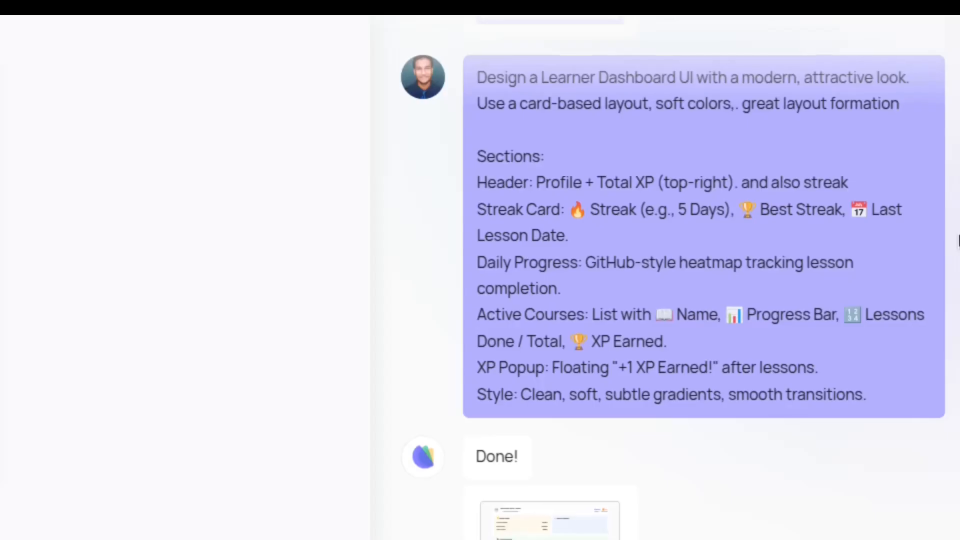
scroll(863, 229, up, 1)
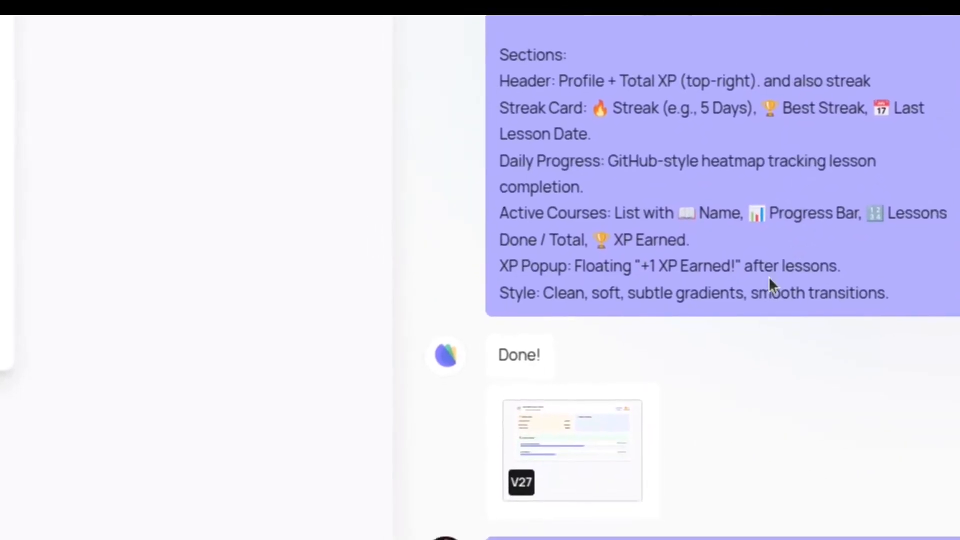
click(615, 397)
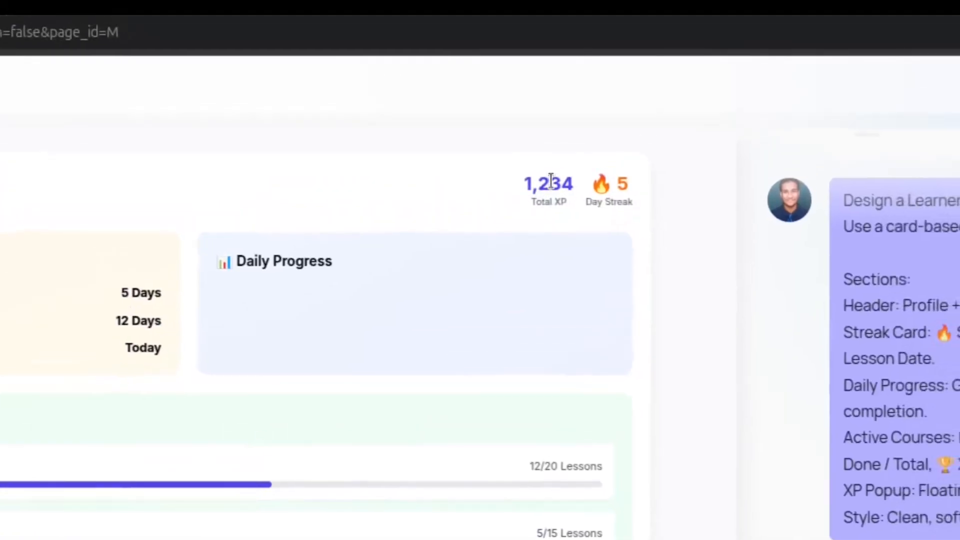
scroll(801, 247, down, 3)
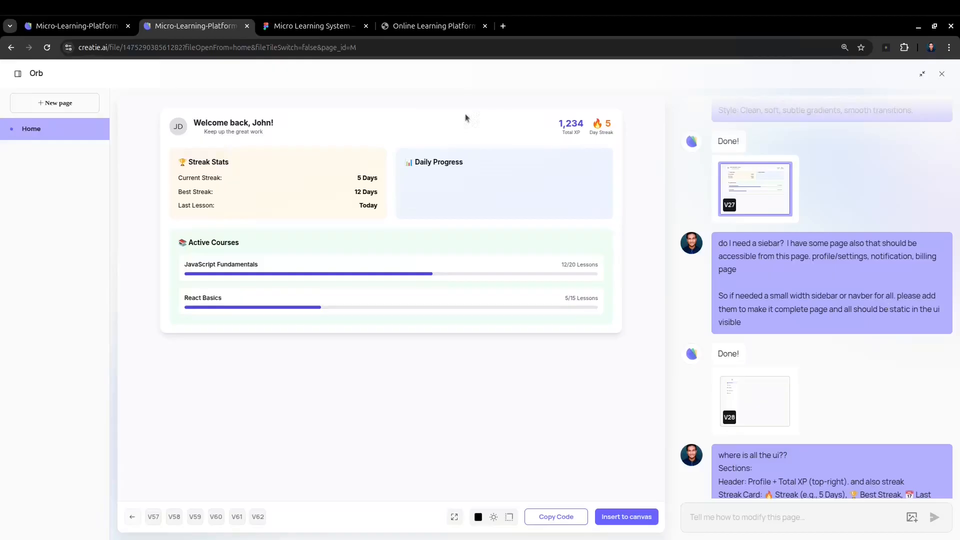
- Examine the Learner Notifications, Profile/Settings and Billing wireframes in Figma
click(298, 28)
scroll(220, 280, down, 2)
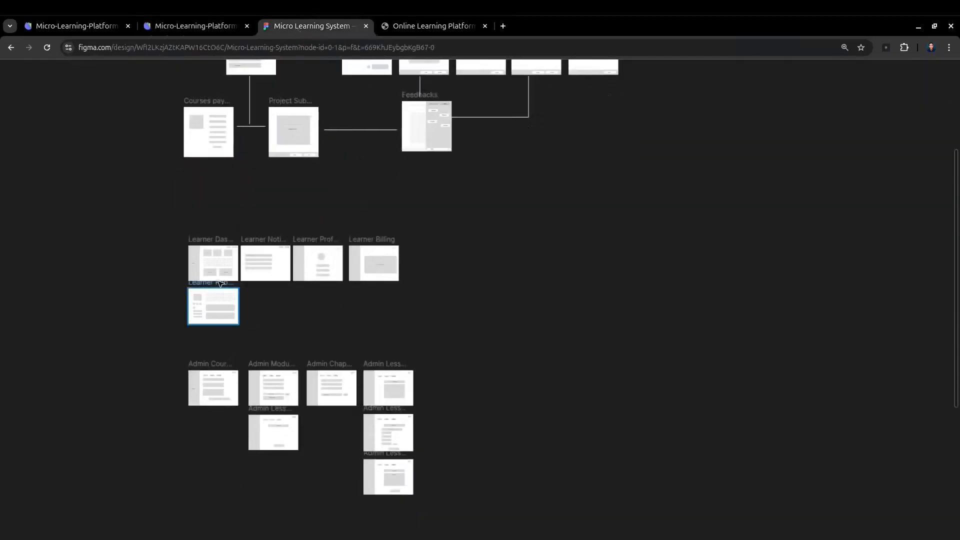
scroll(220, 272, up, 5)
scroll(280, 175, right, 2)
scroll(270, 162, right, 2)
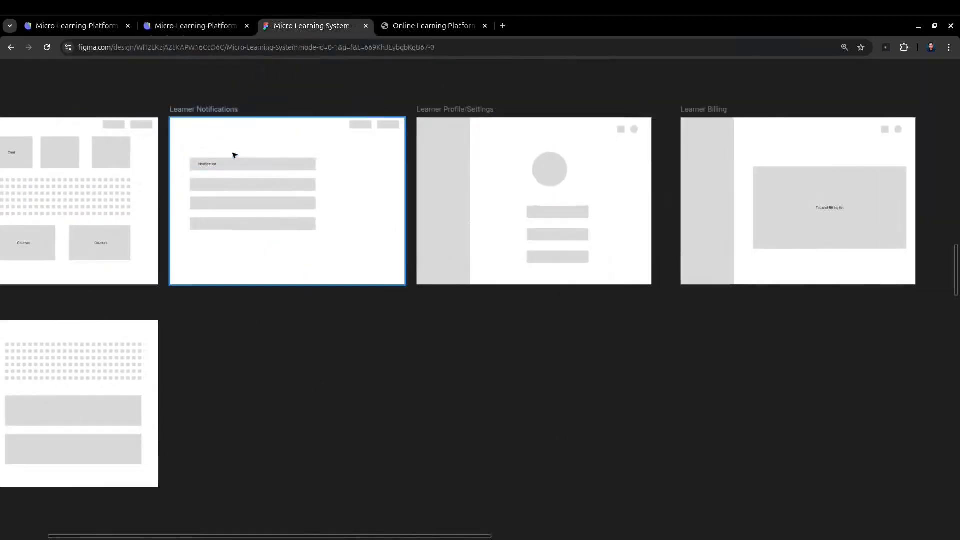
scroll(234, 155, up, 3)
scroll(250, 165, right, 6)
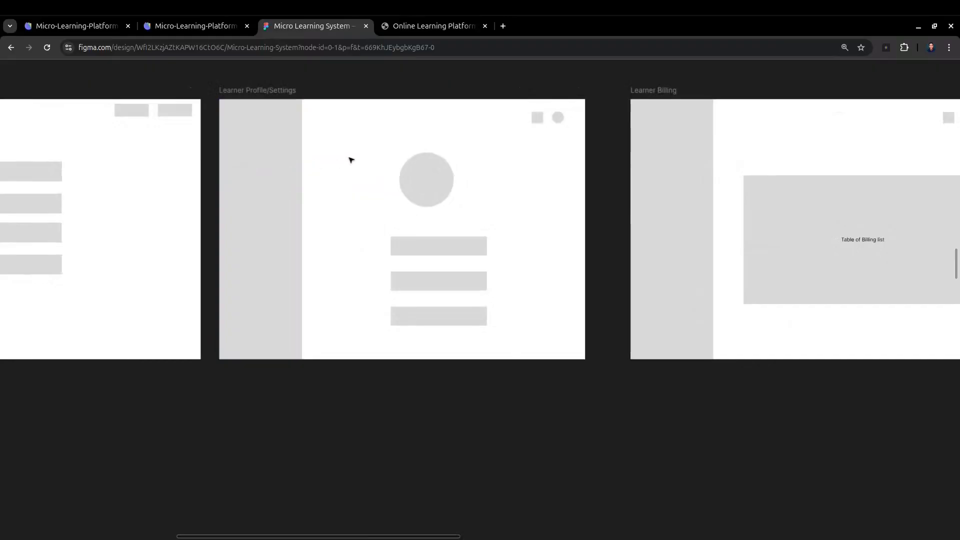
scroll(350, 158, down, 3)
scroll(583, 154, up, 3)
scroll(589, 167, down, 4)
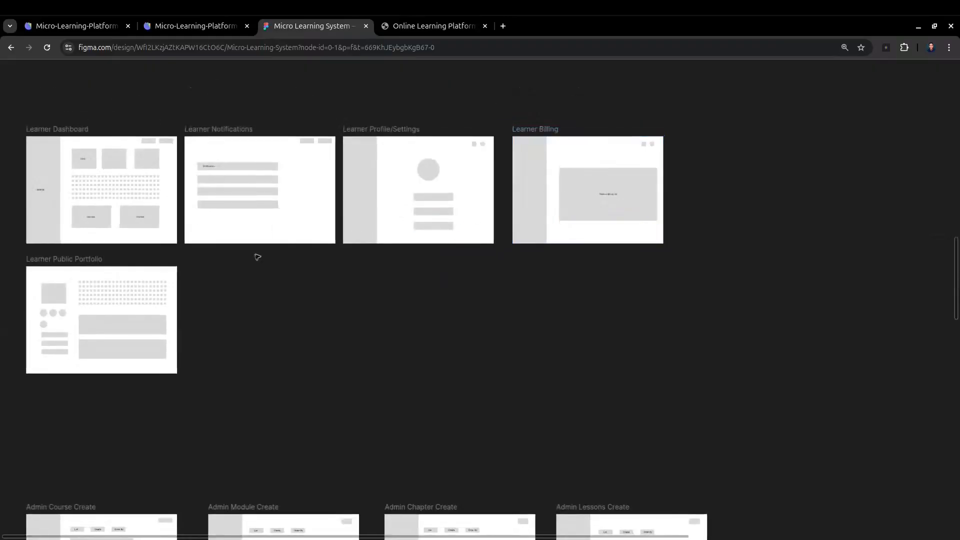
- Look at the Learner Public Portfolio wireframe and the Learner Dashboard wireframe above it
scroll(197, 323, left, 3)
scroll(185, 248, up, 3)
scroll(247, 263, down, 1)
scroll(247, 263, down, 3)
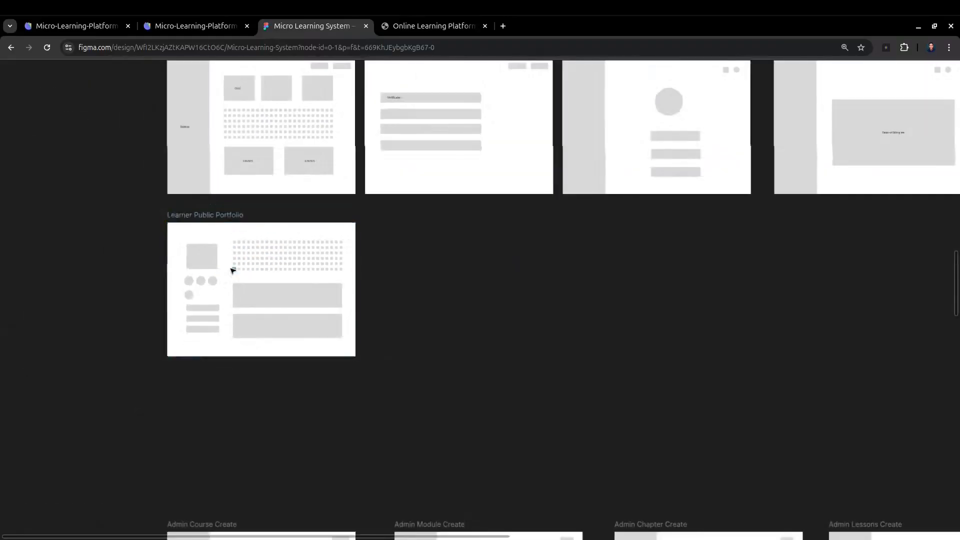
scroll(231, 270, up, 2)
scroll(230, 203, up, 2)
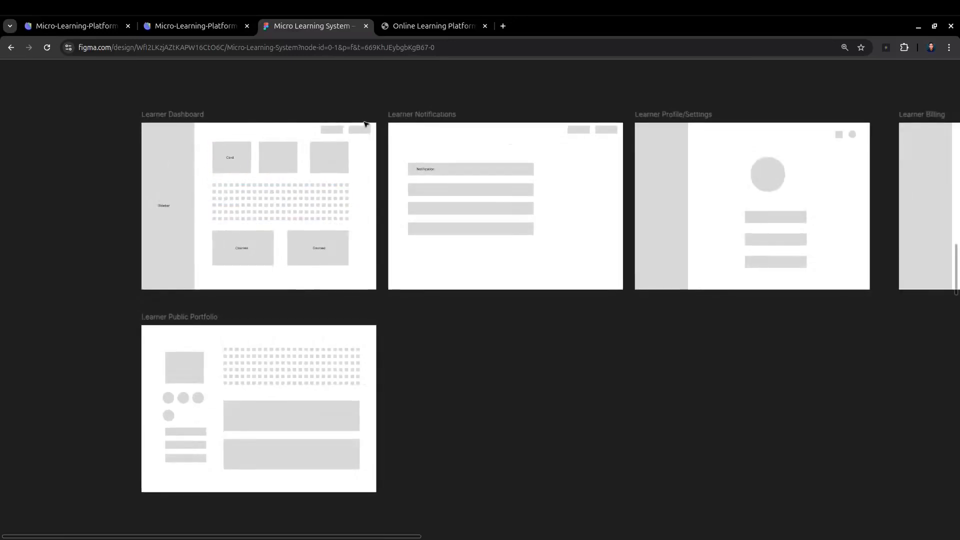
- Read the sidebar prompt in Creatie and open version V28 to examine its sidebar menu and the dashboard beneath it
key(ctrl+shift+Tab)
scroll(753, 298, down, 3)
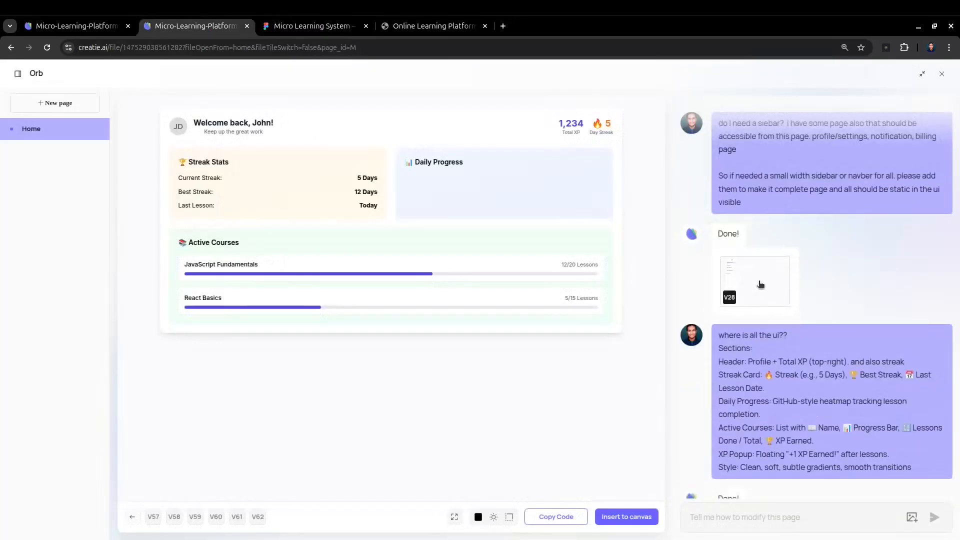
click(772, 280)
scroll(281, 274, down, 4)
scroll(281, 278, down, 2)
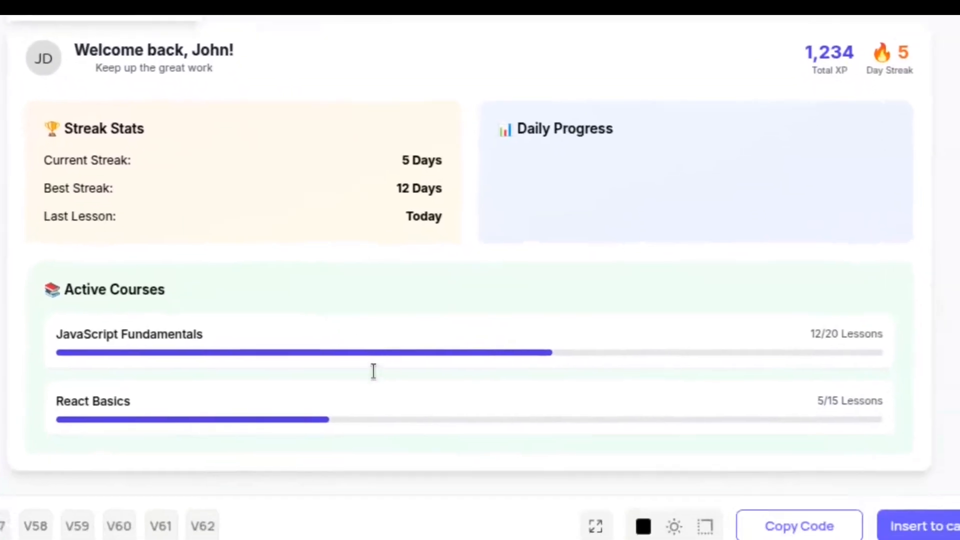
scroll(331, 391, up, 4)
scroll(331, 390, up, 2)
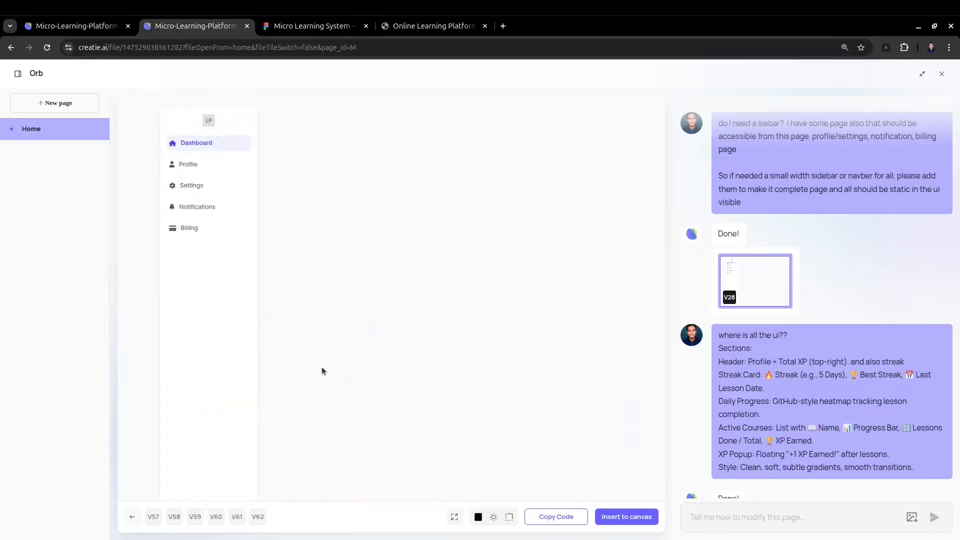
scroll(319, 372, down, 2)
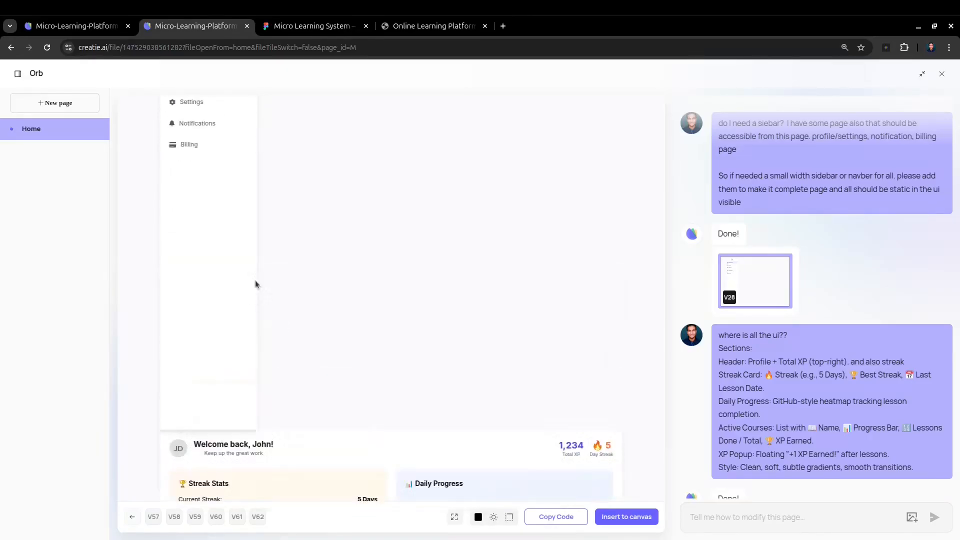
scroll(255, 284, up, 2)
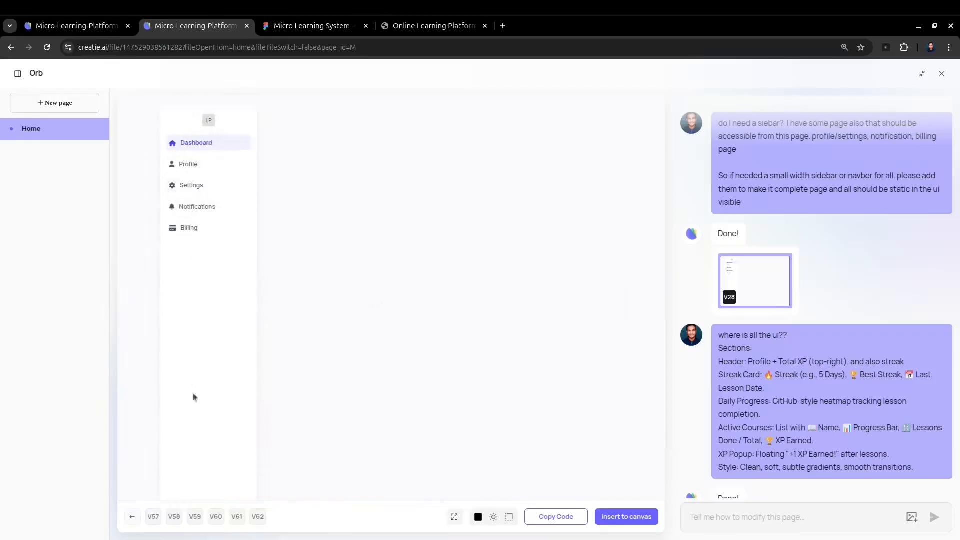
scroll(212, 463, down, 2)
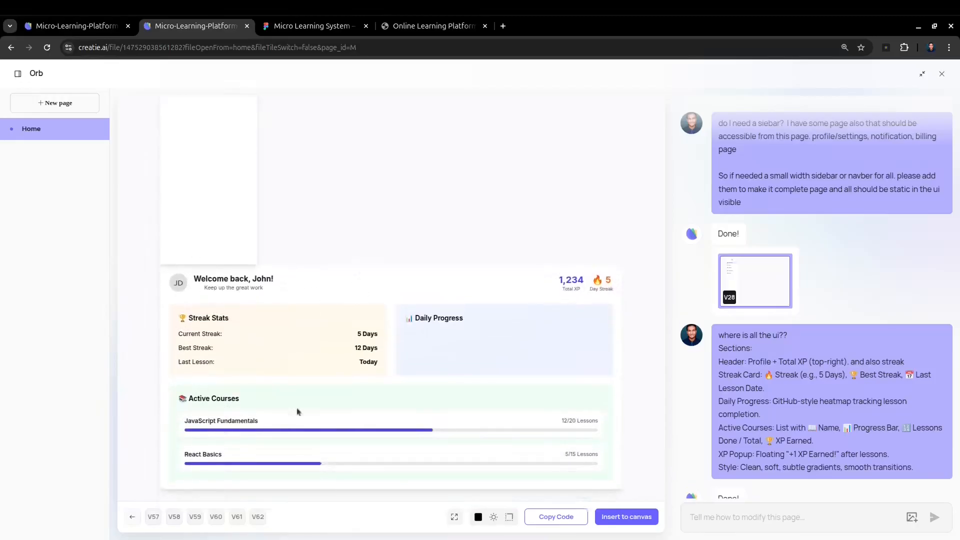
scroll(395, 178, up, 4)
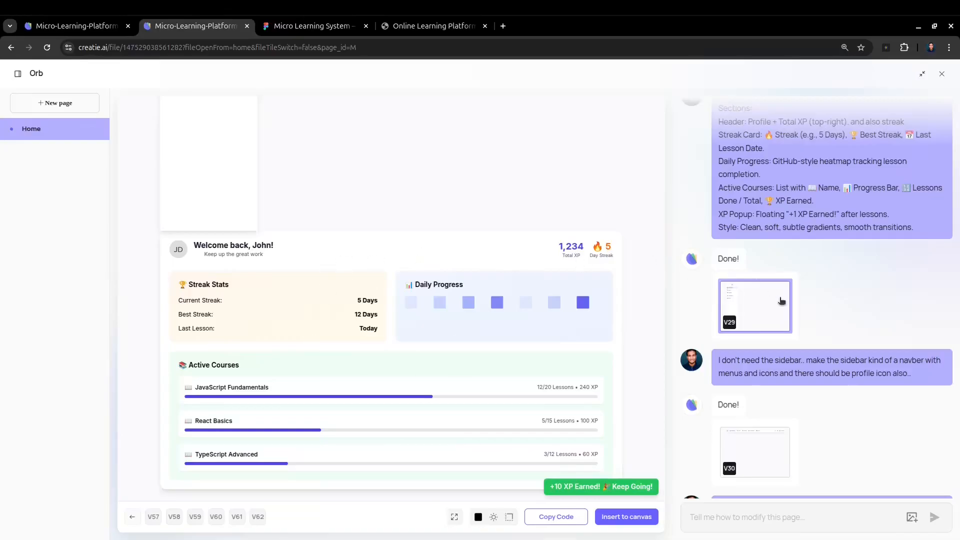
- Read the navbar and profile settings prompts and open version V31 to examine the profile settings form
scroll(779, 299, down, 3)
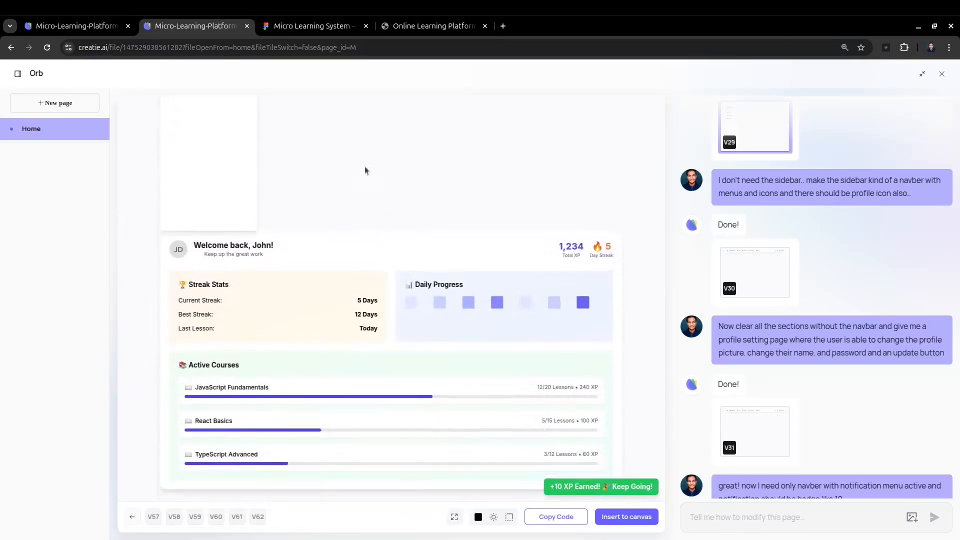
scroll(709, 343, down, 3)
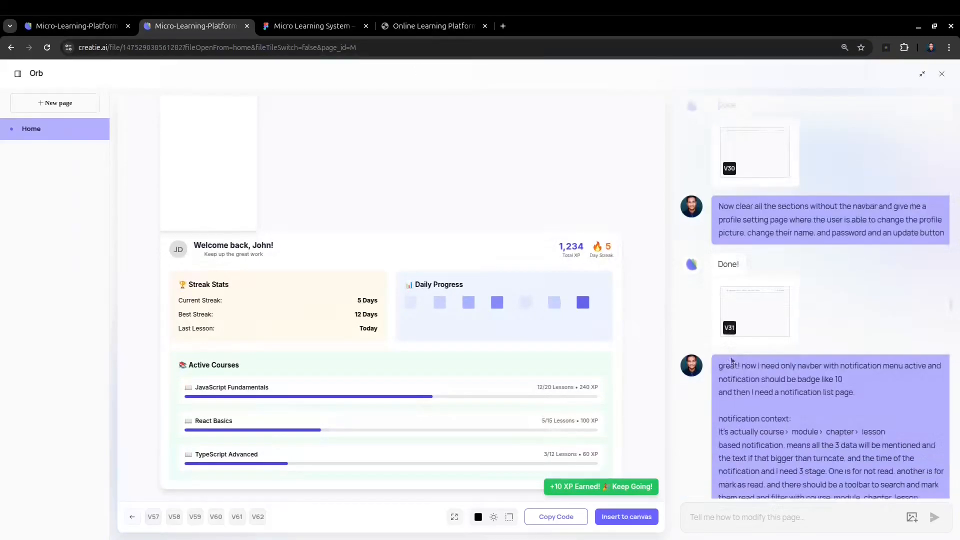
click(757, 317)
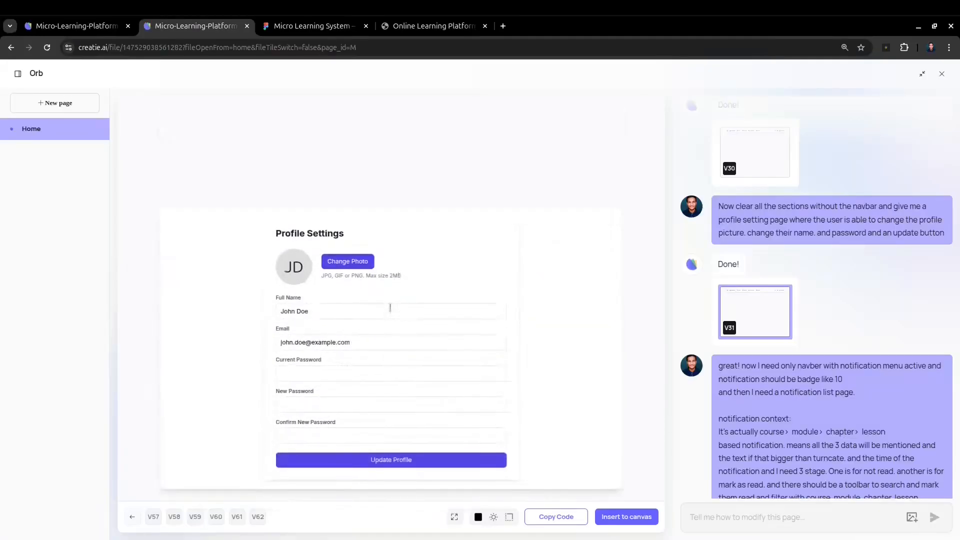
scroll(823, 257, up, 5)
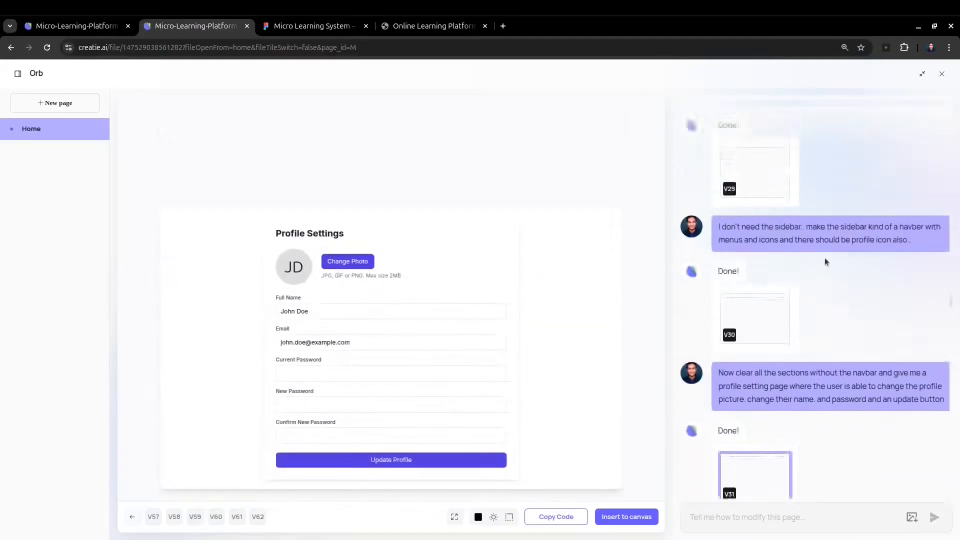
- Reopen version V31 and compare its navbar with the profile settings form beneath it
scroll(855, 329, down, 3)
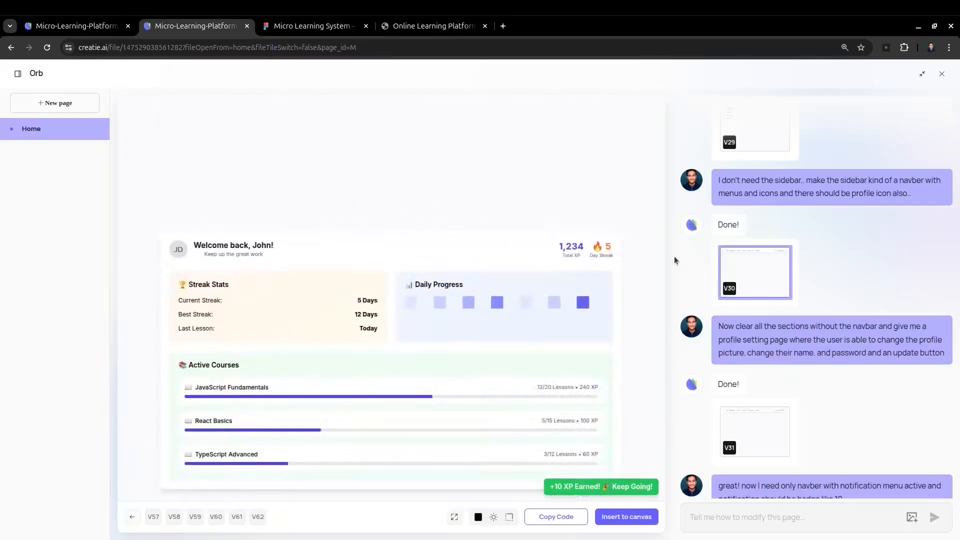
scroll(674, 256, down, 1)
click(759, 382)
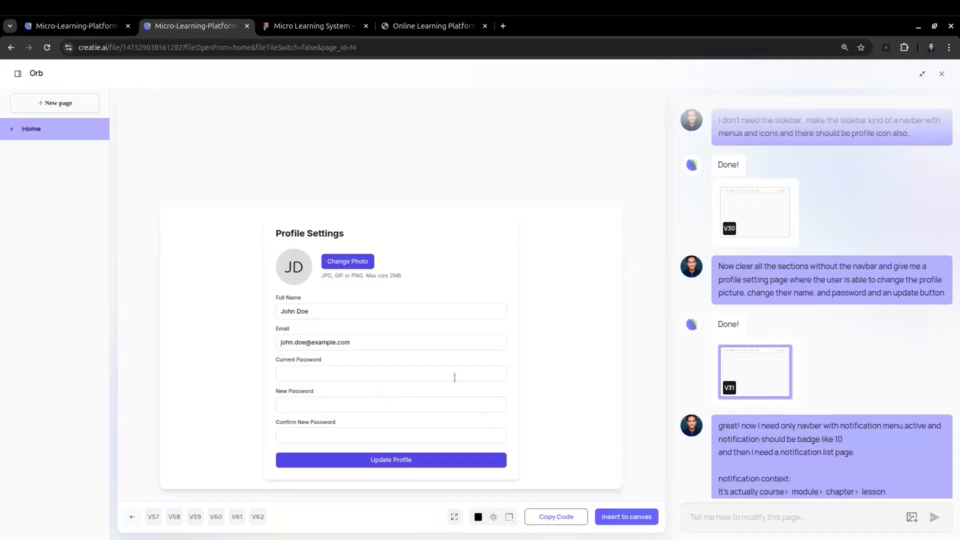
scroll(400, 345, up, 6)
scroll(295, 329, down, 3)
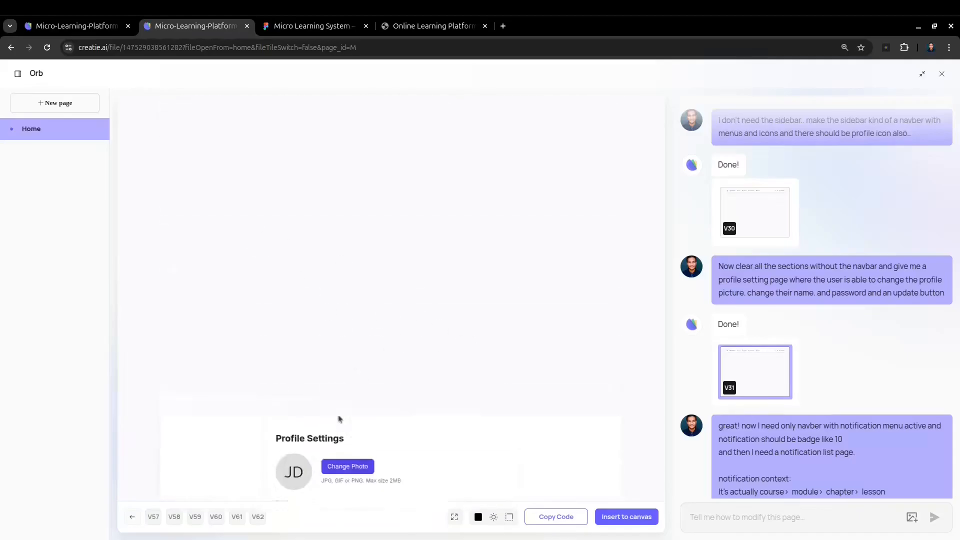
scroll(339, 419, down, 2)
scroll(250, 248, up, 5)
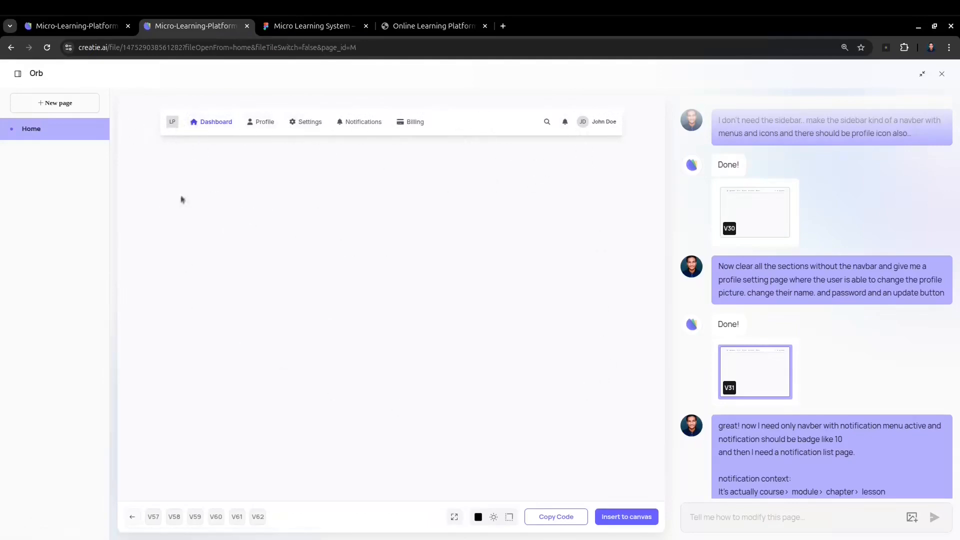
scroll(331, 367, down, 3)
scroll(269, 242, up, 3)
scroll(250, 240, down, 3)
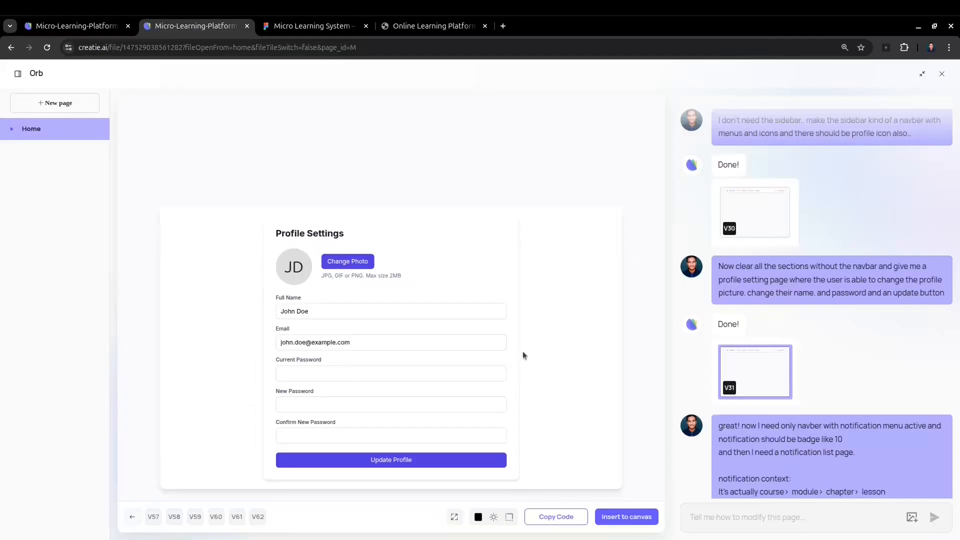
scroll(410, 290, up, 4)
scroll(398, 281, down, 4)
- Read the notification list prompt and open version V32 to examine its unread Web Development Fundamentals notification
scroll(794, 340, down, 4)
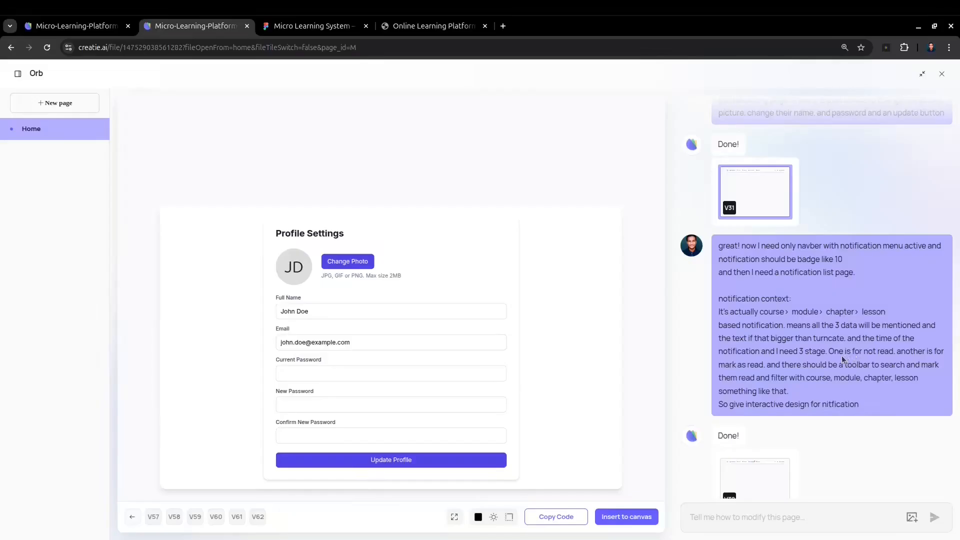
scroll(795, 395, down, 3)
click(734, 355)
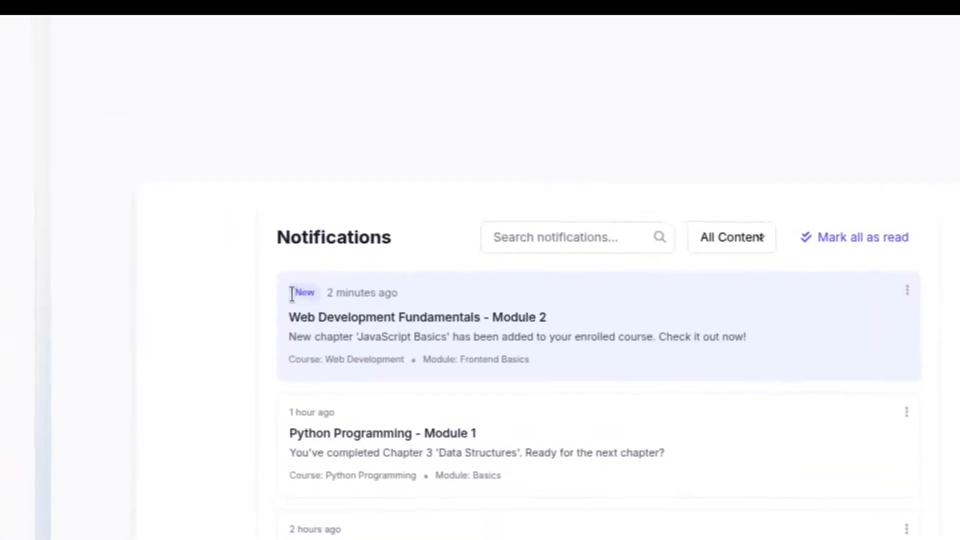
double_click(303, 293)
double_click(364, 307)
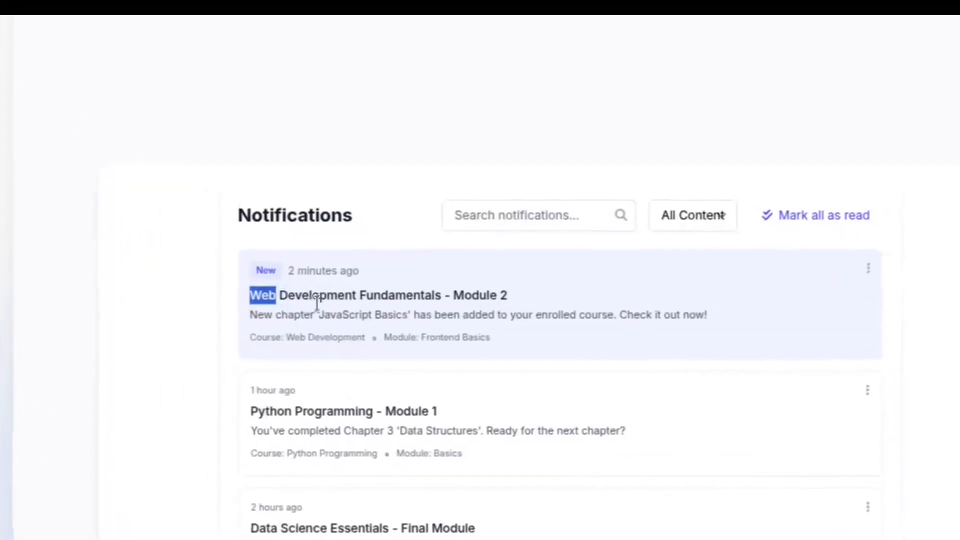
drag(231, 274, 598, 290)
click(180, 315)
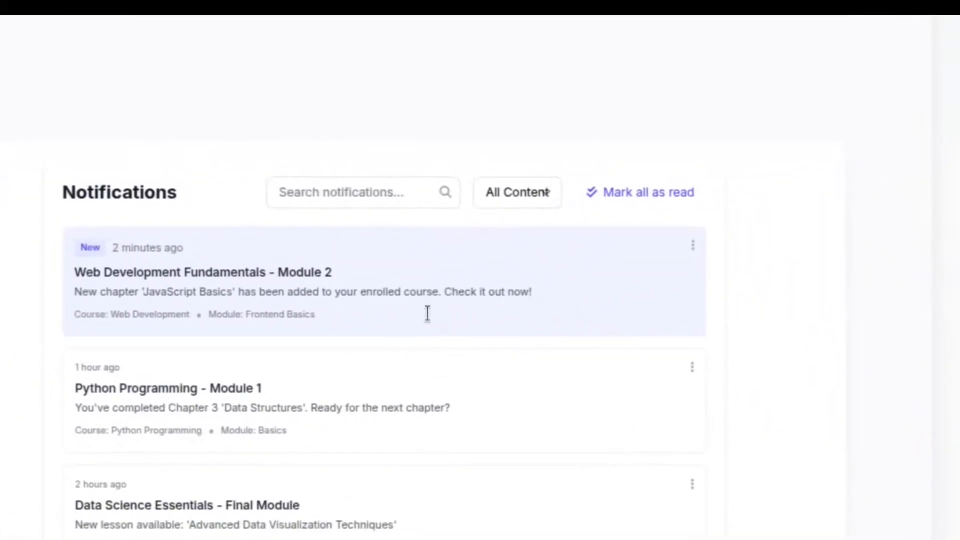
- Check the notification toolbar's search field, content filter options and mark-all-as-read control
click(367, 192)
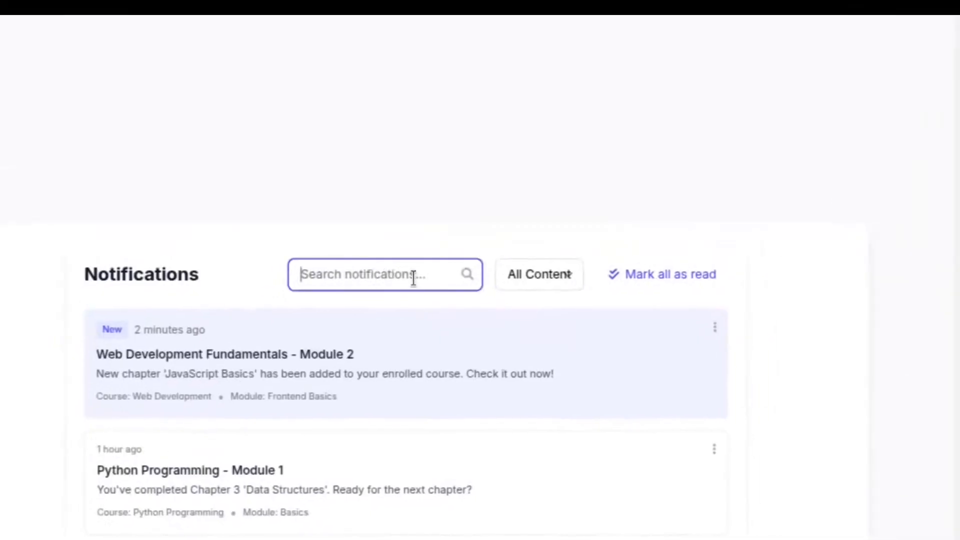
click(531, 276)
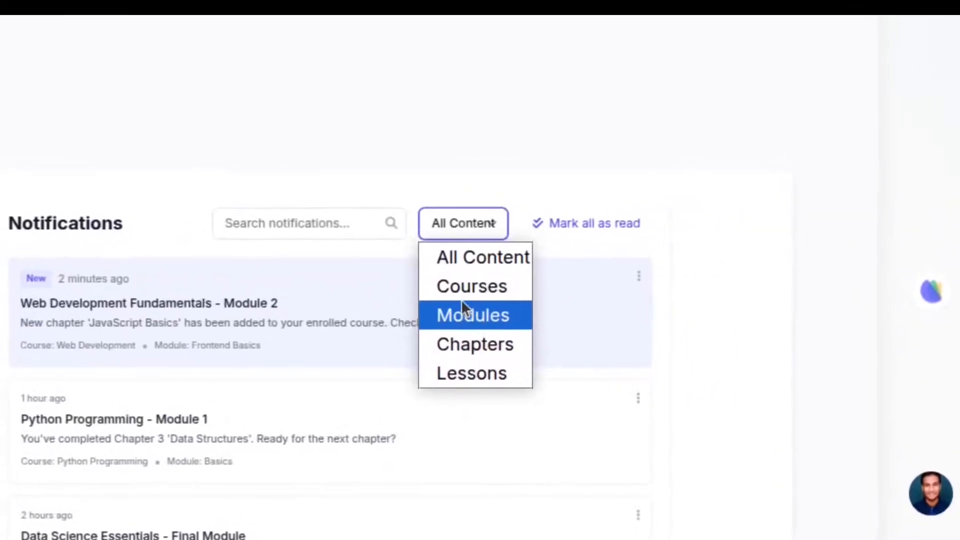
click(575, 240)
click(578, 229)
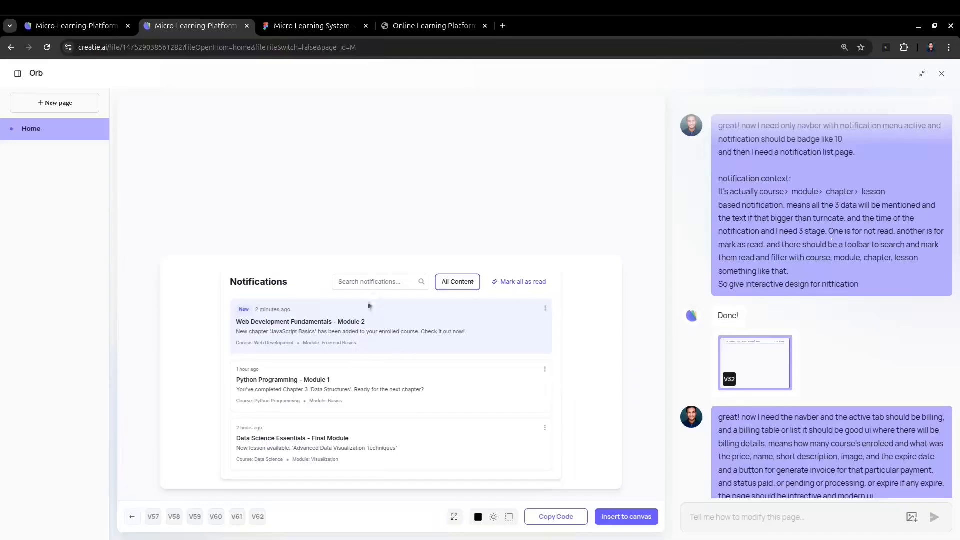
- Read the billing prompt and open version V33 to check its status filter and transaction search field
scroll(906, 287, down, 3)
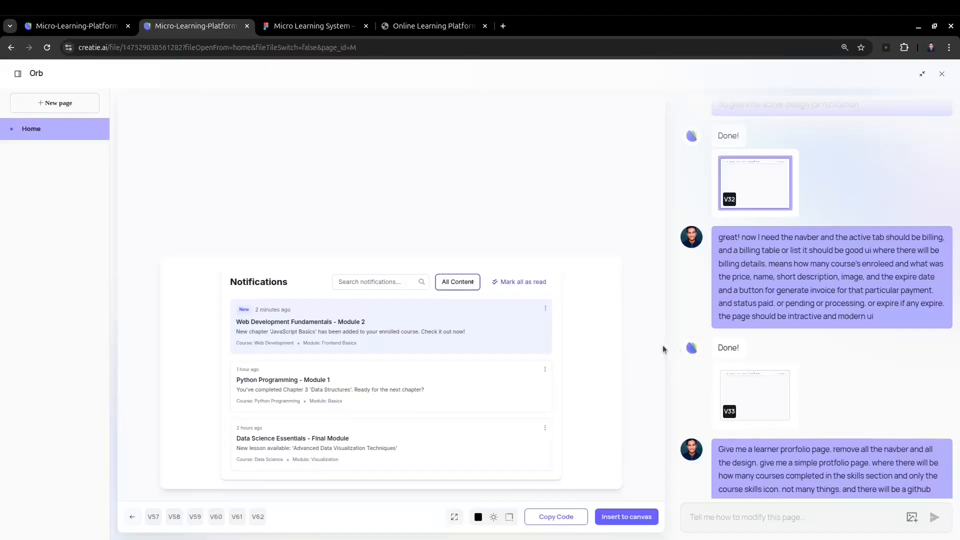
click(743, 392)
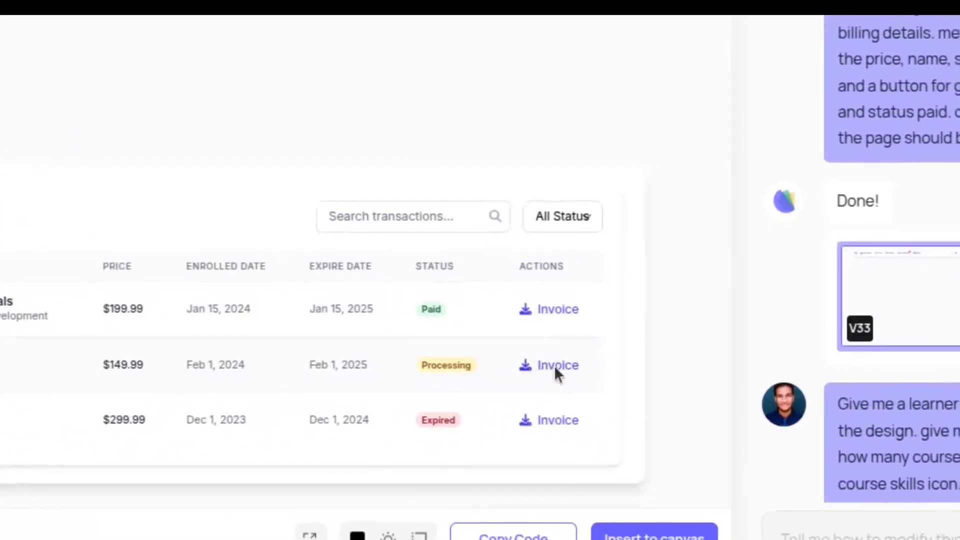
click(548, 293)
click(553, 301)
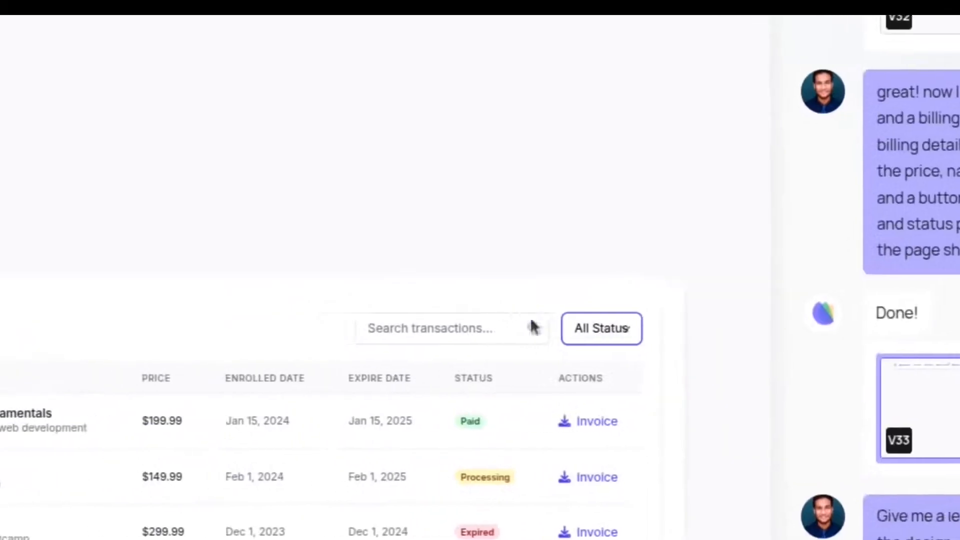
click(325, 292)
- Examine version V33's navbar with the active Billing item and the Billing History table beneath it
scroll(65, 250, up, 8)
scroll(75, 242, down, 8)
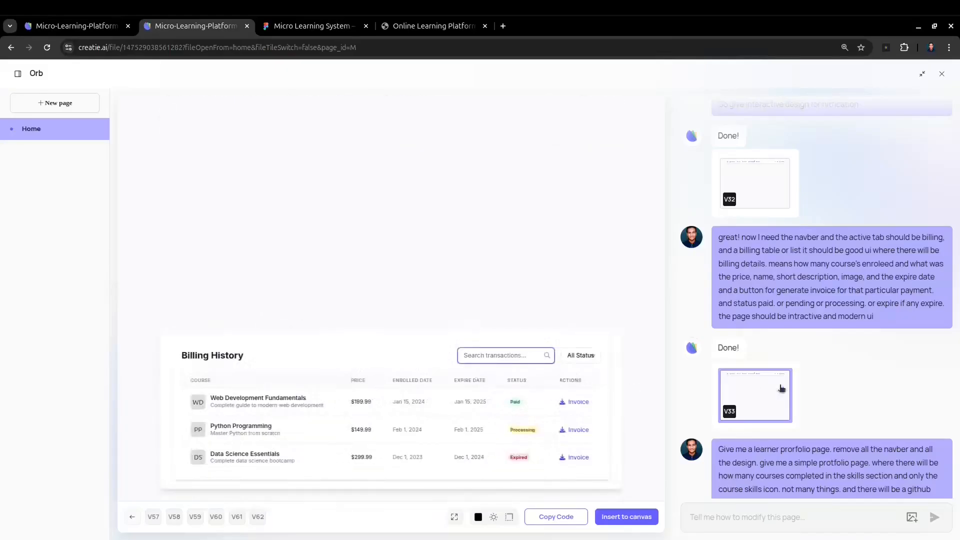
scroll(790, 392, down, 3)
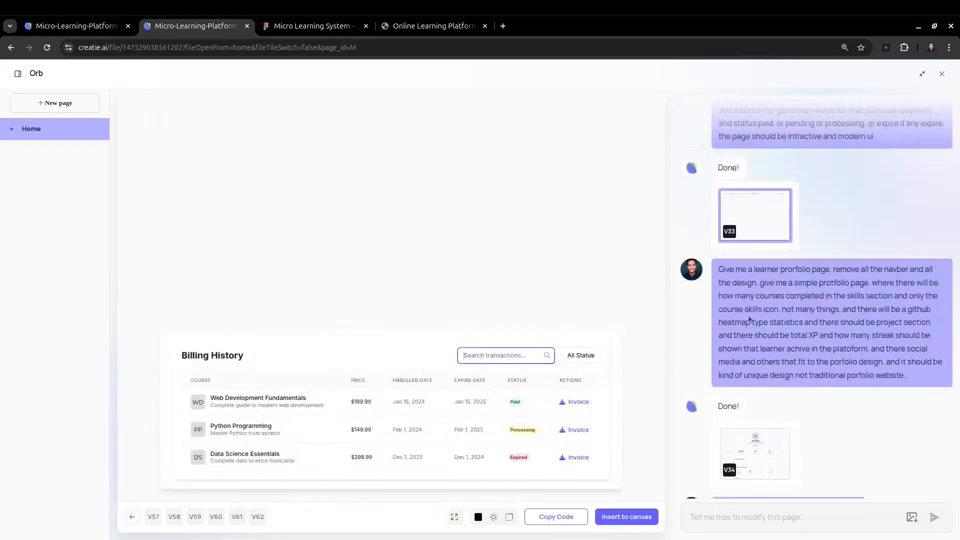
scroll(474, 254, up, 10)
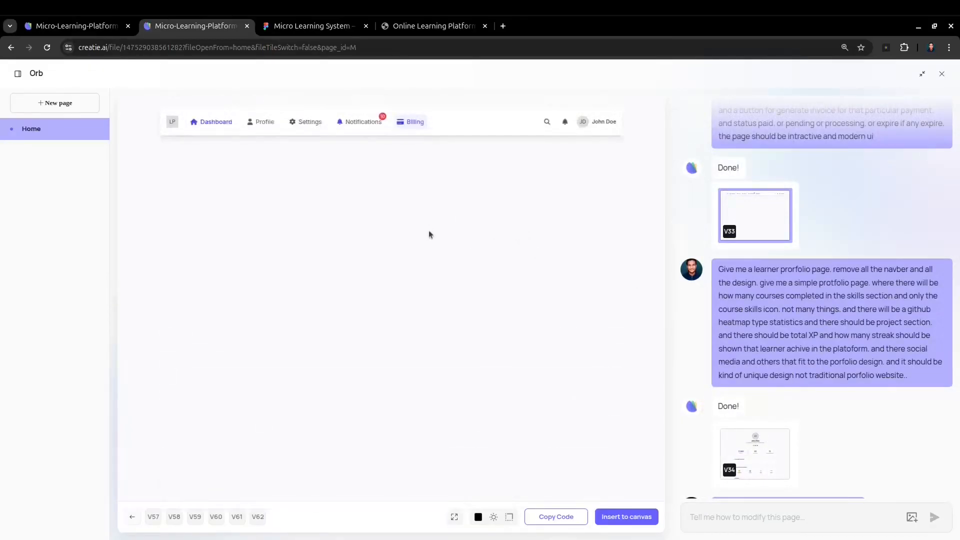
scroll(419, 283, down, 1)
scroll(419, 284, down, 6)
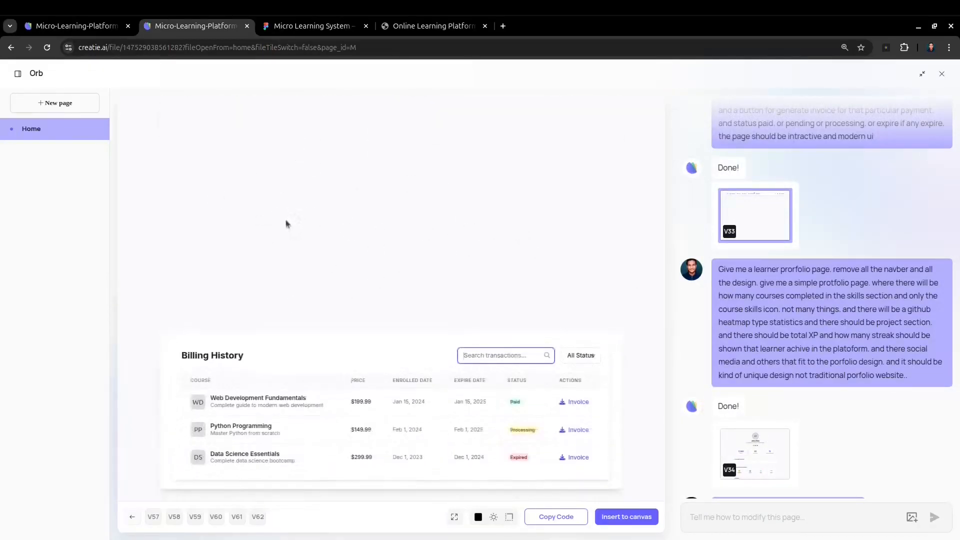
scroll(287, 222, up, 7)
scroll(260, 263, down, 6)
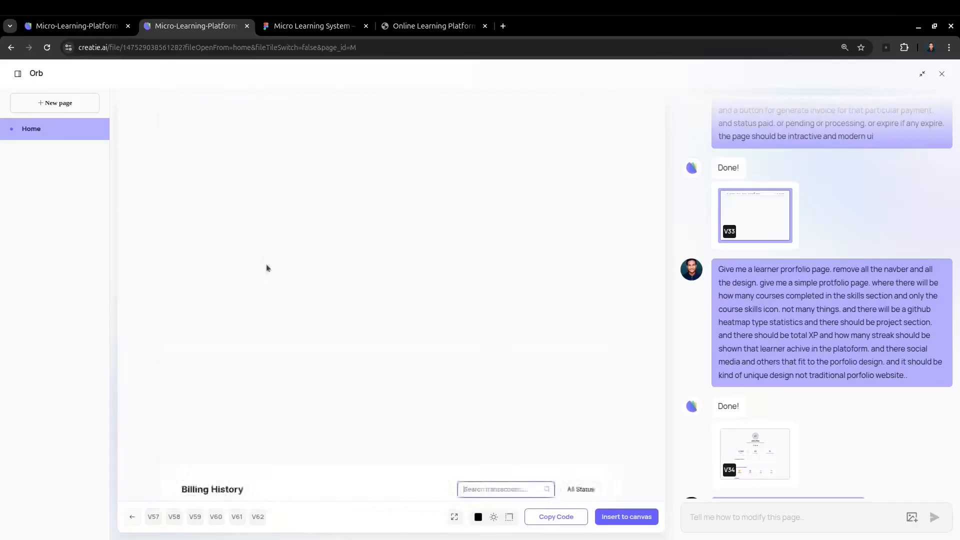
scroll(295, 235, up, 6)
scroll(435, 268, down, 7)
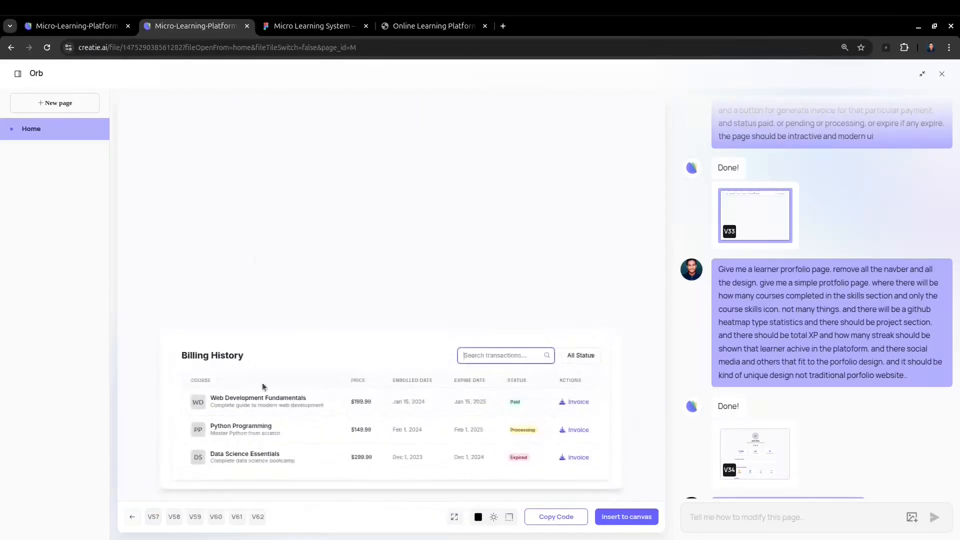
- Switch to Figma and look over the whole group of learner wireframes
click(433, 26)
click(308, 26)
scroll(328, 217, down, 5)
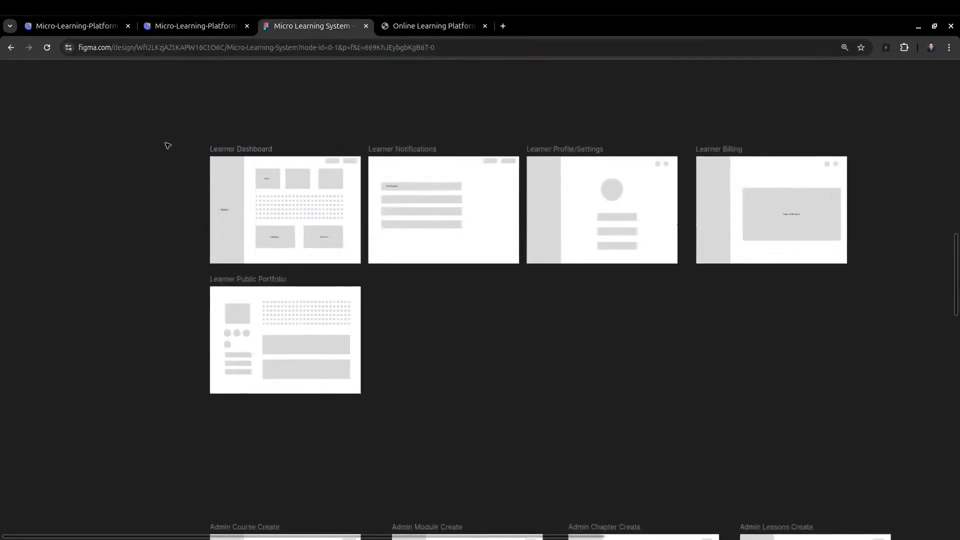
drag(180, 143, 810, 420)
click(570, 433)
scroll(549, 429, right, 2)
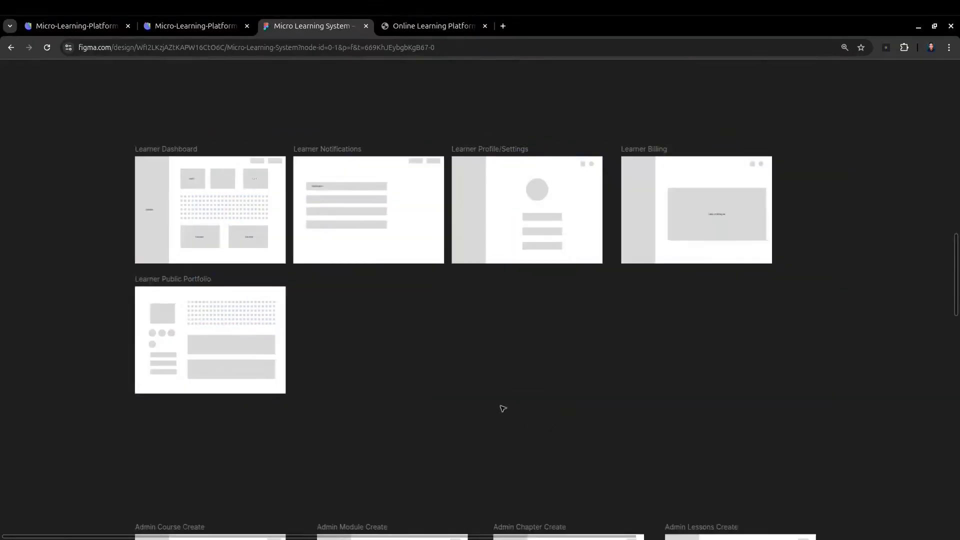
- Review the Learner Notifications, Profile/Settings, Billing and Public Portfolio frames one after another
click(364, 159)
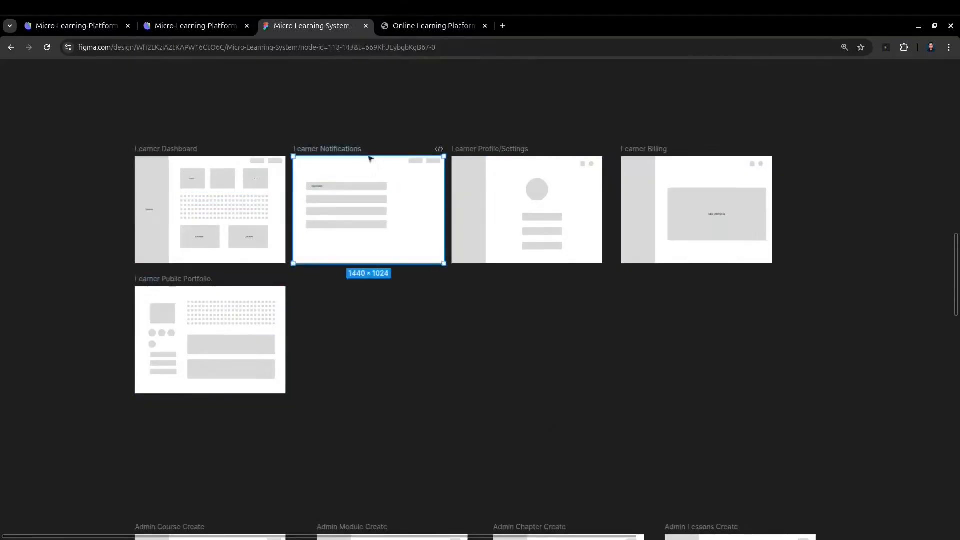
click(474, 153)
click(539, 325)
click(640, 220)
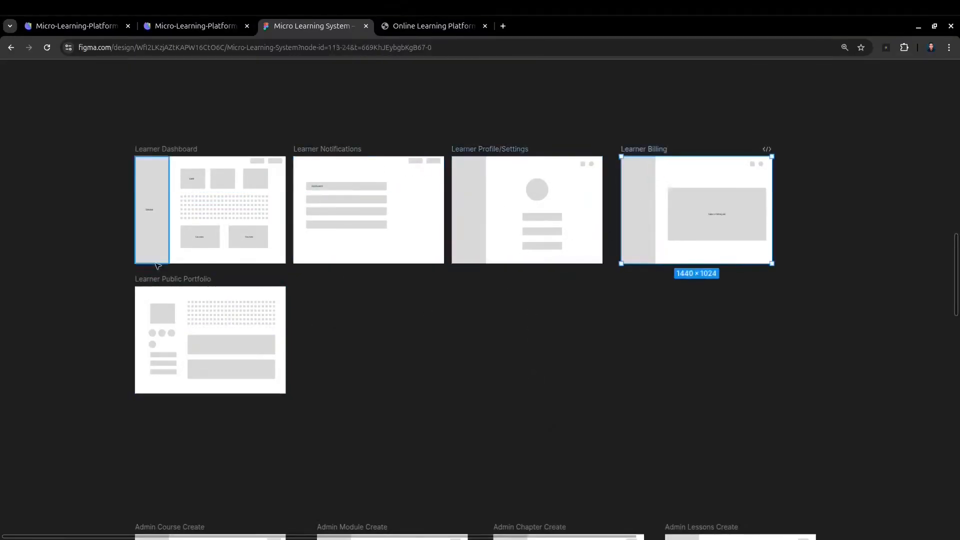
click(161, 277)
click(429, 333)
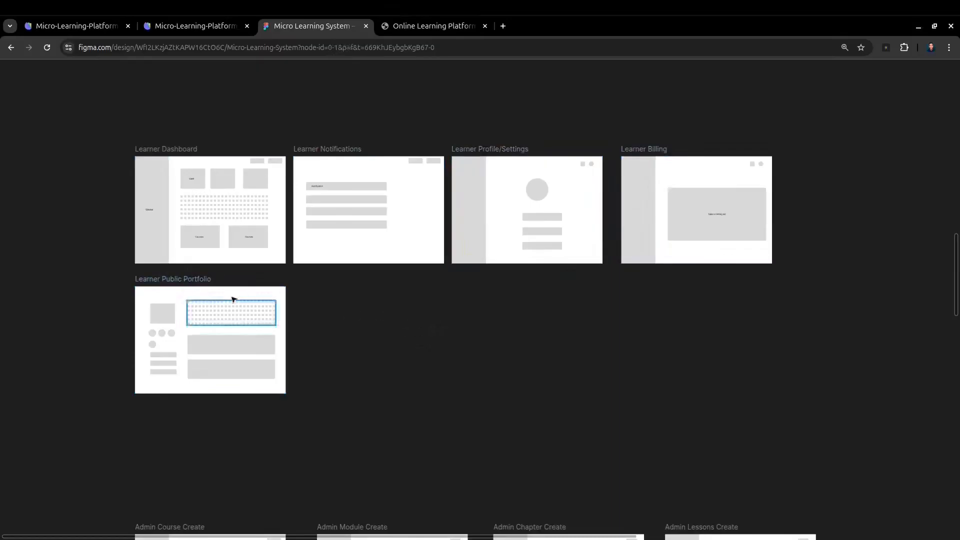
- Return to Creatie, read the learner portfolio page prompt and open version V34
click(210, 32)
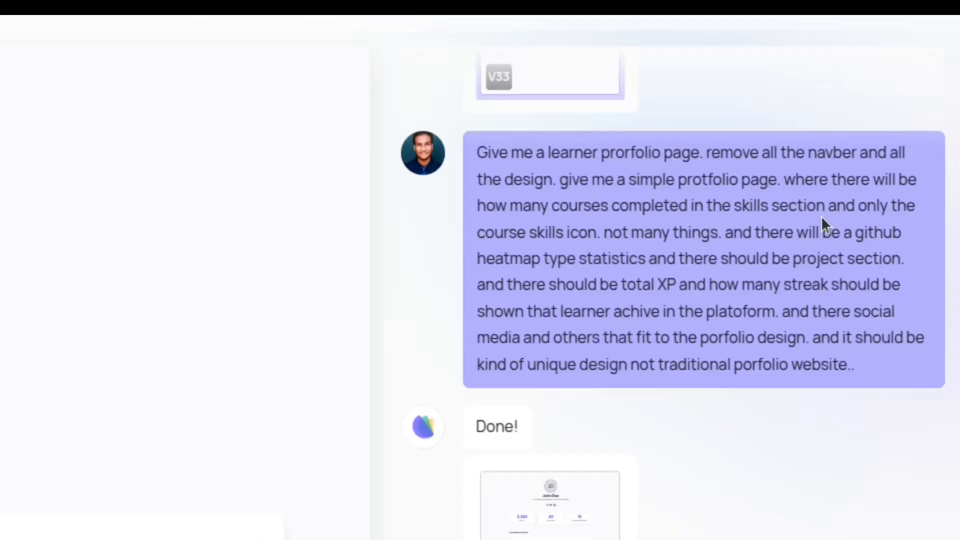
scroll(827, 220, down, 1)
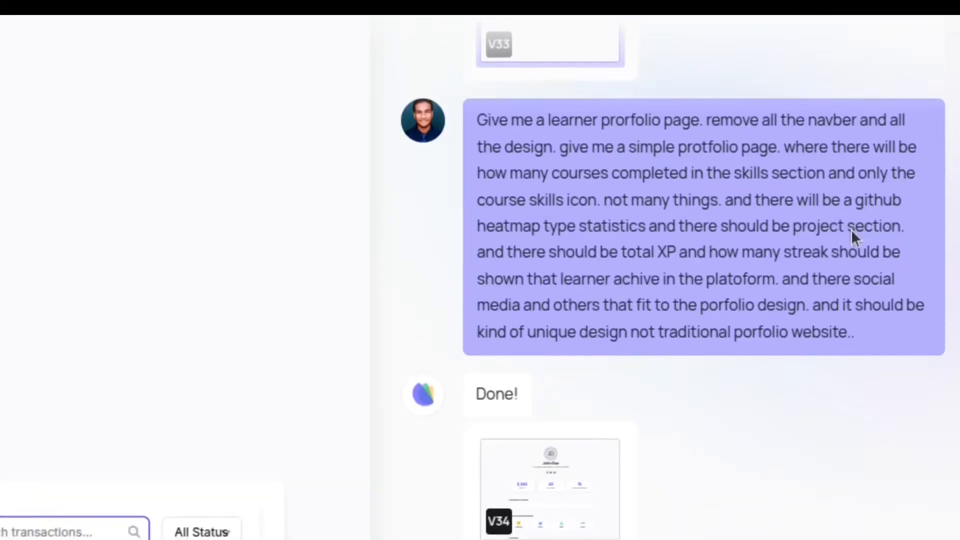
scroll(851, 229, down, 1)
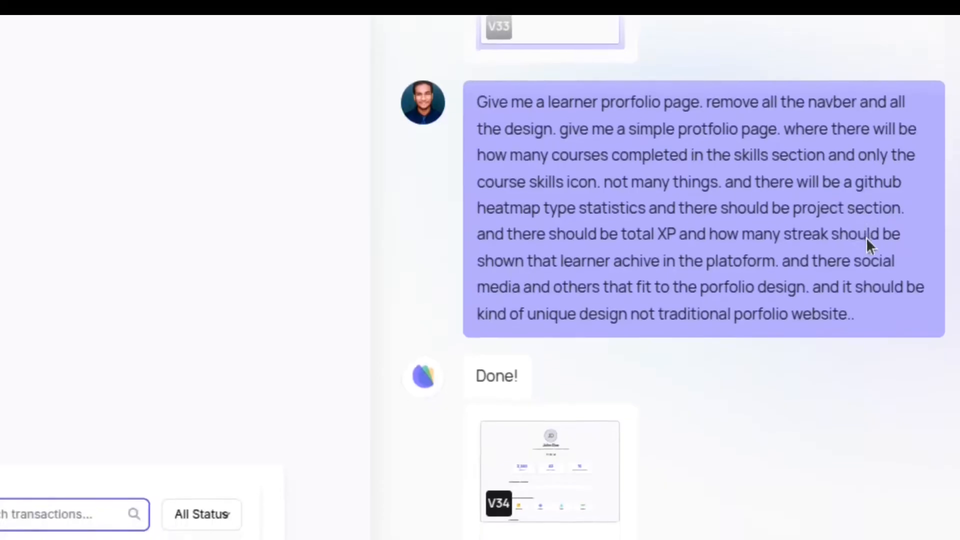
scroll(866, 238, down, 1)
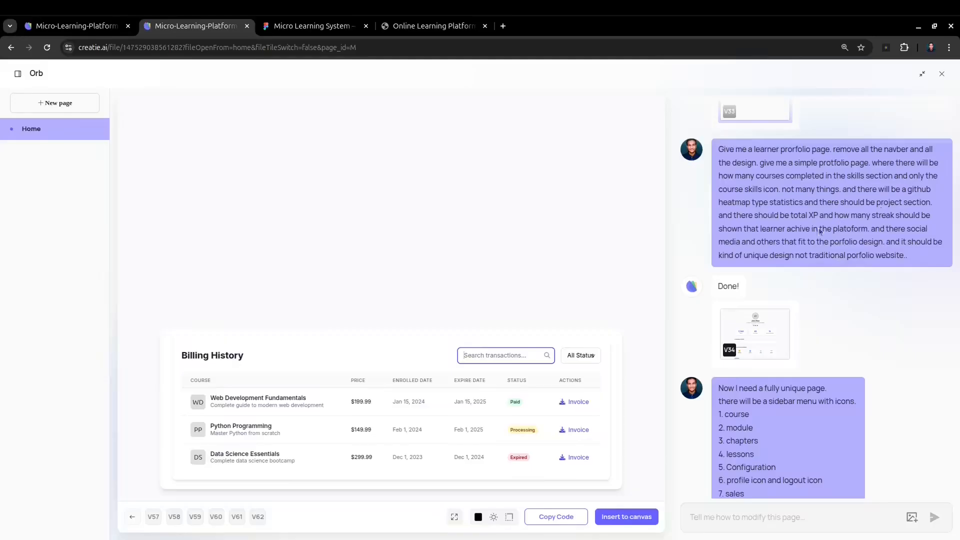
click(767, 324)
- Examine the V34 portfolio's profile header, XP and streak statistics, learning activity, skills and projects sections
scroll(420, 292, down, 1)
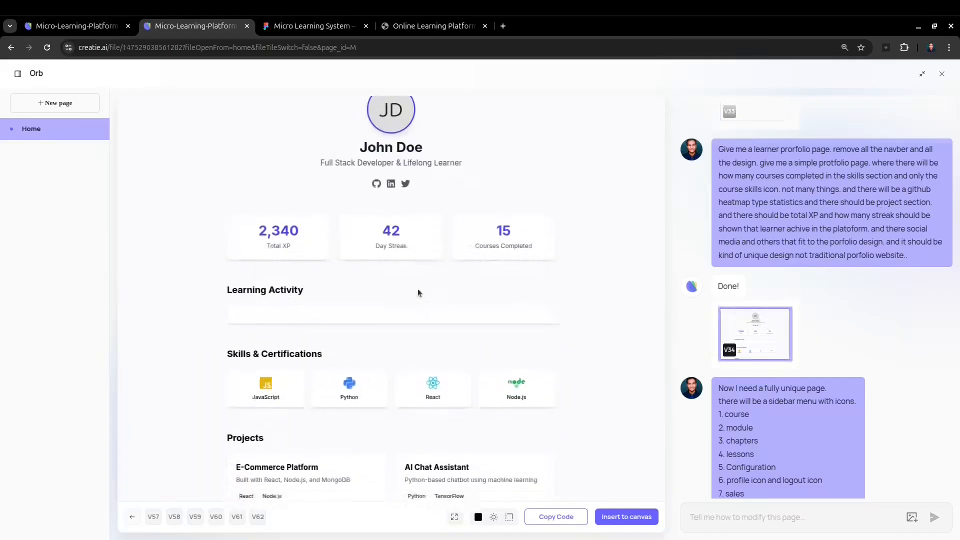
scroll(420, 292, up, 1)
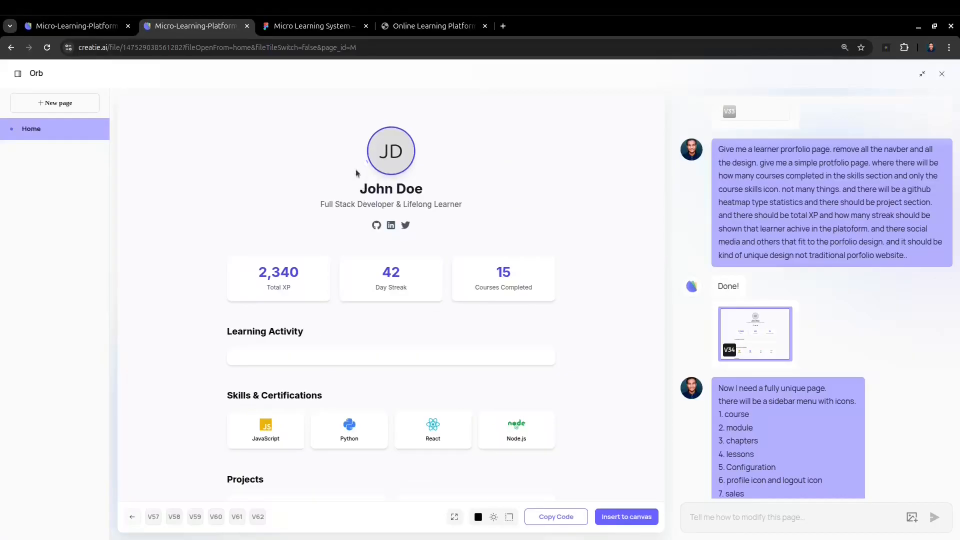
drag(257, 195, 570, 456)
click(639, 500)
scroll(352, 360, down, 2)
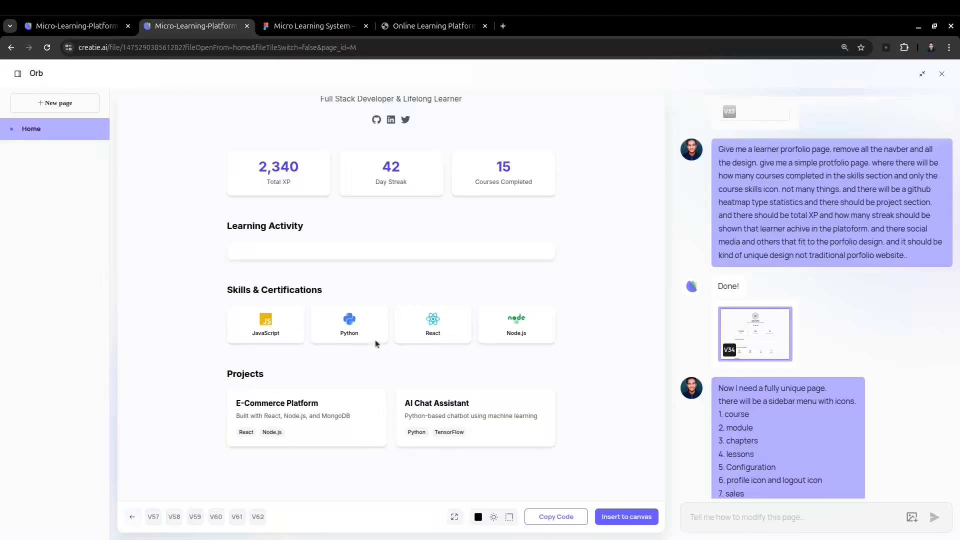
- Read the icon sidebar menu prompt, switch to Figma and look over the admin course, module, chapter and lesson wireframes
scroll(752, 282, down, 2)
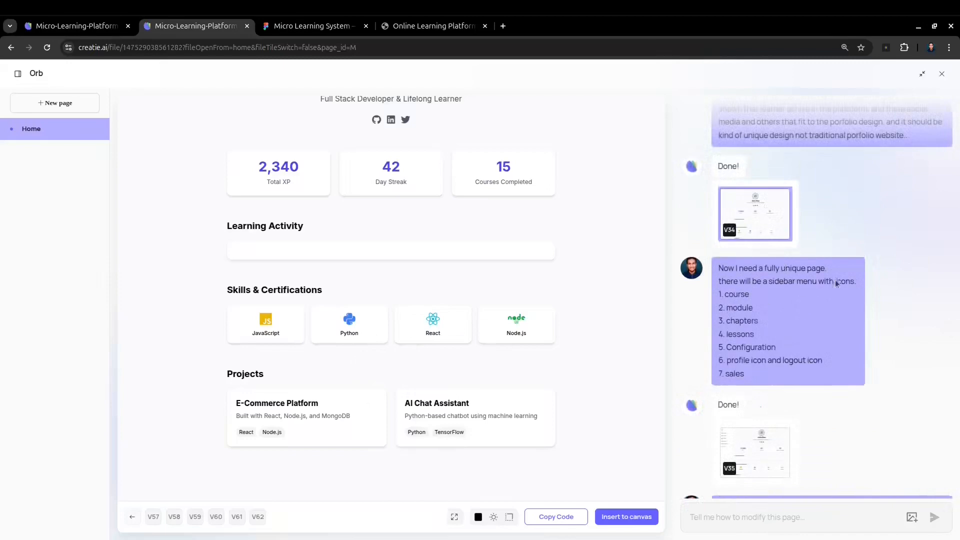
click(332, 26)
ctrl+scroll(326, 249, down, 3)
scroll(320, 273, down, 3)
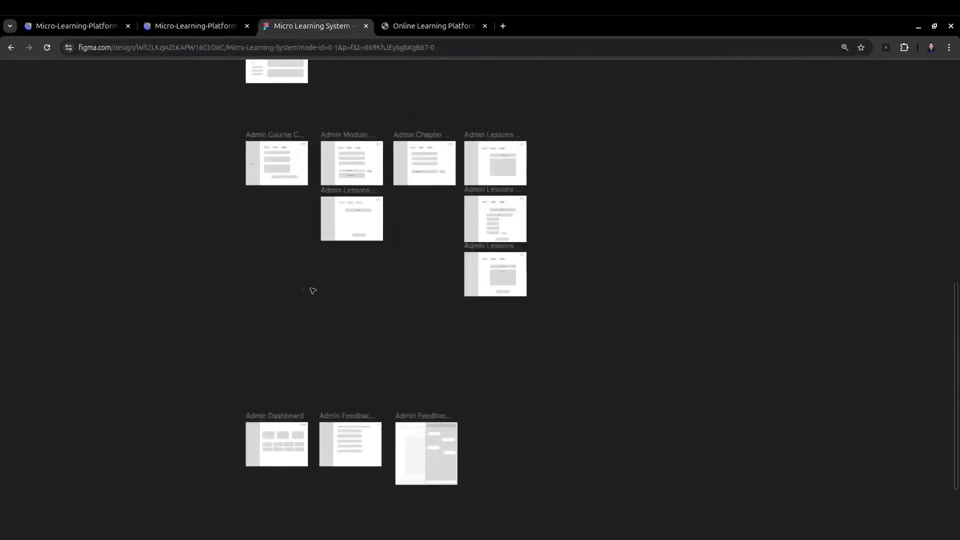
scroll(307, 285, up, 1)
drag(200, 192, 620, 431)
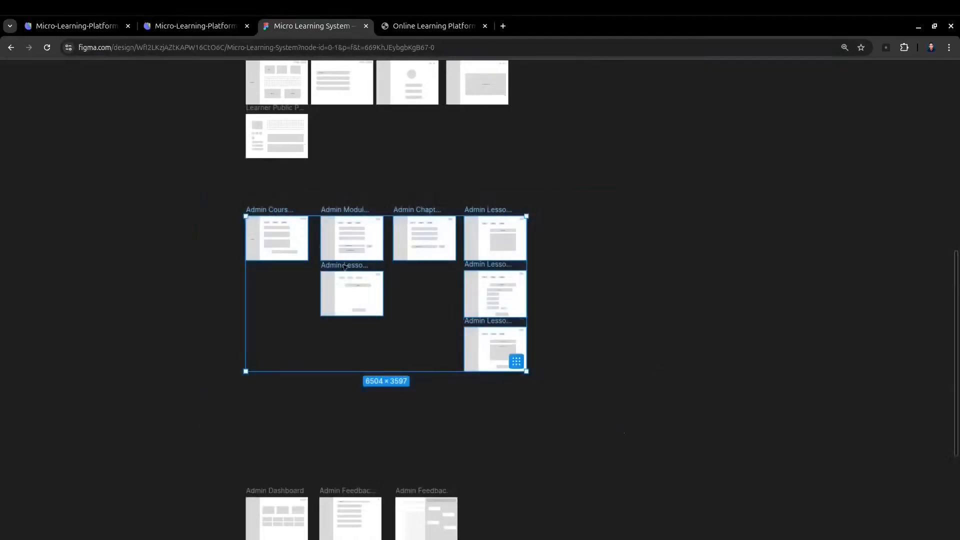
ctrl+scroll(316, 242, up, 5)
click(146, 133)
ctrl+scroll(364, 216, down, 5)
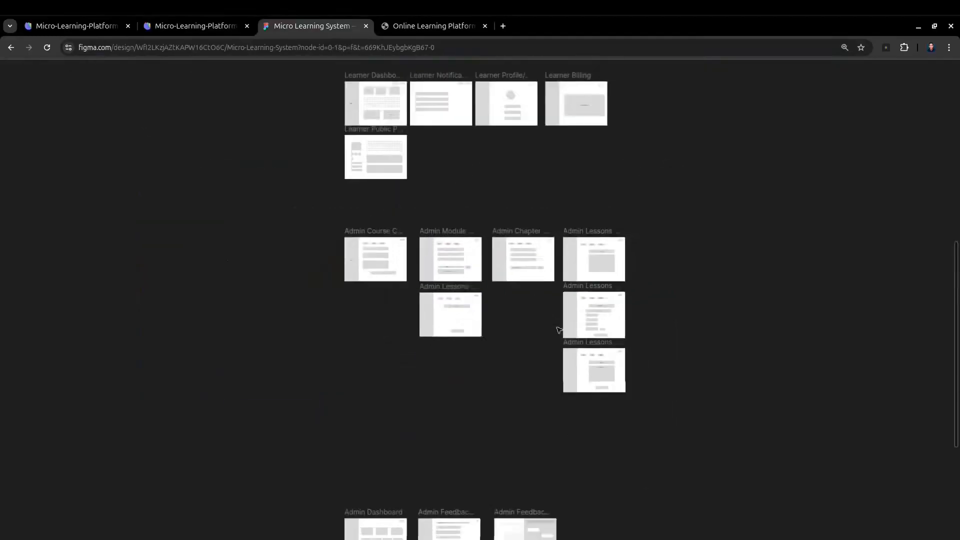
- Select the admin creation wireframes, followed by the Admin Dashboard and feedback frames below them
drag(643, 415, 307, 205)
scroll(332, 262, down, 3)
drag(305, 255, 630, 423)
- Look over the home, signup and course flow frames and select them together with all the learner wireframes
scroll(670, 280, up, 8)
scroll(395, 257, up, 3)
ctrl+scroll(345, 208, down, 2)
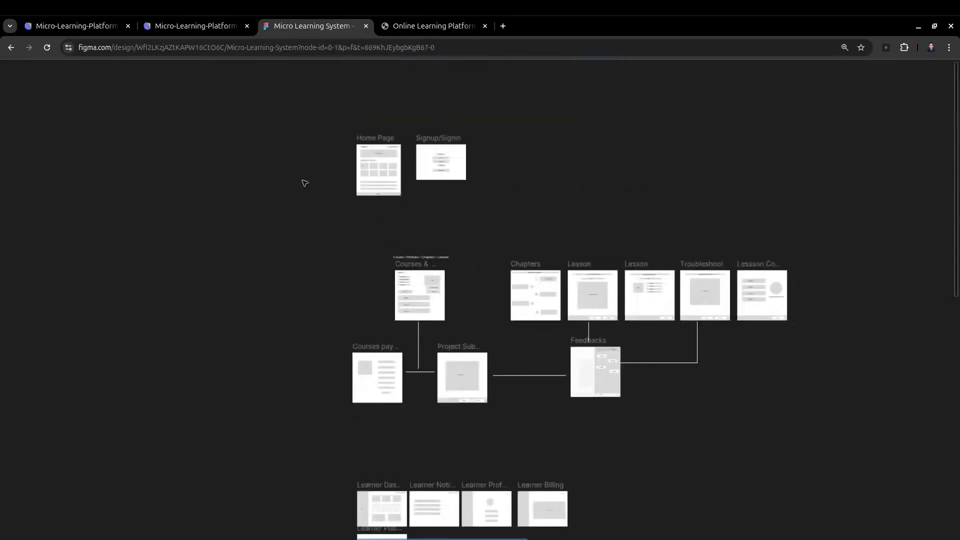
scroll(282, 189, right, 3)
scroll(269, 205, down, 3)
scroll(250, 146, up, 3)
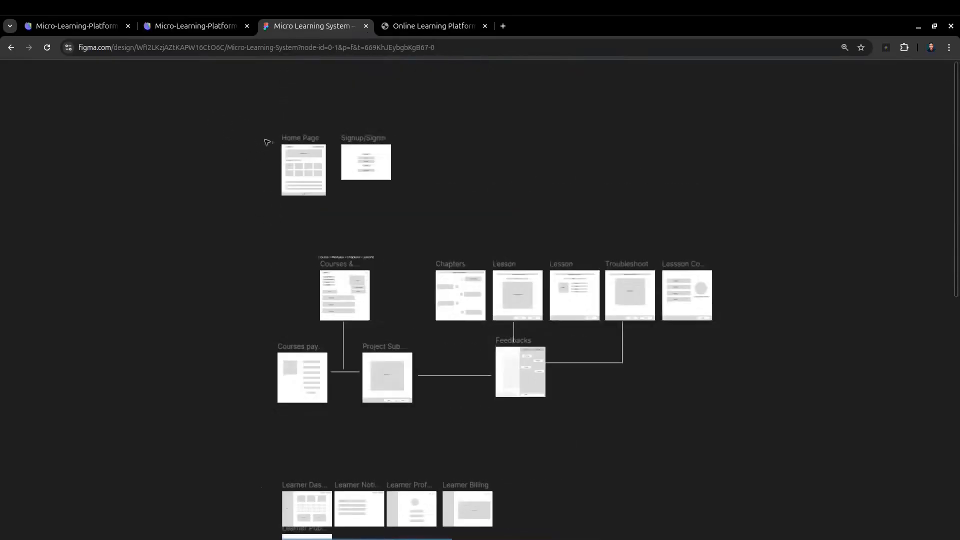
drag(241, 133, 739, 436)
scroll(454, 262, down, 3)
scroll(738, 435, down, 1)
scroll(495, 311, up, 2)
scroll(523, 309, down, 3)
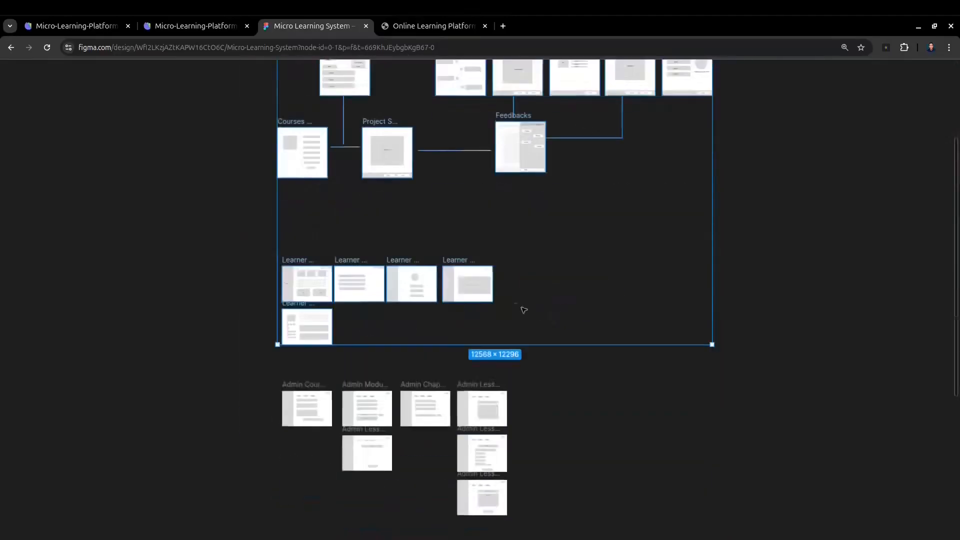
- Clear the selection and select all the admin frames, from Admin Course Create through the dashboard and feedback frames
click(784, 247)
scroll(498, 272, down, 4)
scroll(480, 273, up, 3)
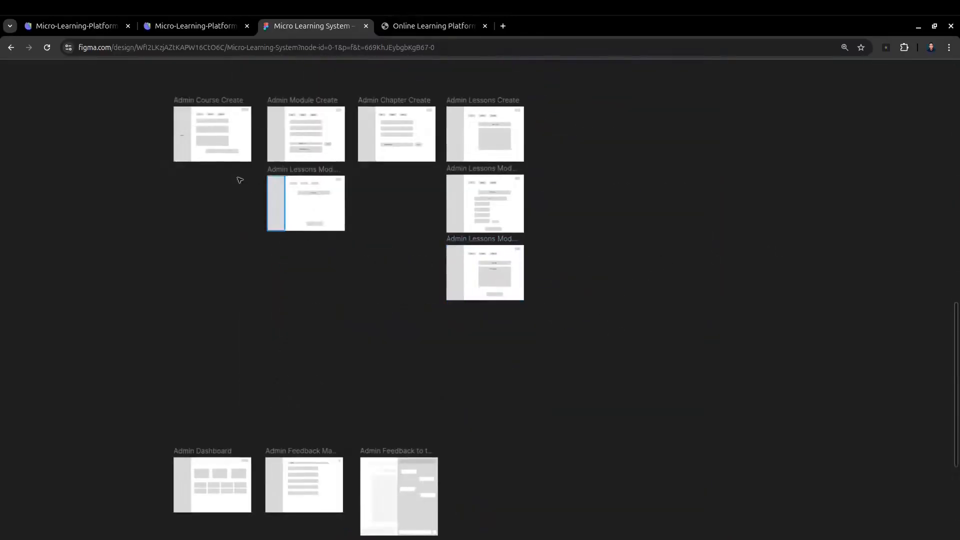
drag(106, 78, 589, 493)
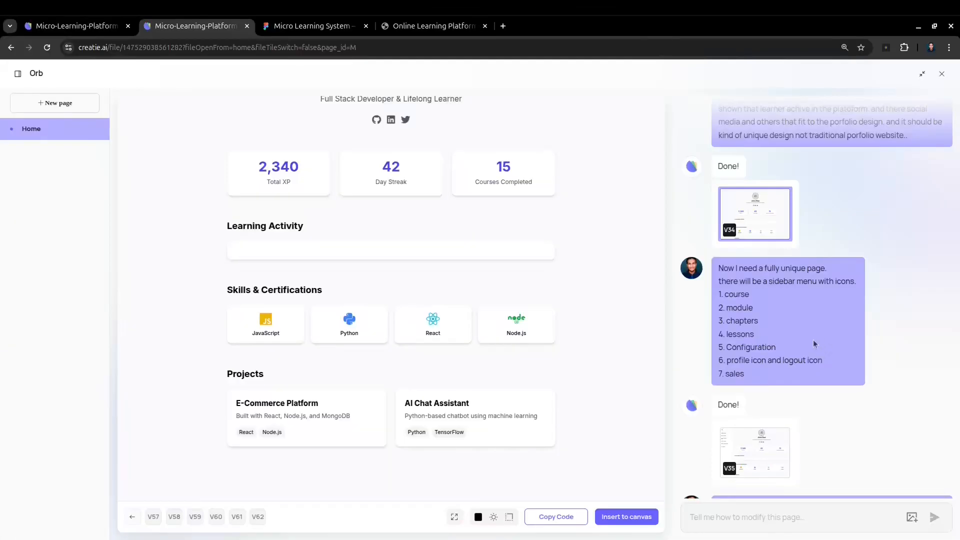
- Return to Creatie and read on from the sidebar menu prompt to version V35 and the prompt after it
scroll(705, 284, down, 1)
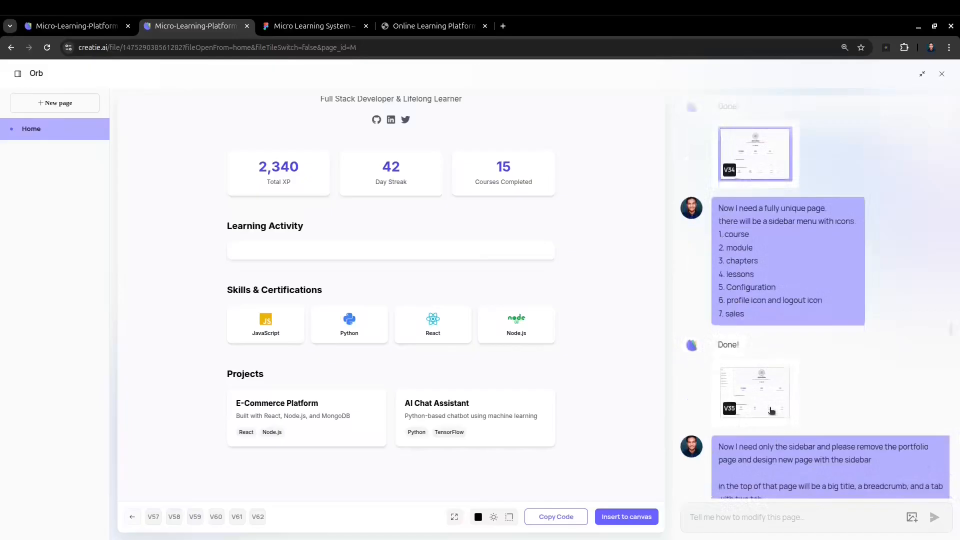
- Open version V35 of the generated design and examine its sidebar menu and profile page content
click(778, 414)
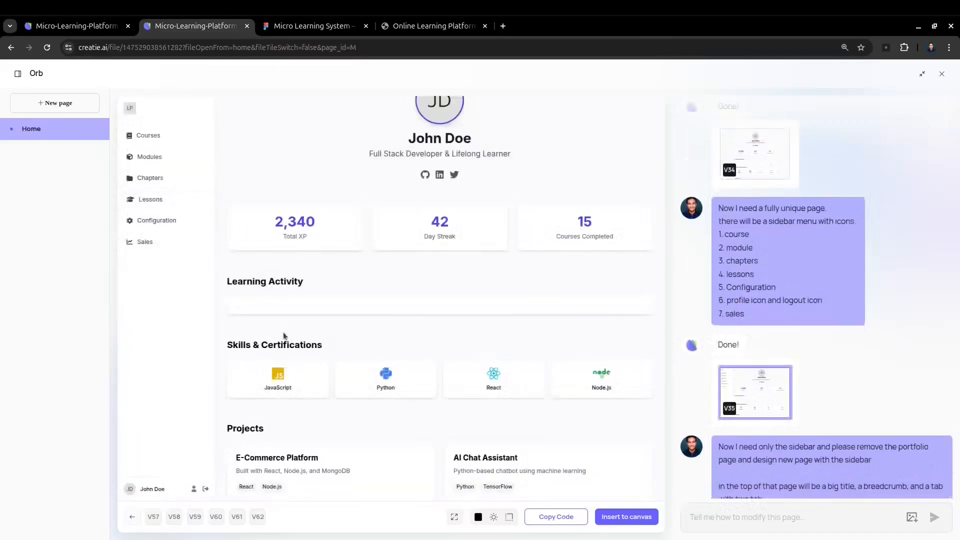
scroll(362, 283, up, 1)
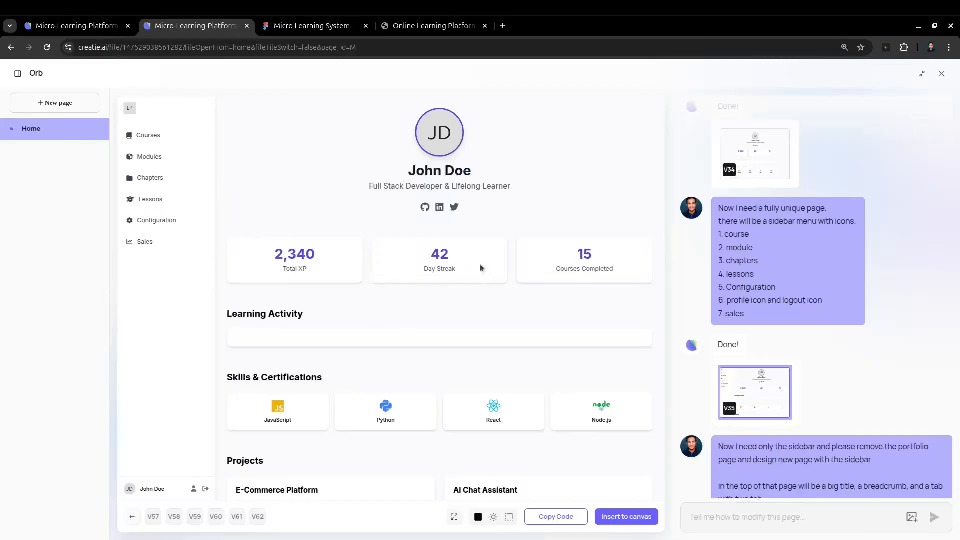
scroll(480, 268, down, 1)
scroll(418, 257, up, 1)
scroll(192, 168, down, 1)
scroll(799, 310, down, 4)
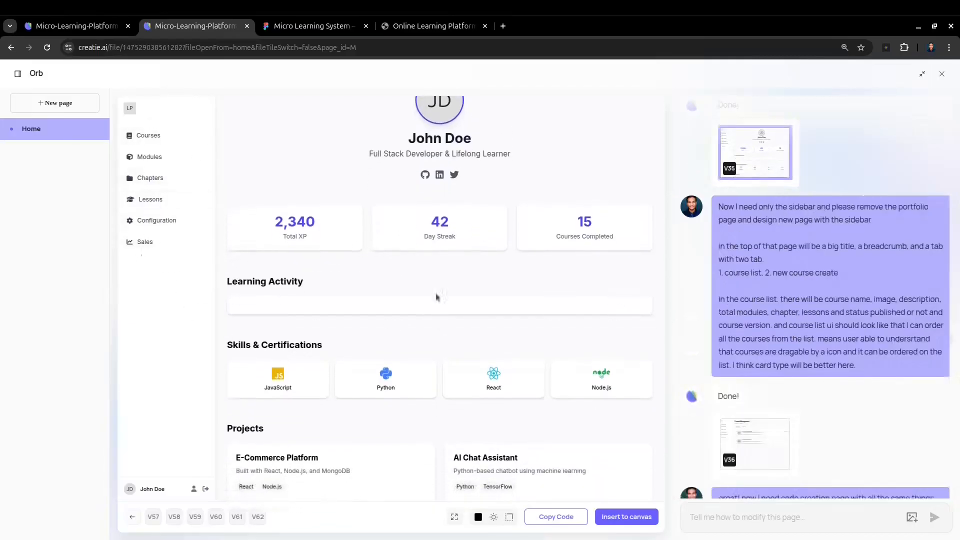
scroll(436, 297, up, 1)
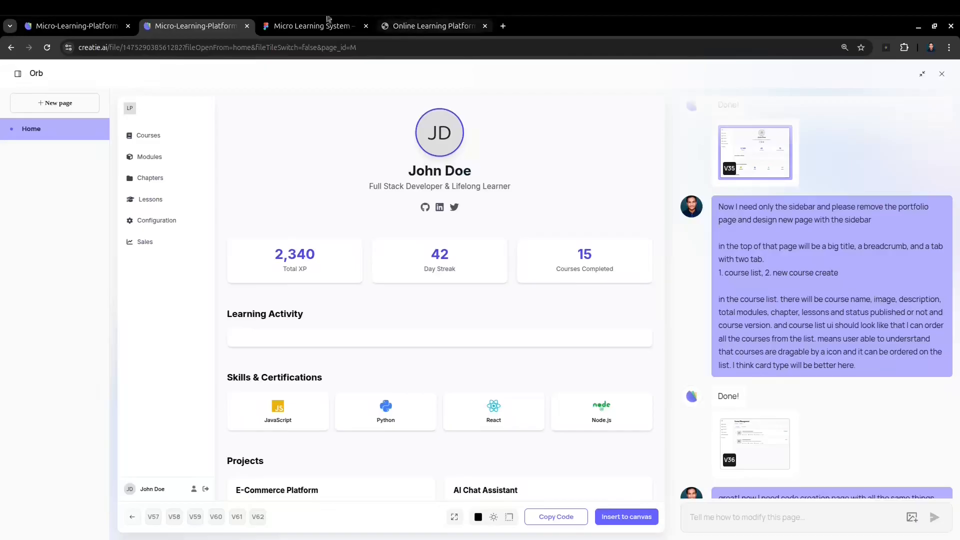
- Switch to the Micro Learning System file in Figma and examine the Admin Course Create wireframe
click(309, 26)
scroll(282, 288, down, 3)
scroll(282, 288, up, 5)
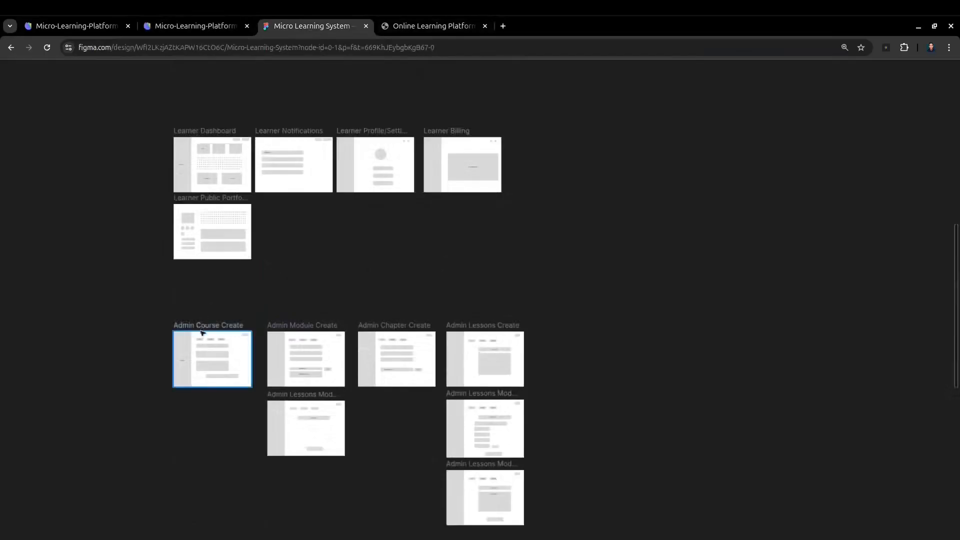
scroll(200, 336, up, 6)
scroll(136, 349, down, 3)
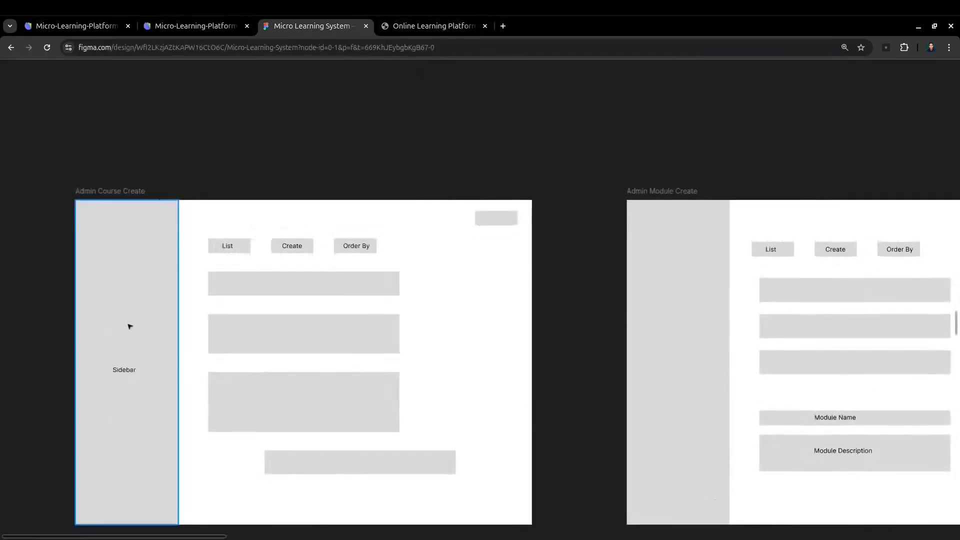
scroll(128, 326, up, 5)
scroll(262, 250, down, 1)
scroll(261, 250, up, 3)
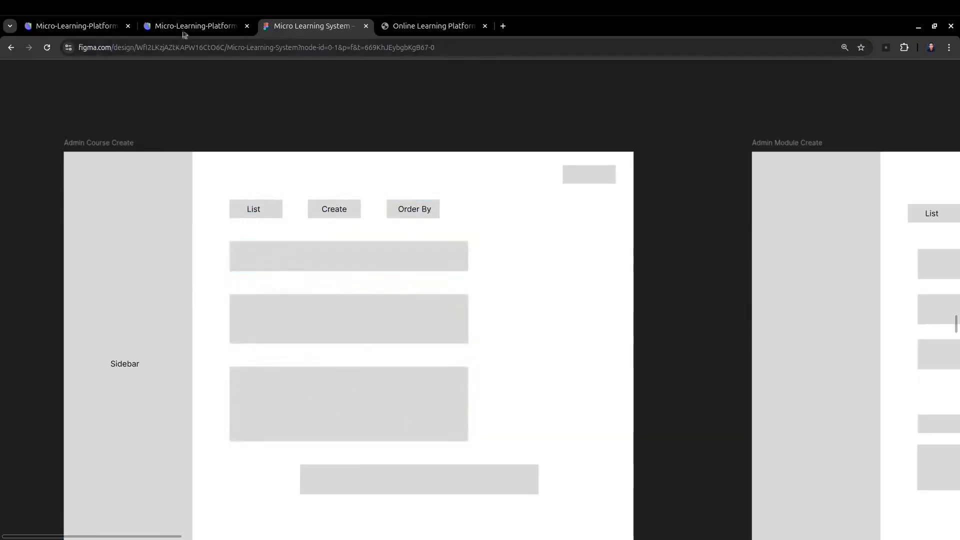
- Switch back to Creatie and read the prompt requesting the sidebar page with an orderable course list
key(ctrl+Page_Up)
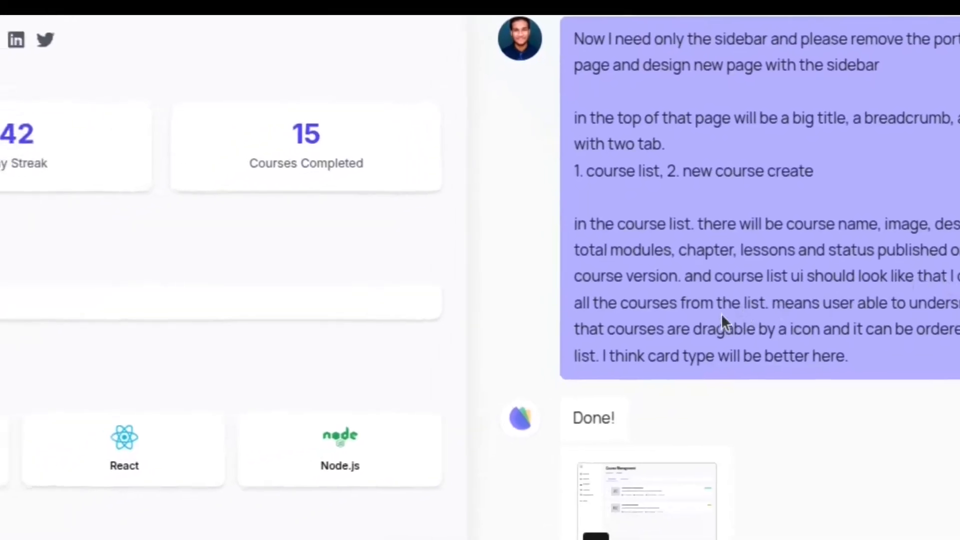
drag(620, 303, 959, 307)
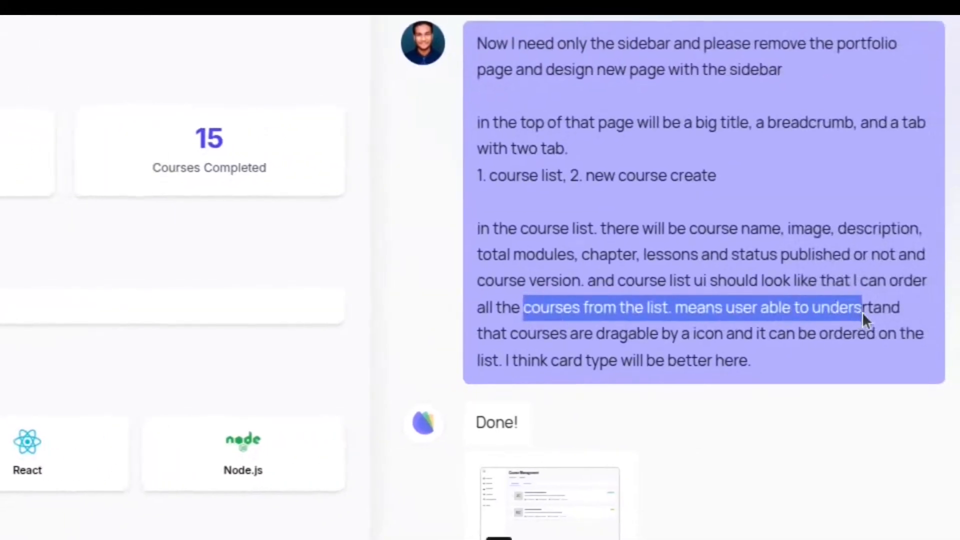
click(792, 352)
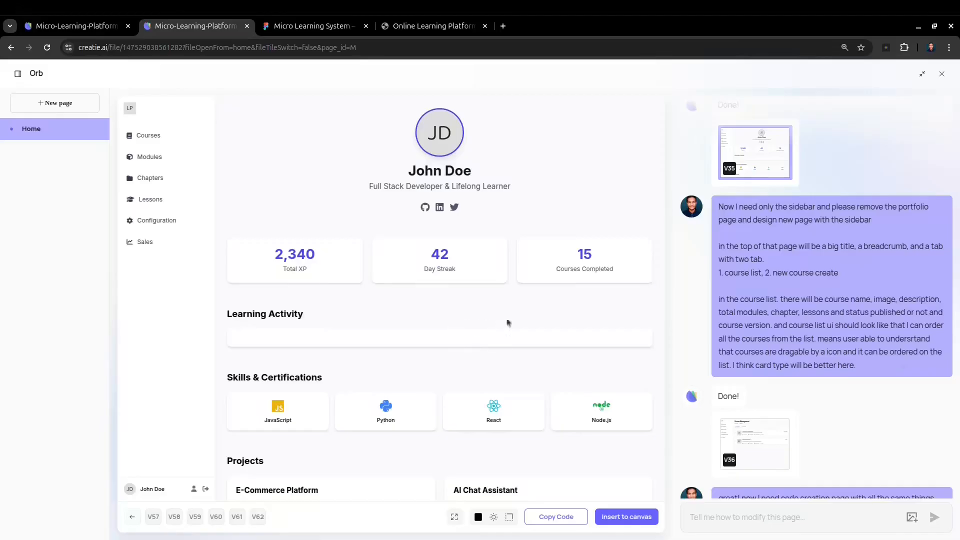
- Switch to Figma and examine the List, Create and Order By tabs in the Admin Course Create wireframe
click(323, 29)
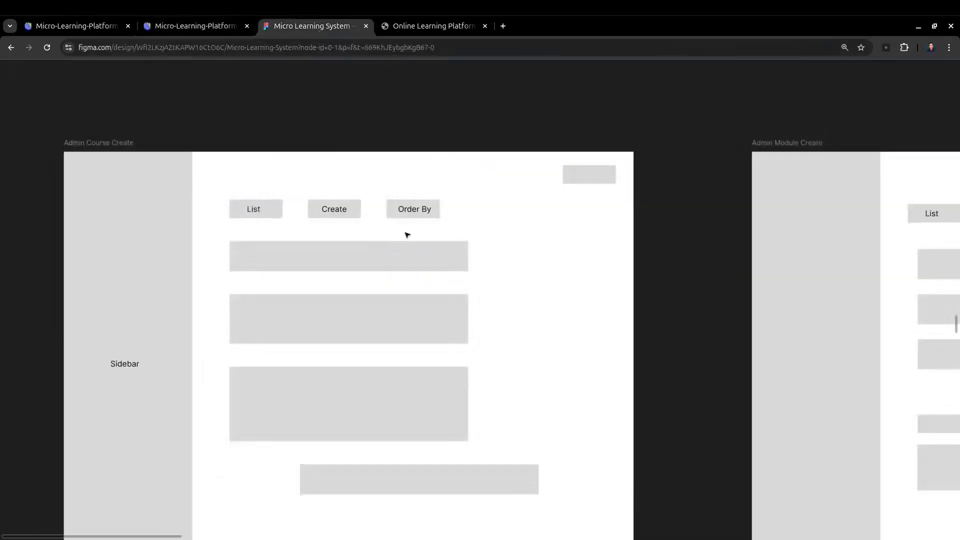
scroll(406, 231, up, 3)
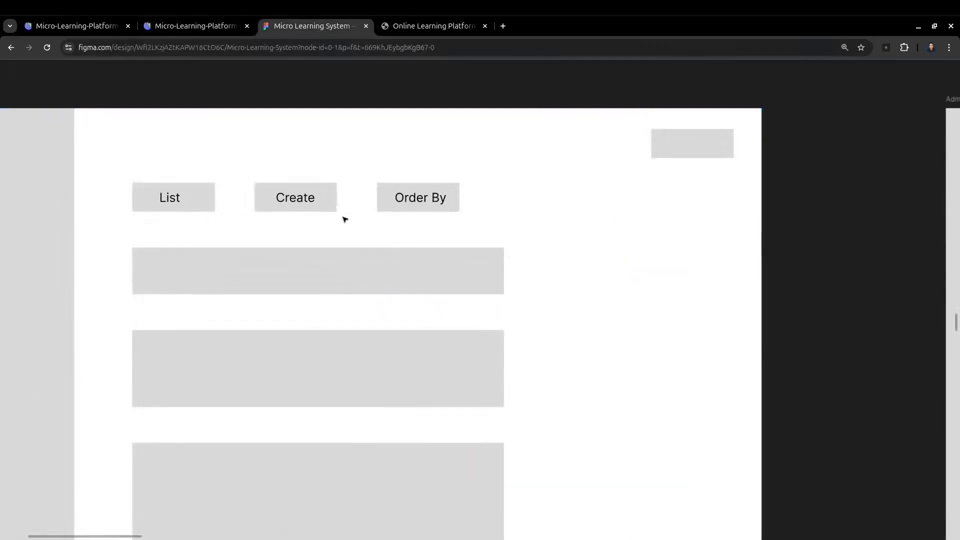
scroll(345, 216, down, 2)
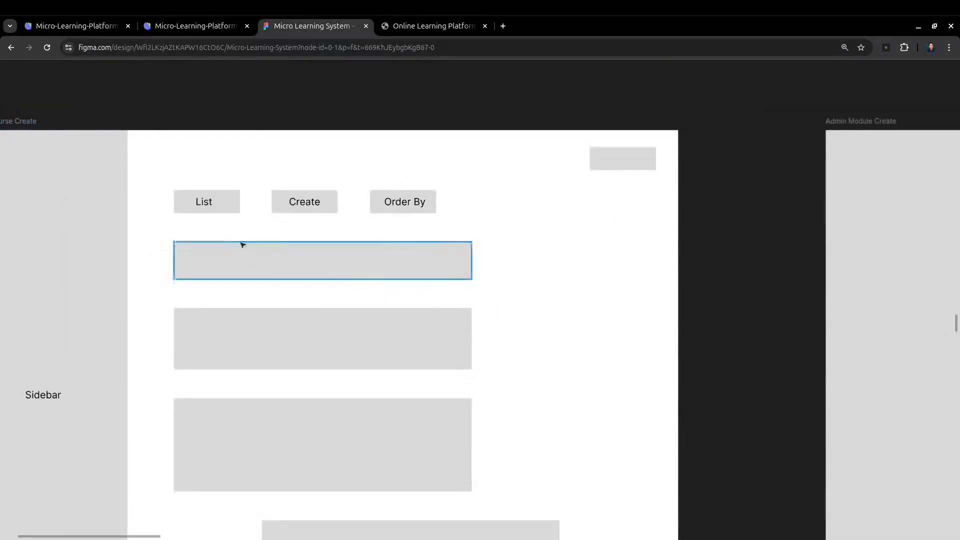
click(296, 216)
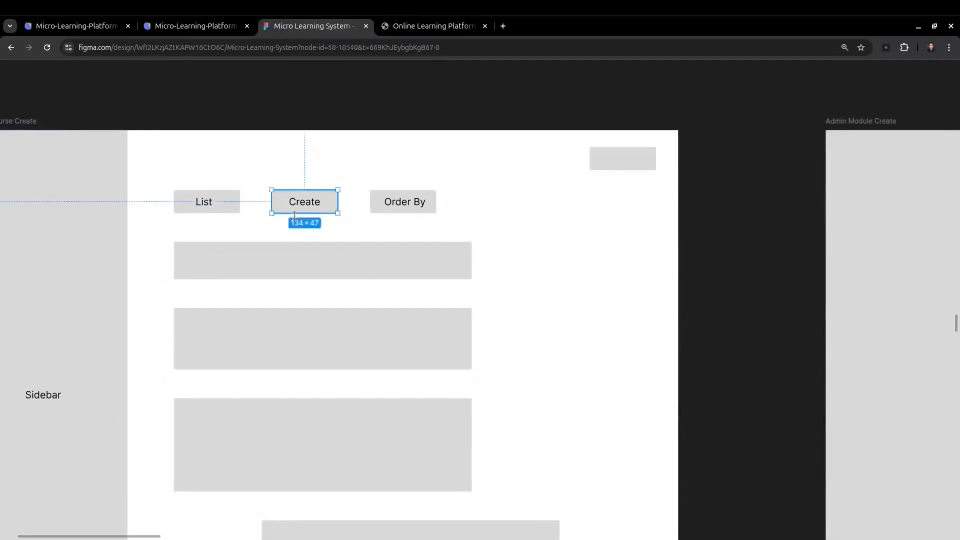
click(285, 105)
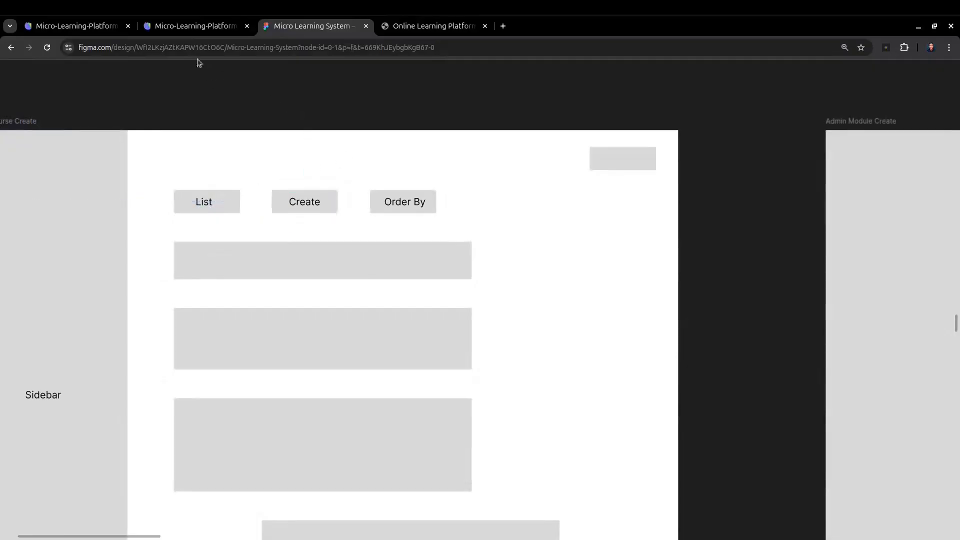
- Switch back to Creatie and view the Course Management design in version V36
click(195, 26)
key(ctrl+plus)
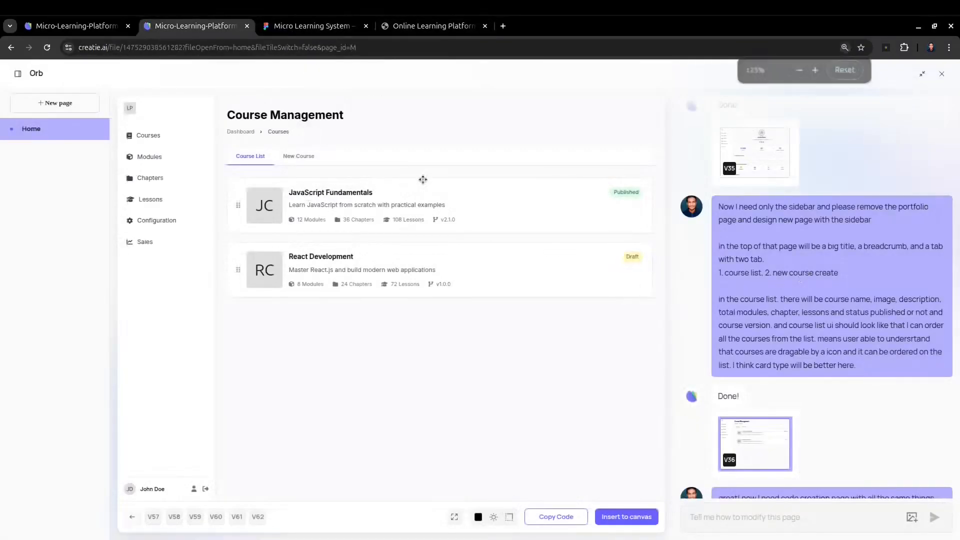
key(ctrl+minus)
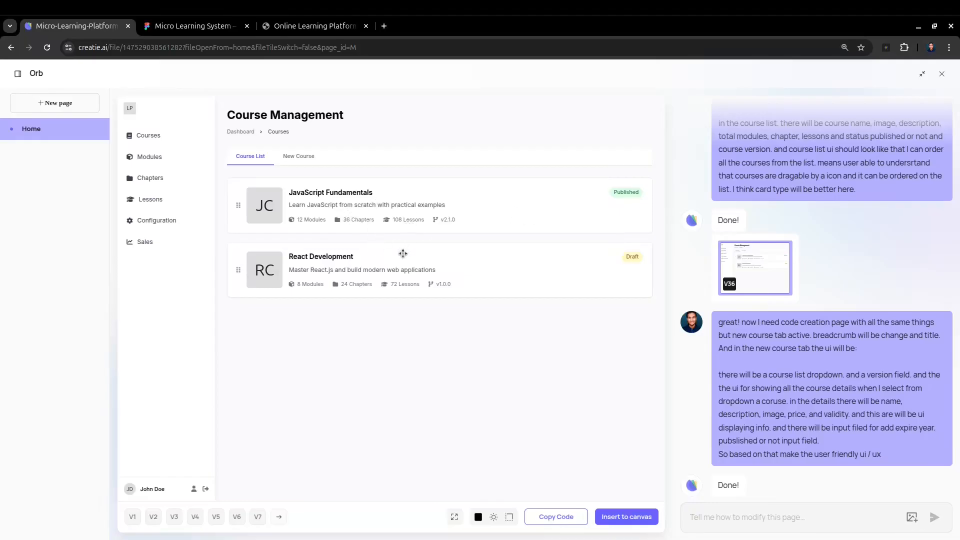
- Switch to Figma and examine the admin course, module, chapter and lesson wireframes with the editor interface hidden
click(192, 26)
scroll(422, 335, up, 3)
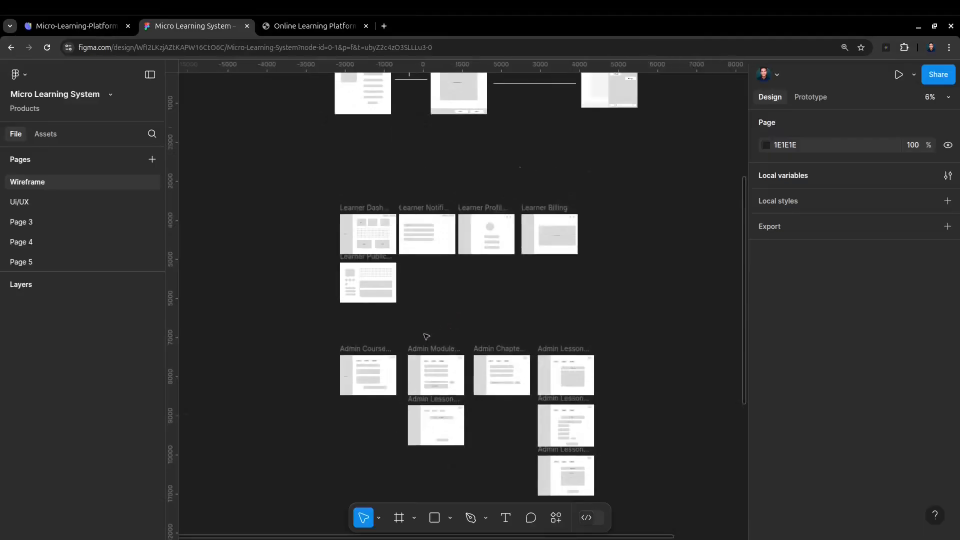
scroll(367, 223, up, 3)
scroll(367, 222, up, 5)
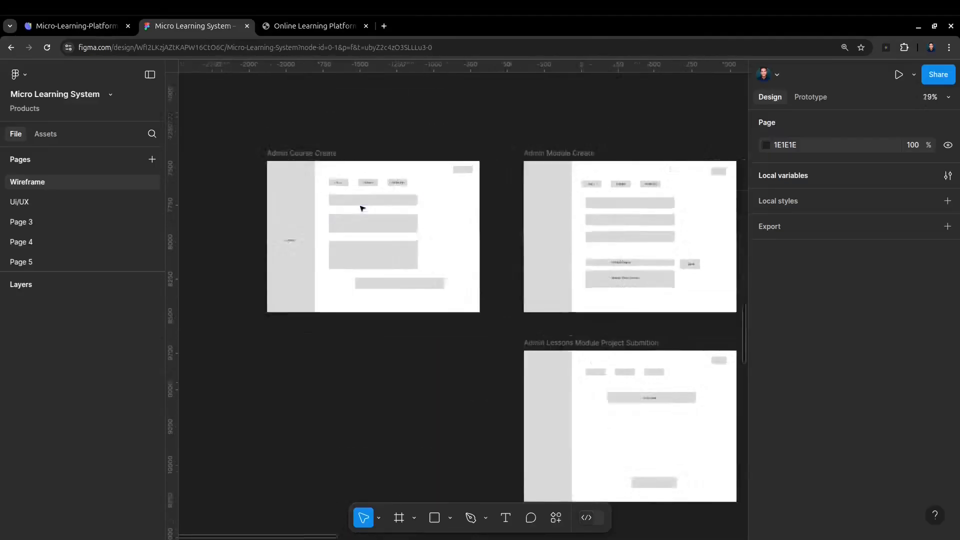
scroll(354, 194, down, 2)
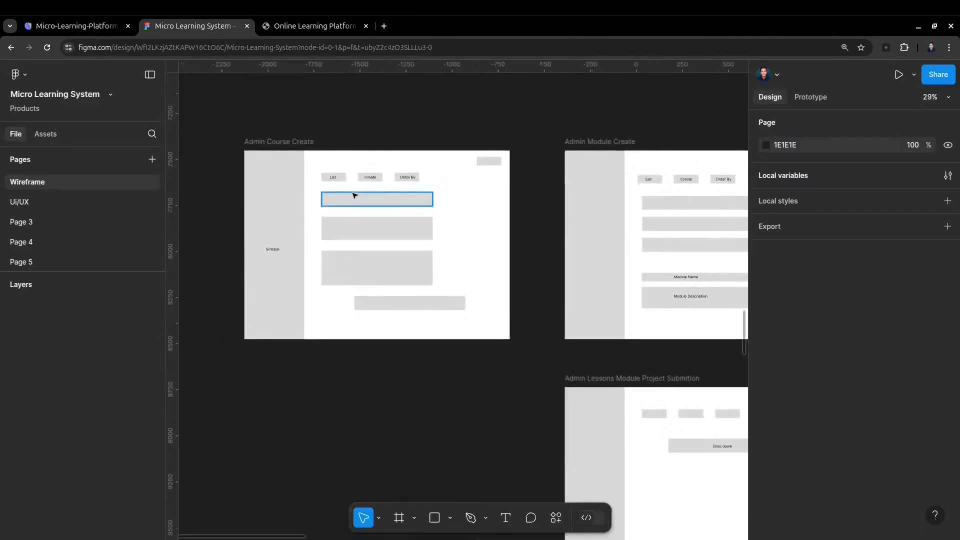
scroll(330, 190, right, 5)
scroll(326, 177, down, 2)
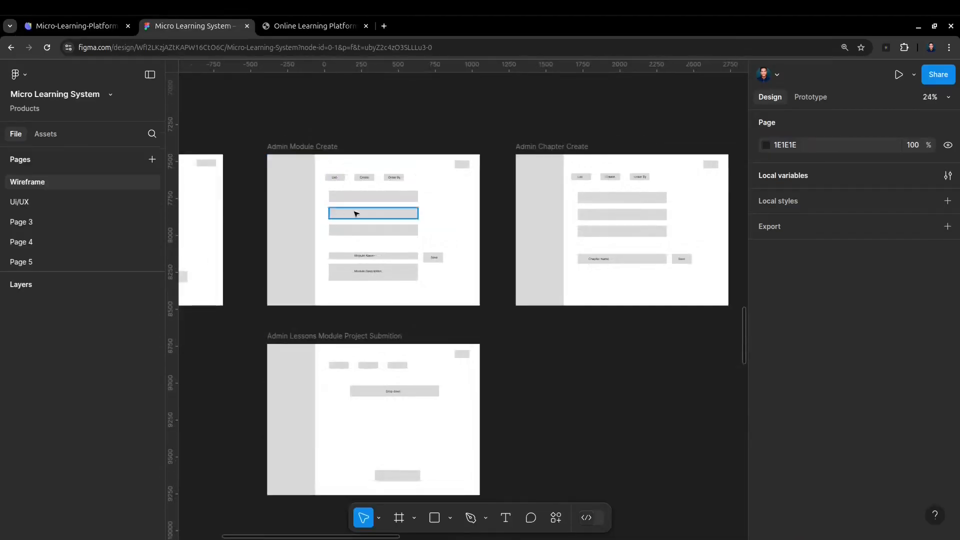
scroll(355, 215, down, 2)
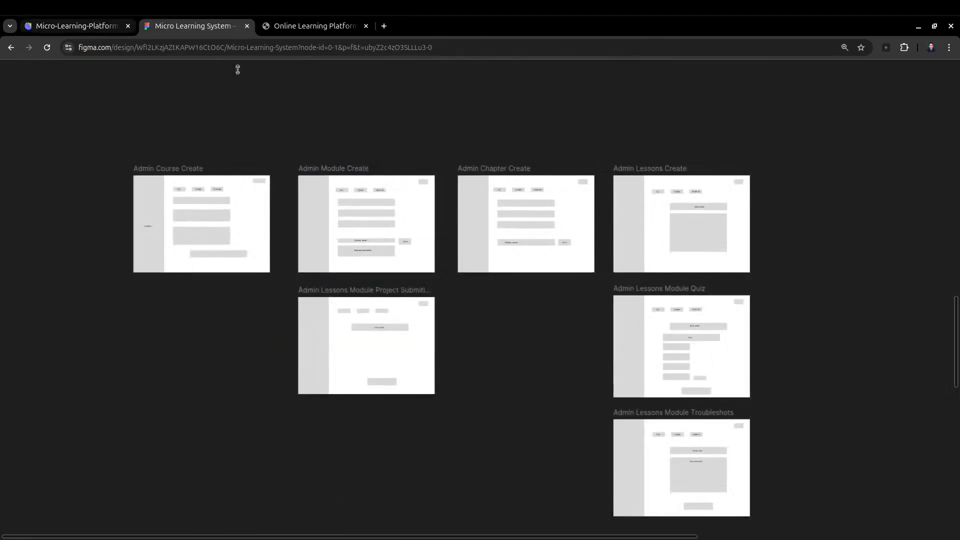
key(ctrl+backslash)
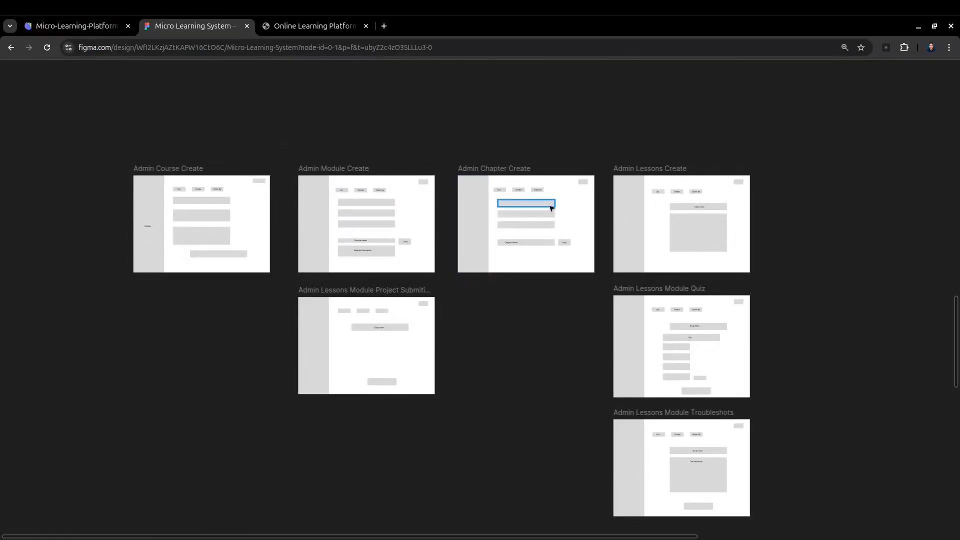
scroll(564, 280, down, 3)
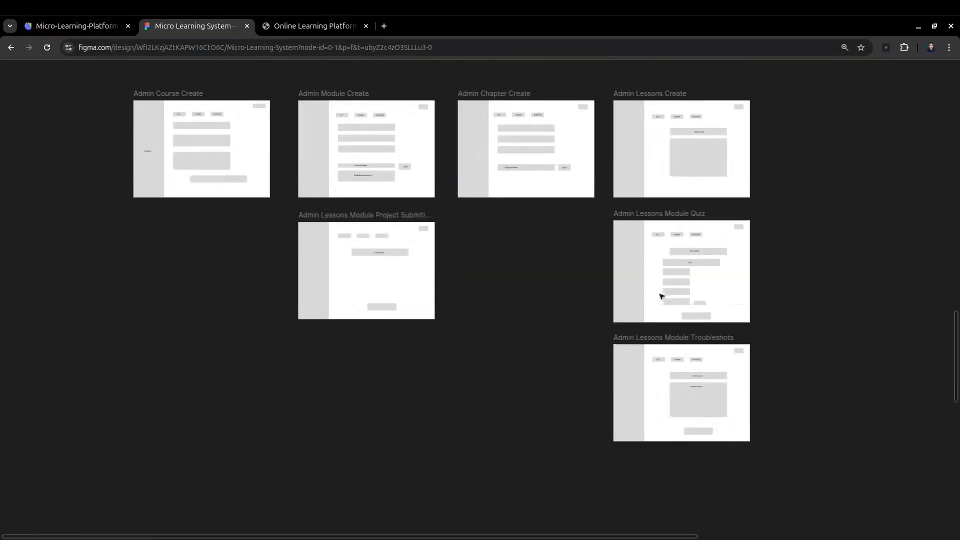
drag(102, 125, 773, 431)
- Return to Creatie, open version V37 from the new-course prompt, and view the options for Select Course
click(75, 25)
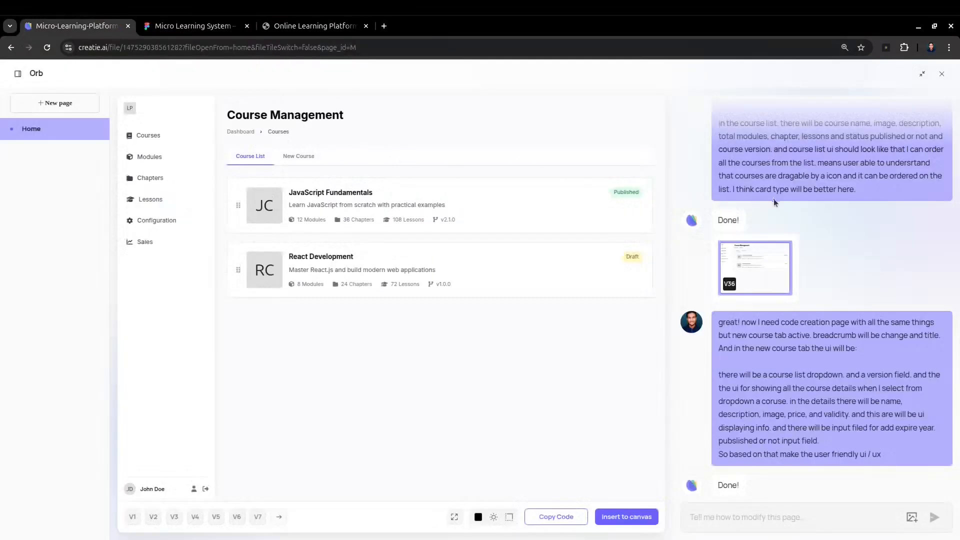
scroll(859, 286, down, 3)
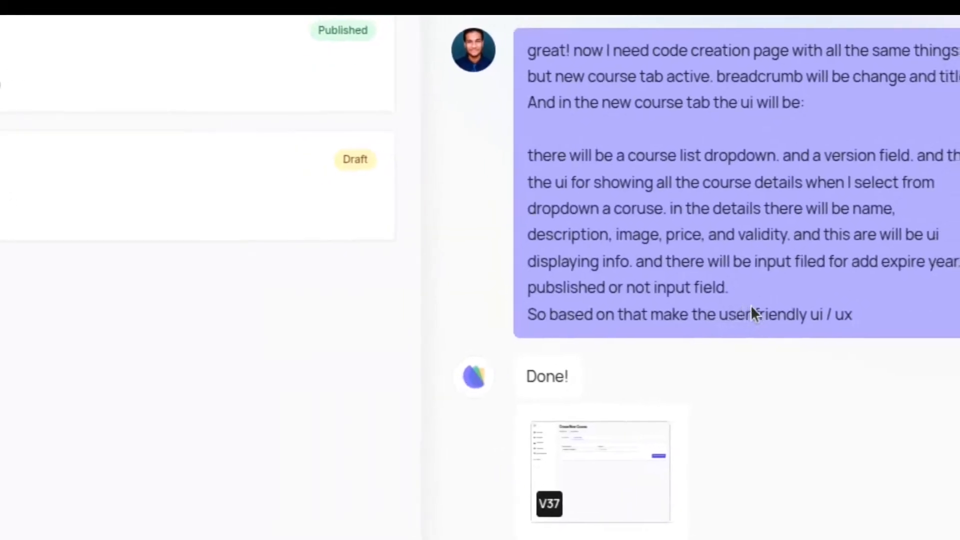
click(646, 516)
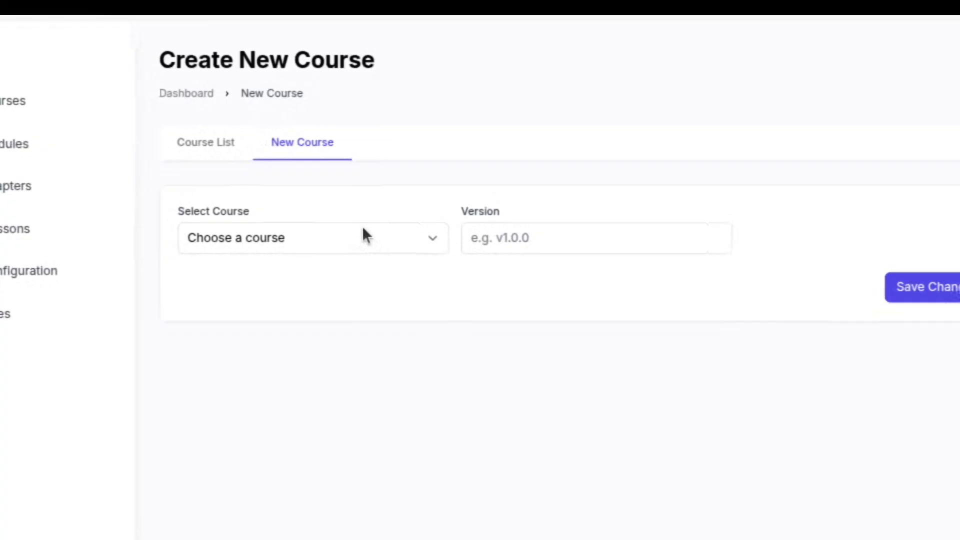
click(358, 227)
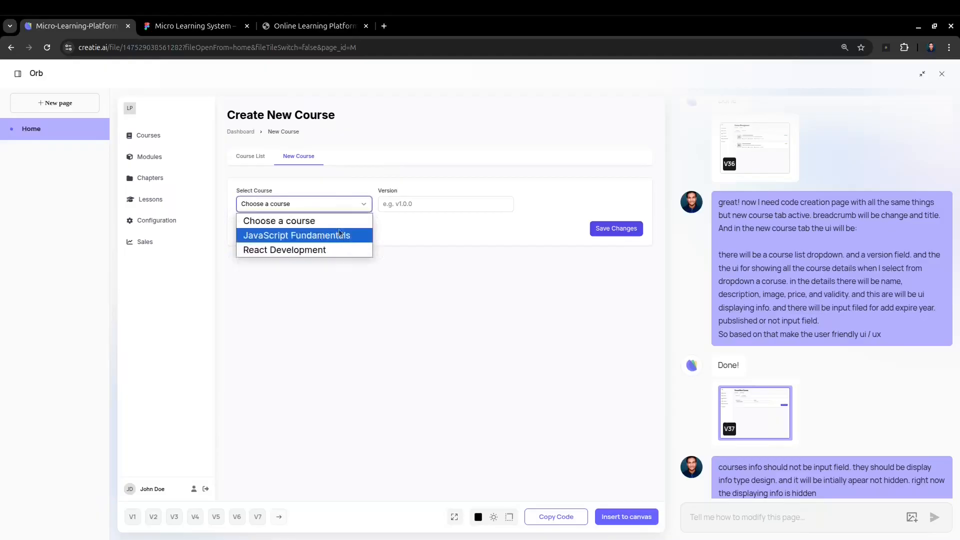
click(413, 243)
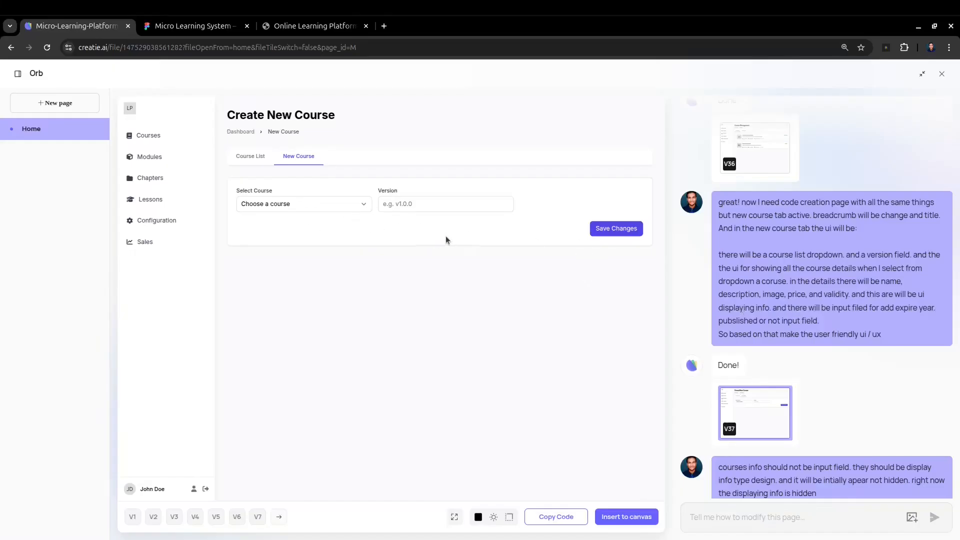
- Reread the new-course prompt and its follow-up, highlighting the course details requirements
scroll(786, 314, down, 5)
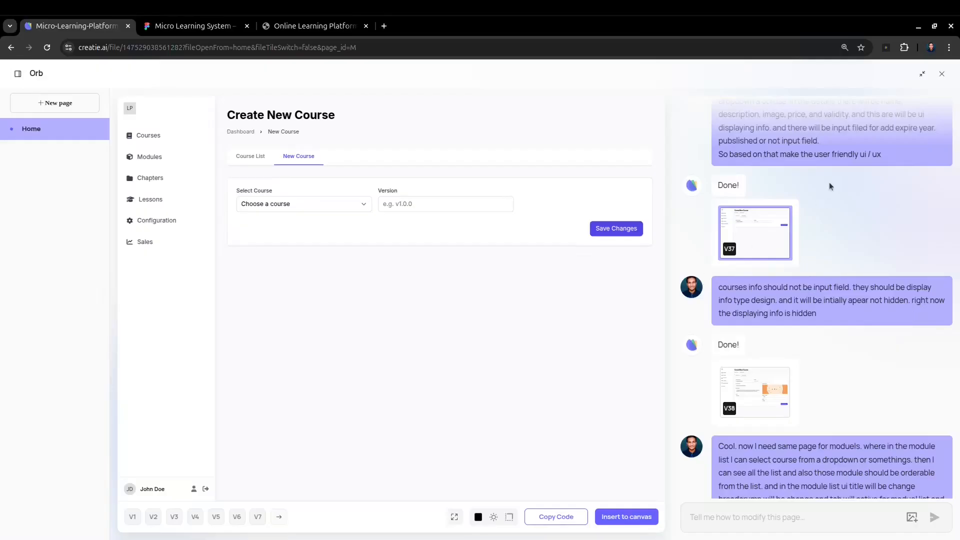
scroll(675, 45, up, 3)
scroll(813, 187, up, 1)
drag(759, 209, 823, 249)
click(839, 257)
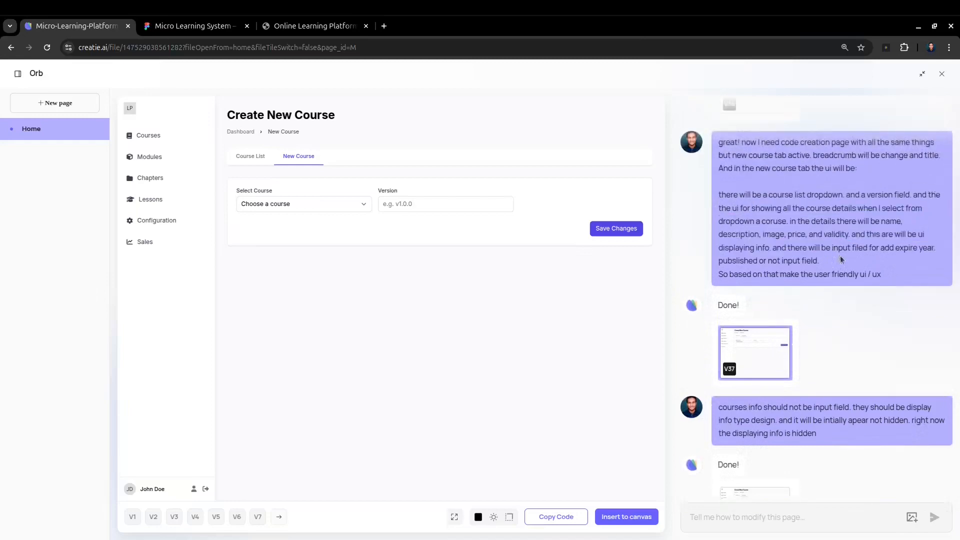
drag(884, 275, 806, 207)
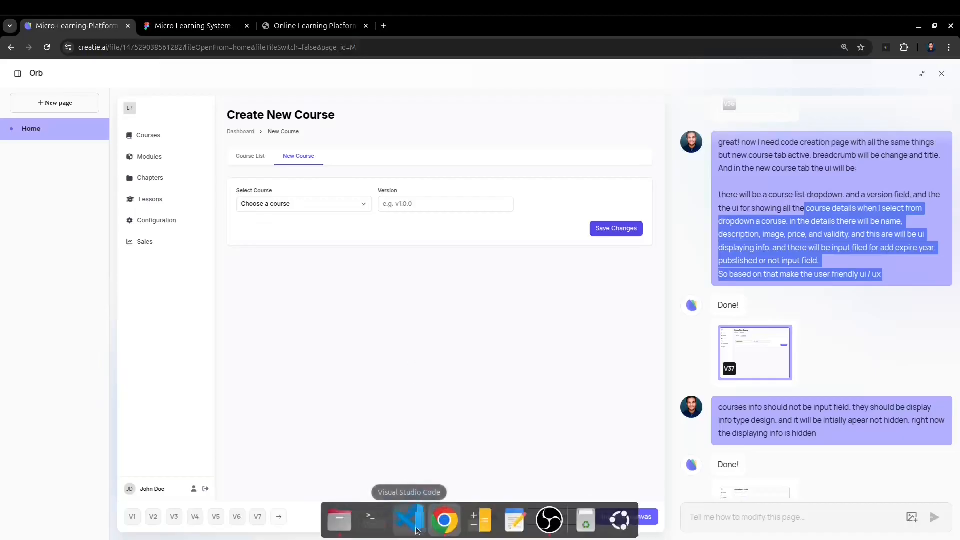
- Switch to Visual Studio Code, replace all of index.html with the copied page code, and save the file
click(418, 527)
key(ctrl+a)
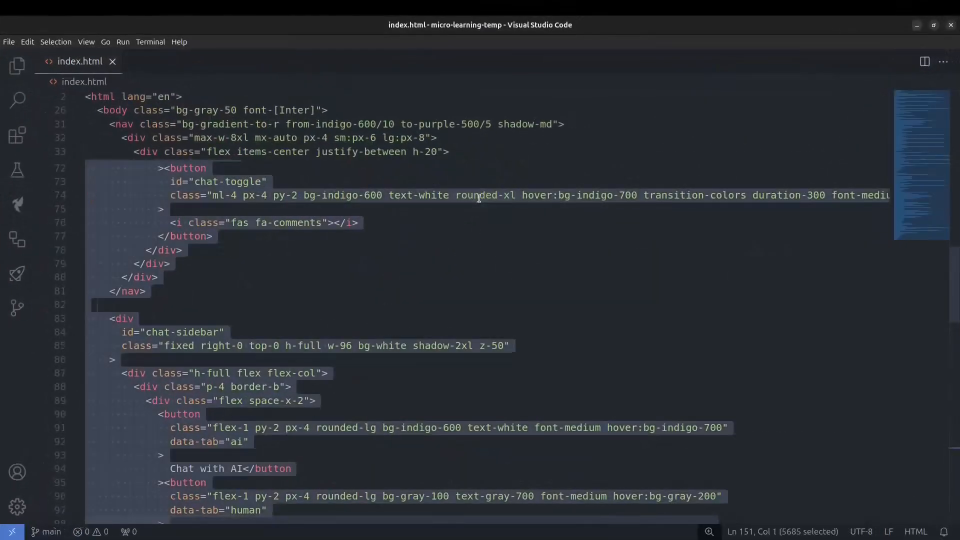
key(ctrl+v)
scroll(523, 220, up, 8)
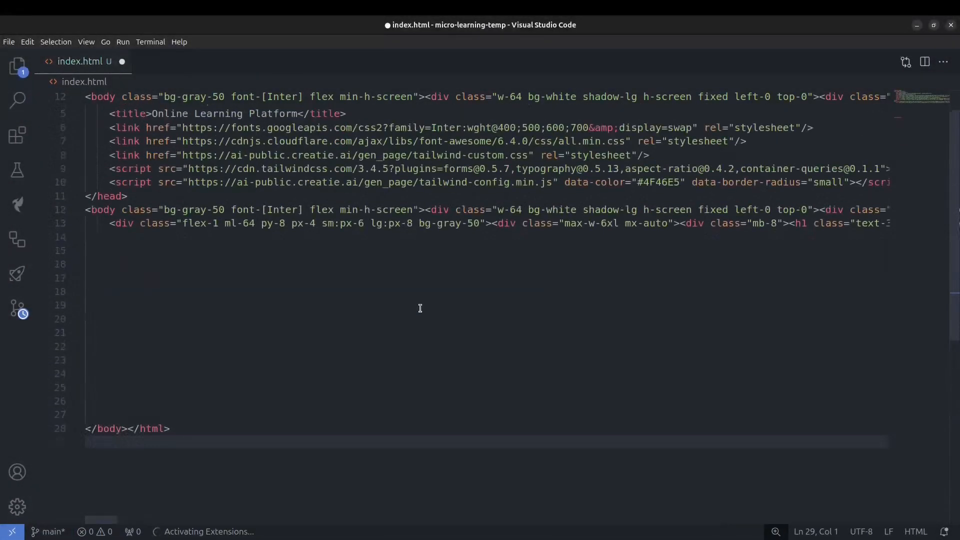
scroll(415, 320, up, 1)
key(ctrl+s)
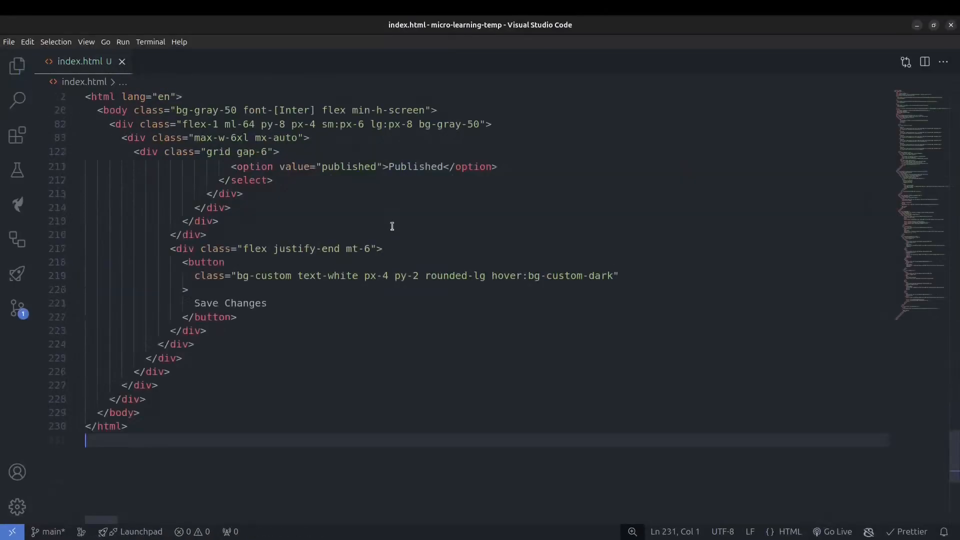
- Examine the course details markup in index.html, from the Status and Validity (Years) fields back up to Course Name
scroll(430, 263, up, 5)
drag(202, 350, 534, 448)
click(529, 455)
click(338, 430)
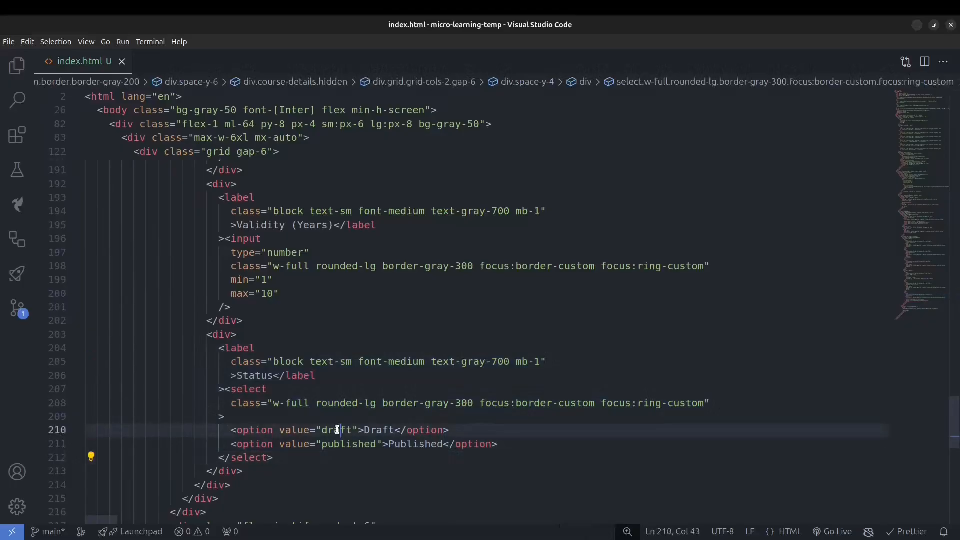
scroll(322, 300, up, 3)
drag(200, 311, 269, 406)
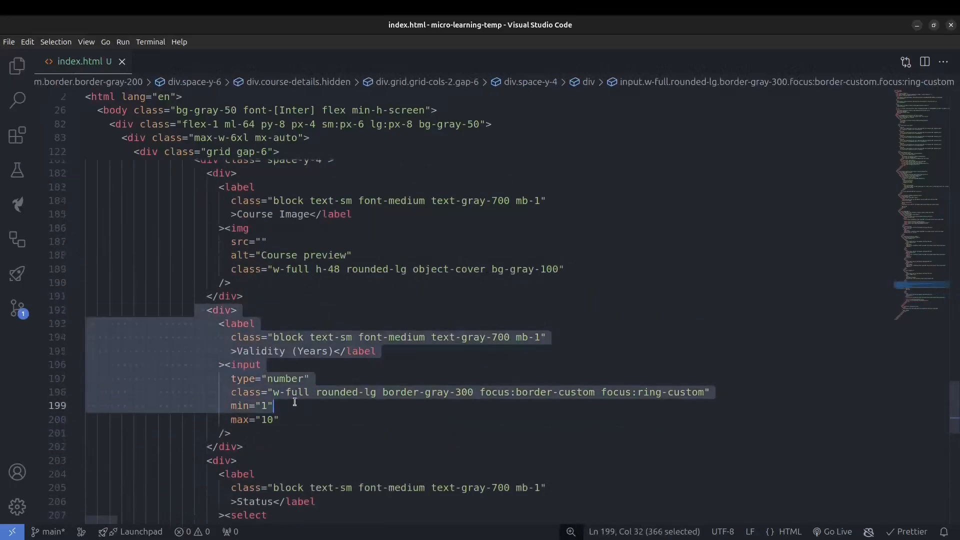
scroll(304, 305, up, 2)
drag(305, 315, 230, 278)
scroll(425, 325, up, 10)
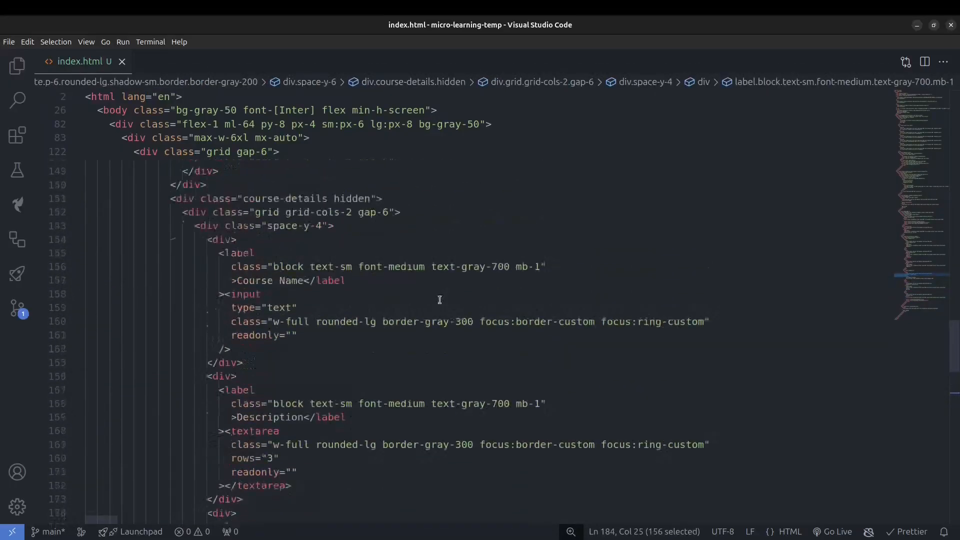
- Return to Creatie and compare the Select Course options of V37 with the course details requirements in the new-course prompt
click(443, 517)
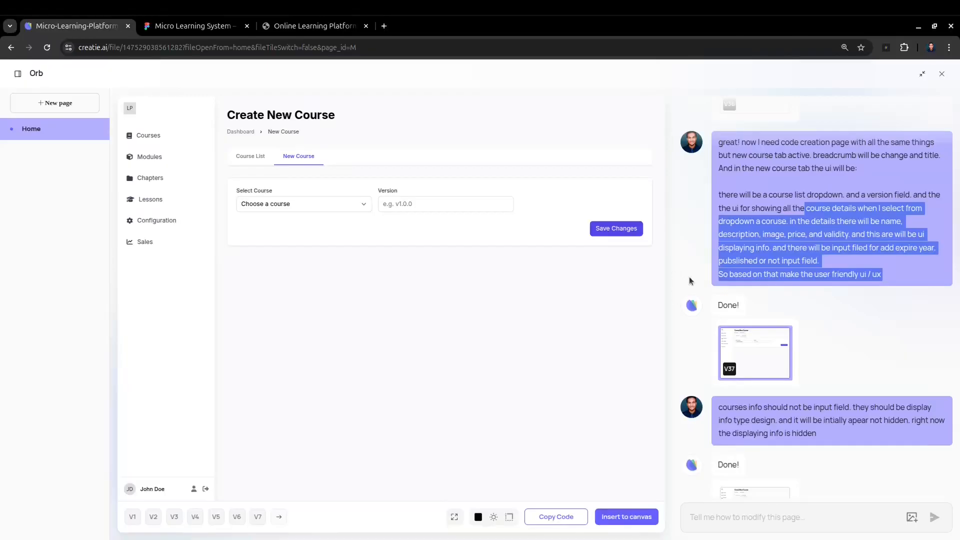
click(809, 178)
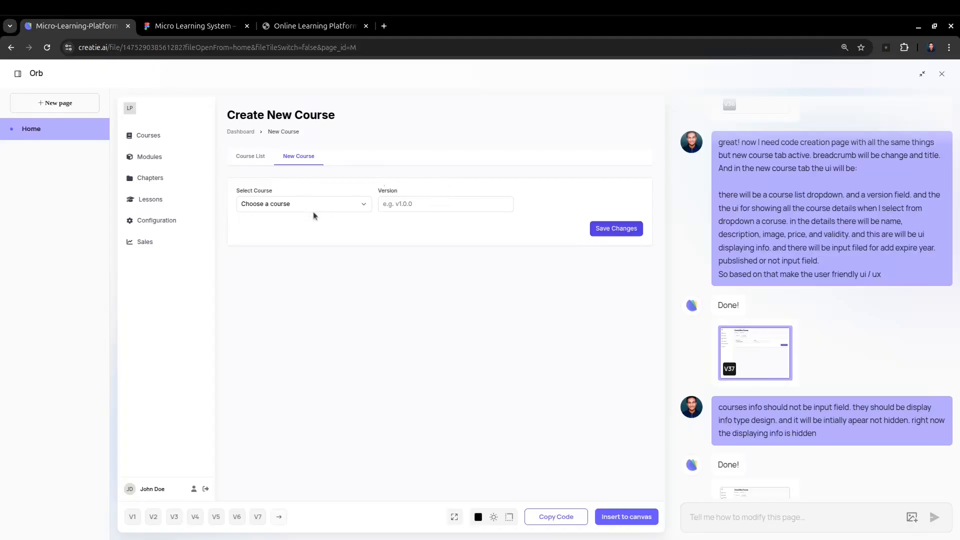
click(313, 210)
click(310, 232)
click(299, 204)
click(296, 234)
drag(863, 259, 814, 182)
click(861, 267)
- Open version V38, highlight its course details, and set Validity (Years) to 2 Years
scroll(823, 331, down, 4)
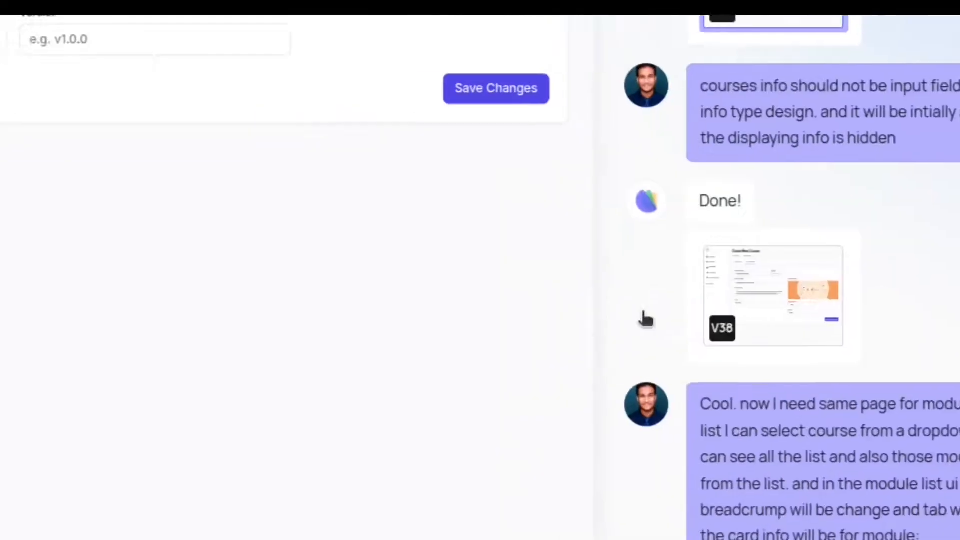
click(515, 440)
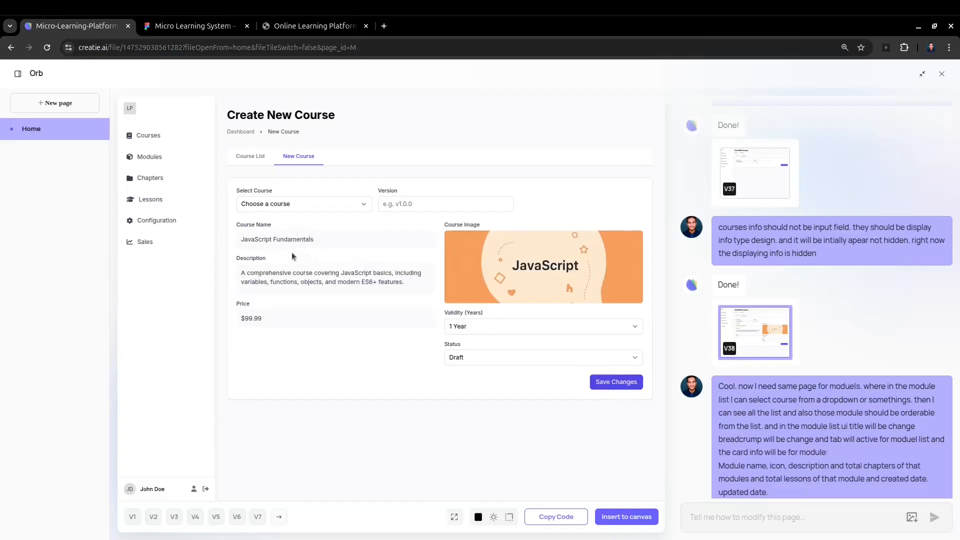
drag(255, 231, 403, 301)
click(440, 320)
click(500, 329)
click(475, 341)
key(Down)
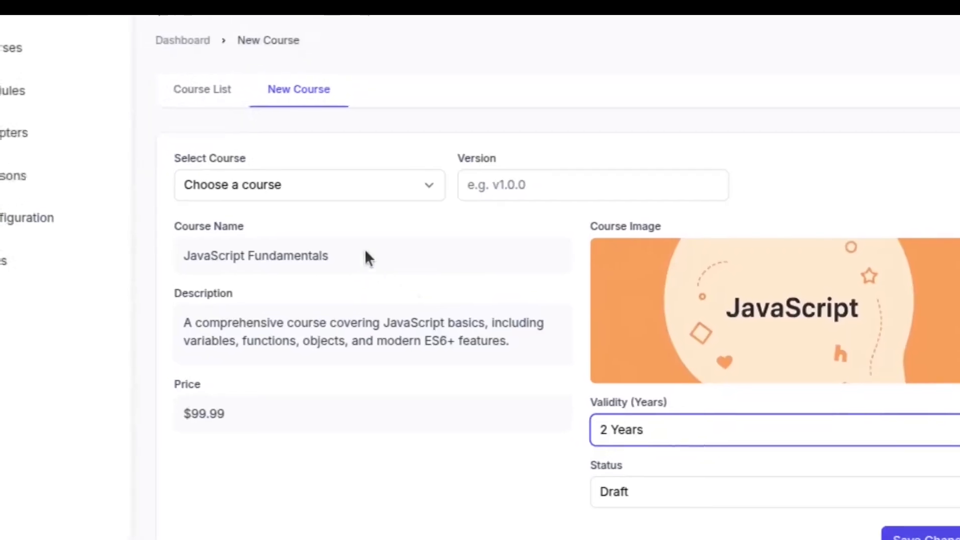
- Choose JavaScript Fundamentals as the course in V38 and highlight the course name, description and price
click(325, 206)
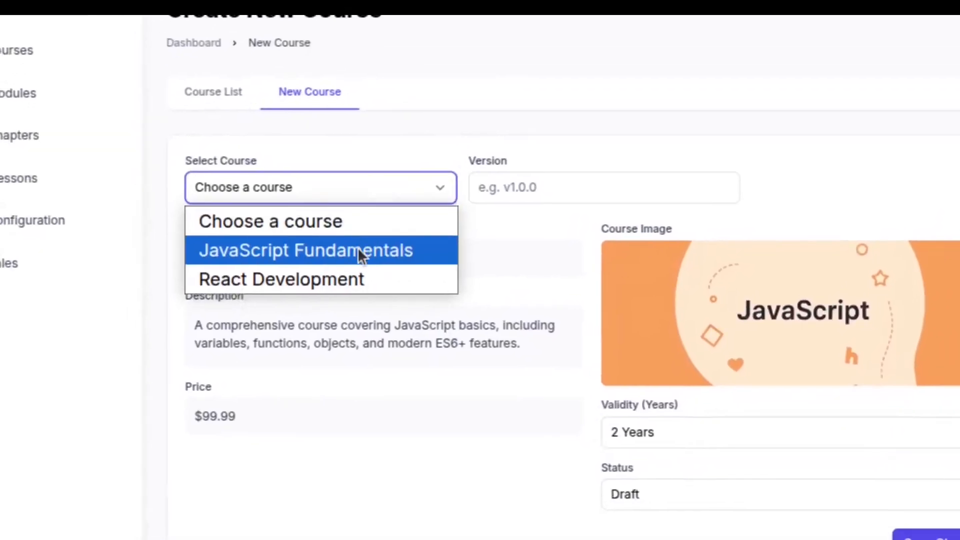
click(359, 250)
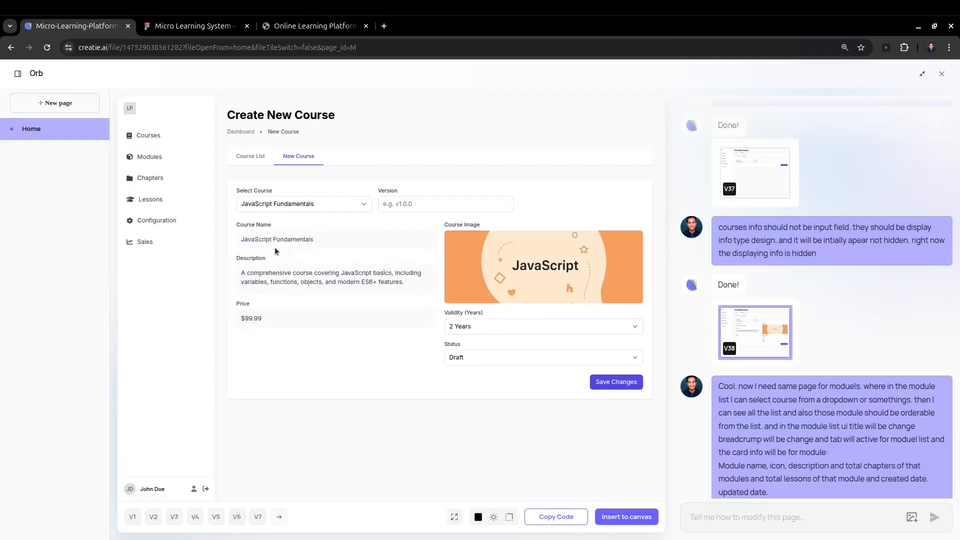
drag(248, 240, 312, 327)
click(274, 317)
drag(241, 319, 267, 326)
- Set Validity (Years) to 1 Year, then review the course details, Version field and Course List tab of V38
click(470, 329)
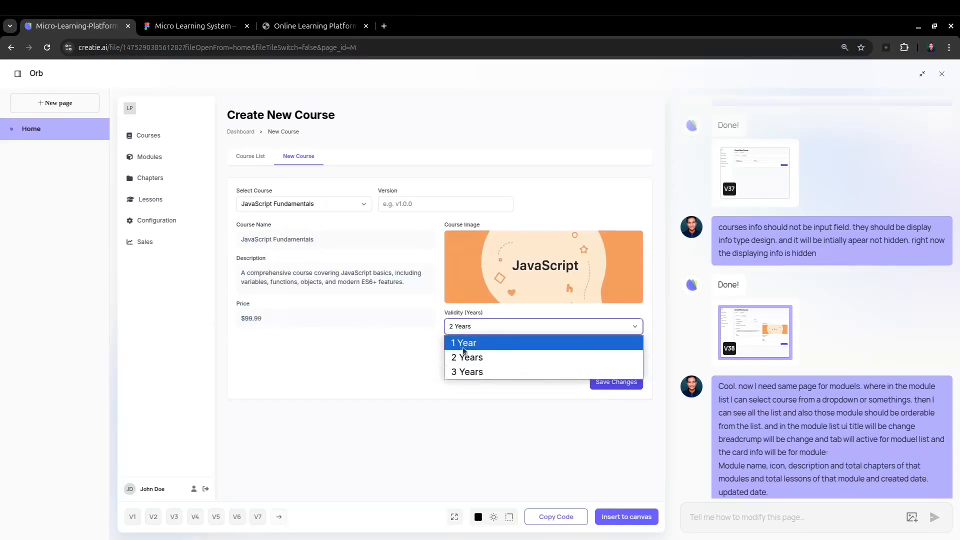
click(464, 344)
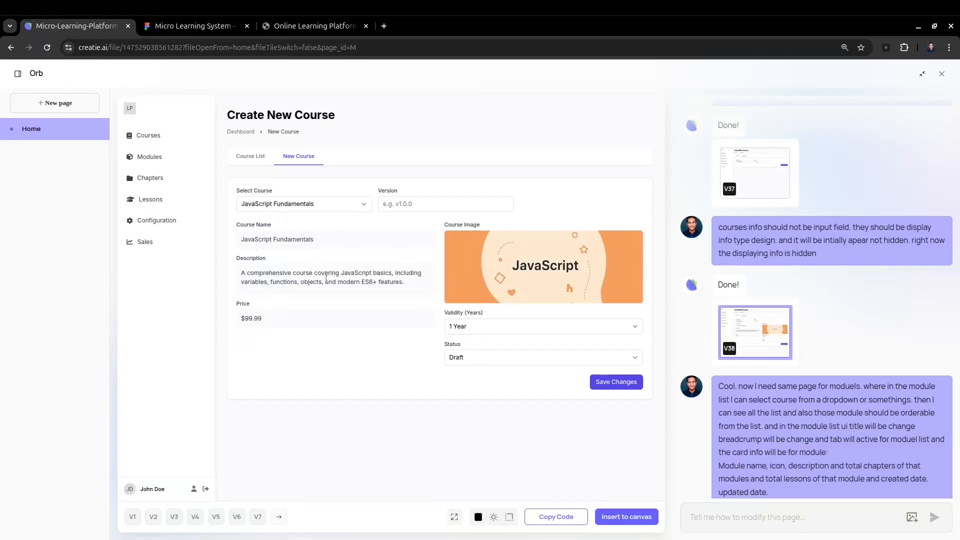
drag(259, 244, 319, 312)
click(344, 242)
click(407, 209)
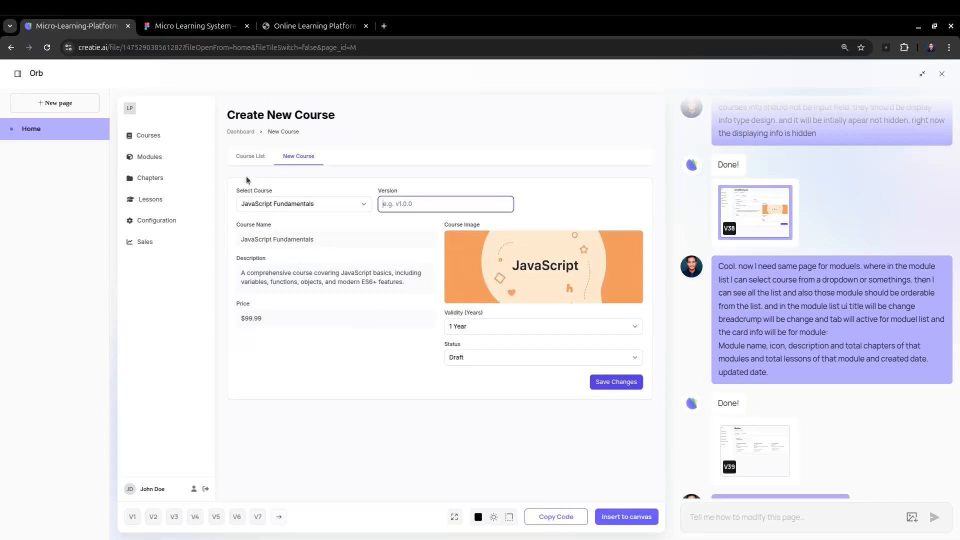
click(259, 158)
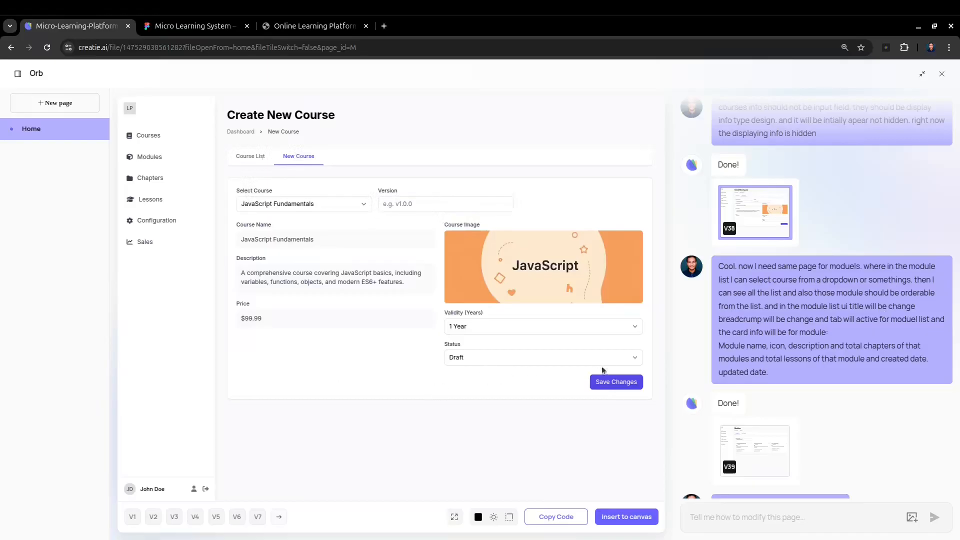
- Switch to Figma and examine the Admin Module Create and Admin Chapter Create wireframes up close
click(225, 30)
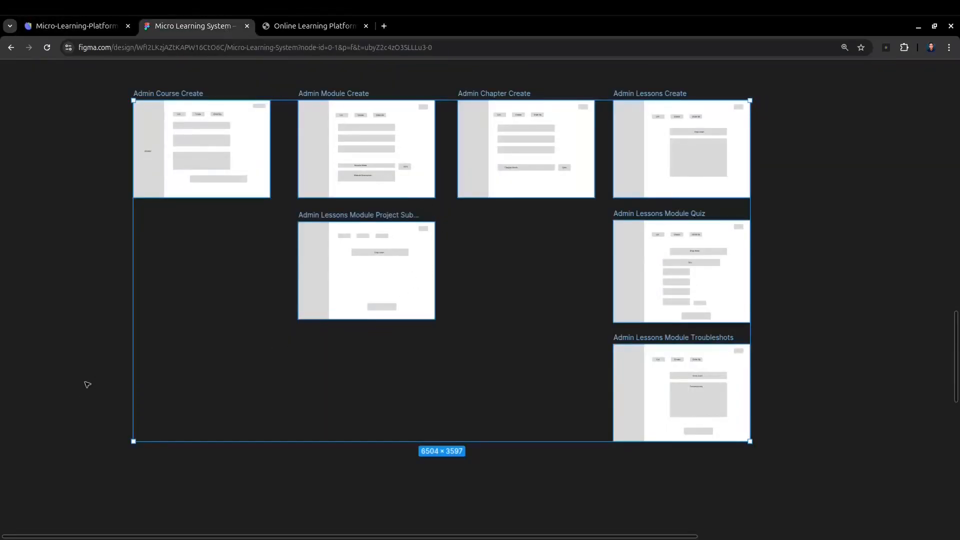
scroll(339, 163, up, 3)
scroll(392, 259, up, 2)
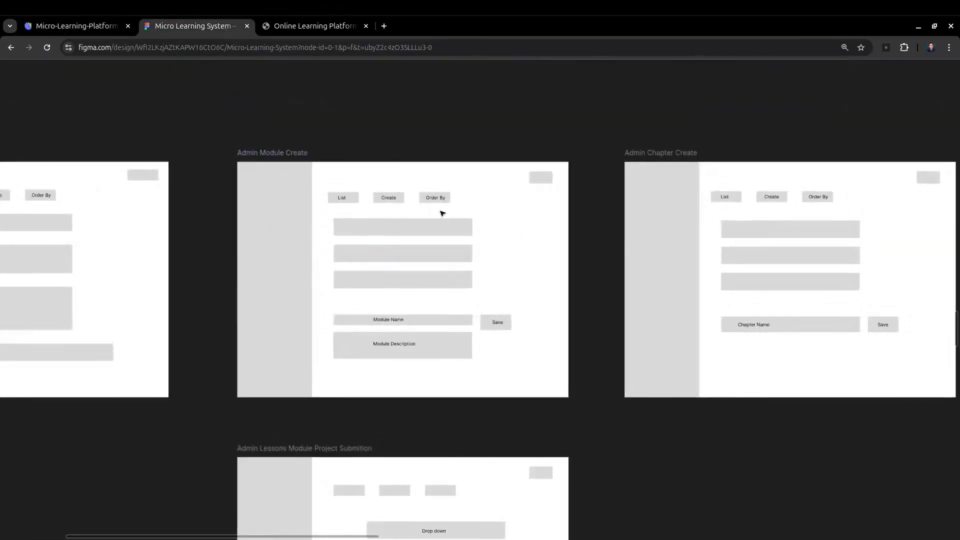
scroll(390, 225, right, 2)
scroll(294, 248, down, 3)
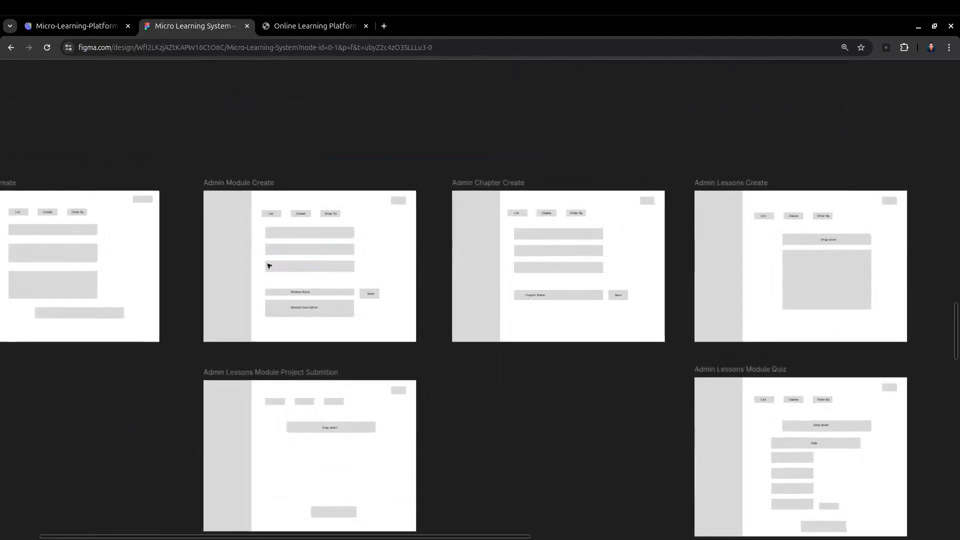
- Return to Creatie, open modules page version V39, and choose JavaScript Fundamentals as its course
click(305, 30)
click(72, 26)
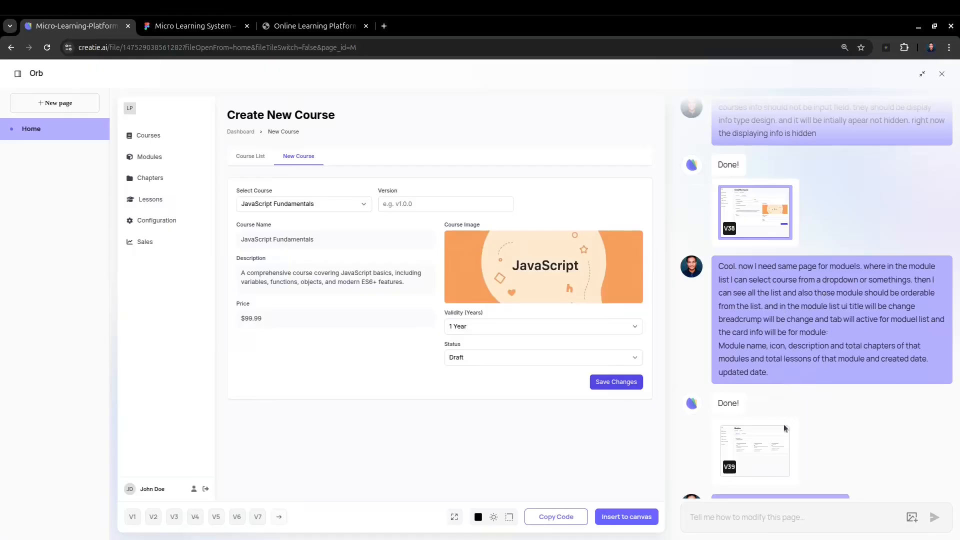
click(770, 453)
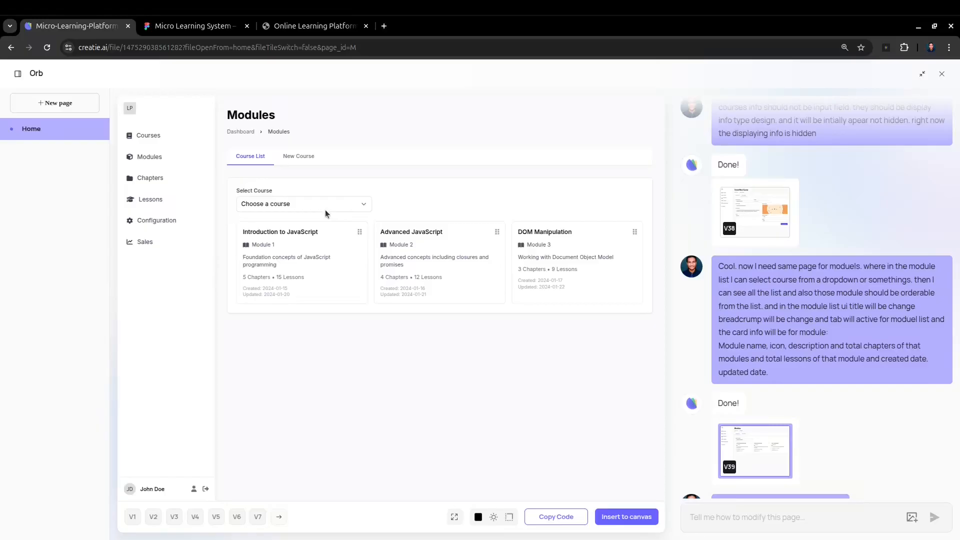
click(325, 209)
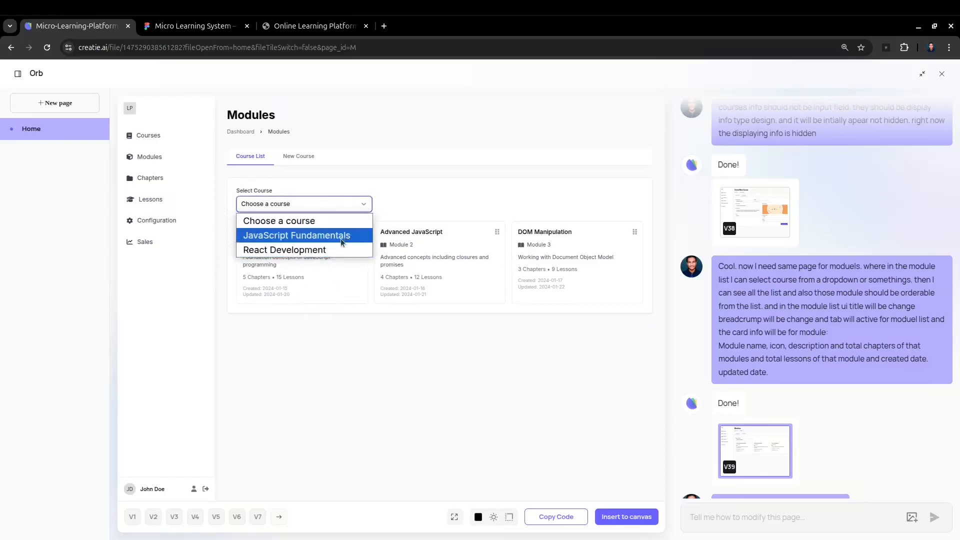
click(320, 205)
click(285, 206)
click(445, 204)
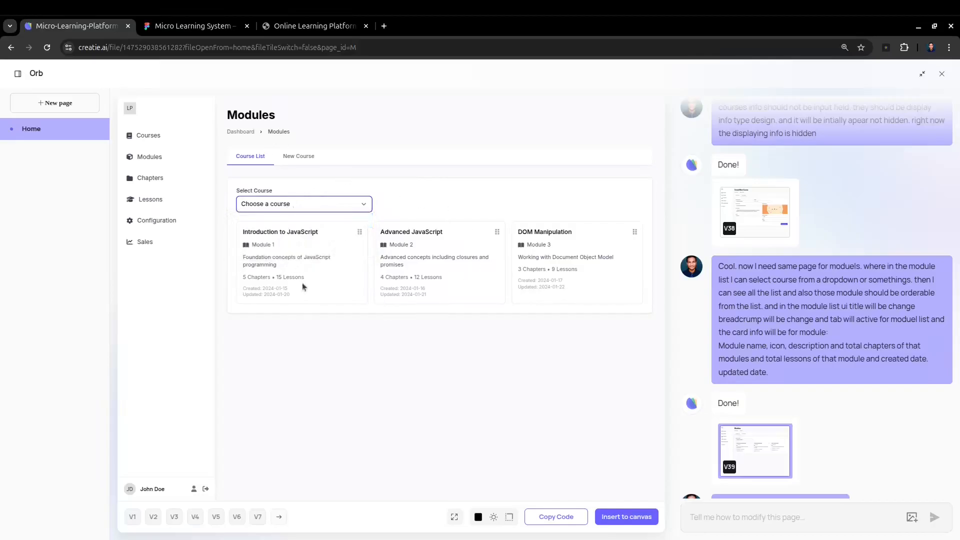
click(279, 202)
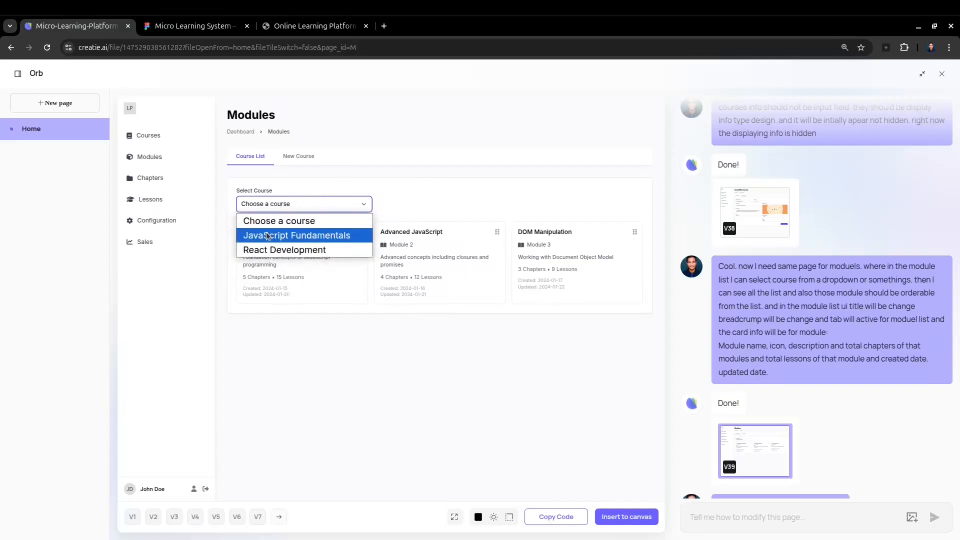
click(268, 236)
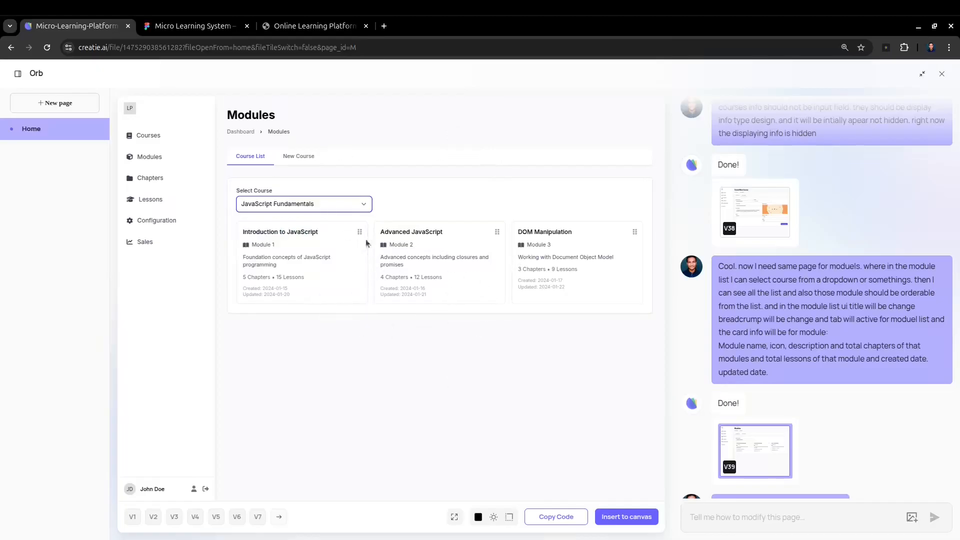
click(453, 184)
- Open version V40 with the modules as a list, and read the follow-up prompt about the module icon and creation form
scroll(826, 377, down, 5)
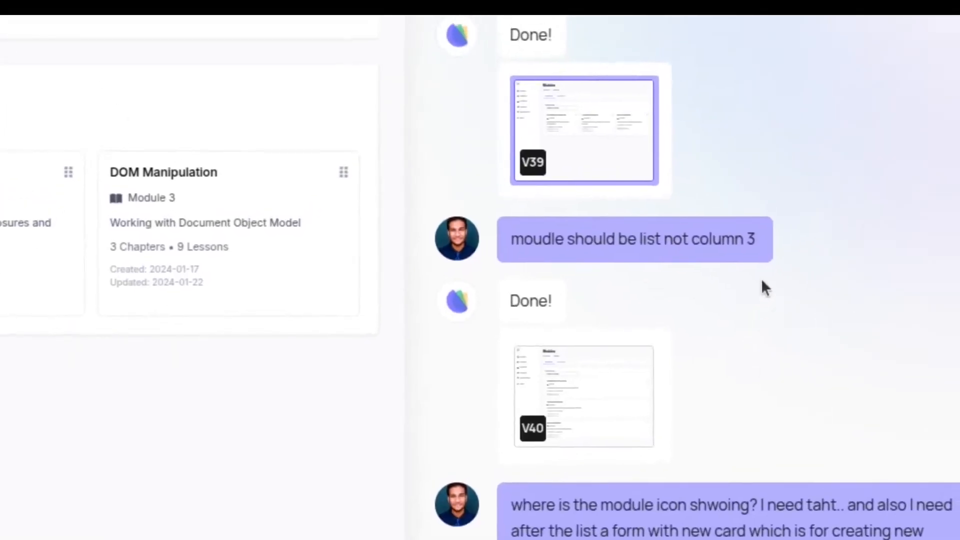
click(552, 392)
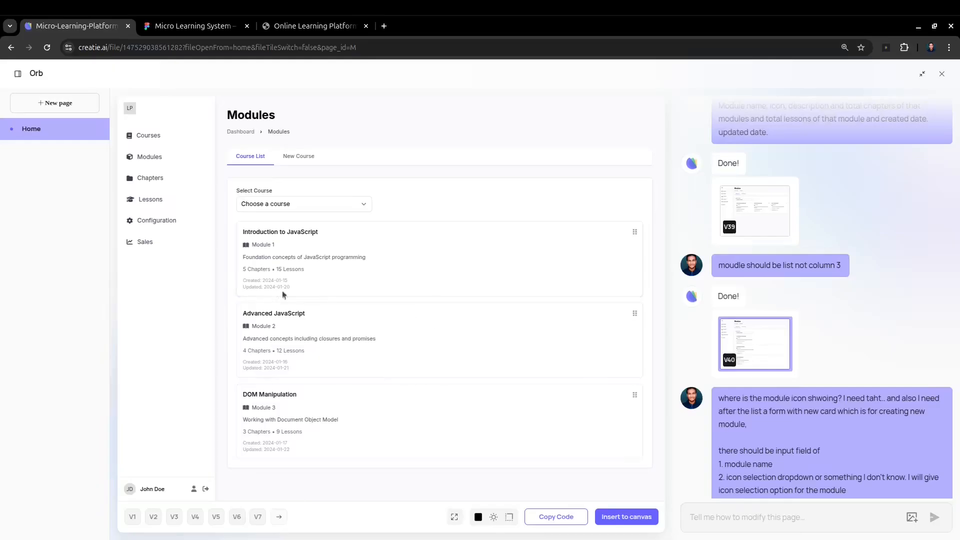
scroll(783, 376, down, 3)
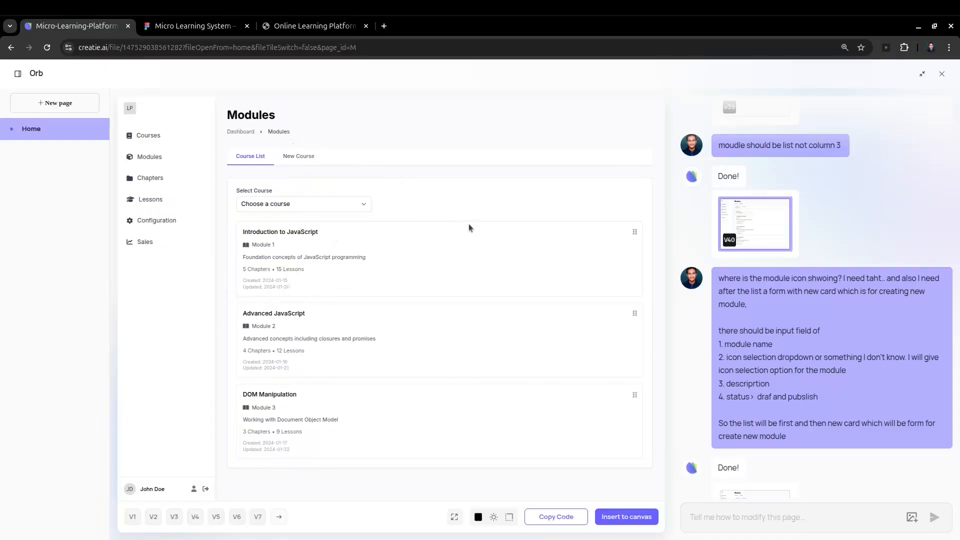
- Go back to the early prompts, open version V11, and examine its Course Modules section
scroll(728, 228, up, 15)
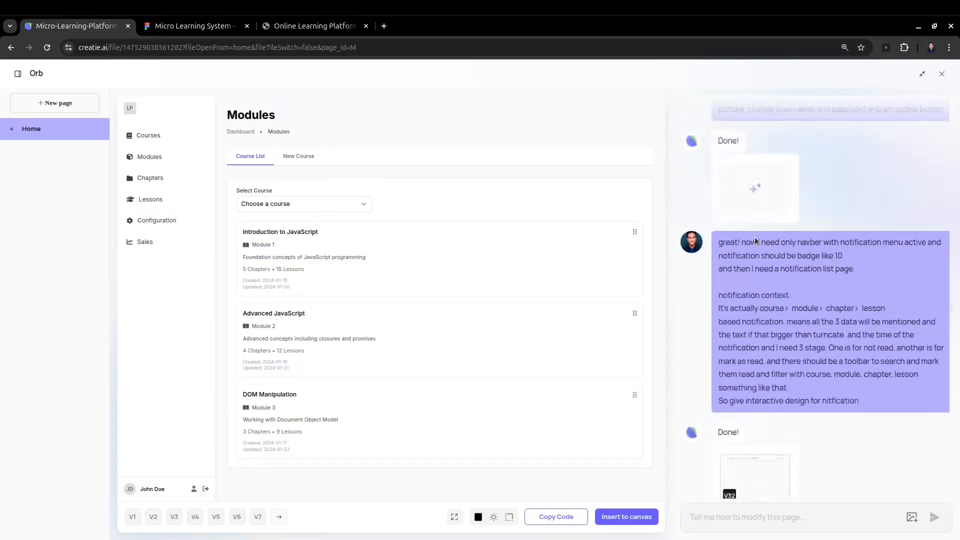
scroll(767, 274, down, 5)
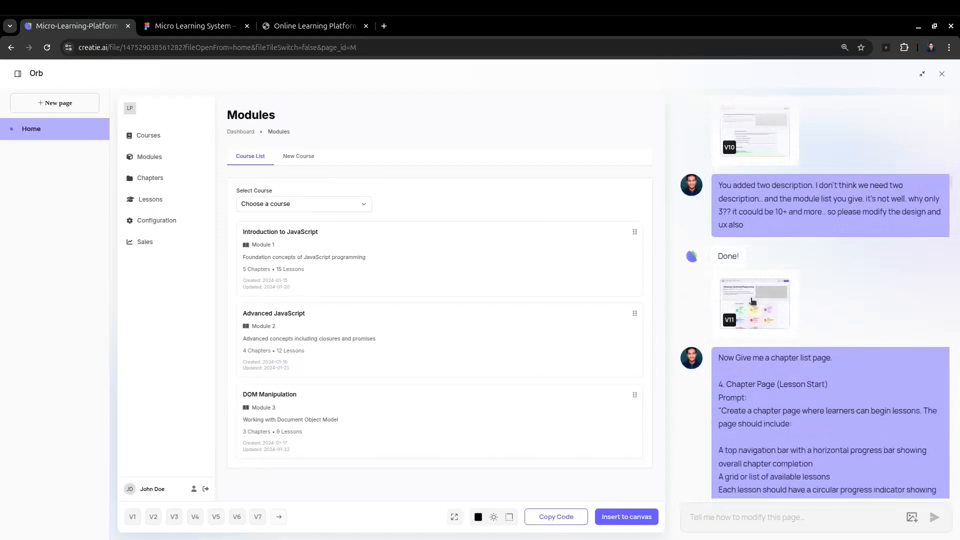
click(725, 309)
scroll(308, 315, down, 3)
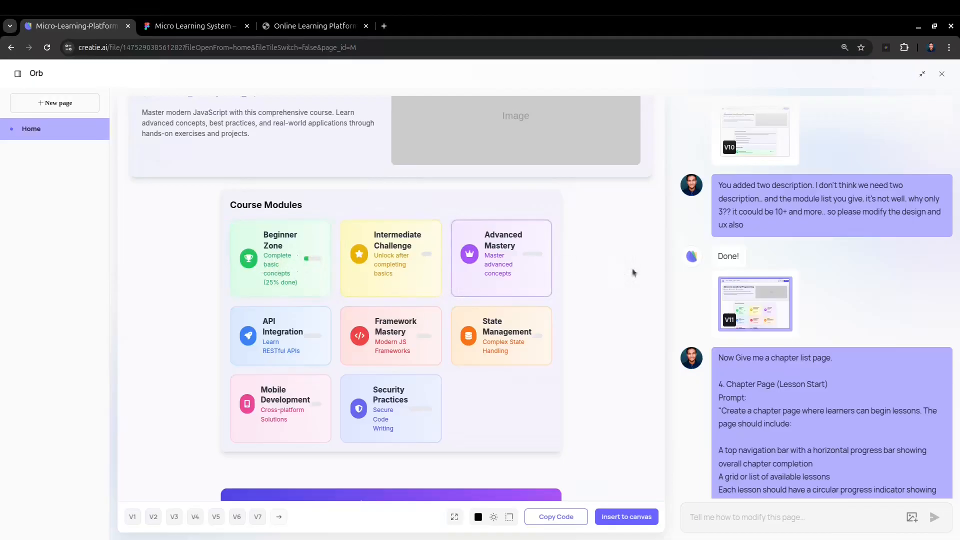
- Look through the prompt history from V11 to the modules page request between V38 and V39
scroll(857, 294, down, 15)
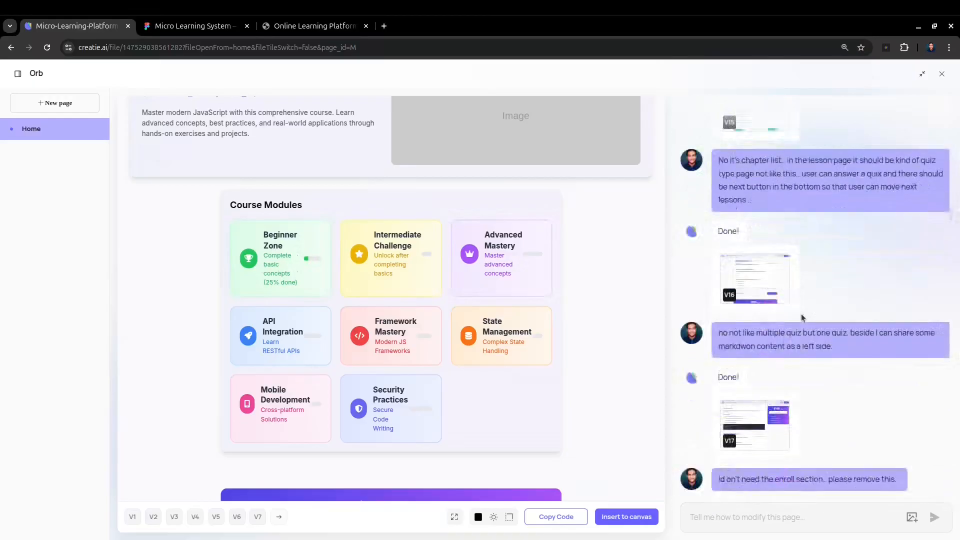
scroll(803, 316, down, 15)
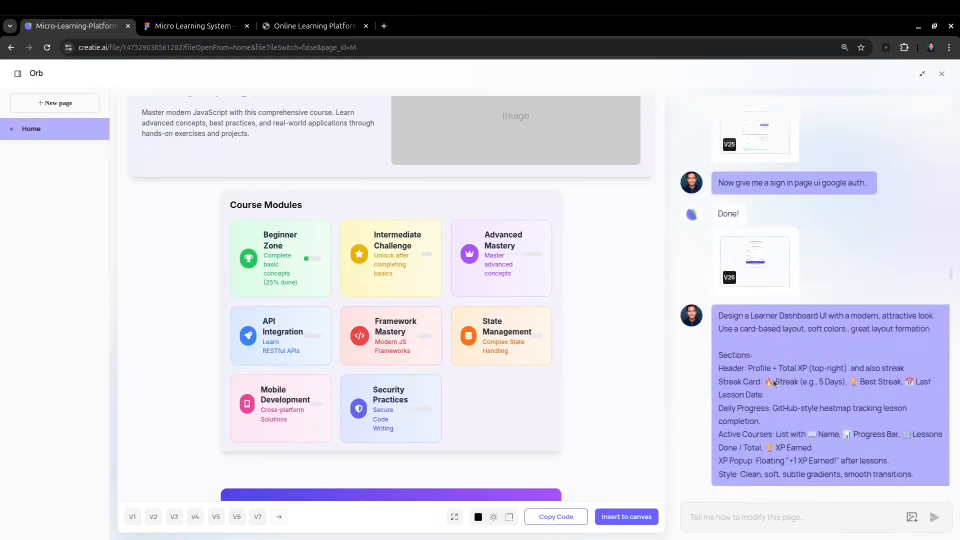
scroll(772, 386, down, 15)
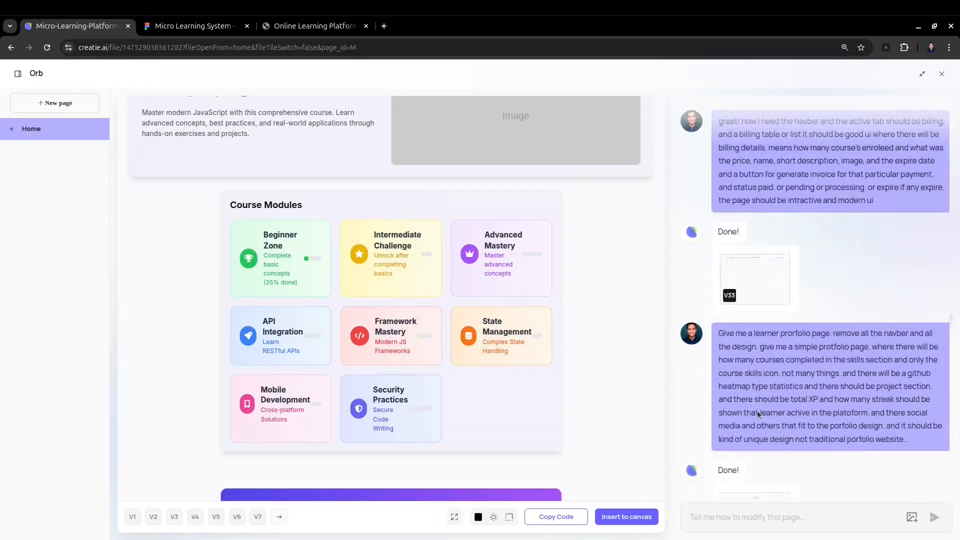
scroll(751, 407, down, 15)
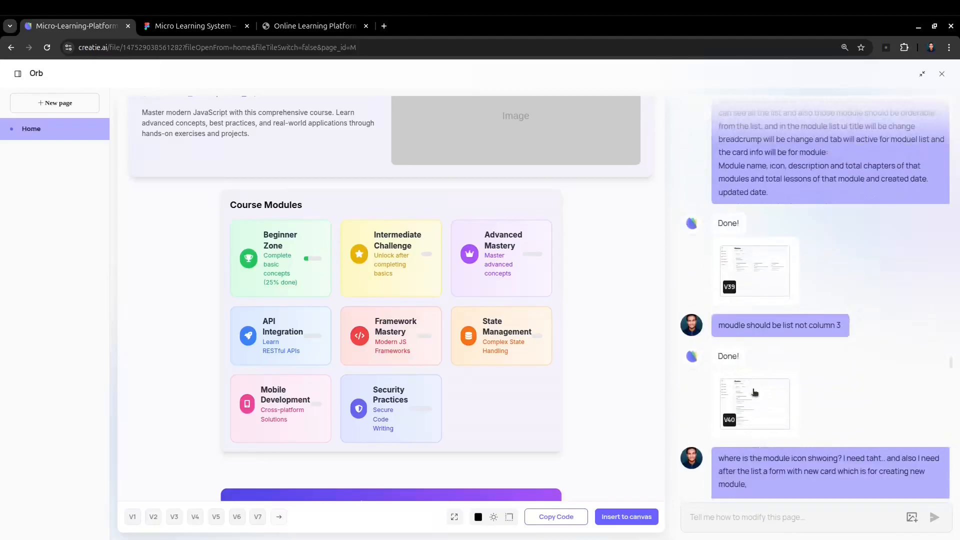
scroll(777, 306, up, 3)
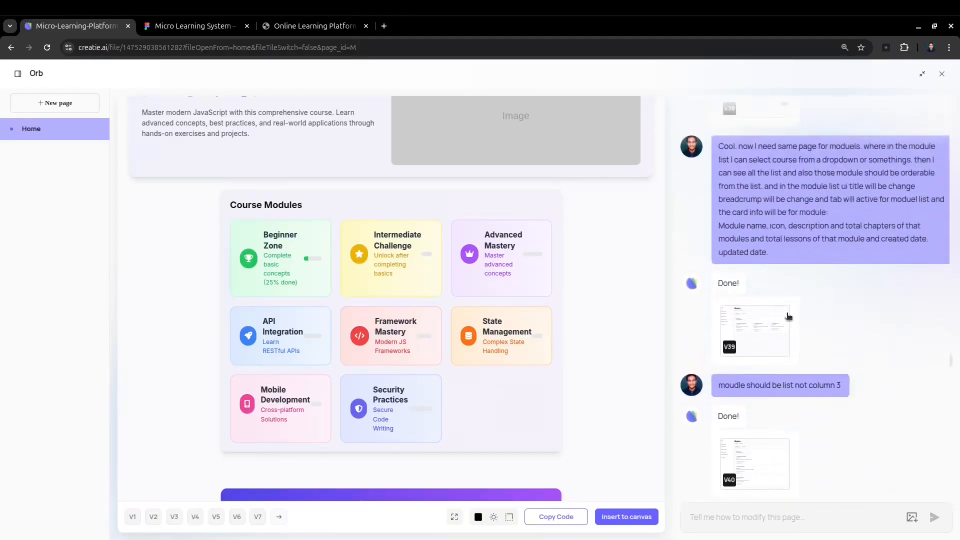
scroll(799, 322, up, 2)
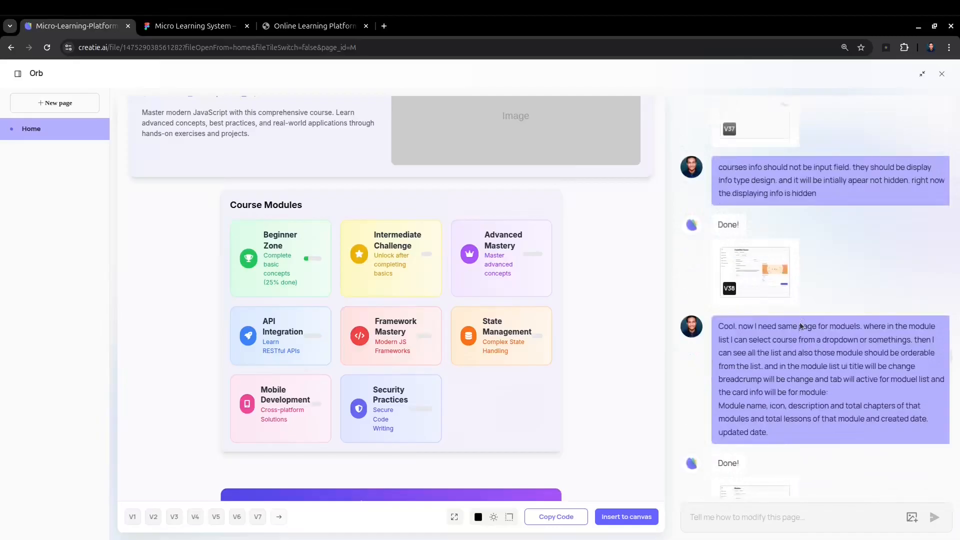
- Move on from the modules page request, open version V41, and review its module list down to the Create New Module form
scroll(794, 321, down, 4)
scroll(797, 320, down, 4)
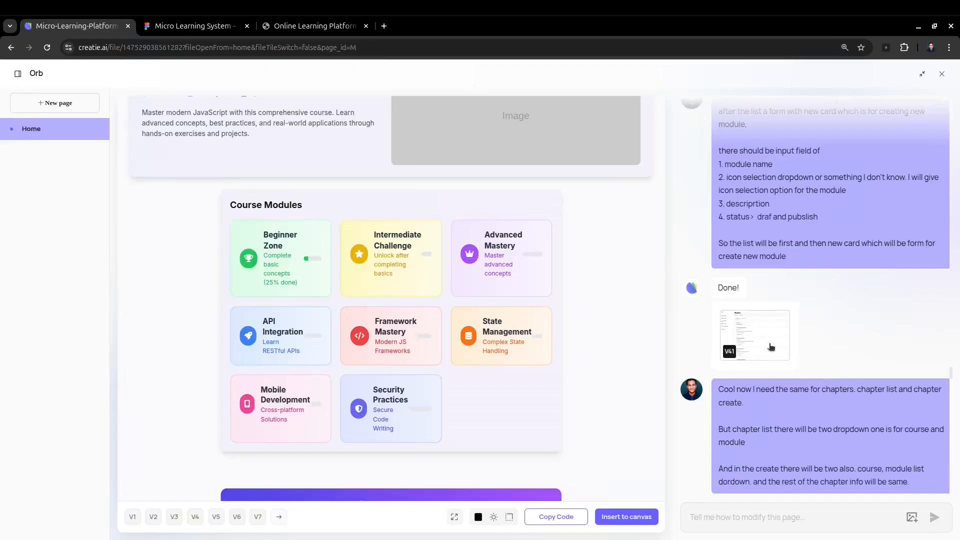
click(771, 346)
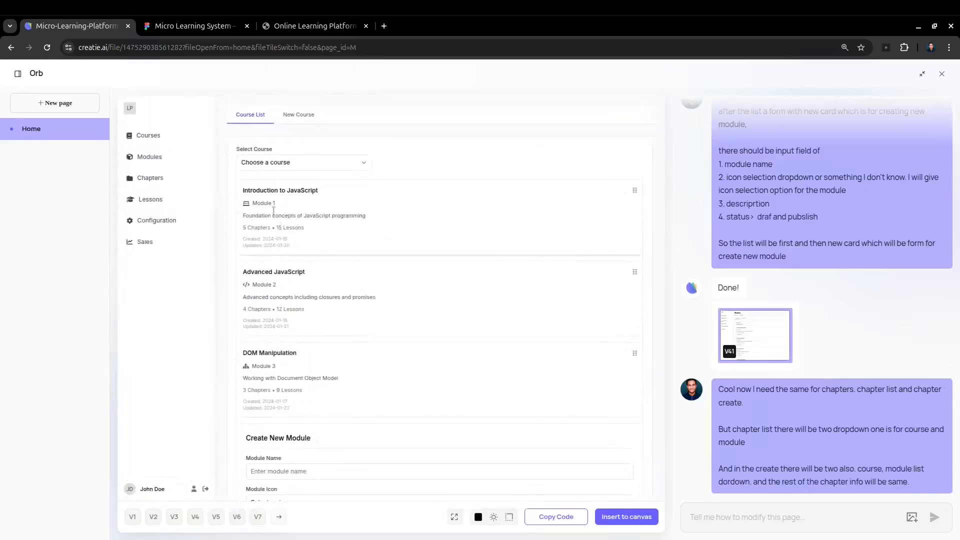
drag(248, 190, 477, 371)
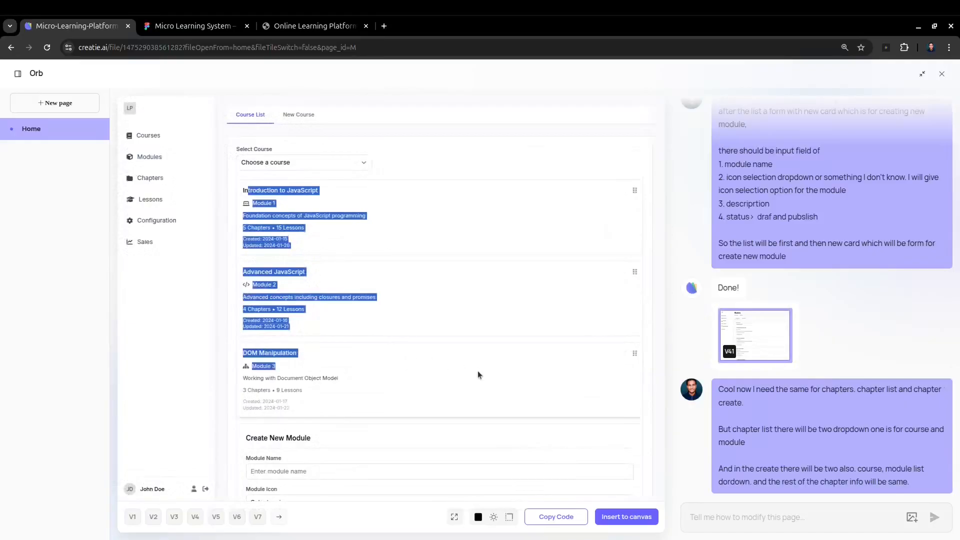
scroll(318, 340, down, 3)
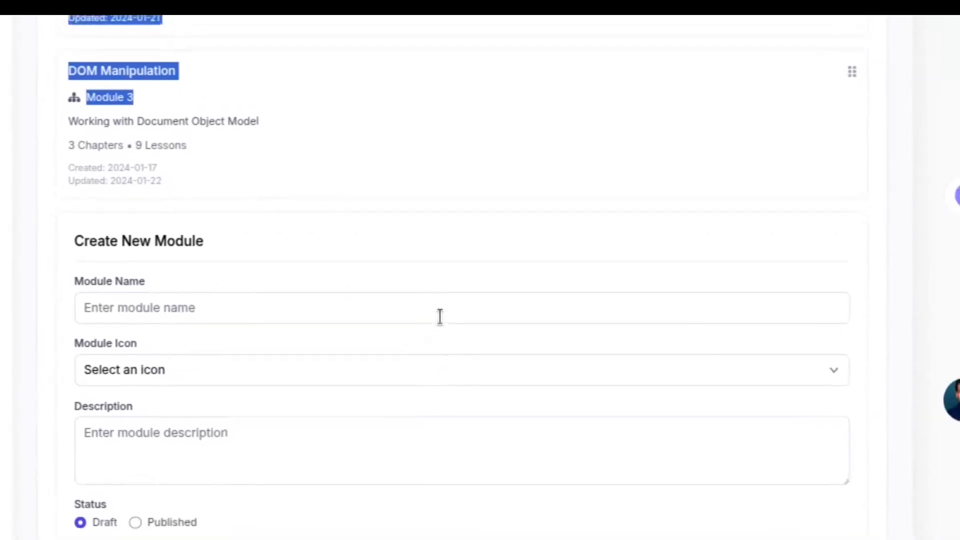
- Try the Laptop & Code and Code options as the module icon in the Create New Module form
click(440, 316)
click(316, 378)
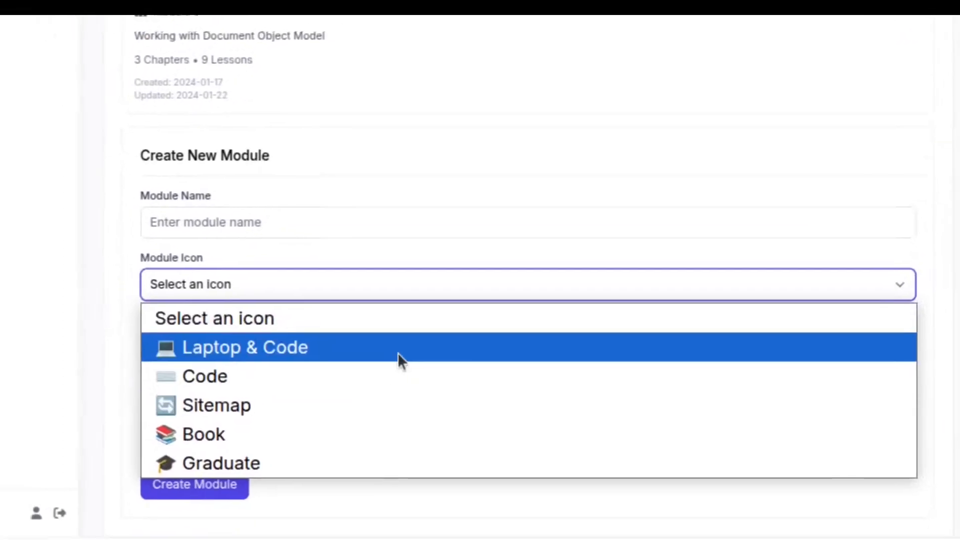
click(401, 353)
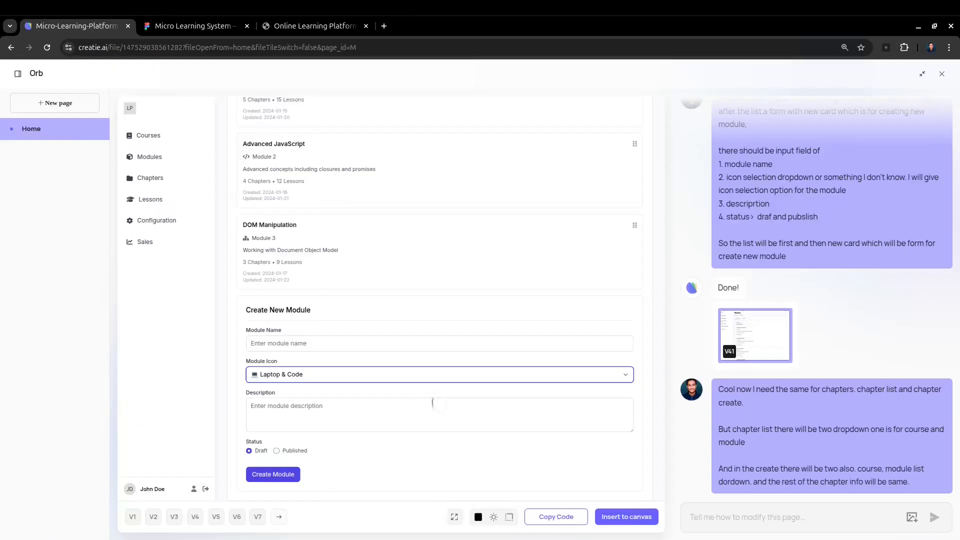
click(460, 382)
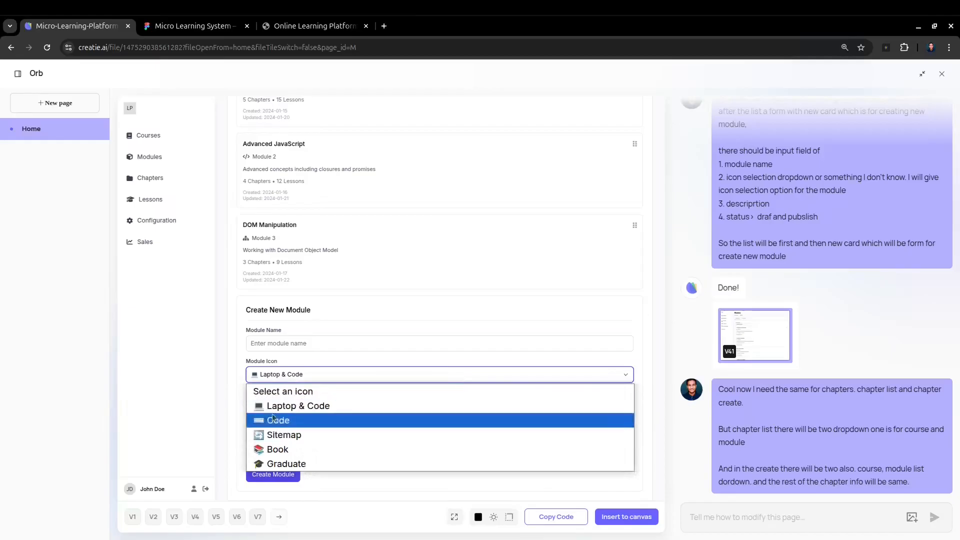
click(231, 370)
click(309, 409)
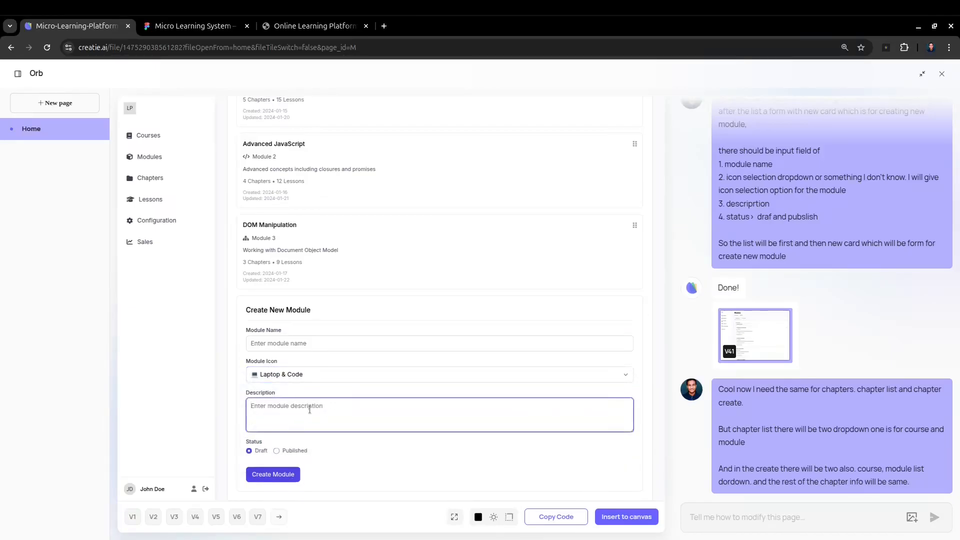
click(365, 378)
click(251, 402)
click(324, 400)
click(336, 367)
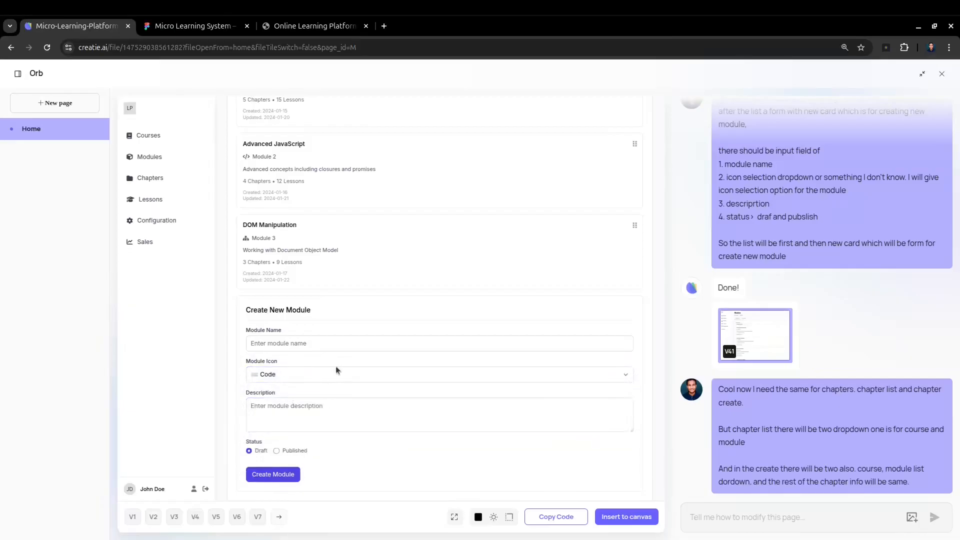
- Set the new module's icon to Sitemap and its status to Published
click(336, 373)
click(276, 432)
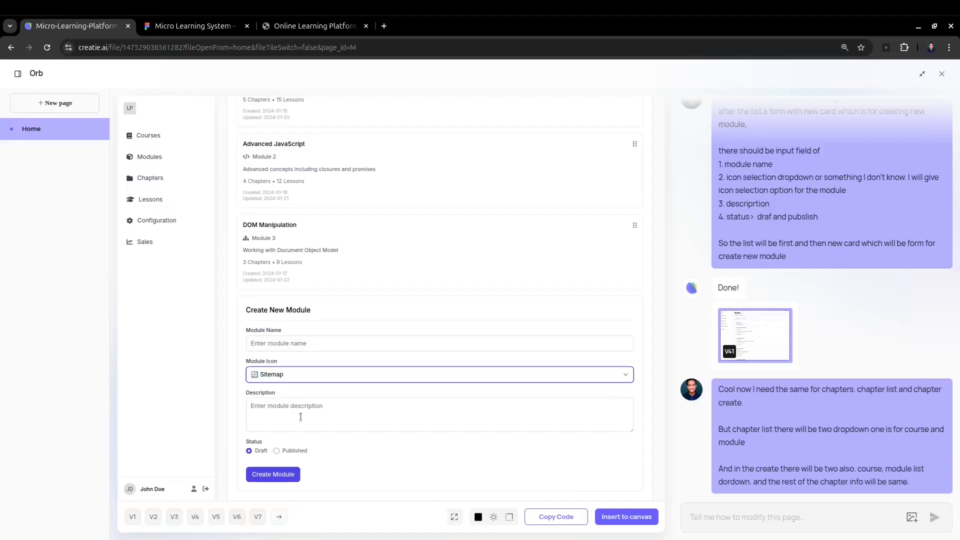
click(330, 352)
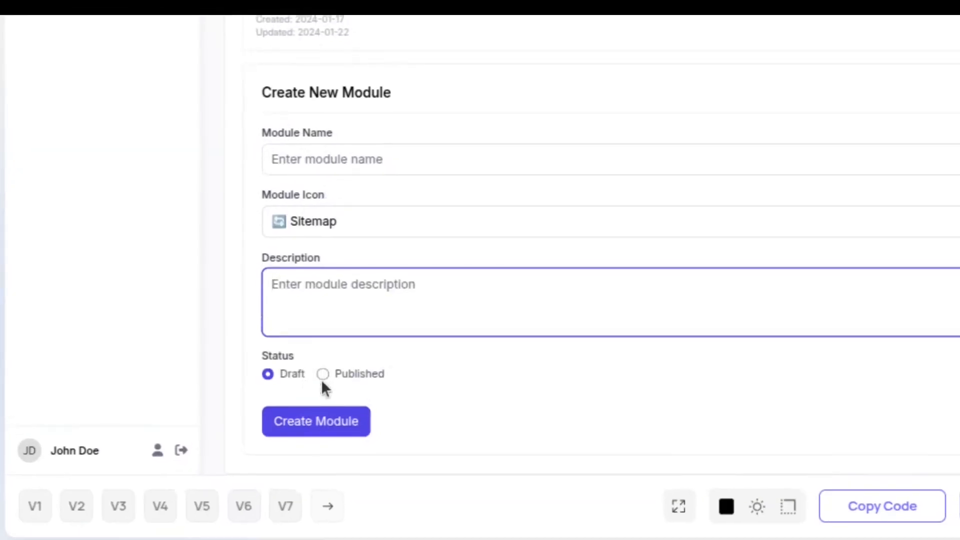
click(276, 451)
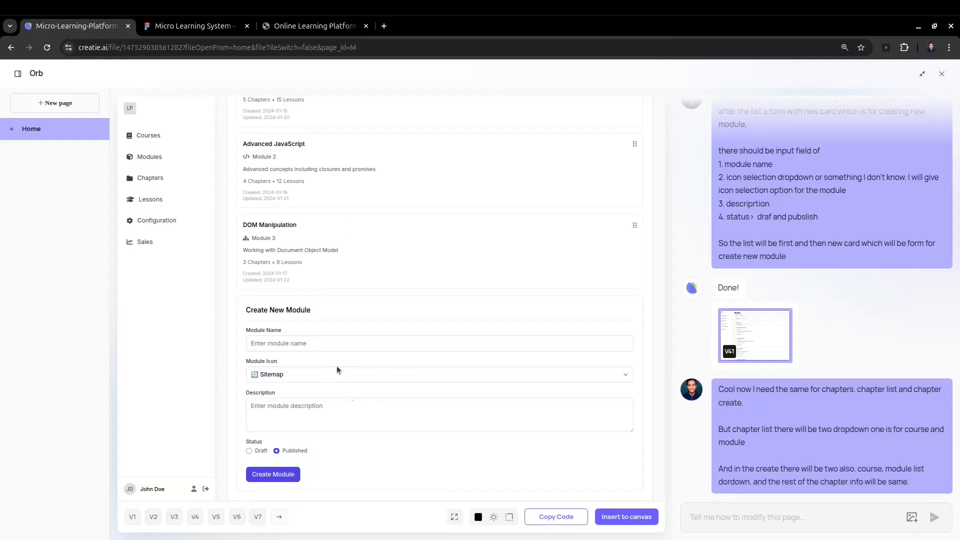
- Compare the module list and course selector of V41 with the Create New Module form below them
scroll(316, 344, up, 3)
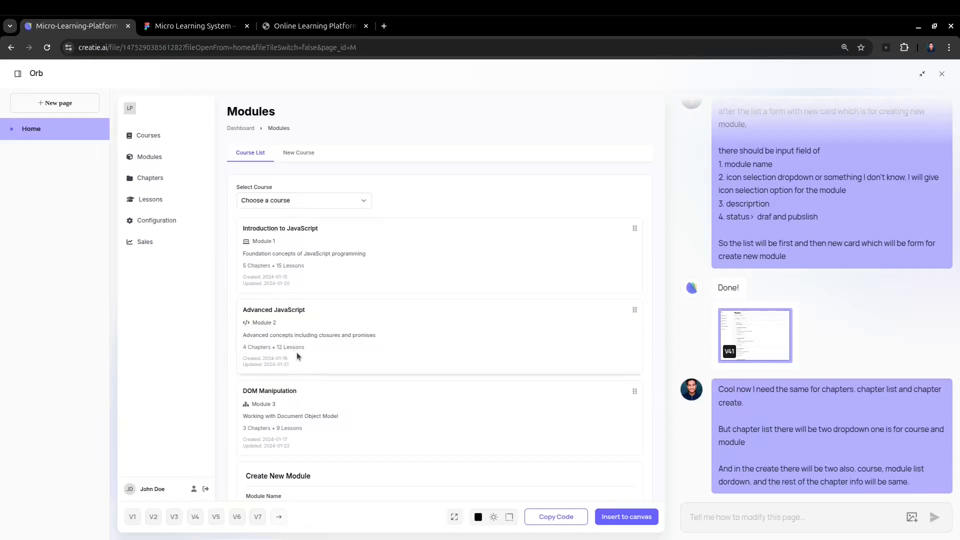
scroll(302, 368, down, 5)
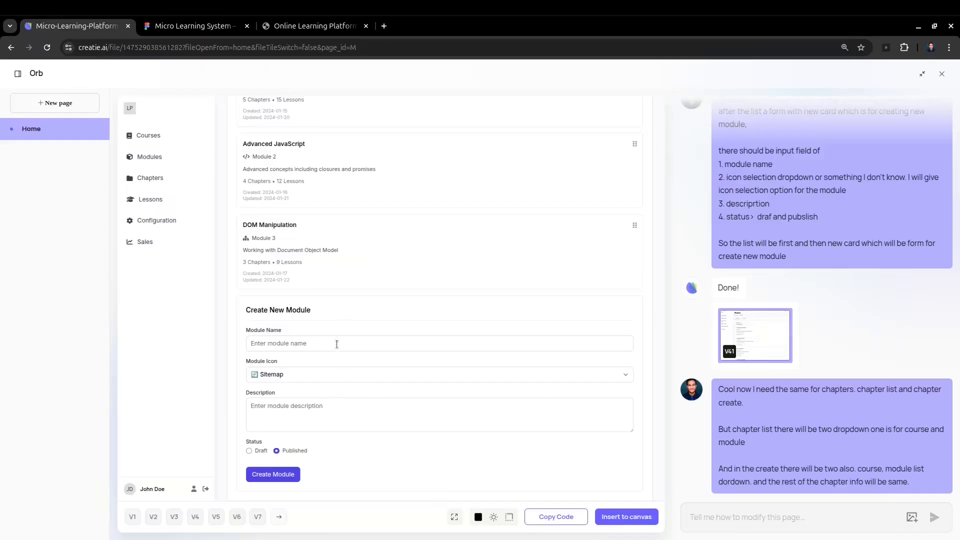
scroll(322, 221, up, 4)
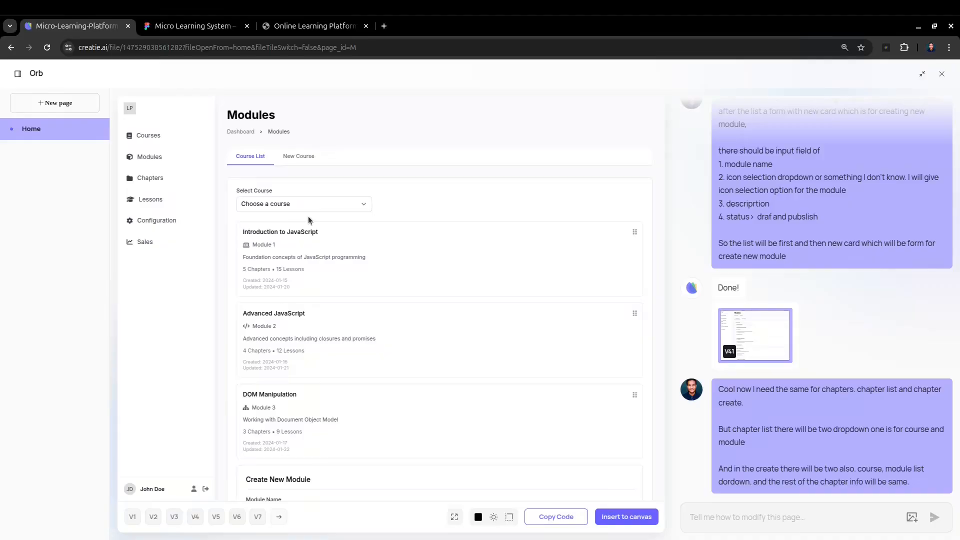
scroll(343, 253, down, 4)
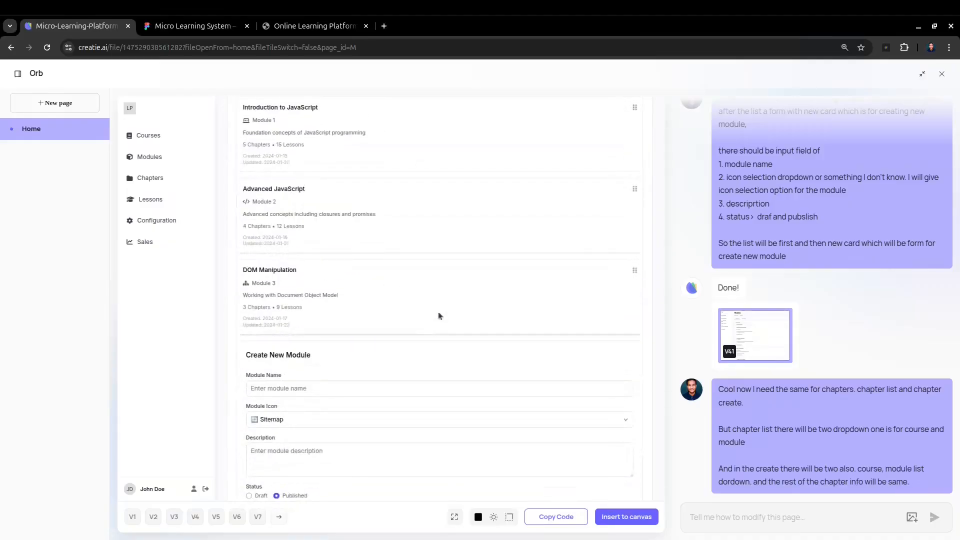
scroll(390, 328, up, 4)
scroll(358, 274, down, 3)
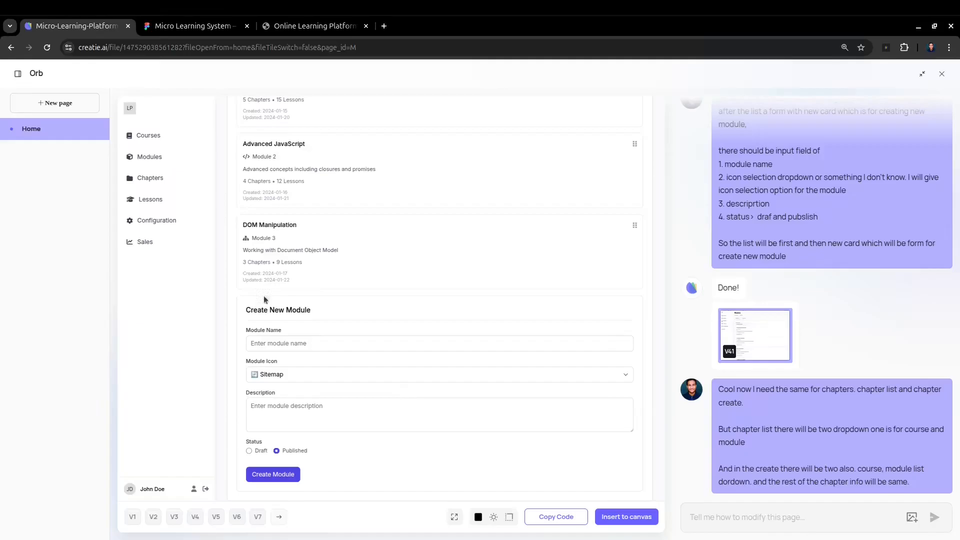
scroll(267, 260, up, 3)
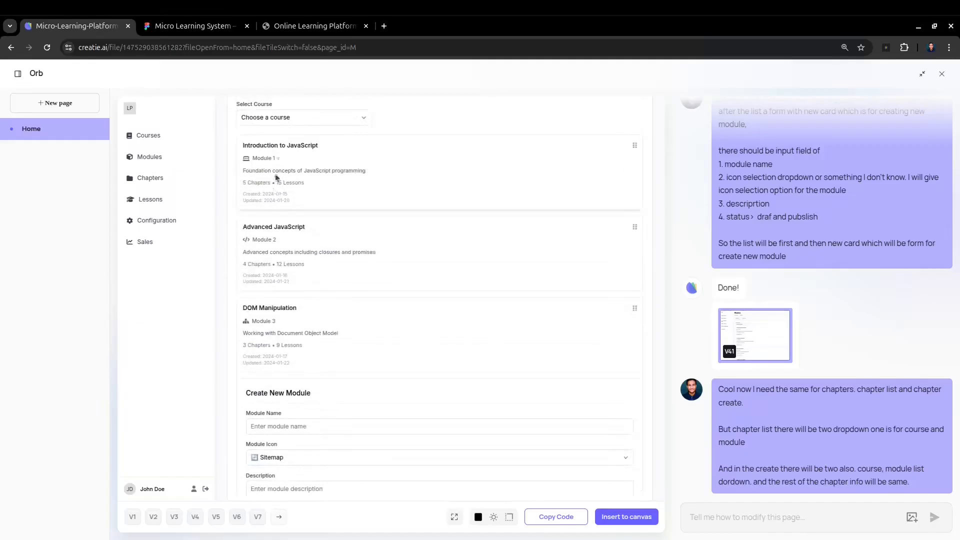
scroll(291, 235, down, 3)
scroll(283, 302, up, 5)
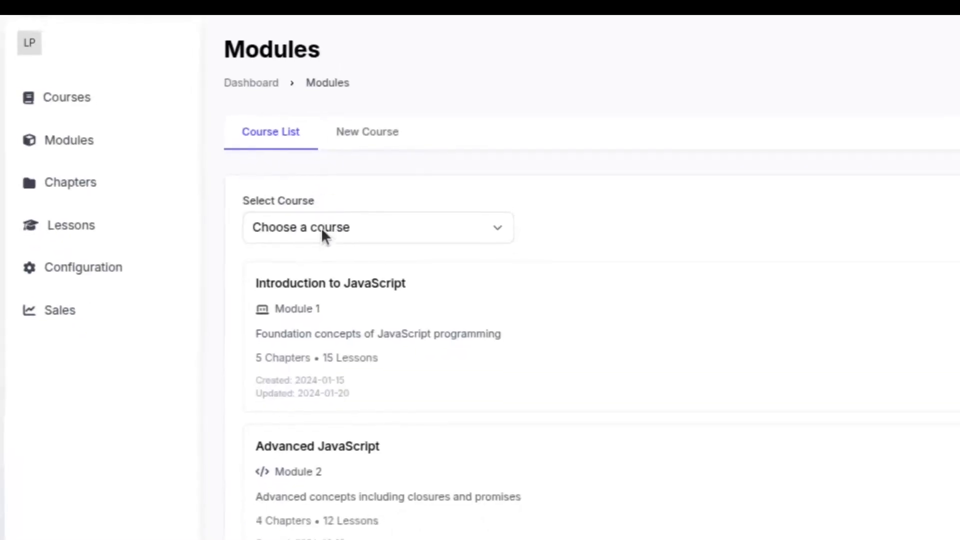
scroll(311, 304, down, 5)
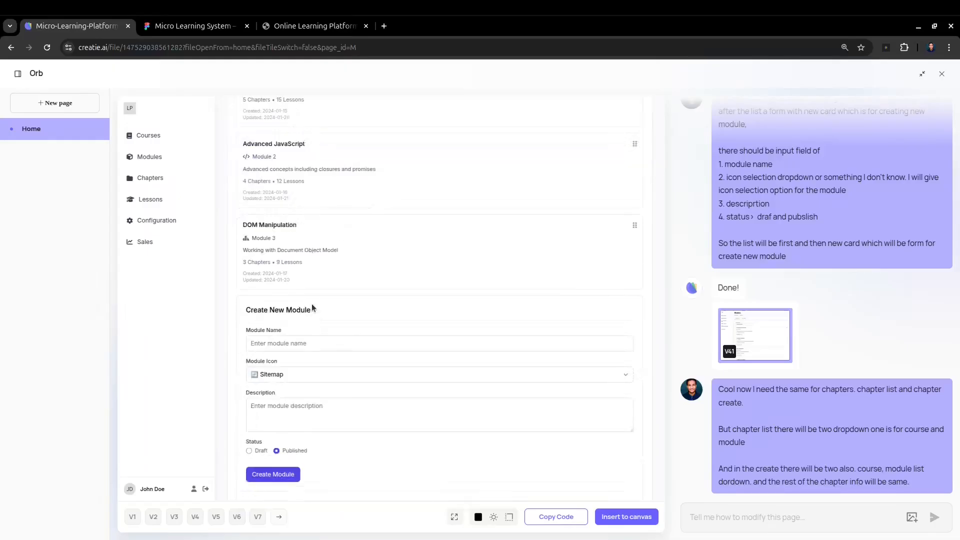
scroll(338, 287, up, 1)
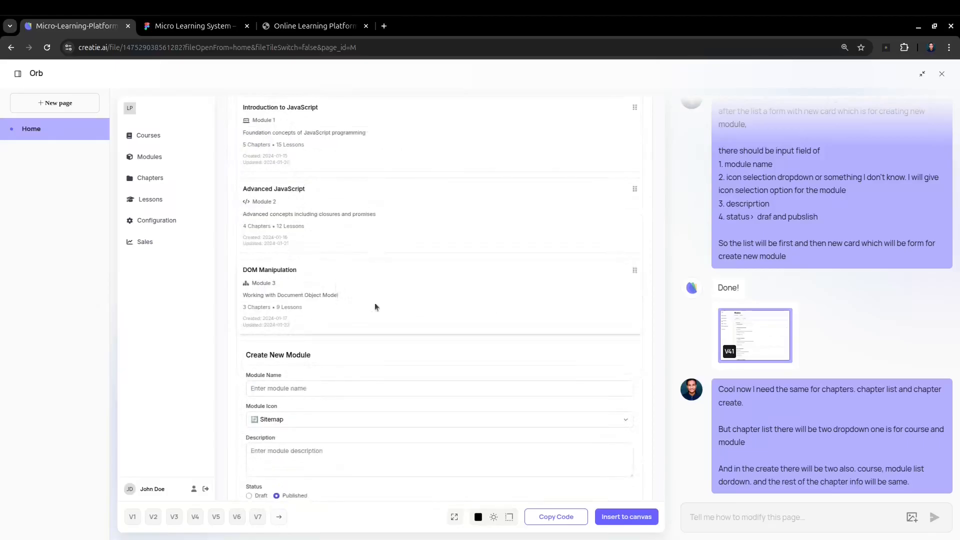
scroll(376, 306, down, 1)
- Read the chapters page prompt, open version V42, and choose module Introduction to JavaScript and course JavaScript Fundamentals
scroll(779, 353, down, 3)
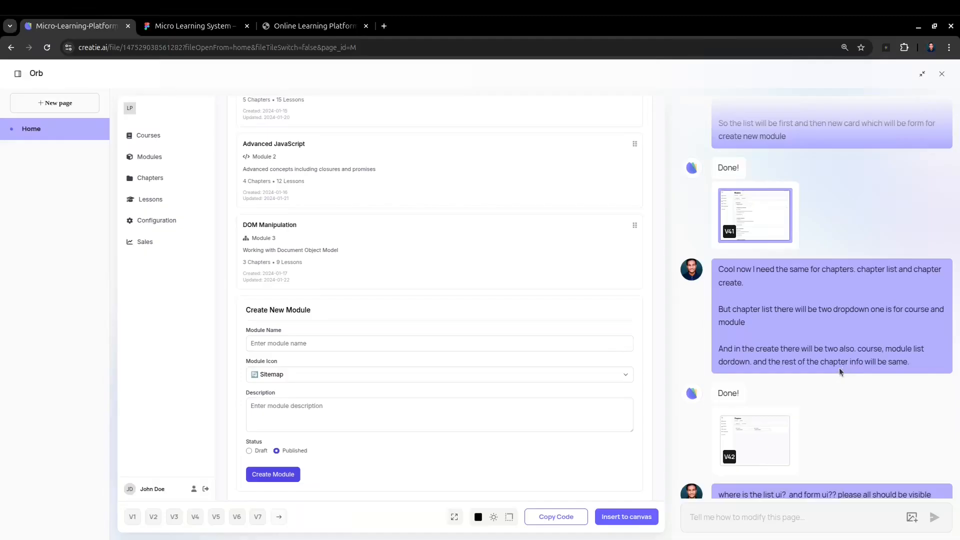
scroll(718, 335, down, 2)
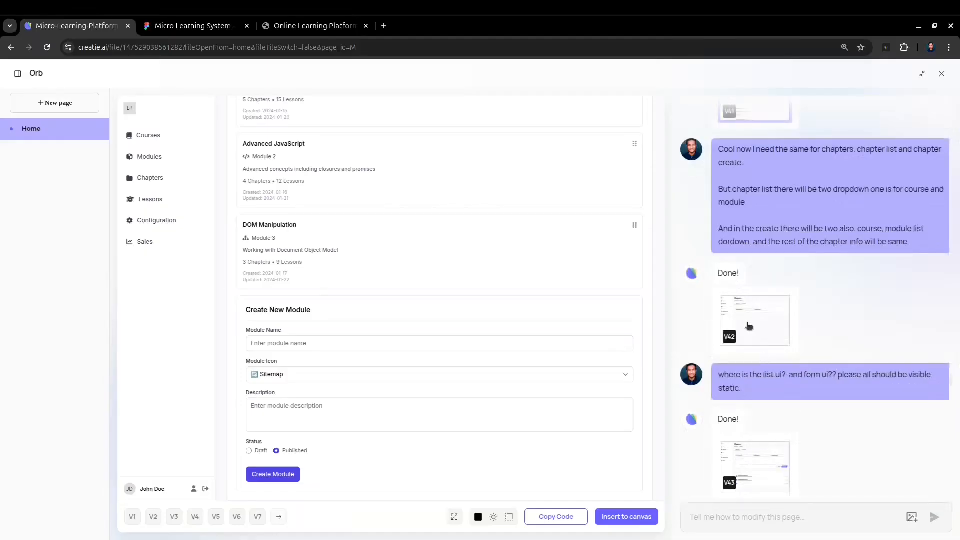
click(549, 245)
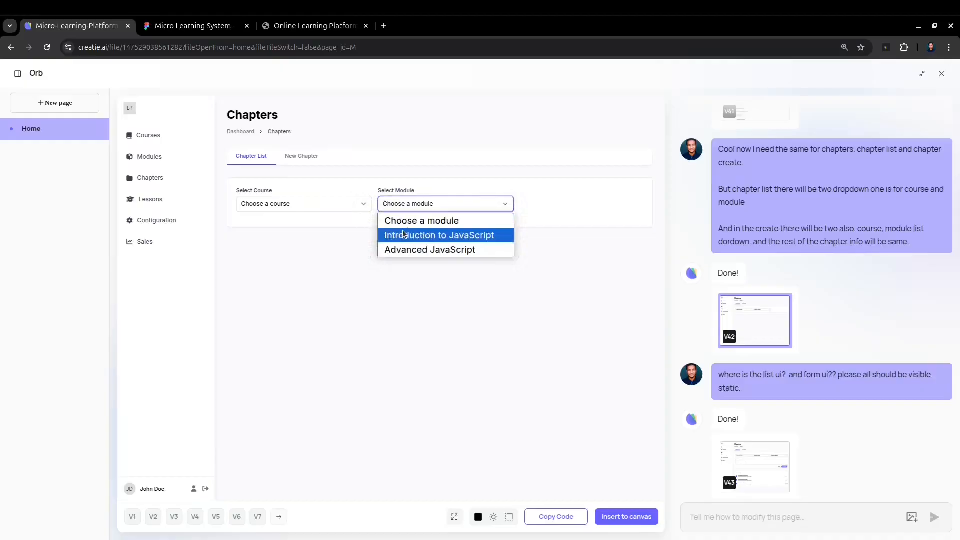
click(403, 231)
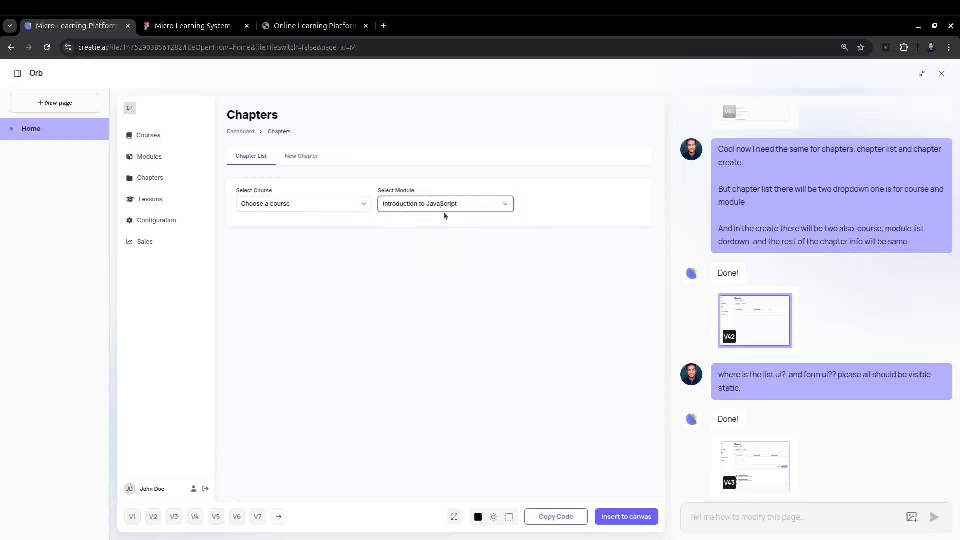
click(308, 205)
click(280, 234)
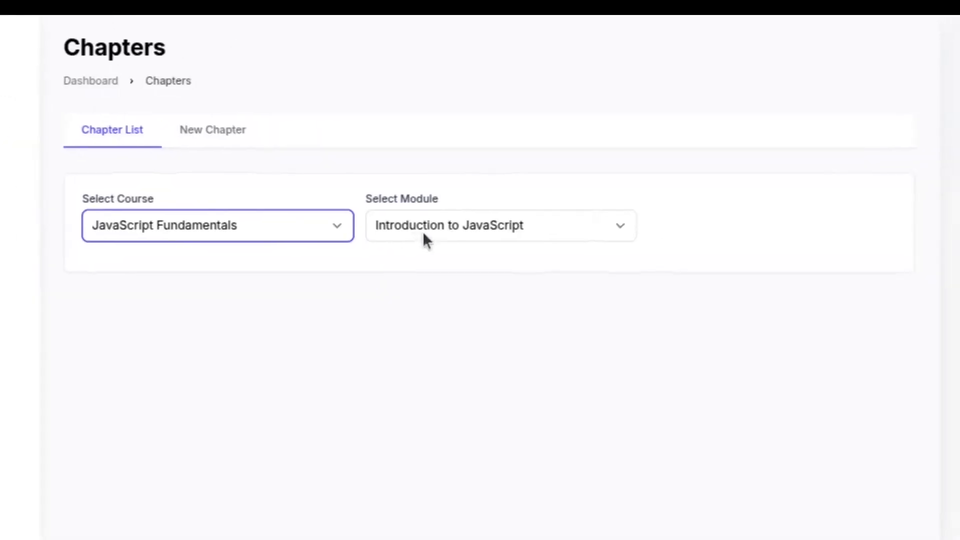
- Read the follow-up prompt about the missing list and form, open version V43, and examine its Chapter List
scroll(797, 363, down, 2)
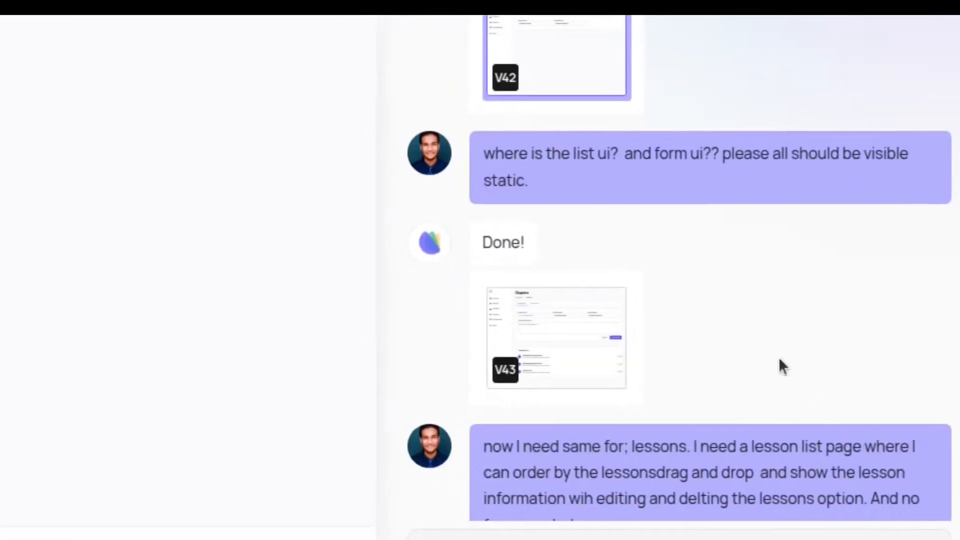
click(555, 340)
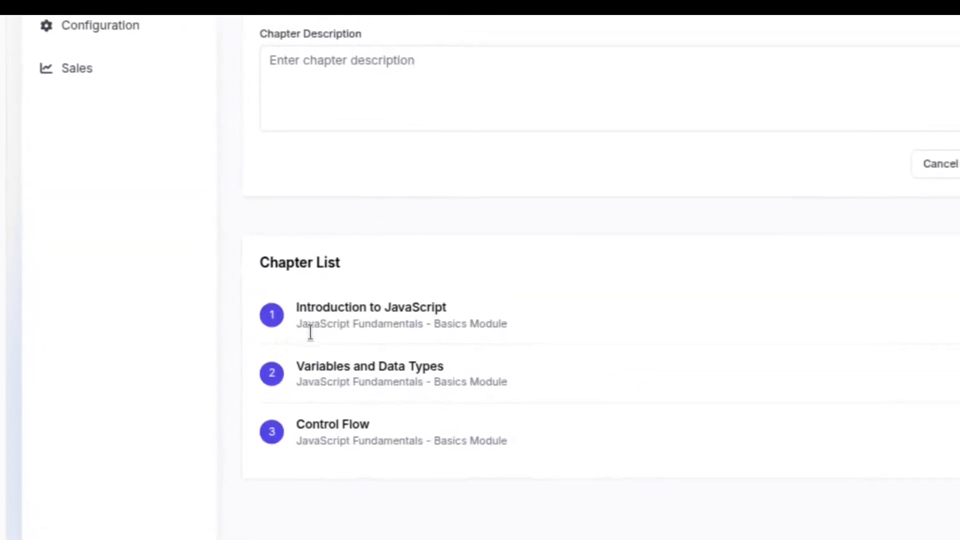
drag(270, 337, 418, 337)
click(551, 363)
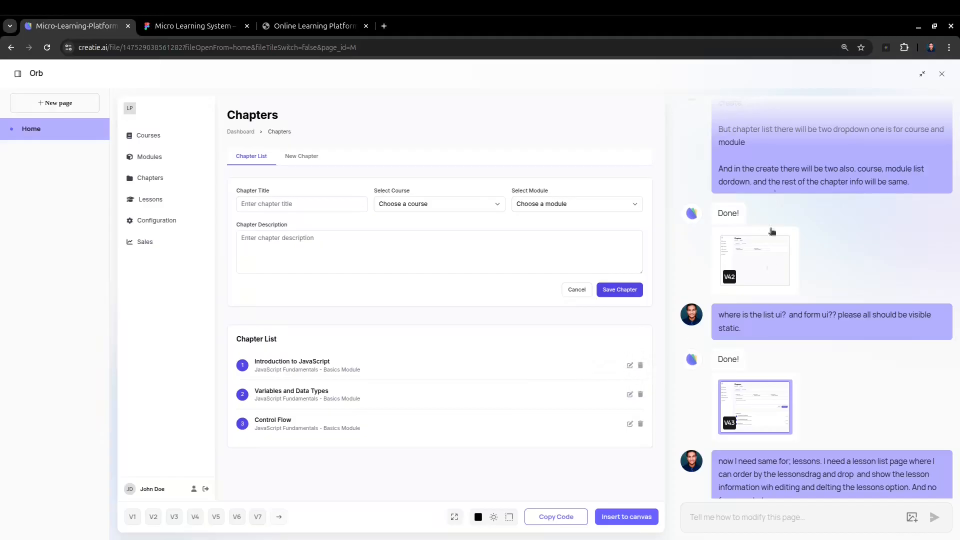
- Go back through the prompt history to the module list request and reopen version V40
scroll(734, 239, up, 10)
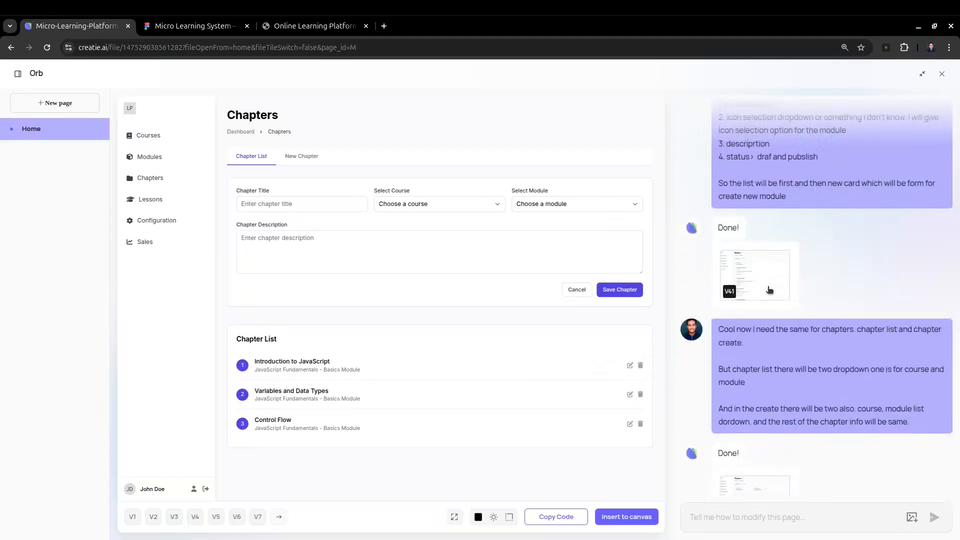
scroll(762, 251, down, 5)
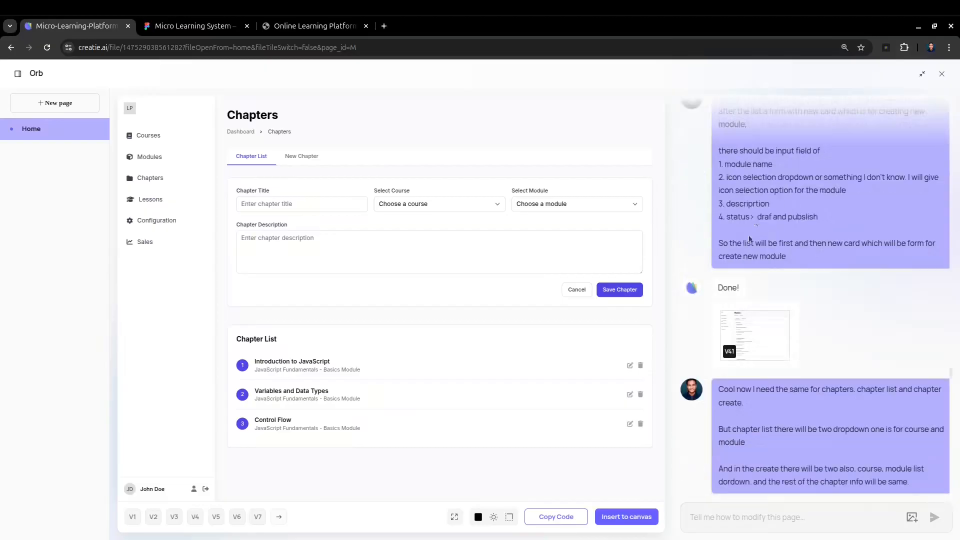
scroll(754, 213, up, 5)
click(754, 213)
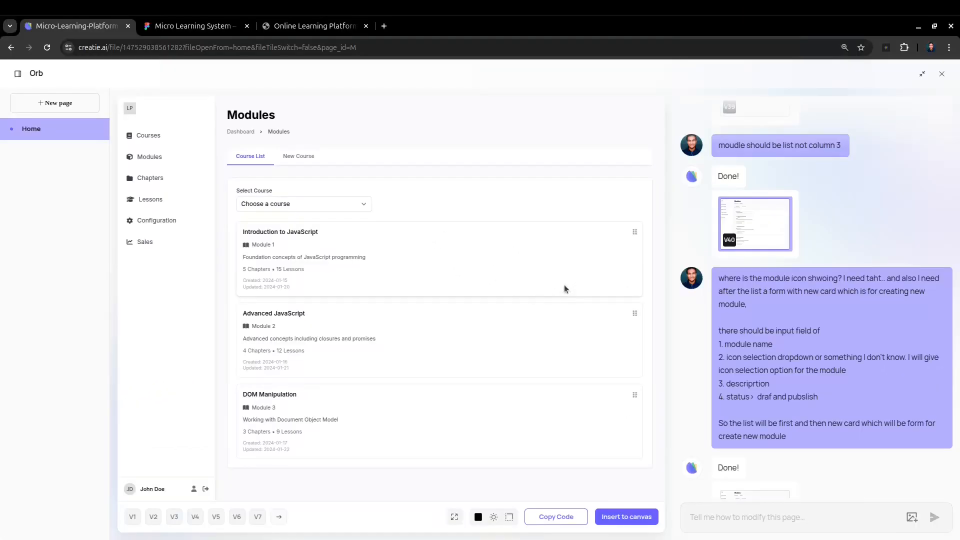
- Return to chapters page version V43 and inspect the Chapter Title field of its creation form
scroll(742, 288, down, 6)
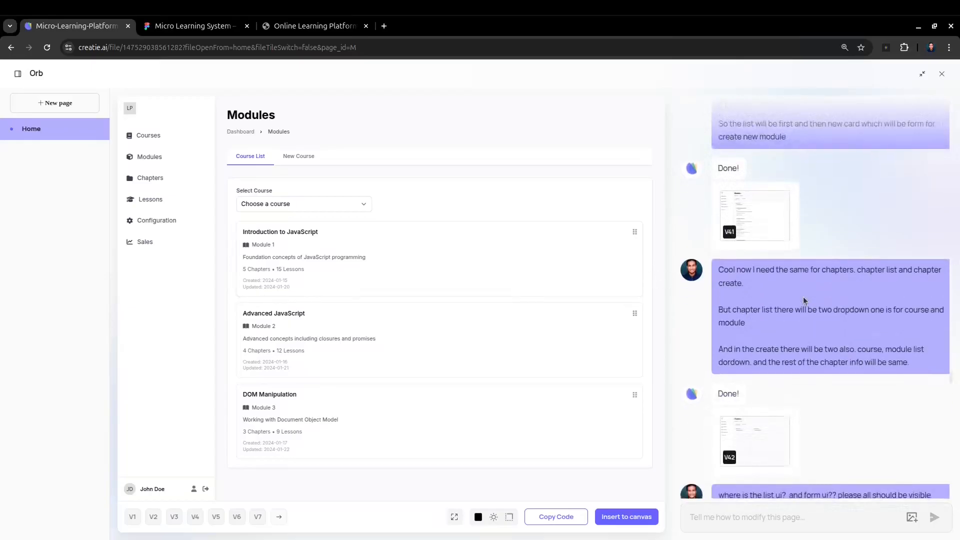
scroll(802, 296, down, 6)
click(755, 288)
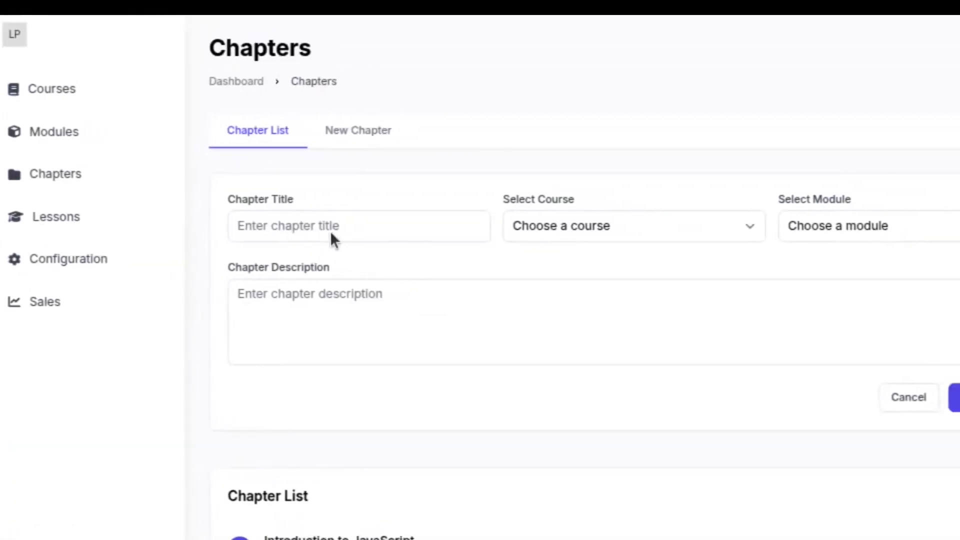
click(288, 207)
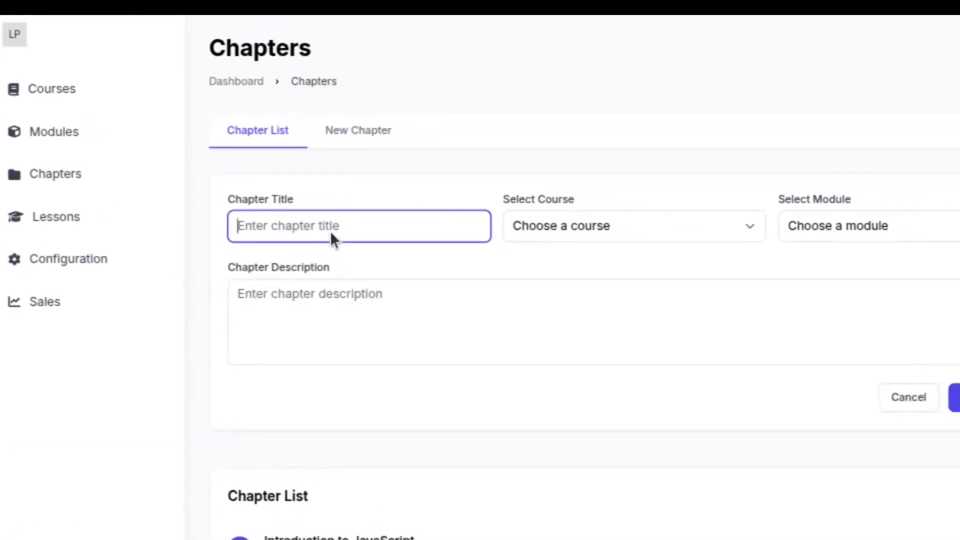
- Check the Select Course options in the V43 chapter creation form and go on to the lesson list prompt
click(433, 233)
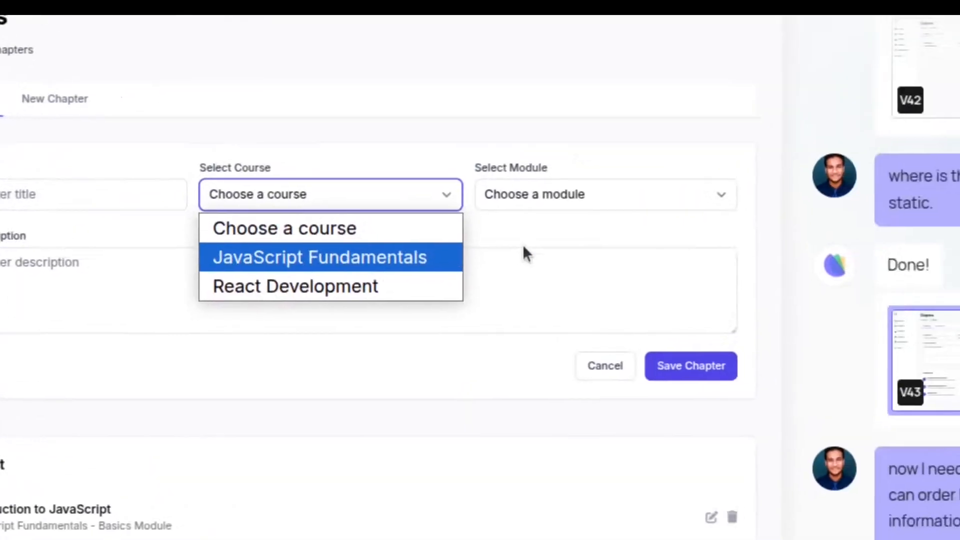
click(311, 249)
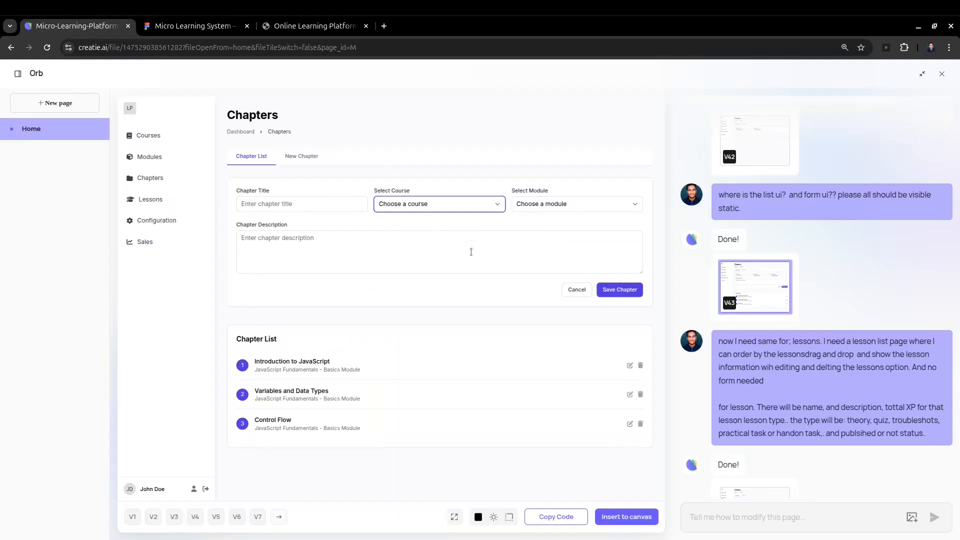
scroll(767, 381, down, 2)
scroll(768, 381, down, 1)
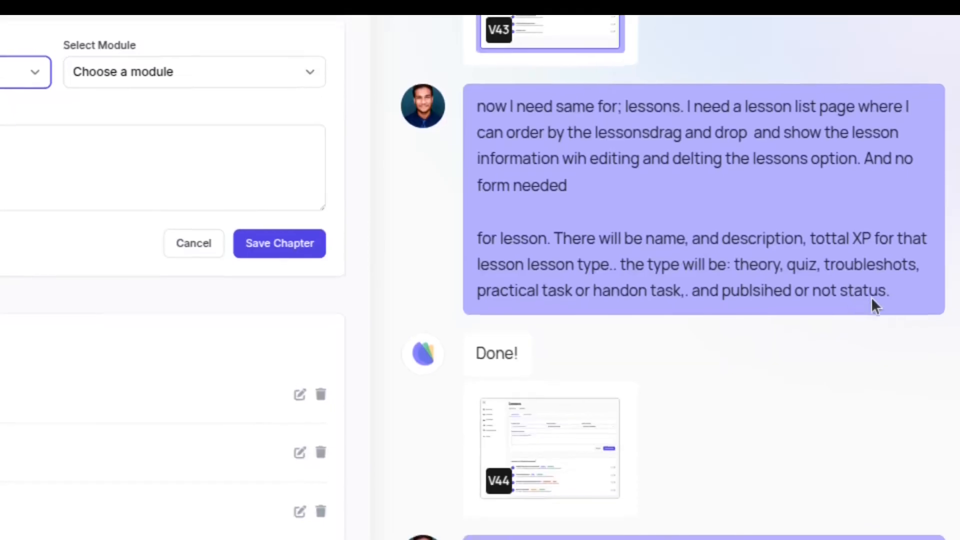
- Read the lesson list prompt, open version V44, and examine its Lesson List (Drag to Reorder)
drag(891, 293, 635, 94)
click(610, 120)
scroll(552, 188, down, 3)
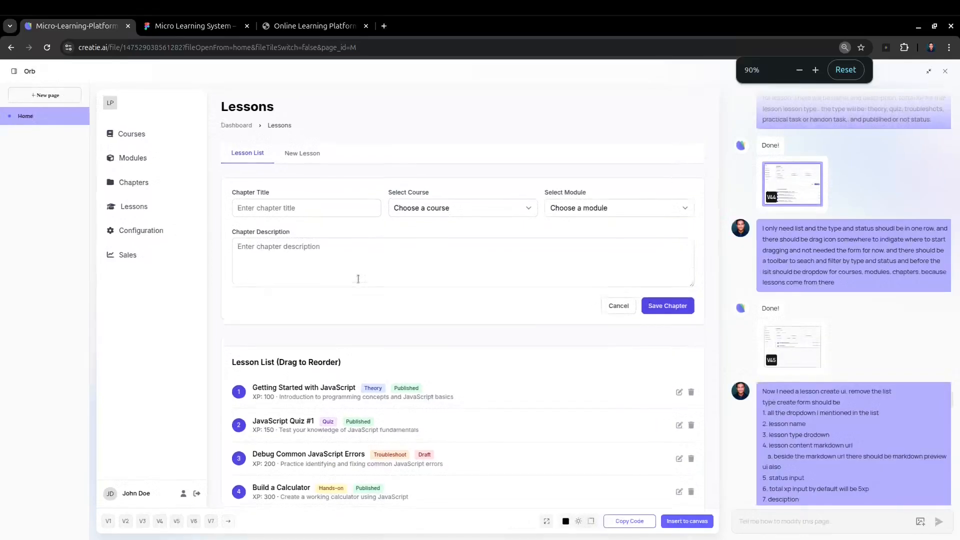
scroll(358, 279, down, 2)
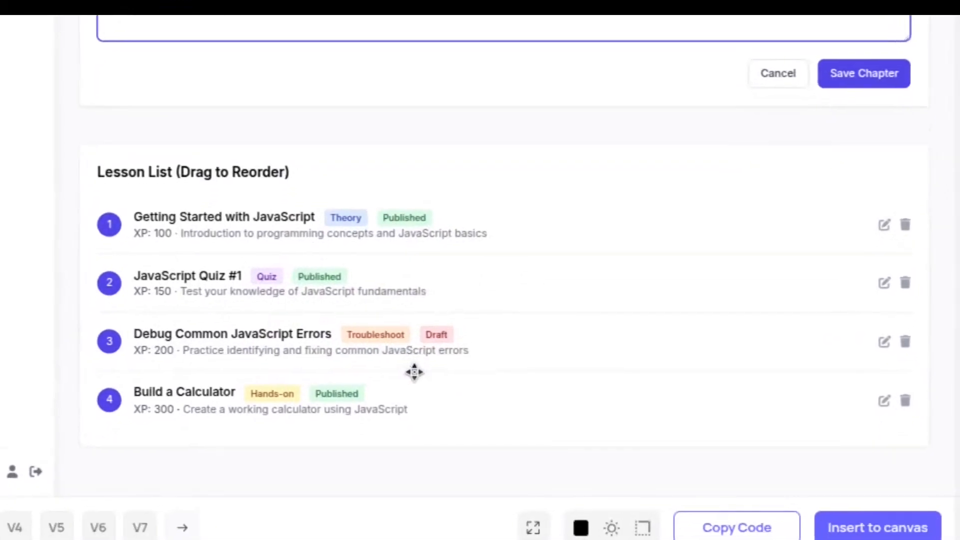
scroll(837, 283, down, 1)
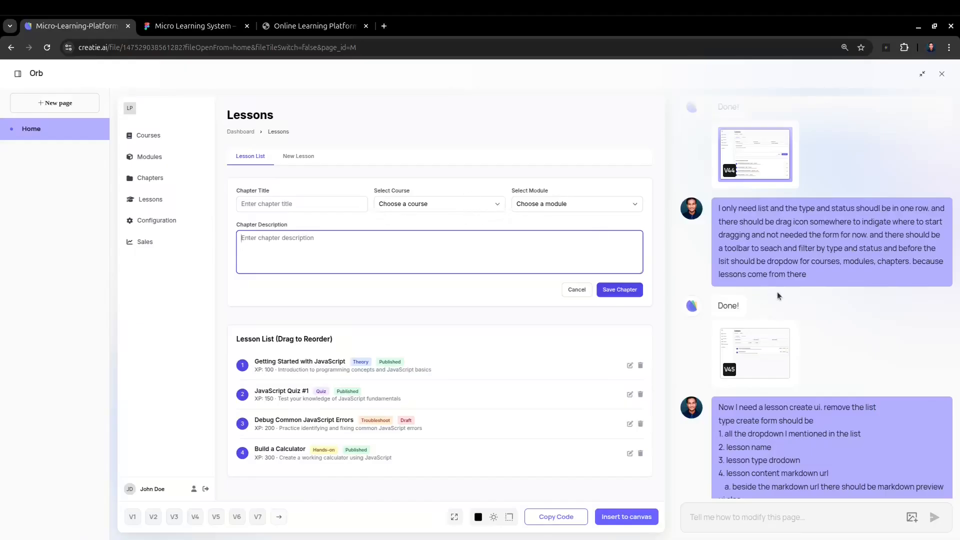
- Open lessons page version V45 and inspect its Select Course, Select Module and Select Chapter dropdowns
scroll(777, 292, down, 3)
click(745, 239)
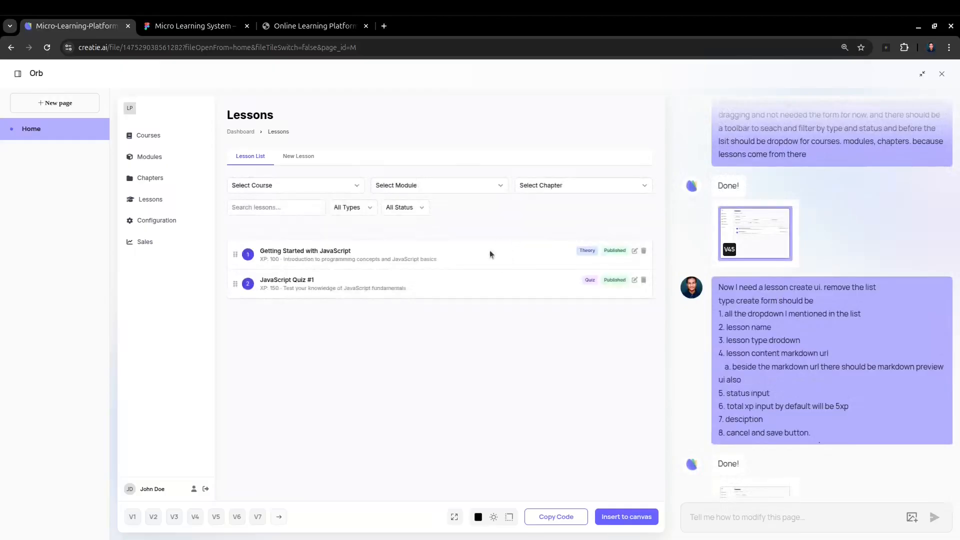
scroll(750, 360, down, 3)
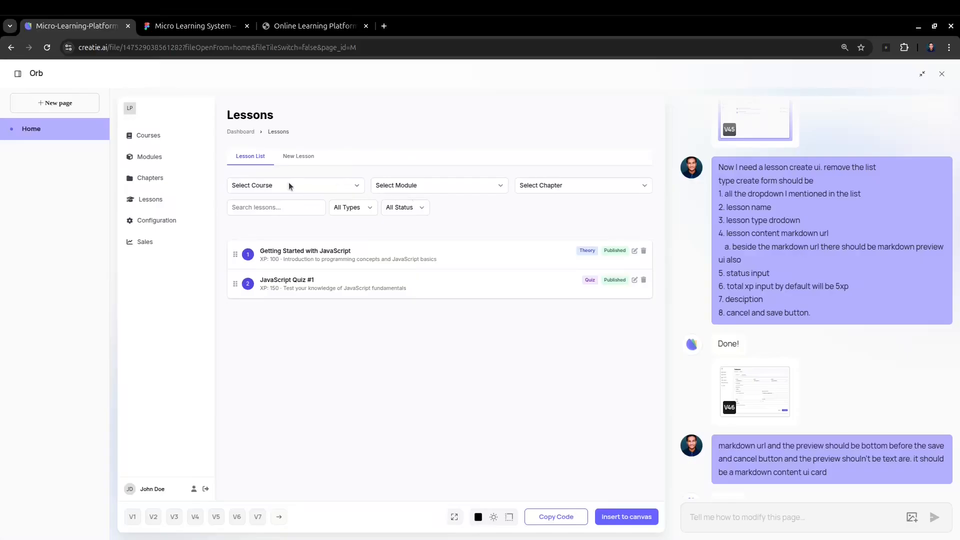
click(289, 185)
click(398, 187)
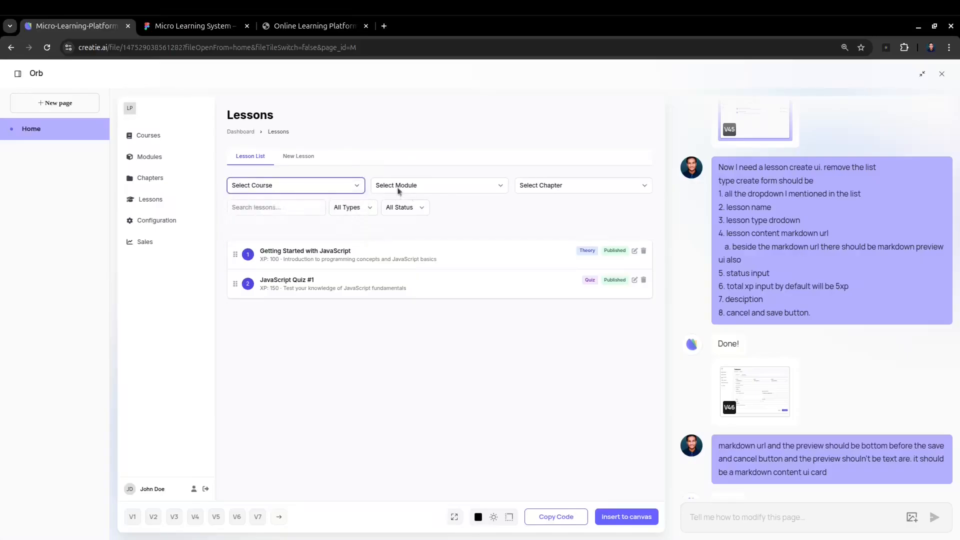
click(398, 188)
click(572, 186)
click(571, 186)
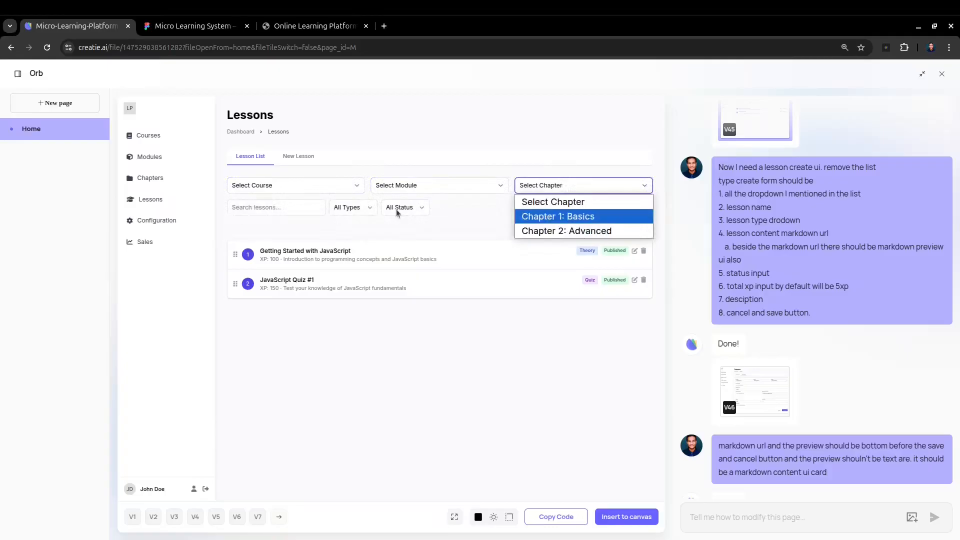
- Inspect the lesson search field and the options of the All Types and All Status filters
click(261, 208)
click(351, 208)
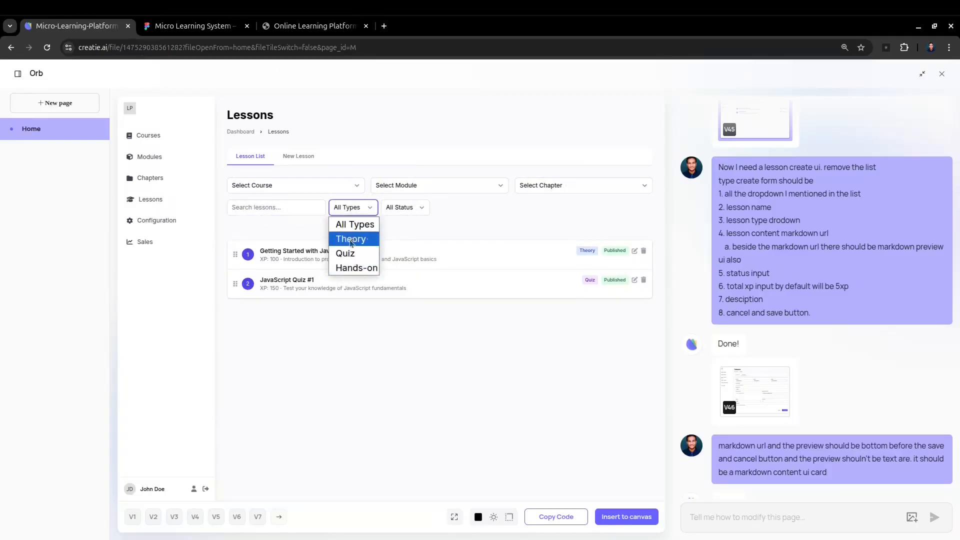
click(405, 208)
click(399, 233)
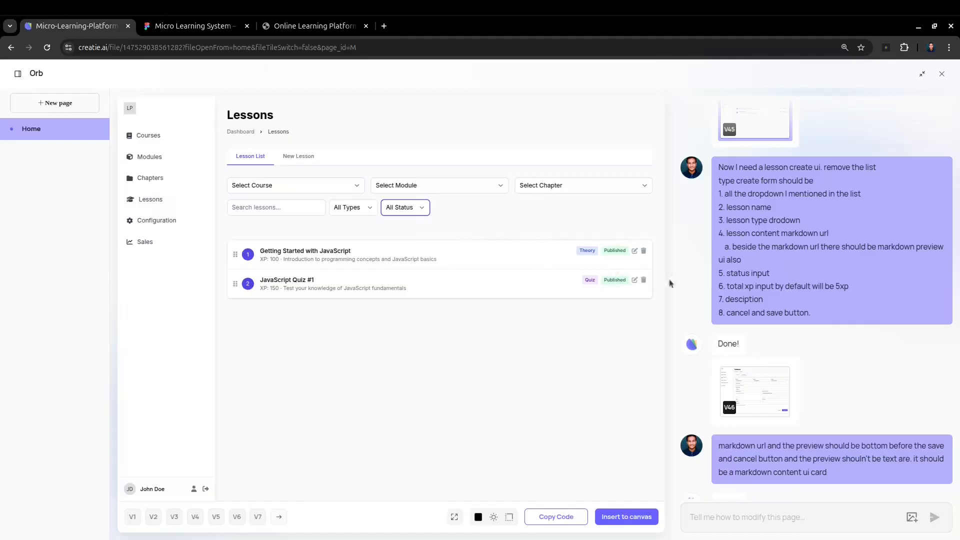
- Read the lesson creation prompt, open version V46, and inspect its Lesson Name, Lesson Type and Markdown URL fields
scroll(784, 290, up, 1)
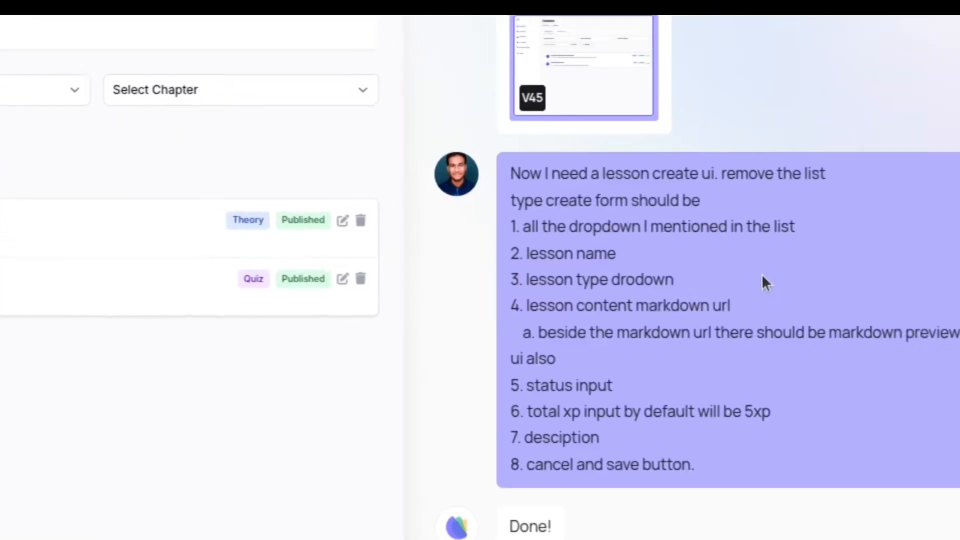
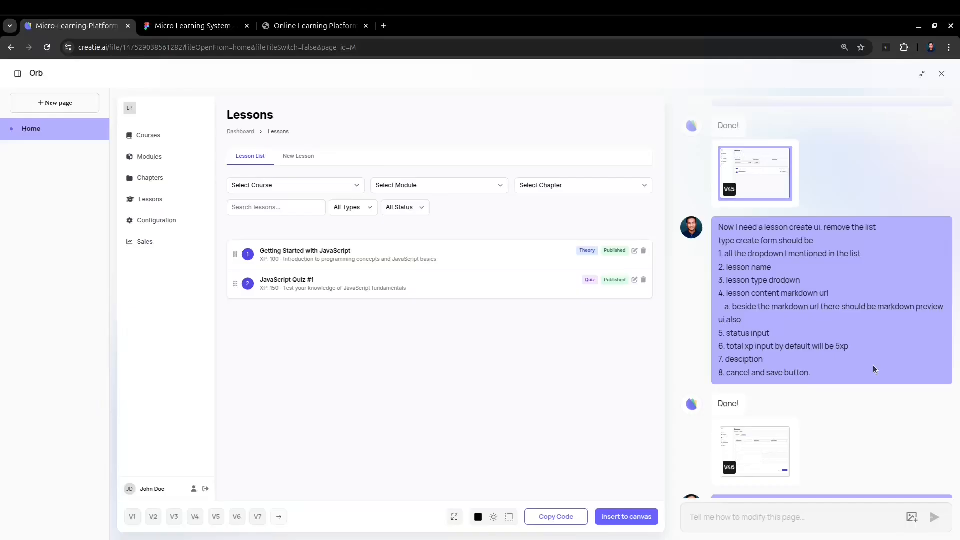
click(754, 447)
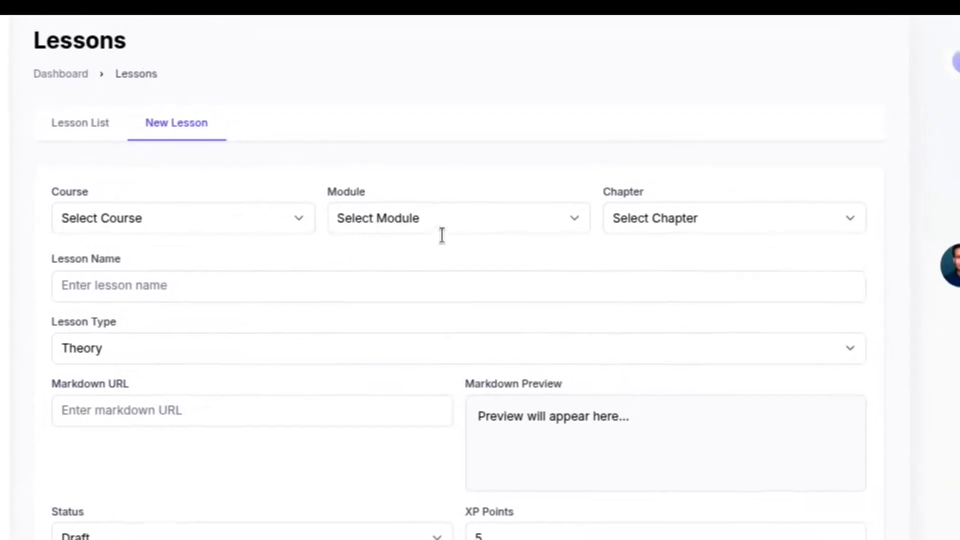
click(280, 279)
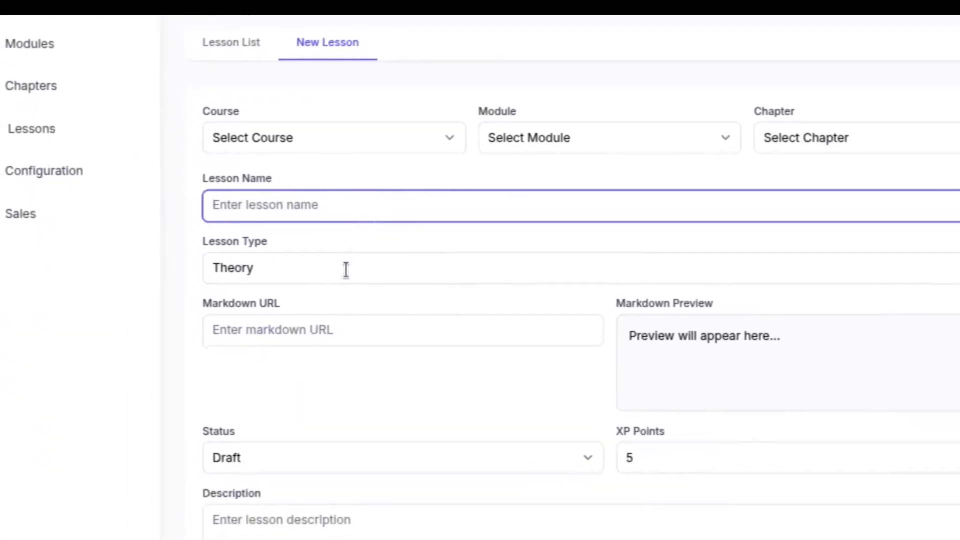
click(316, 323)
key(Escape)
click(407, 379)
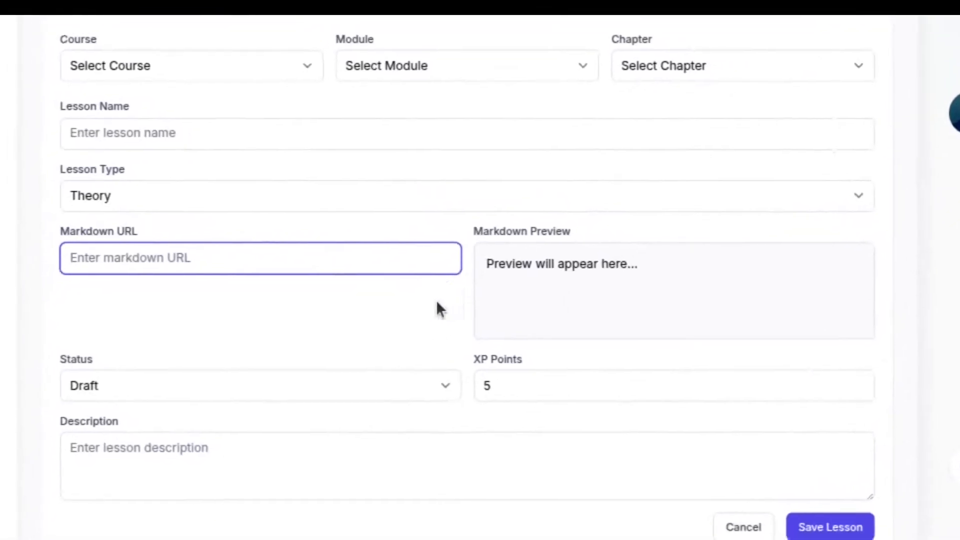
- Check the Status options and inspect the XP Points and Description fields of the New Lesson form
click(257, 392)
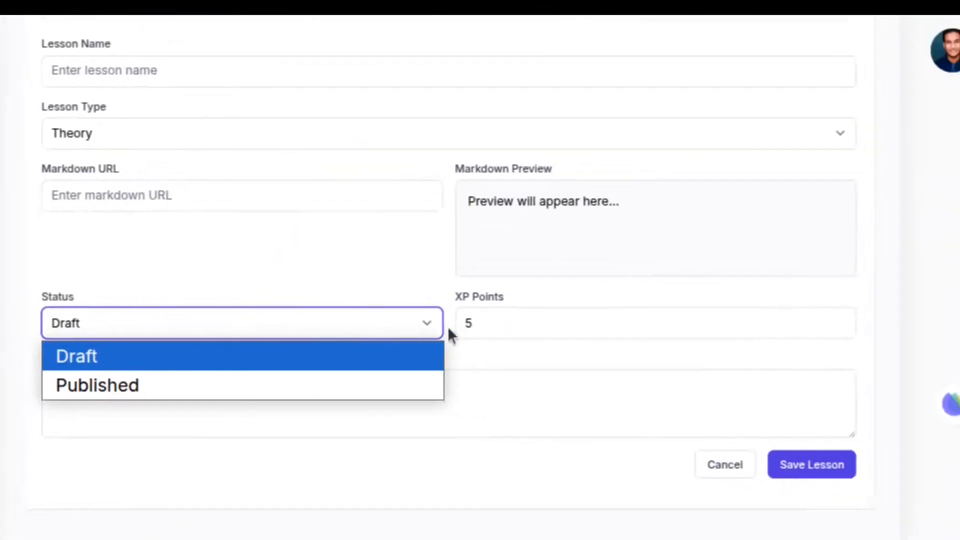
click(485, 323)
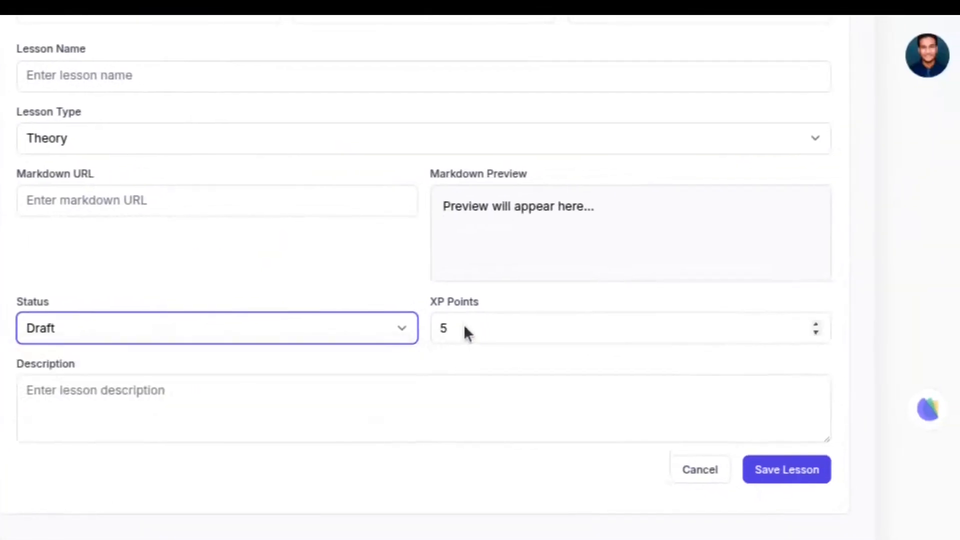
click(523, 321)
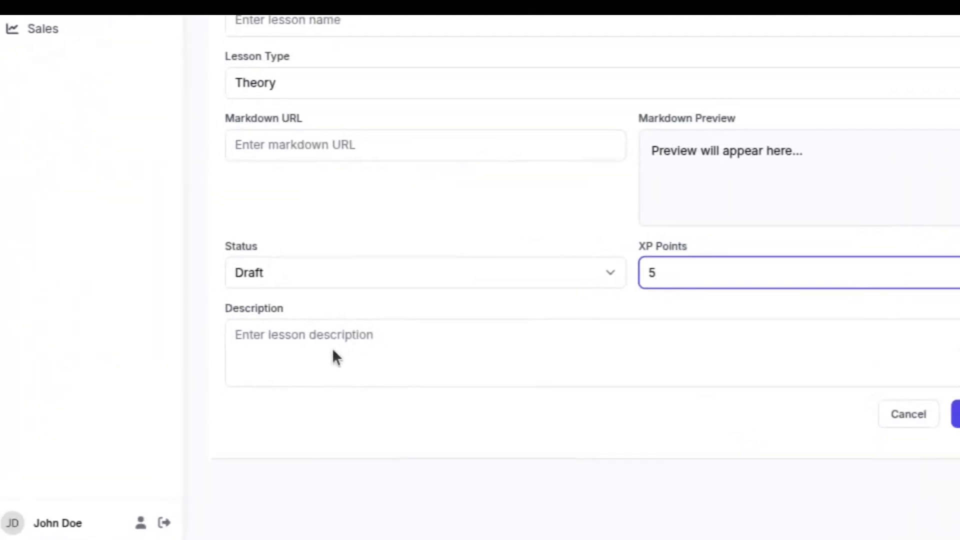
click(333, 347)
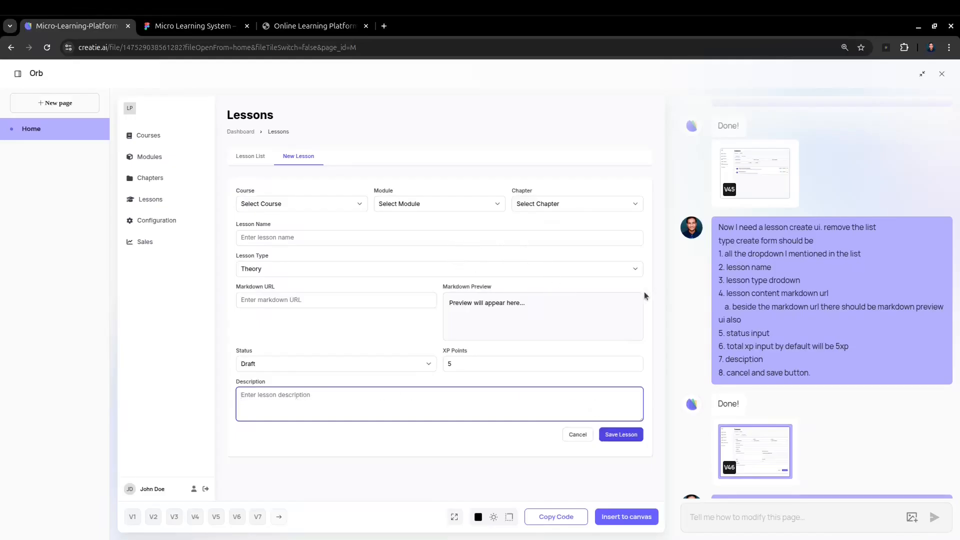
- Choose Theory as the lesson type in the V46 form and recheck the Markdown URL and XP Points fields
scroll(742, 283, down, 5)
click(314, 268)
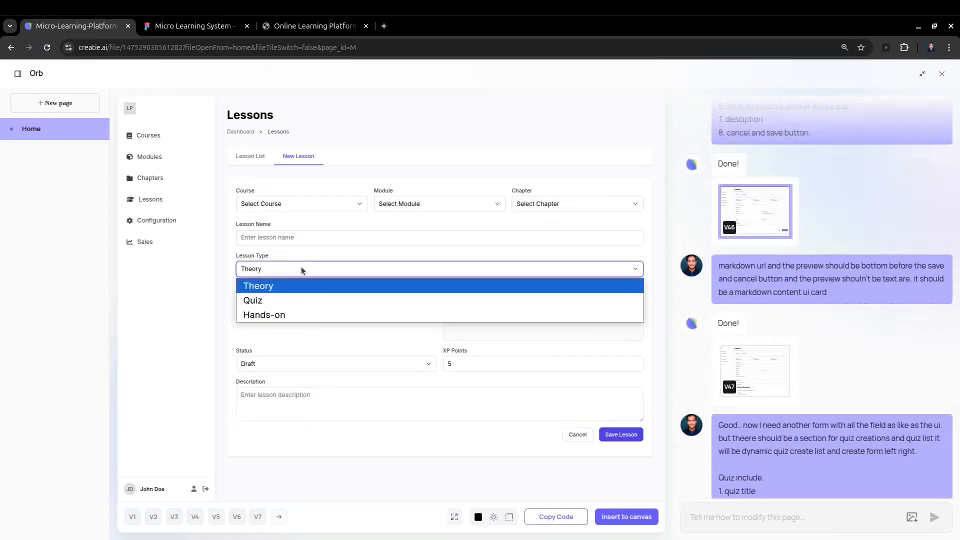
click(281, 285)
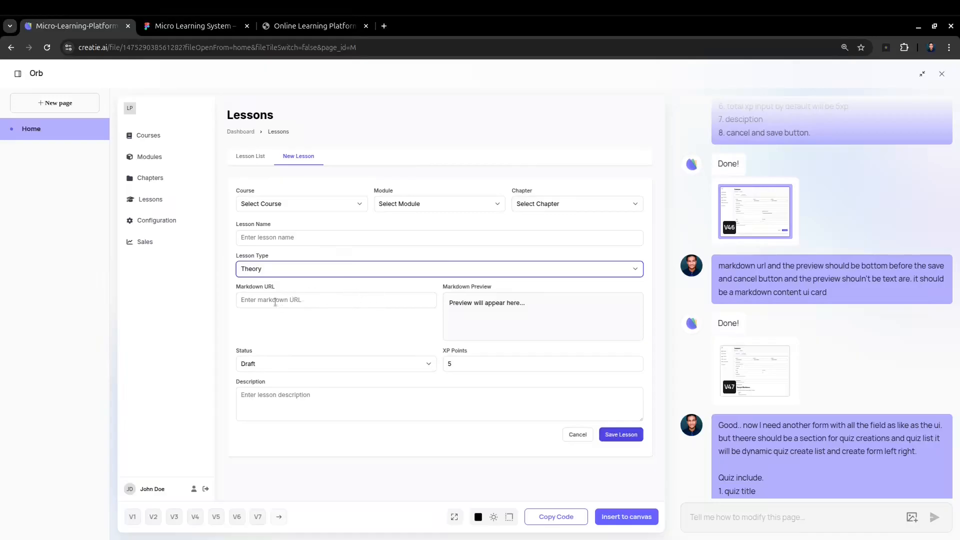
click(364, 298)
click(485, 361)
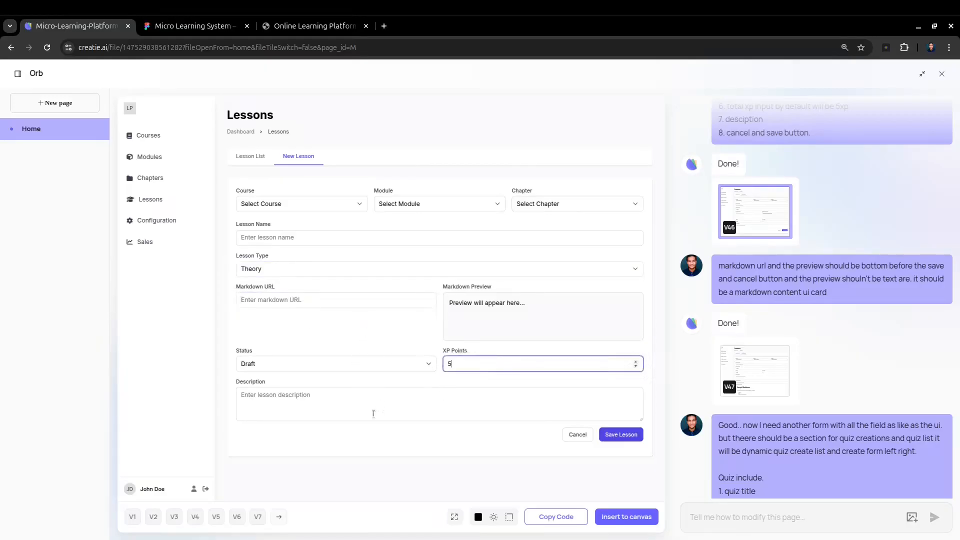
- Open version V47 and examine the New Lesson form's Description field and Markdown Preview card
click(364, 438)
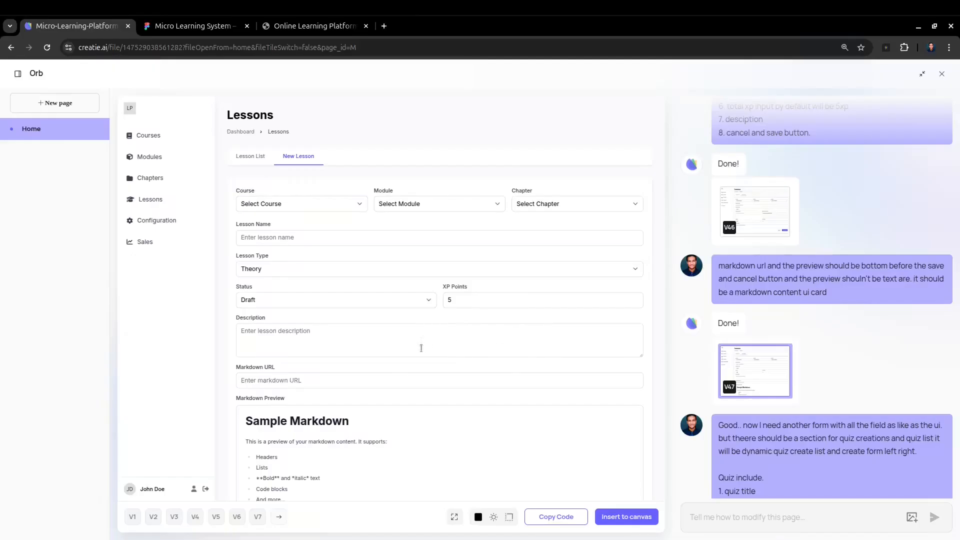
scroll(12, 370, down, 2)
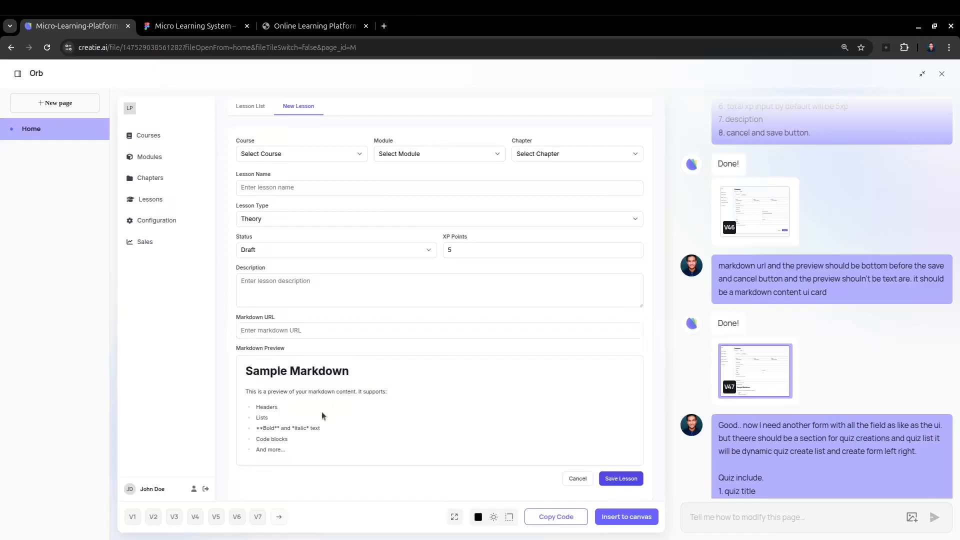
drag(322, 384, 323, 429)
click(278, 278)
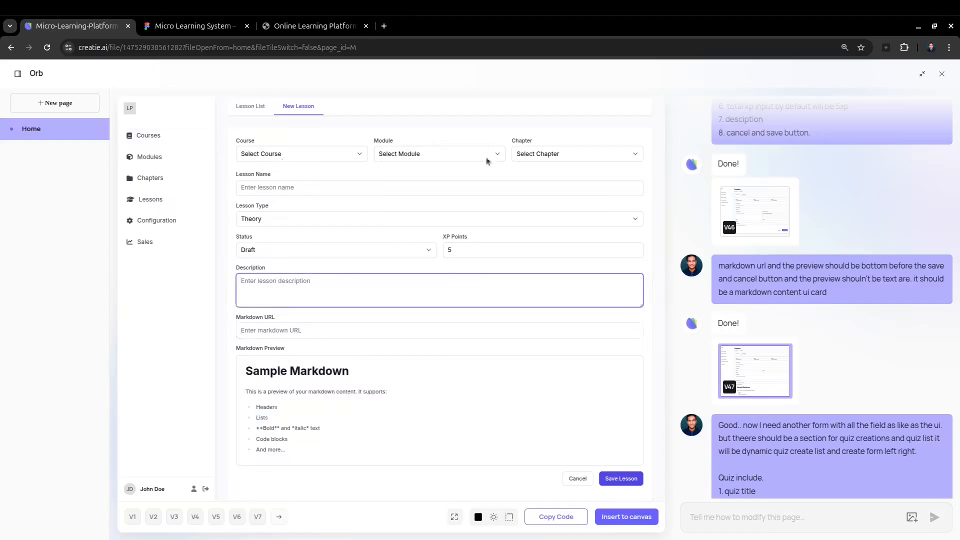
scroll(494, 180, up, 1)
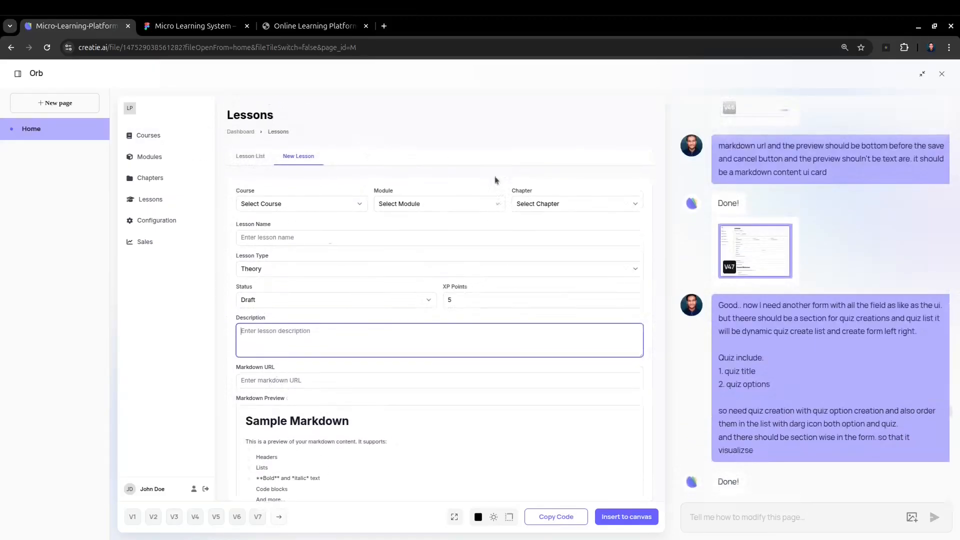
- Read the prompt requesting a lesson form with quiz creation and a quiz list, and open version V48
scroll(494, 180, down, 1)
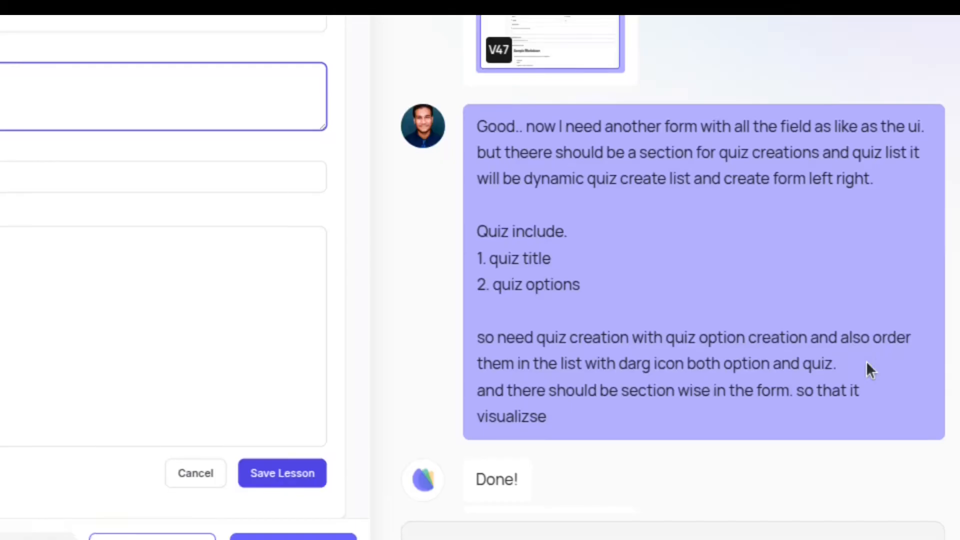
scroll(865, 361, down, 1)
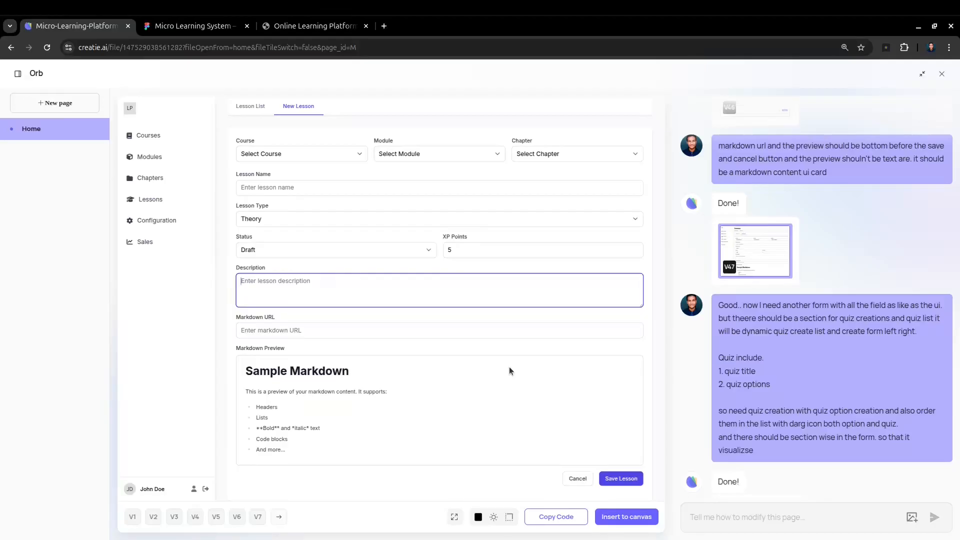
scroll(875, 338, down, 3)
click(758, 409)
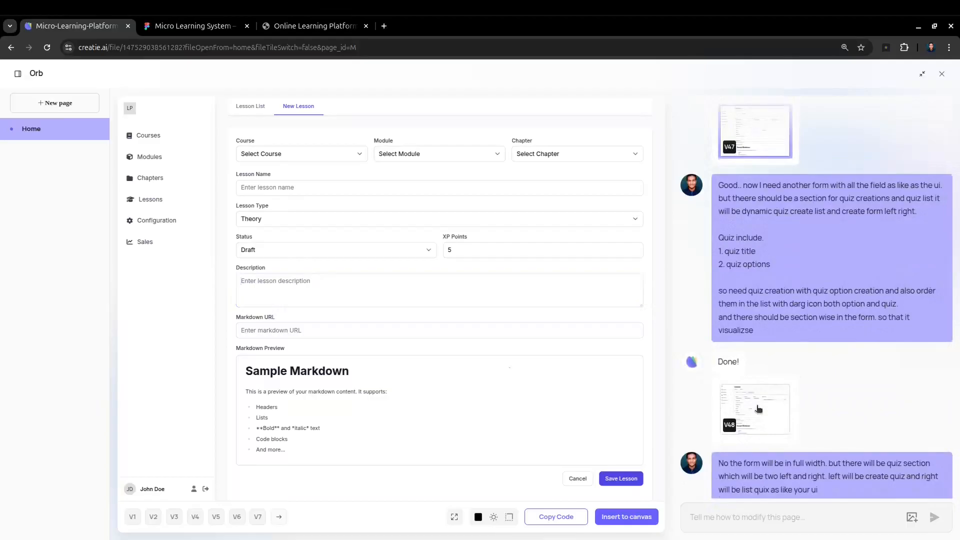
- Inspect the quiz title, description and option fields in the Create Quiz section of version V48
scroll(479, 306, down, 4)
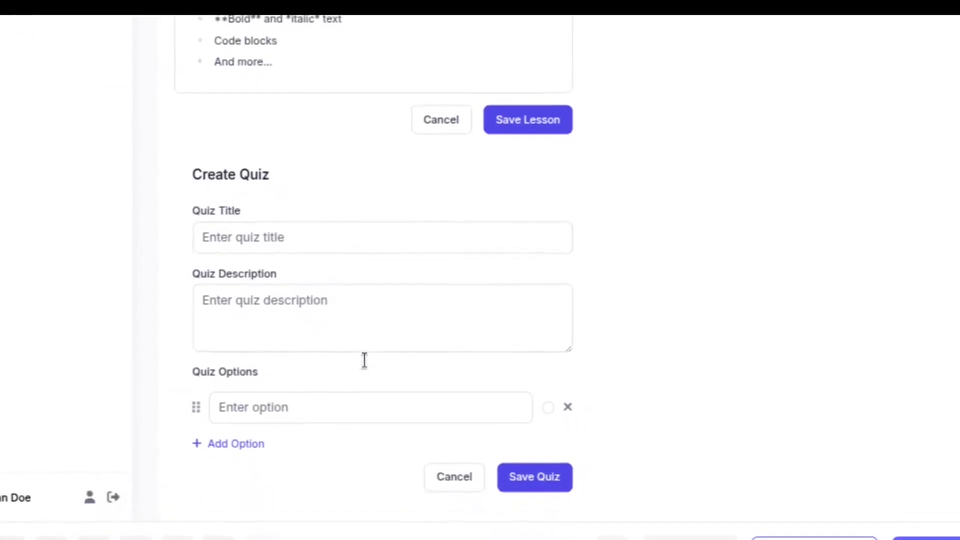
click(359, 334)
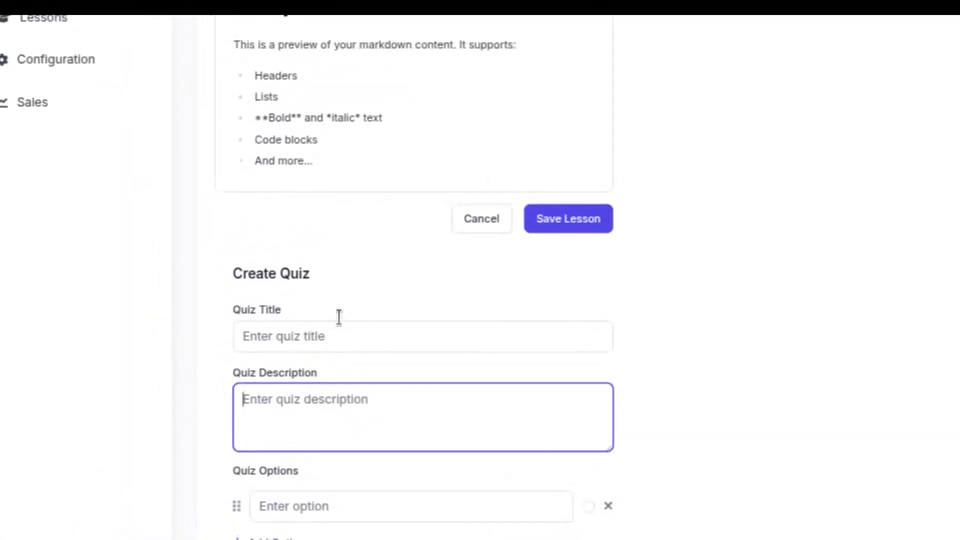
click(297, 235)
click(290, 405)
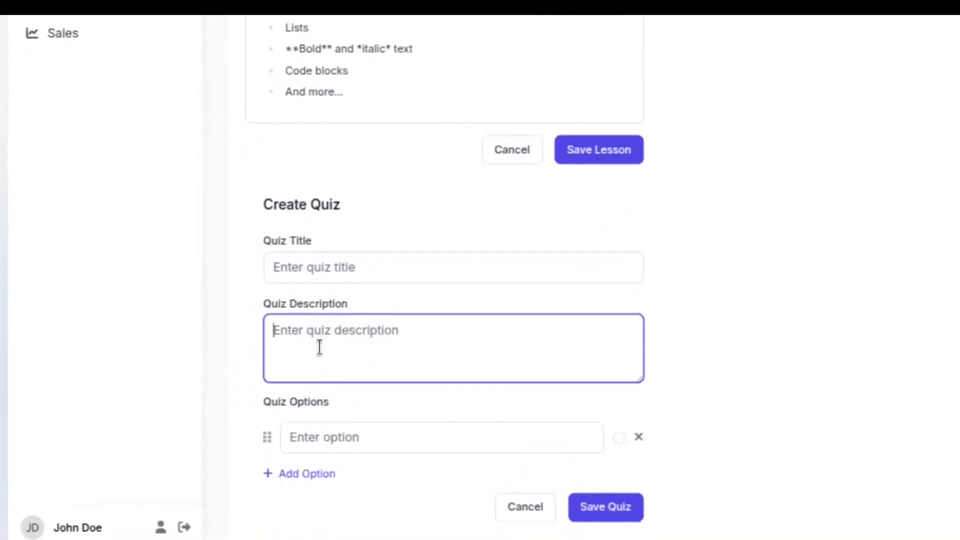
click(351, 379)
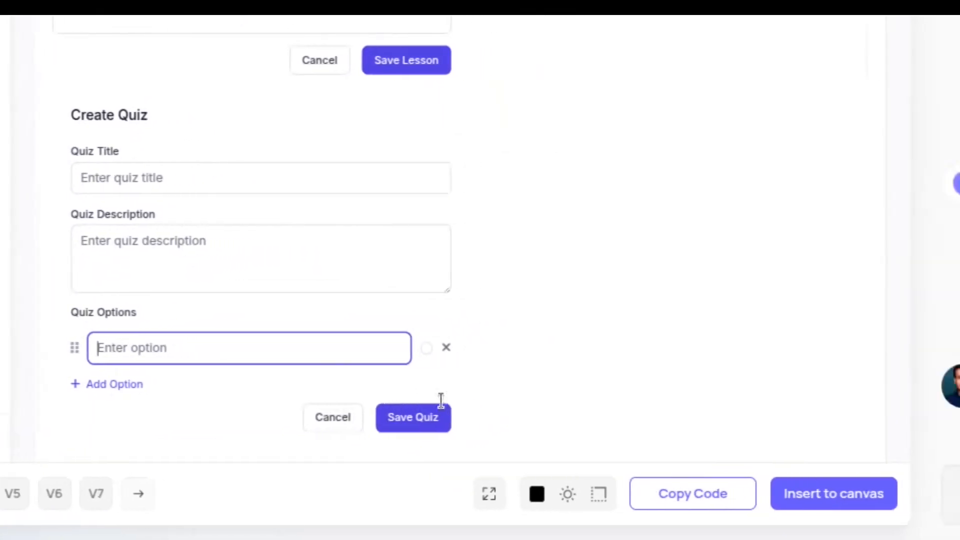
- Examine version V48's Quiz Management form from the course, module and chapter selectors down to Create Quiz, including the Quiz List
scroll(593, 195, up, 3)
scroll(593, 193, up, 1)
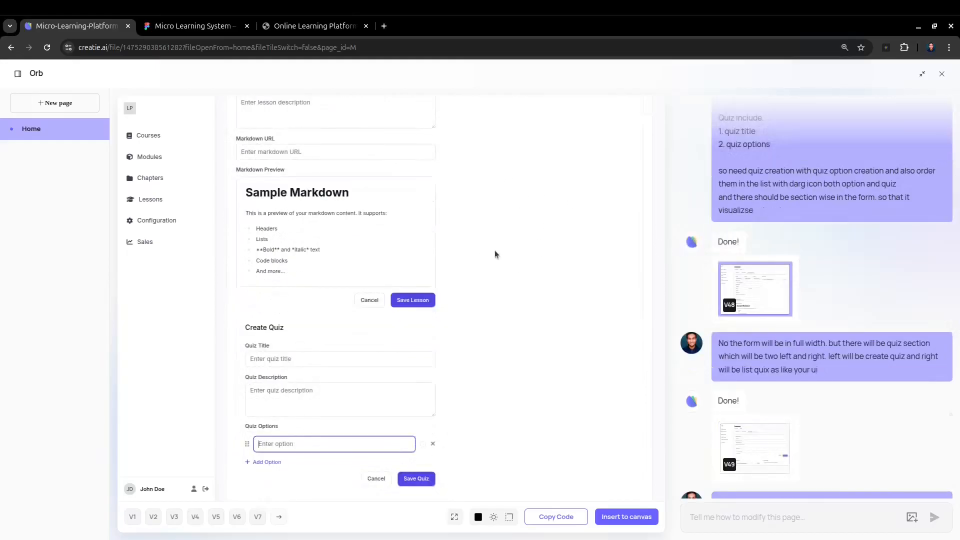
scroll(488, 275, down, 5)
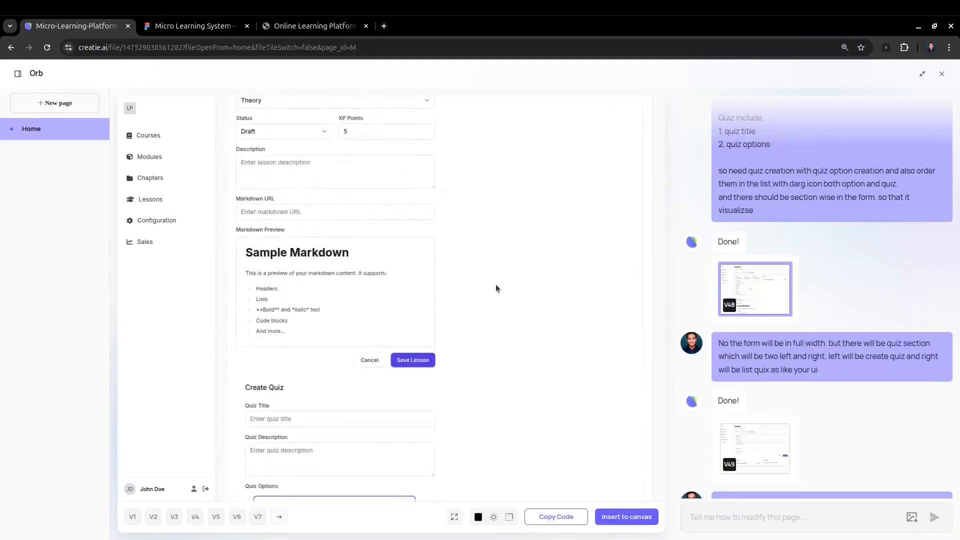
scroll(410, 254, up, 4)
scroll(493, 267, down, 5)
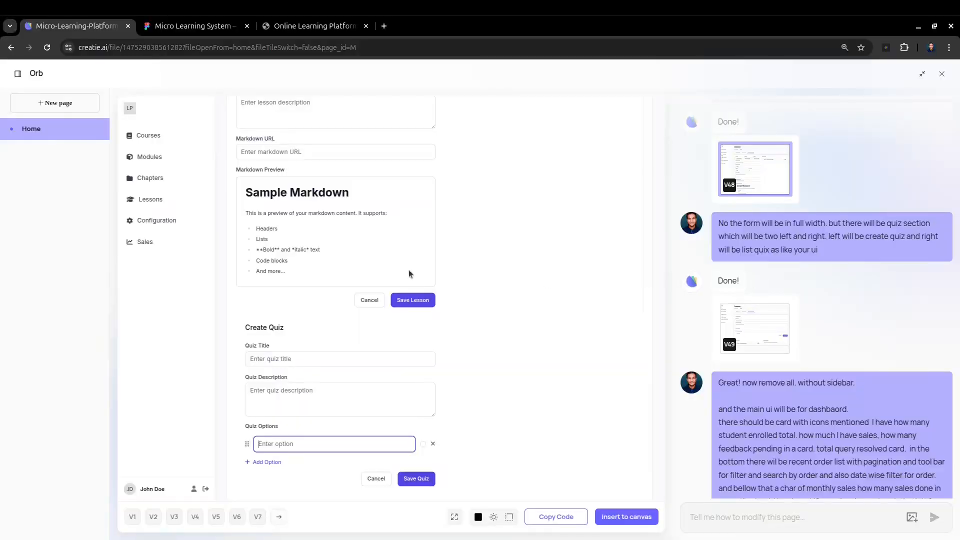
scroll(408, 272, up, 5)
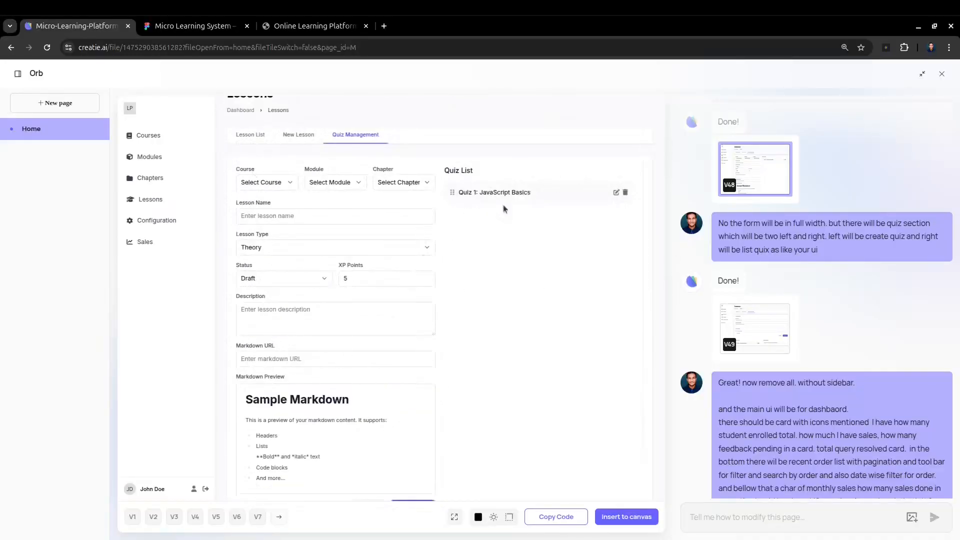
scroll(368, 277, down, 4)
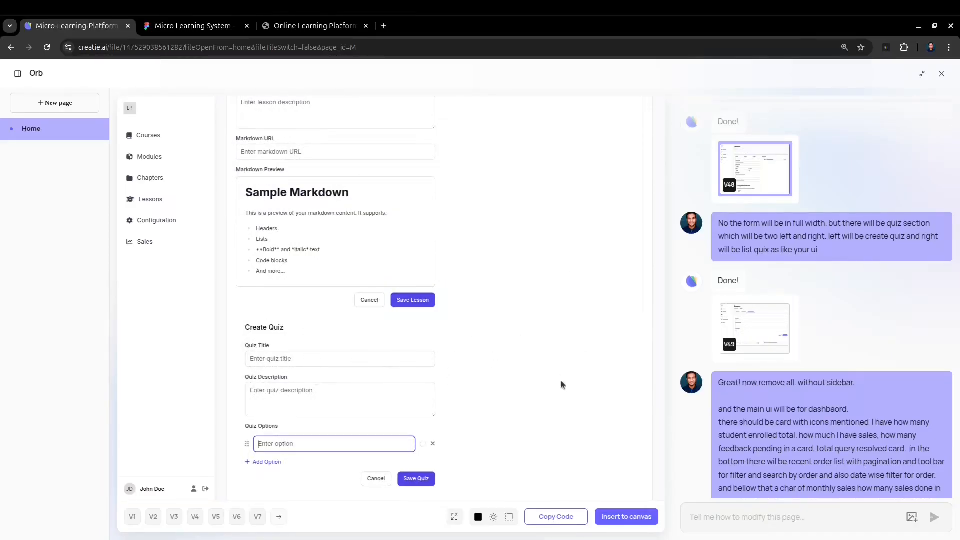
- Open version V49, then reopen V48 to compare their Quiz Management layouts
scroll(710, 233, down, 2)
click(765, 218)
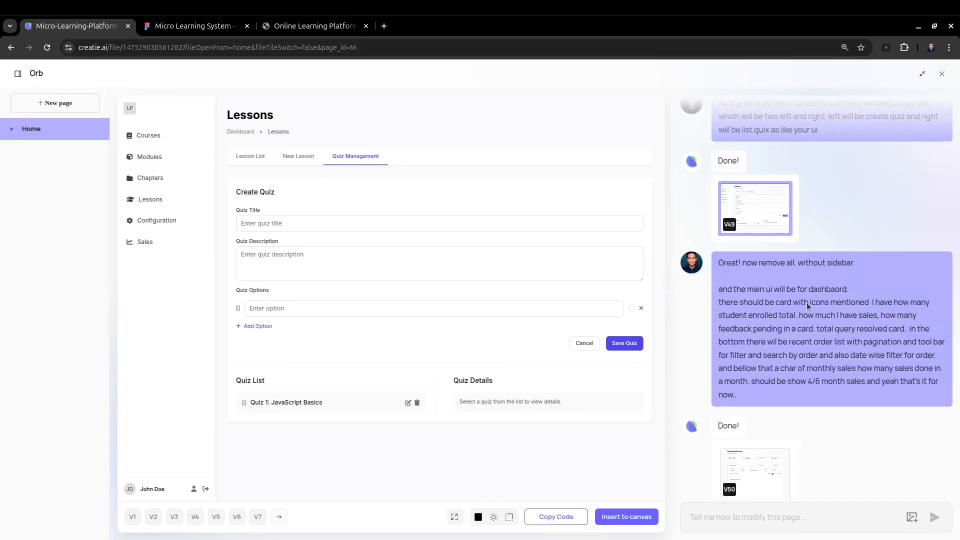
scroll(795, 287, up, 3)
click(758, 185)
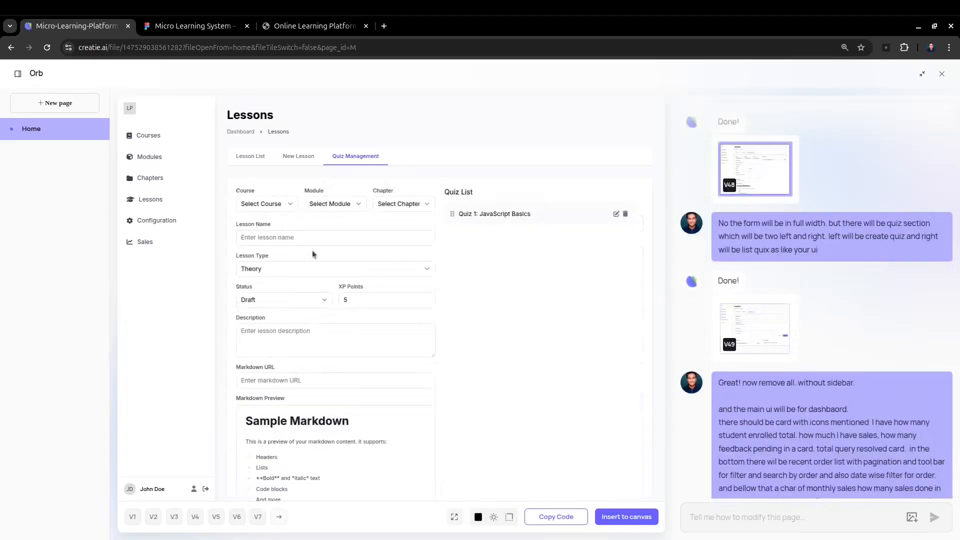
- Recheck the V48 form and its prompt, then open version V47 to compare its full-width New Lesson form
scroll(334, 253, down, 3)
scroll(588, 205, up, 2)
scroll(830, 300, up, 6)
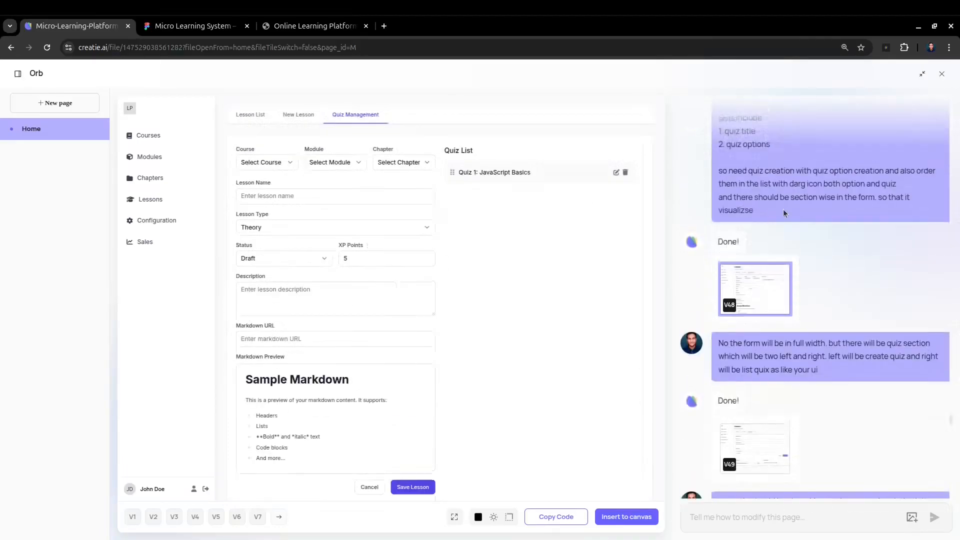
click(755, 250)
scroll(444, 290, down, 1)
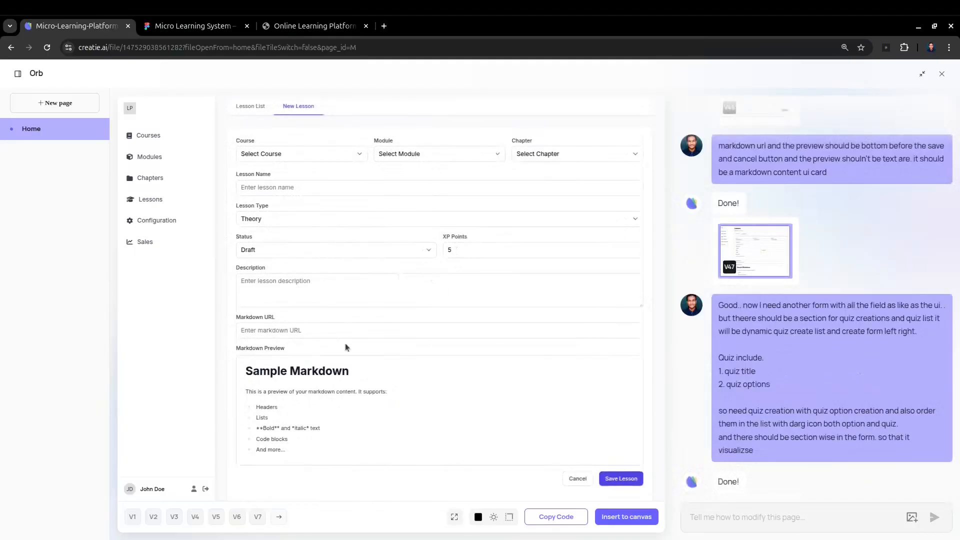
- Reopen version V49 and examine its full-width Create Quiz form with the Quiz List and Quiz Details sections
scroll(792, 415, down, 6)
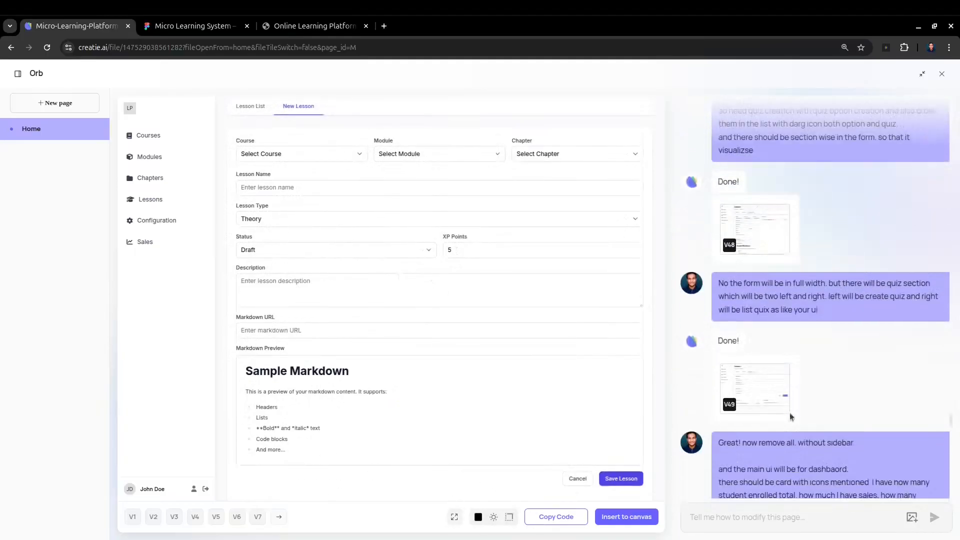
click(769, 400)
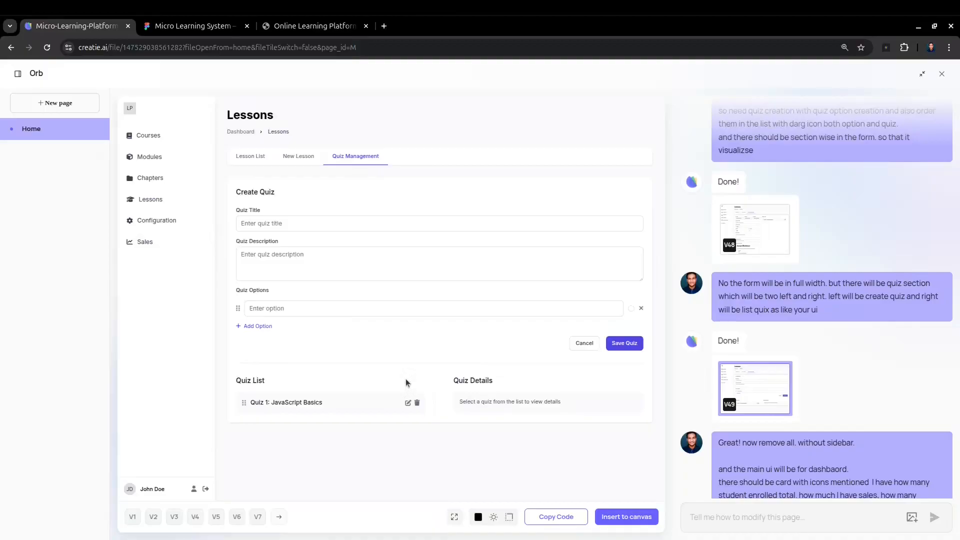
scroll(786, 299, down, 5)
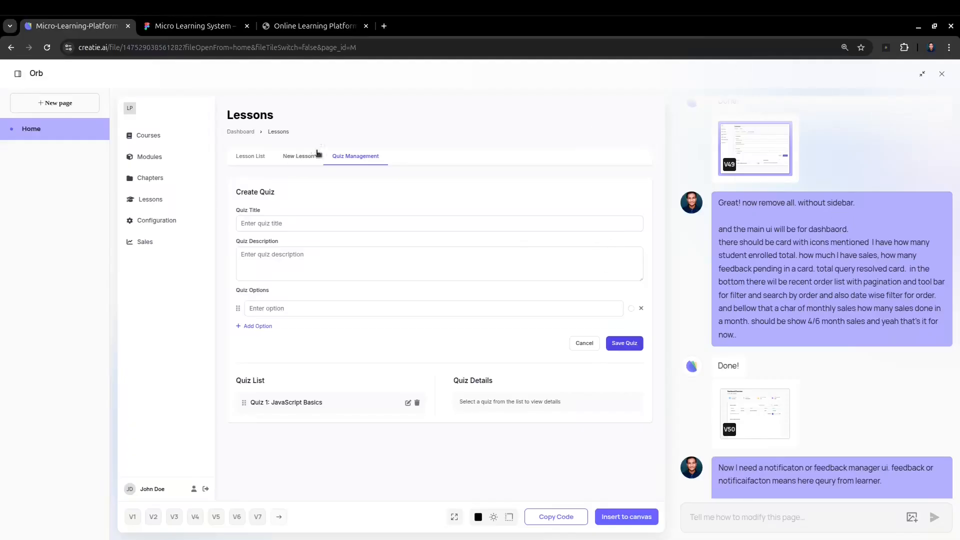
- Switch to Figma and examine the admin lesson wireframes for lesson creation, quiz, troubleshoots and project submission
click(174, 29)
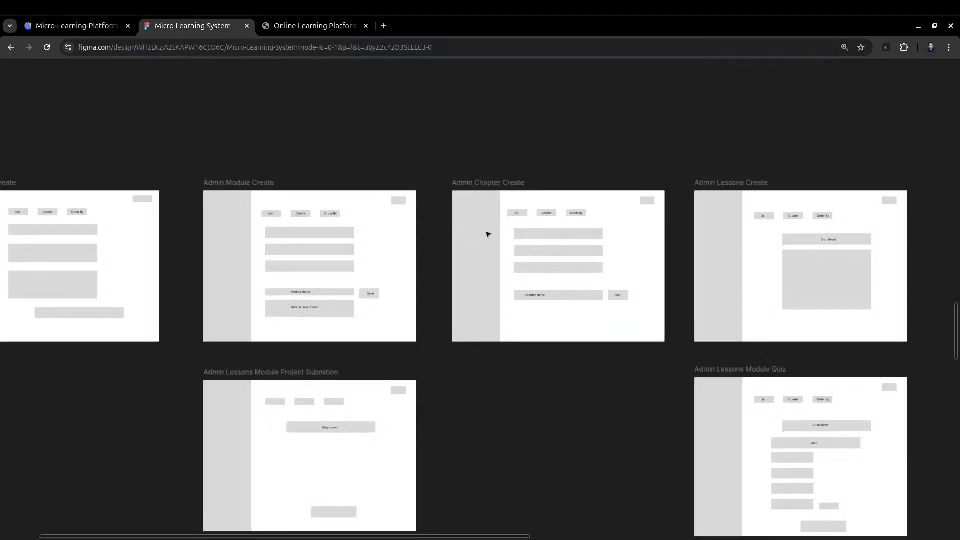
scroll(538, 239, down, 3)
scroll(575, 295, down, 3)
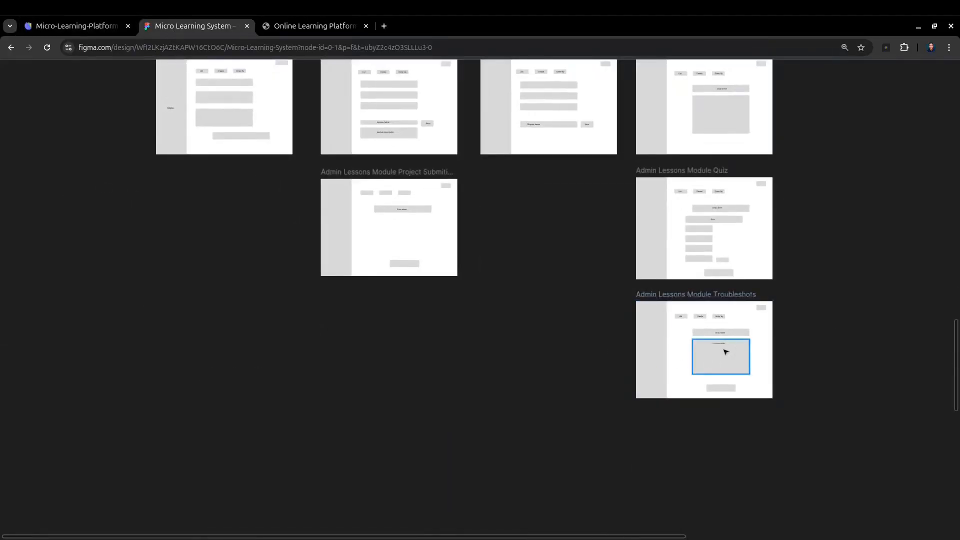
scroll(767, 332, up, 5)
scroll(689, 315, down, 2)
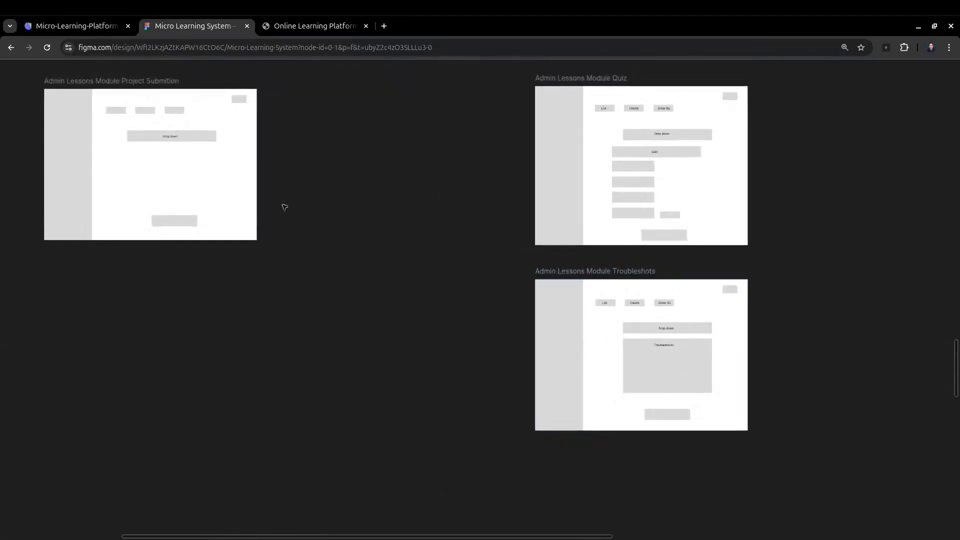
scroll(284, 207, down, 3)
scroll(595, 250, up, 4)
scroll(575, 240, down, 3)
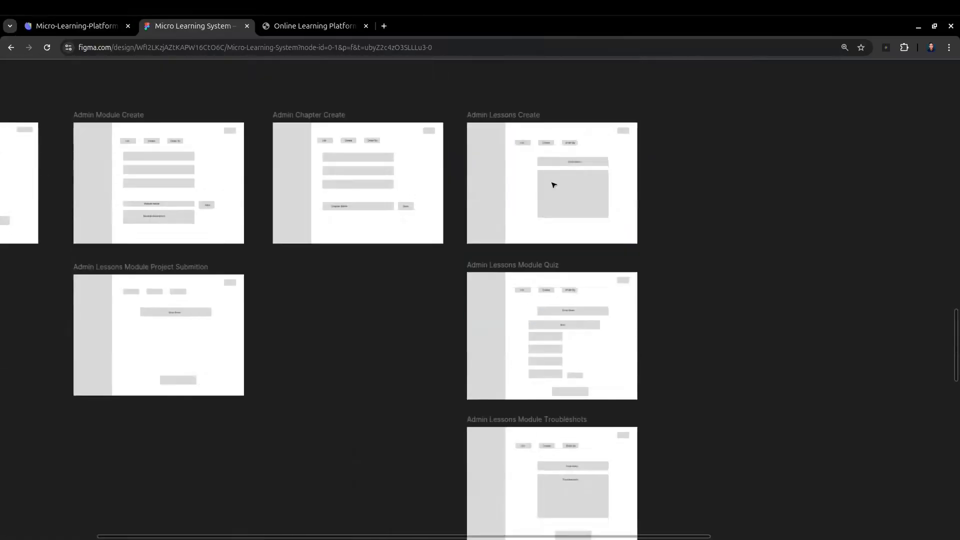
scroll(82, 154, up, 3)
scroll(525, 169, down, 4)
scroll(575, 173, right, 3)
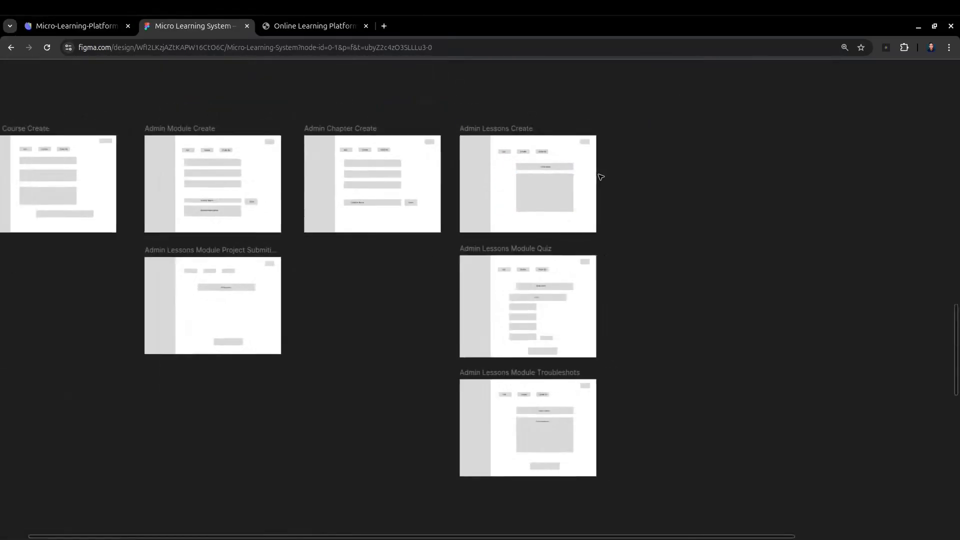
scroll(545, 160, up, 3)
scroll(549, 162, down, 3)
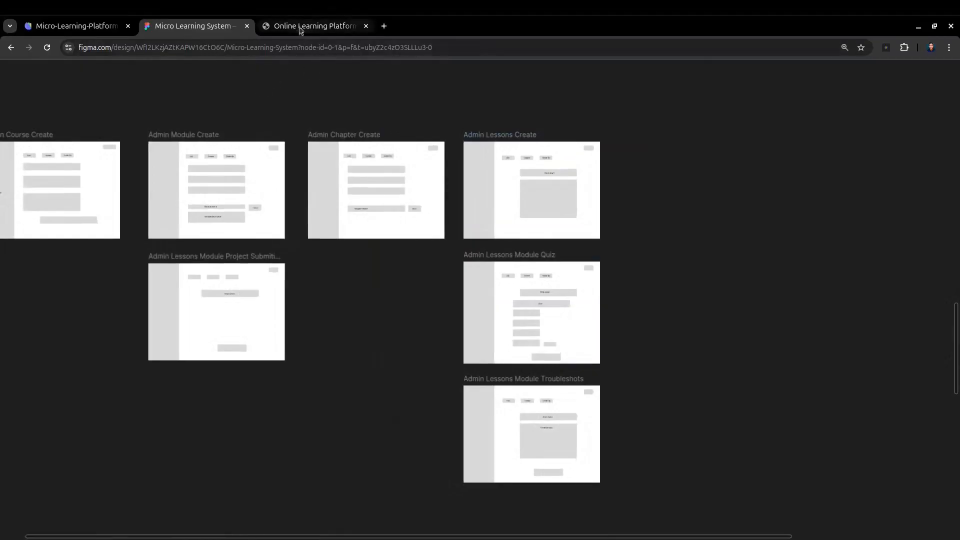
- Return to Creatie and read the prompt requesting a sidebar-free dashboard with statistic cards, recent orders and a monthly sales chart
click(75, 26)
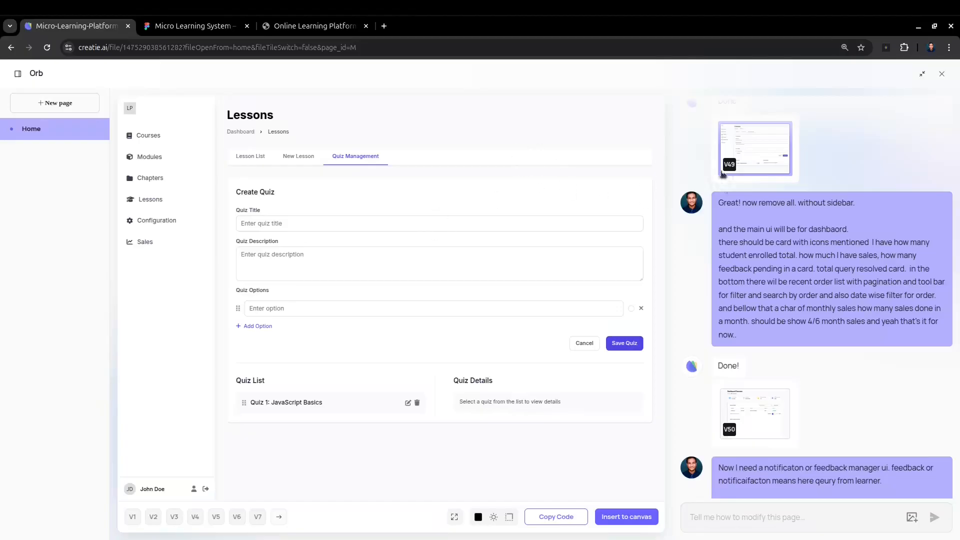
scroll(680, 239, up, 3)
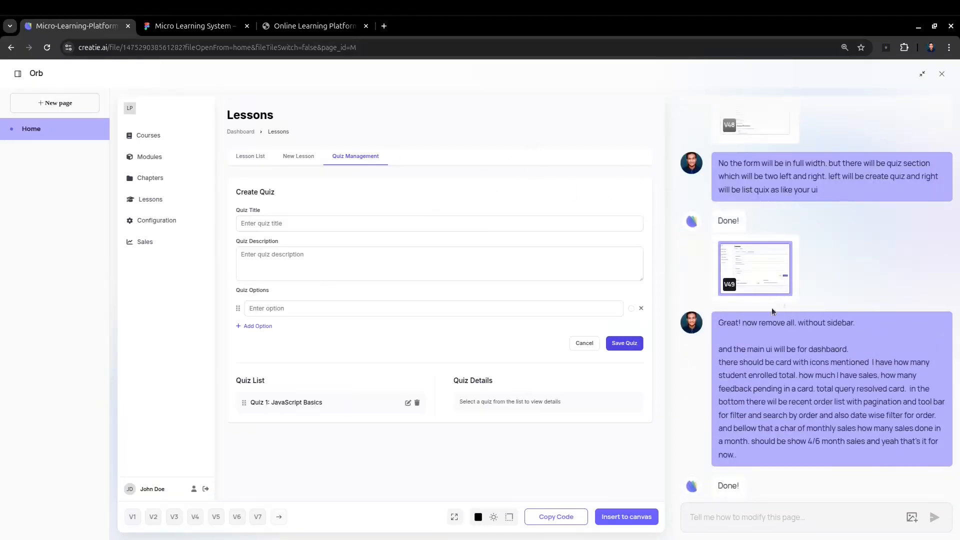
scroll(772, 308, down, 3)
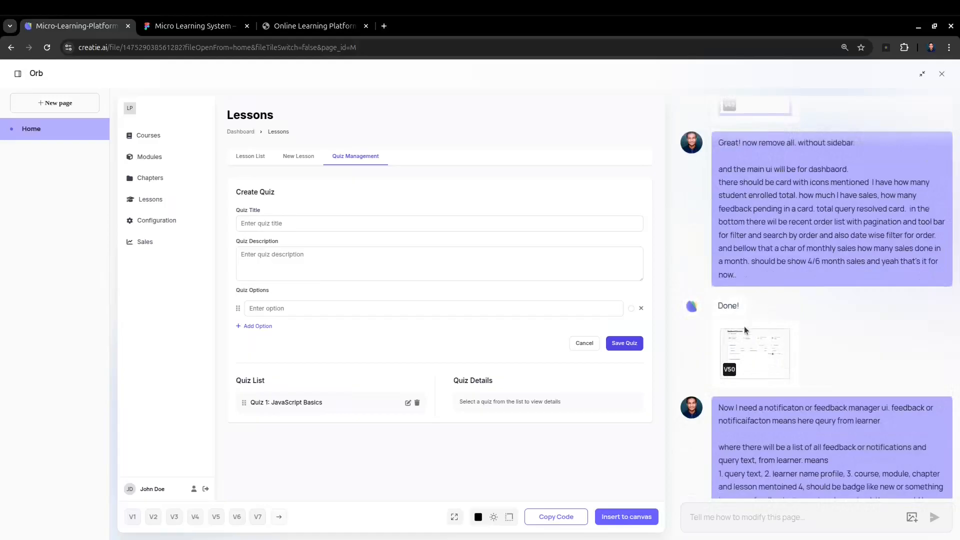
scroll(763, 263, up, 1)
- Switch to Figma and examine the Admin Dashboard, Admin Feedback Manager Notifcation and Admin Feedback to the learner wireframes
click(316, 26)
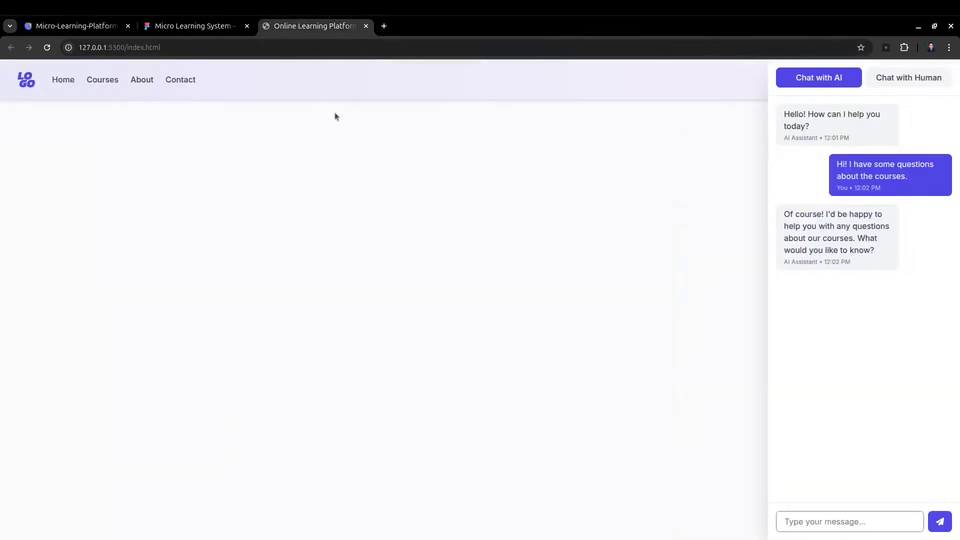
click(192, 26)
ctrl+scroll(340, 250, down, 3)
scroll(360, 305, down, 5)
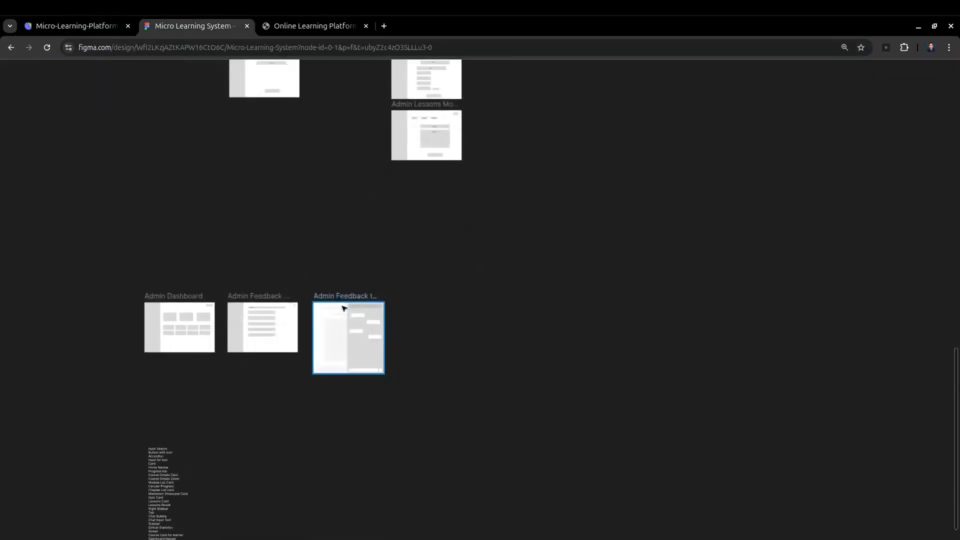
ctrl+scroll(250, 325, up, 3)
ctrl+scroll(223, 304, up, 2)
ctrl+scroll(360, 276, up, 2)
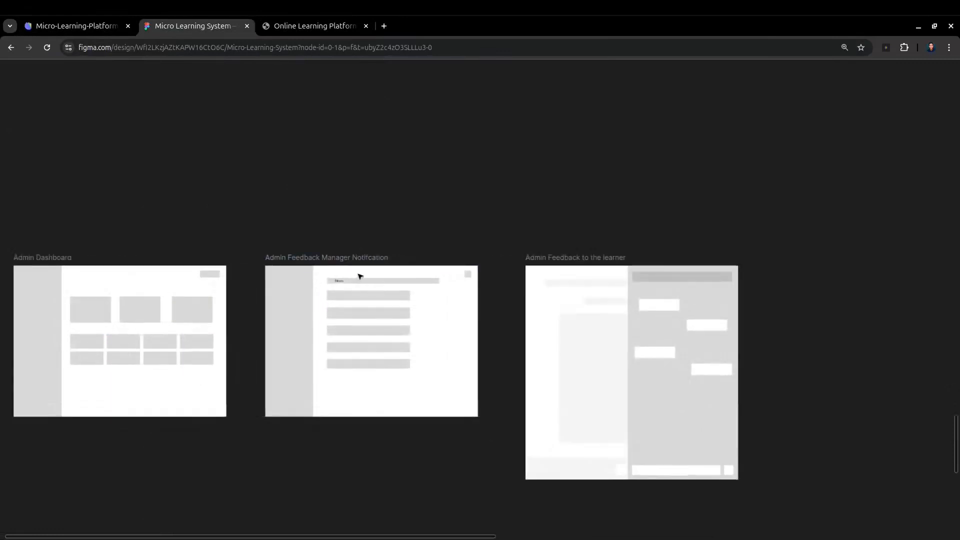
scroll(348, 250, down, 2)
ctrl+scroll(340, 210, up, 2)
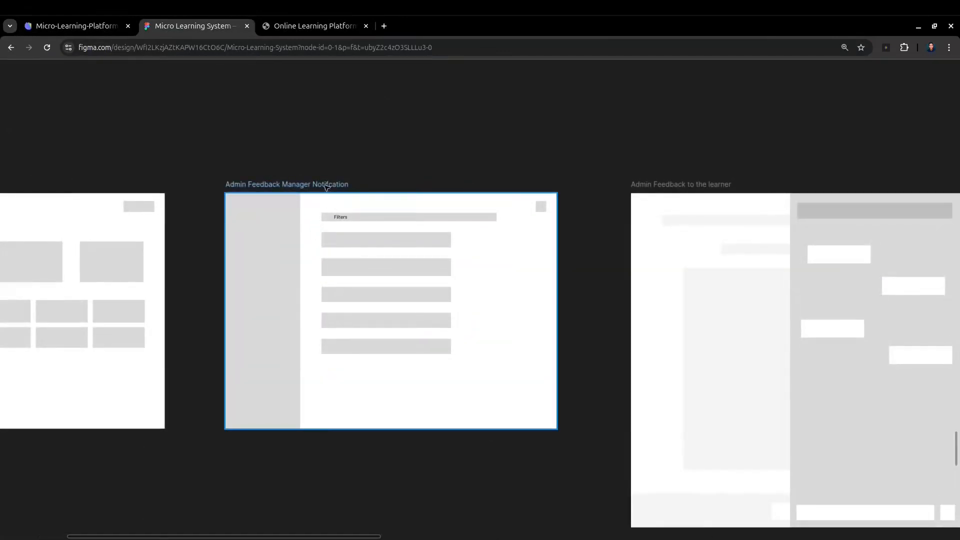
ctrl+scroll(297, 295, down, 4)
drag(341, 402, 24, 213)
- Glance at the local preview page, then return to Creatie and open dashboard version V50
click(287, 32)
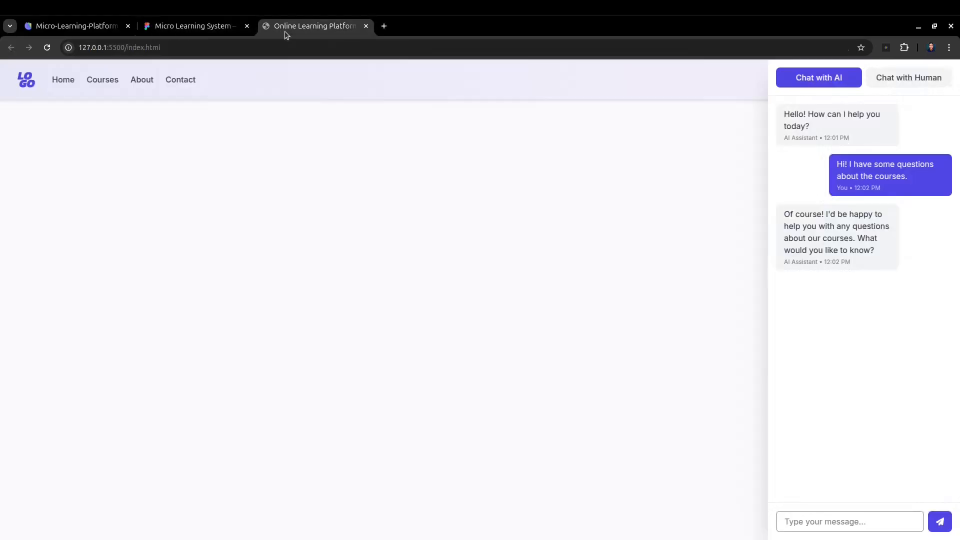
click(220, 27)
click(75, 26)
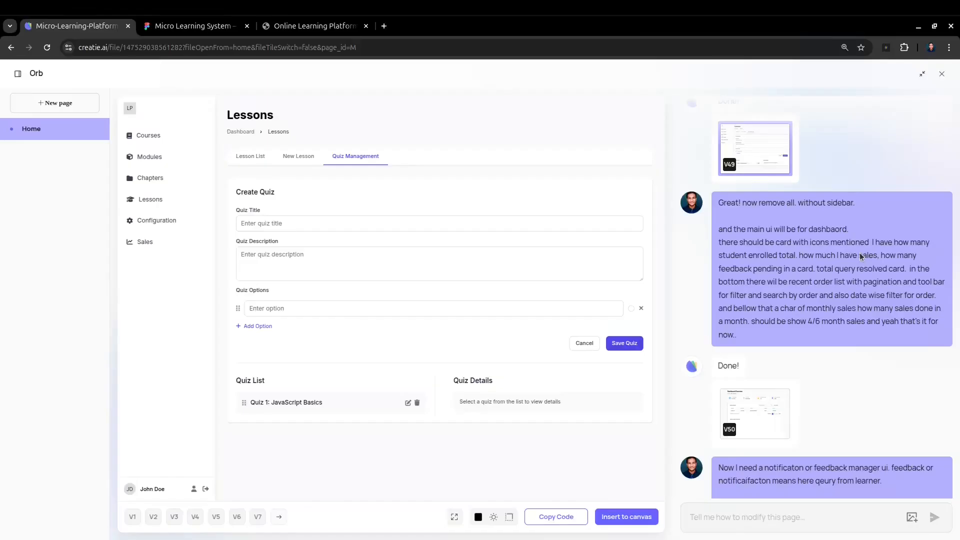
scroll(850, 296, down, 2)
click(754, 293)
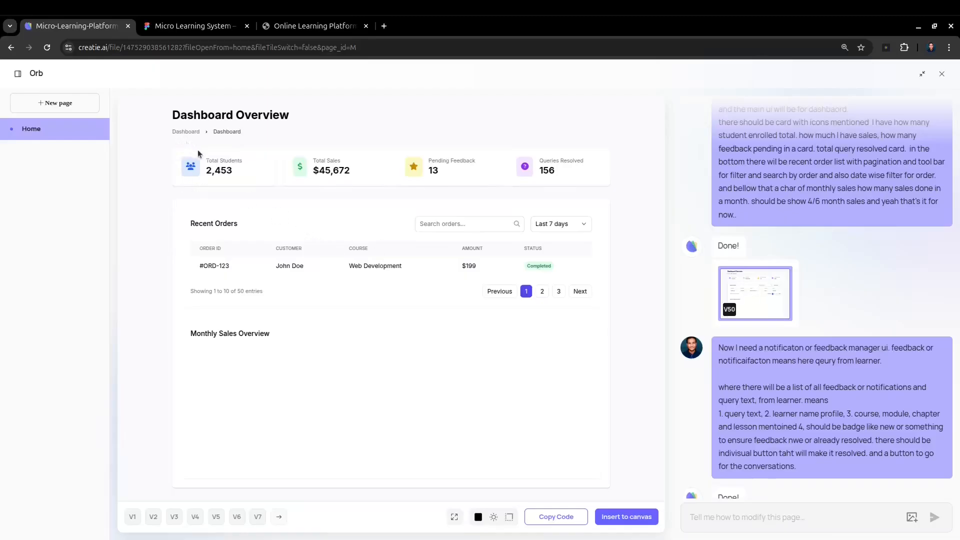
- Inspect the V50 dashboard's heading, breadcrumb and statistic cards for students, sales, pending feedback and resolved queries
drag(174, 113, 264, 157)
click(202, 157)
drag(165, 116, 249, 138)
click(326, 138)
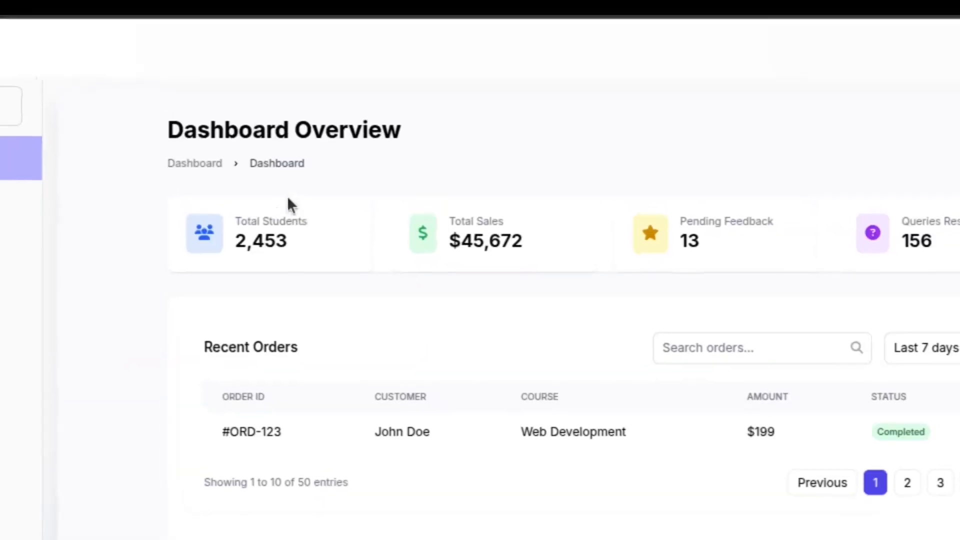
drag(330, 165, 168, 129)
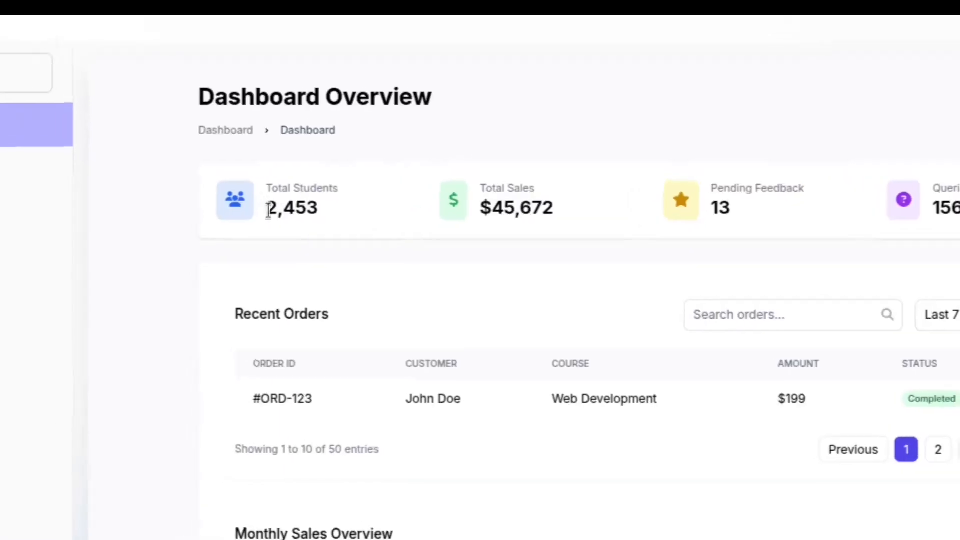
drag(206, 172, 416, 139)
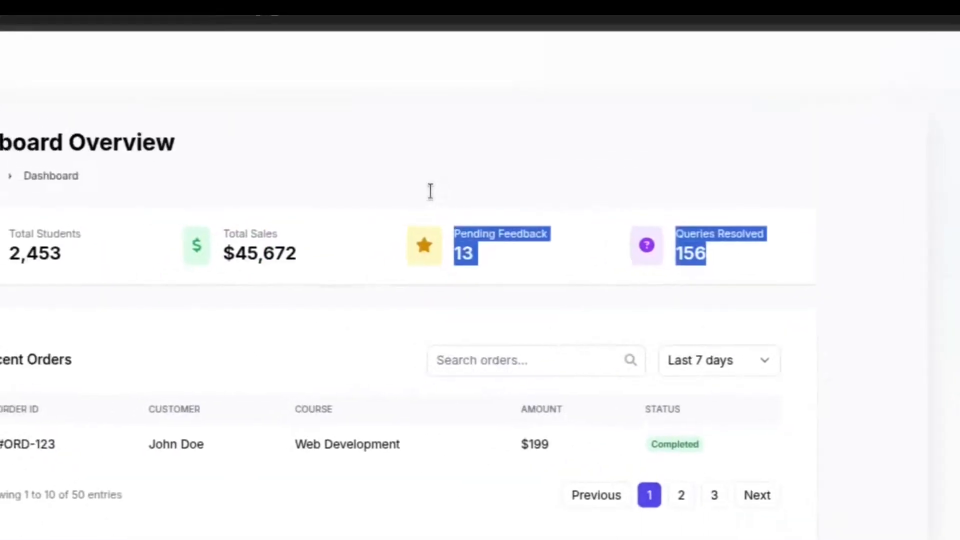
drag(431, 192, 260, 293)
click(260, 295)
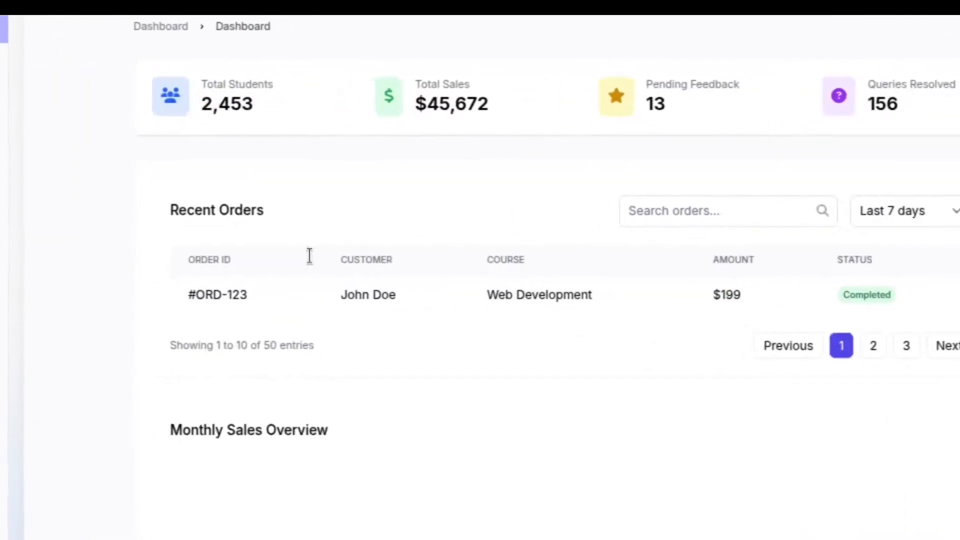
- Check the date range options of the Recent Orders table and keep Last 7 days selected
click(903, 219)
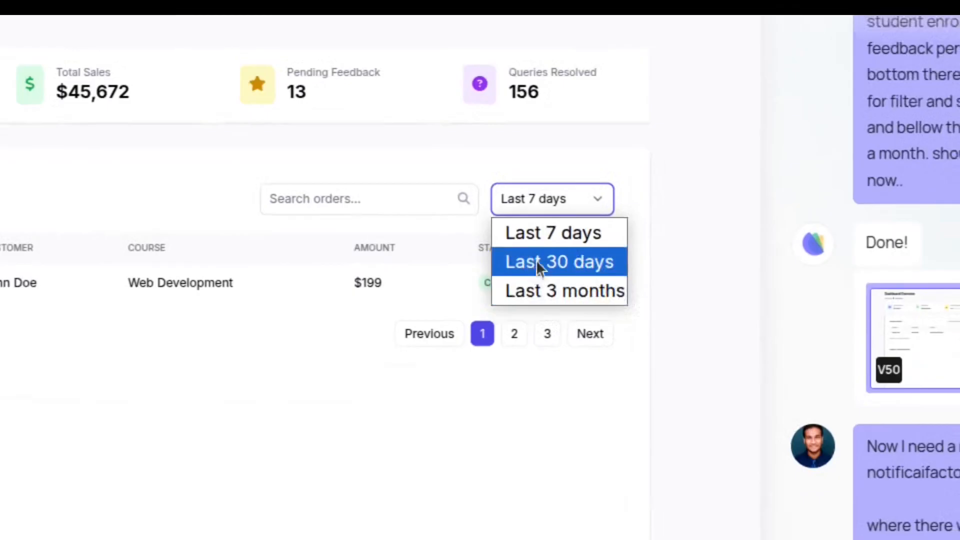
click(505, 239)
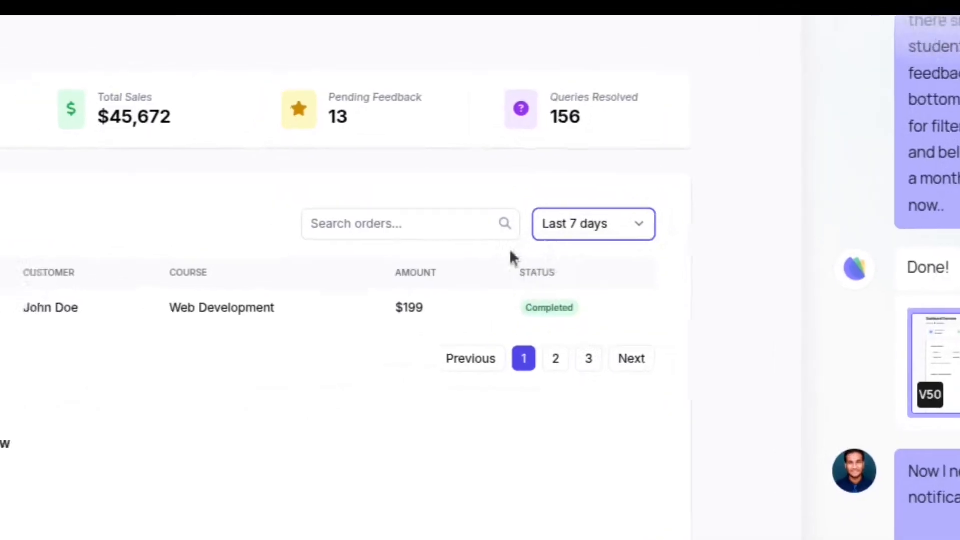
click(330, 196)
click(110, 211)
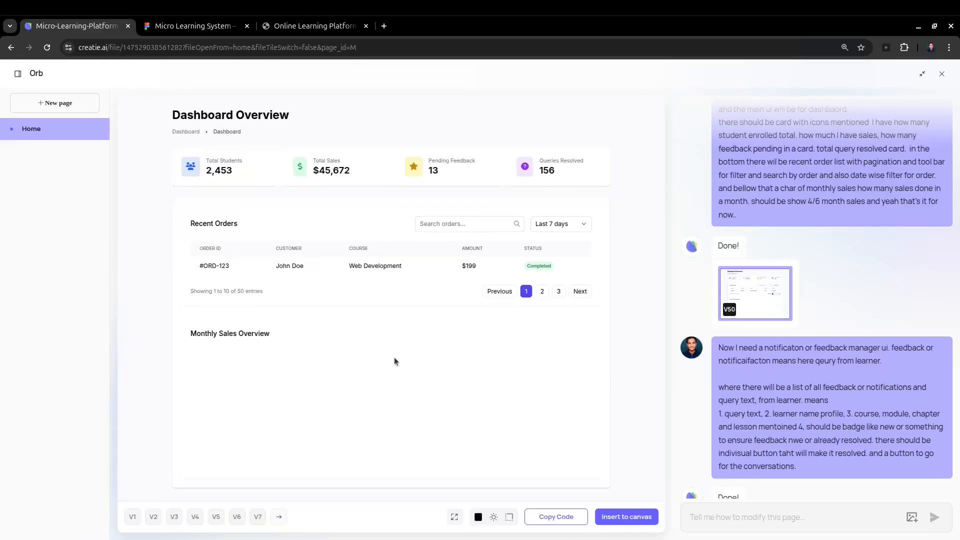
- Read the prompt requesting a notification or feedback manager UI, including its query, learner, course, badge and button requirements
scroll(764, 272, up, 2)
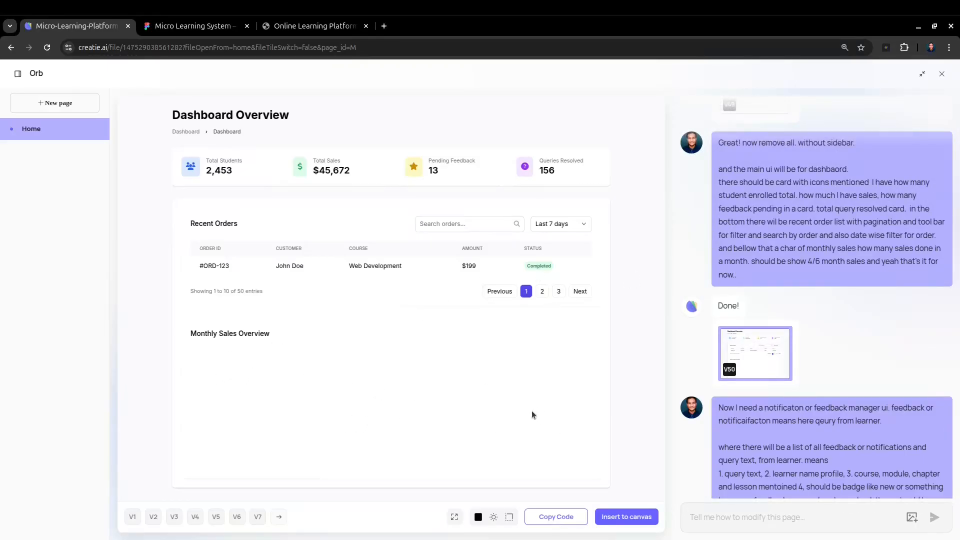
scroll(808, 323, down, 5)
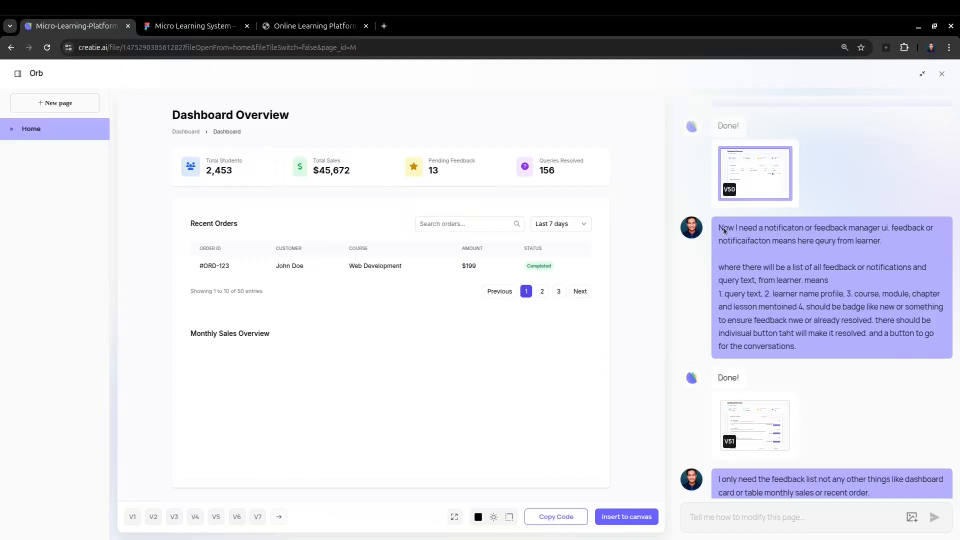
drag(720, 228, 782, 307)
click(804, 342)
drag(804, 342, 787, 251)
click(787, 251)
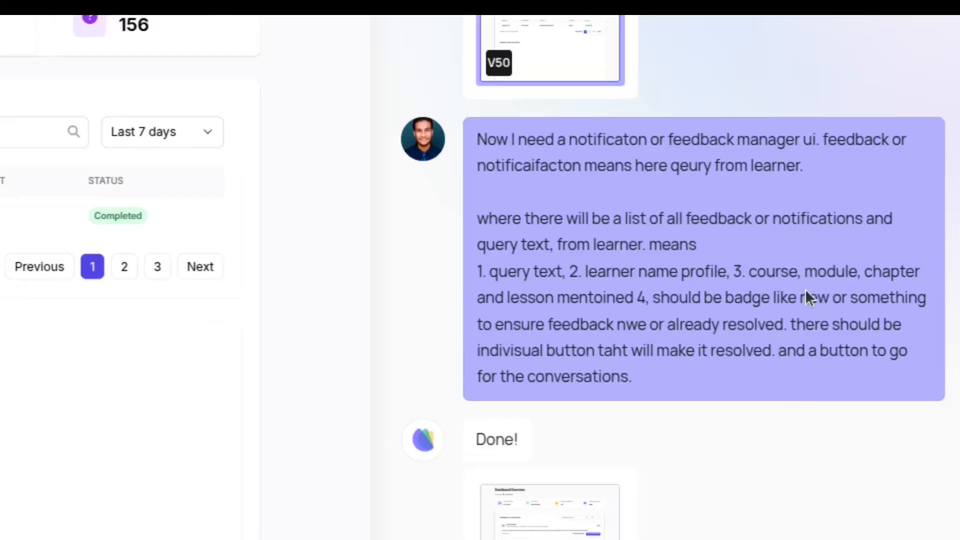
drag(729, 387, 657, 290)
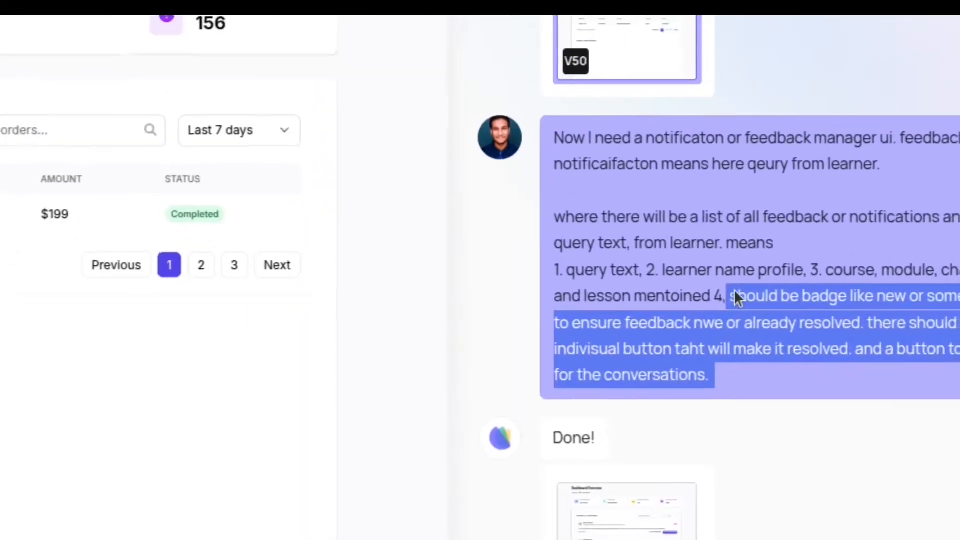
click(734, 292)
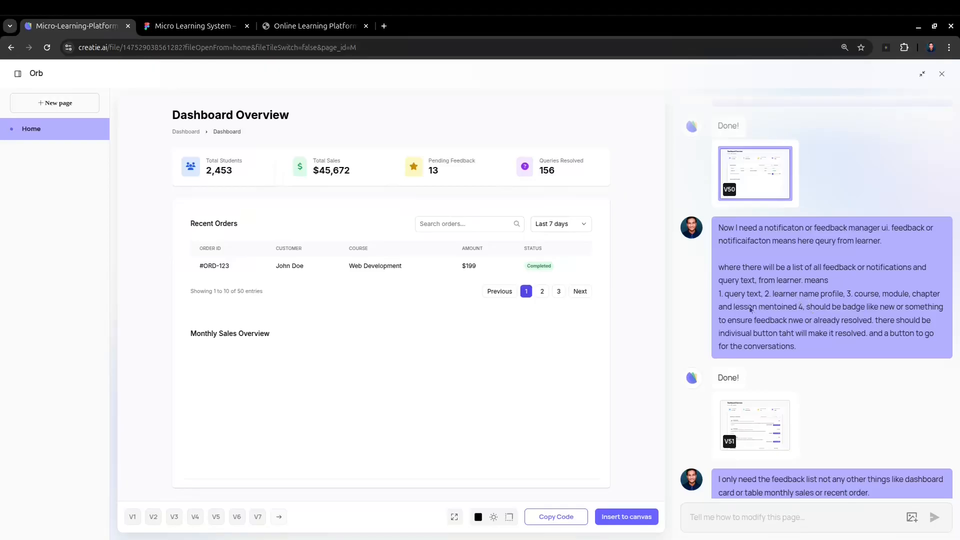
- Open version V51 and check the search and status filter of its Feedback & Notifications list
scroll(759, 313, down, 2)
click(757, 323)
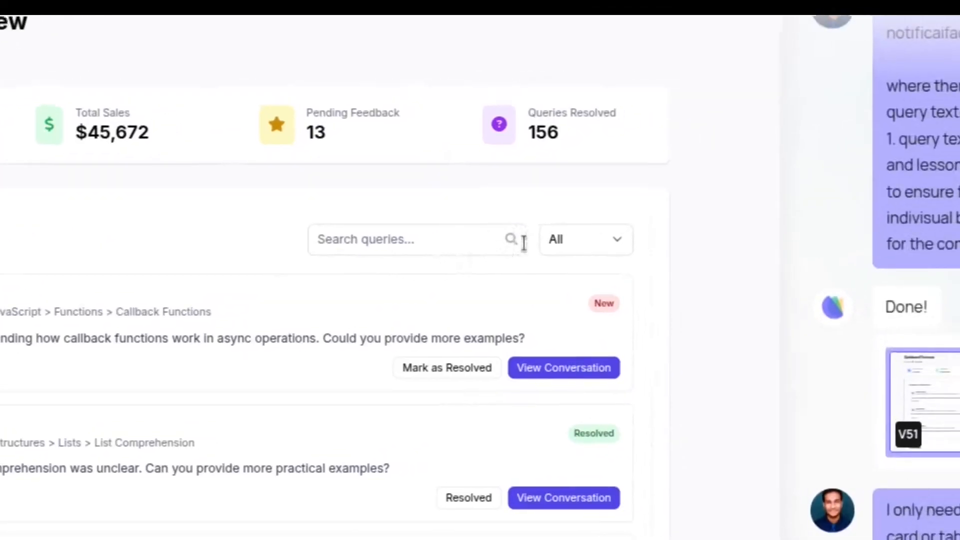
click(556, 244)
click(477, 257)
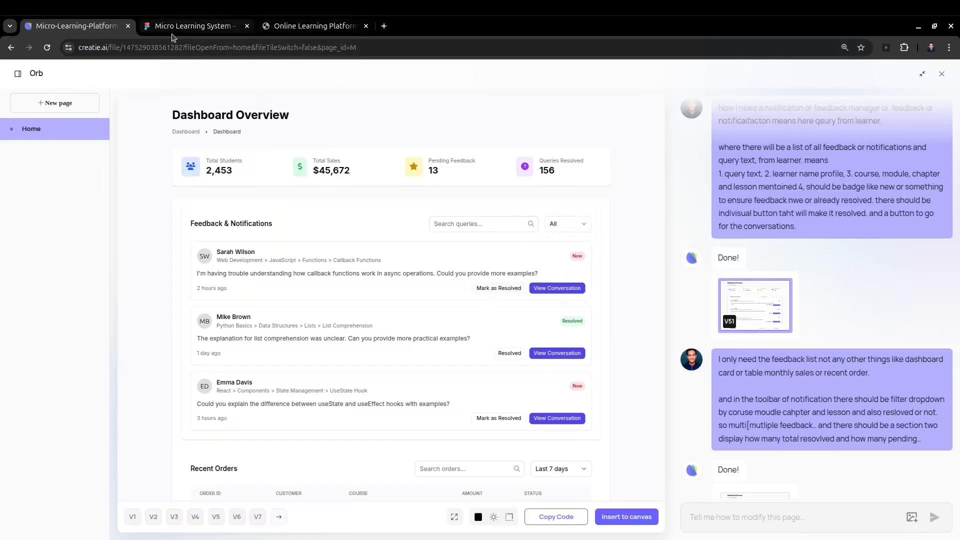
- Switch to Figma and examine the Admin Feedback Manager Notifcation and Admin Feedback to the learner wireframes
click(193, 26)
click(313, 442)
scroll(359, 268, up, 3)
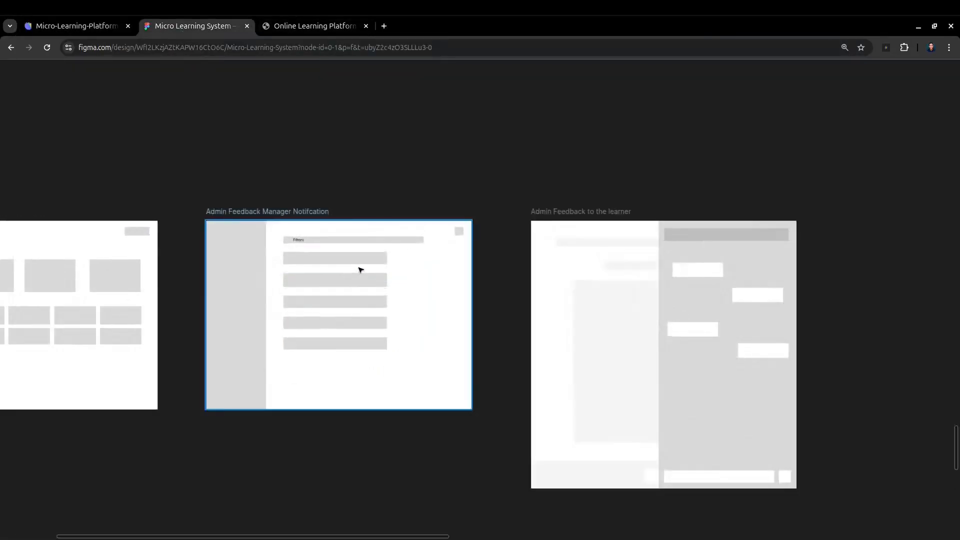
scroll(193, 270, right, 2)
scroll(301, 258, up, 1)
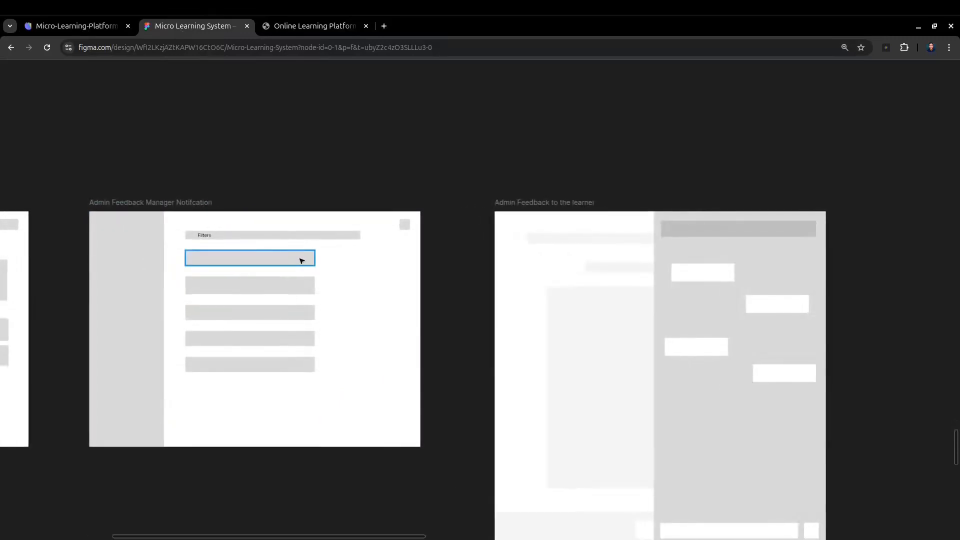
scroll(301, 258, up, 1)
scroll(301, 259, down, 2)
scroll(281, 264, up, 2)
scroll(260, 266, down, 2)
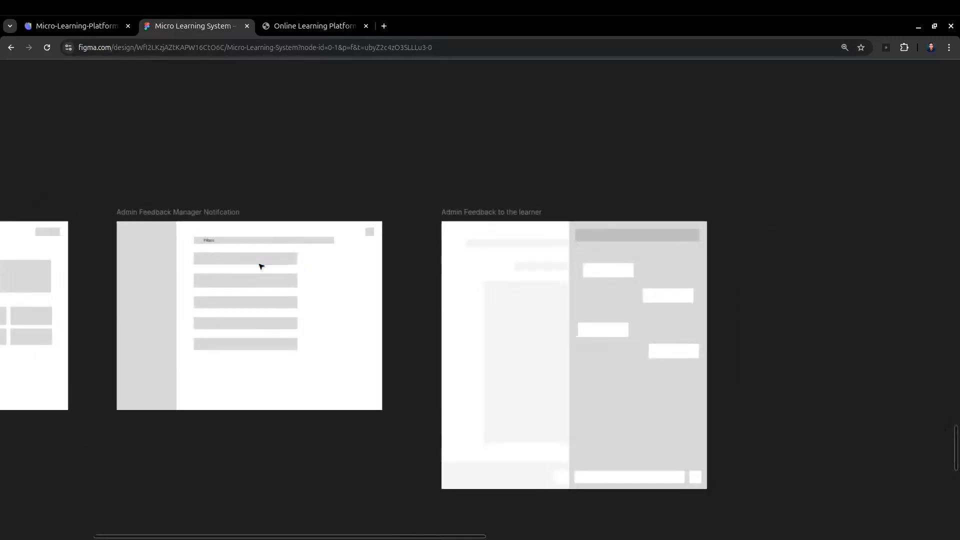
scroll(617, 310, up, 3)
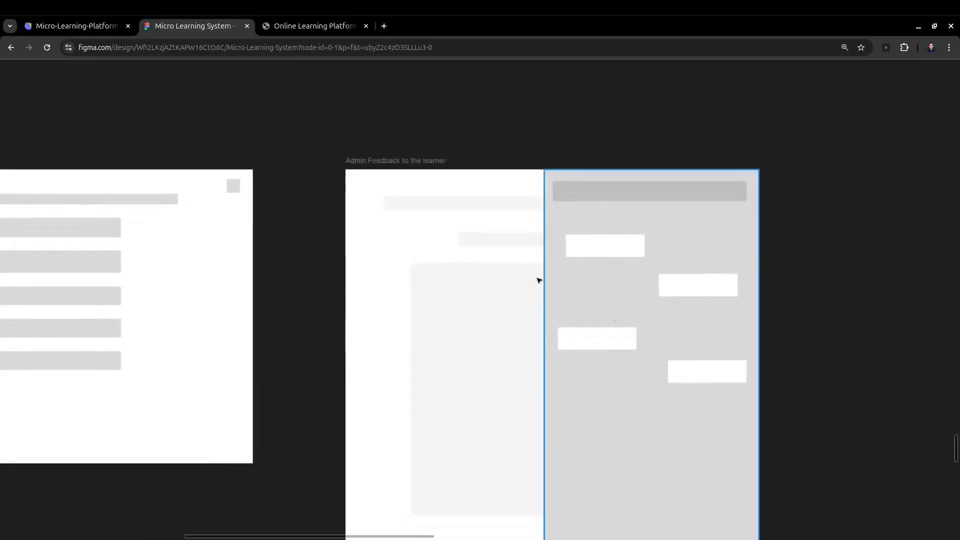
scroll(519, 250, right, 4)
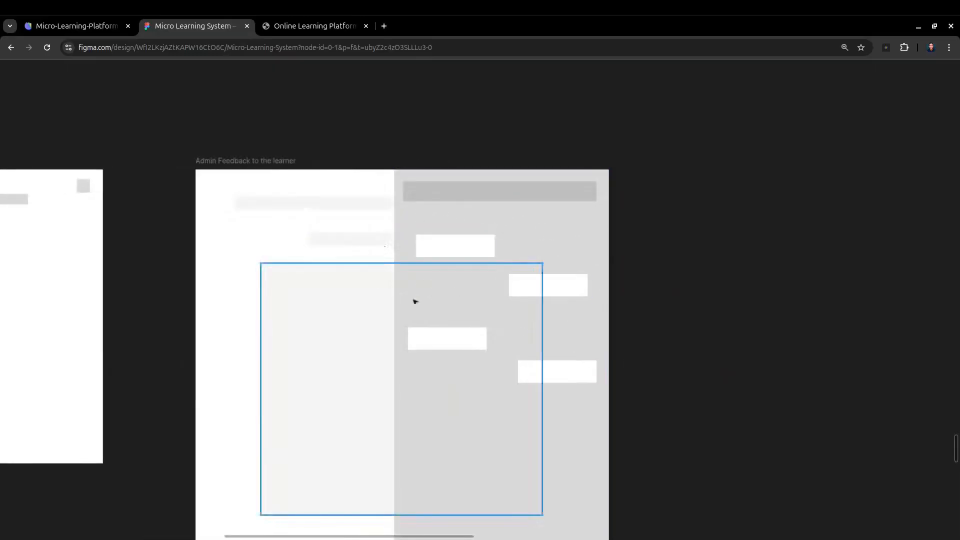
- Survey the course, lesson, learner and admin wireframes across the Figma canvas, ending at the admin feedback frames
scroll(462, 293, down, 2)
scroll(457, 395, down, 4)
scroll(441, 217, up, 5)
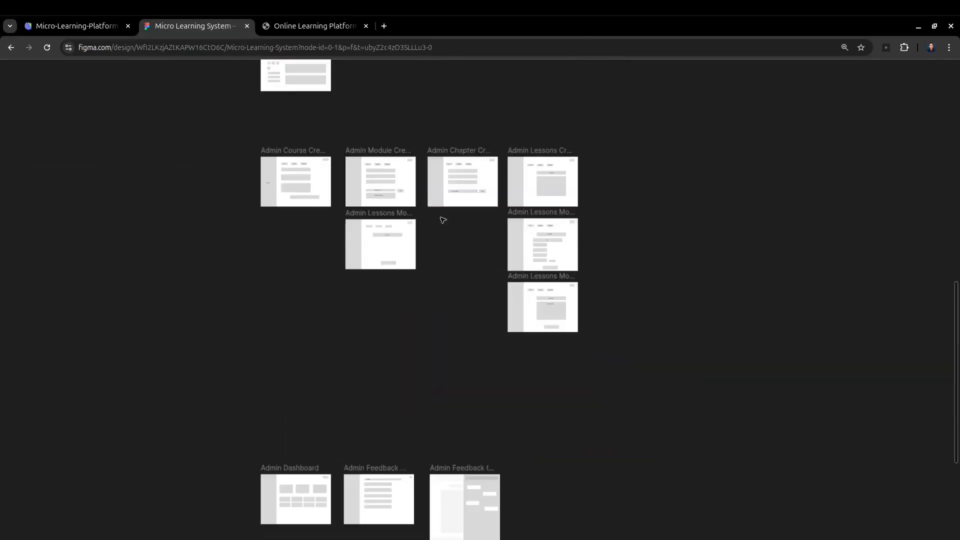
scroll(428, 240, up, 5)
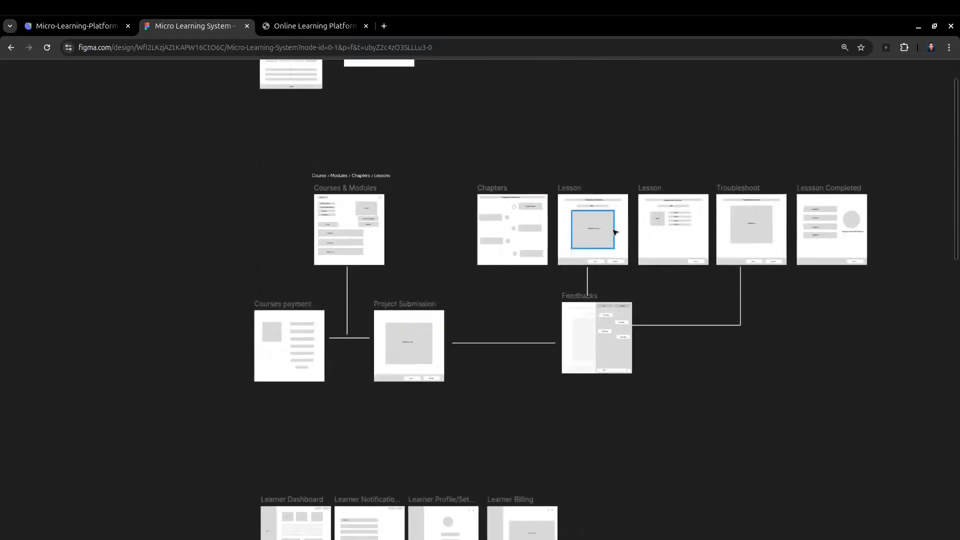
scroll(598, 409, up, 5)
scroll(553, 370, down, 5)
scroll(523, 362, down, 3)
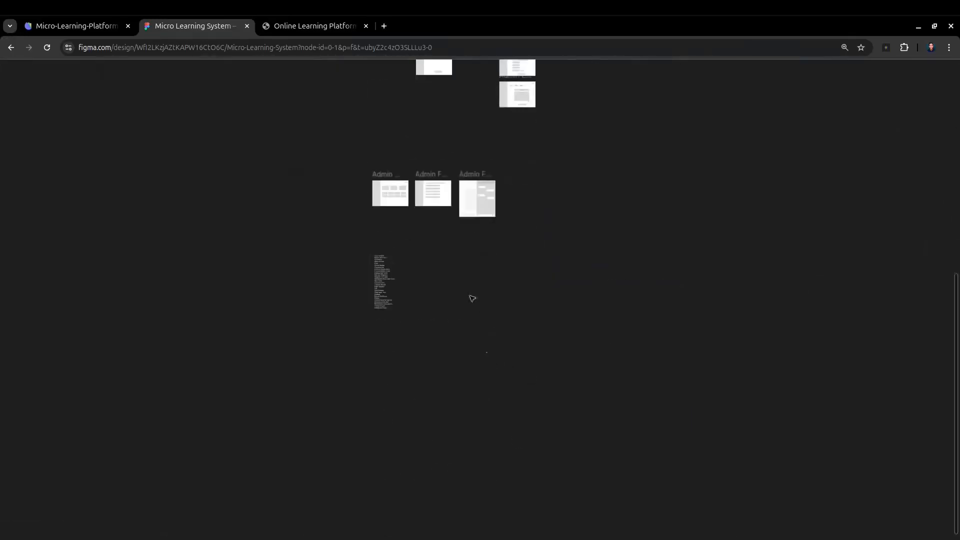
scroll(472, 298, up, 5)
scroll(580, 239, up, 3)
scroll(636, 260, up, 2)
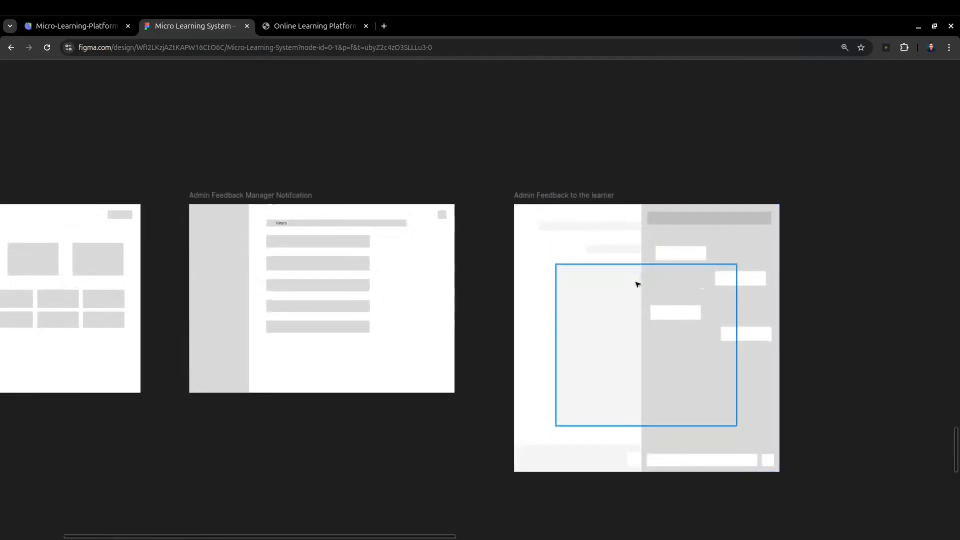
scroll(636, 283, down, 2)
- Return to Creatie, review the V51 page from its statistic cards to its orders section, and open version V52
click(86, 26)
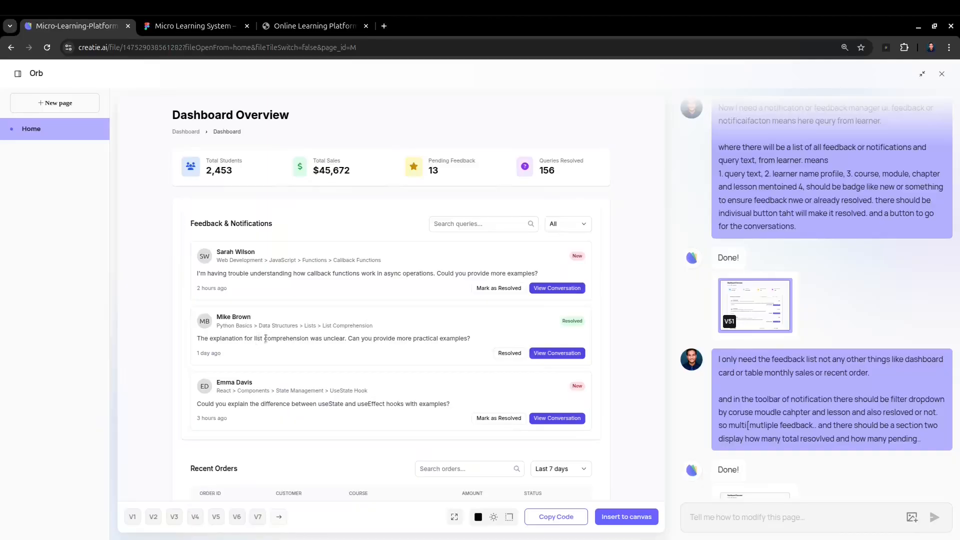
scroll(408, 317, down, 5)
scroll(343, 290, up, 5)
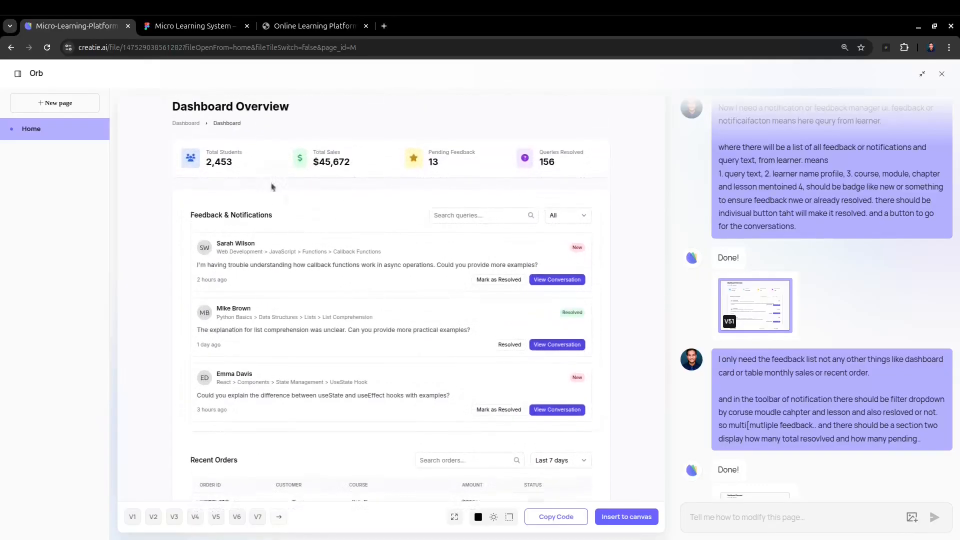
scroll(343, 382, down, 3)
scroll(413, 430, up, 3)
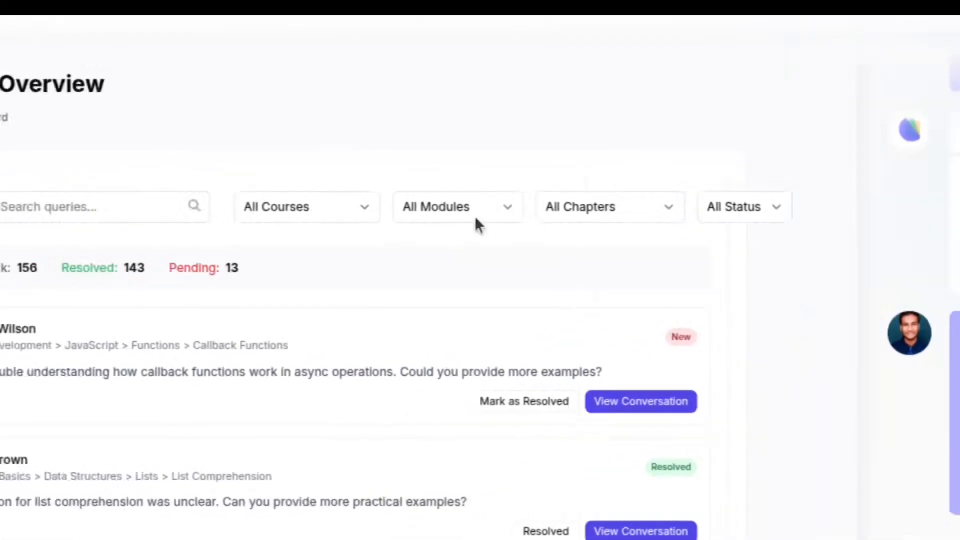
- Inspect the total, resolved and pending feedback summary in the V52 Feedback & Notifications page
drag(240, 231, 353, 234)
drag(289, 274, 141, 264)
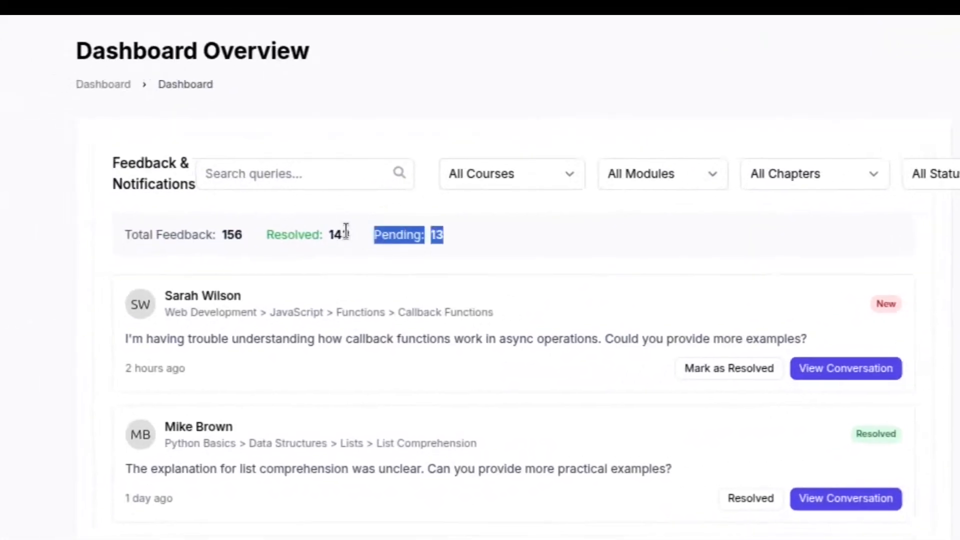
click(243, 245)
drag(206, 242, 365, 233)
drag(487, 233, 423, 220)
click(507, 236)
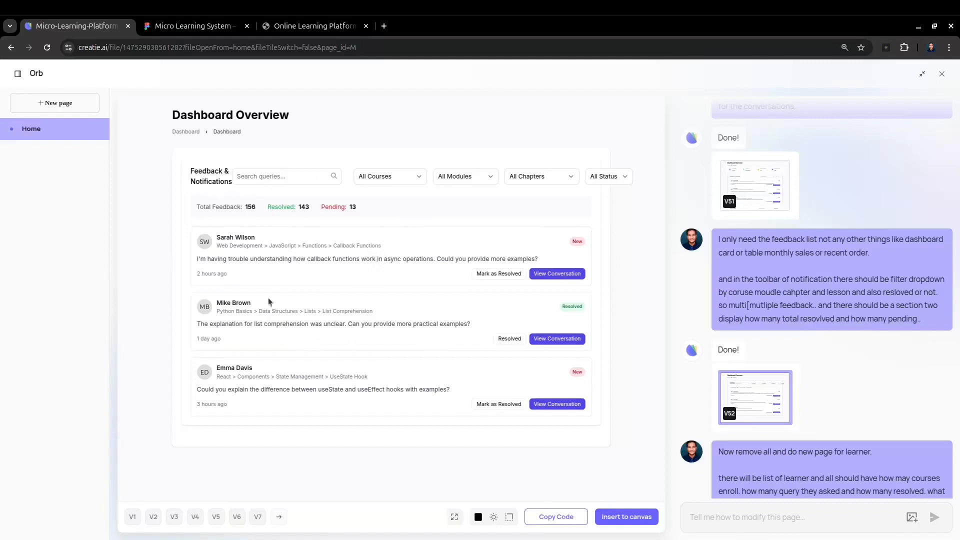
- Read the learner monitoring page prompt, check the Figma admin wireframes against it, and return to Creatie
scroll(756, 299, down, 2)
scroll(782, 336, down, 3)
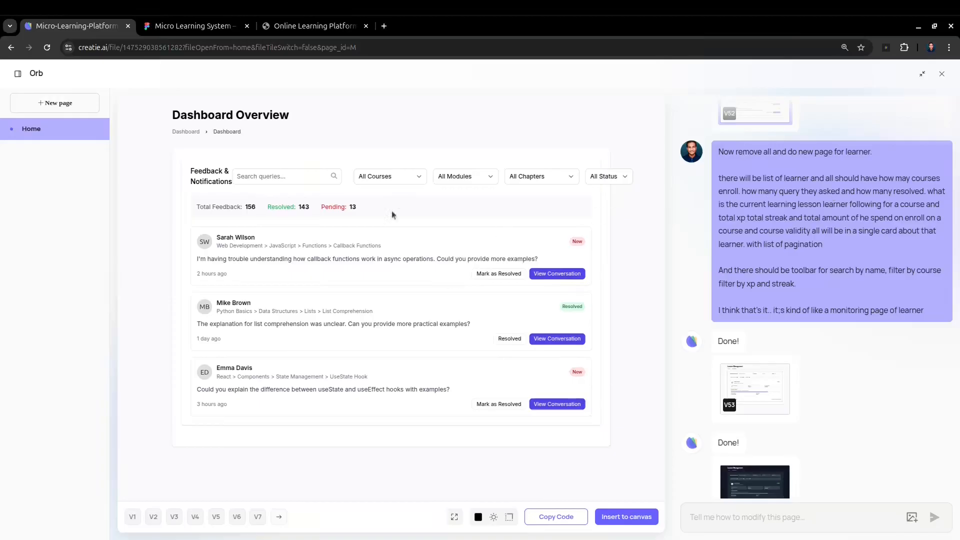
click(213, 30)
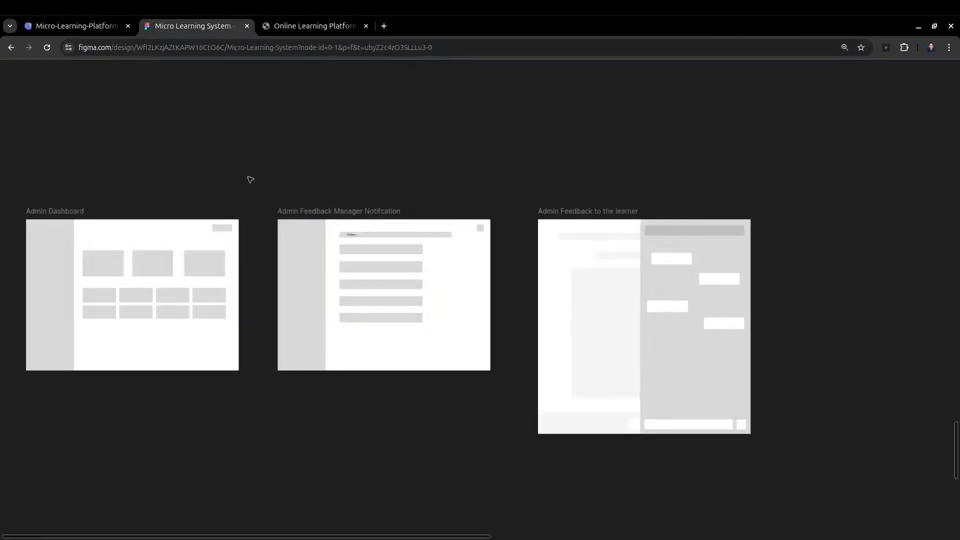
drag(316, 175, 450, 433)
drag(261, 418, 21, 188)
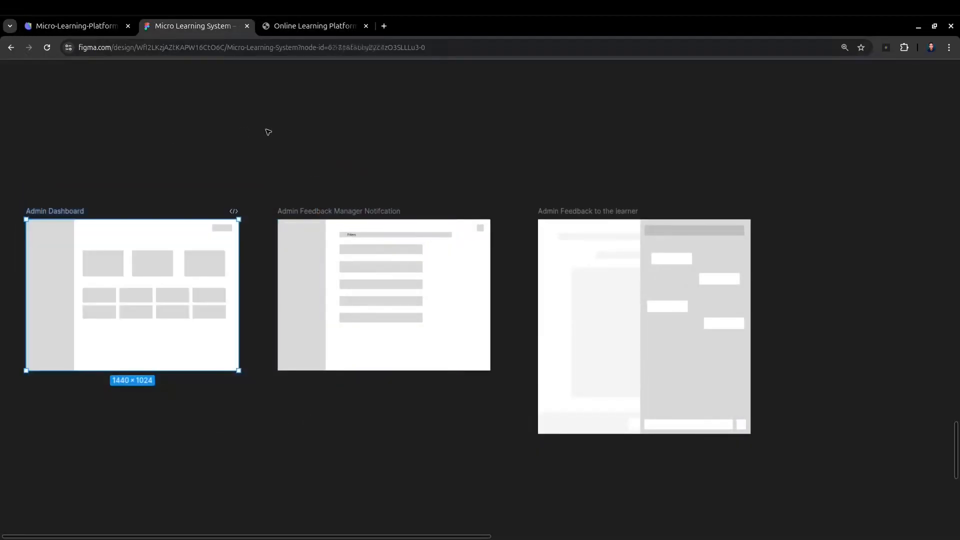
click(92, 26)
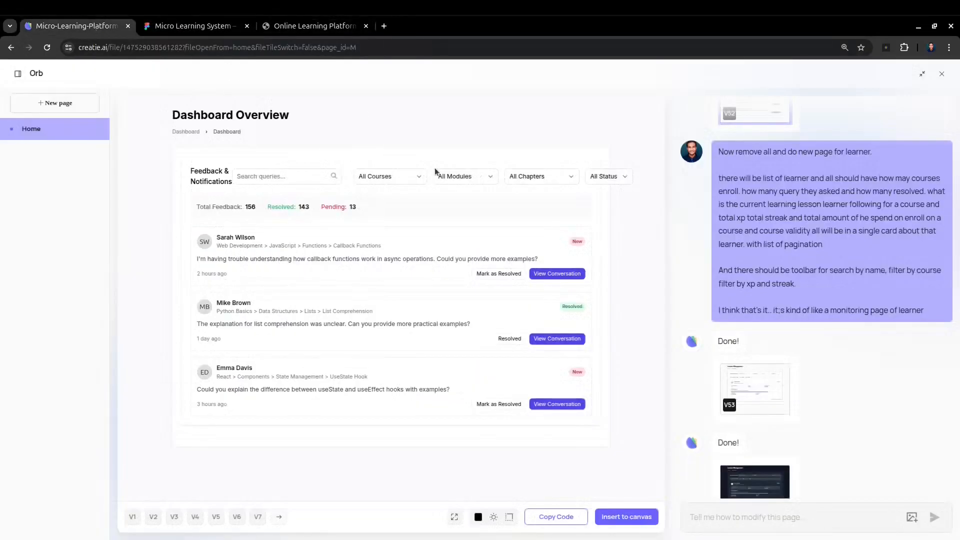
- Open version V53 and check the Learners Overview search field and its course, XP and streak filters
click(763, 377)
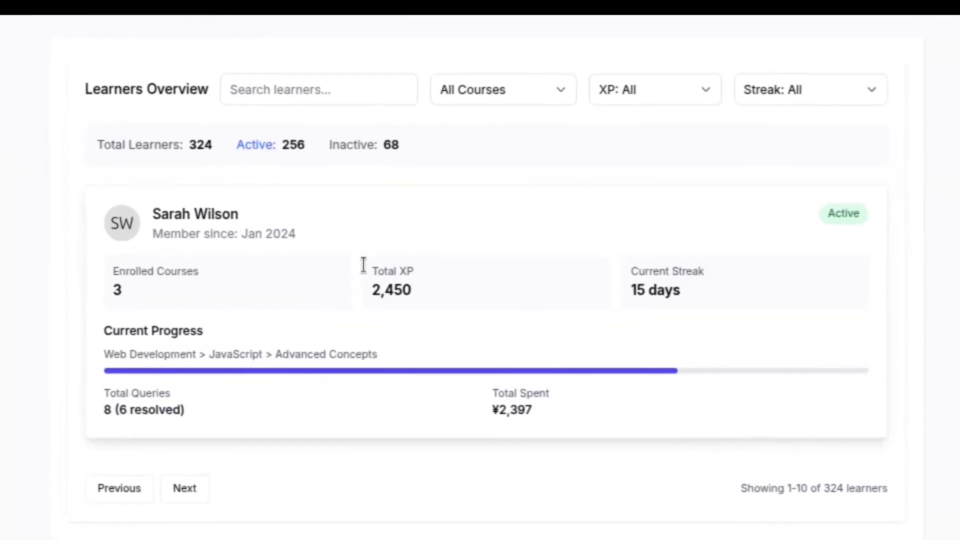
click(323, 100)
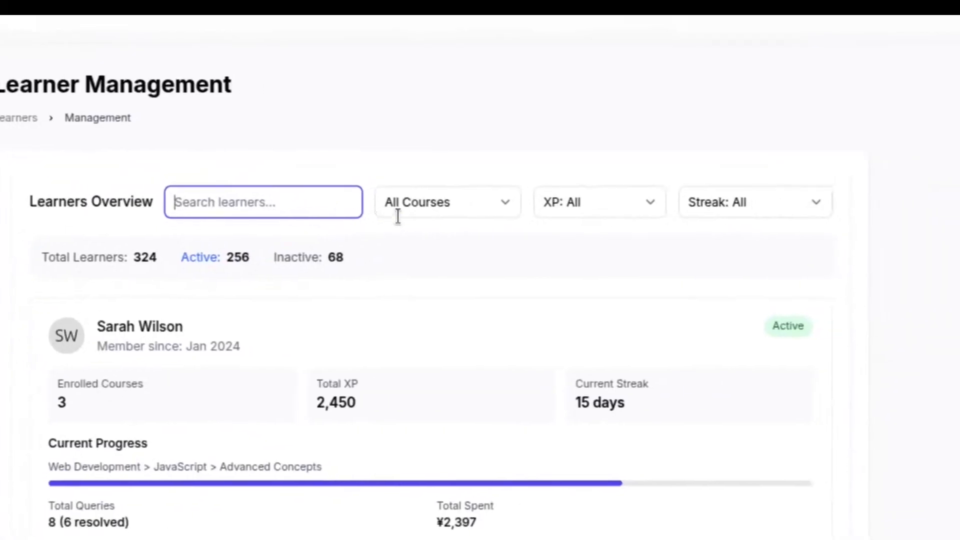
click(480, 205)
click(668, 219)
click(667, 215)
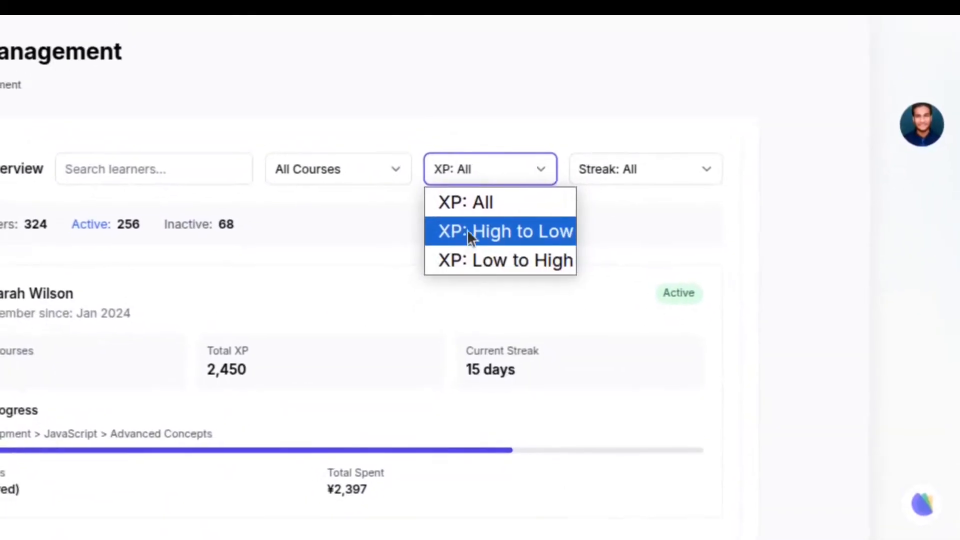
click(279, 241)
click(607, 211)
click(351, 225)
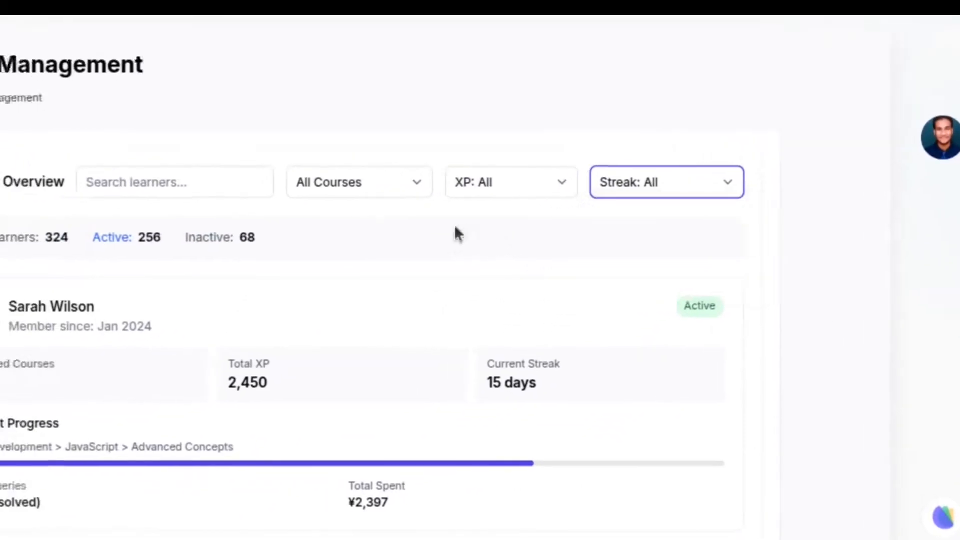
- Inspect the total, active and inactive learner counts in the V53 summary bar
drag(256, 224, 287, 230)
click(60, 248)
drag(373, 222, 353, 224)
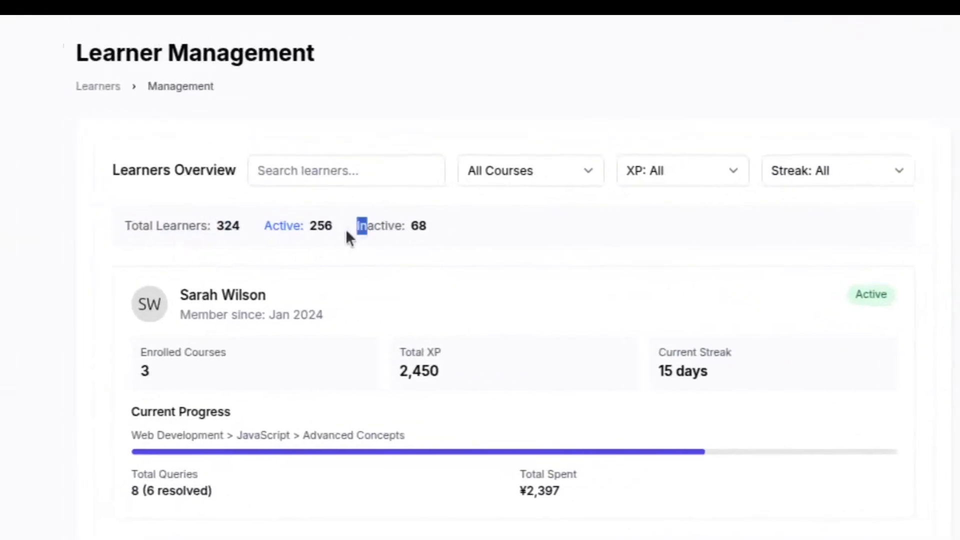
click(358, 236)
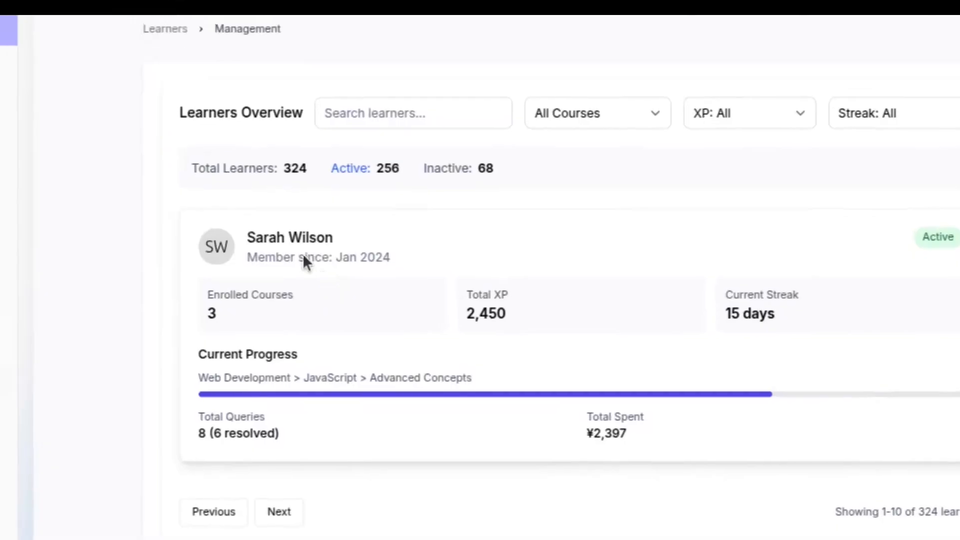
- Inspect the learner card's name, membership date and total spent, then switch to the Figma admin wireframes
drag(248, 244, 334, 262)
click(274, 258)
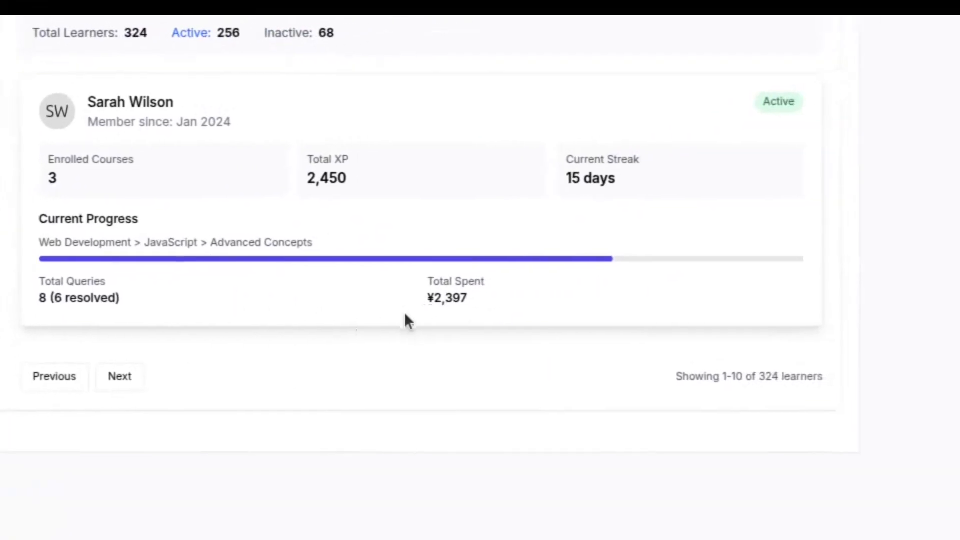
drag(413, 302, 424, 318)
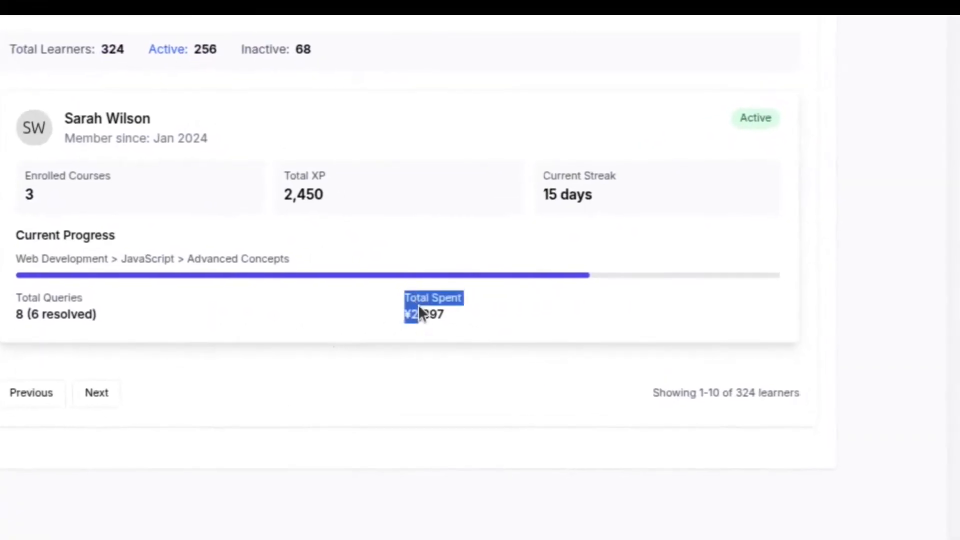
click(390, 334)
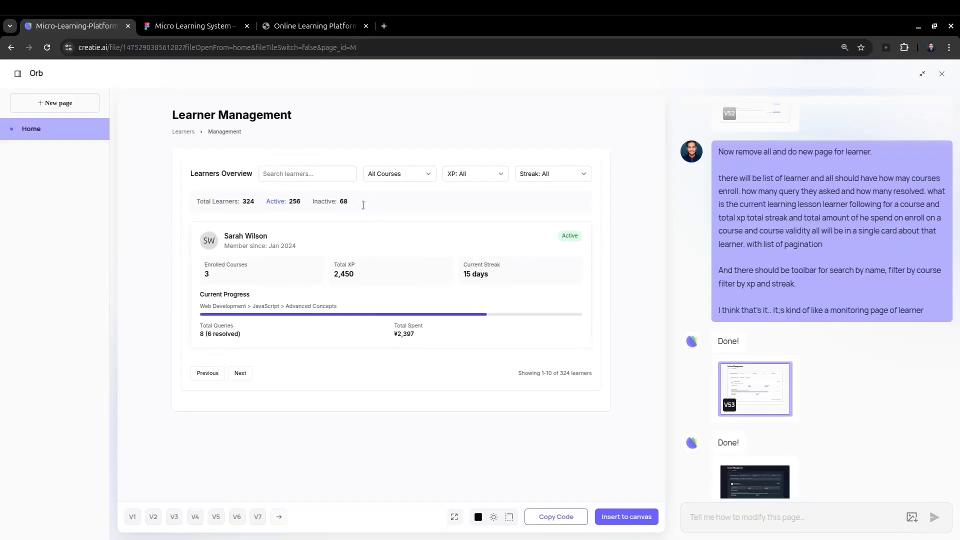
click(196, 30)
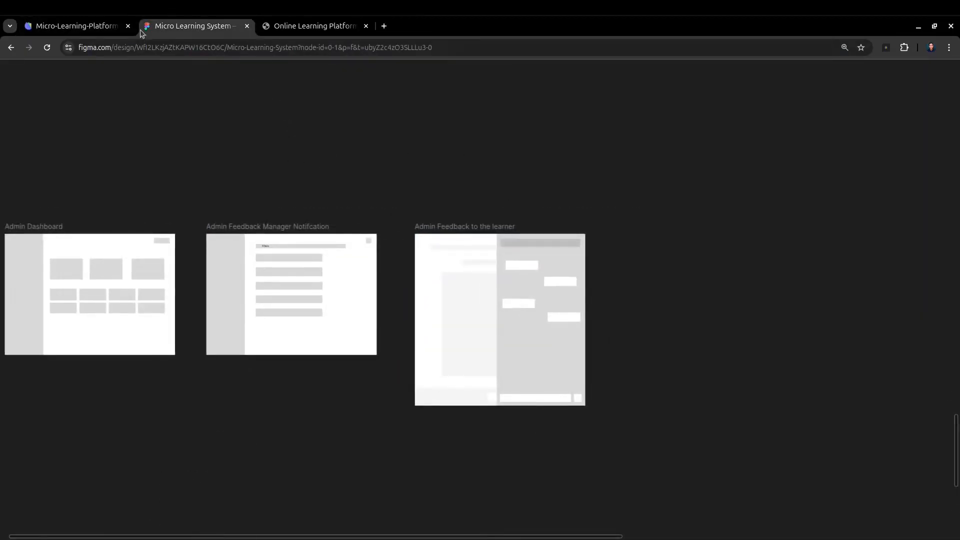
- Return to Creatie and reread the learner page prompt, checking the V53 learner management layout against its requirements
click(95, 30)
scroll(742, 265, up, 5)
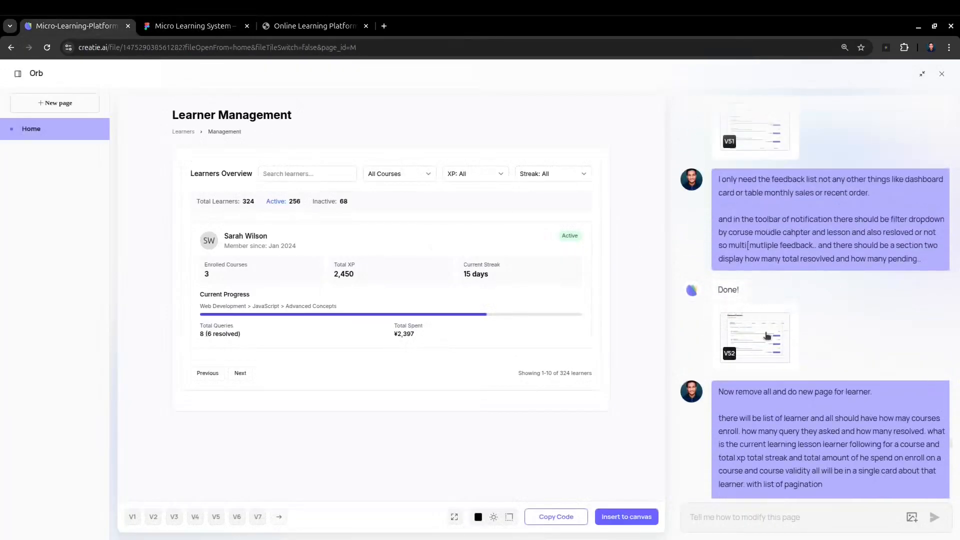
scroll(769, 332, down, 2)
scroll(768, 332, down, 5)
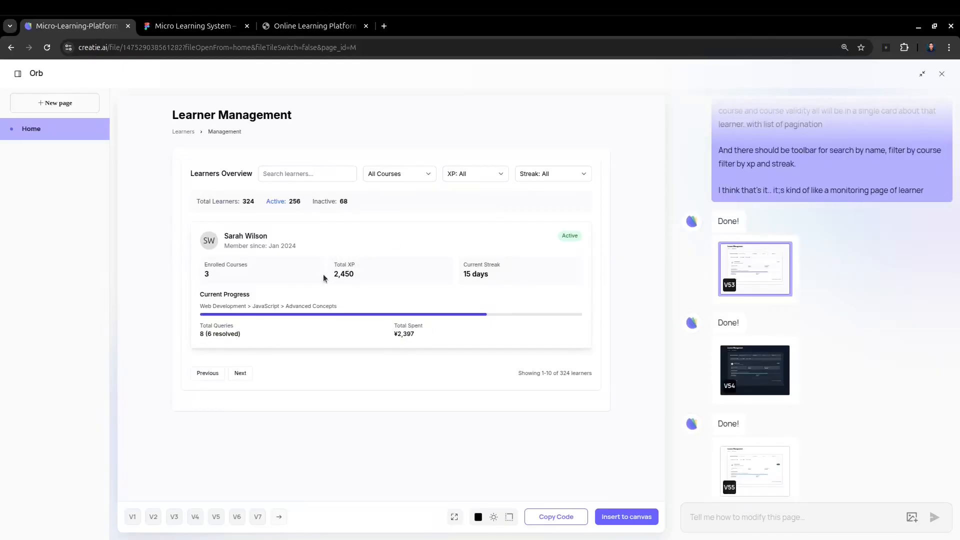
scroll(763, 314, up, 2)
scroll(729, 306, down, 2)
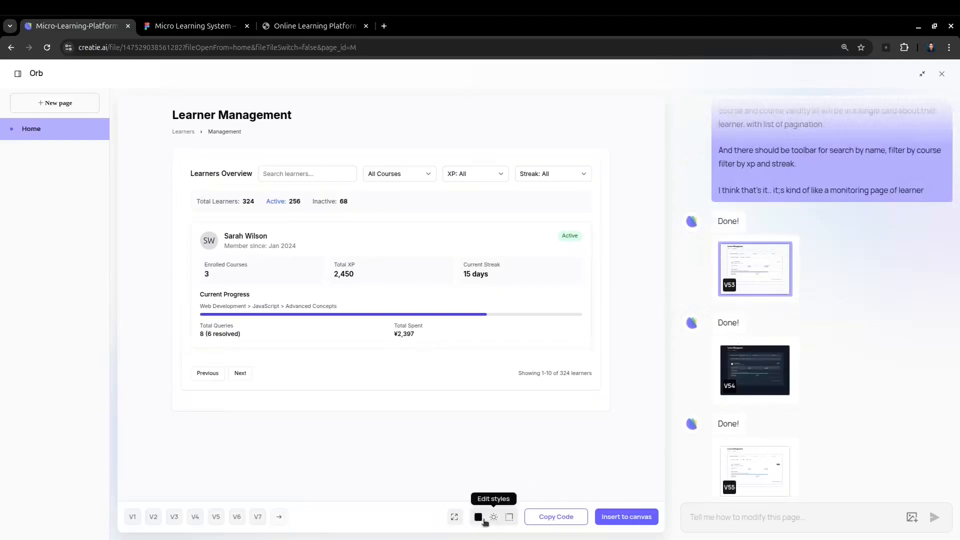
- Compare the dark V54 and light V55 versions of the Learner Management page, finishing on V55
click(742, 370)
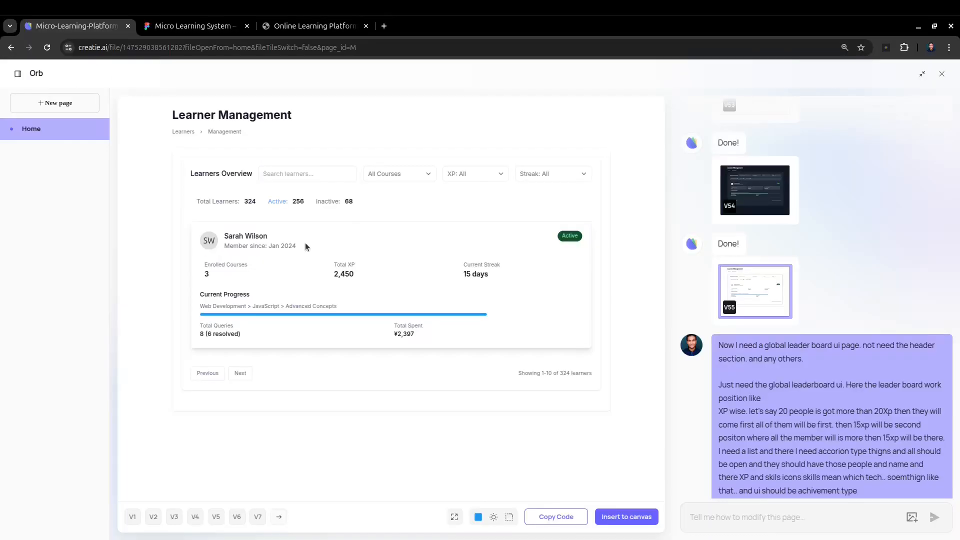
click(755, 190)
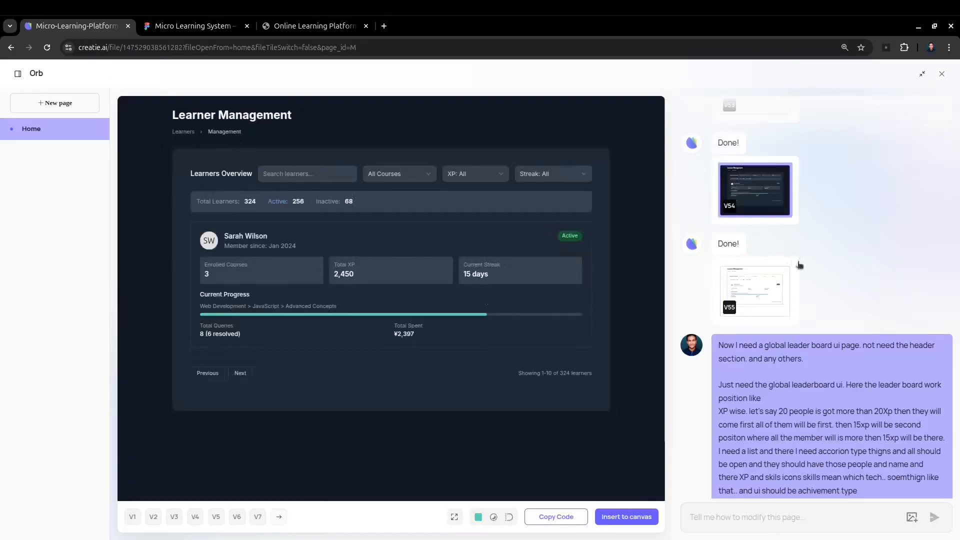
scroll(799, 263, up, 6)
scroll(830, 300, down, 8)
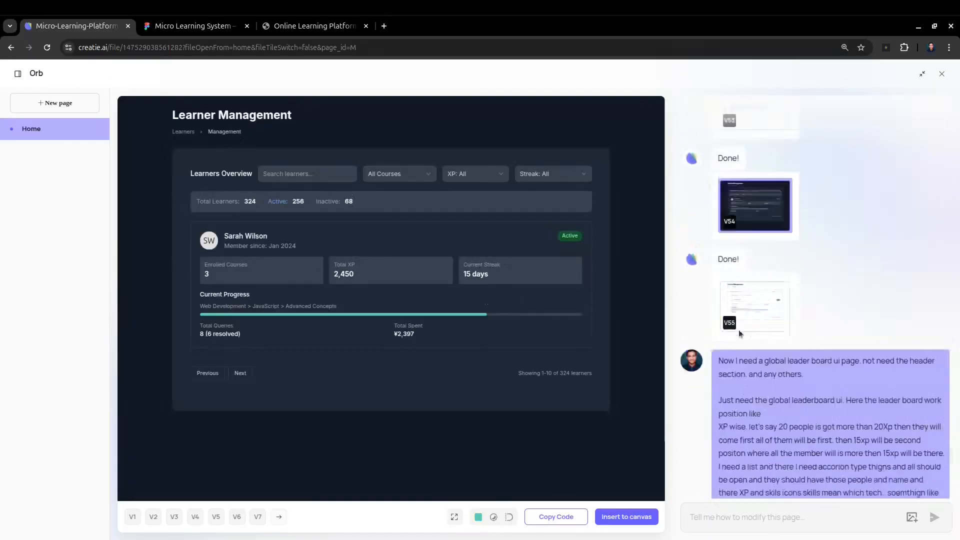
click(755, 231)
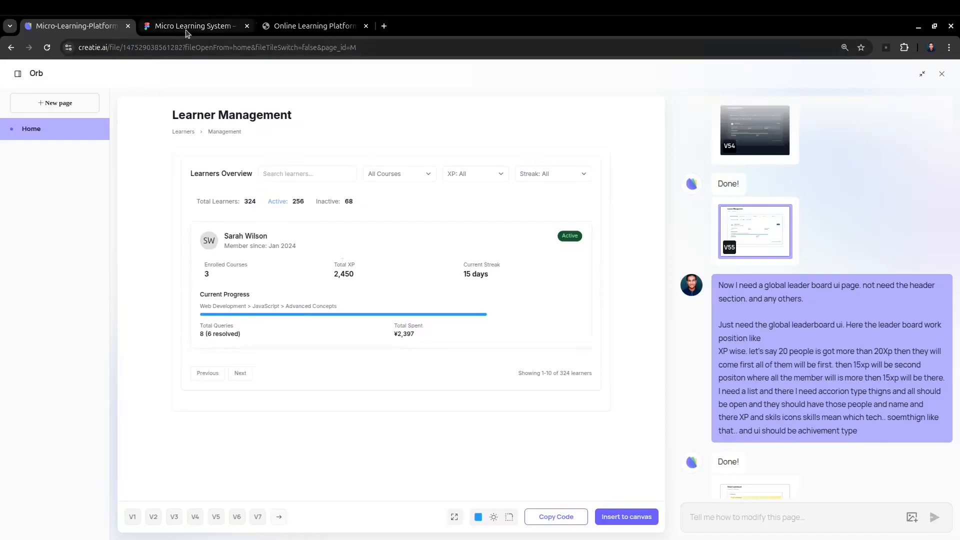
- Switch to Figma and look over the admin course, module, chapter, lesson, dashboard and feedback wireframes
click(195, 26)
scroll(148, 174, down, 5)
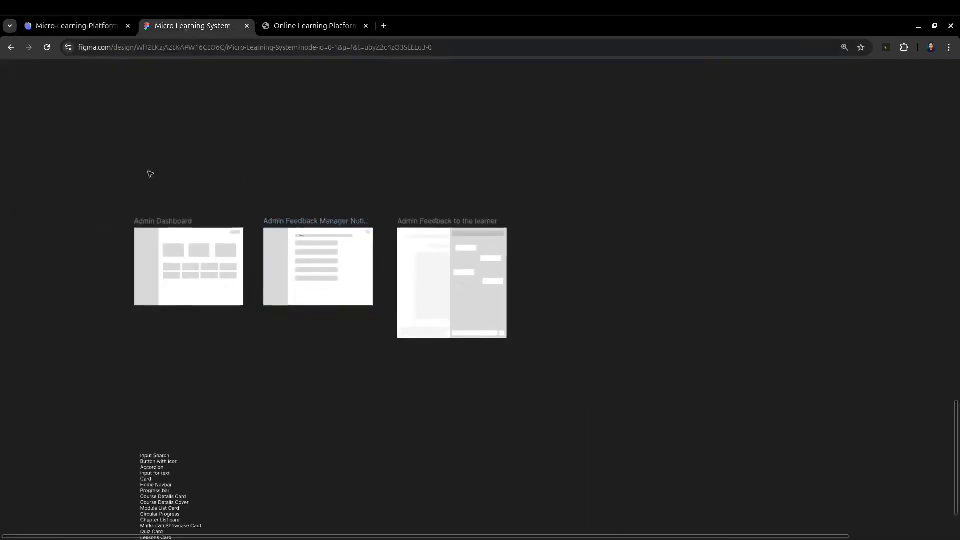
scroll(298, 215, up, 5)
scroll(334, 232, up, 5)
scroll(338, 235, down, 4)
scroll(367, 231, up, 6)
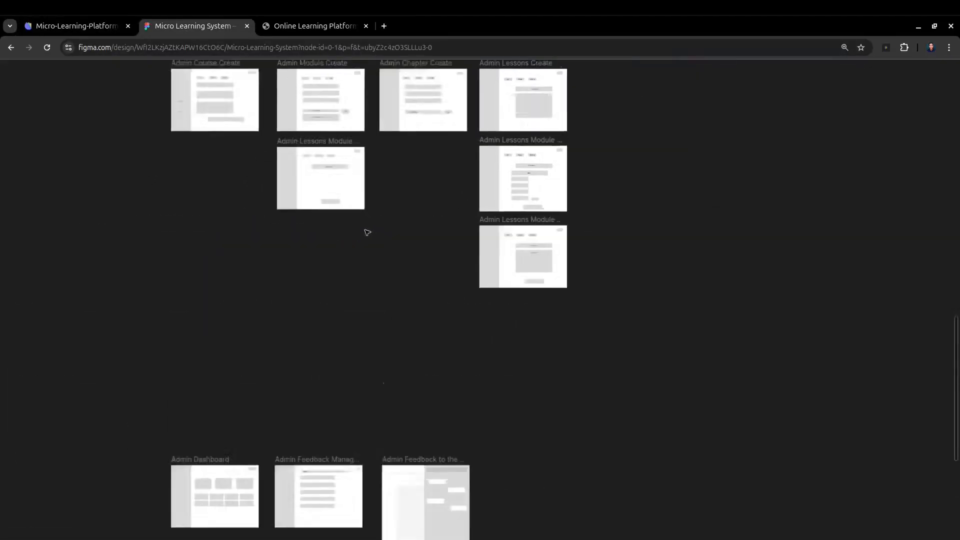
scroll(368, 230, down, 10)
scroll(338, 270, up, 2)
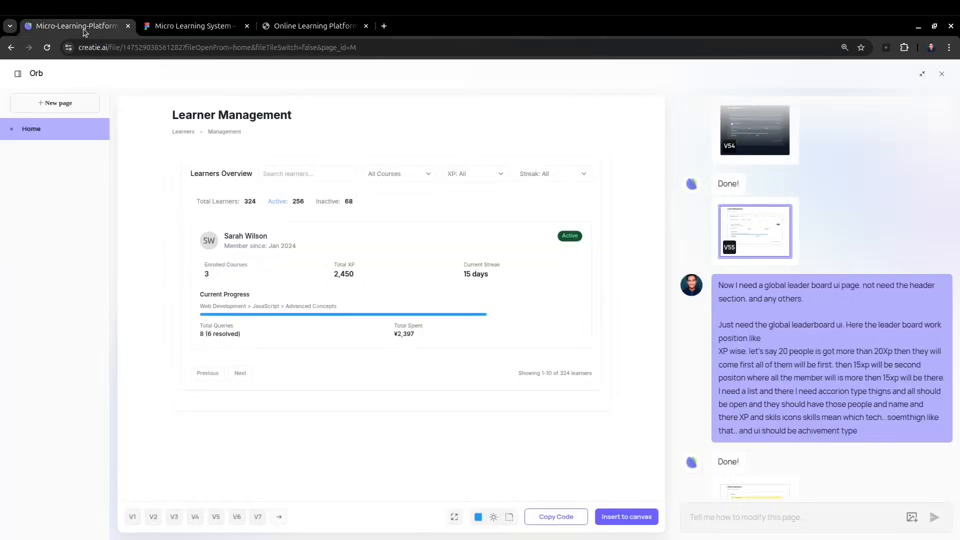
- Return to Creatie and read the global leaderboard prompt about XP-wise positions, open accordions and skill icons
click(78, 28)
scroll(735, 283, down, 1)
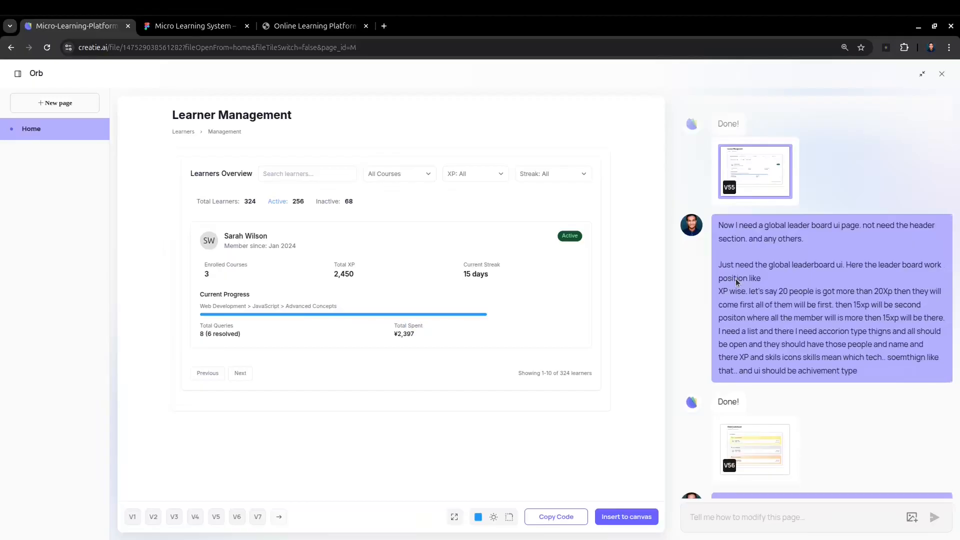
scroll(745, 286, down, 1)
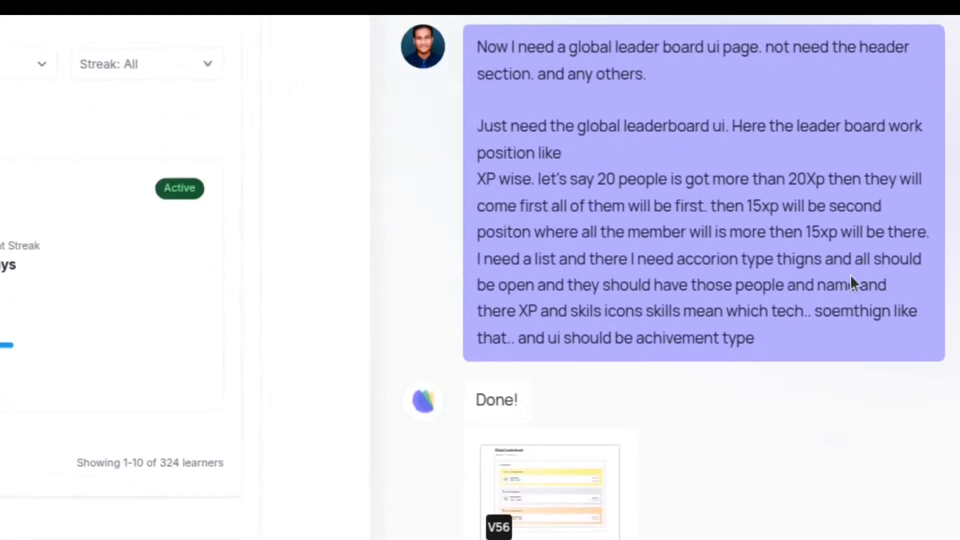
- Open version V56 and inspect the 20+ XP Champions, 15+ XP Masters and 10+ XP Achievers groups of the leaderboard
click(530, 482)
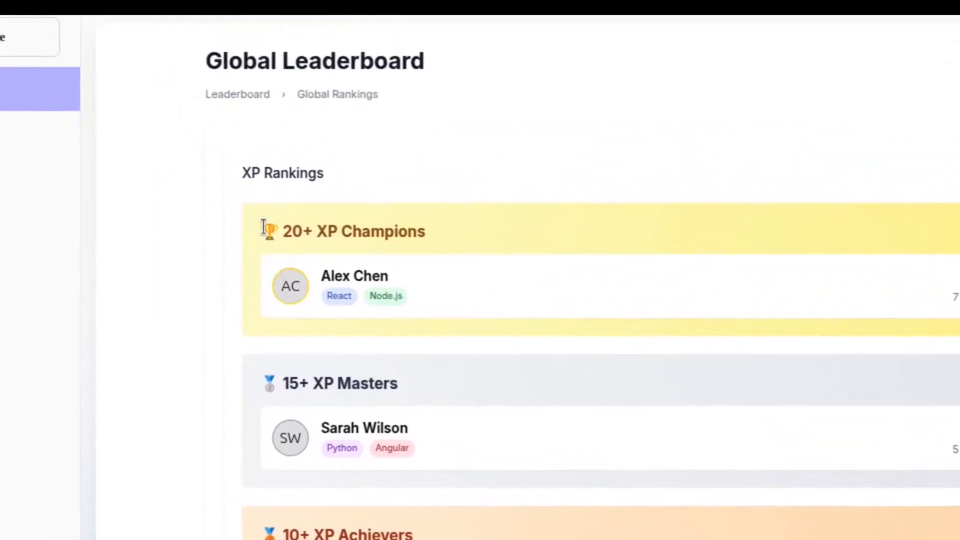
drag(263, 229, 415, 232)
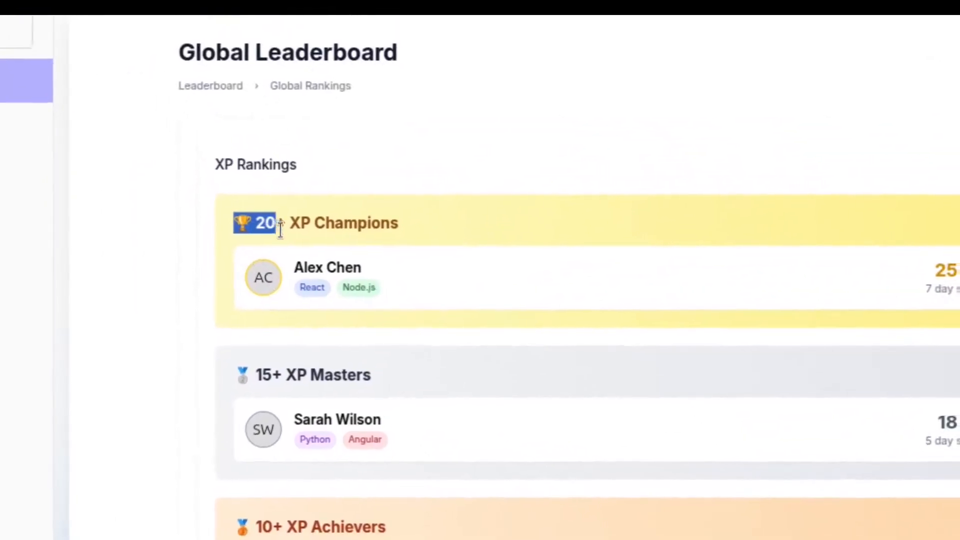
drag(322, 228, 350, 232)
click(350, 391)
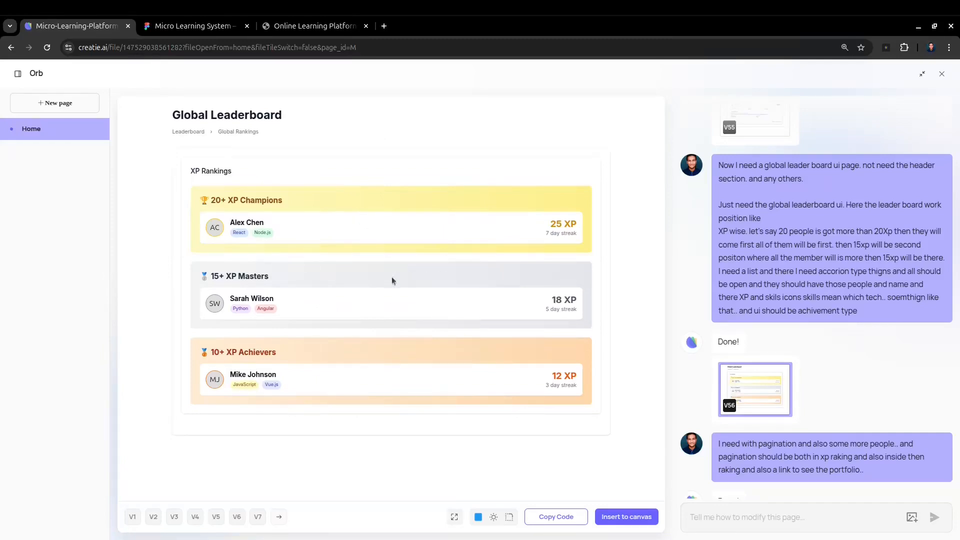
drag(292, 187, 448, 332)
click(448, 332)
- Read the prompt asking for pagination, more people and a portfolio link, and open version V57 of the leaderboard
scroll(820, 283, down, 3)
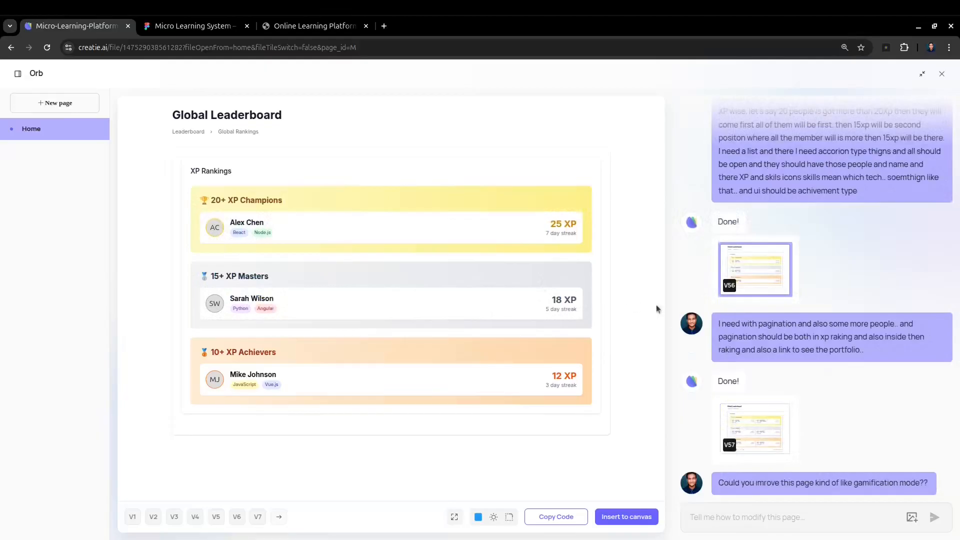
scroll(775, 339, down, 1)
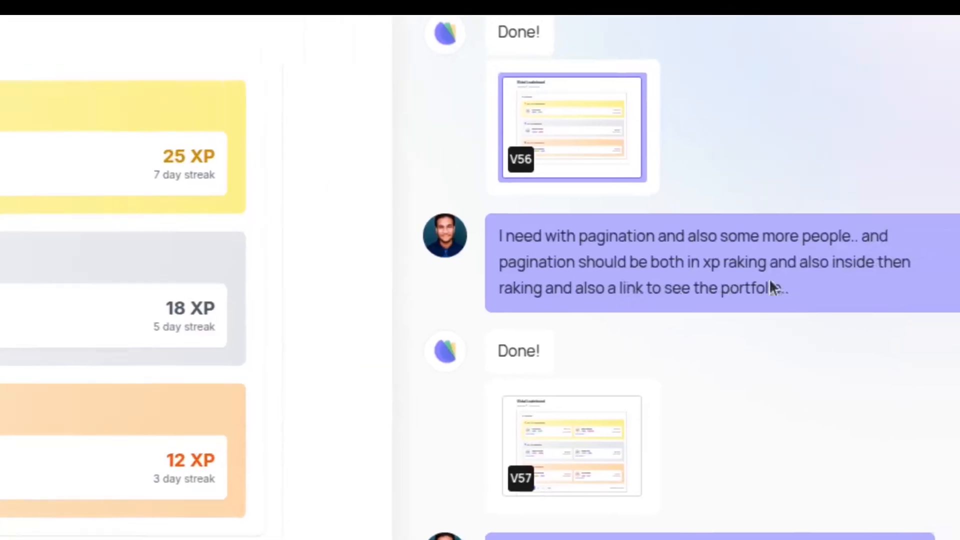
click(611, 423)
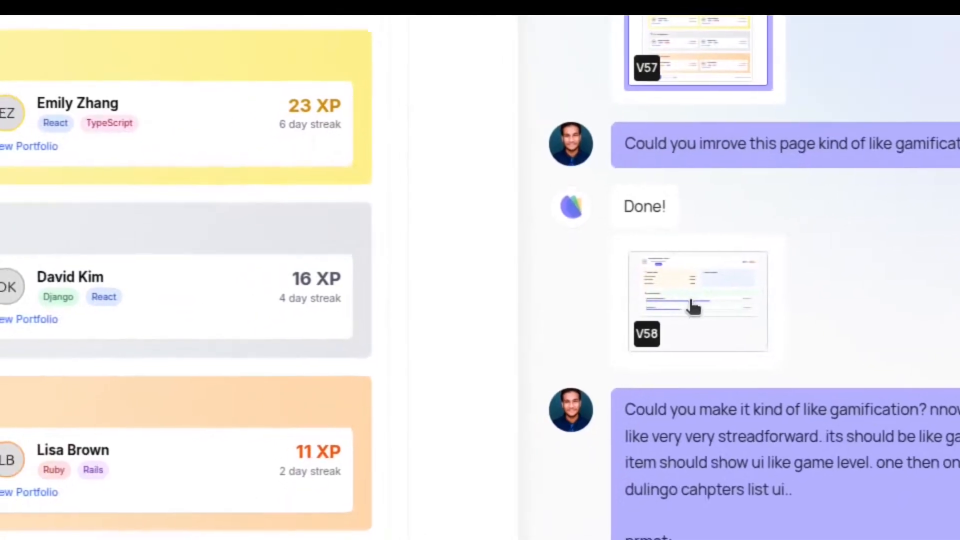
- Open gamification version V58 and look back through the earlier learner, feedback and dashboard prompts in the chat
click(693, 306)
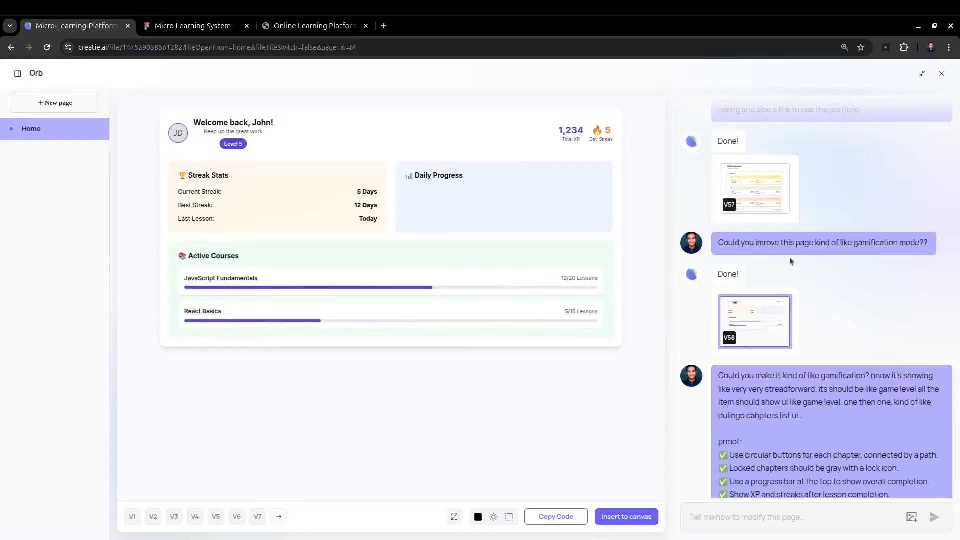
scroll(823, 232, up, 15)
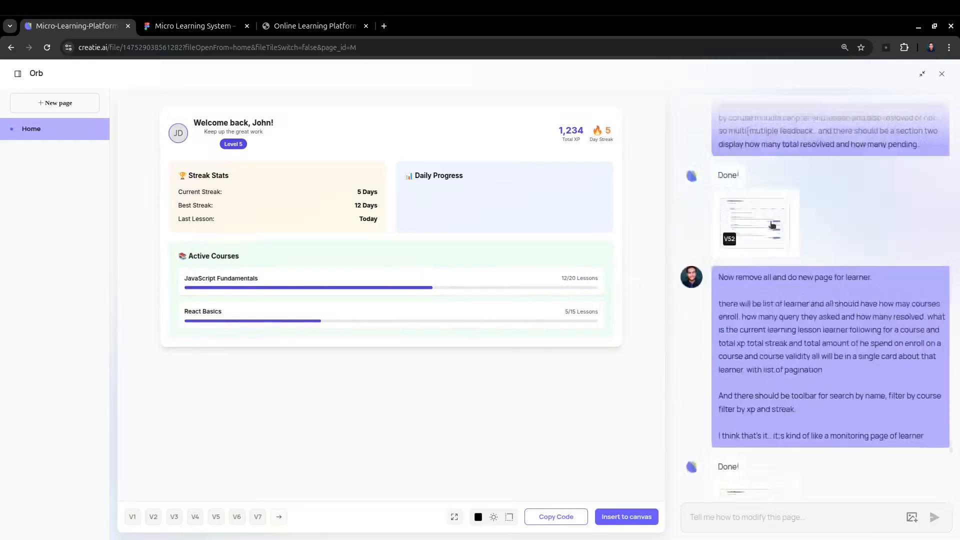
scroll(772, 225, up, 10)
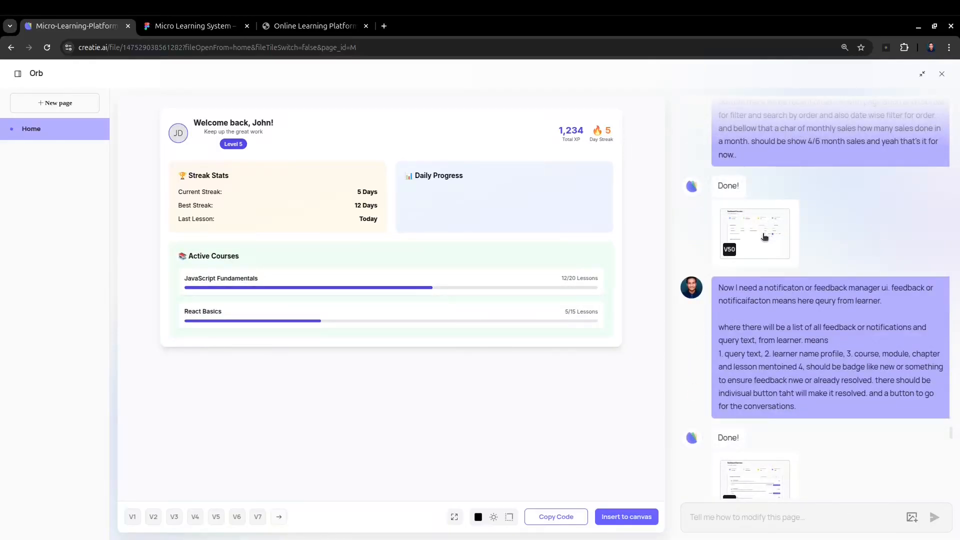
scroll(764, 236, down, 20)
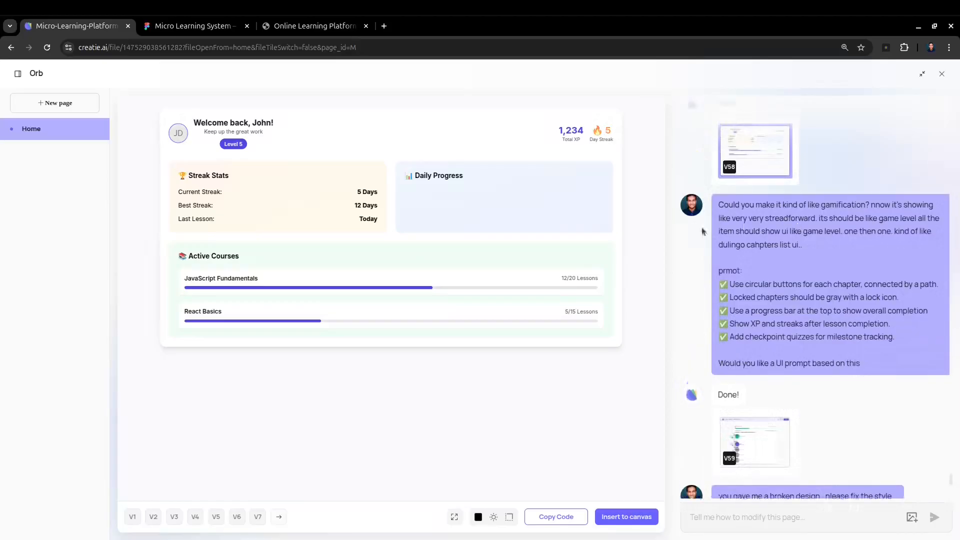
scroll(701, 231, up, 3)
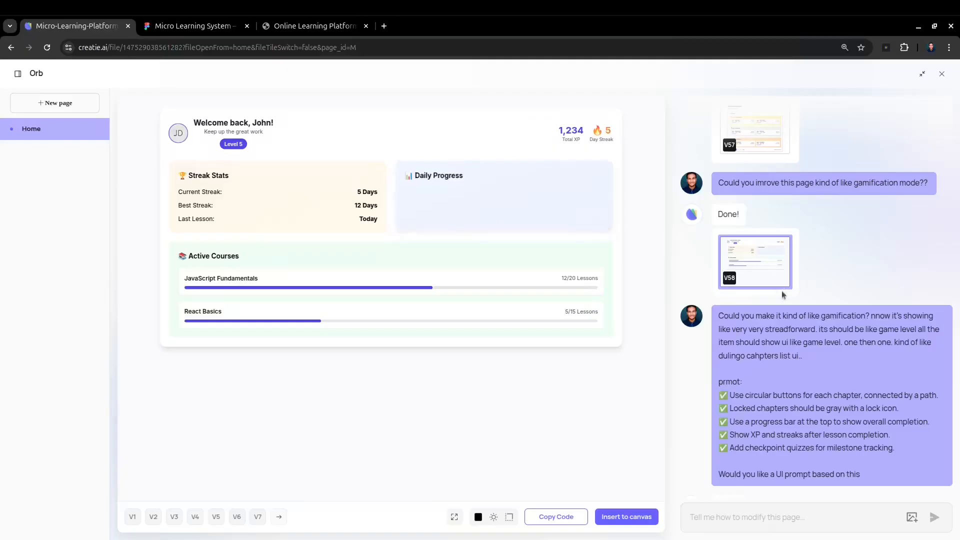
- Read the game-level prompt covering circular chapter buttons, locked chapters, a progress bar, XP, streaks and checkpoint quizzes
scroll(781, 290, down, 3)
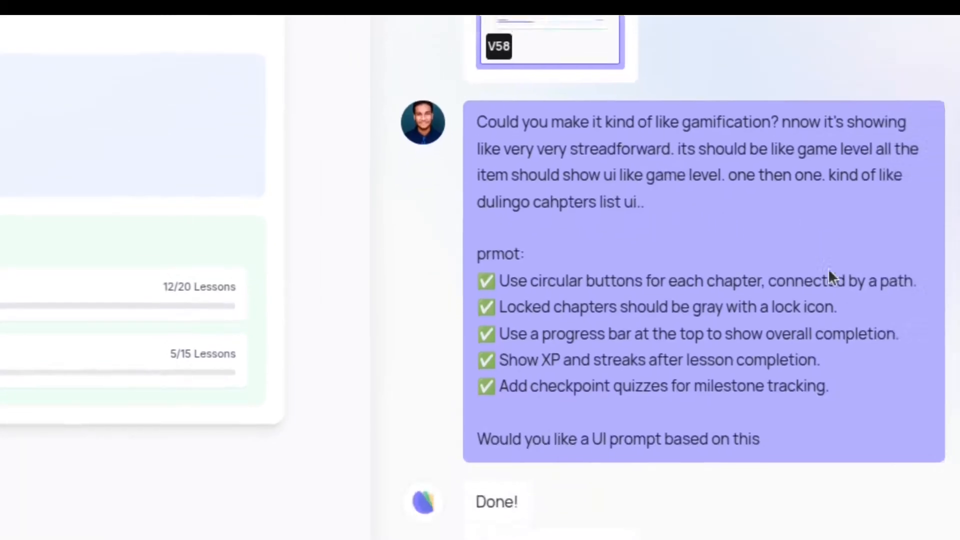
scroll(894, 243, down, 2)
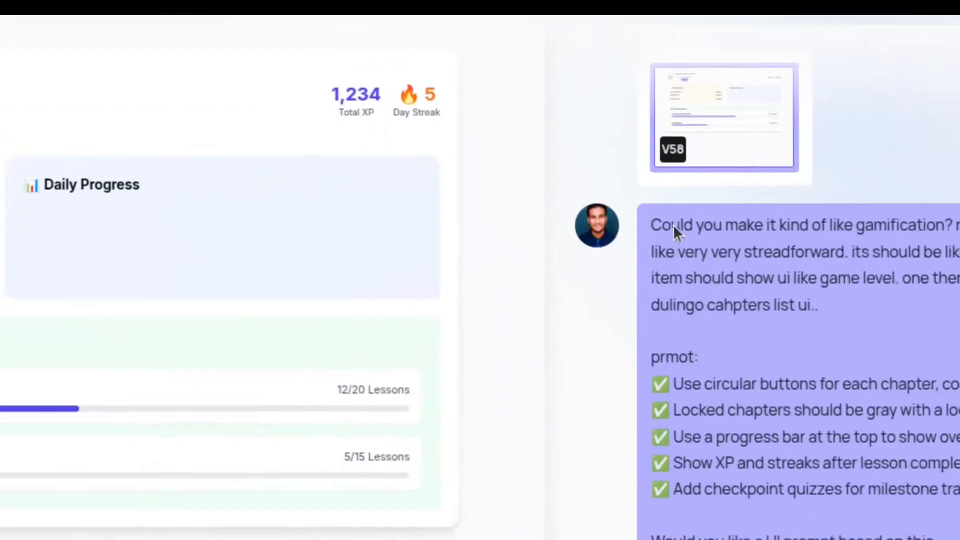
drag(496, 28, 813, 292)
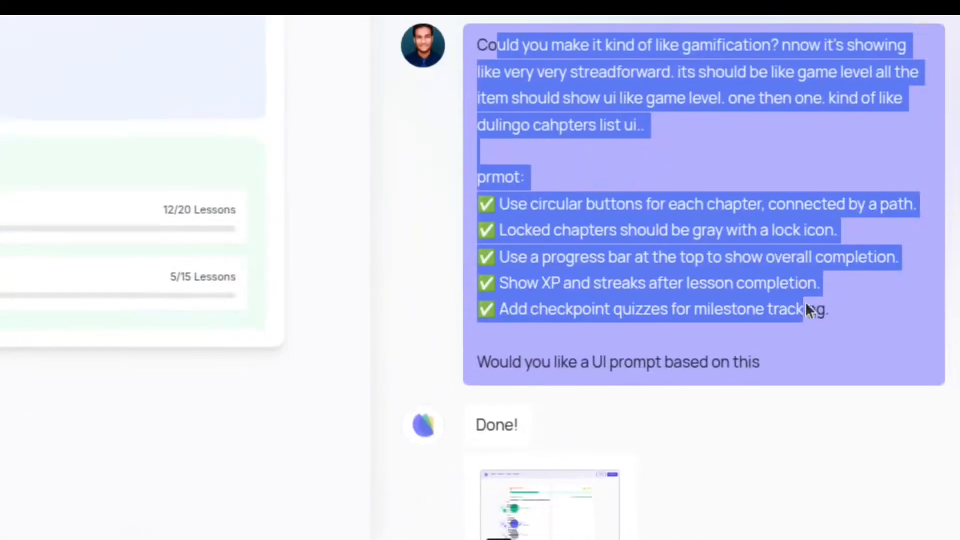
click(834, 281)
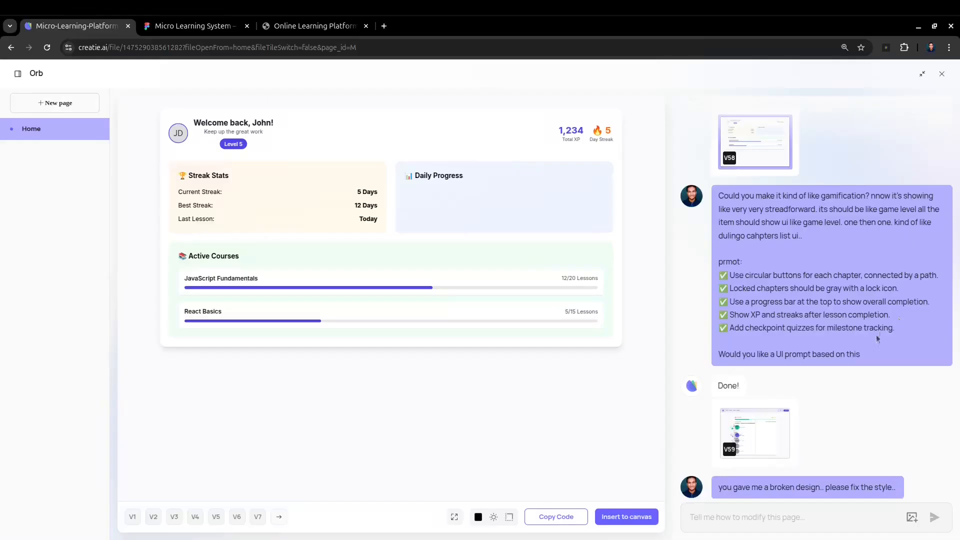
- Open version V59 and check its full JavaScript Fundamentals chapter page against the gamification prompt
scroll(183, 212, down, 6)
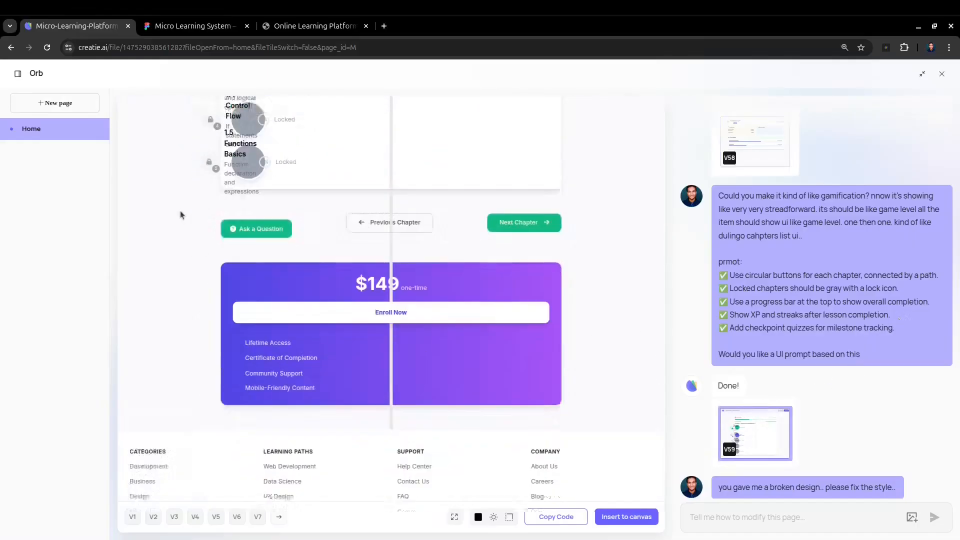
scroll(366, 242, up, 6)
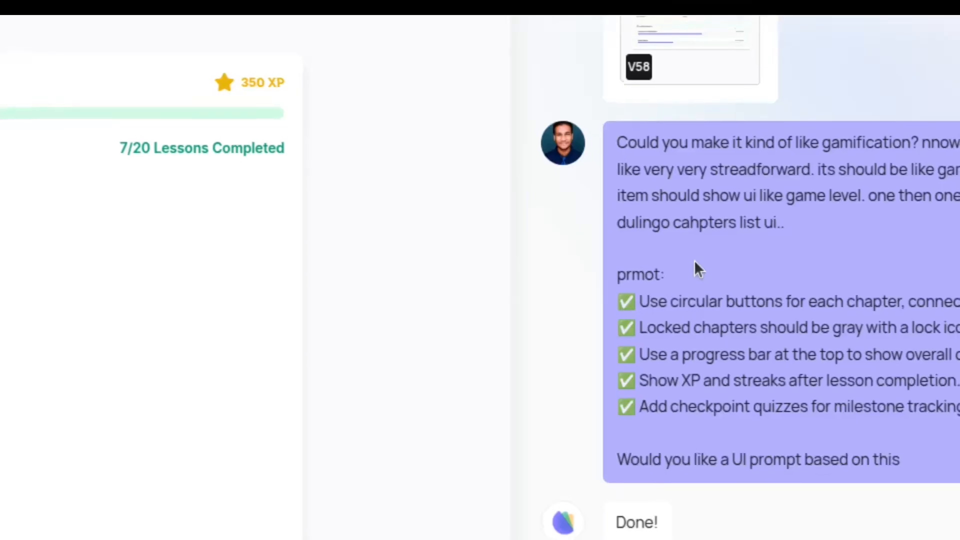
drag(659, 249, 882, 254)
click(805, 257)
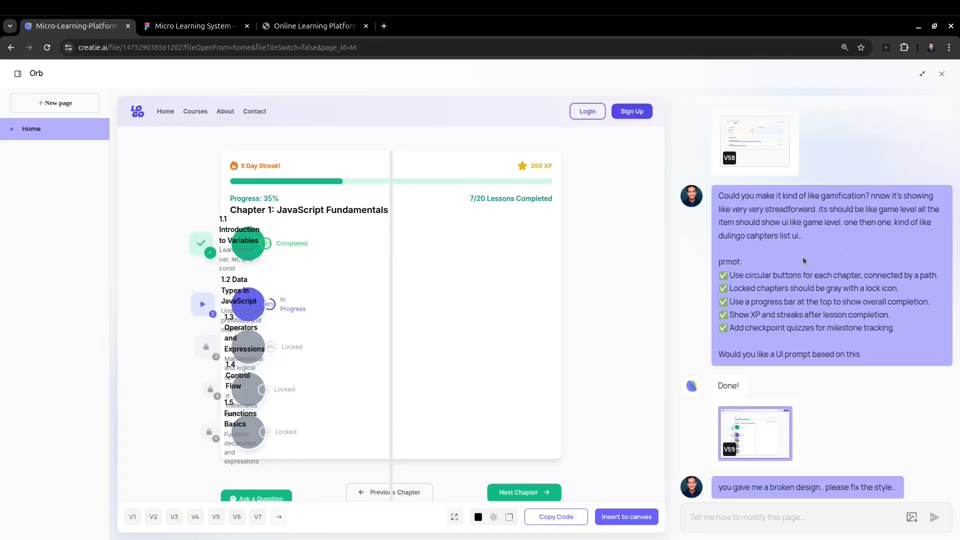
- Examine the V59 chapter layout, read the follow-up prompt asking to fix the broken style, and open version V60
scroll(803, 260, down, 3)
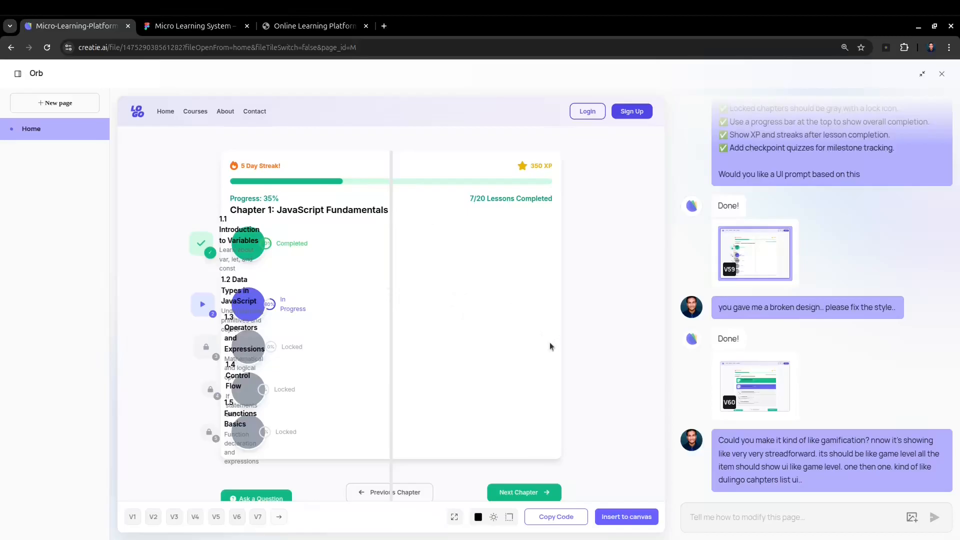
drag(548, 342, 465, 275)
click(466, 275)
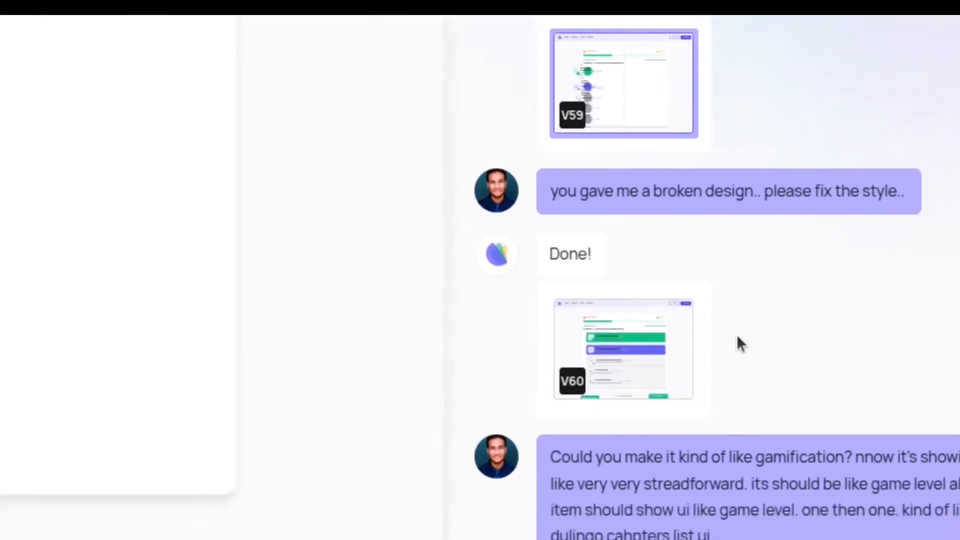
click(536, 406)
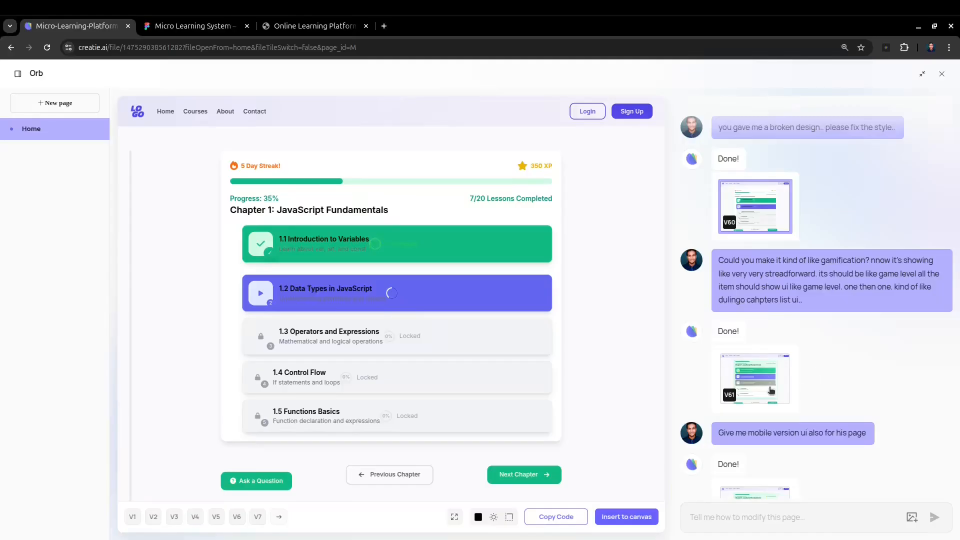
- Open version V61 of the gamified chapter list and switch back to V60 to compare them
click(583, 420)
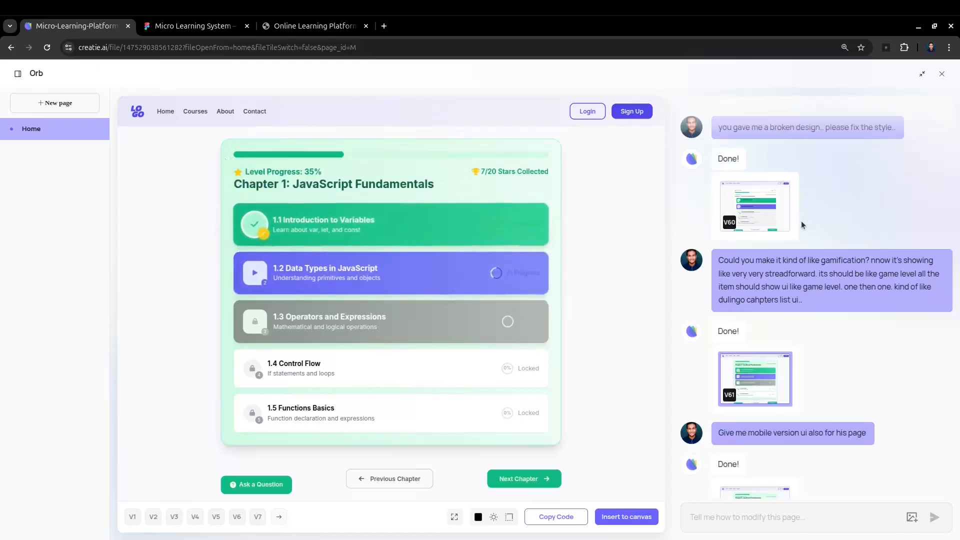
scroll(802, 225, up, 3)
click(750, 329)
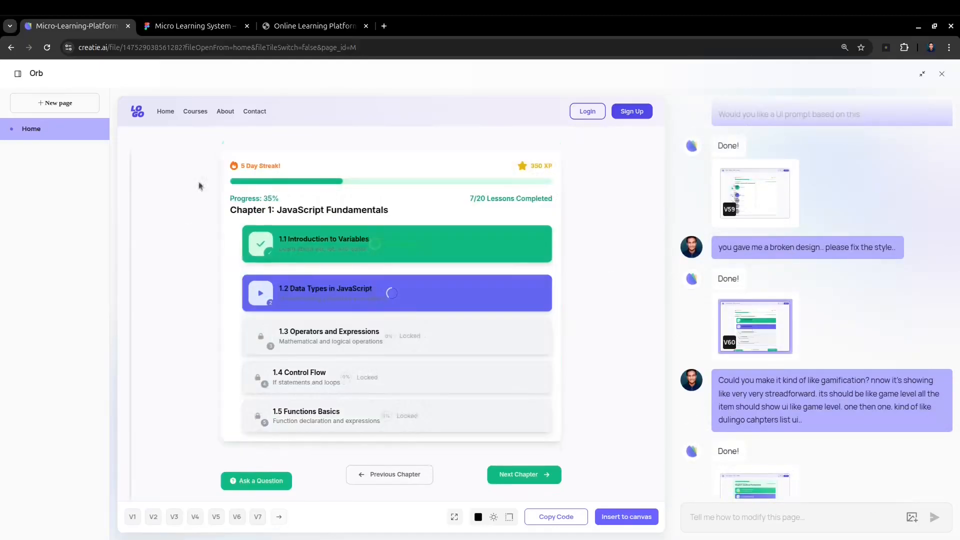
- Look over the V60 chapter list and open version V61 of the gamified chapter page
scroll(320, 182, down, 3)
scroll(320, 182, up, 3)
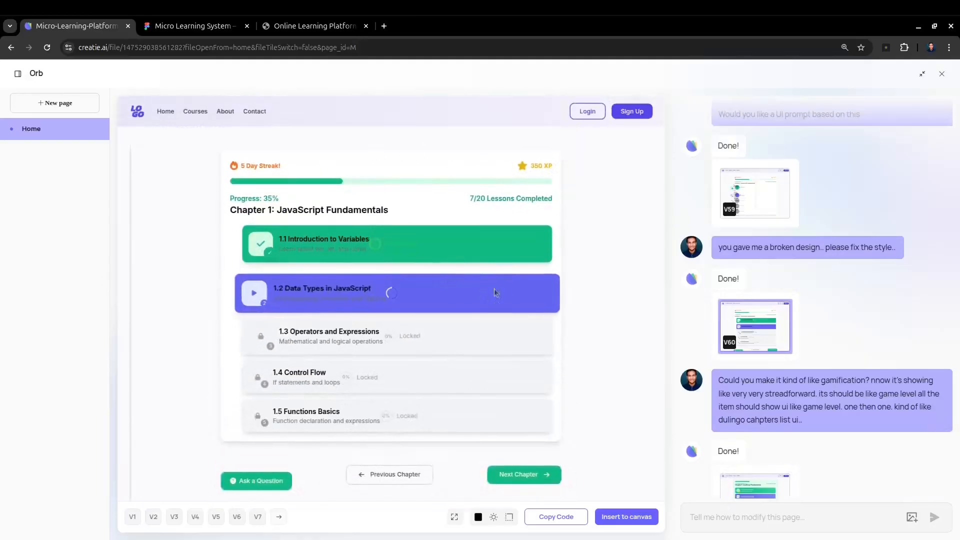
scroll(804, 390, down, 3)
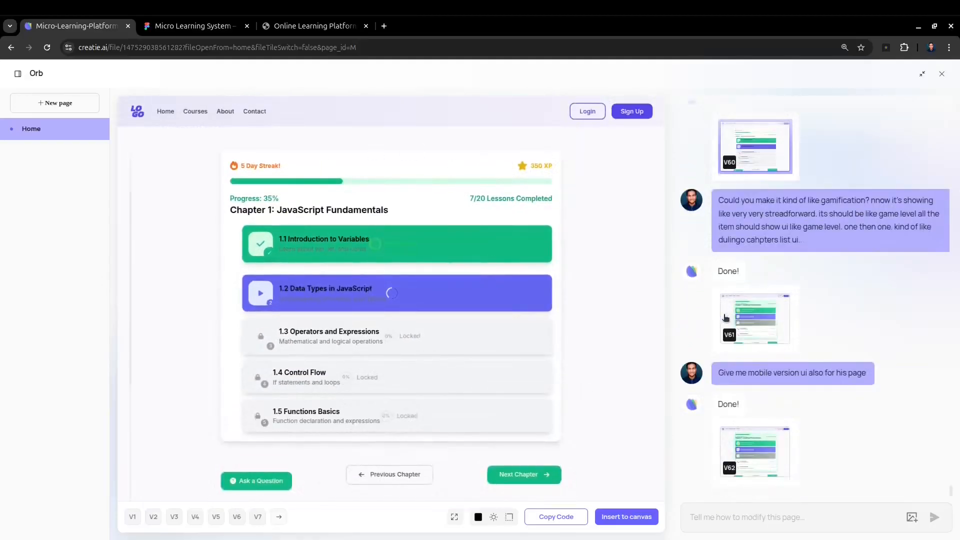
click(725, 317)
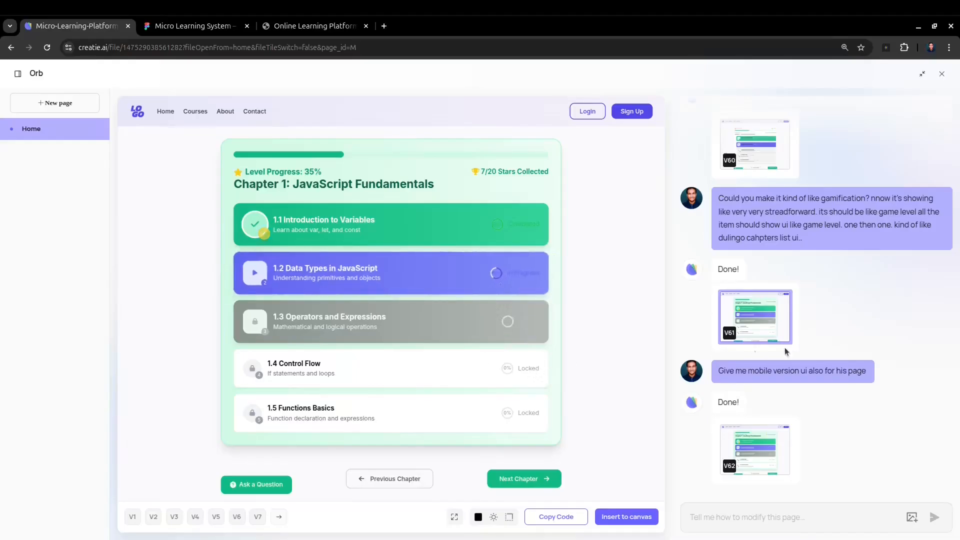
- Read the prompt asking for a mobile version and open version V62 to check its page
drag(722, 373, 844, 373)
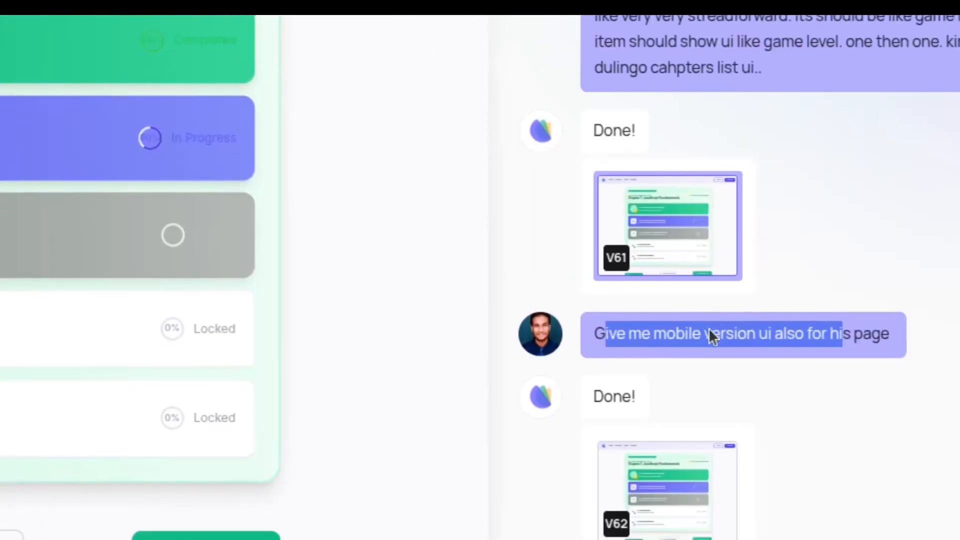
click(670, 350)
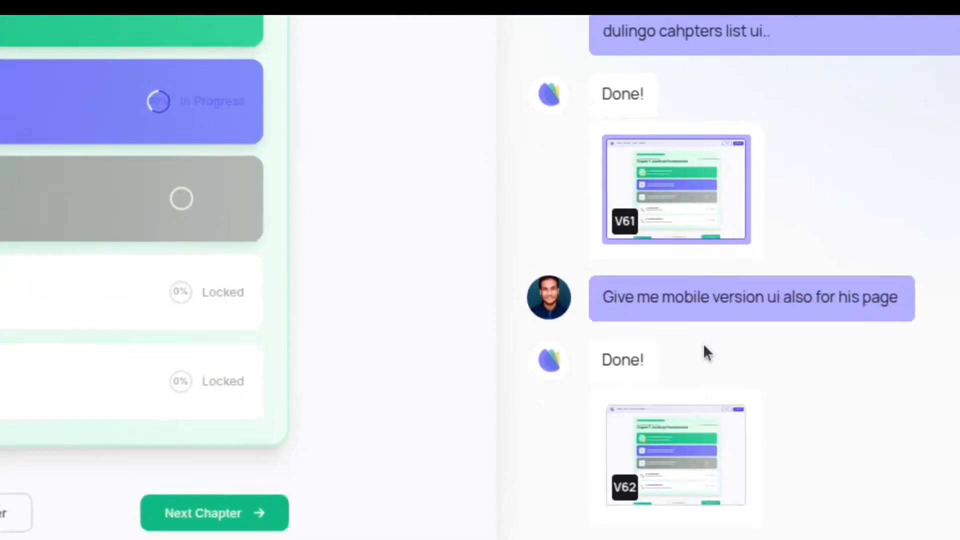
click(691, 380)
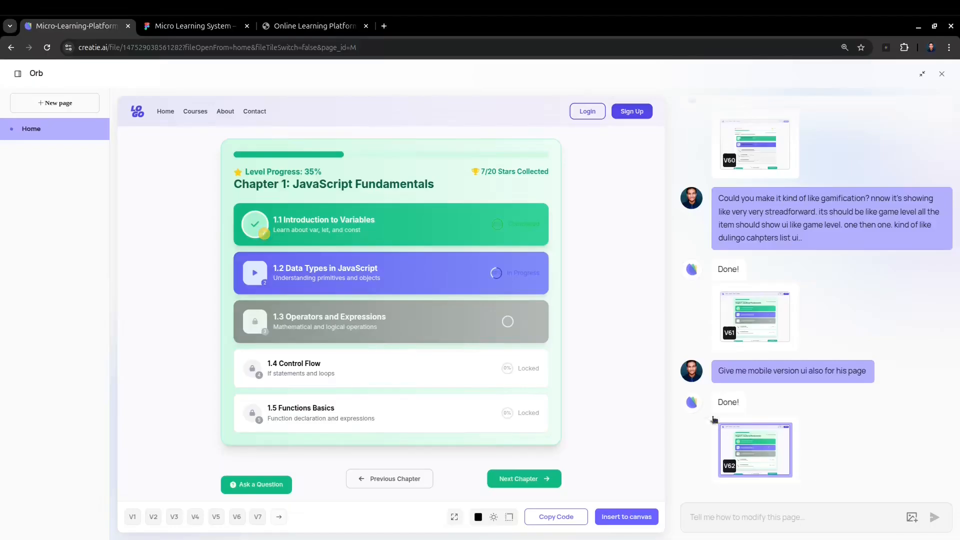
scroll(484, 265, down, 3)
scroll(483, 265, up, 3)
- Open a new page and compare the Desktop and Mobile generation modes with their suggested prompts
click(59, 104)
click(534, 260)
click(516, 256)
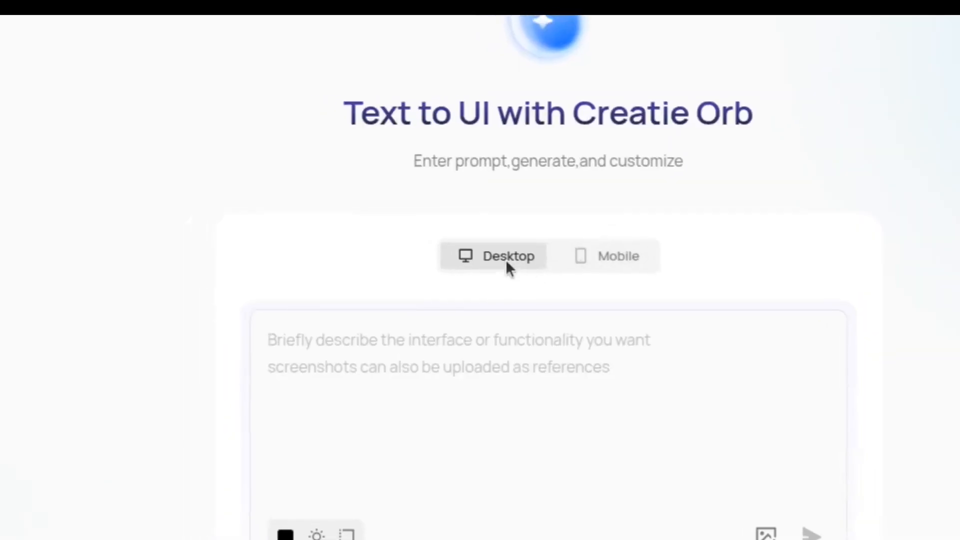
click(513, 256)
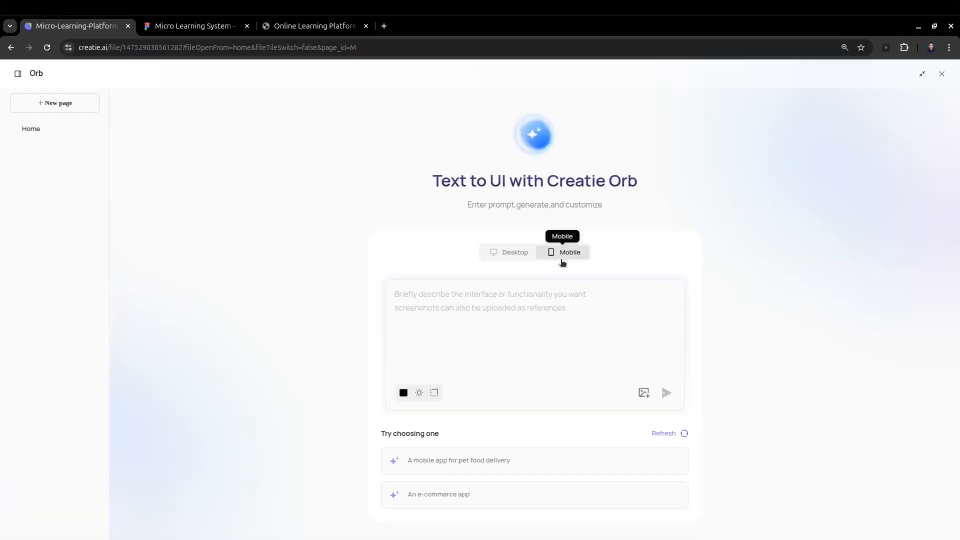
click(510, 256)
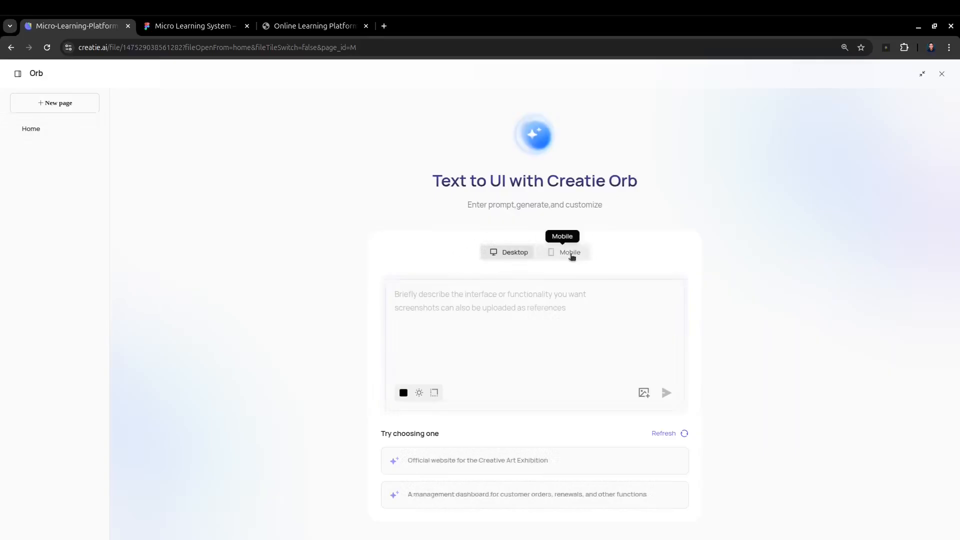
click(571, 253)
click(502, 254)
- Return to the Home page and examine the V62 chapter page down to its pricing card and footer
click(39, 130)
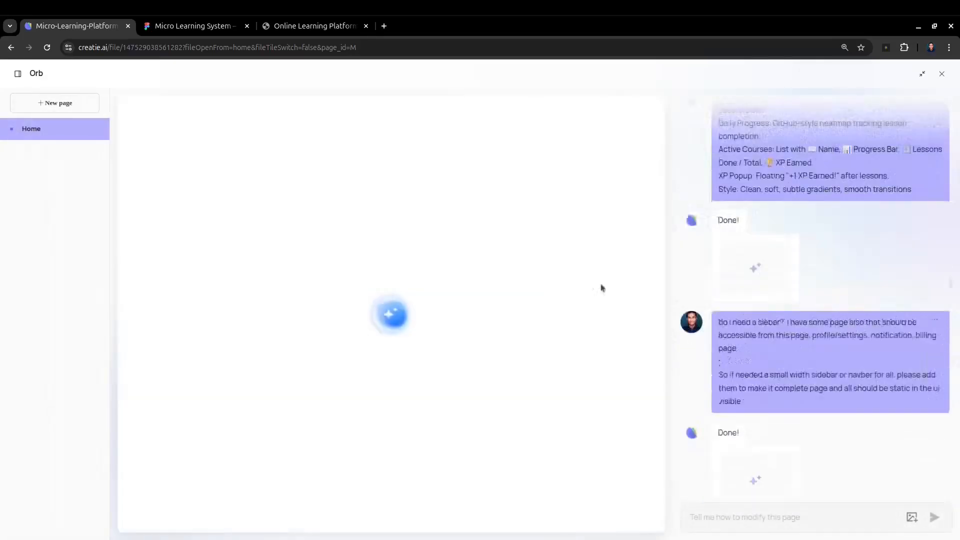
scroll(566, 352, down, 7)
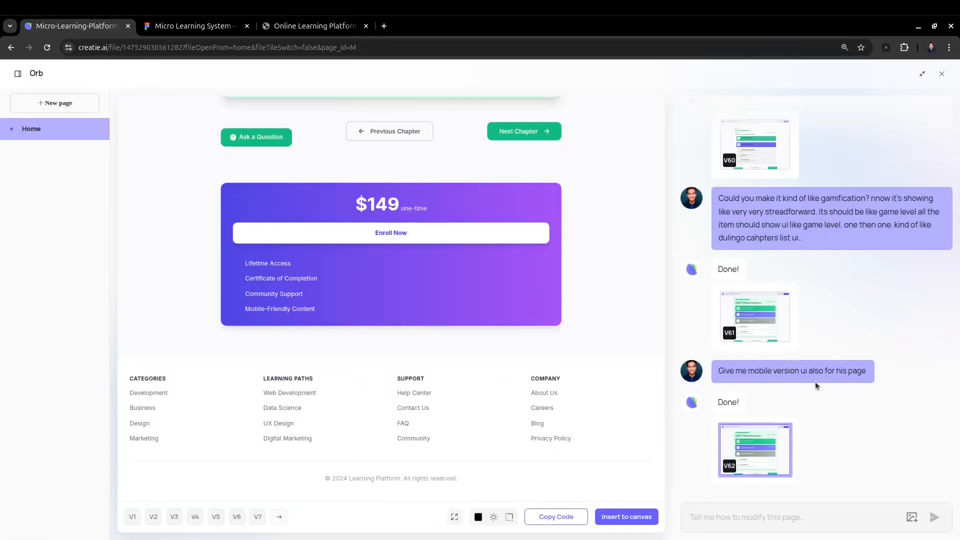
scroll(814, 384, up, 4)
scroll(843, 361, down, 4)
- Look over all wireframes in the Figma file, and return to Creatie to open version V61
click(168, 28)
scroll(389, 220, down, 5)
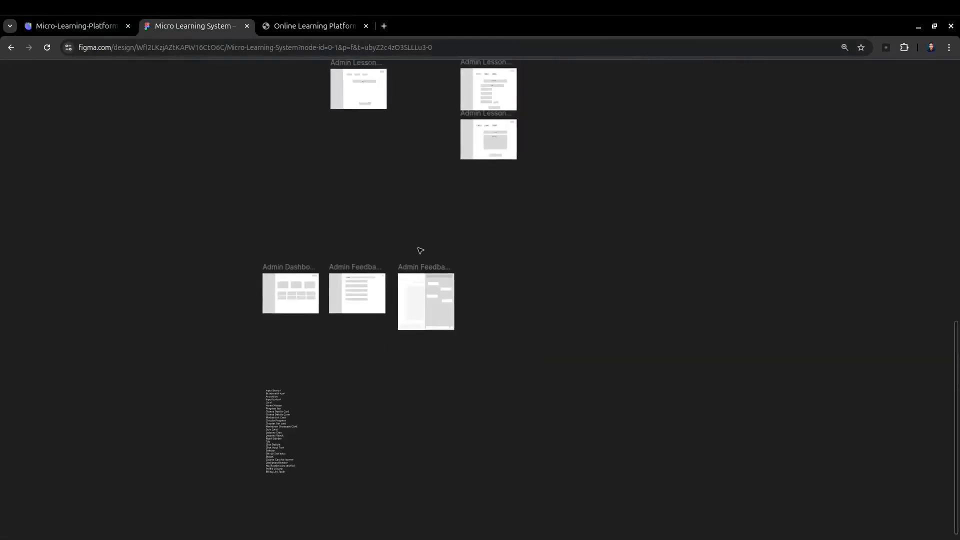
scroll(420, 251, up, 10)
scroll(452, 168, down, 3)
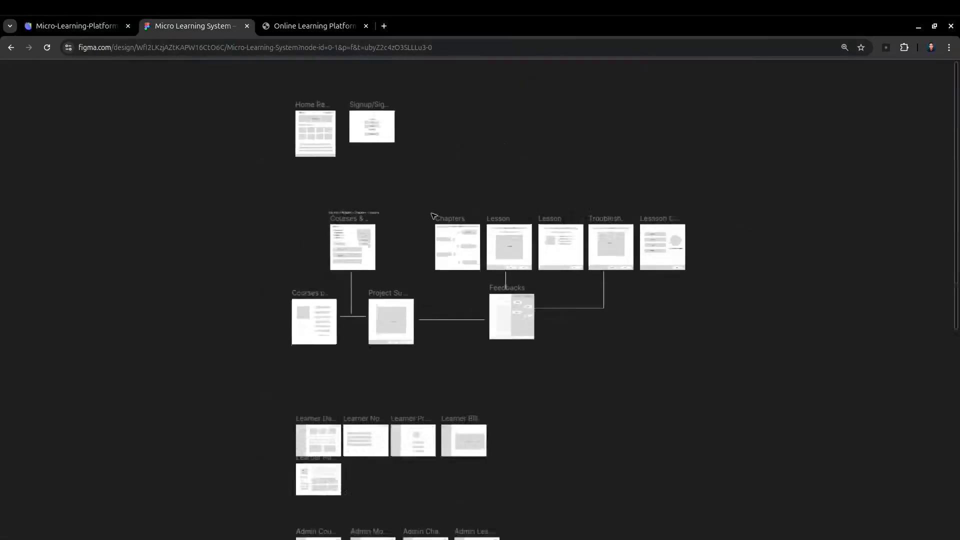
scroll(450, 242, down, 3)
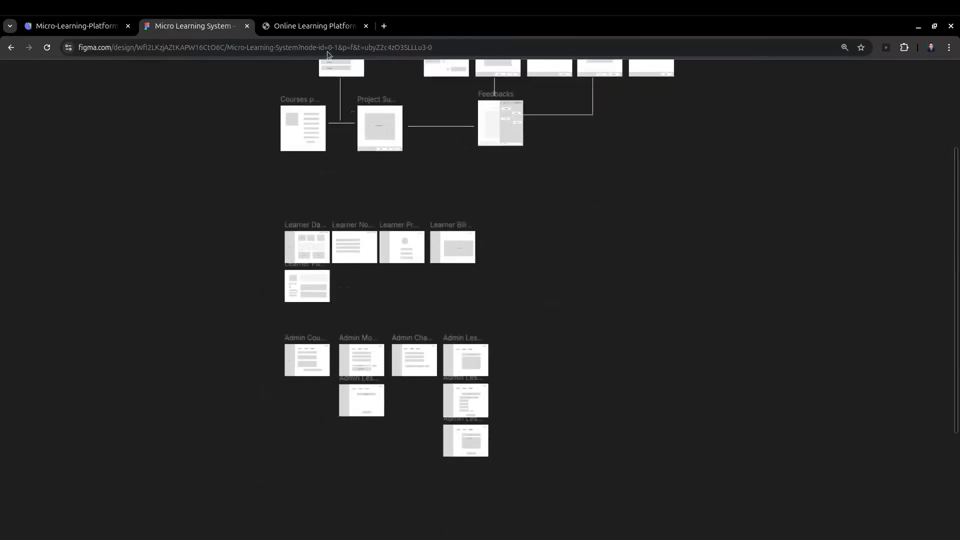
click(75, 26)
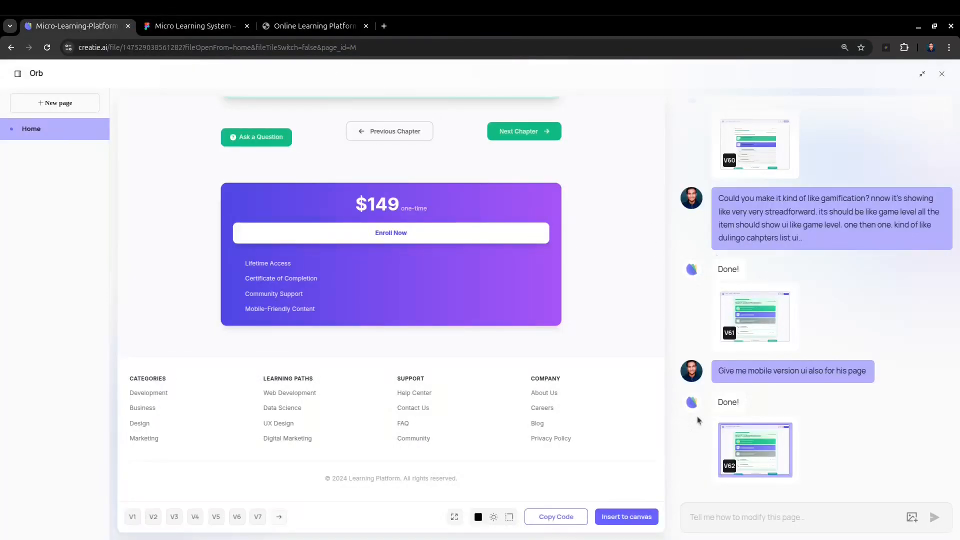
click(719, 319)
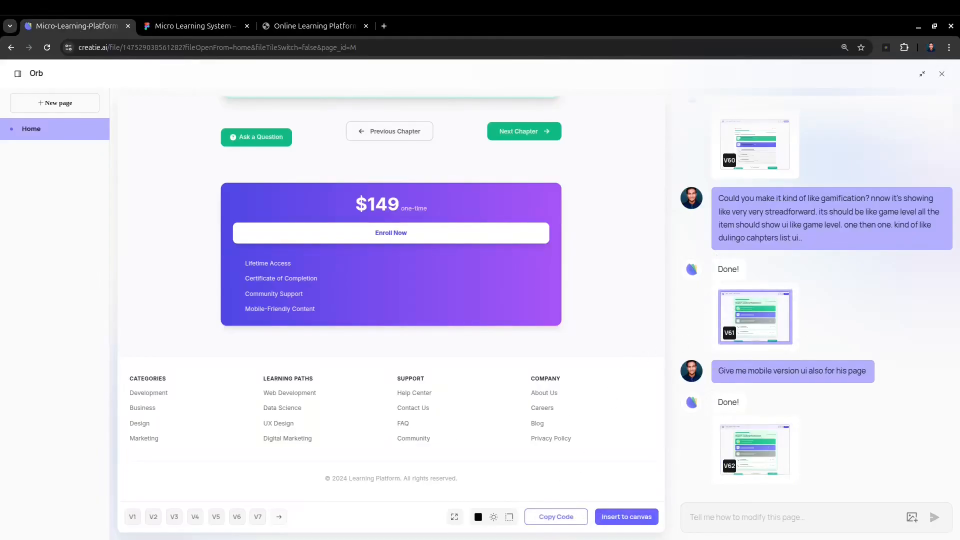
- Switch to Visual Studio Code, close index.html, and delete the root index.html file and the signup folder from micro-learning-temp
click(410, 521)
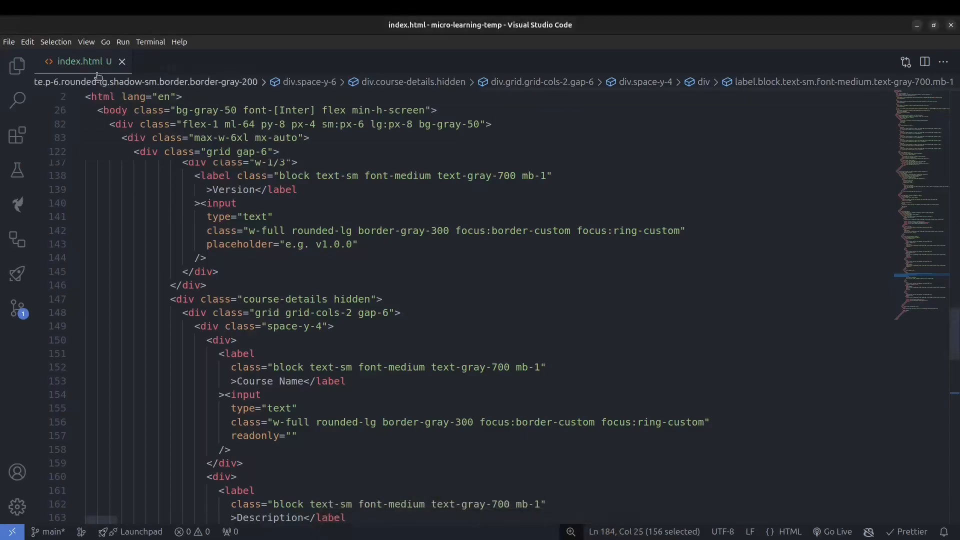
click(122, 61)
click(17, 66)
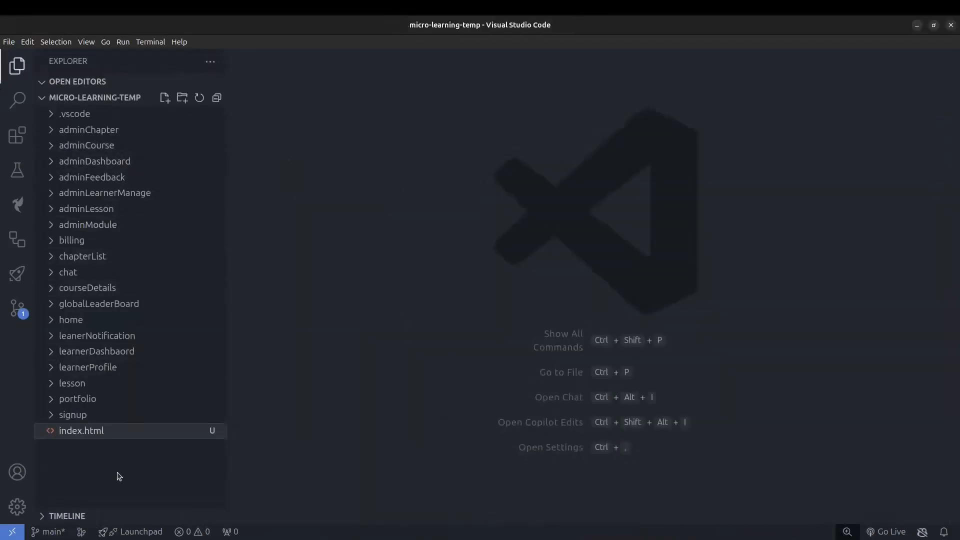
click(120, 439)
right_click(119, 439)
click(424, 338)
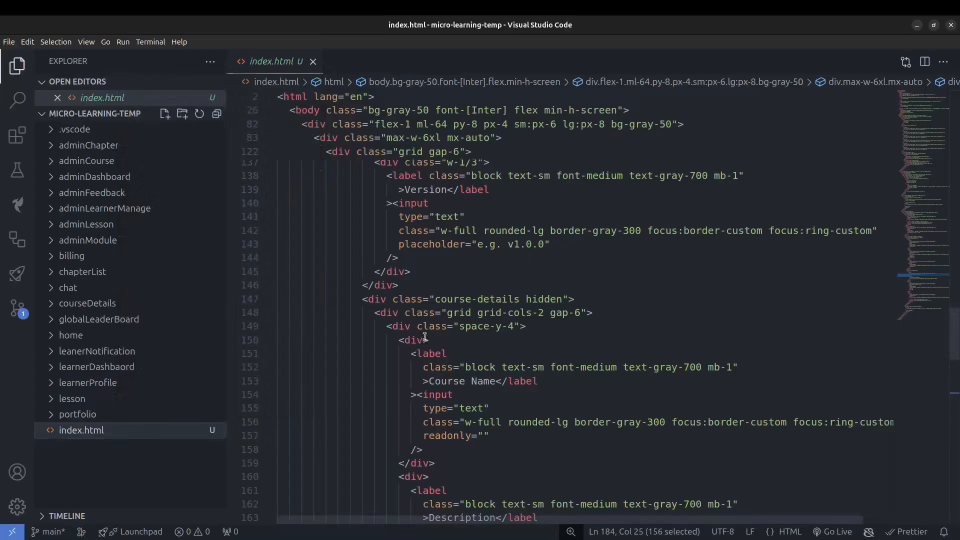
click(312, 61)
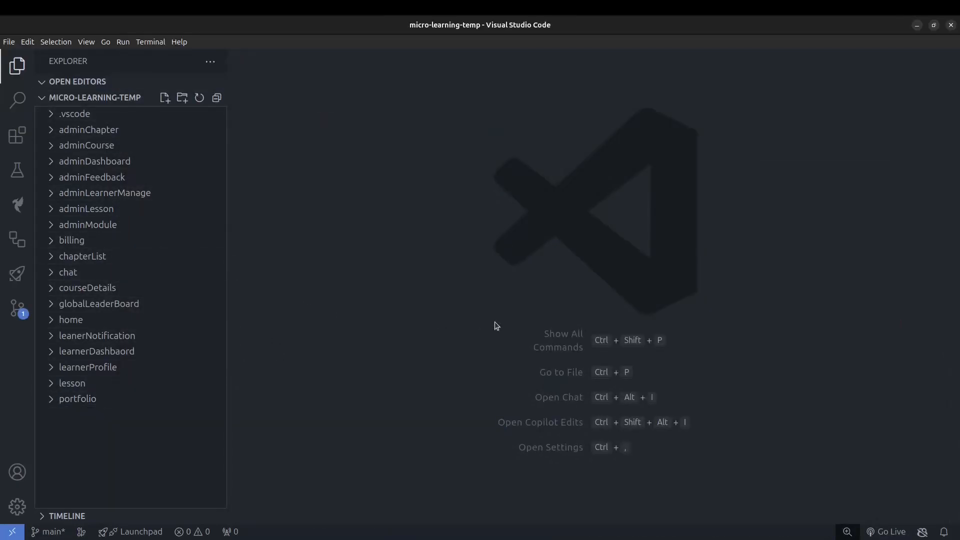
- Serve the project folder at 0.0.0.0:8000 and open its home directory listing in Chrome
key(ctrl+grave)
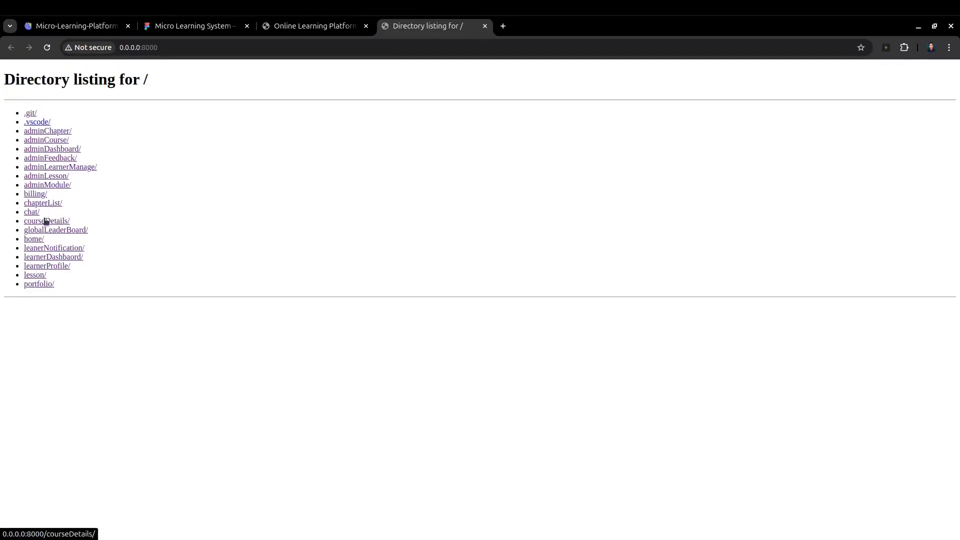
click(32, 239)
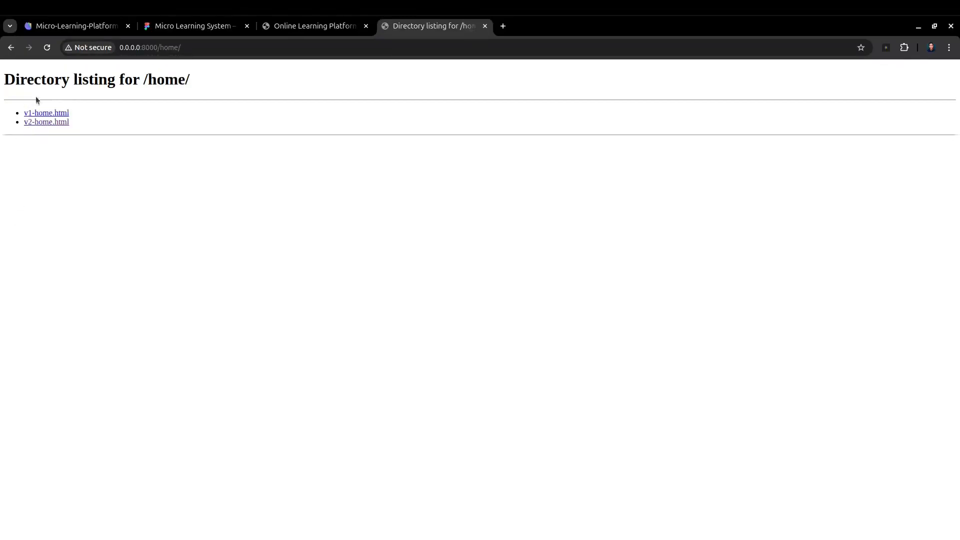
click(278, 30)
key(ctrl+shift+Tab)
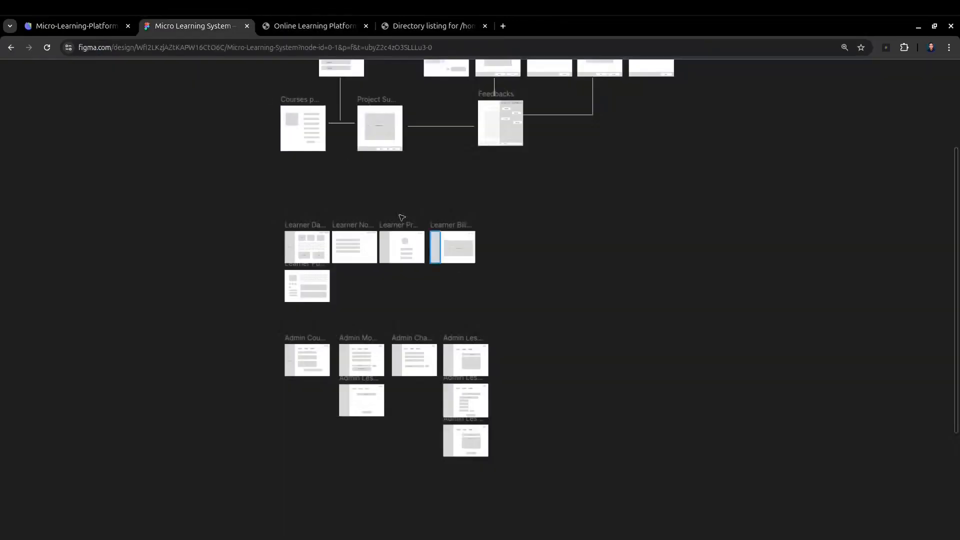
click(69, 28)
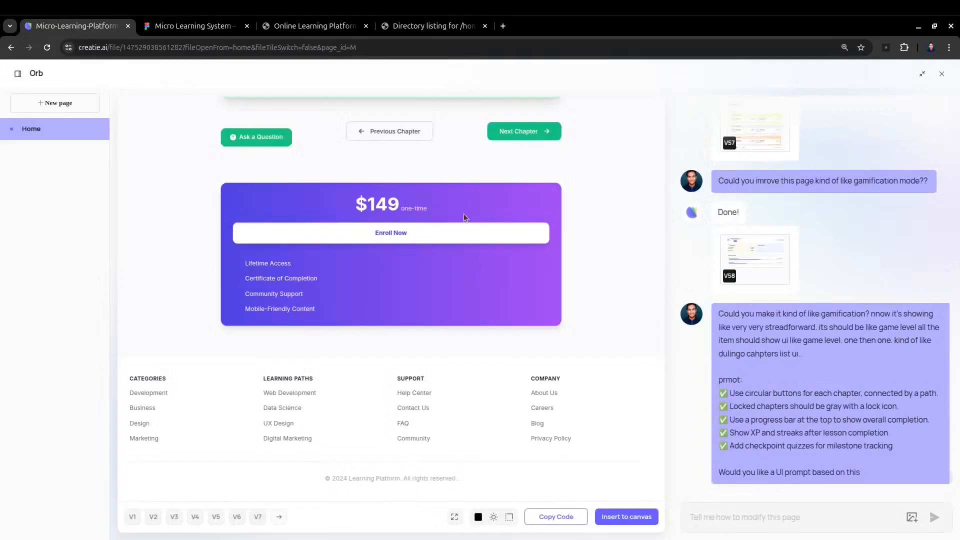
click(433, 25)
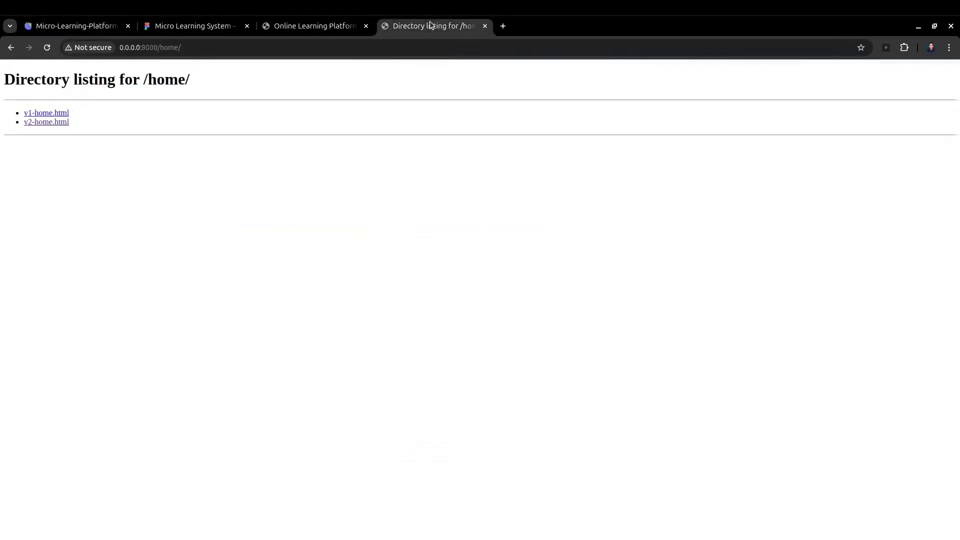
- Open v1-home.html, review the whole page down to its footer, and return to the home directory listing
click(50, 114)
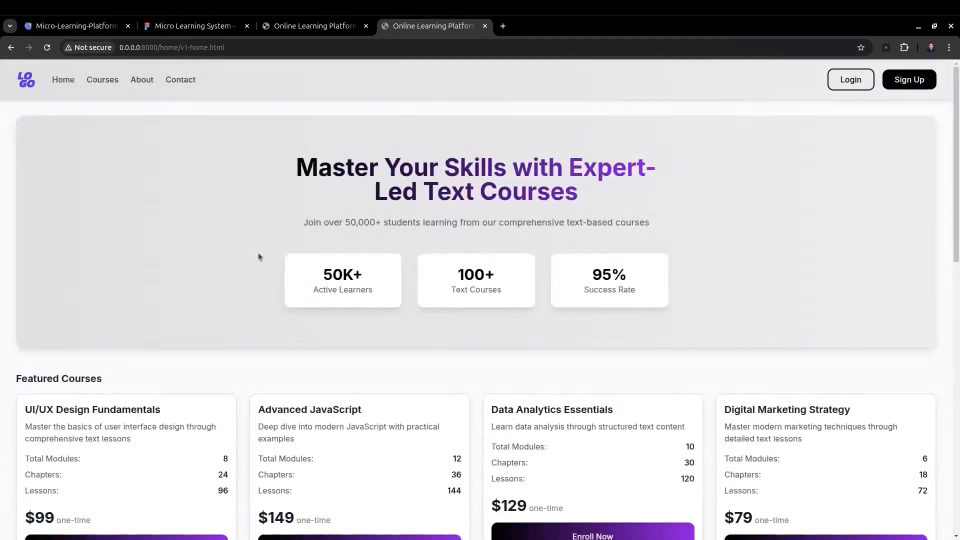
scroll(280, 300, down, 10)
scroll(300, 310, up, 11)
scroll(200, 195, down, 11)
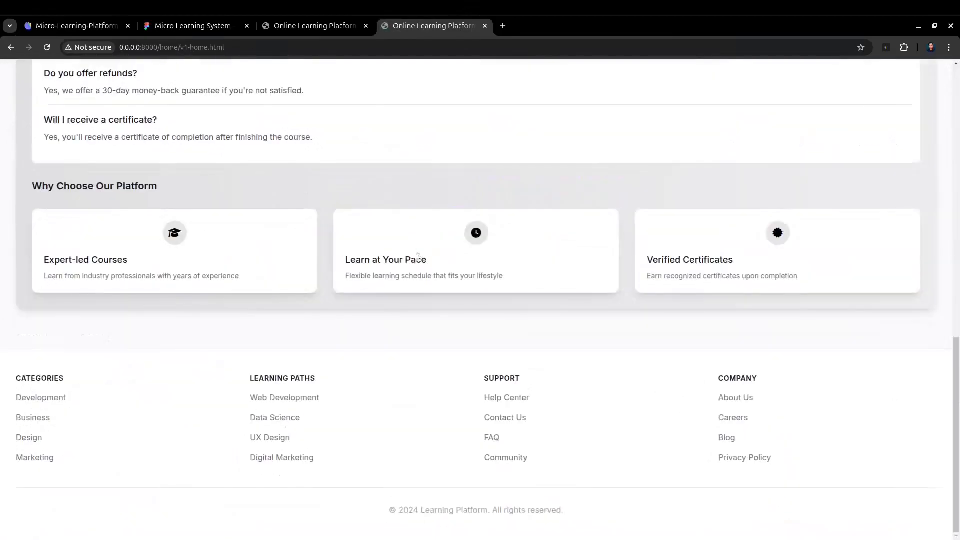
scroll(320, 298, up, 6)
scroll(316, 297, up, 5)
click(11, 47)
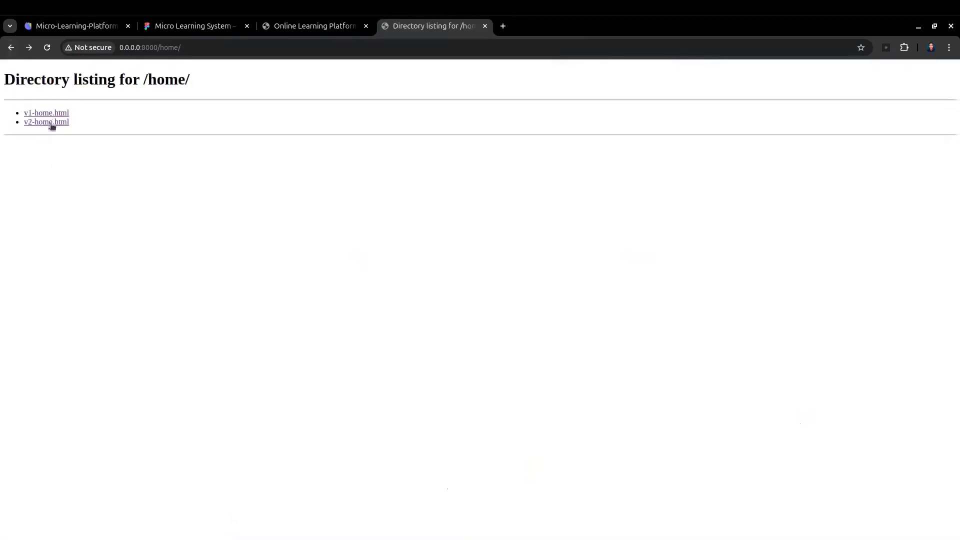
- Open v2-home.html and review the whole page from the hero section to the footer
click(51, 123)
scroll(350, 248, down, 5)
scroll(455, 269, down, 5)
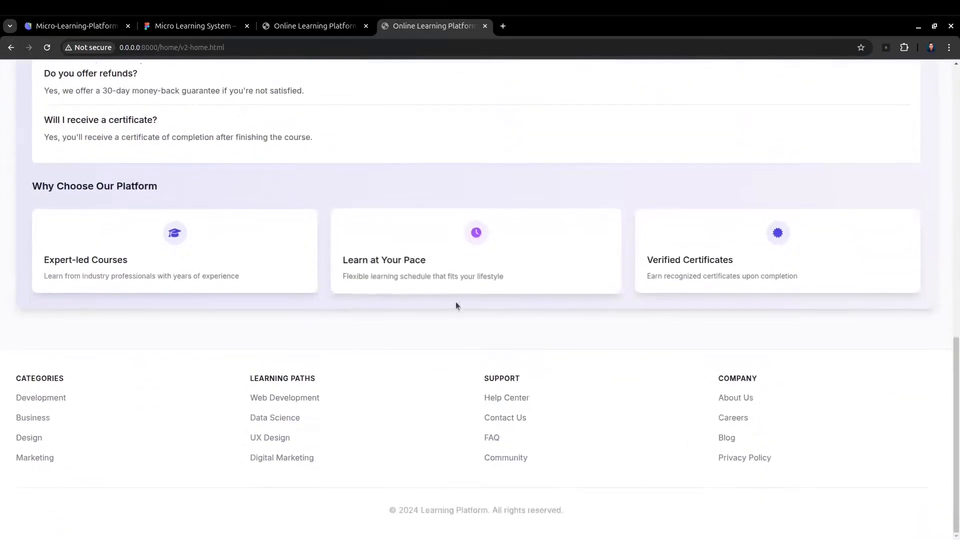
scroll(440, 295, up, 10)
drag(102, 160, 475, 251)
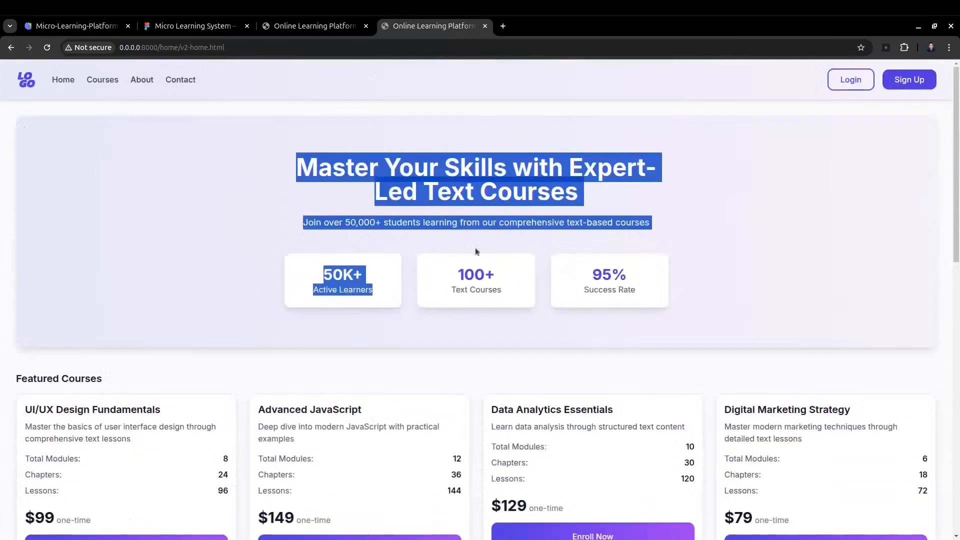
click(486, 361)
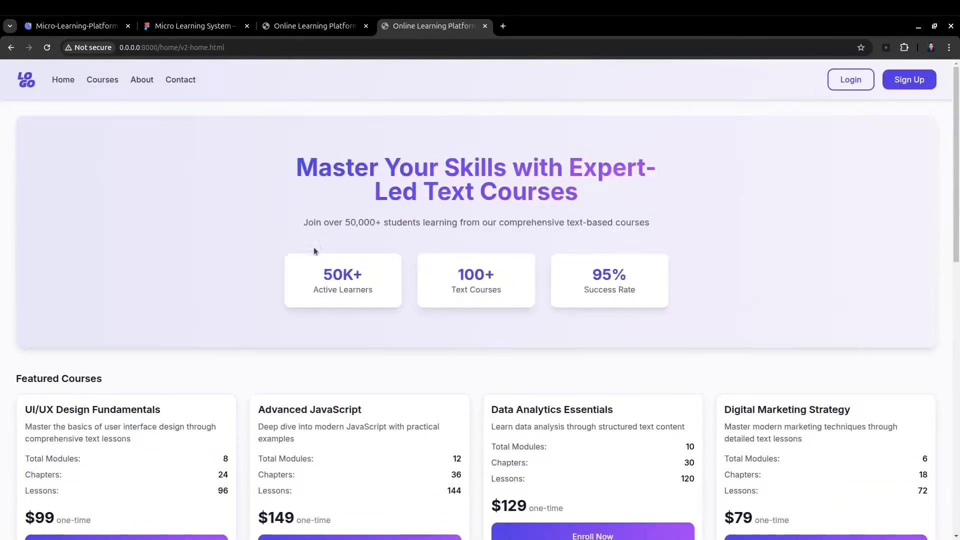
- Inspect v2-home.html in responsive device mode at a width of about 454 px and examine its mobile layout
right_click(291, 136)
click(316, 423)
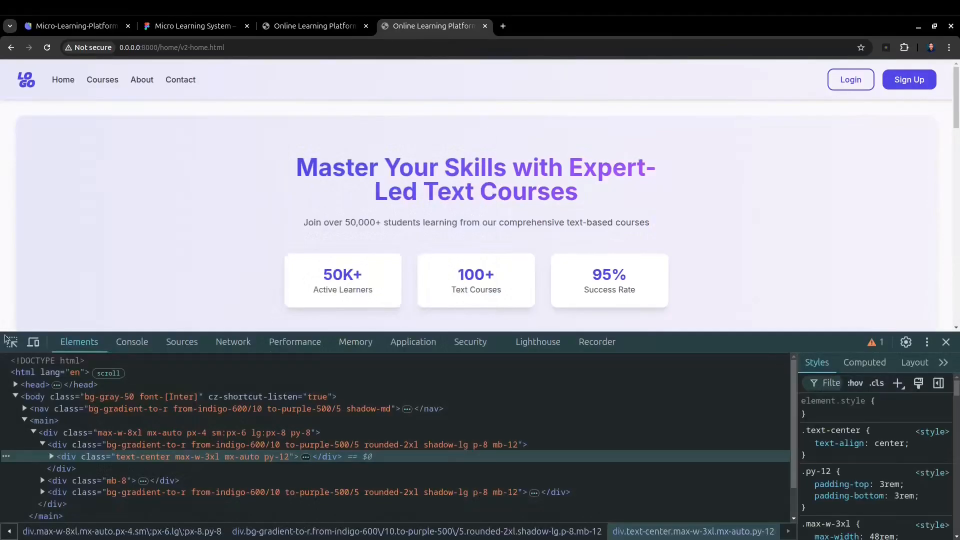
click(30, 340)
drag(691, 334, 707, 535)
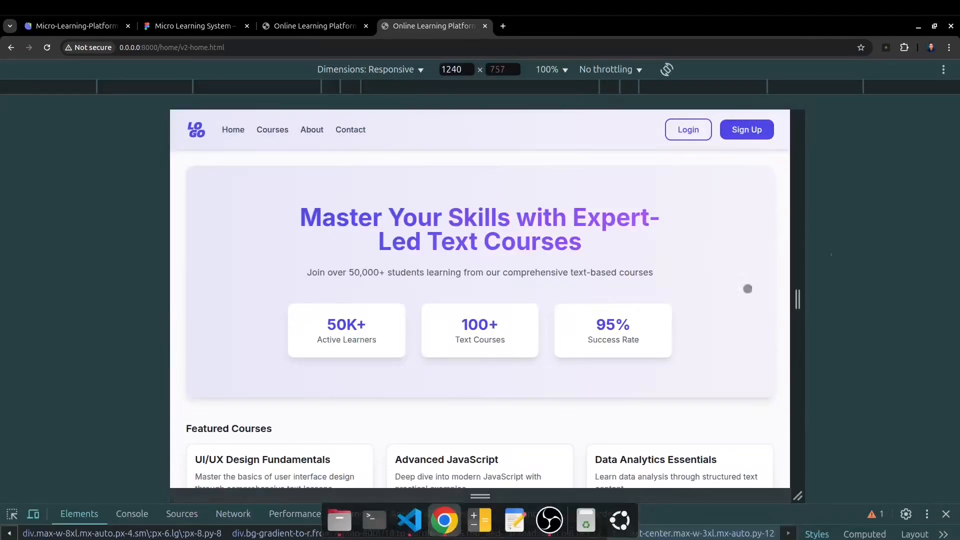
drag(800, 281, 604, 273)
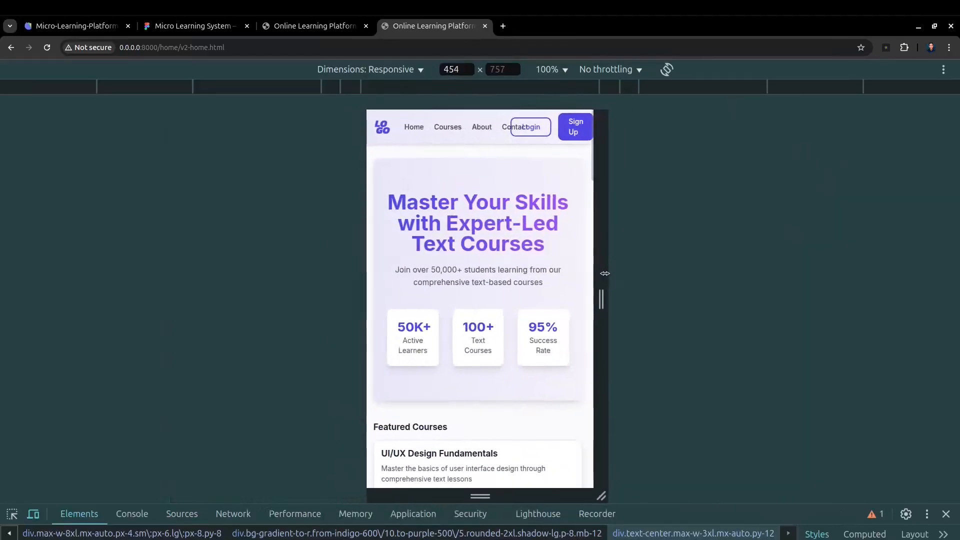
scroll(529, 333, down, 20)
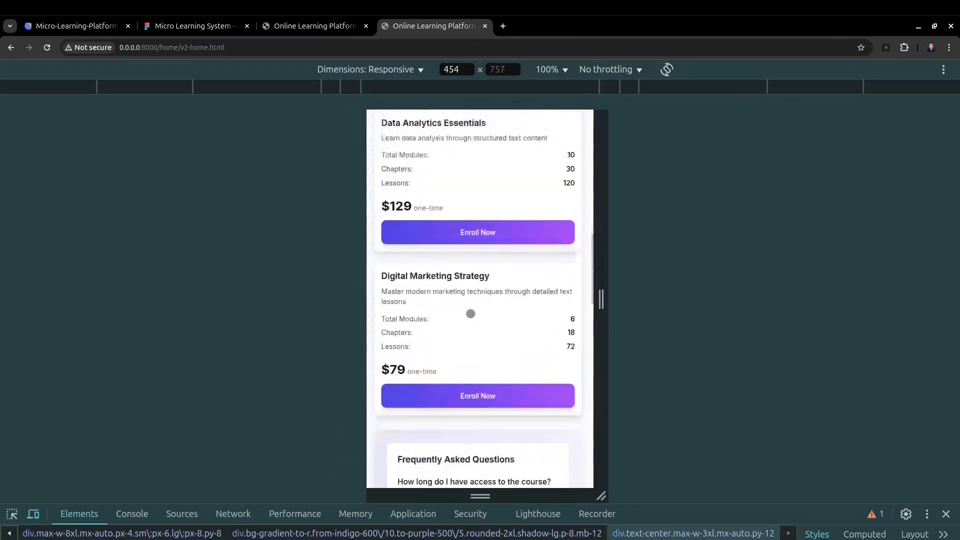
- Finish examining the mobile layout of v2-home.html, widen the responsive viewport to about 1452 px, and close the developer tools
scroll(467, 280, down, 2)
scroll(463, 220, up, 15)
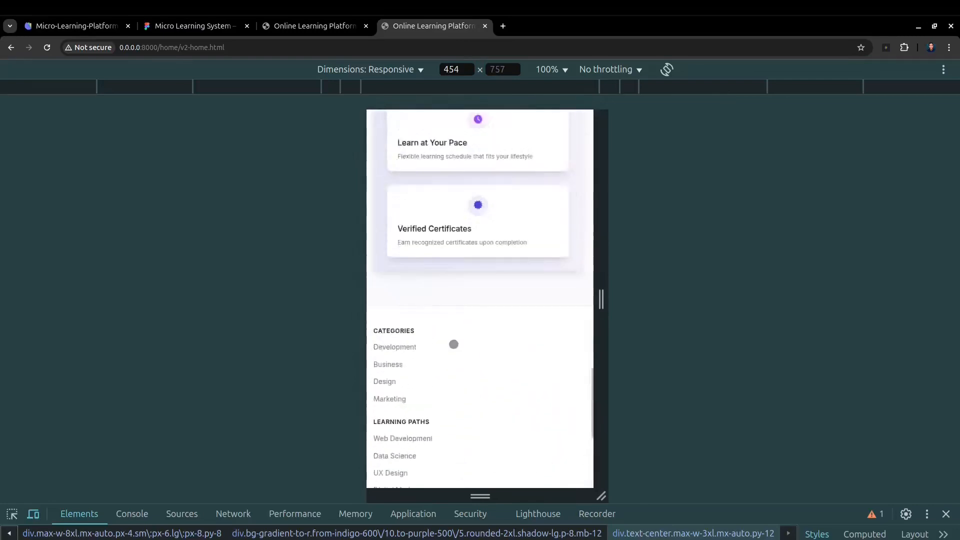
scroll(473, 342, up, 20)
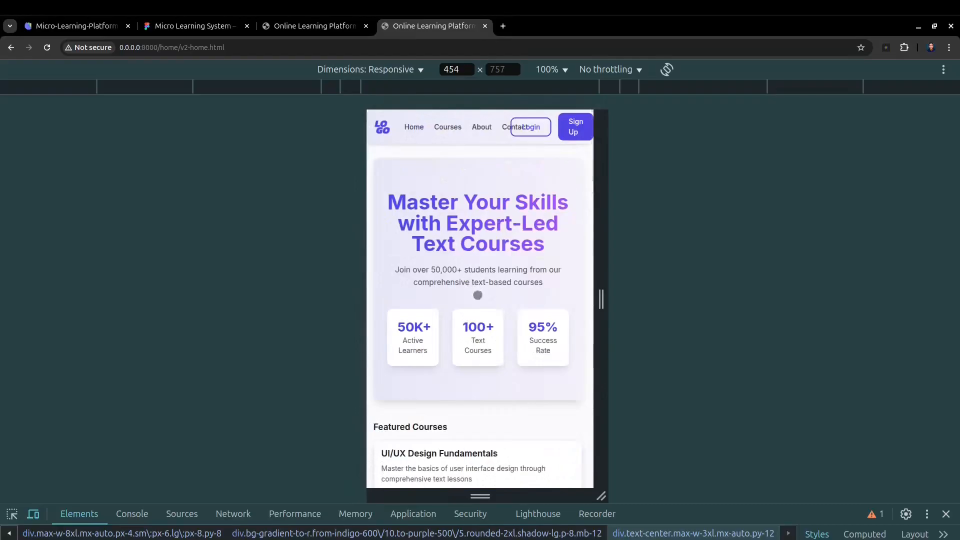
drag(594, 278, 850, 299)
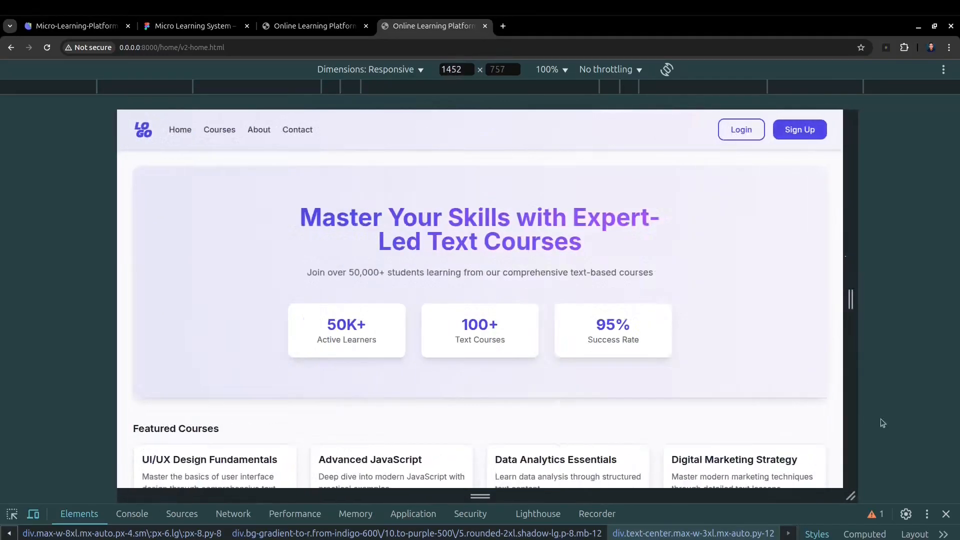
click(945, 515)
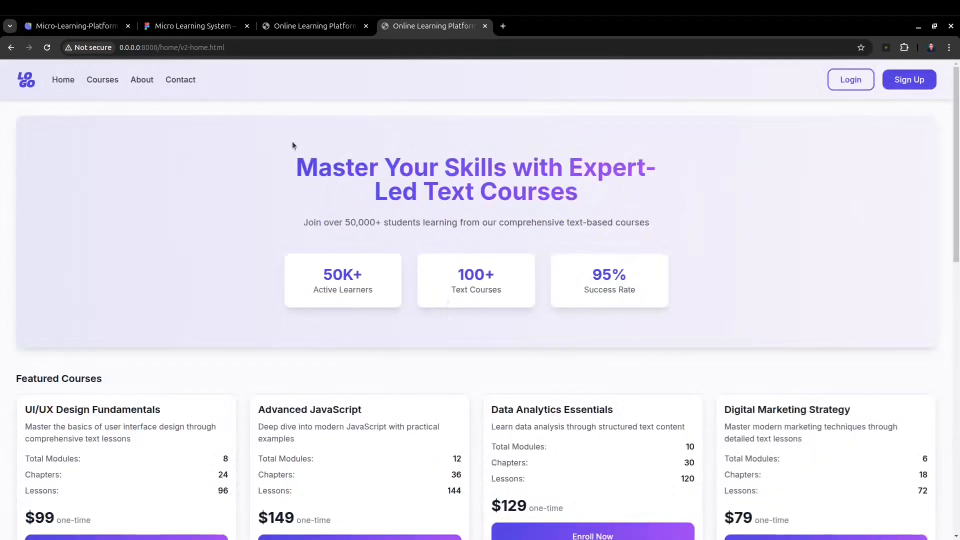
- Return to the server's root directory listing and enlarge the page zoom for readability
click(10, 50)
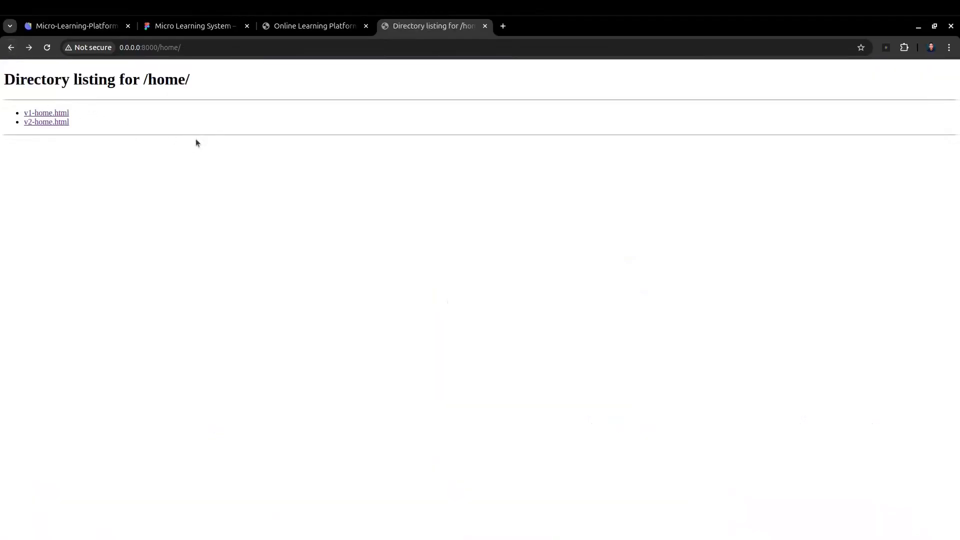
key(alt+Left)
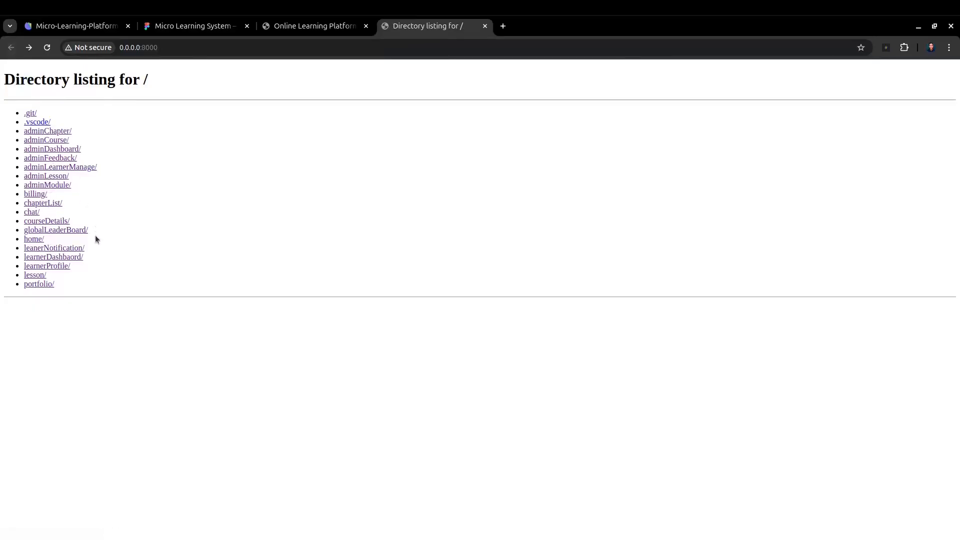
key(ctrl+plus)
key(ctrl+plus)
key(ctrl+plus)
key(ctrl+plus)
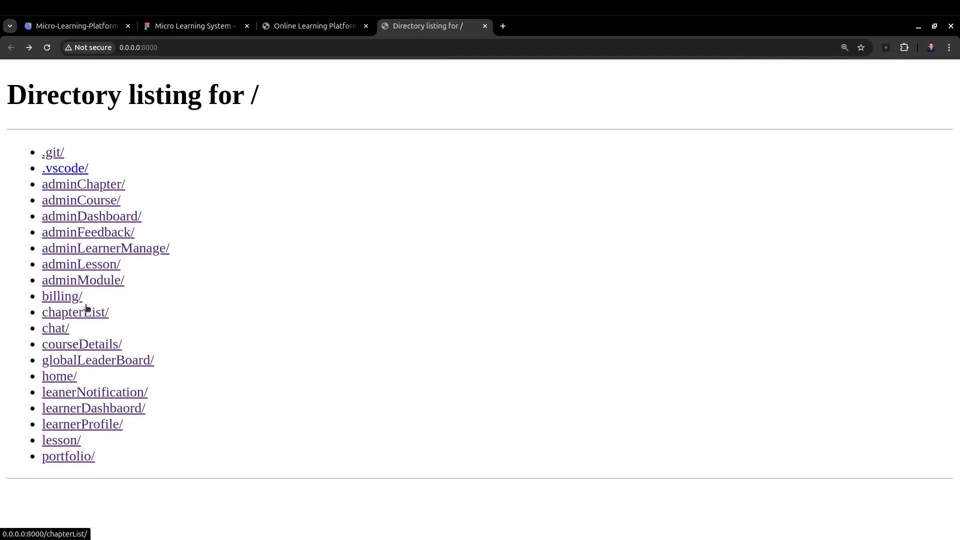
- Open v1.html from the courseDetails folder at 100% zoom and review its course header, description and learning path
click(83, 346)
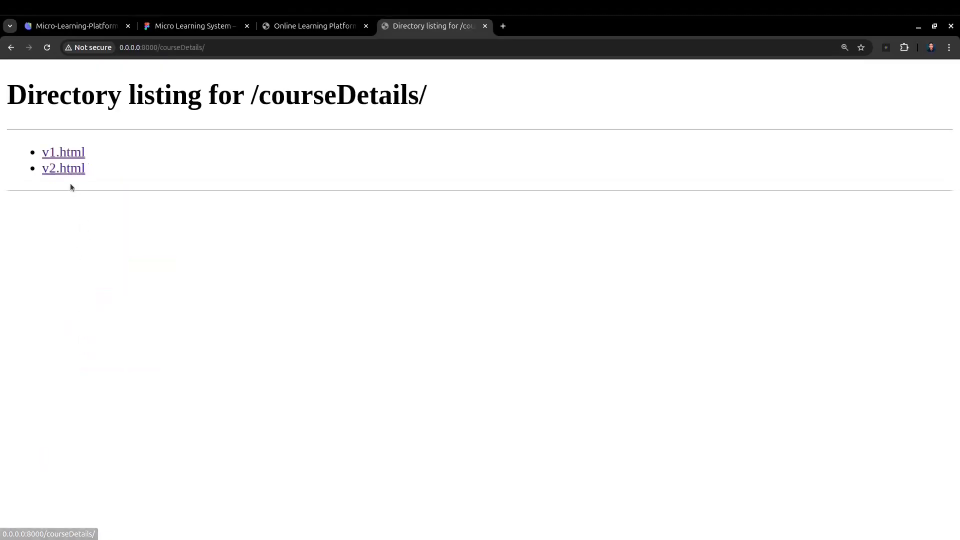
click(70, 153)
key(ctrl+minus)
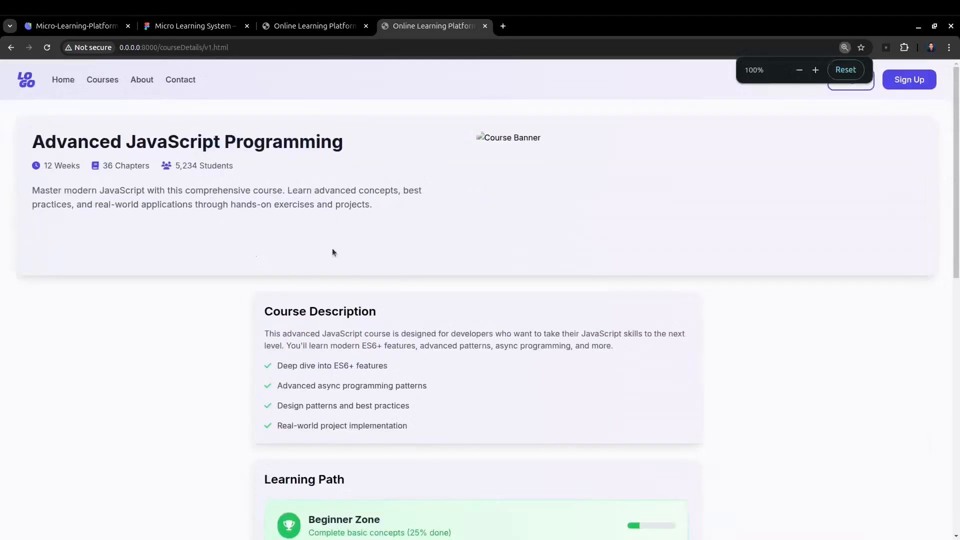
scroll(349, 289, down, 7)
scroll(361, 316, up, 5)
drag(281, 191, 322, 246)
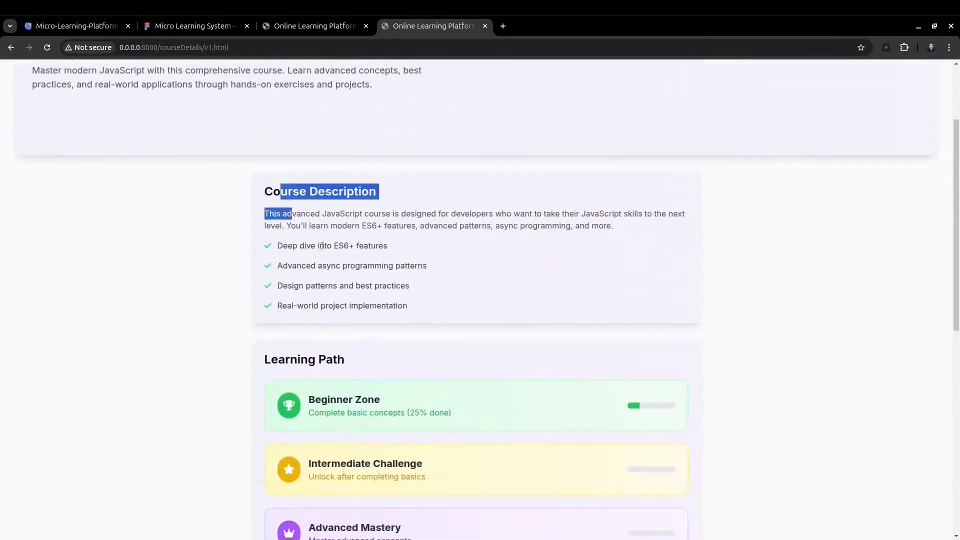
click(322, 245)
scroll(321, 246, up, 3)
drag(66, 141, 594, 227)
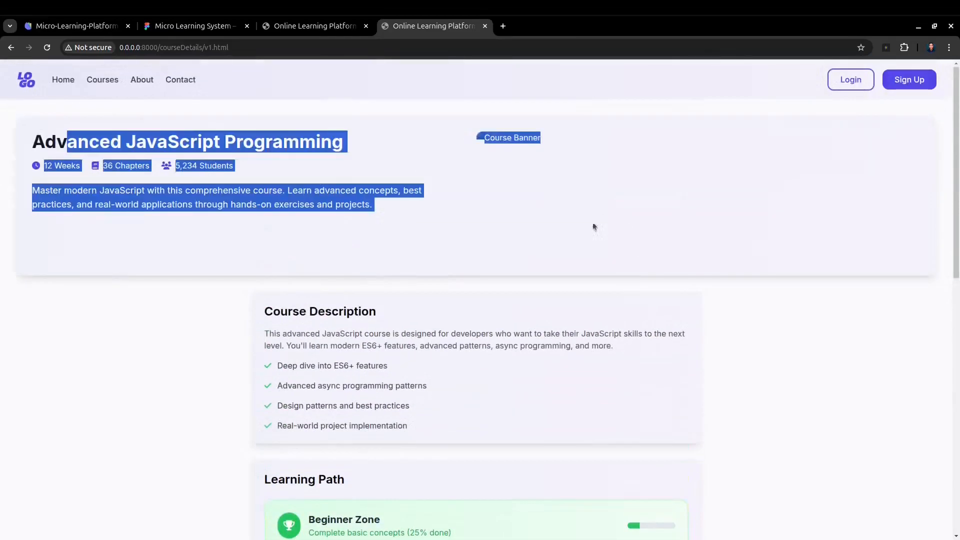
click(295, 216)
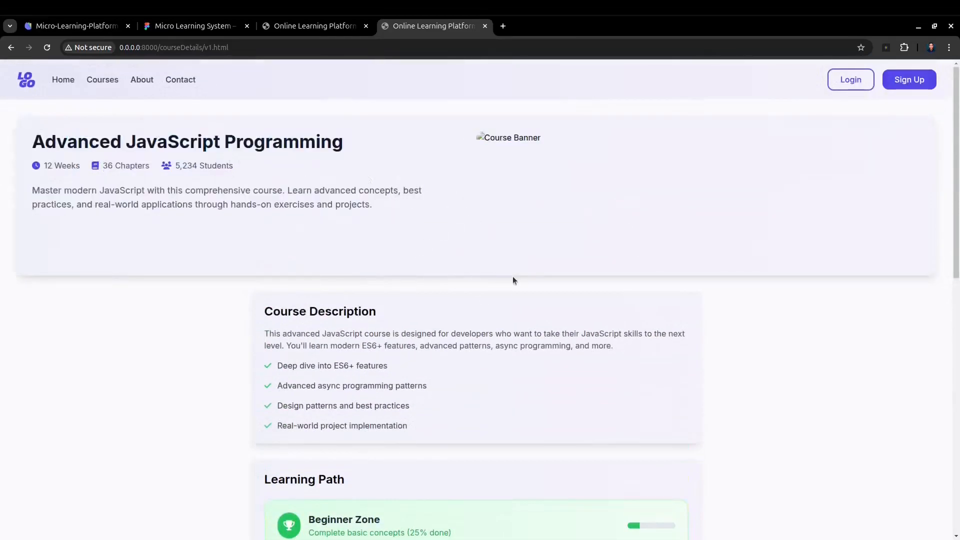
scroll(515, 288, down, 5)
scroll(253, 214, up, 6)
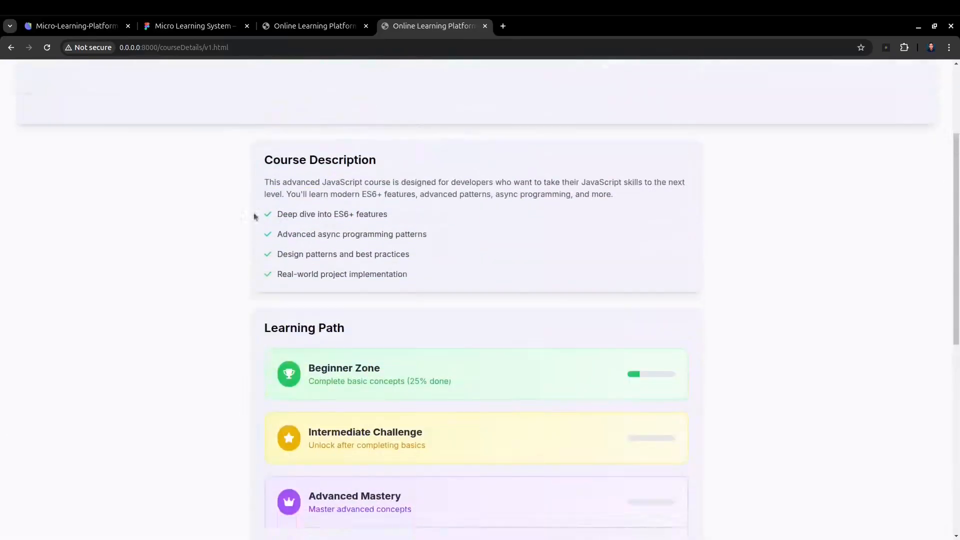
- Open v2.html from the courseDetails folder, review its course modules and pricing section, and return to the root directory listing
click(11, 46)
scroll(448, 218, down, 10)
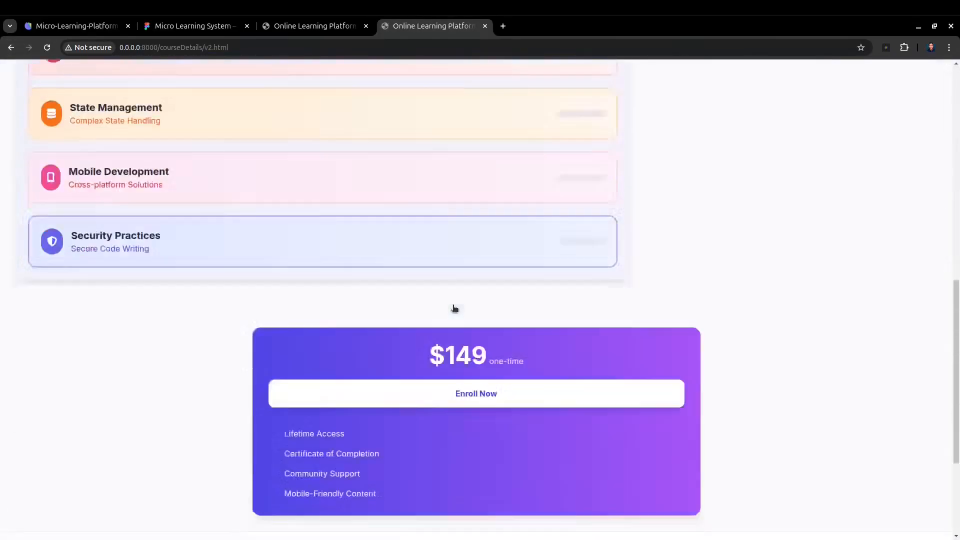
scroll(435, 300, up, 10)
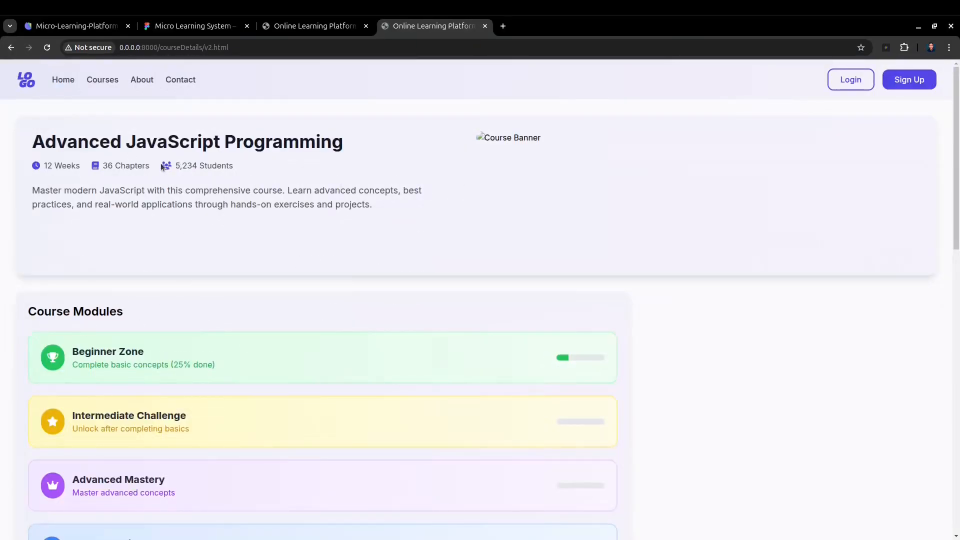
click(11, 48)
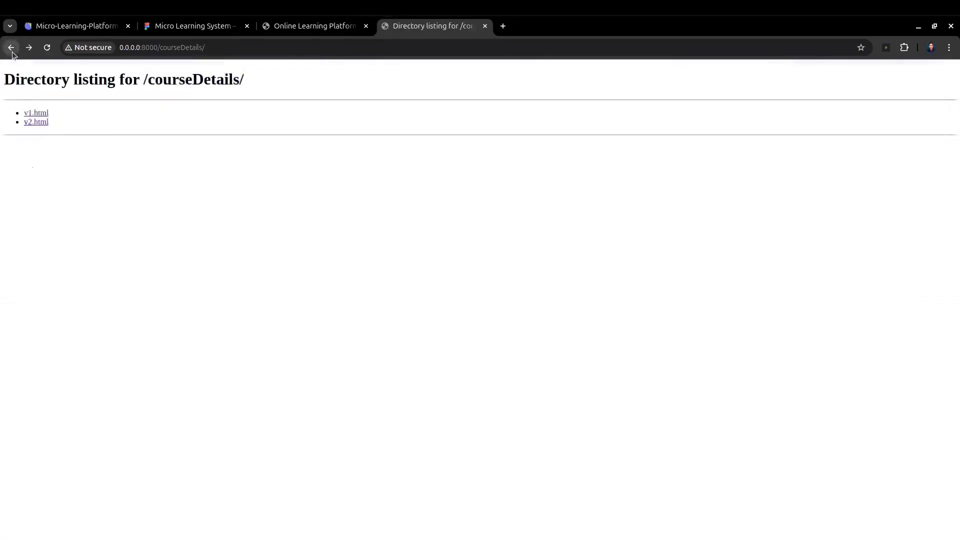
click(9, 46)
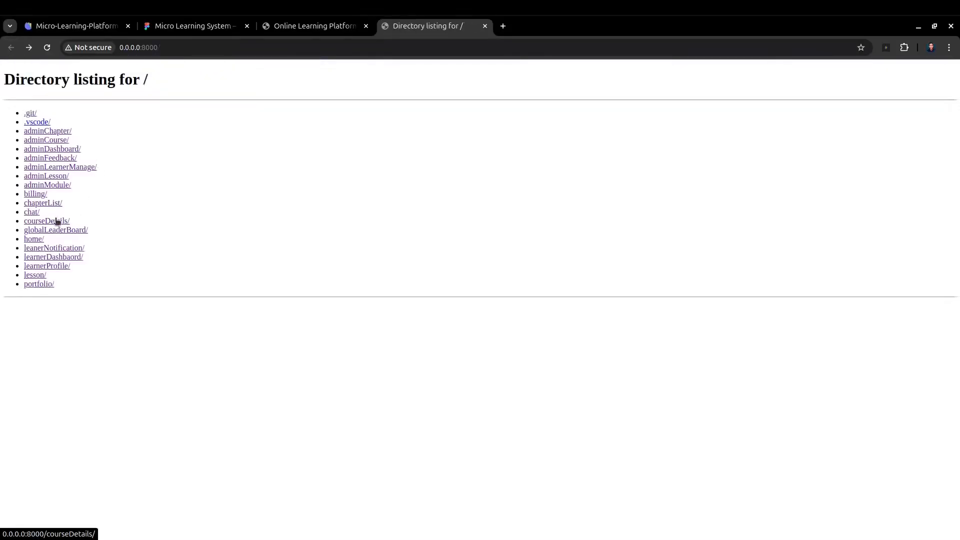
- Open v3.html from the chapterList folder, review it down to the footer, and return to the folder listing
click(59, 203)
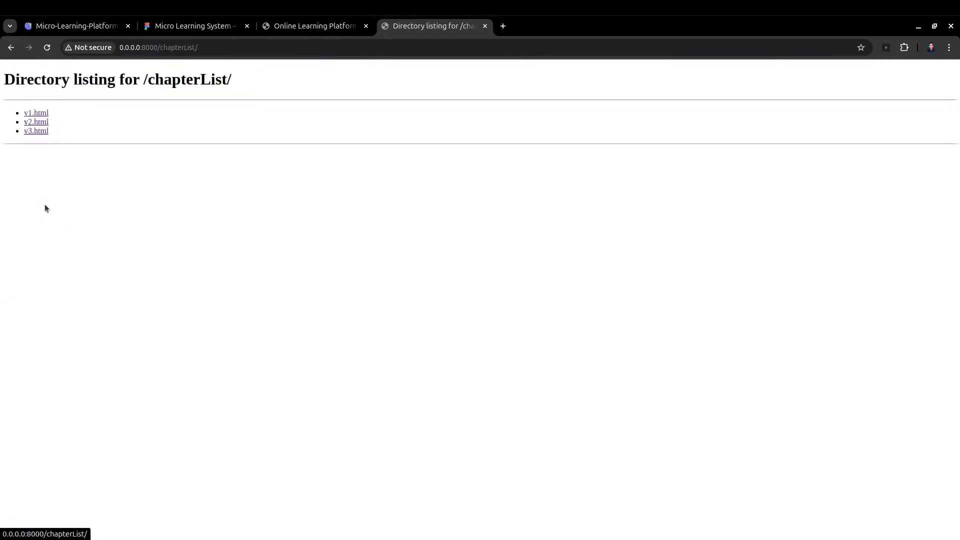
click(29, 132)
scroll(413, 470, down, 10)
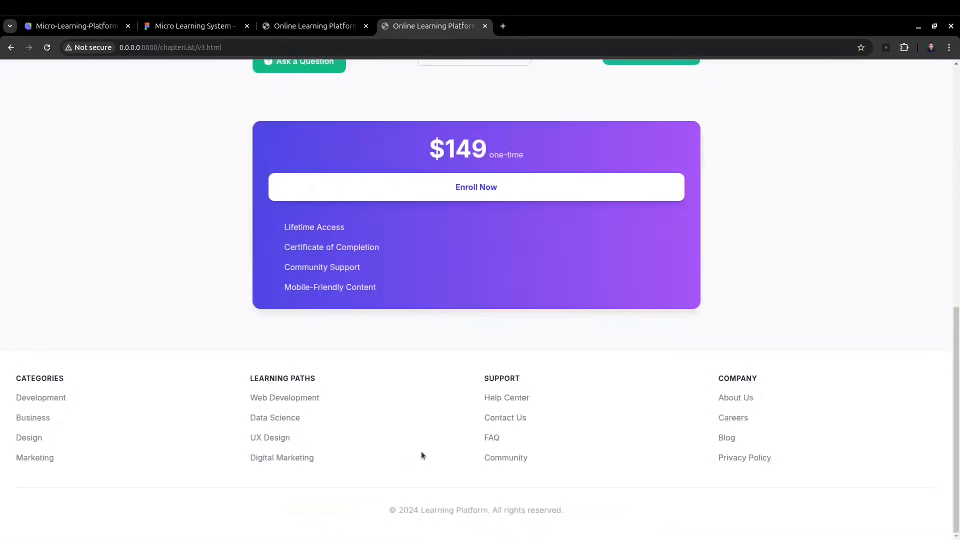
scroll(421, 452, up, 10)
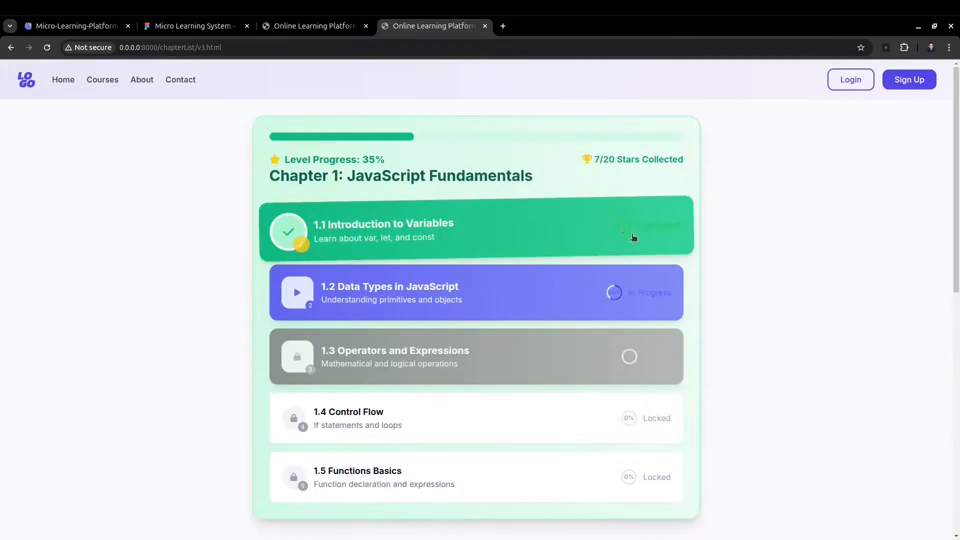
click(11, 47)
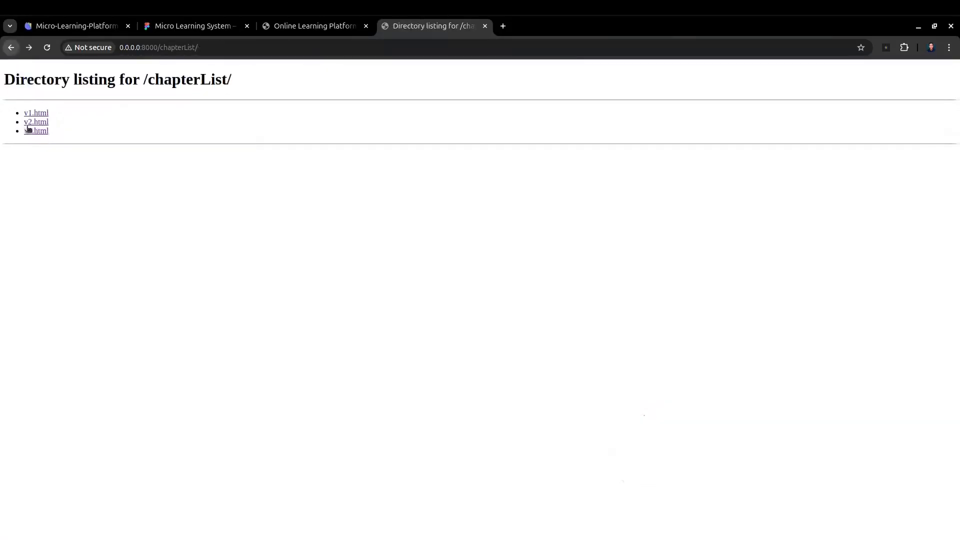
- Open v1.html from the chapterList folder, review its chapter progress and lesson list, and return to the folder listing
click(35, 113)
scroll(426, 214, down, 1)
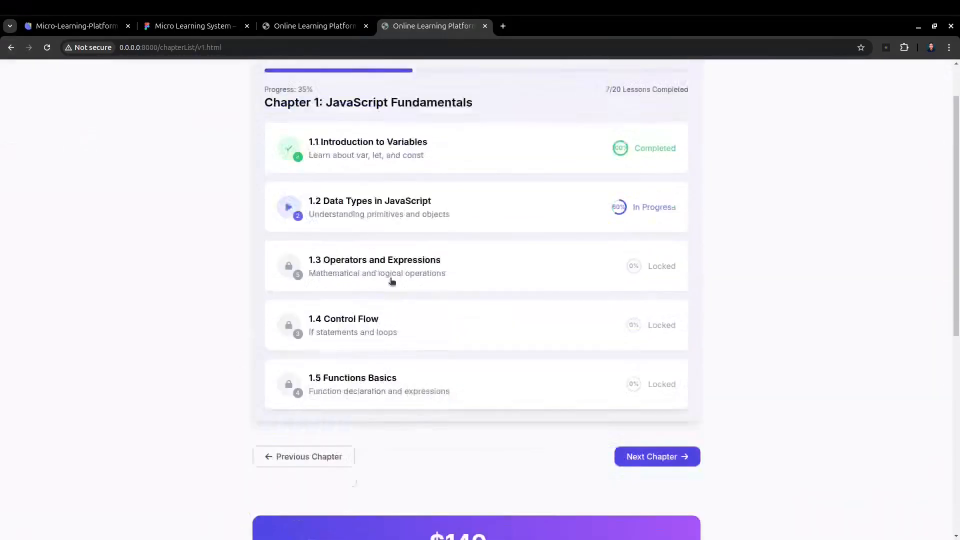
scroll(392, 278, up, 1)
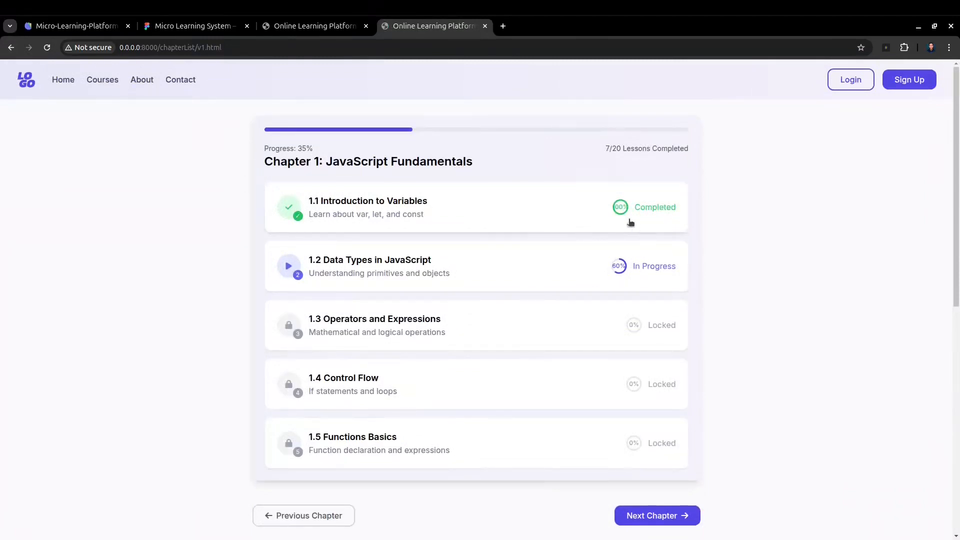
click(11, 47)
- Reopen the chapterList v3.html page, compare its lesson cards and chapter navigation, and return to the root directory listing
click(35, 133)
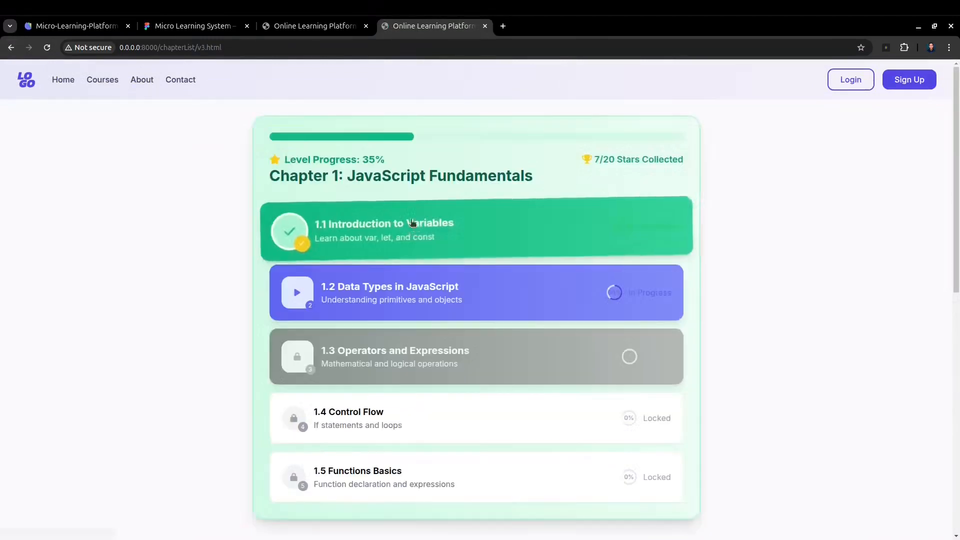
scroll(400, 385, down, 4)
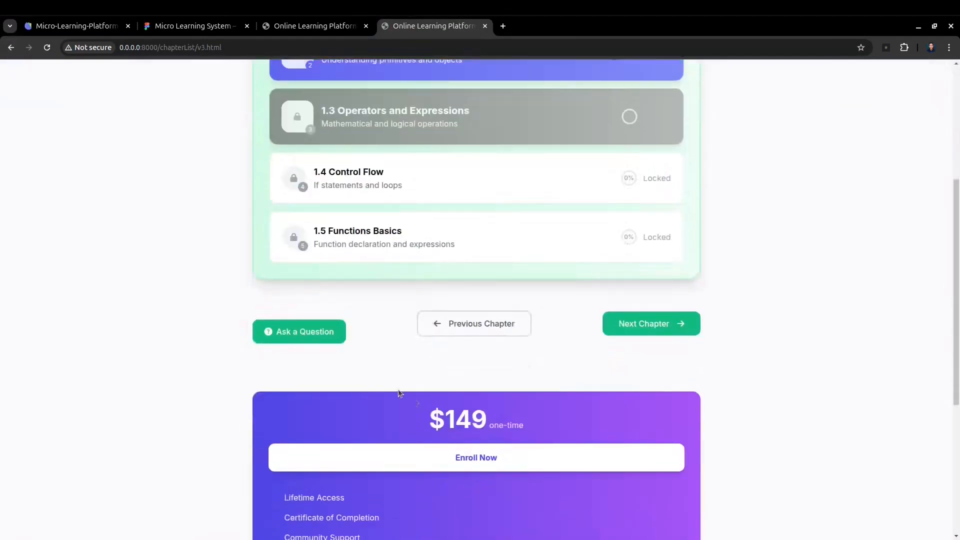
scroll(400, 393, up, 5)
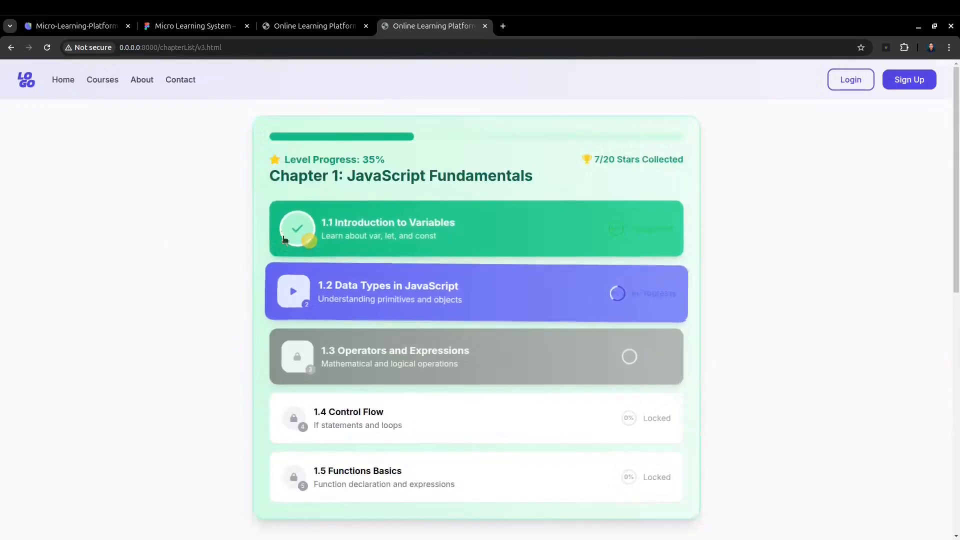
click(11, 47)
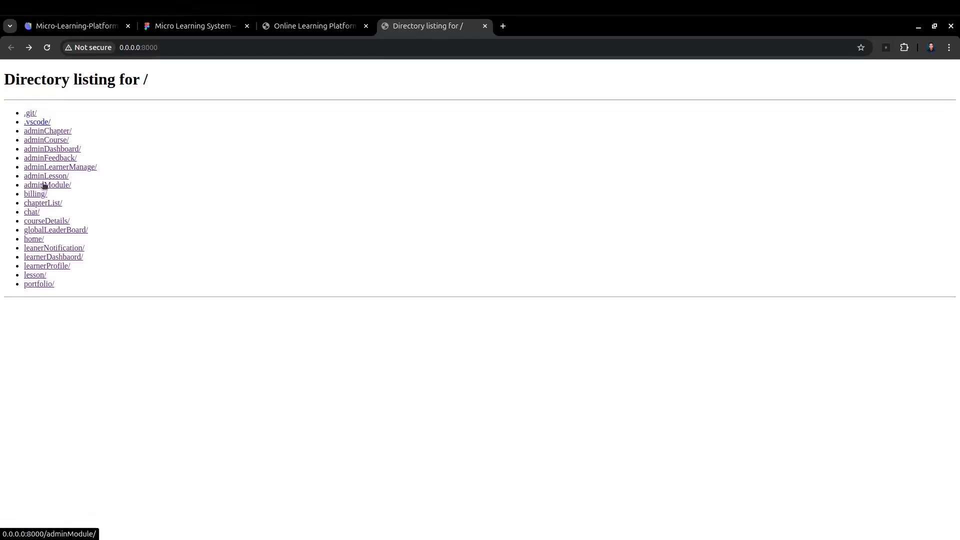
- Open v2.html from the lesson folder and review its unanswered, correct and incorrect quiz cards
click(39, 275)
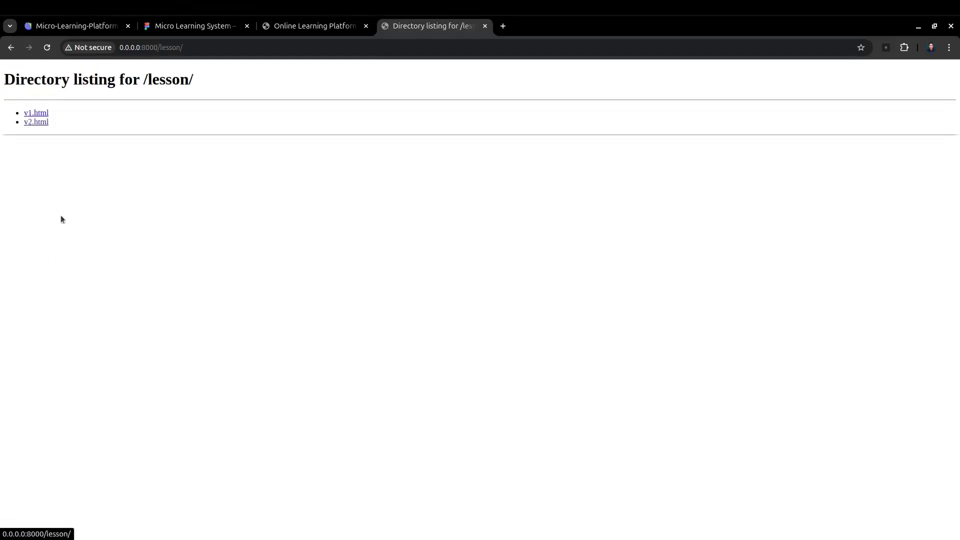
click(36, 122)
scroll(445, 295, down, 10)
scroll(461, 383, up, 6)
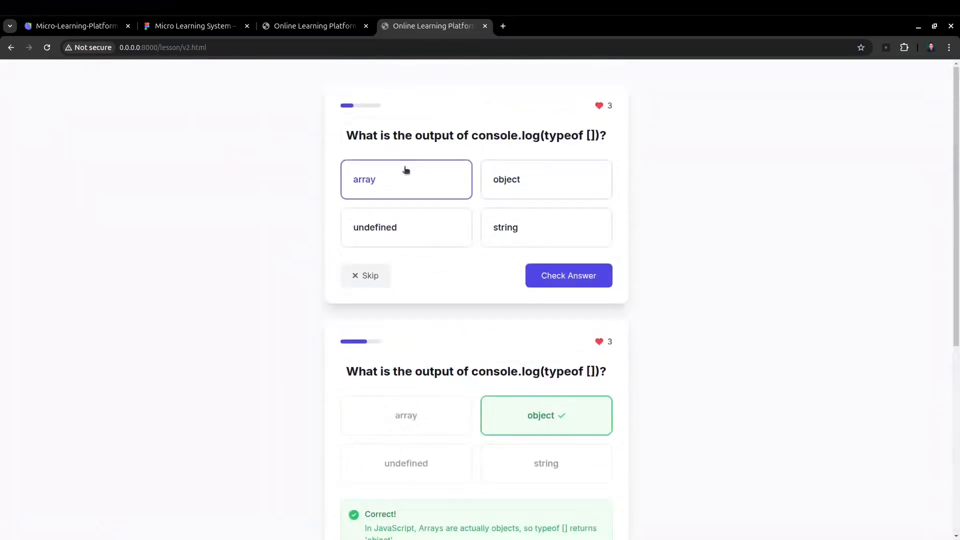
scroll(517, 289, down, 1)
scroll(509, 291, down, 5)
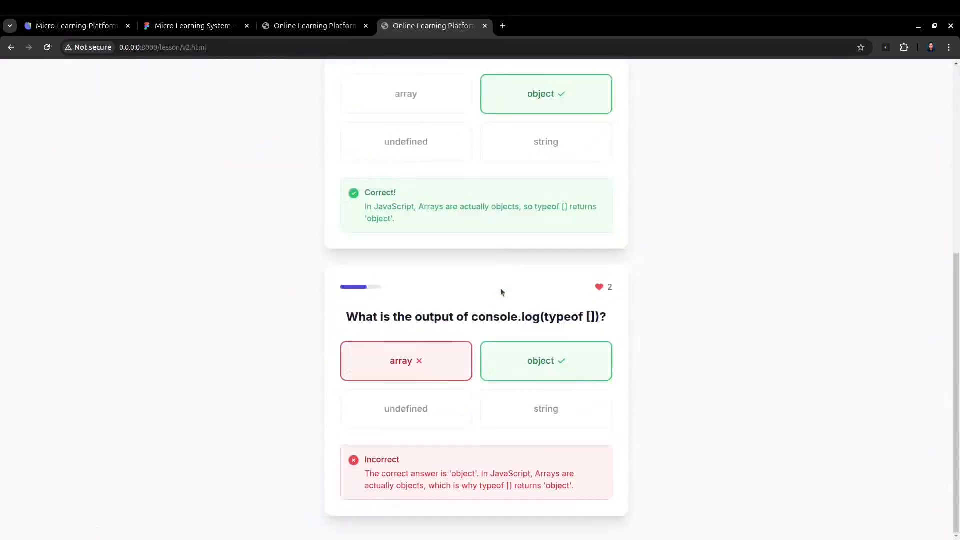
scroll(418, 181, up, 6)
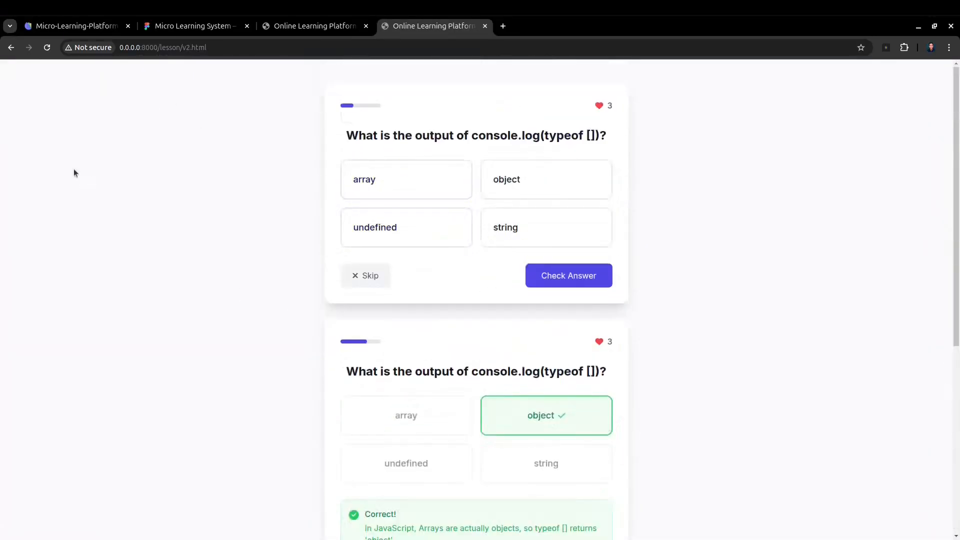
- Recheck the lesson v2.html quiz page from start to end and return to the root directory listing
click(11, 47)
click(29, 47)
scroll(544, 466, down, 6)
scroll(381, 370, up, 6)
click(11, 49)
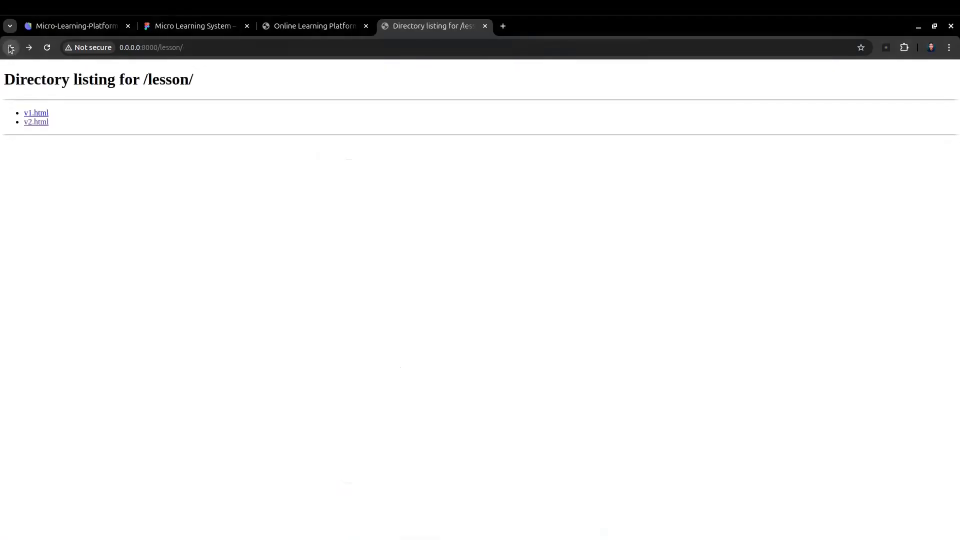
click(29, 47)
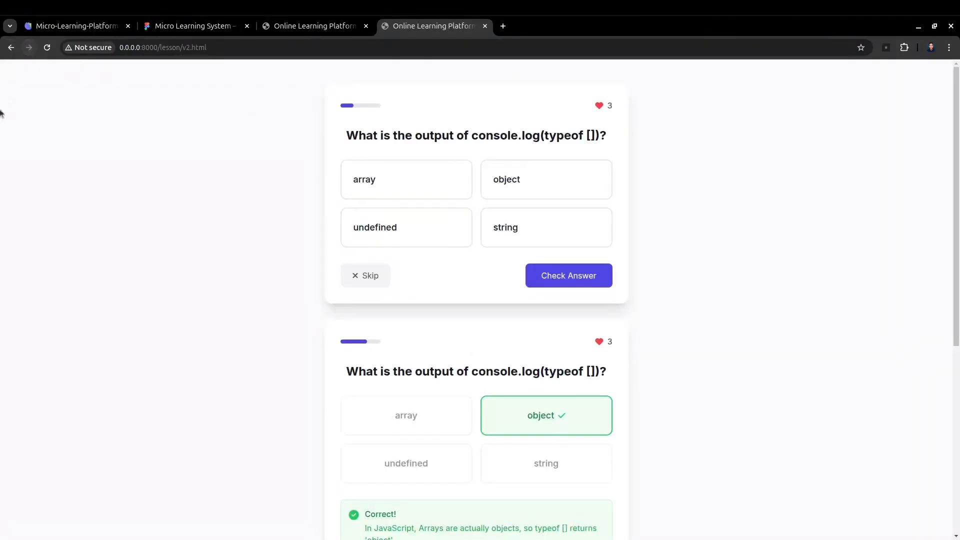
double_click(10, 49)
- Open v1.html from the chat folder and review its lesson content, quiz and AI chat panel
click(31, 212)
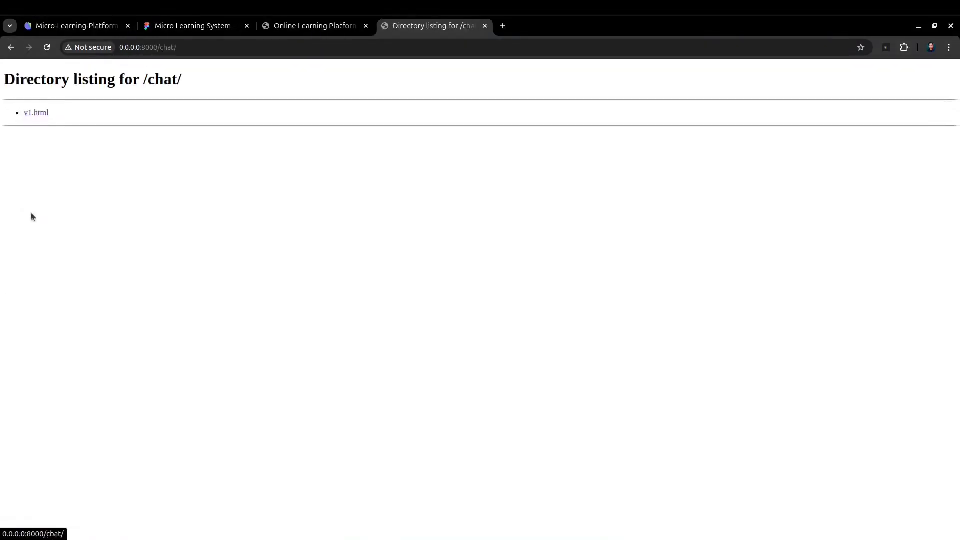
click(37, 114)
scroll(712, 265, down, 2)
scroll(717, 210, up, 2)
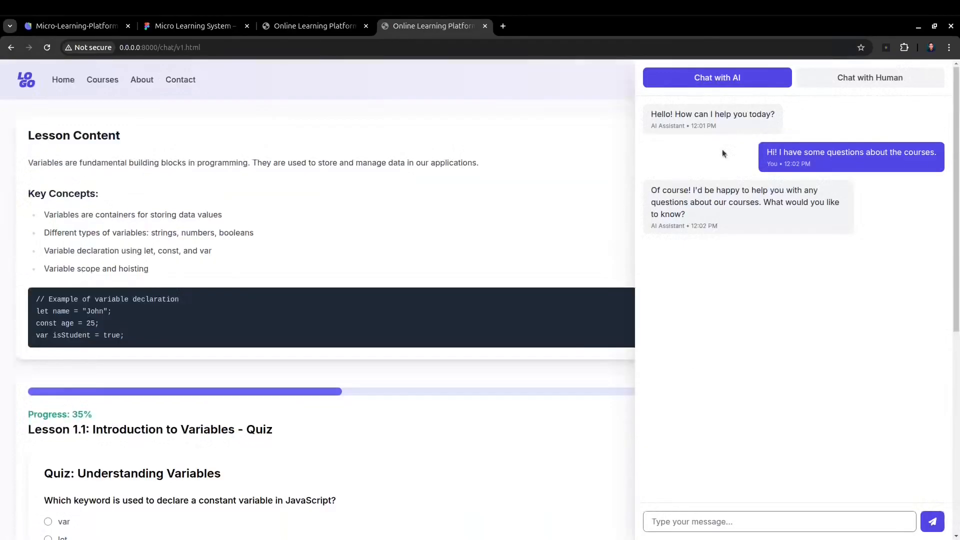
- Examine the chat v1.html page's message field, lesson content and quiz sections, and leave the page
click(748, 525)
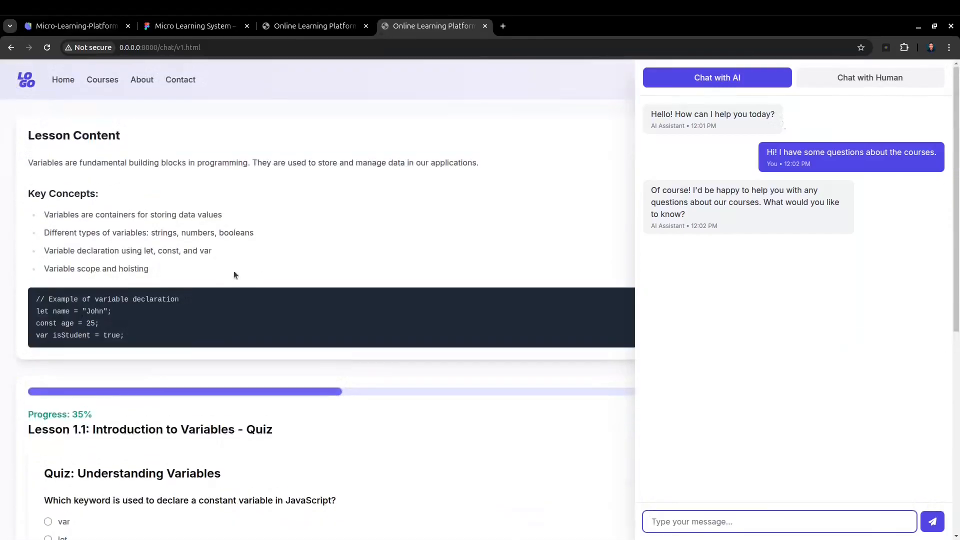
drag(55, 136, 294, 286)
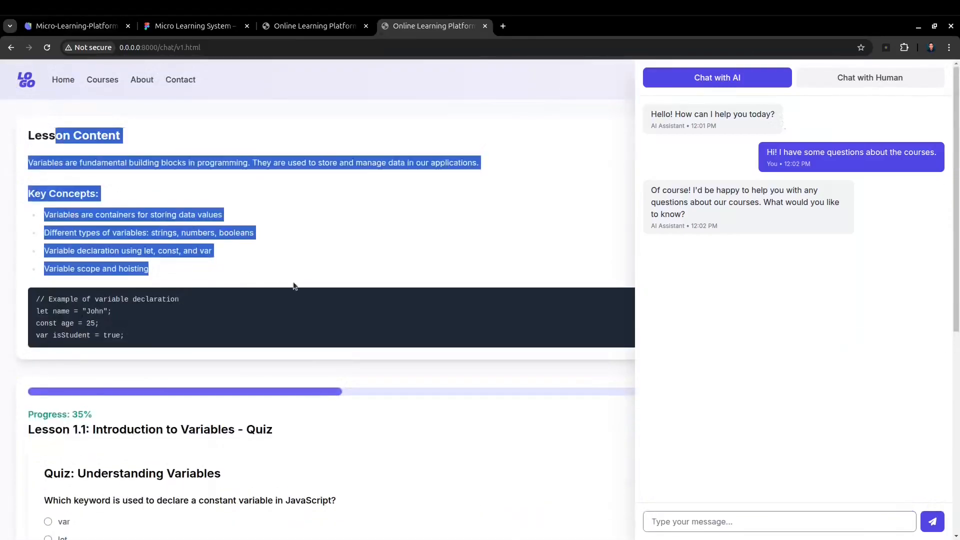
click(279, 205)
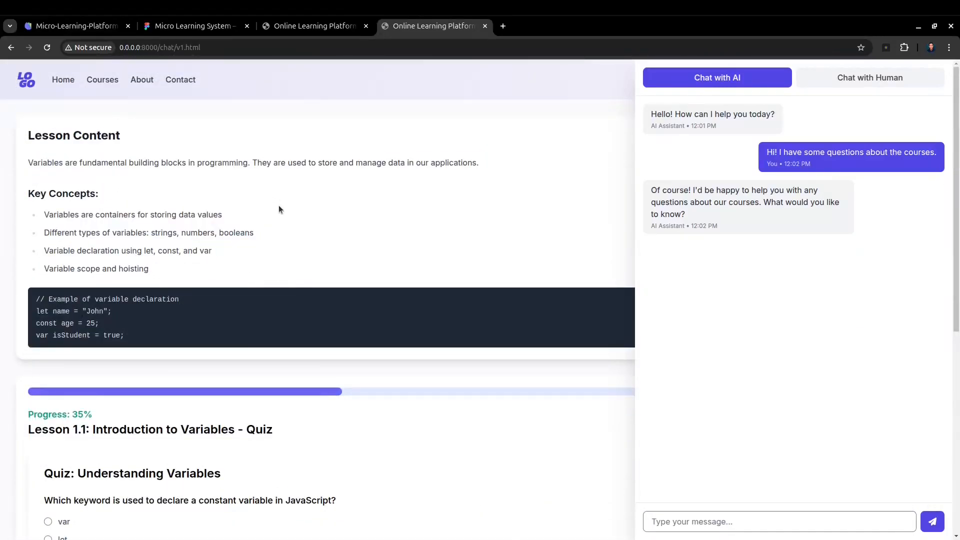
scroll(139, 234, down, 3)
drag(168, 219, 358, 246)
click(352, 244)
scroll(351, 244, up, 3)
scroll(218, 202, down, 4)
scroll(218, 202, up, 4)
click(11, 48)
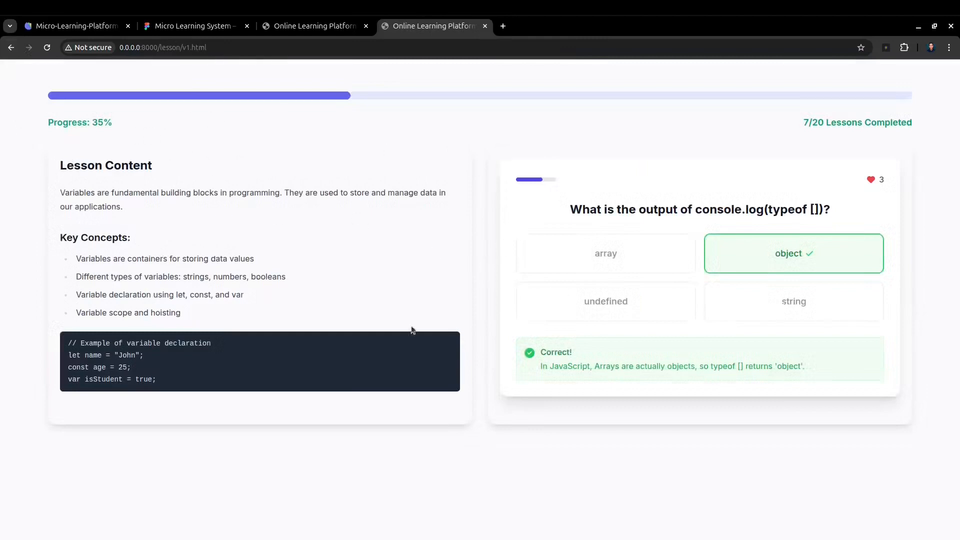
- Review the lesson content on the lesson v1.html page and return to the root directory listing
drag(94, 164, 216, 361)
click(387, 346)
click(12, 48)
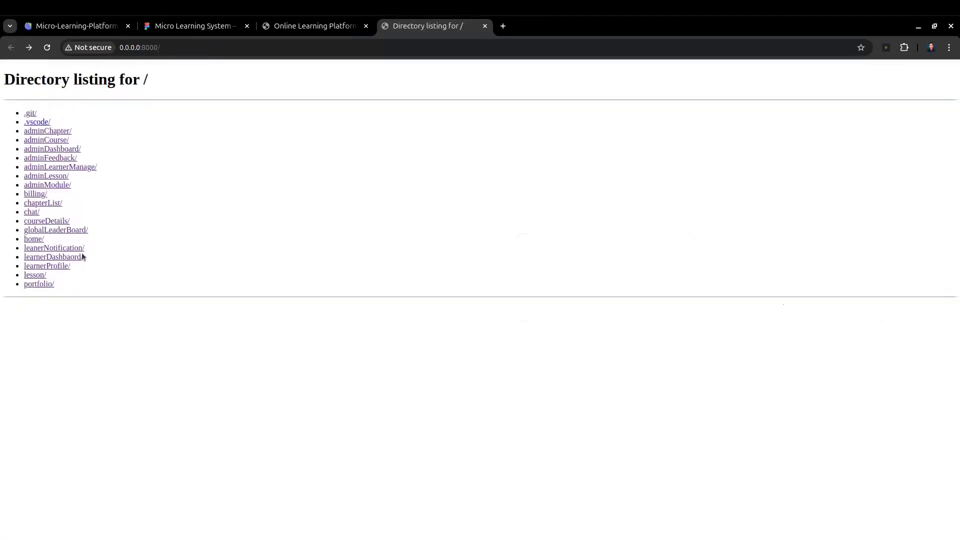
- Open v1.html from the learnerDashbaord folder, check it against the Creatie design file, and return to the root directory listing
click(51, 260)
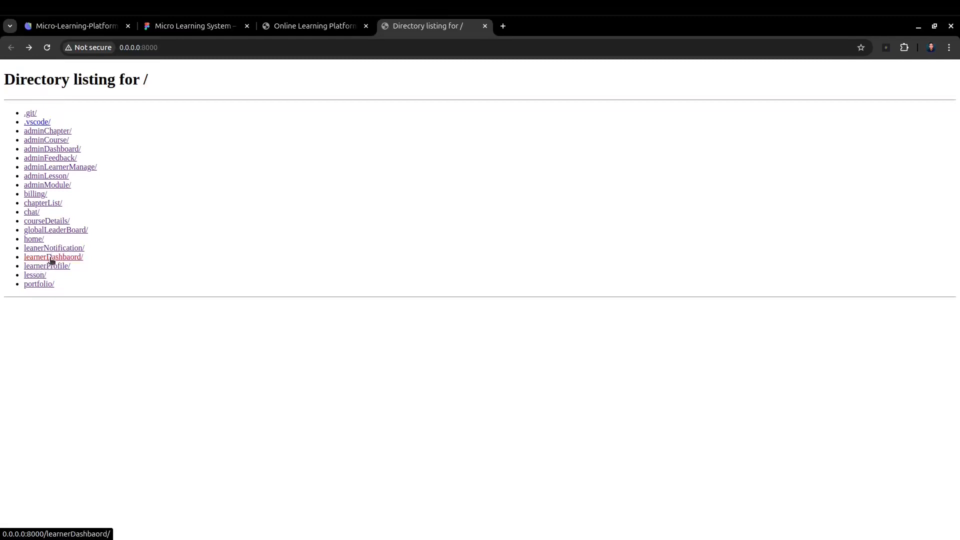
click(38, 122)
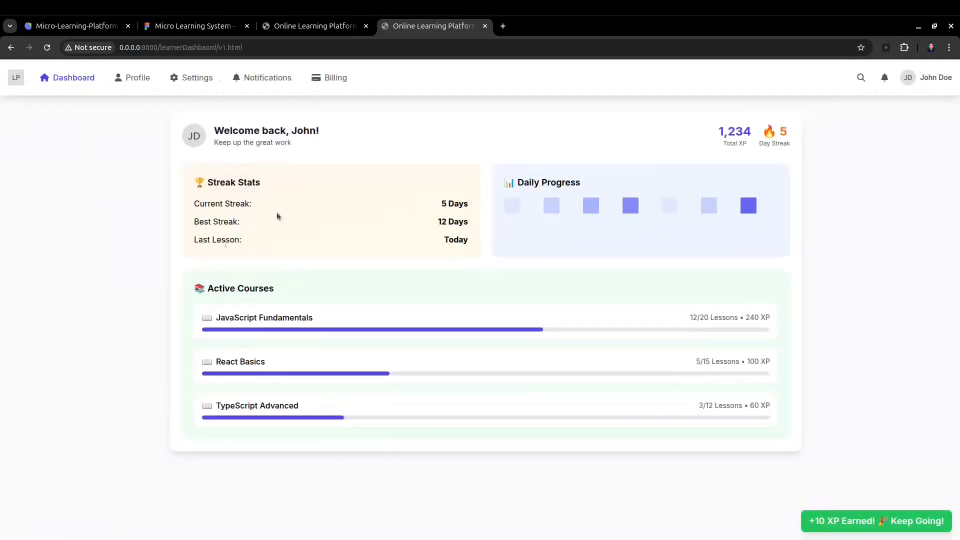
click(72, 28)
scroll(502, 218, up, 3)
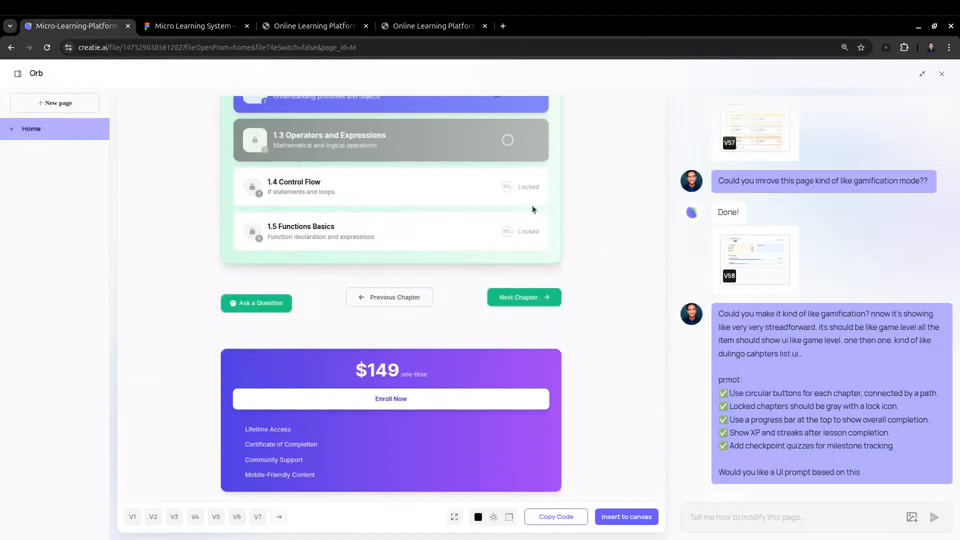
click(428, 27)
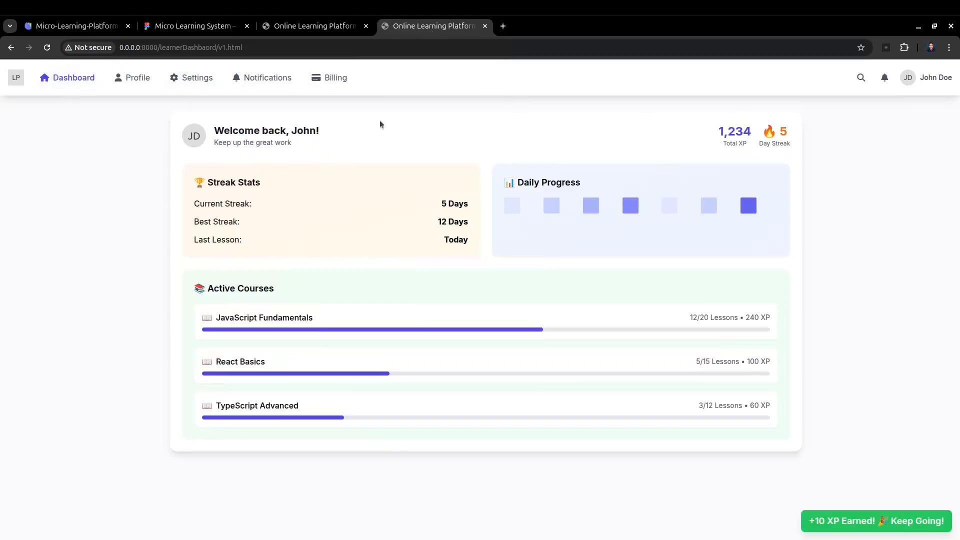
click(132, 77)
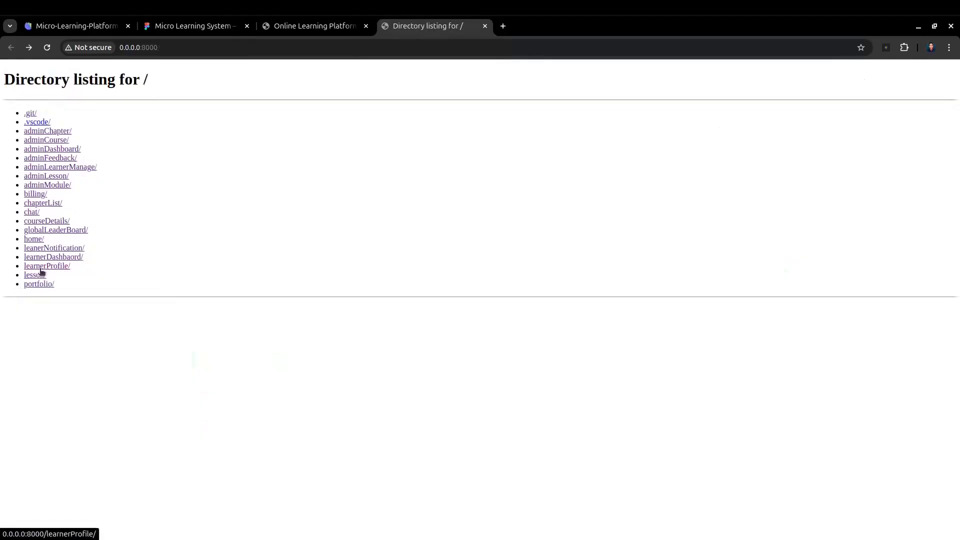
- Open v1.html from the learnerProfile folder, review its profile settings form, and return to the root directory listing
click(37, 272)
click(38, 116)
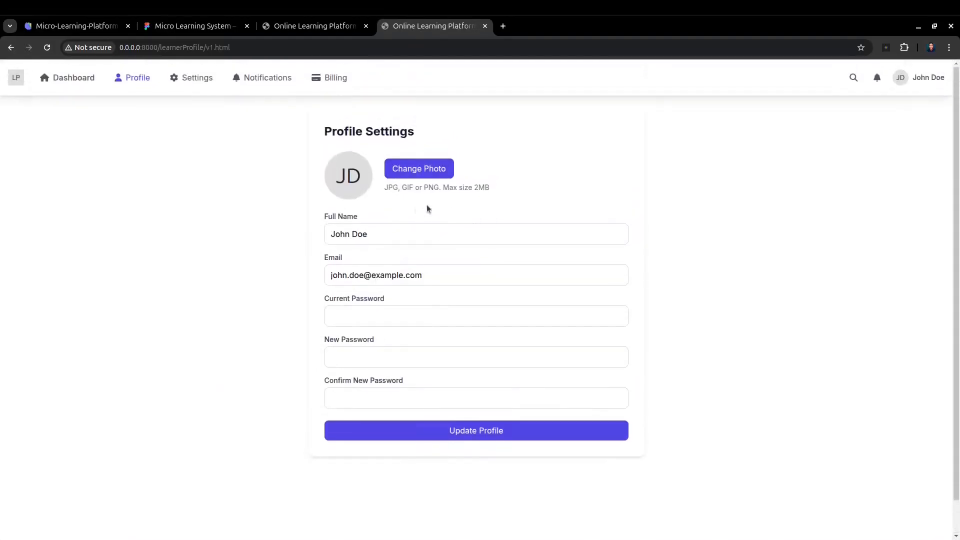
click(418, 360)
click(154, 80)
click(11, 48)
click(11, 48)
- Open v1.html from the leanerNotification folder and try its content filter with Courses and Modules
click(55, 248)
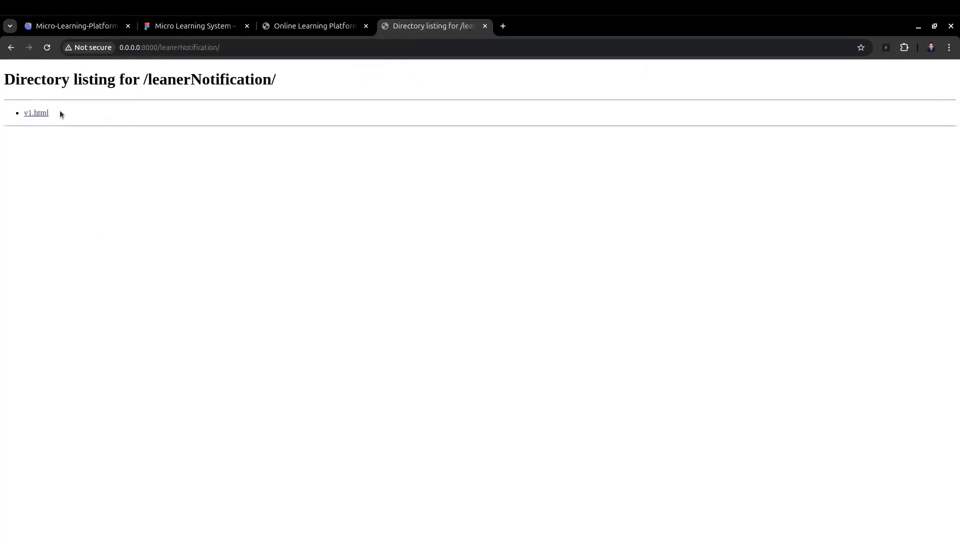
click(41, 113)
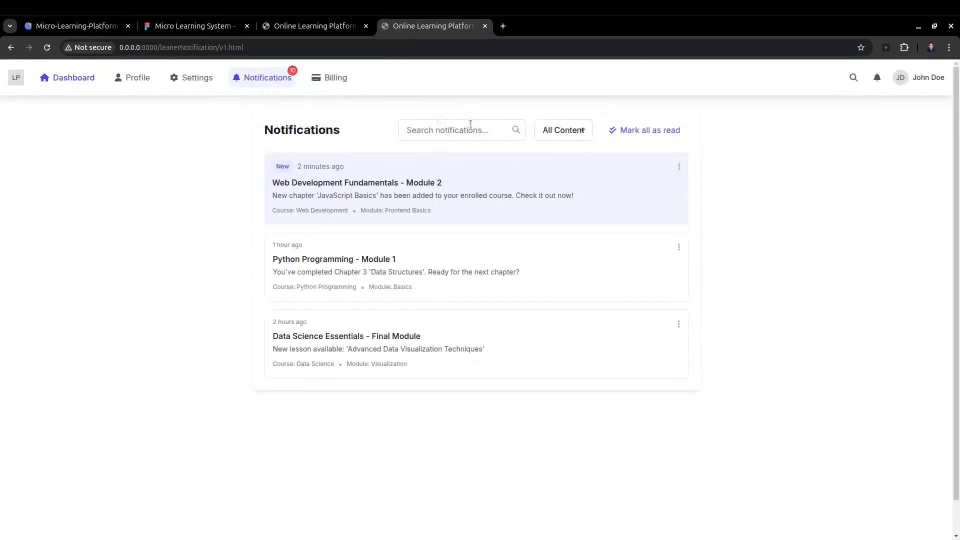
click(469, 129)
click(582, 130)
click(557, 160)
click(562, 130)
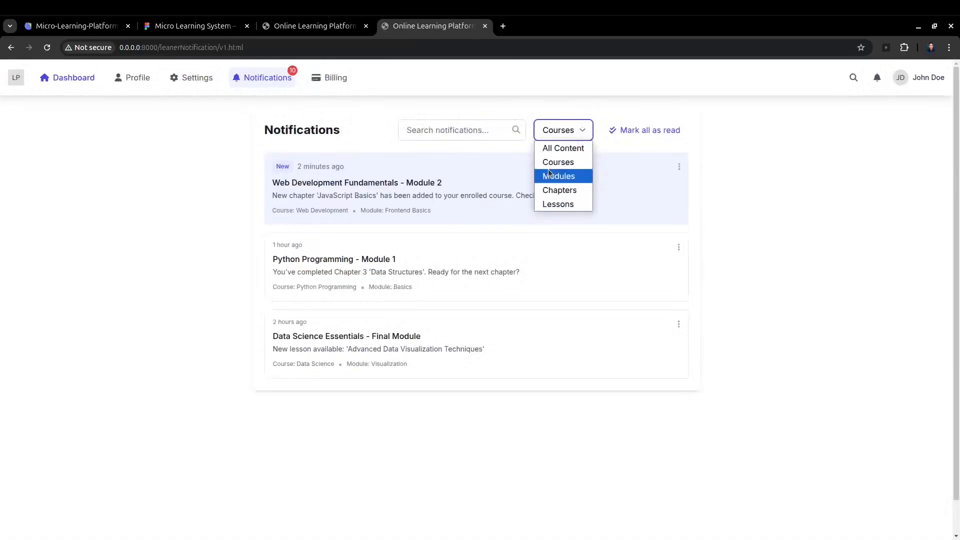
click(557, 175)
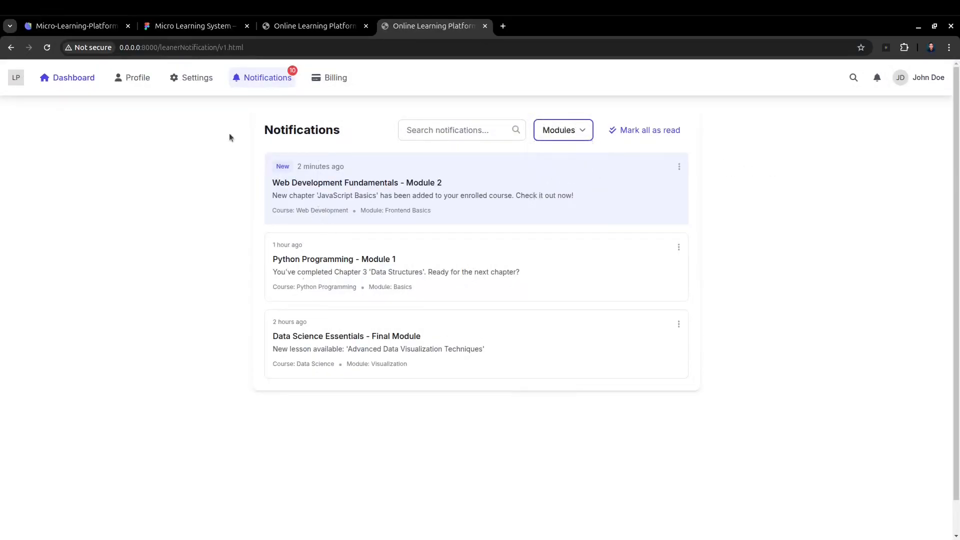
- Review the notification cards on the page and return to the root directory listing
drag(230, 137, 507, 404)
click(526, 399)
key(alt+Left)
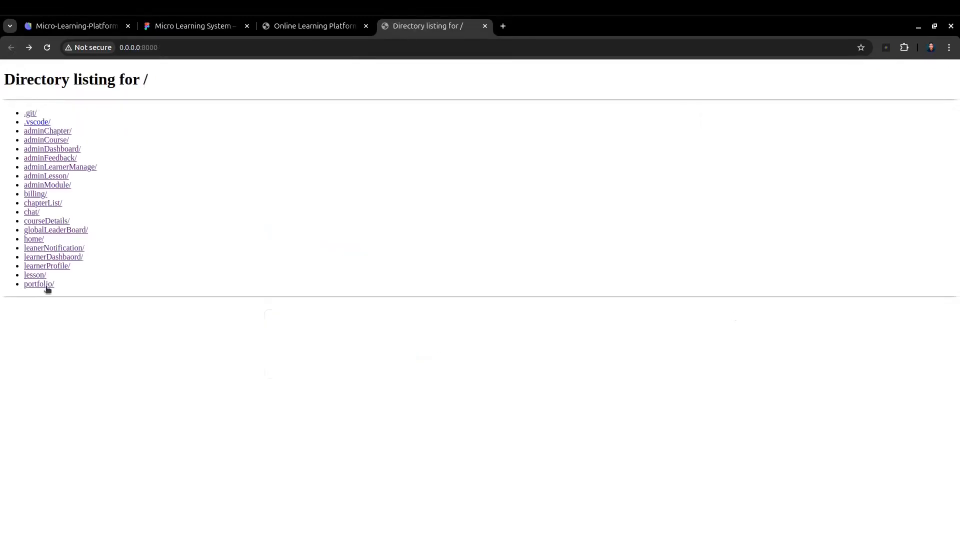
- Open v1.html from the portfolio folder and skim the page from start to end
click(42, 285)
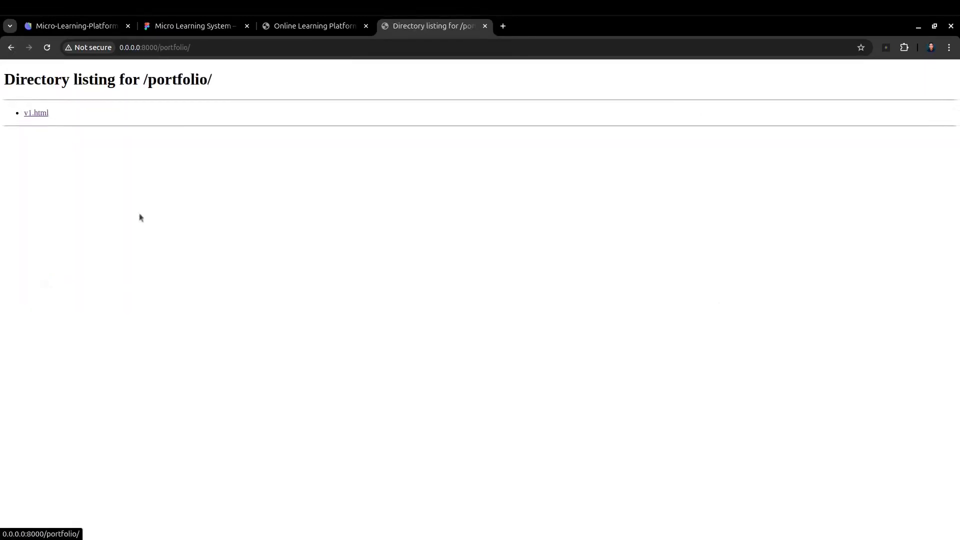
click(36, 117)
scroll(460, 325, down, 4)
scroll(385, 262, up, 4)
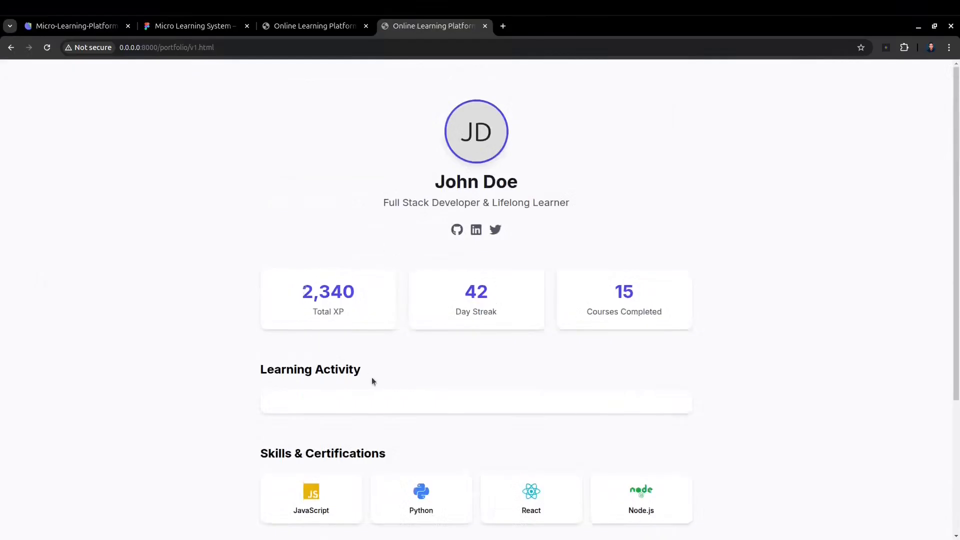
- Examine the portfolio page's statistics, learning activity, skills and projects sections, and return to the root directory listing
scroll(371, 381, down, 3)
drag(288, 320, 246, 253)
click(668, 347)
scroll(242, 131, up, 3)
click(777, 375)
scroll(550, 330, down, 3)
scroll(275, 242, down, 1)
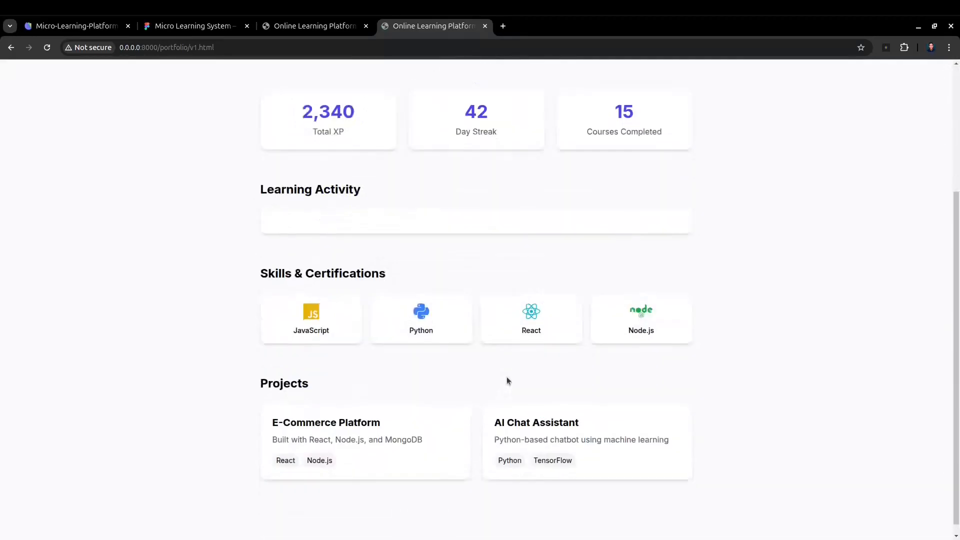
click(12, 51)
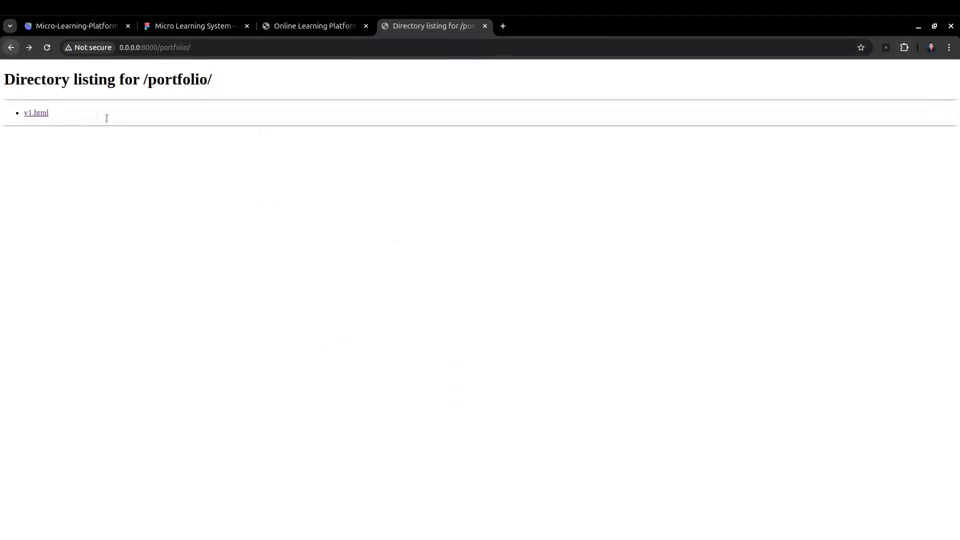
click(11, 47)
- Open v1.html from the billing folder, review the billing history table, and return to the root directory listing
click(35, 194)
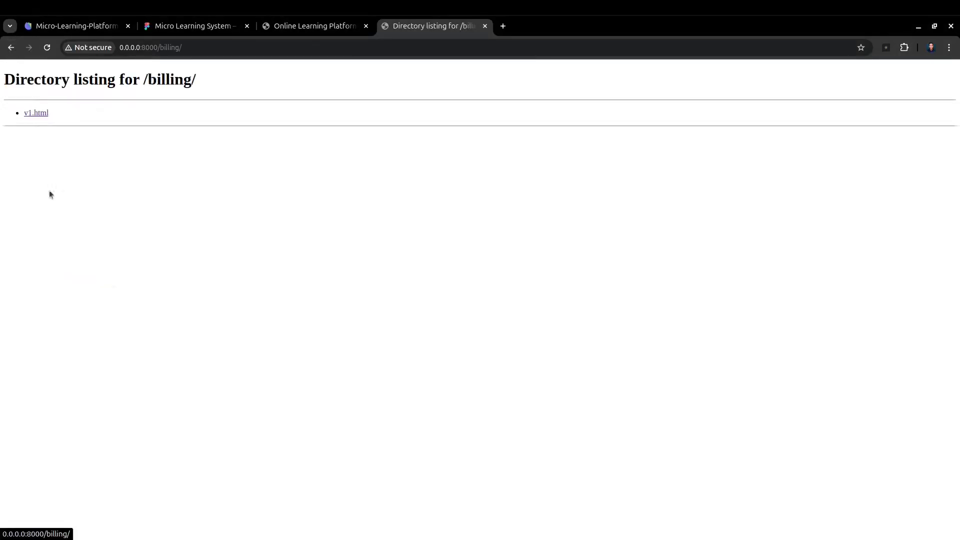
click(34, 112)
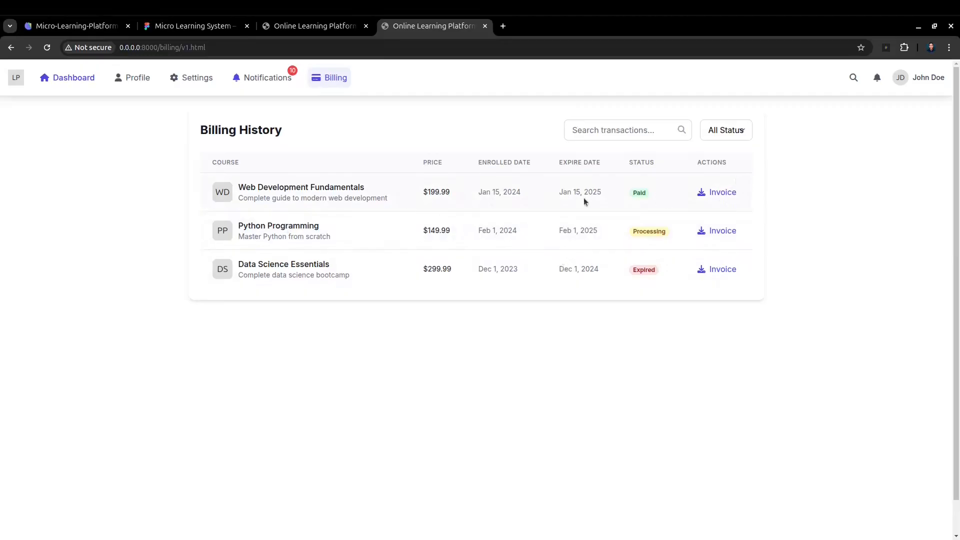
click(11, 47)
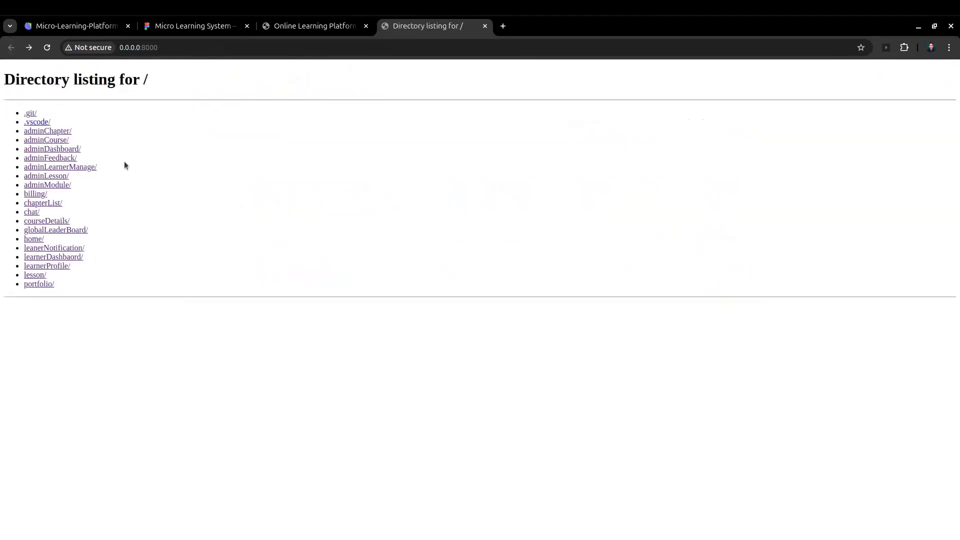
- Open v1-courseList.html from the adminCourse folder, review its course cards, and return to the folder listing
click(51, 140)
click(50, 113)
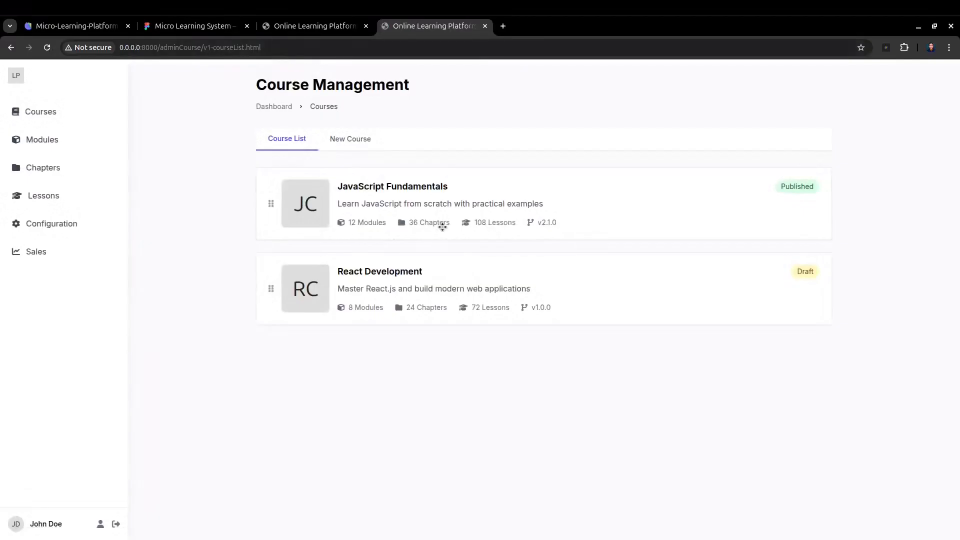
click(11, 47)
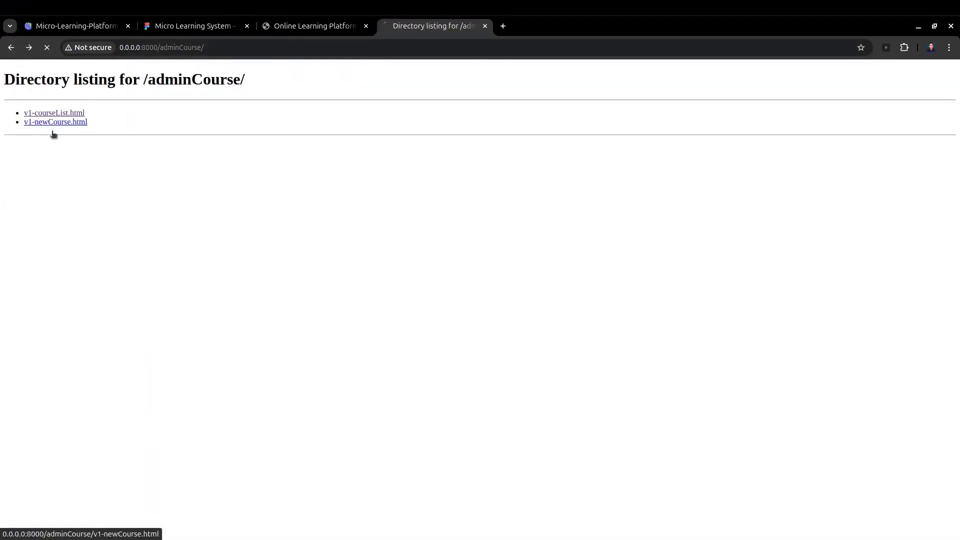
- Open v1-newCourse.html, choose JavaScript Fundamentals as the course, and check the version and course detail fields
click(50, 122)
click(338, 202)
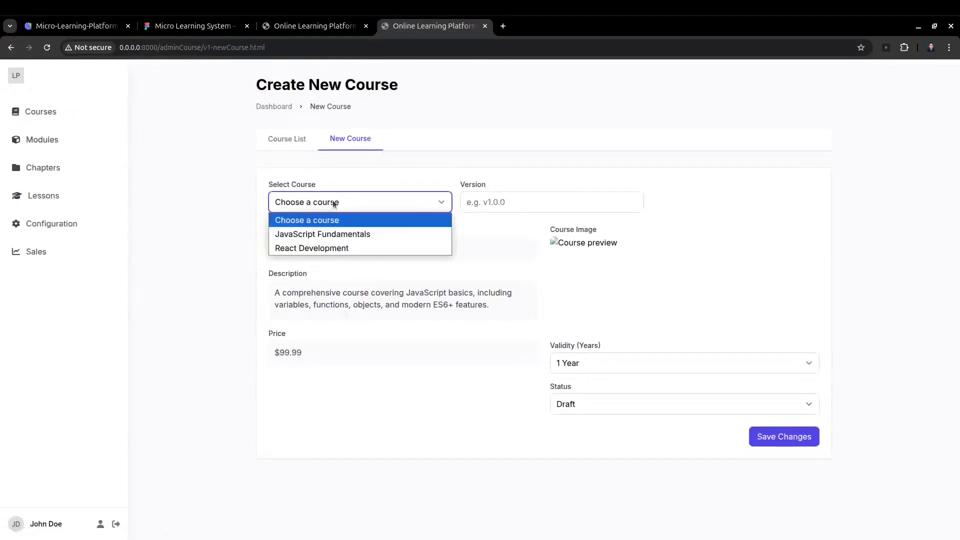
click(358, 230)
click(492, 200)
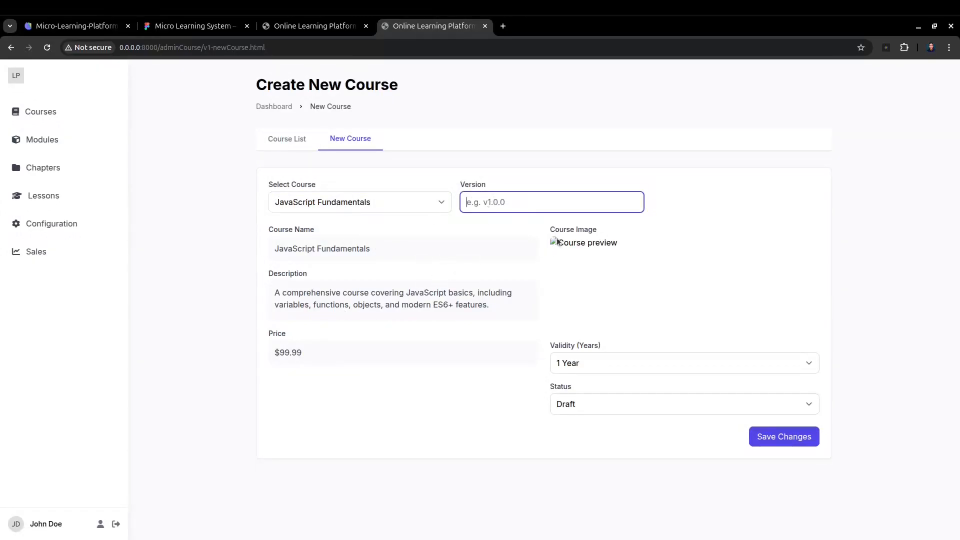
click(323, 265)
- Set the course validity to 2 Years and the status to Published, and return to the root directory listing
click(588, 372)
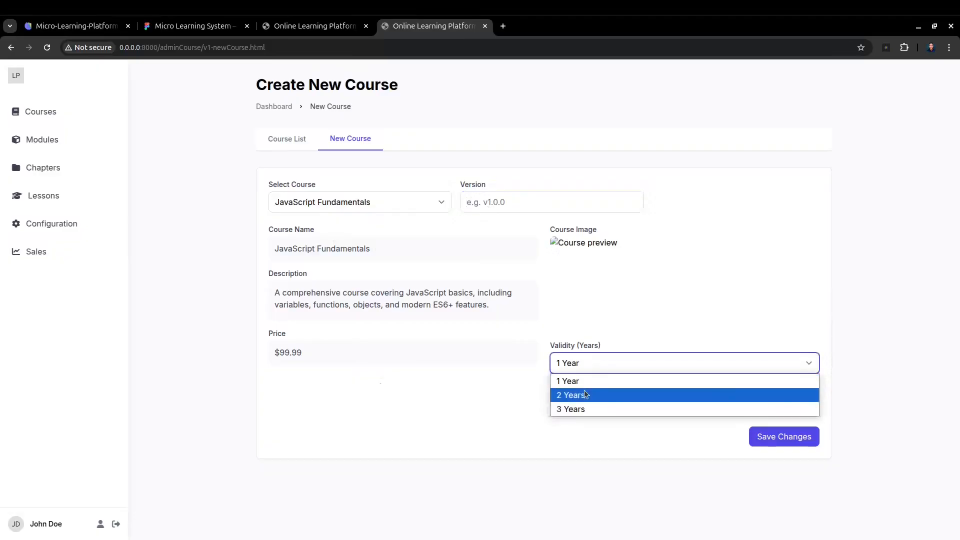
click(595, 394)
click(589, 404)
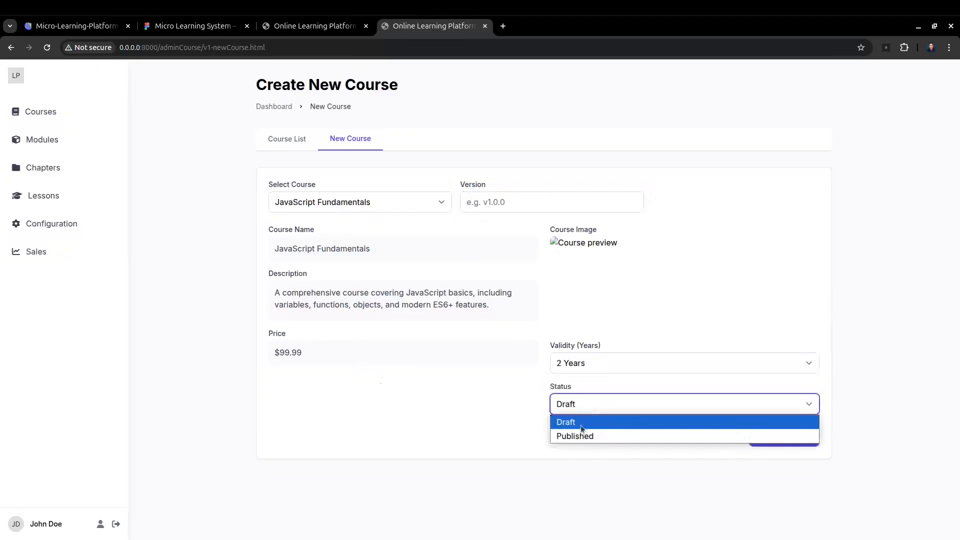
click(580, 423)
click(583, 406)
click(580, 435)
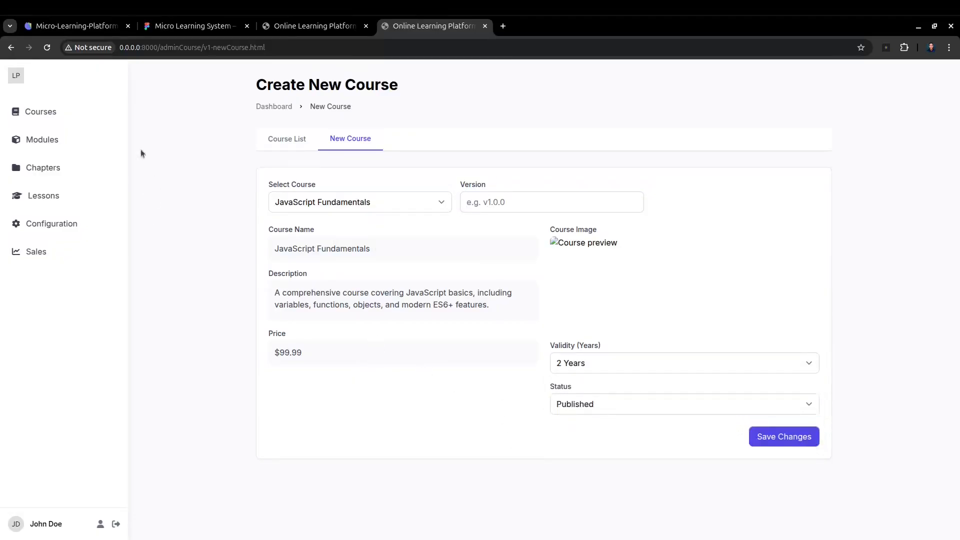
key(alt+Left)
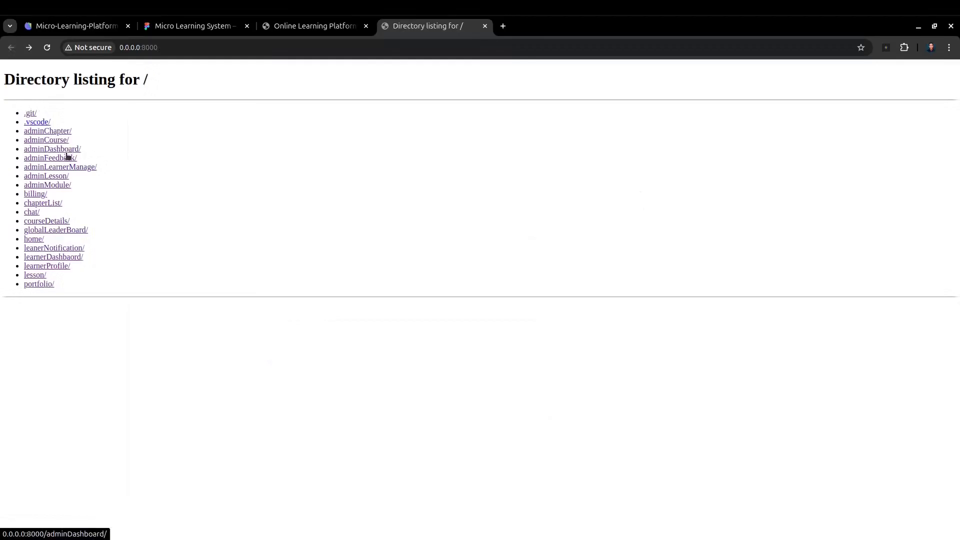
- Open v1.html from the adminModule folder and review its list of module cards
click(59, 185)
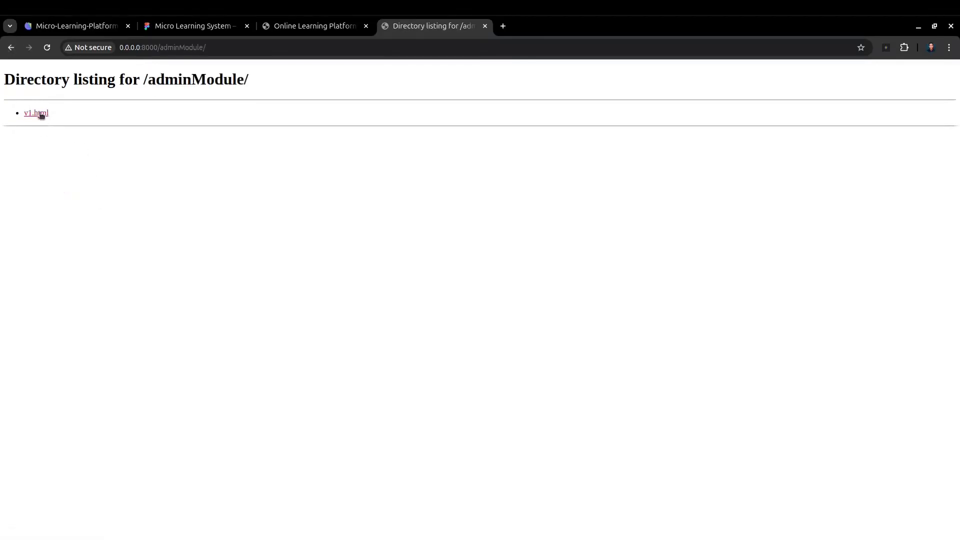
click(40, 114)
scroll(319, 212, down, 5)
scroll(375, 352, up, 5)
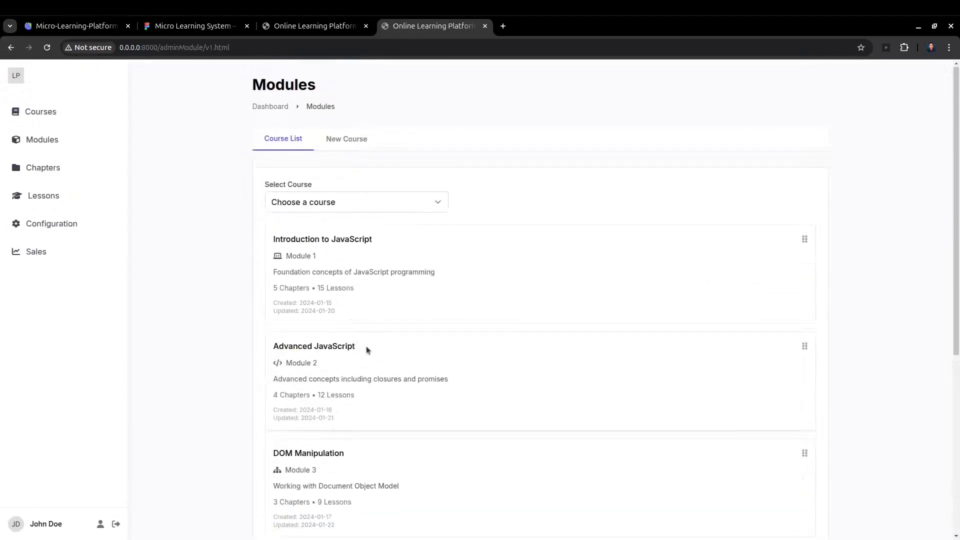
scroll(374, 349, down, 5)
scroll(412, 267, up, 5)
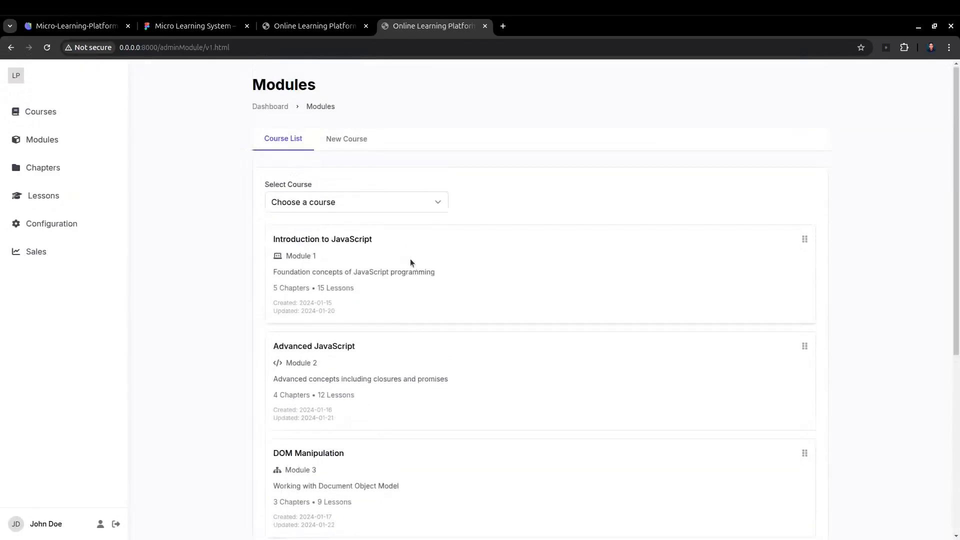
- Choose React Development in the module page's course selector, check the module cards, and return to the root directory listing
click(412, 206)
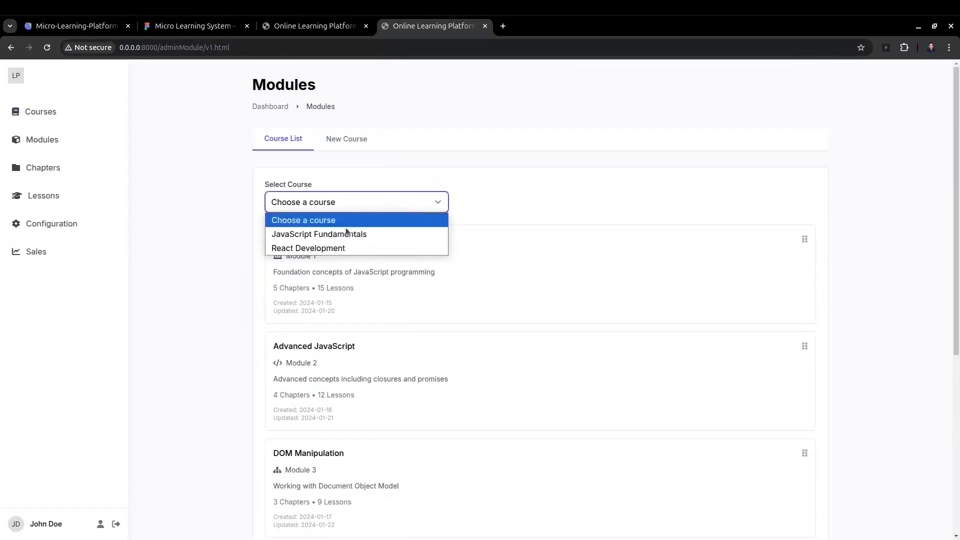
click(392, 252)
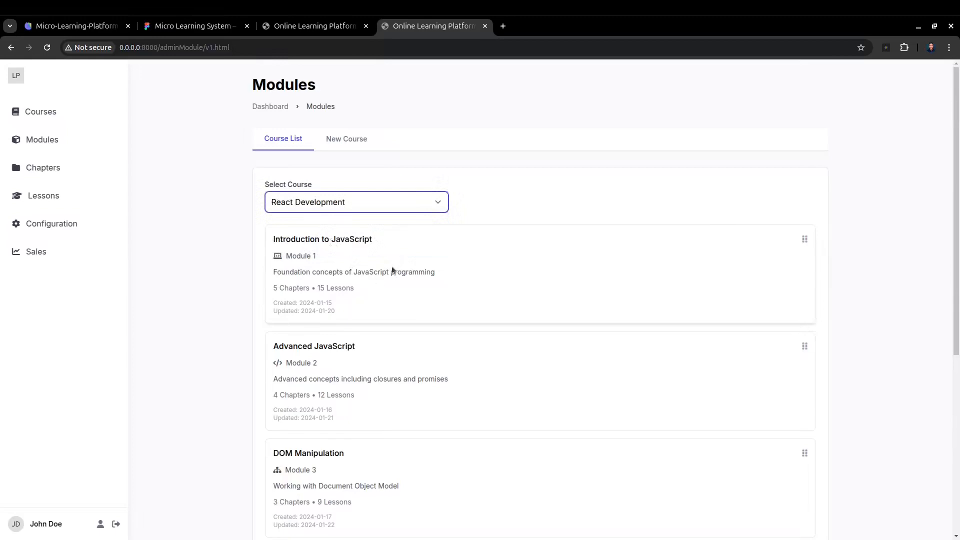
scroll(392, 264, down, 5)
scroll(415, 295, up, 5)
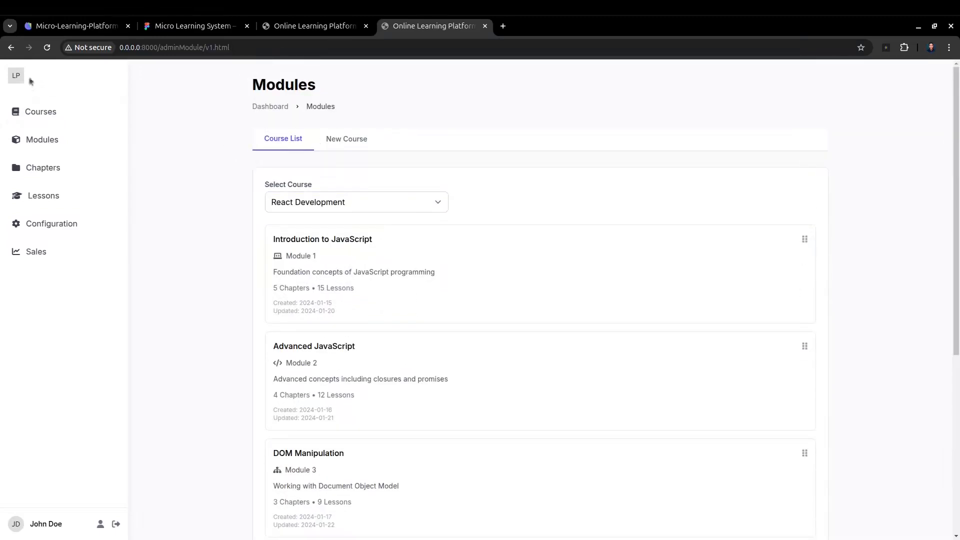
key(alt+Left)
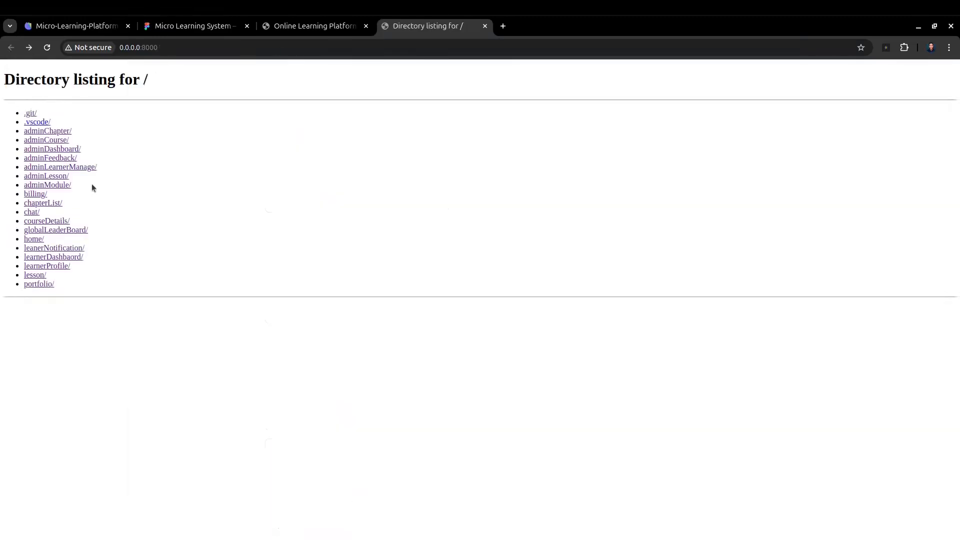
- Open v1-lsesson-create.html from the adminLesson folder, review the new lesson form, and choose Theory as the lesson type
click(47, 176)
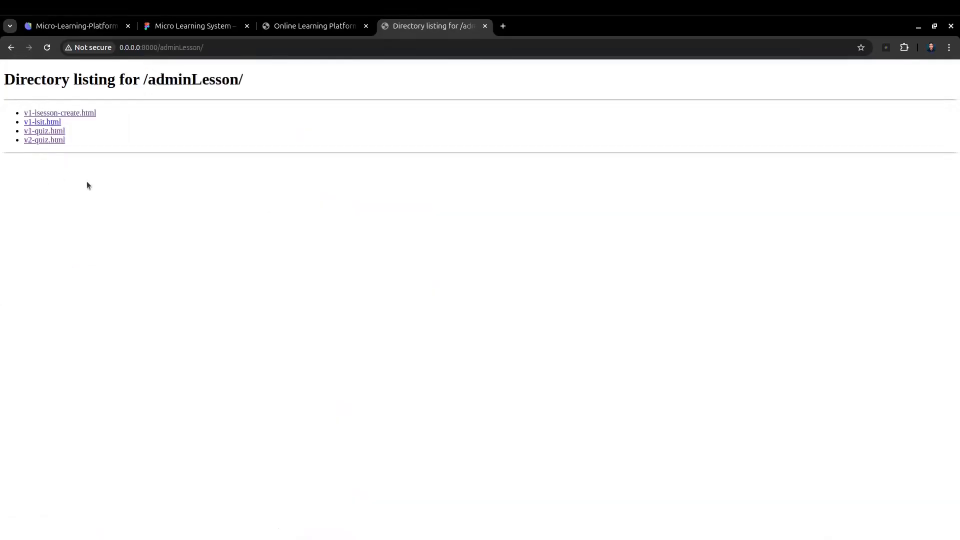
click(52, 117)
scroll(324, 248, down, 3)
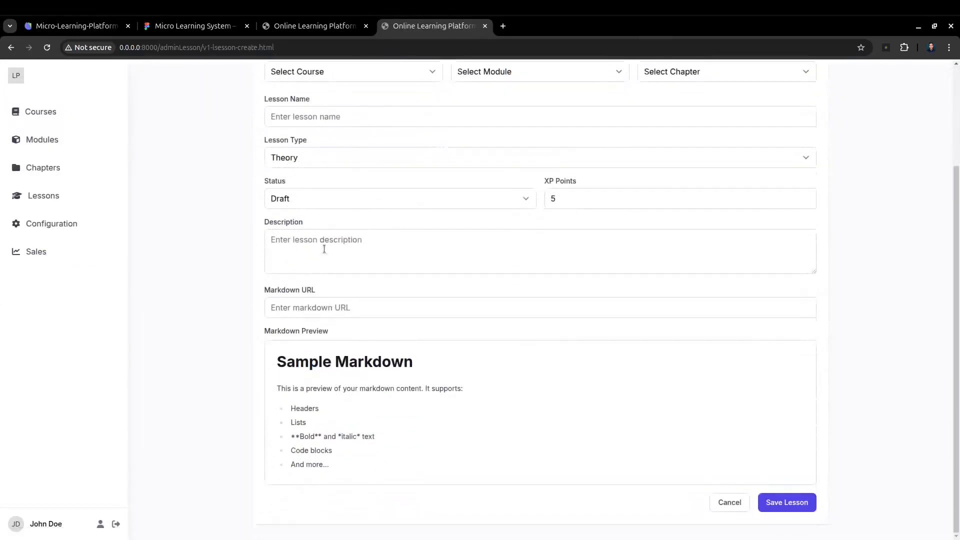
scroll(422, 250, up, 3)
click(299, 287)
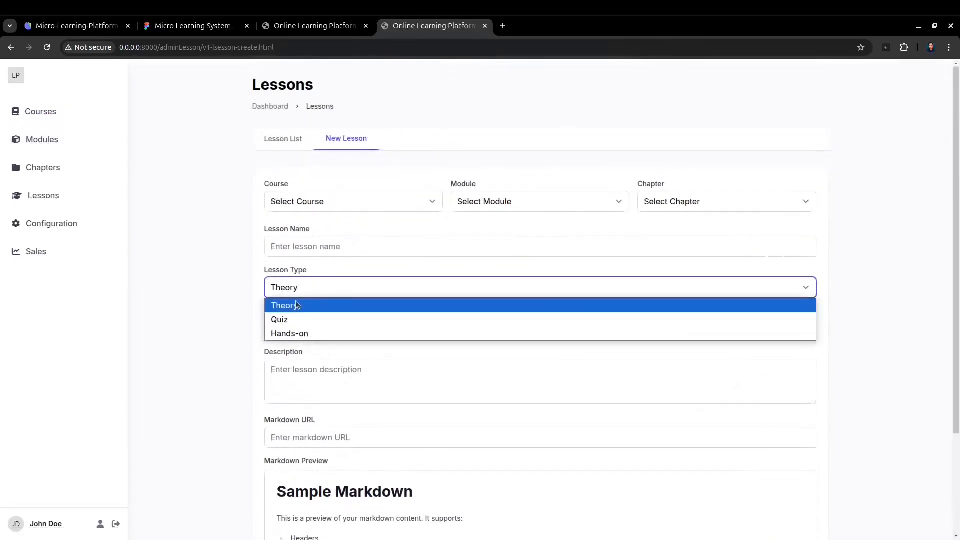
click(295, 301)
- Check the lesson form's Markdown URL field and highlight the sample text in the Markdown Preview
scroll(292, 361, down, 3)
scroll(293, 362, down, 1)
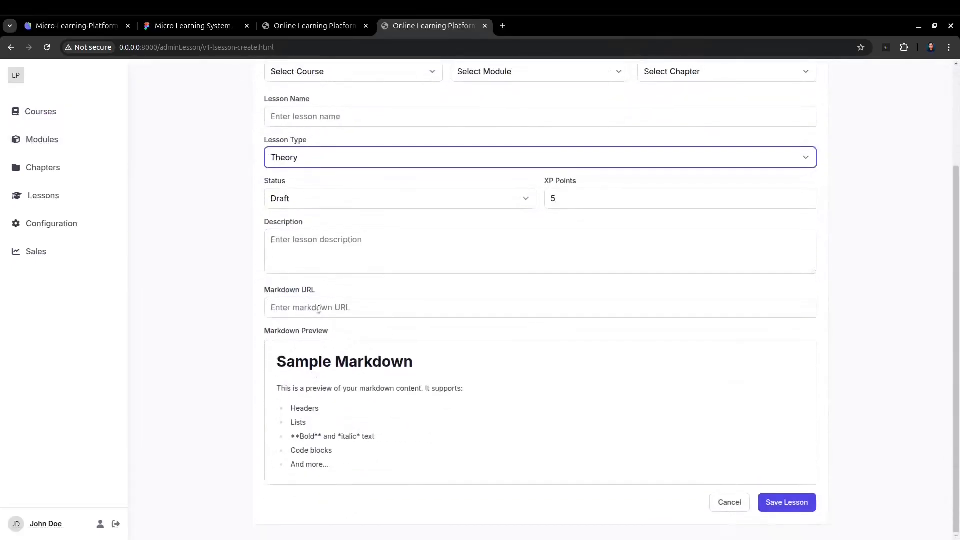
click(318, 308)
drag(276, 360, 395, 433)
click(395, 434)
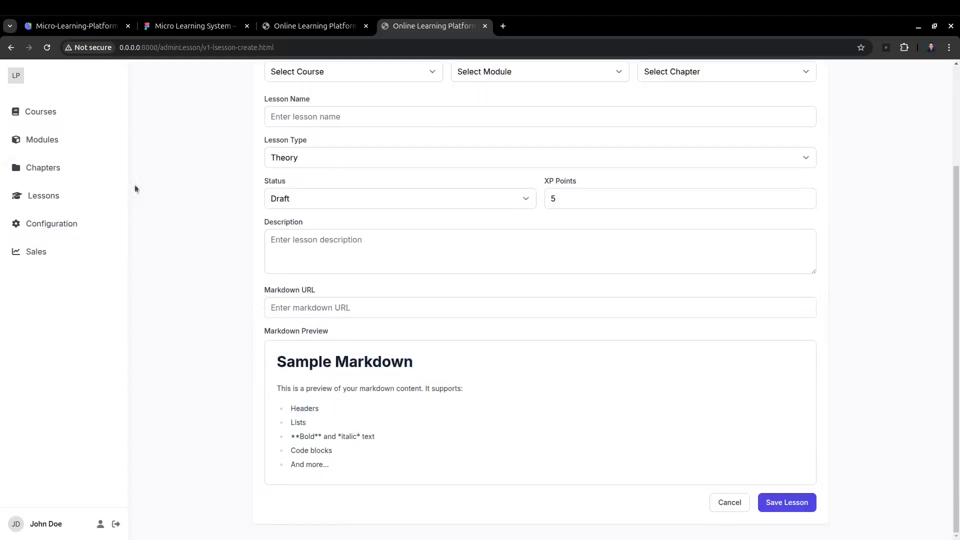
- Leave the lesson form, open v1-lsit.html to review the lesson list and filters, and return to the adminLesson listing
click(11, 48)
click(49, 125)
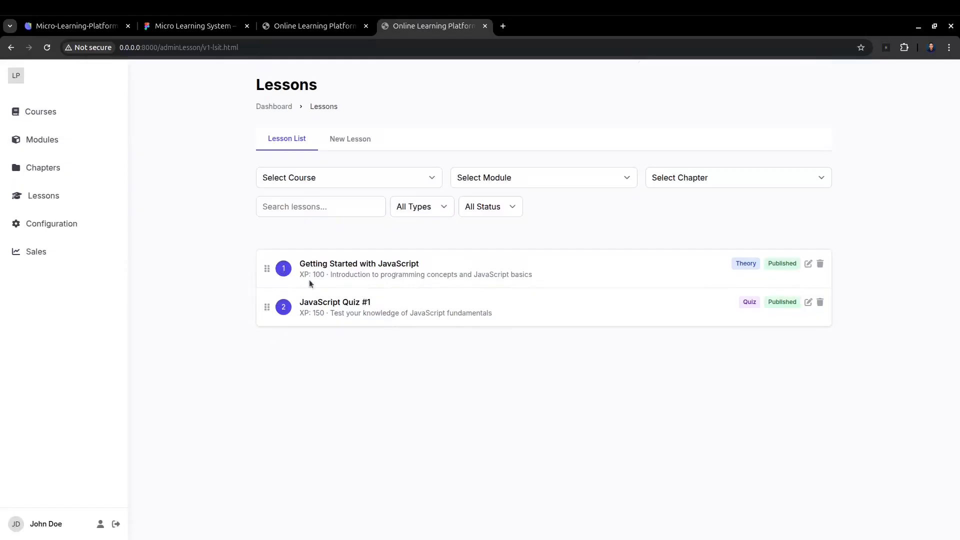
key(alt+Left)
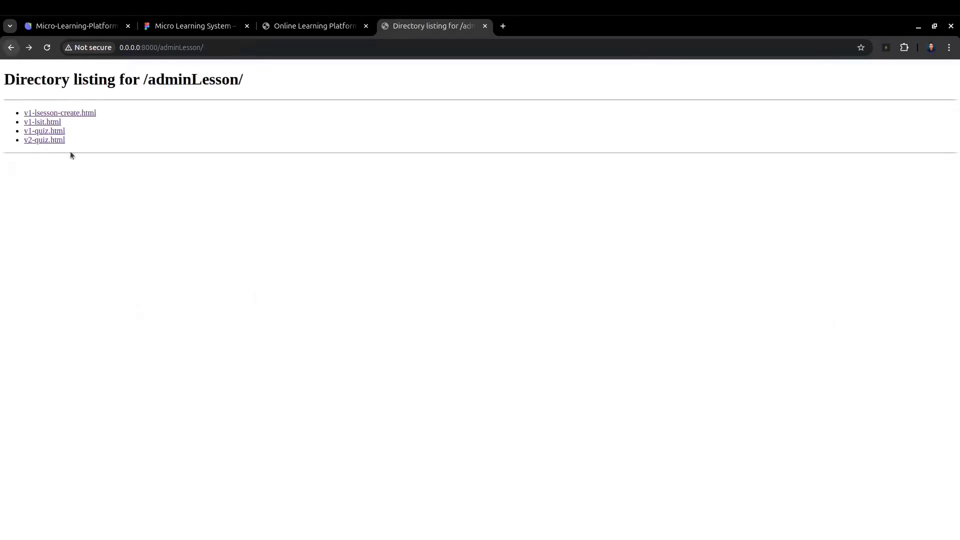
- Open v1-quiz.html, review its lesson fields and Create Quiz section, and return to the adminLesson listing
click(44, 134)
scroll(437, 262, down, 7)
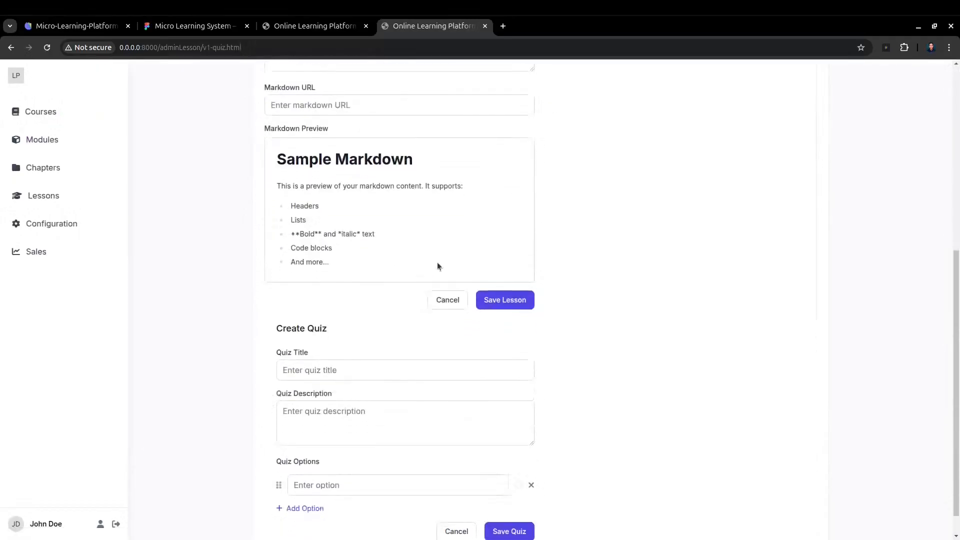
scroll(413, 189, up, 7)
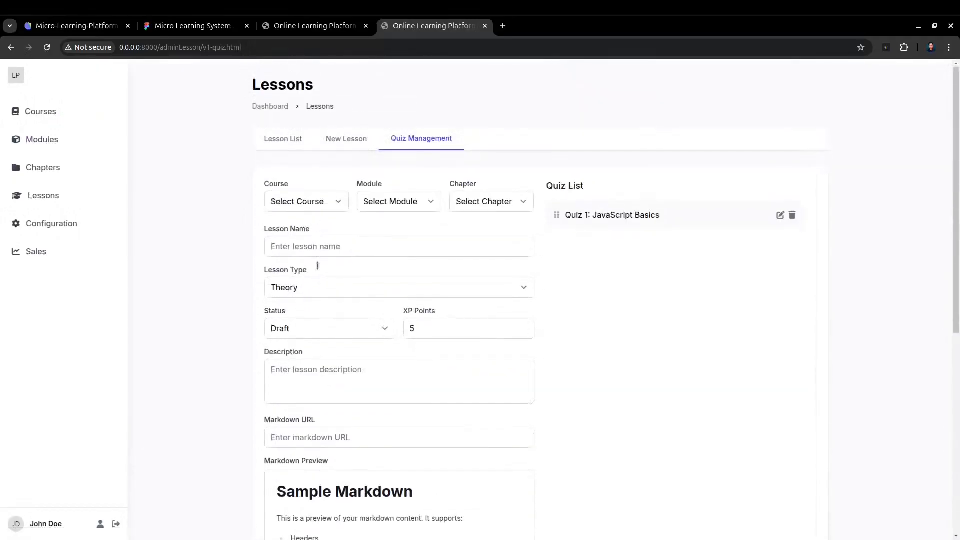
scroll(509, 192, down, 3)
scroll(684, 262, up, 3)
scroll(492, 340, down, 6)
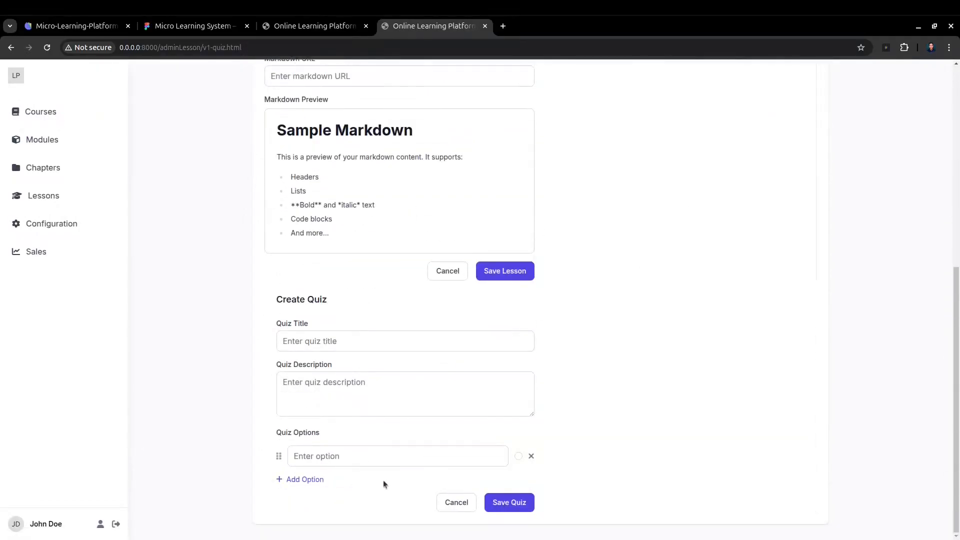
click(11, 47)
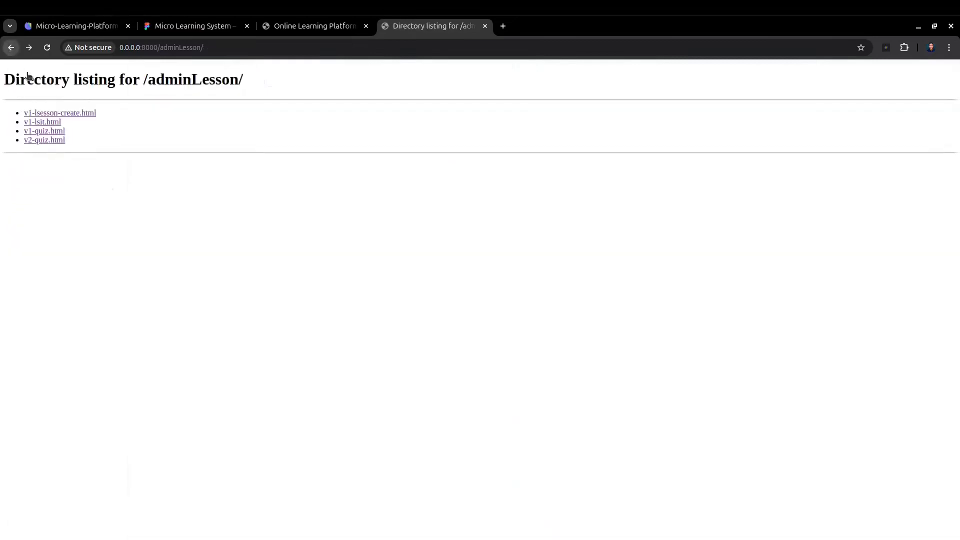
- Compare the quiz management layouts of v2-quiz.html and v1-quiz.html, and return to the root directory listing
click(42, 138)
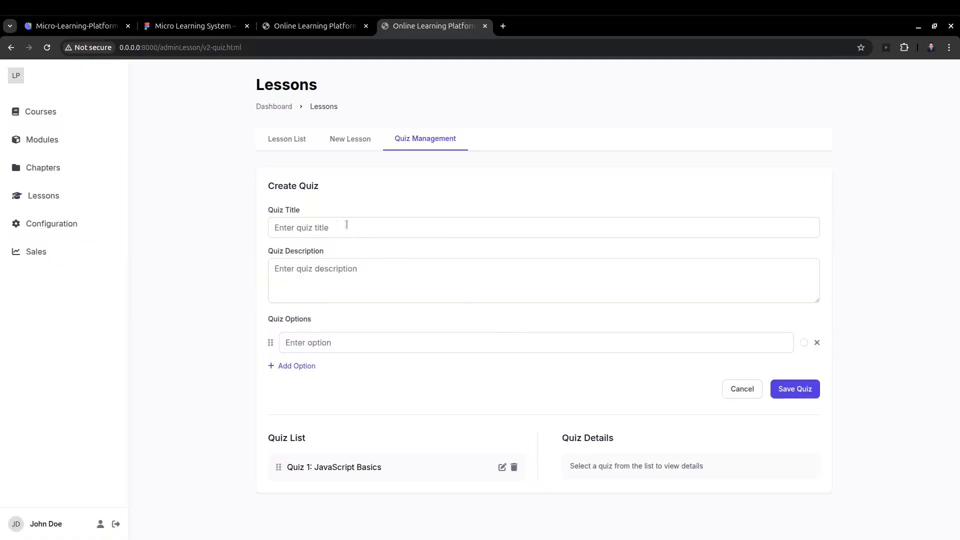
click(11, 48)
click(44, 131)
scroll(613, 316, down, 7)
scroll(667, 310, up, 7)
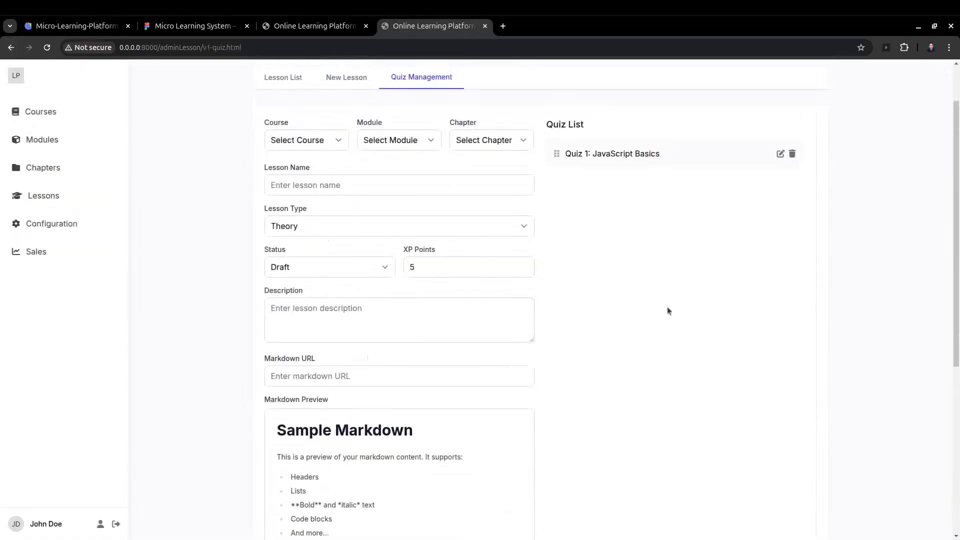
click(11, 47)
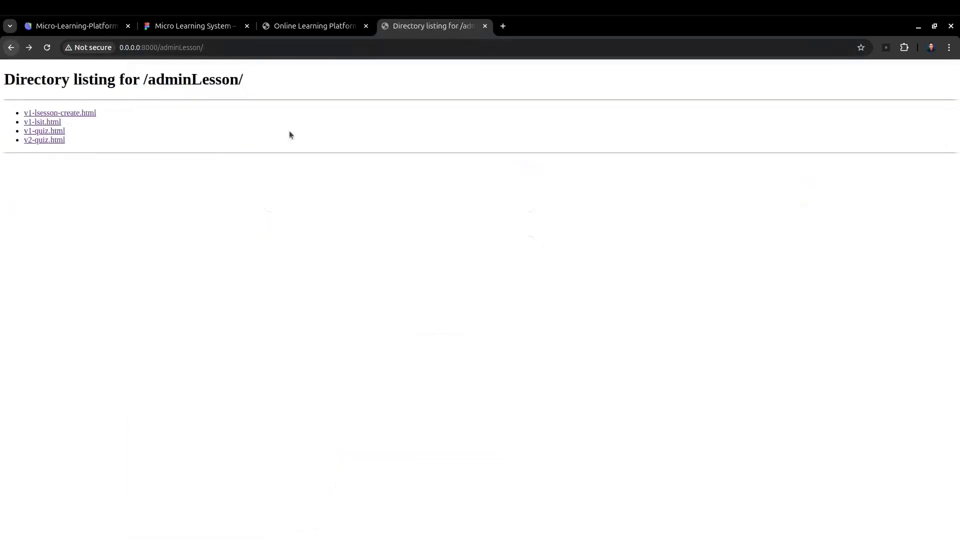
click(11, 47)
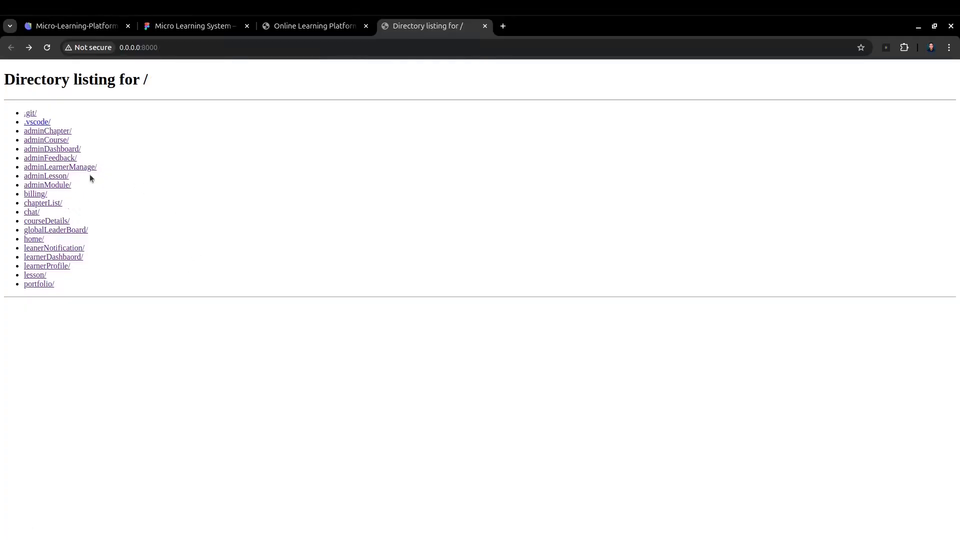
- Open v1.html from the adminFeedback folder, check the module, chapter and course filters above the feedback entries, and leave the page
click(47, 158)
click(37, 114)
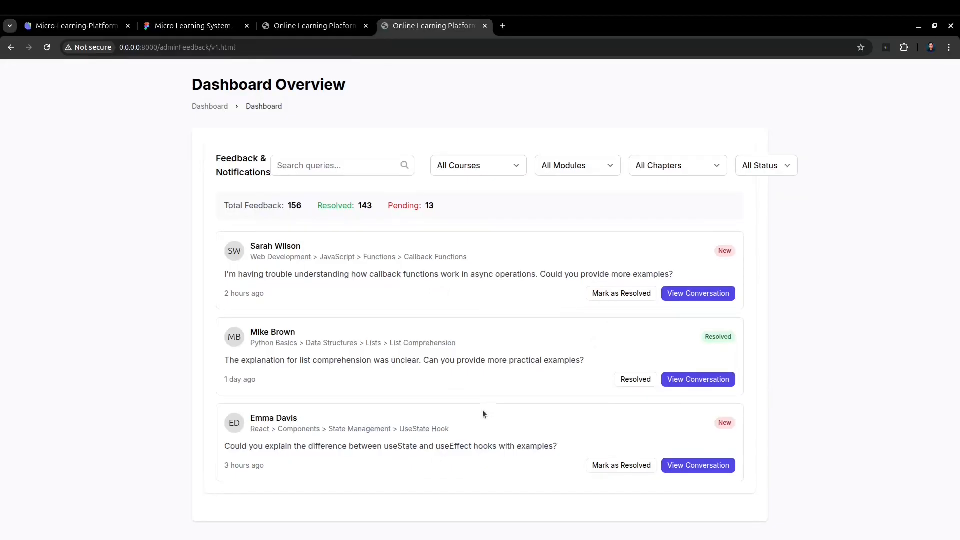
click(575, 166)
click(662, 165)
click(625, 167)
click(516, 169)
click(426, 118)
click(10, 48)
- Open v1.html from the adminDashboard folder and review its Recent Orders and Monthly Sales Overview sections
click(52, 149)
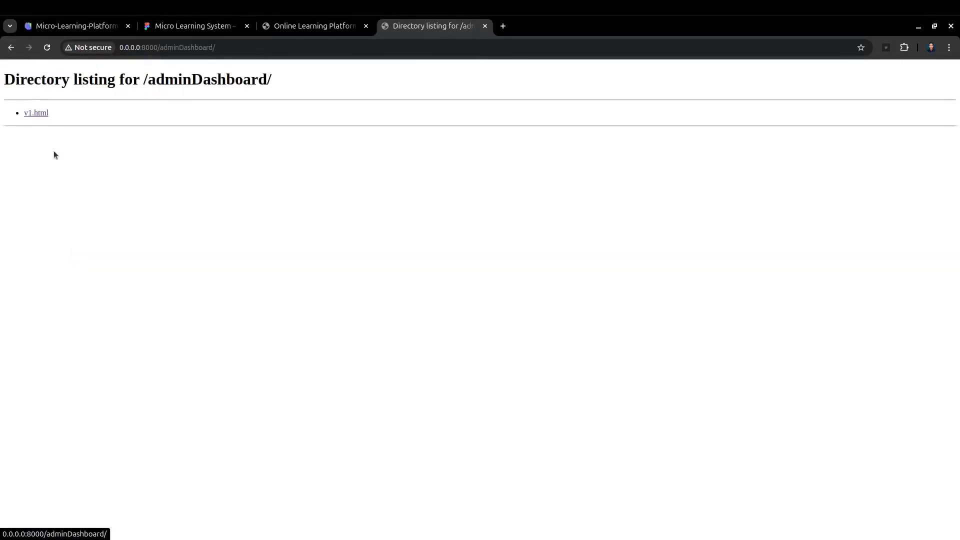
click(40, 115)
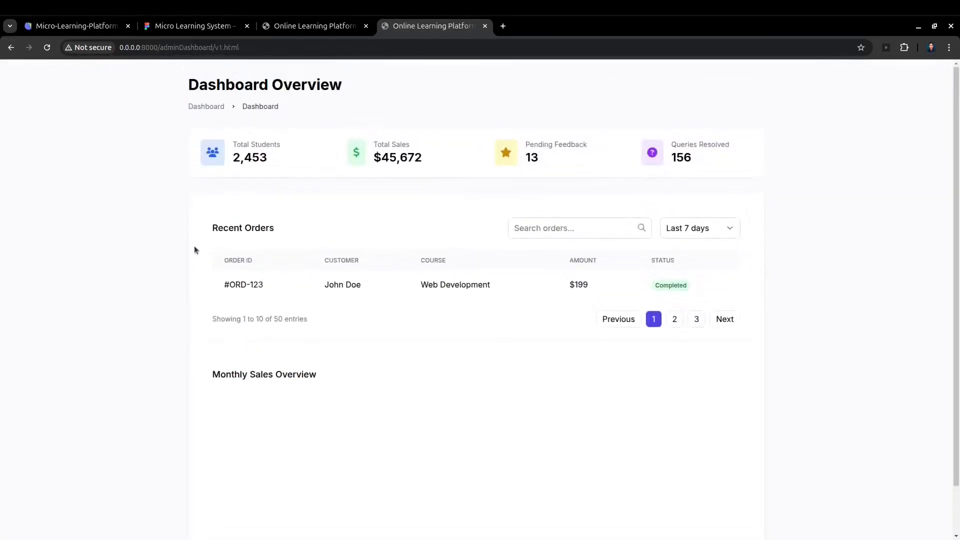
scroll(391, 438, down, 1)
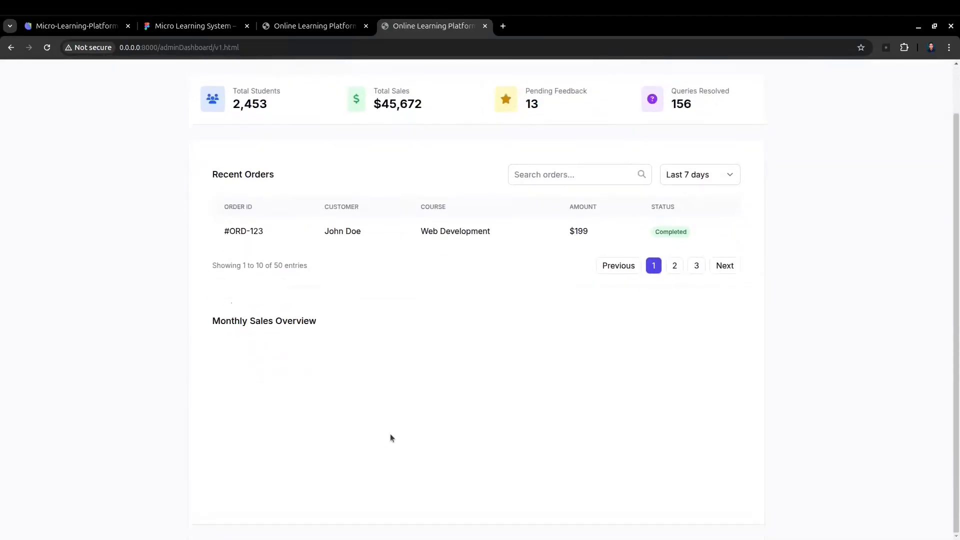
scroll(419, 437, up, 1)
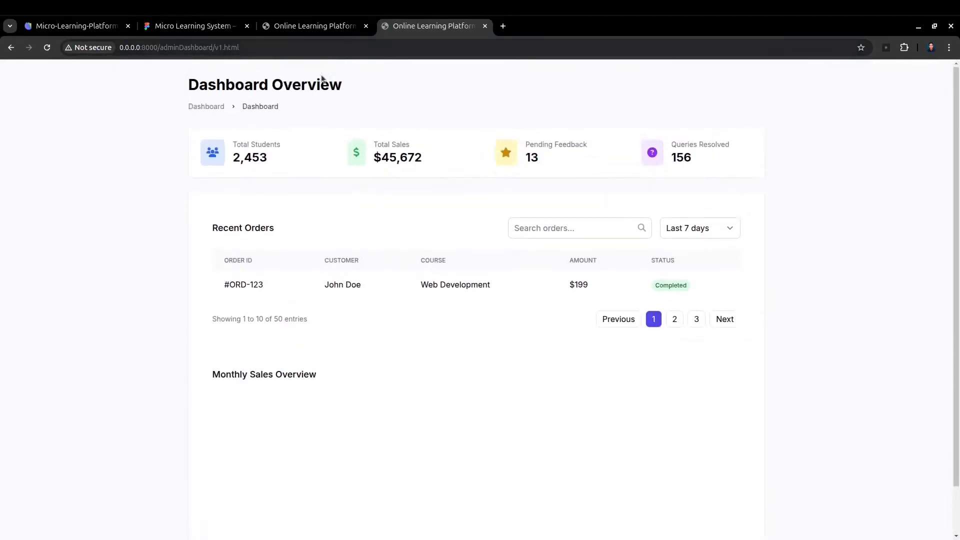
- Highlight the dashboard's summary figures, recheck the Monthly Sales Overview area, and return to the root directory listing
drag(233, 143, 287, 234)
scroll(289, 387, down, 1)
click(448, 452)
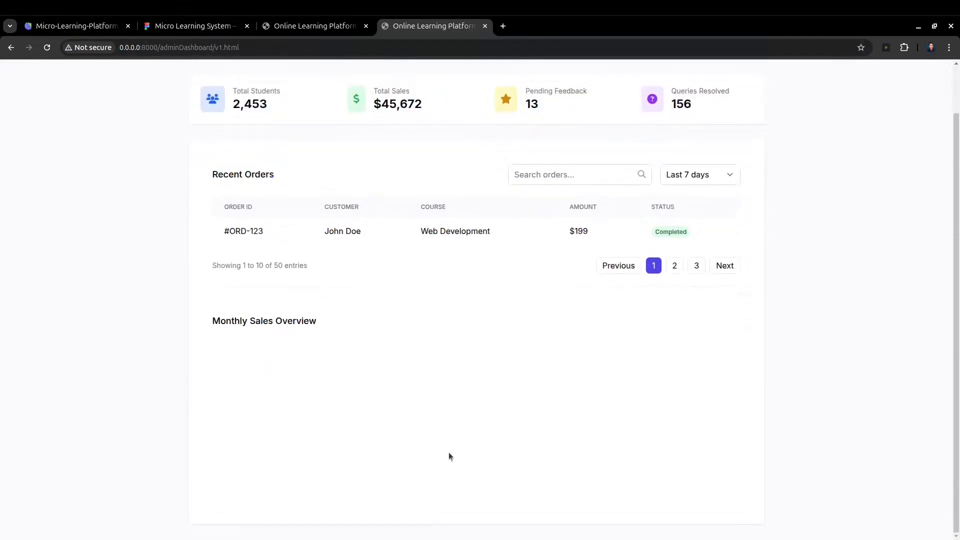
scroll(462, 445, up, 1)
drag(223, 161, 593, 163)
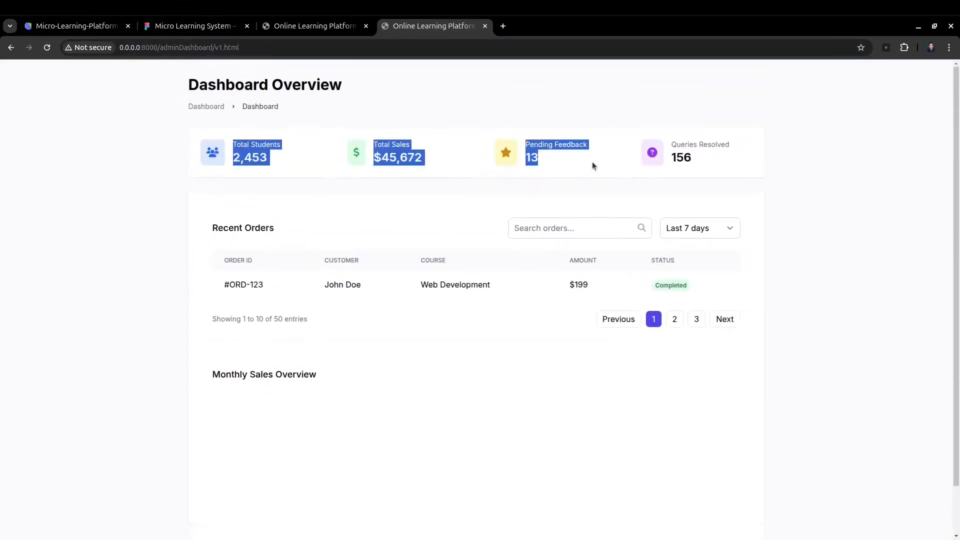
click(325, 189)
drag(228, 160, 648, 181)
key(alt+Left)
key(alt+Left)
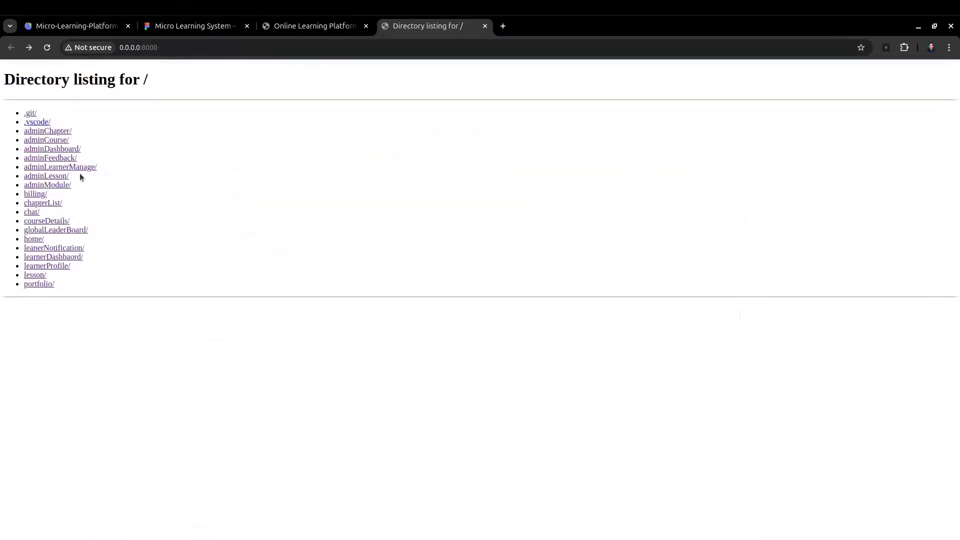
- Open v1.html from the adminLearnerManage folder, review the learners overview and learner card, and return to the root directory listing
click(82, 168)
click(35, 113)
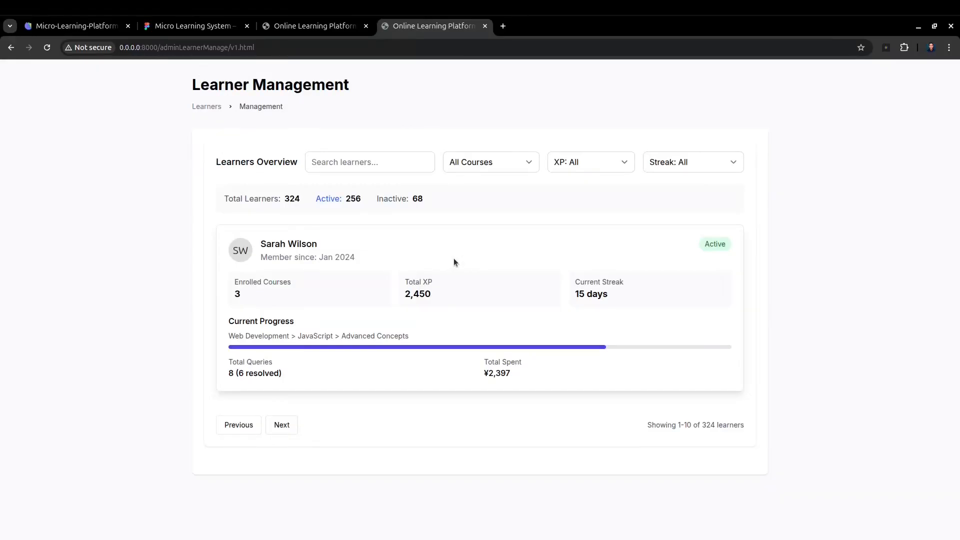
click(11, 47)
click(11, 47)
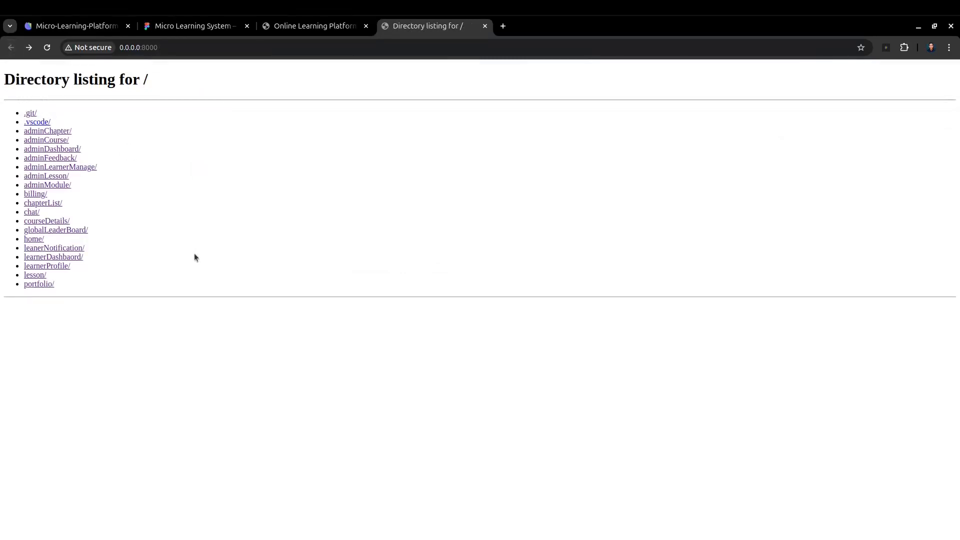
- Switch to the Micro Learning System wireframes in Figma, look over the frames, and switch to the Creatie project
click(189, 26)
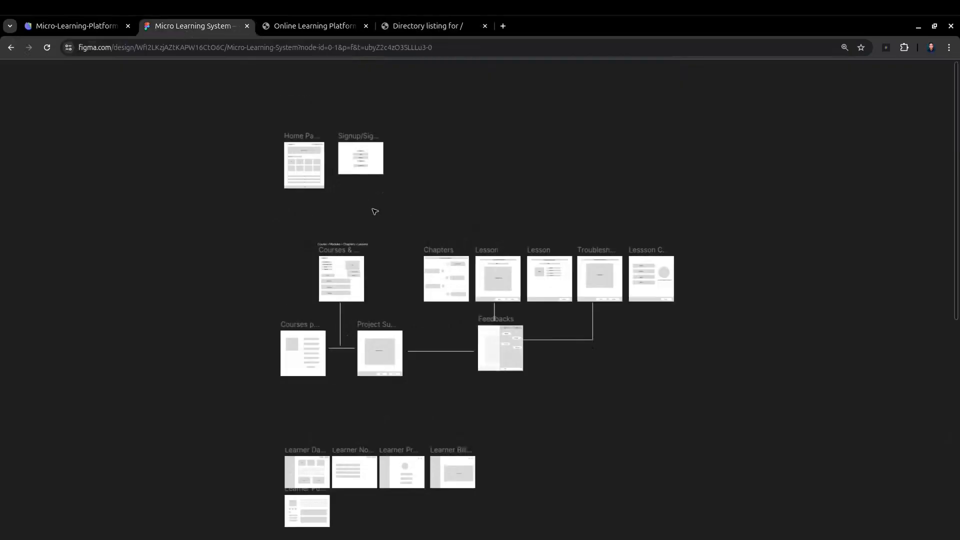
scroll(413, 270, down, 3)
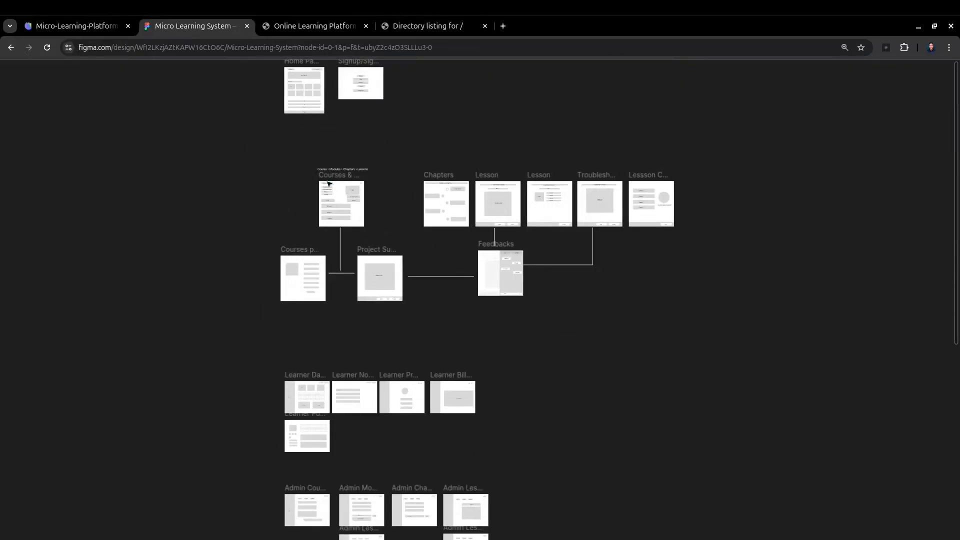
click(75, 26)
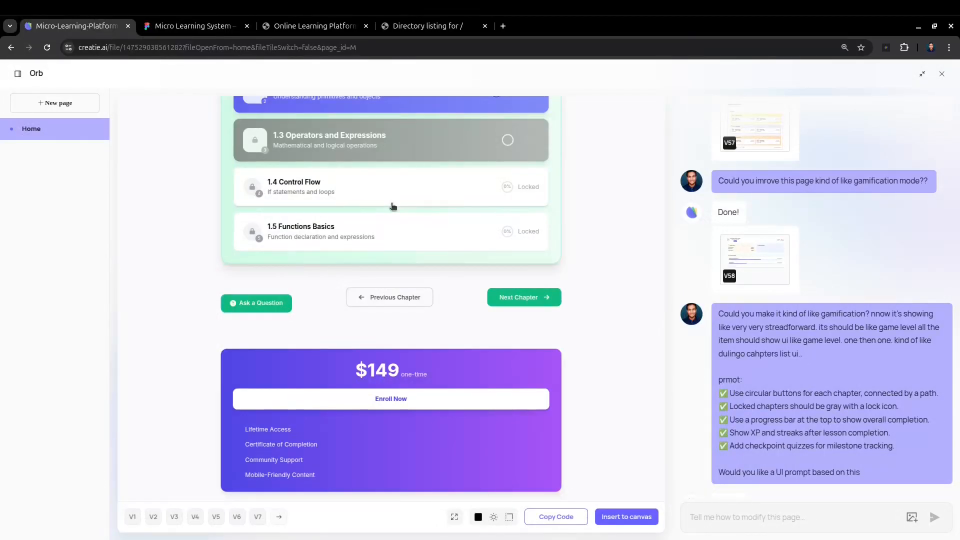
- Look over the Creatie chapter design, the local index.html page, the root directory listing and the Figma wireframes, ending on the Creatie project
click(289, 30)
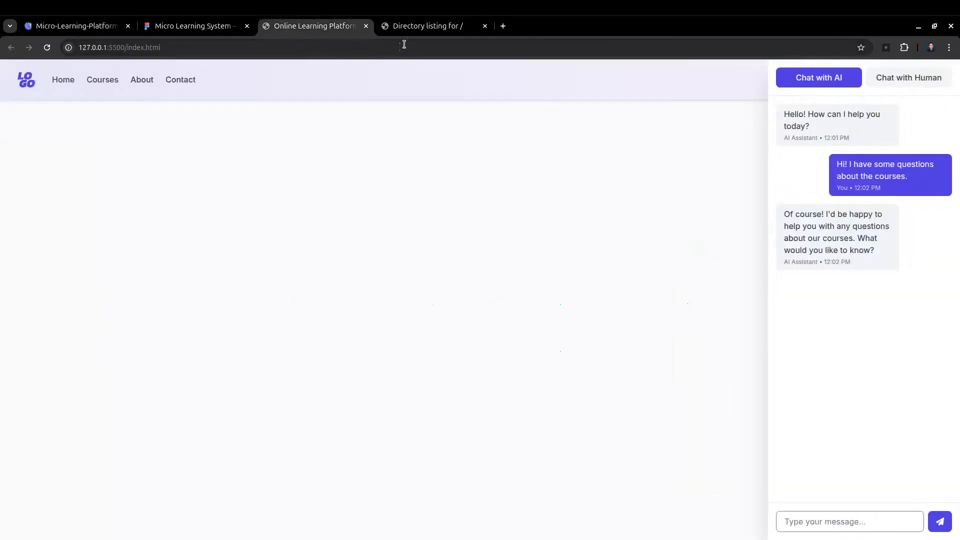
click(105, 27)
scroll(463, 315, up, 3)
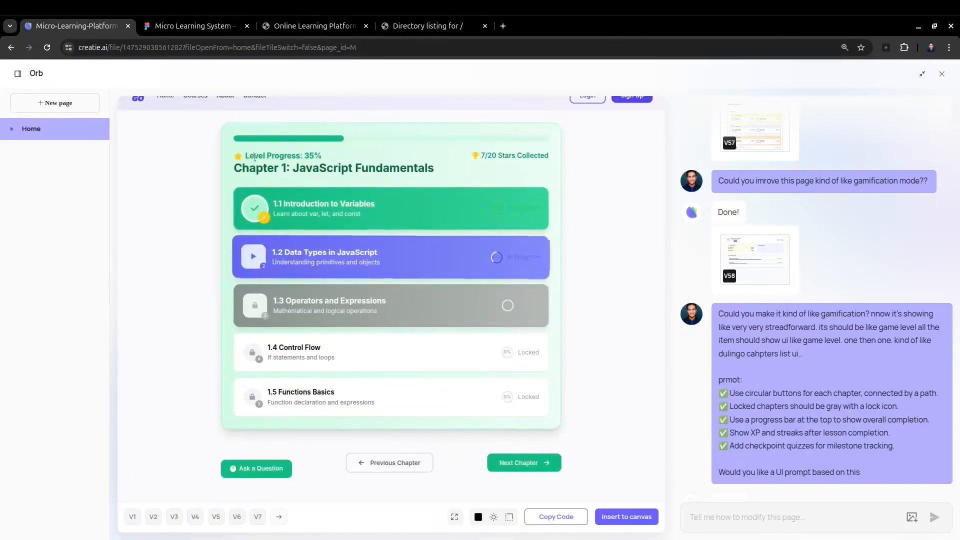
click(393, 31)
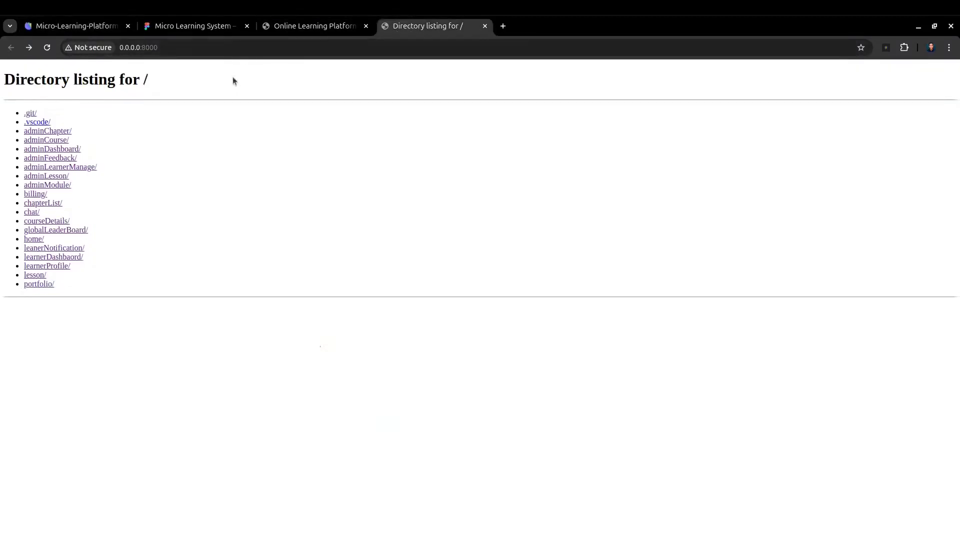
click(173, 25)
click(98, 28)
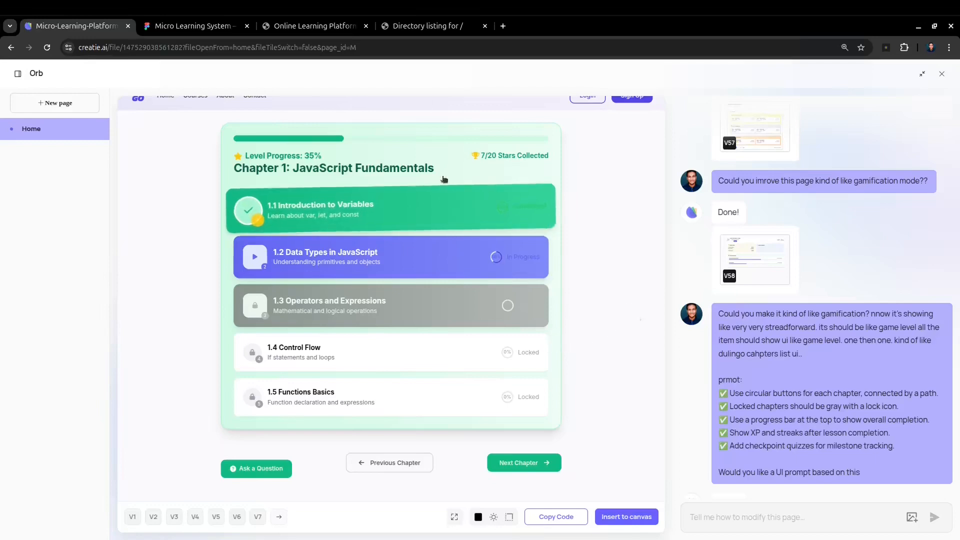
- Open v2-quiz.html from the adminLesson folder and try the quiz title, description and option fields of the Create Quiz form
click(422, 26)
click(46, 175)
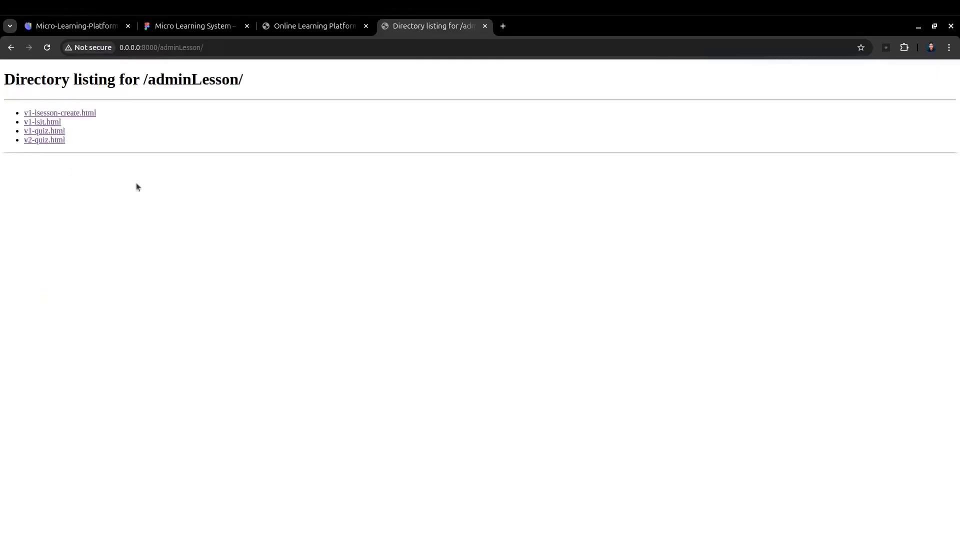
click(40, 122)
click(302, 267)
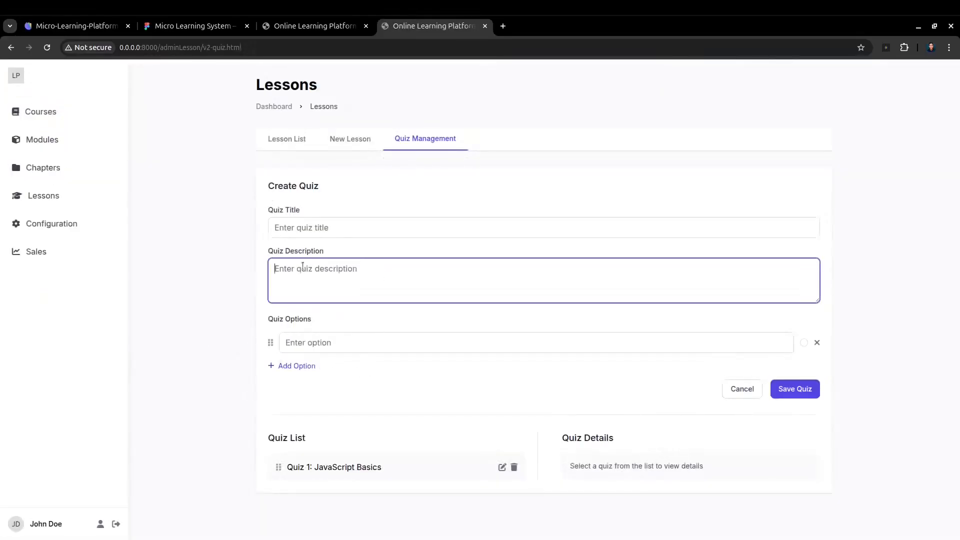
click(358, 234)
click(350, 271)
click(347, 345)
click(209, 281)
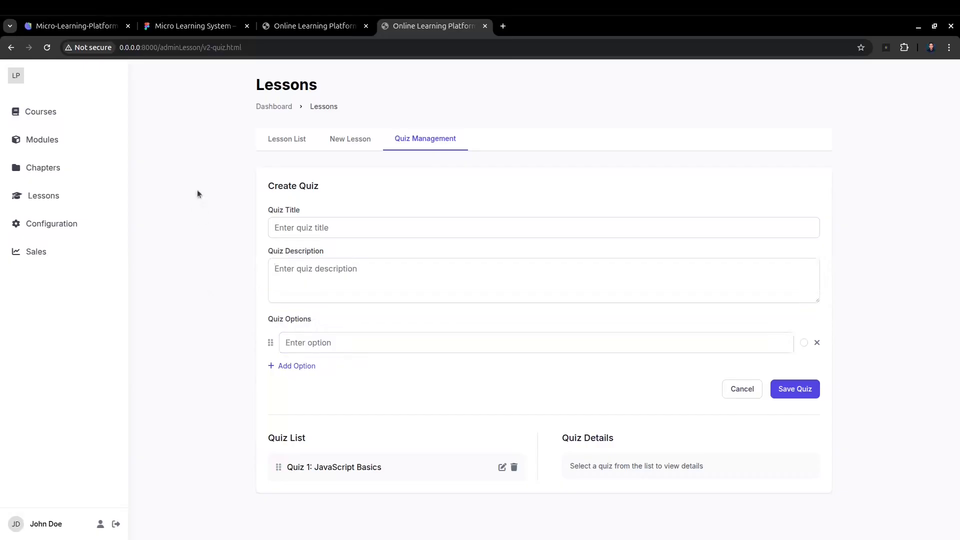
- Return to the Creatie project, review its chat history, recheck the Figma wireframes, and view the header of the Chapter 1 design in Creatie
click(106, 26)
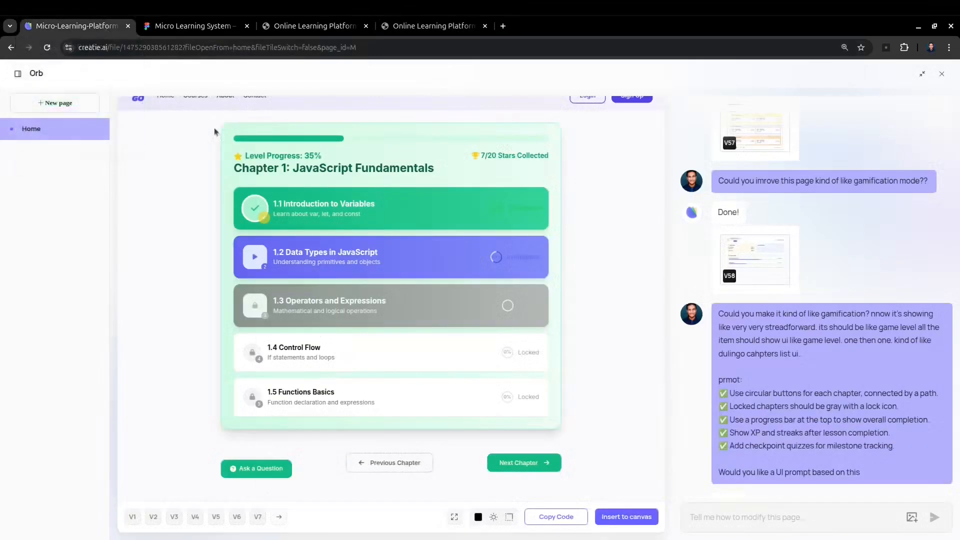
scroll(798, 367, up, 3)
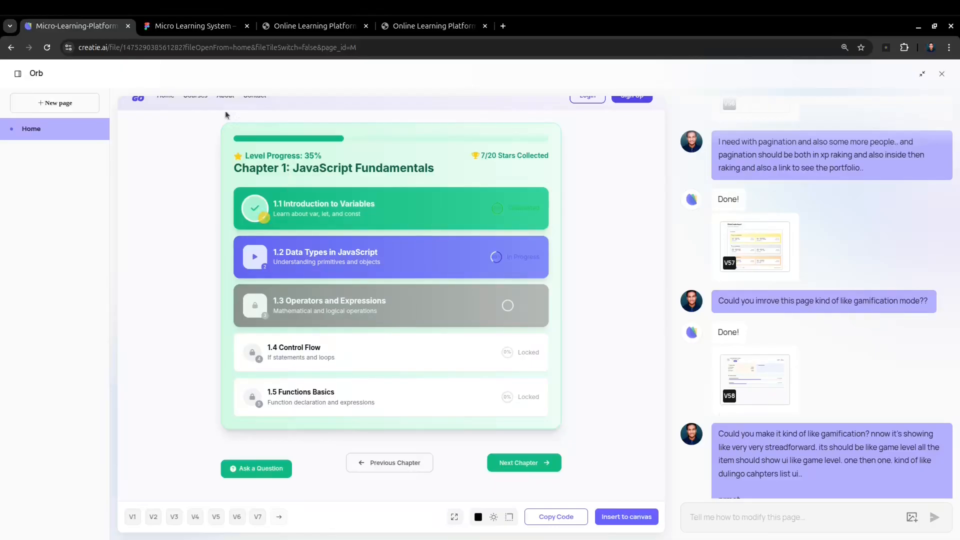
click(193, 30)
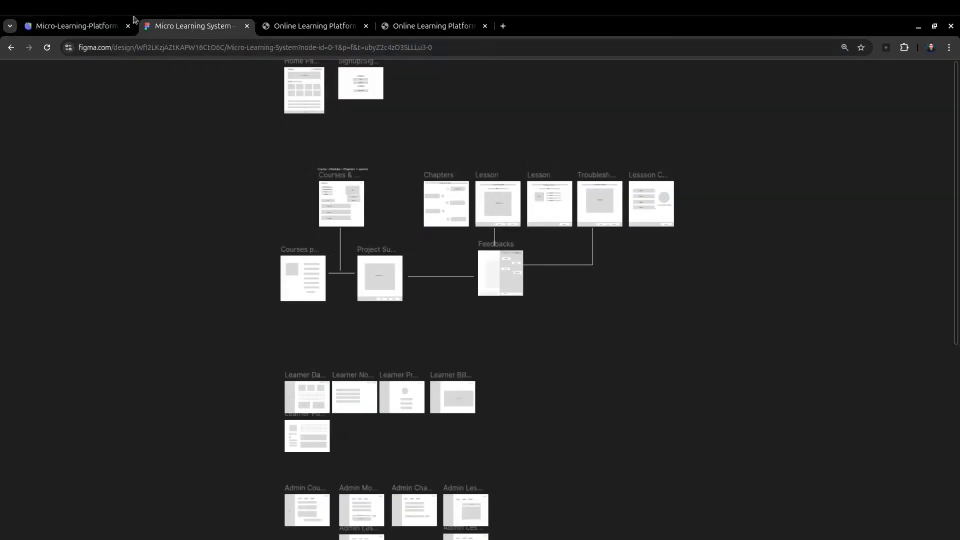
click(85, 26)
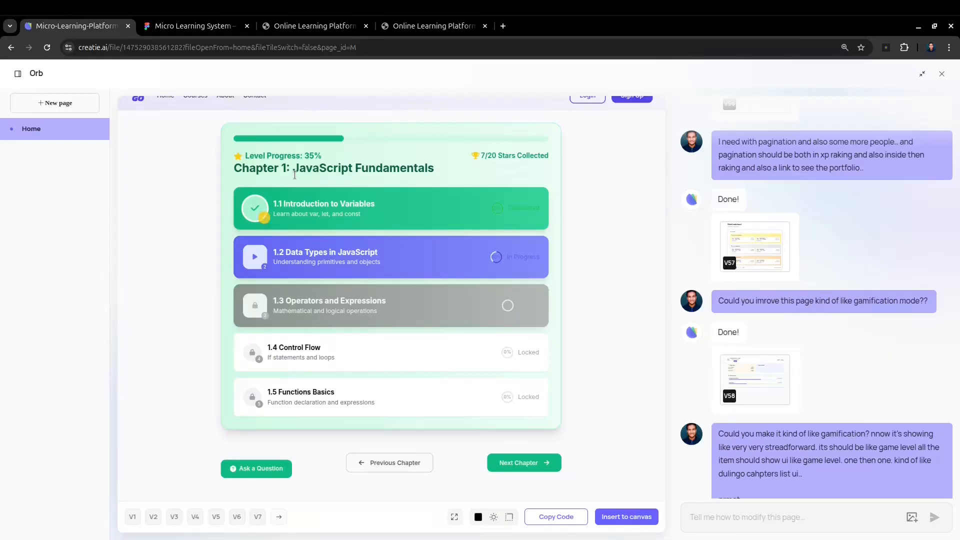
scroll(158, 242, up, 1)
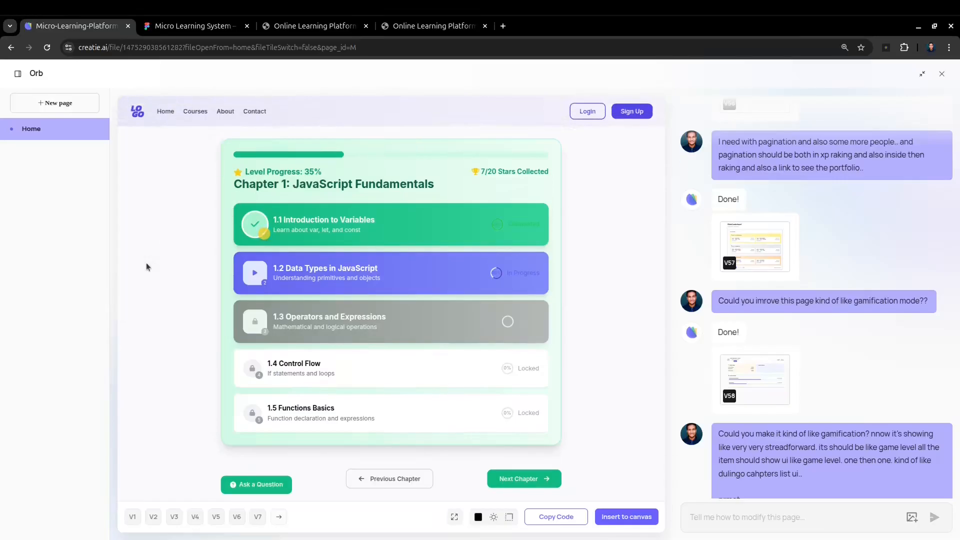